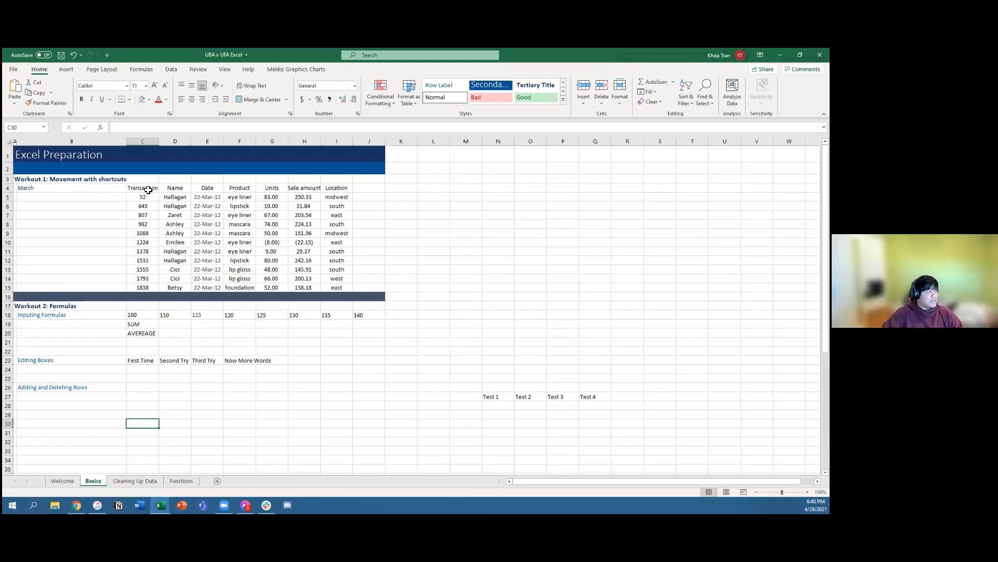
{"action": "left_click_drag", "start_coordinate": [139, 187], "coordinate": [318, 287]}
{"action": "left_click_drag", "start_coordinate": [333, 207], "coordinate": [177, 252]}
{"action": "left_click_drag", "start_coordinate": [160, 213], "coordinate": [207, 219]}
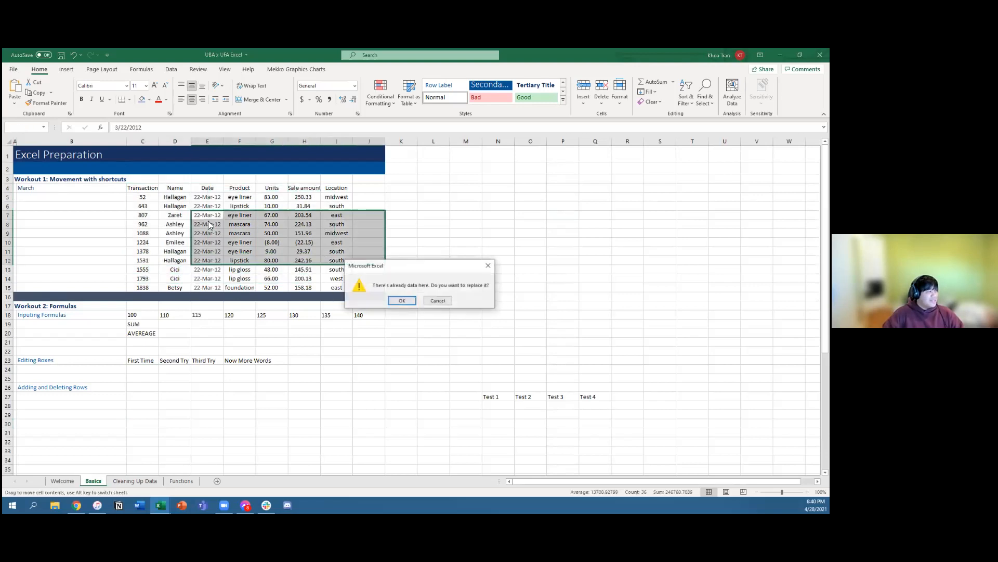
{"action": "left_click", "coordinate": [437, 300]}
Step: Select the transaction table from the Transaction header across to Location and down to row 13
{"action": "left_click", "coordinate": [175, 192]}
{"action": "left_click_drag", "start_coordinate": [145, 190], "coordinate": [349, 273]}
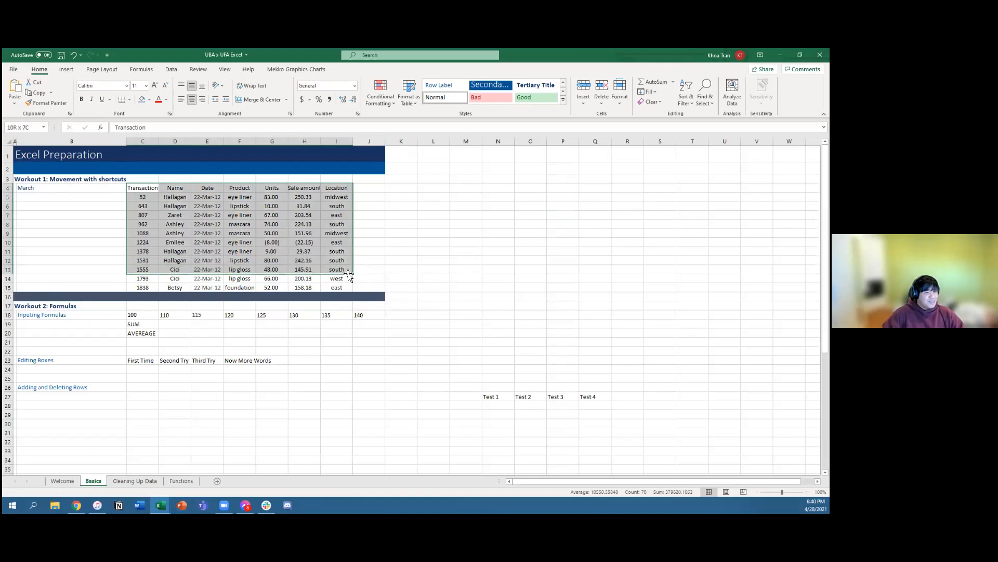
{"action": "left_click", "coordinate": [171, 195]}
Step: Move the active cell along the header row from Transaction to Product and back to Transaction
{"action": "left_click", "coordinate": [146, 190]}
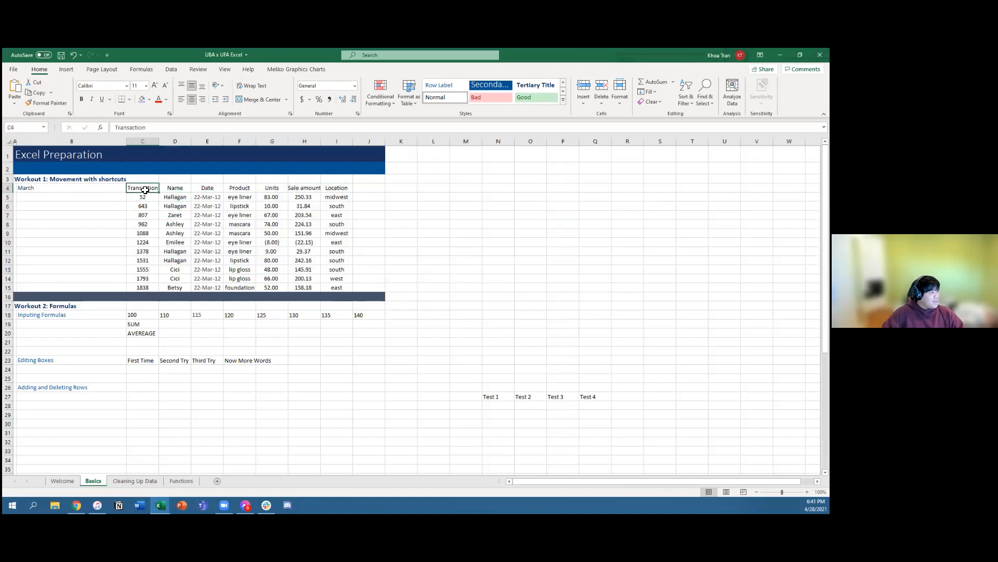
{"action": "key", "text": "Right"}
{"action": "key", "text": "Right"}
{"action": "key", "text": "Right"}
{"action": "key", "text": "Right"}
{"action": "key", "text": "Right"}
{"action": "key", "text": "Right"}
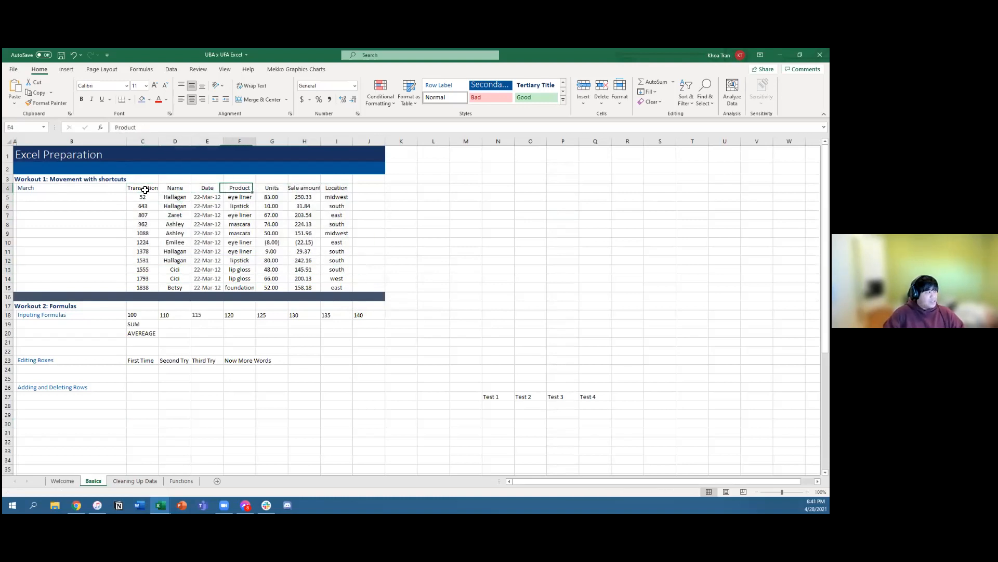
{"action": "key", "text": "Left"}
{"action": "key", "text": "Left"}
{"action": "key", "text": "Left"}
{"action": "key", "text": "Left"}
{"action": "key", "text": "Left"}
{"action": "key", "text": "Left"}
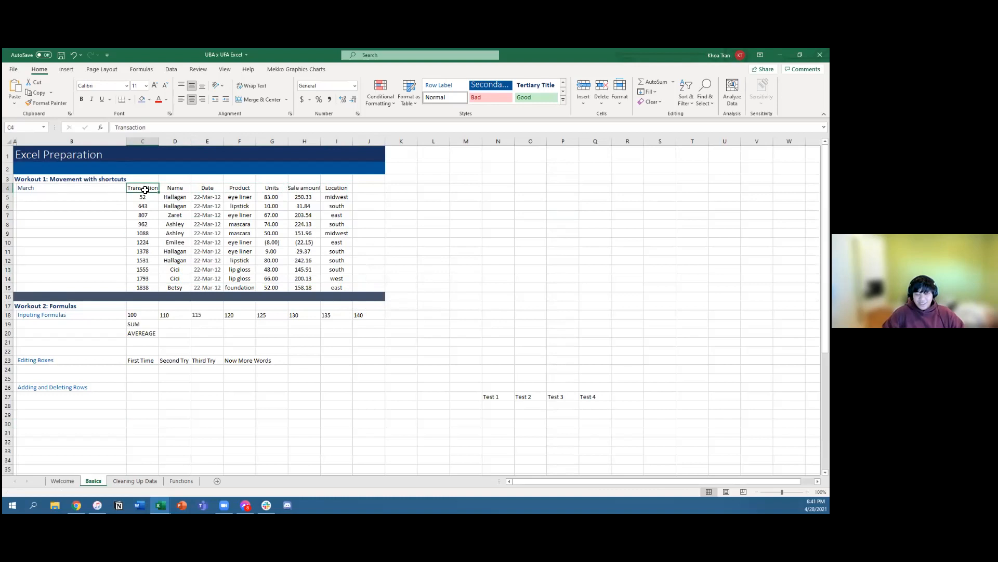
Step: Extend the selection from the Transaction header across to Location and down to row 11, and narrow it to the Units column
{"action": "key", "text": "shift+Right"}
{"action": "key", "text": "shift+Right"}
{"action": "key", "text": "shift+Right"}
{"action": "key", "text": "shift+Right"}
{"action": "key", "text": "shift+Right"}
{"action": "key", "text": "shift+Right"}
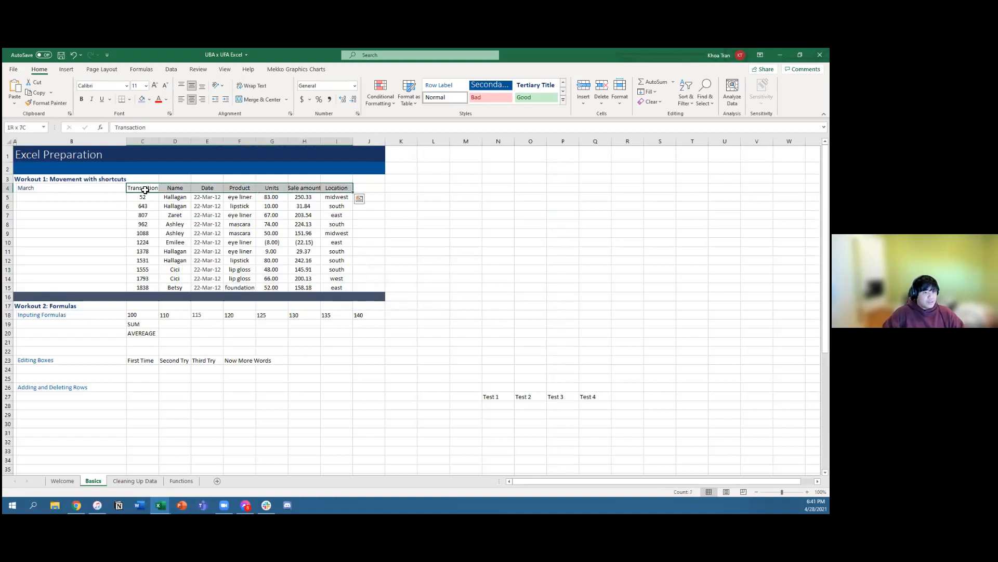
{"action": "key", "text": "shift+Down"}
{"action": "key", "text": "shift+Down"}
{"action": "key", "text": "shift+Down"}
{"action": "key", "text": "shift+Down"}
{"action": "key", "text": "shift+Down"}
{"action": "key", "text": "shift+Down"}
{"action": "key", "text": "shift+Down"}
{"action": "key", "text": "shift+Left"}
{"action": "key", "text": "shift+Left"}
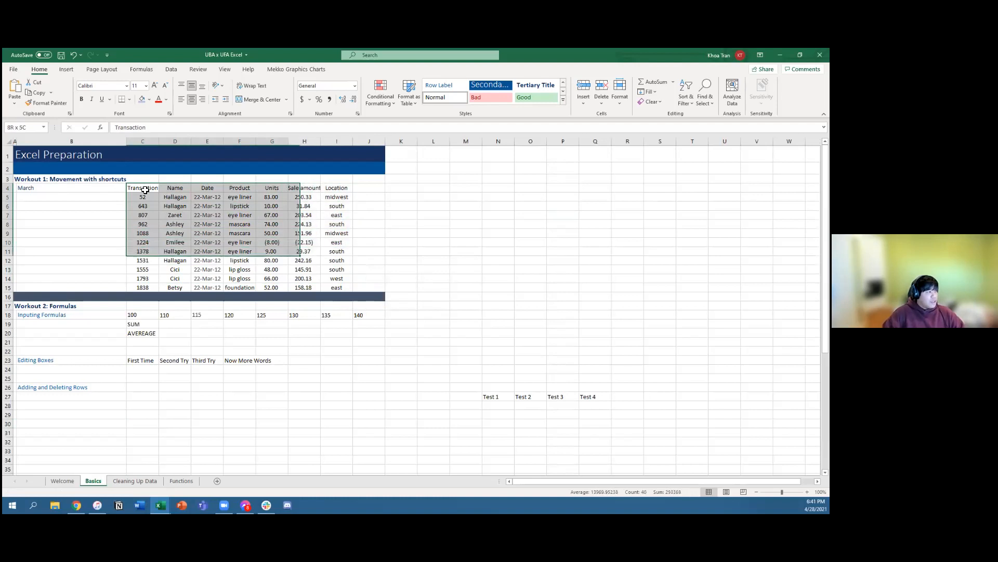
Step: Reduce the table selection and return to the Transaction header in C4
{"action": "key", "text": "shift+Left"}
{"action": "key", "text": "shift+Left"}
{"action": "key", "text": "shift+Left"}
{"action": "key", "text": "shift+Left"}
{"action": "key", "text": "Up"}
{"action": "key", "text": "Down"}
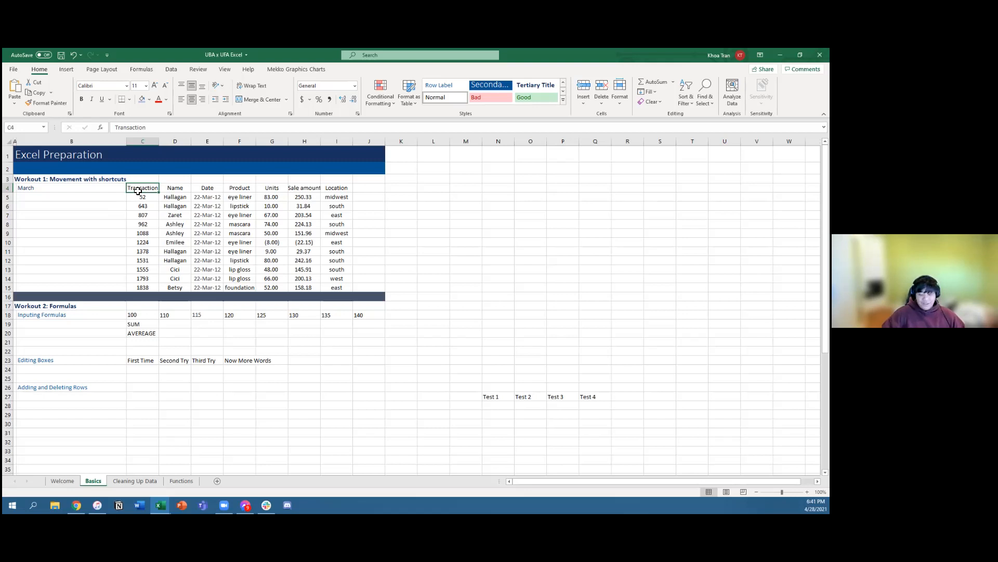
Step: Move cell by cell along the header row past the table's end to J4 and return to the Location header
{"action": "key", "text": "Right"}
{"action": "key", "text": "Right"}
{"action": "key", "text": "Right"}
{"action": "key", "text": "Right"}
{"action": "key", "text": "Right"}
{"action": "key", "text": "Right"}
{"action": "key", "text": "Right"}
{"action": "key", "text": "Right"}
{"action": "key", "text": "Right"}
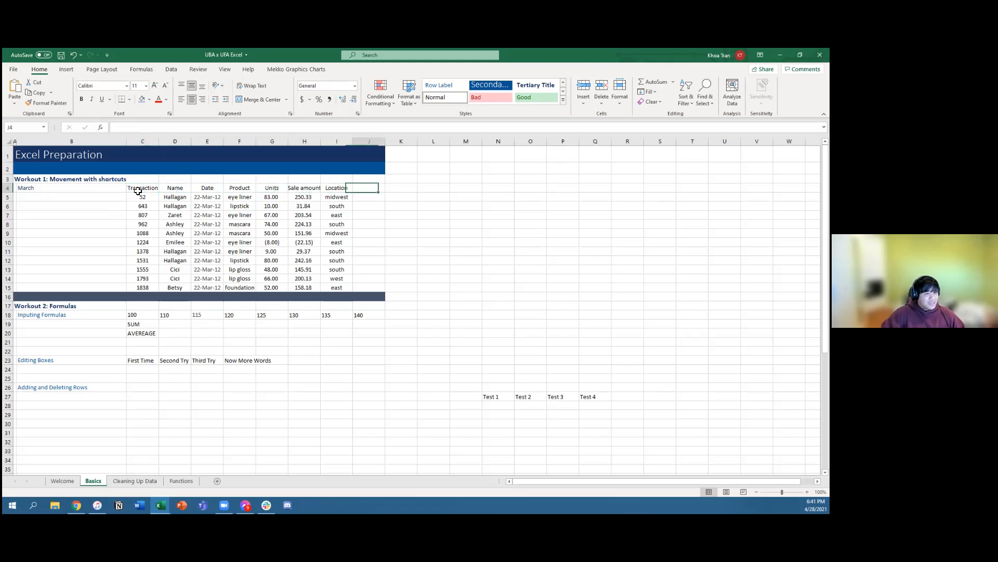
{"action": "key", "text": "Left"}
{"action": "key", "text": "Left"}
{"action": "key", "text": "Left"}
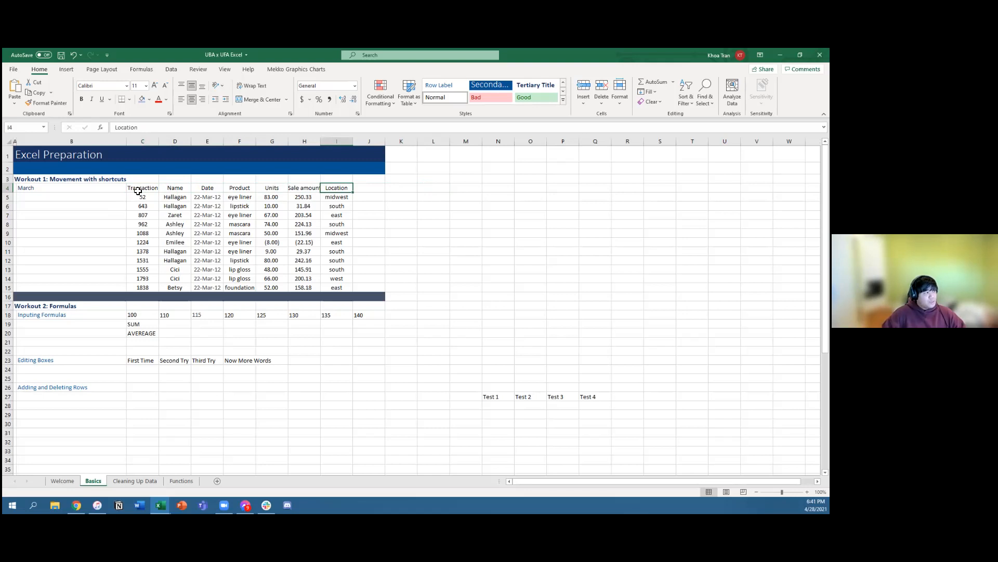
Step: Jump repeatedly around the outer corners of the transaction table, finishing at the Transaction header in C4
{"action": "key", "text": "ctrl+Left"}
{"action": "key", "text": "ctrl+Right"}
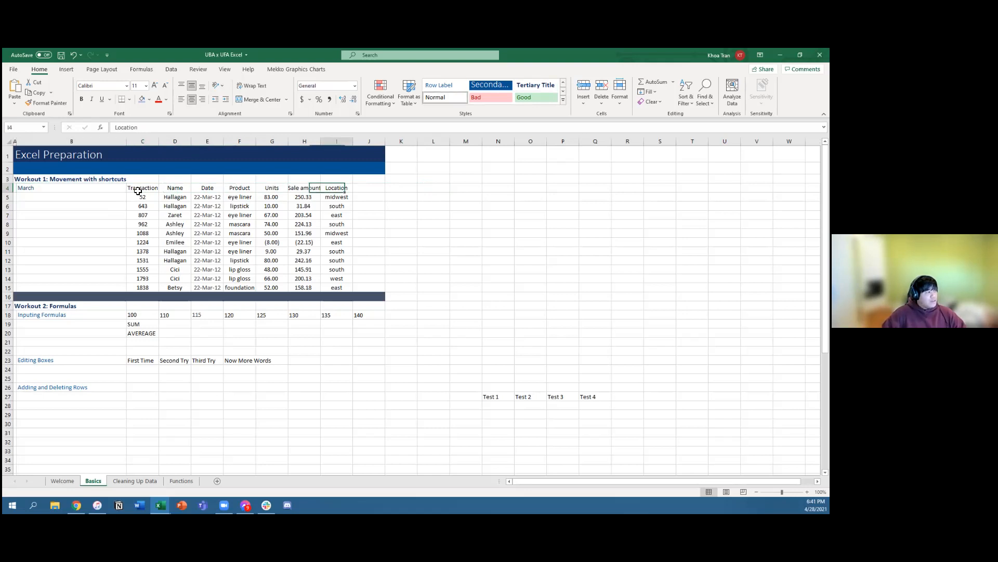
{"action": "key", "text": "ctrl+Down"}
{"action": "key", "text": "ctrl+Left"}
{"action": "key", "text": "ctrl+Up"}
{"action": "key", "text": "ctrl+Right"}
{"action": "key", "text": "ctrl+Down"}
{"action": "key", "text": "ctrl+Left"}
{"action": "key", "text": "ctrl+Up"}
{"action": "key", "text": "ctrl+Right"}
{"action": "key", "text": "ctrl+Left"}
{"action": "key", "text": "ctrl+Right"}
{"action": "key", "text": "Left"}
{"action": "key", "text": "Left"}
{"action": "key", "text": "Left"}
{"action": "key", "text": "Left"}
{"action": "key", "text": "Left"}
{"action": "key", "text": "Left"}
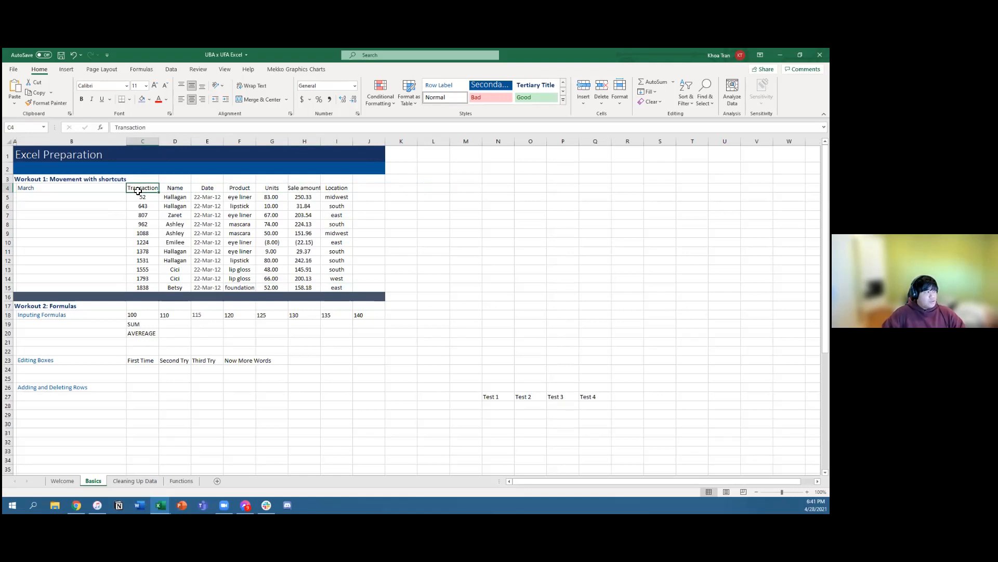
Step: Select the whole transaction table C4:I15 starting from the Transaction header, and return to that header cell
{"action": "key", "text": "ctrl+shift+Right"}
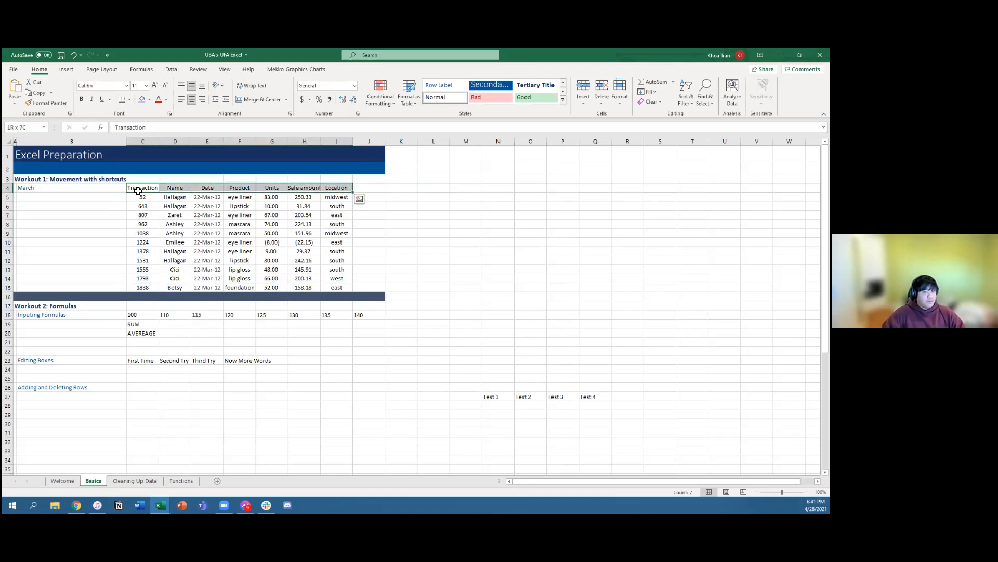
{"action": "key", "text": "ctrl+shift+Down"}
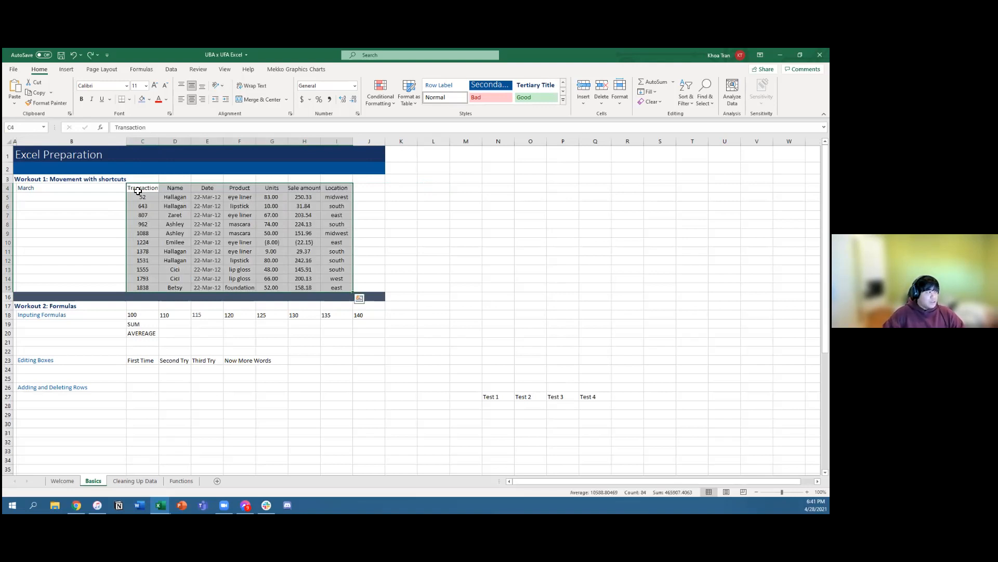
{"action": "left_click", "coordinate": [138, 191]}
Step: Move along the headers to Location, jump back to Transaction and step over to the Name header
{"action": "key", "text": "Right"}
{"action": "key", "text": "Right"}
{"action": "key", "text": "Right"}
{"action": "key", "text": "Right"}
{"action": "key", "text": "Right"}
{"action": "key", "text": "Right"}
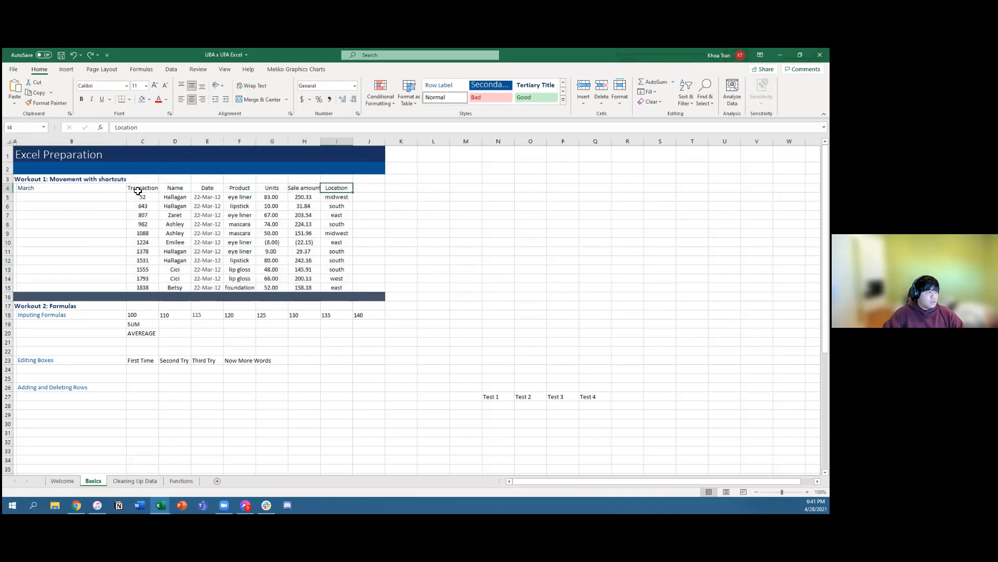
{"action": "key", "text": "ctrl+Left"}
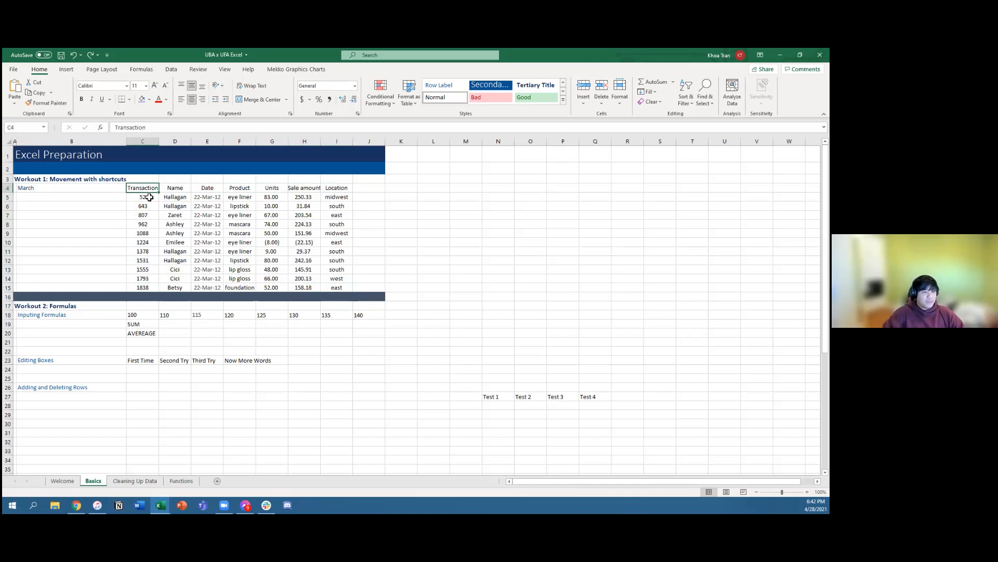
{"action": "key", "text": "Right"}
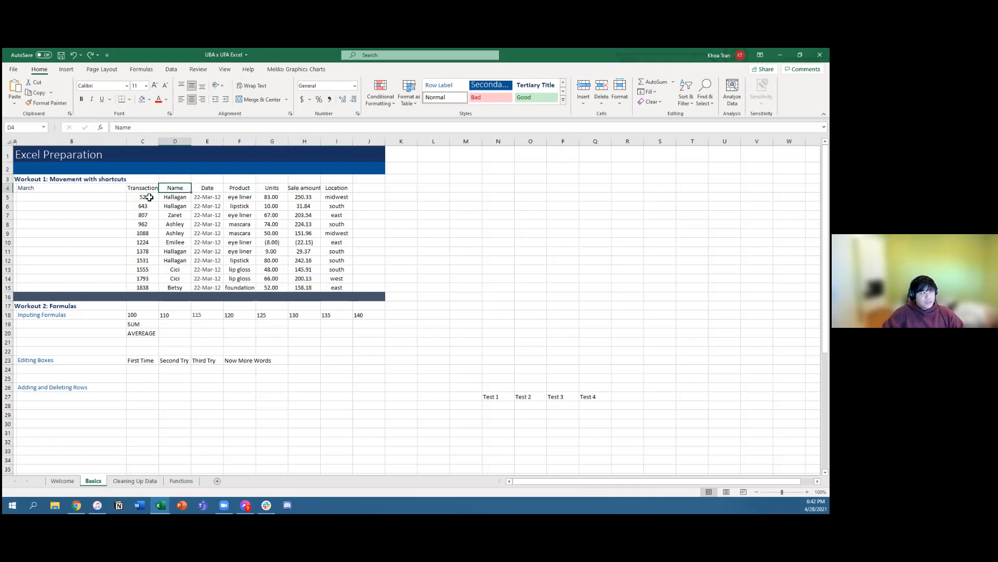
{"action": "left_click", "coordinate": [372, 89]}
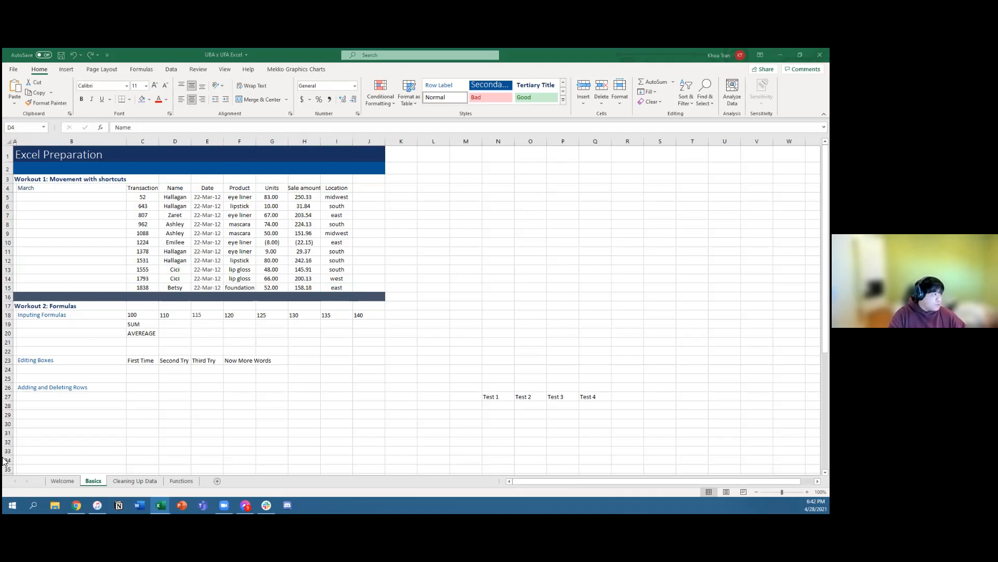
Step: Jump from the Name column in row 11 around the edges of the transaction table, circling its corners
{"action": "left_click", "coordinate": [178, 254]}
{"action": "key", "text": "ctrl+Right"}
{"action": "key", "text": "ctrl+Down"}
{"action": "key", "text": "ctrl+Left"}
{"action": "key", "text": "ctrl+Up"}
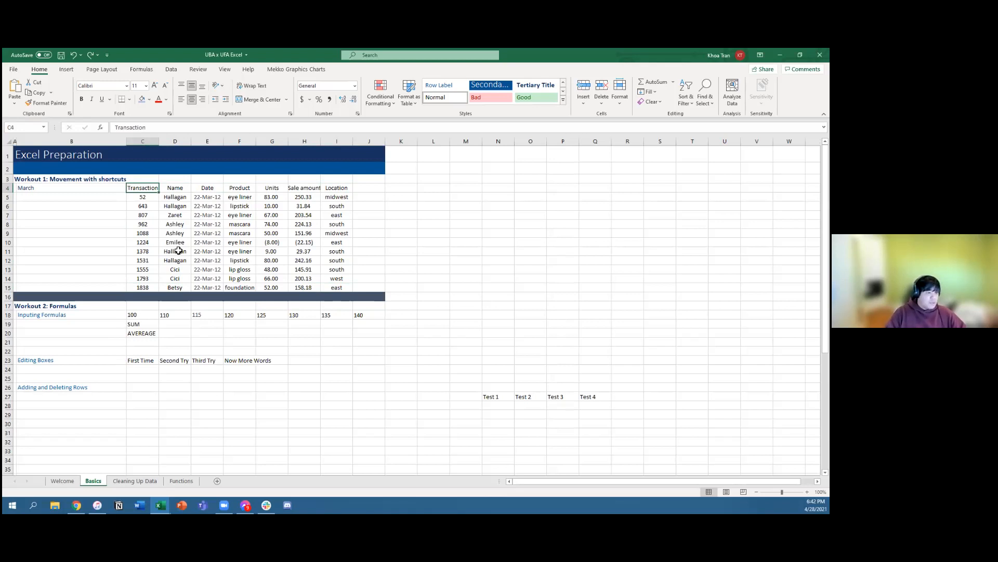
{"action": "key", "text": "Down"}
{"action": "key", "text": "ctrl+Right"}
{"action": "key", "text": "ctrl+Down"}
{"action": "key", "text": "ctrl+Left"}
Step: Extend the selection from the table's last Transaction cell across to Location and up through the rows
{"action": "key", "text": "ctrl+shift+Right"}
{"action": "key", "text": "ctrl+shift+Up"}
{"action": "key", "text": "ctrl+shift+Down"}
Step: Select cell D19 beside the SUM label in the formulas exercise
{"action": "key", "text": "Down"}
{"action": "key", "text": "Down"}
{"action": "key", "text": "Down"}
{"action": "key", "text": "Down"}
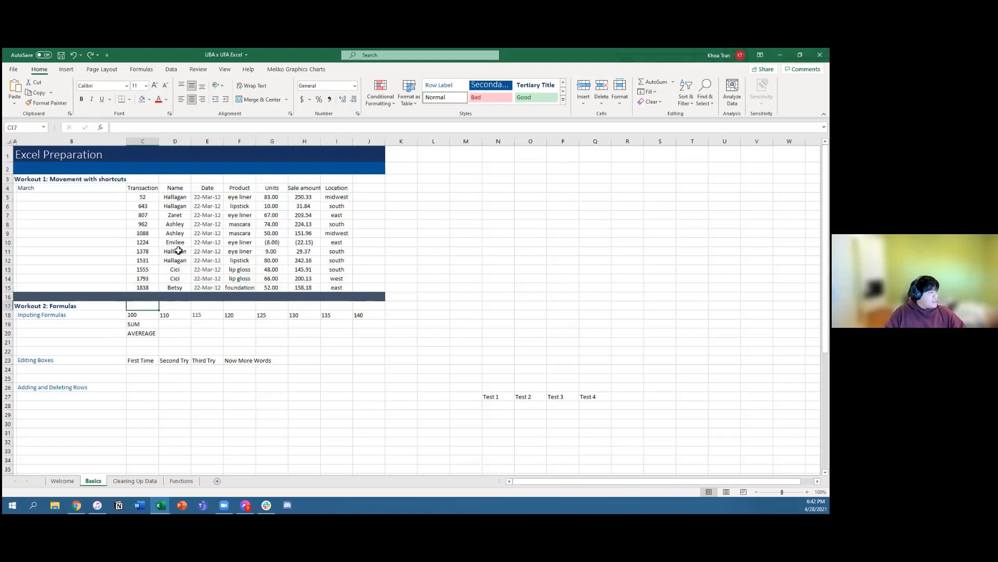
{"action": "key", "text": "Right"}
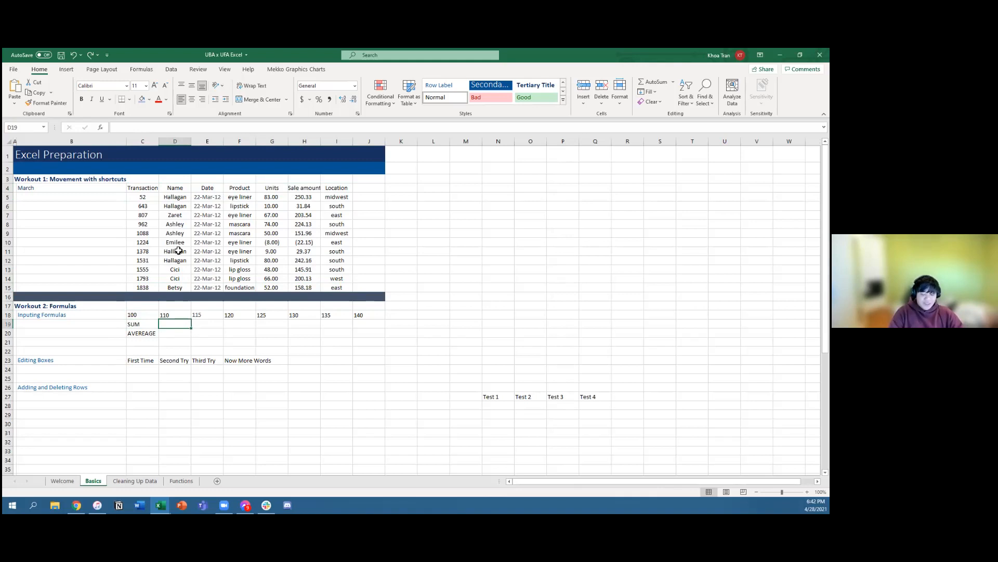
Step: Try a SUM formula in D19 with manually written references to C18 and F18, and erase it
{"action": "type", "text": "=SUM"}
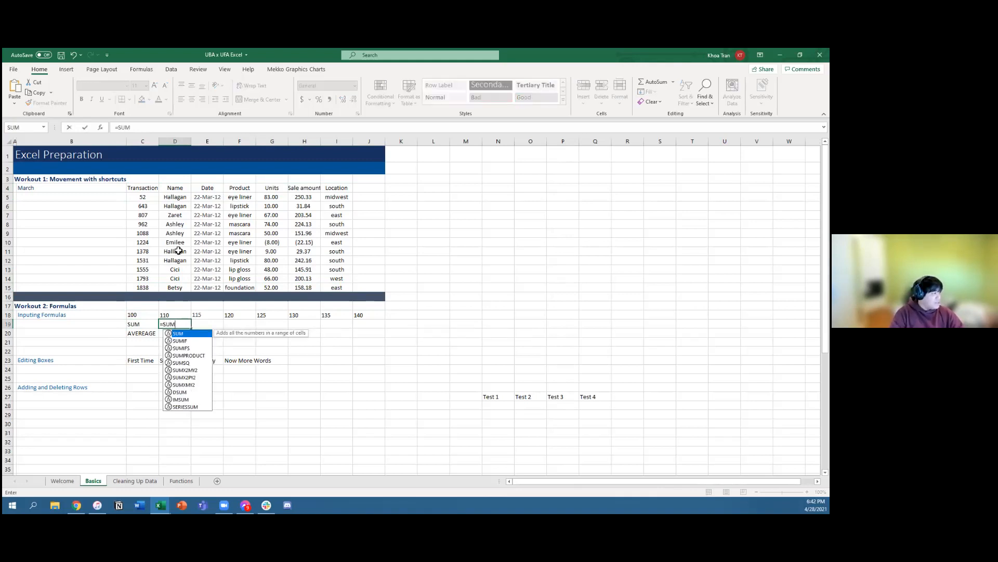
{"action": "type", "text": "("}
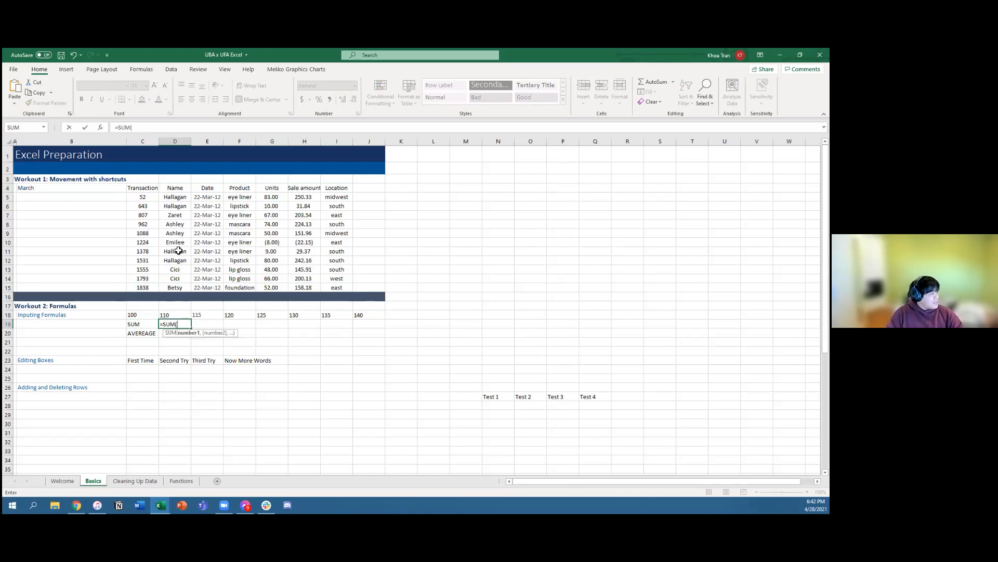
{"action": "type", "text": "C18"}
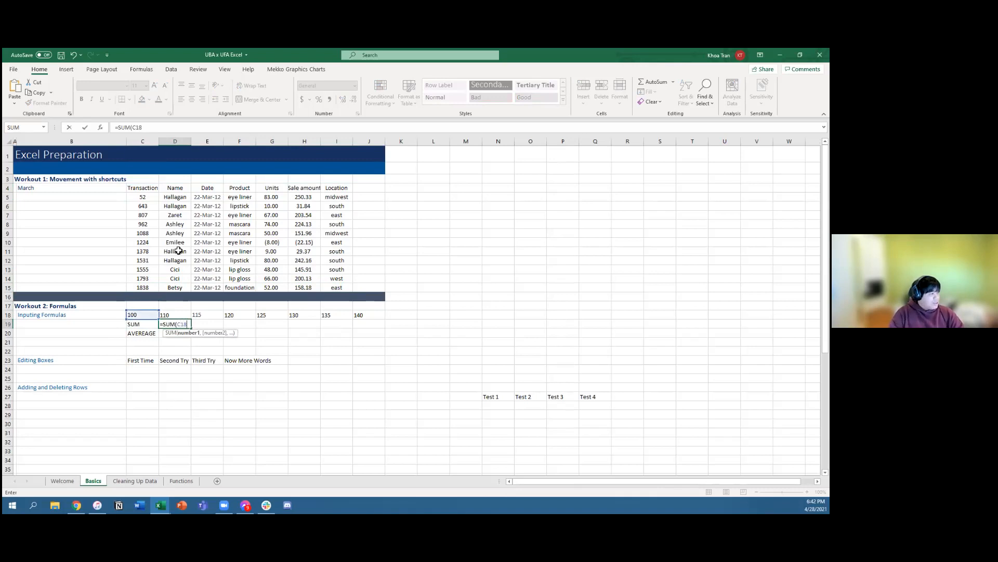
{"action": "type", "text": ","}
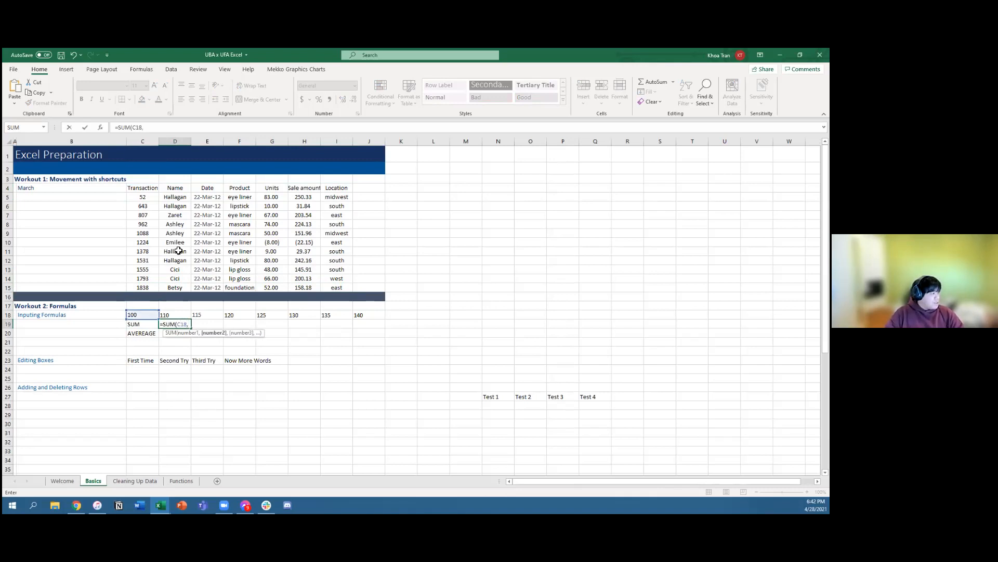
{"action": "type", "text": "F18"}
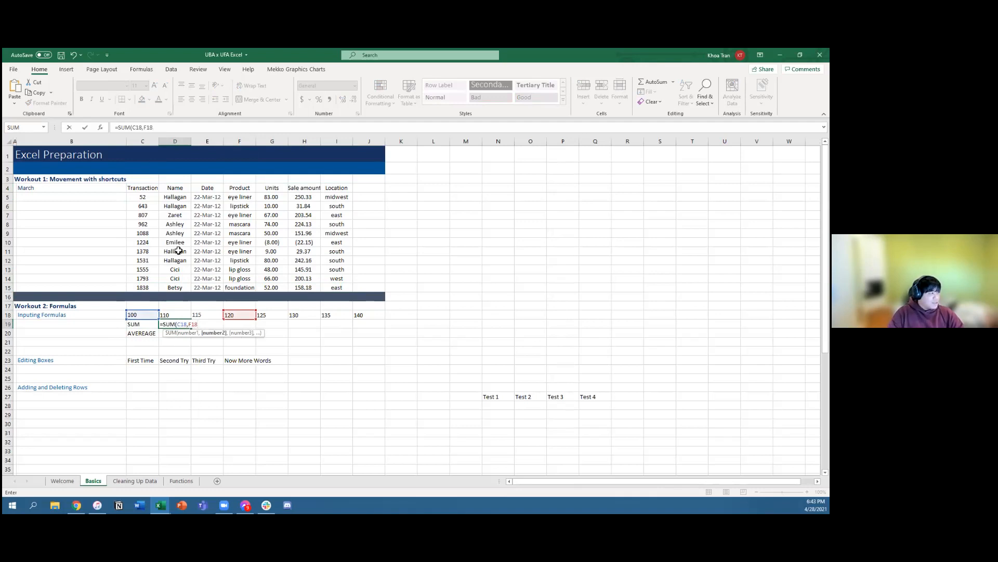
{"action": "key", "text": "BackSpace"}
{"action": "key", "text": "BackSpace"}
{"action": "key", "text": "BackSpace"}
{"action": "key", "text": "BackSpace"}
{"action": "key", "text": "BackSpace"}
{"action": "key", "text": "BackSpace"}
{"action": "key", "text": "BackSpace"}
{"action": "key", "text": "BackSpace"}
{"action": "key", "text": "BackSpace"}
{"action": "key", "text": "BackSpace"}
{"action": "key", "text": "BackSpace"}
{"action": "key", "text": "BackSpace"}
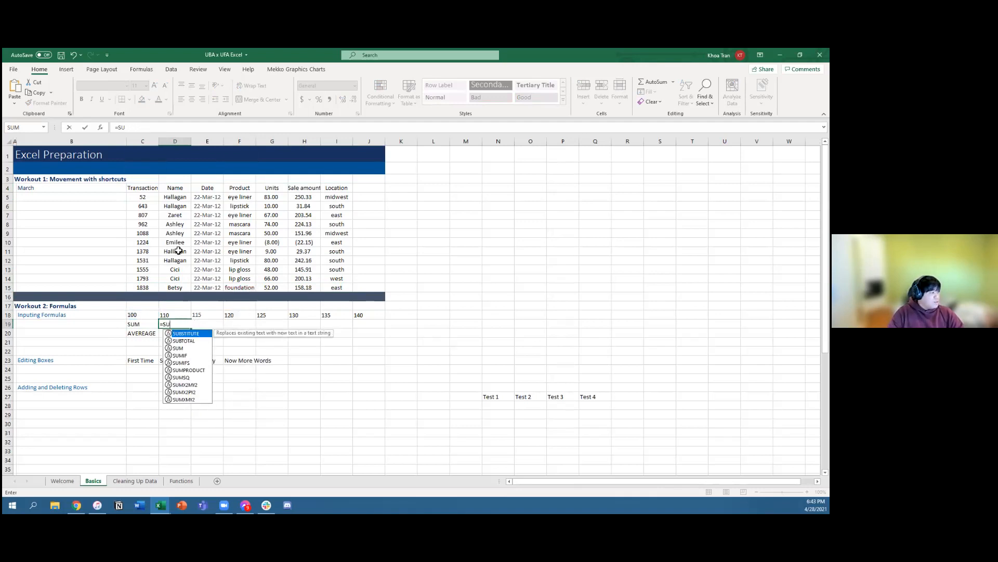
Step: Start a SUM formula in D19 with cell C18, picked directly on the sheet, as its first argument
{"action": "type", "text": "="}
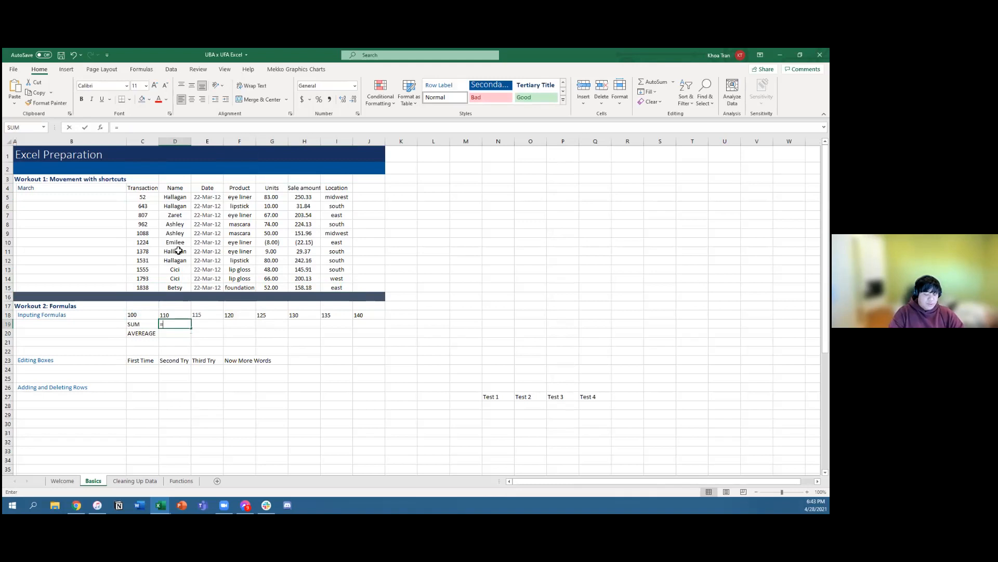
{"action": "type", "text": "SUM("}
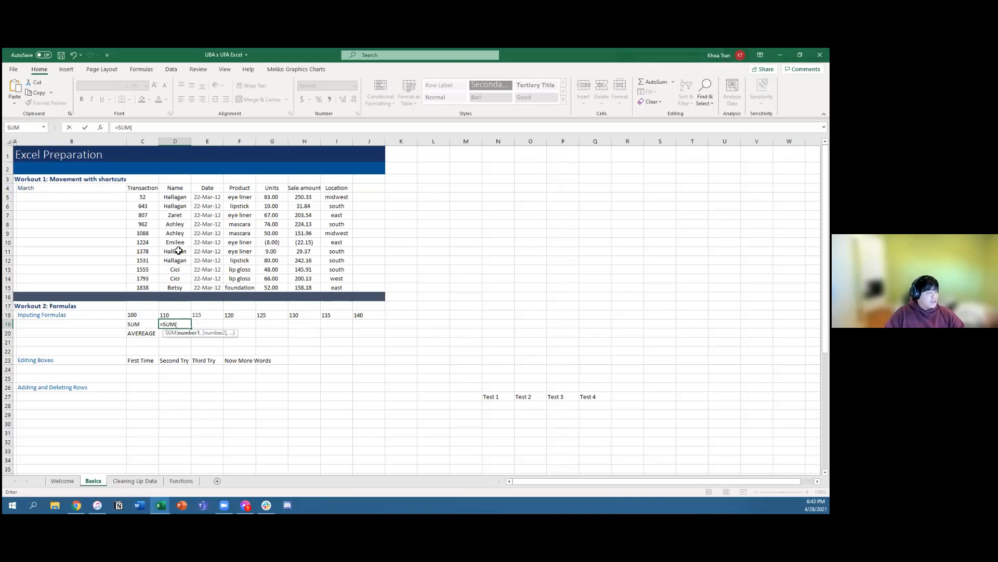
{"action": "key", "text": "Up"}
{"action": "key", "text": "Left"}
{"action": "key", "text": "Right"}
{"action": "key", "text": "Right"}
{"action": "key", "text": "Right"}
{"action": "key", "text": "Right"}
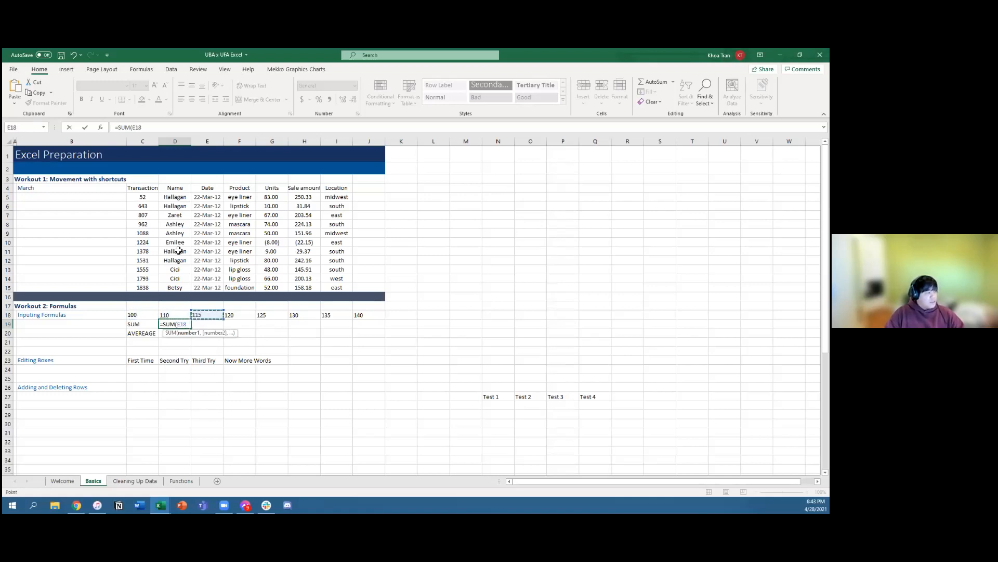
{"action": "key", "text": "Left"}
{"action": "key", "text": "Left"}
{"action": "key", "text": "Left"}
{"action": "key", "text": "Left"}
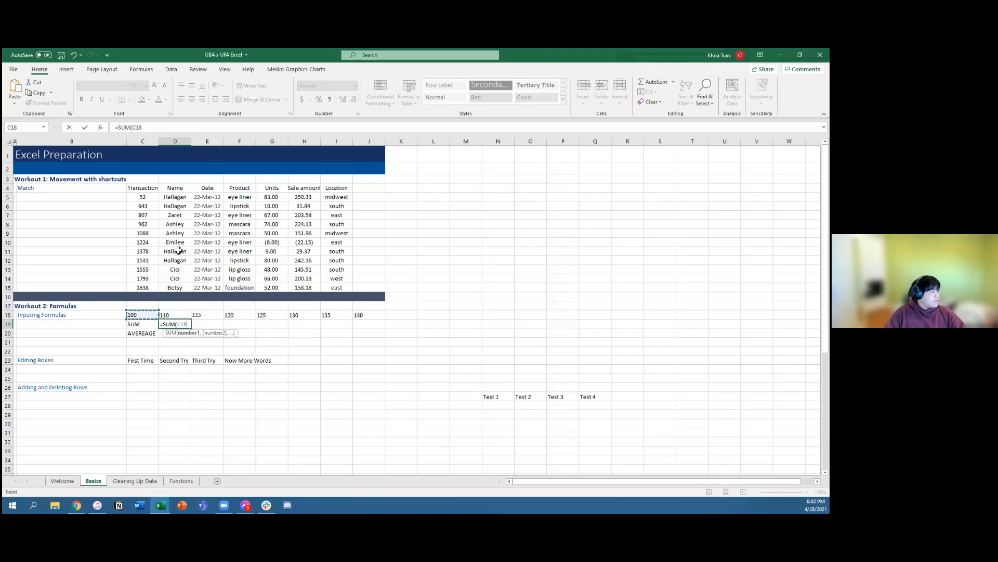
Step: Add cell F18 as the second argument and complete the D19 formula as =SUM(C18,F18)
{"action": "type", "text": ","}
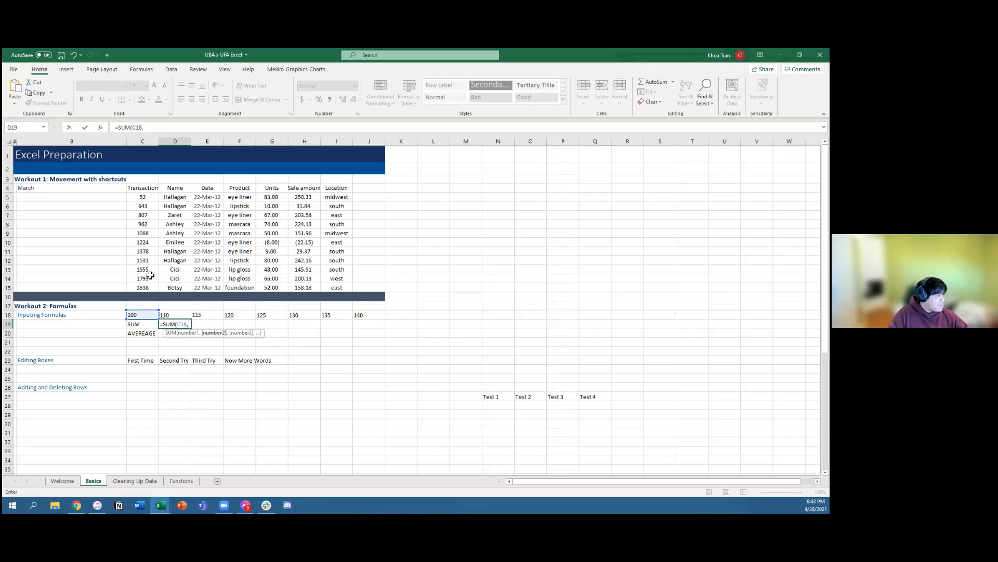
{"action": "left_click", "coordinate": [176, 318]}
{"action": "key", "text": "Right"}
{"action": "key", "text": "Right"}
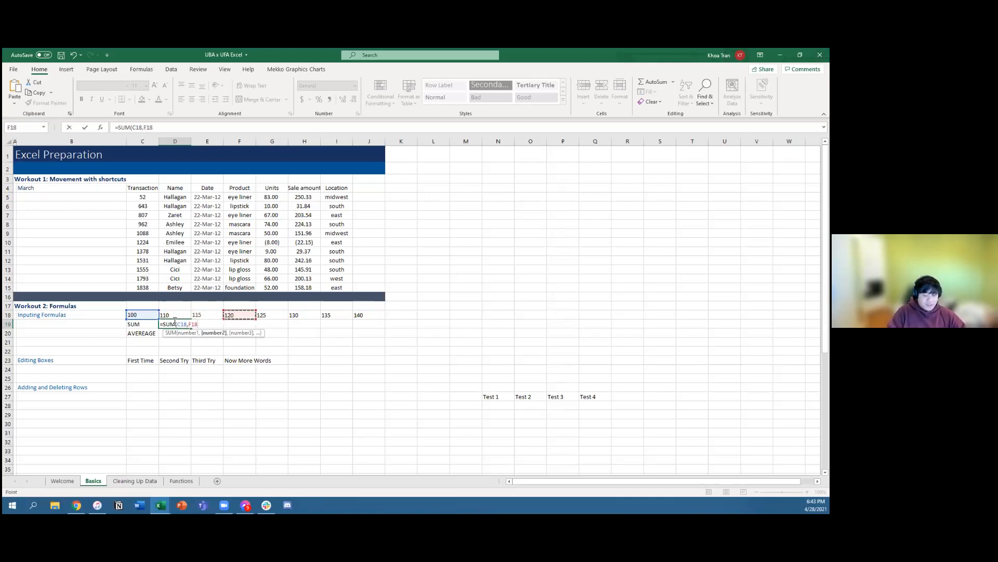
{"action": "type", "text": ")"}
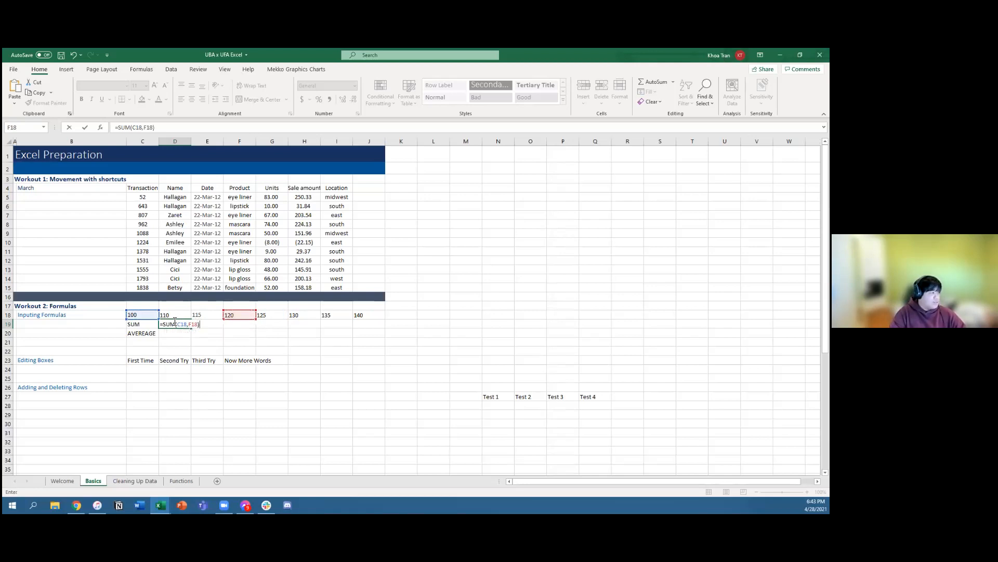
{"action": "key", "text": "Return"}
Step: Enter =SUM(C18:J18) in cell E19, selecting the whole row of numbers directly on the sheet as the range
{"action": "key", "text": "Right"}
{"action": "key", "text": "Up"}
{"action": "type", "text": "=SUM"}
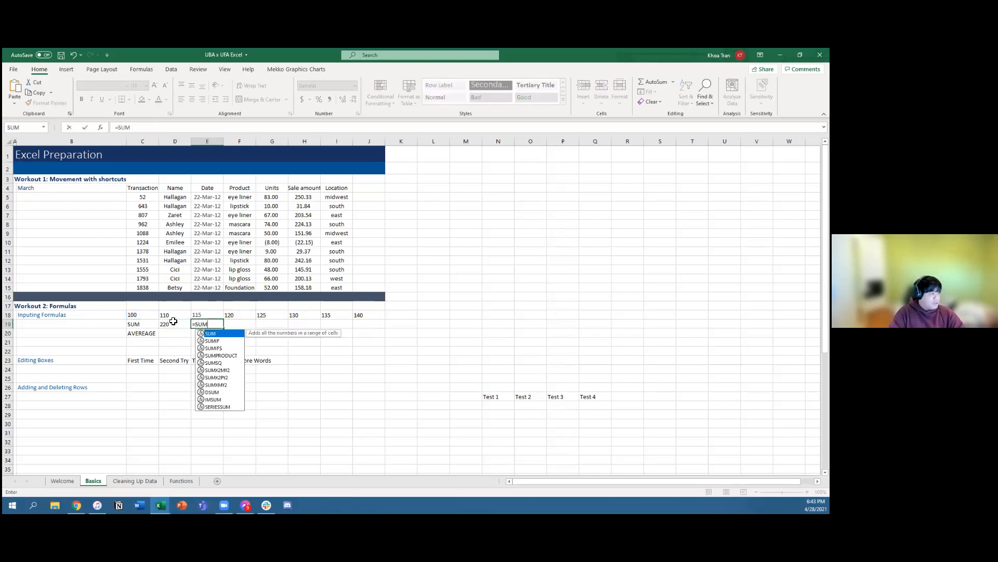
{"action": "type", "text": "("}
{"action": "key", "text": "Up"}
{"action": "key", "text": "Left"}
{"action": "key", "text": "Left"}
{"action": "key", "text": "shift+Right"}
{"action": "key", "text": "shift+Right"}
{"action": "key", "text": "shift+Right"}
{"action": "key", "text": "shift+Right"}
{"action": "key", "text": "shift+Right"}
{"action": "key", "text": "shift+Right"}
{"action": "key", "text": "shift+Right"}
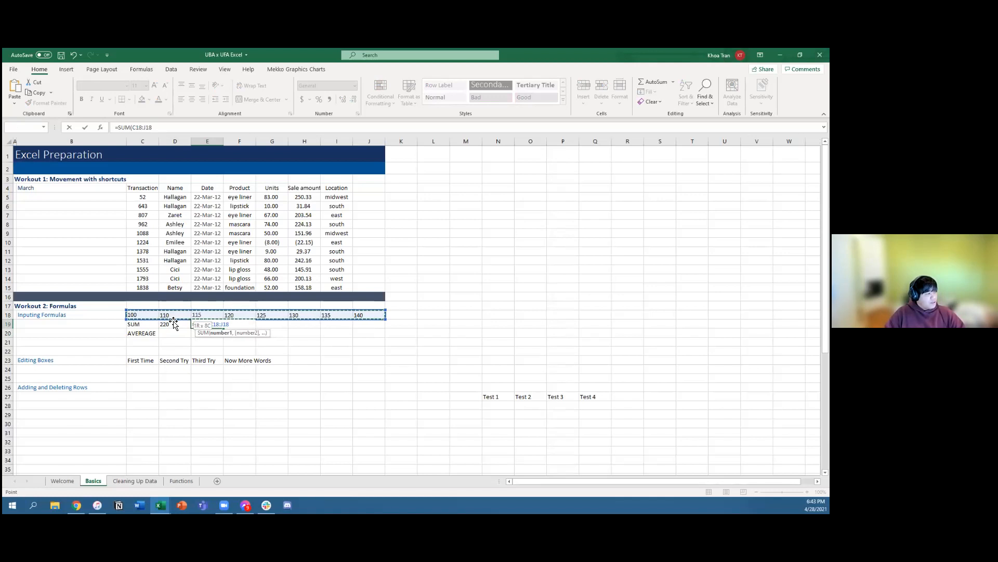
{"action": "type", "text": ")"}
{"action": "key", "text": "Return"}
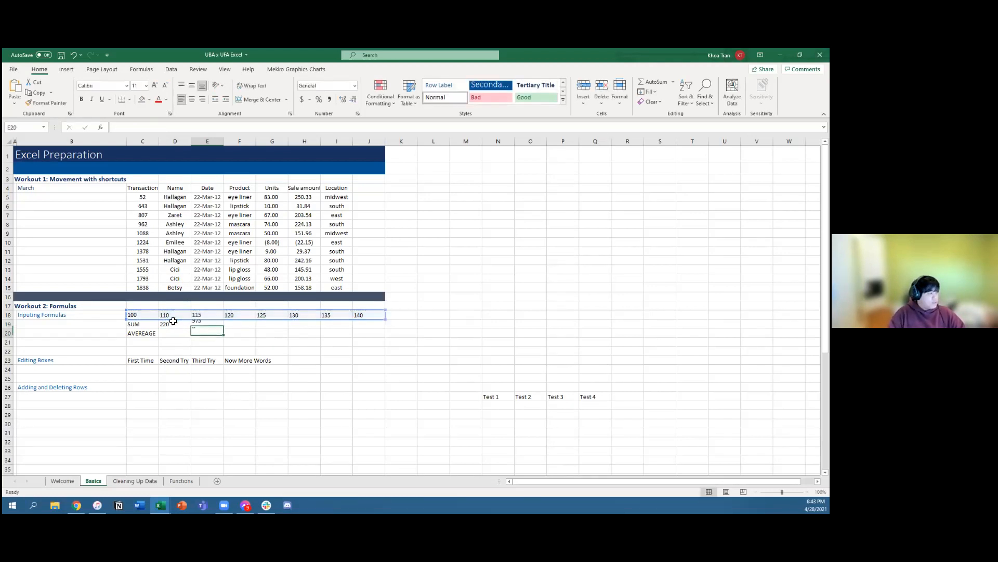
Step: Start an AVERAGE formula in D20 and extend its range cell by cell from C18 to I18
{"action": "key", "text": "Left"}
{"action": "key", "text": "Left"}
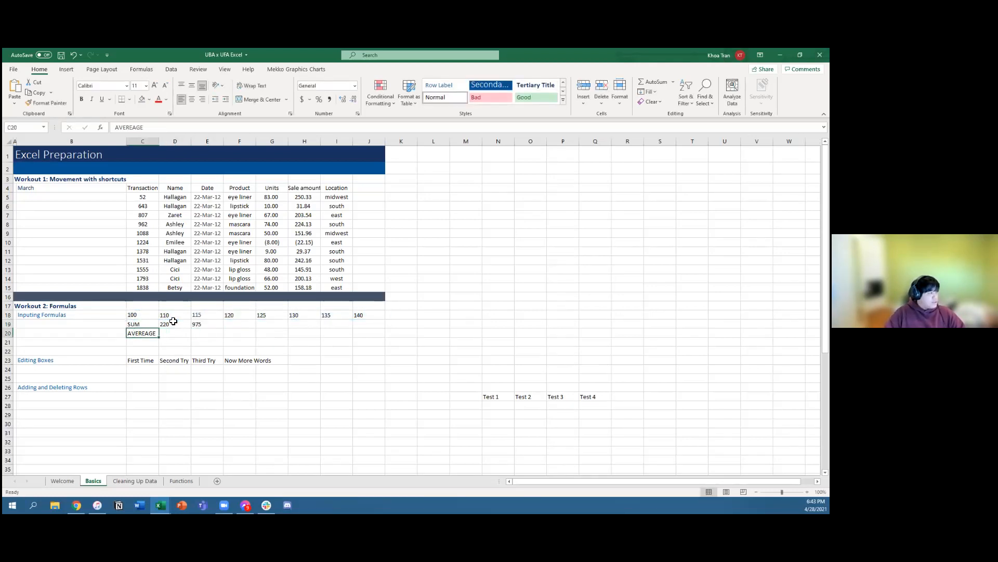
{"action": "key", "text": "Right"}
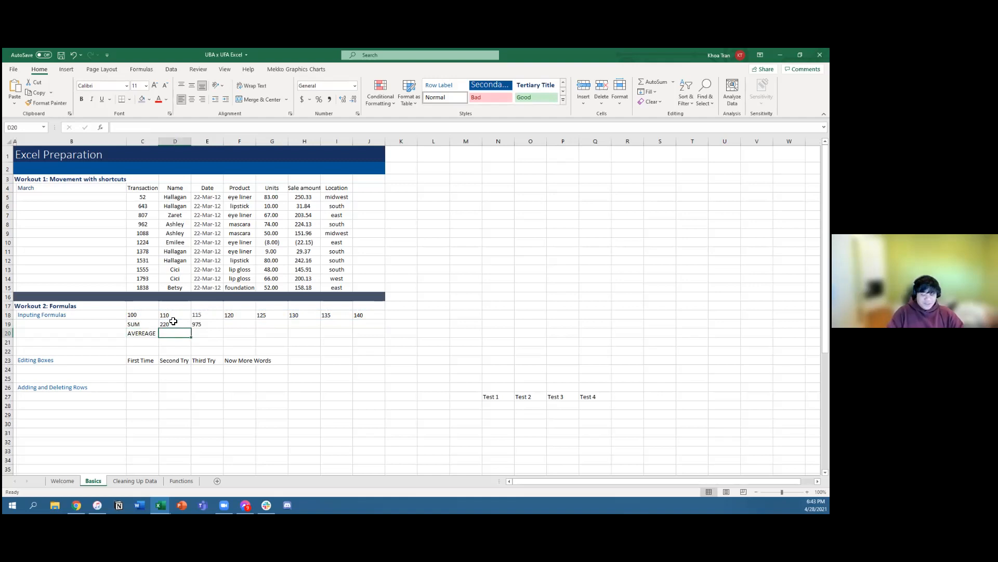
{"action": "type", "text": "=AVERAGE"}
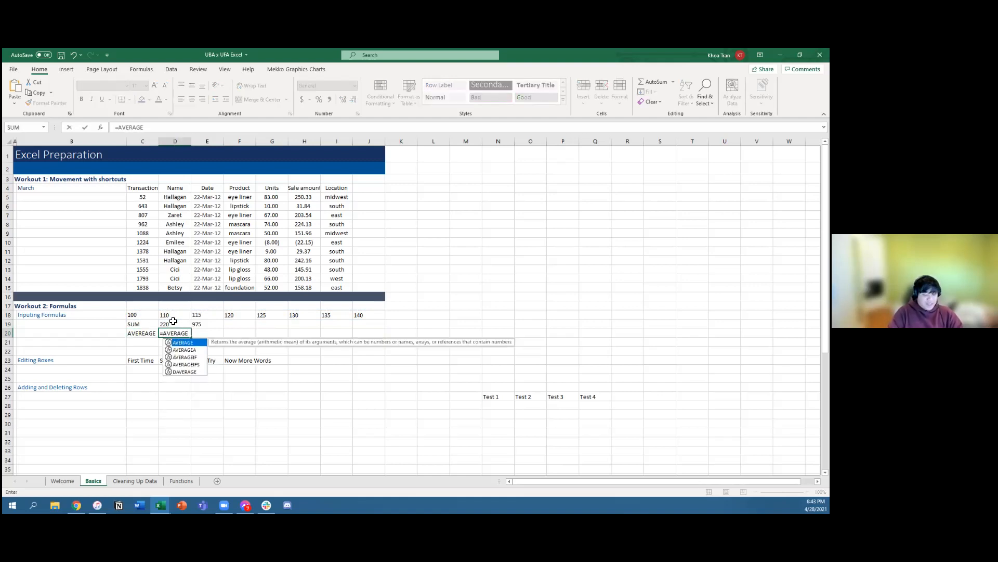
{"action": "key", "text": "Tab"}
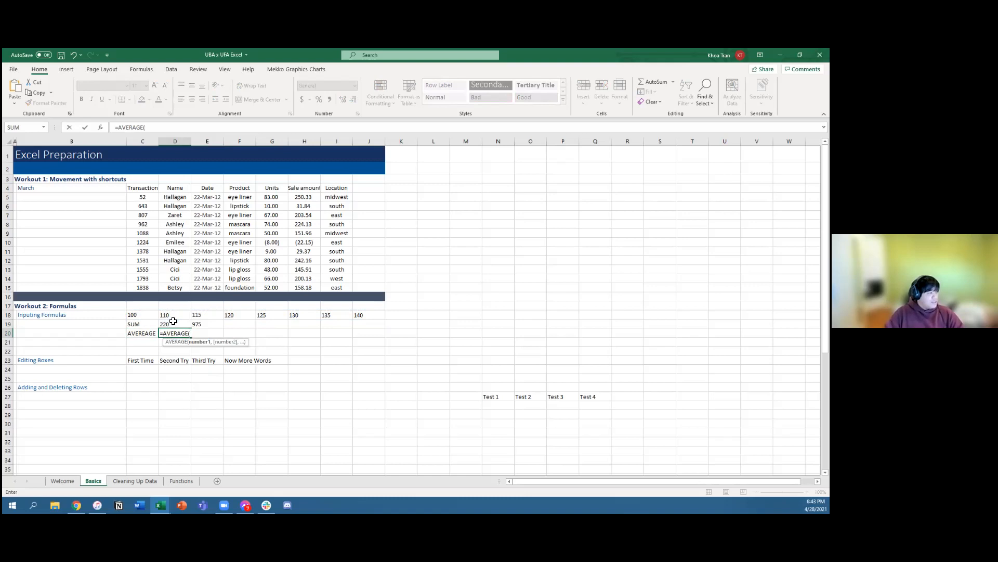
{"action": "key", "text": "Up"}
{"action": "key", "text": "Up"}
{"action": "key", "text": "Left"}
{"action": "key", "text": "shift+Right"}
{"action": "key", "text": "shift+Right"}
{"action": "key", "text": "shift+Right"}
{"action": "key", "text": "shift+Right"}
{"action": "key", "text": "shift+Right"}
{"action": "key", "text": "shift+Right"}
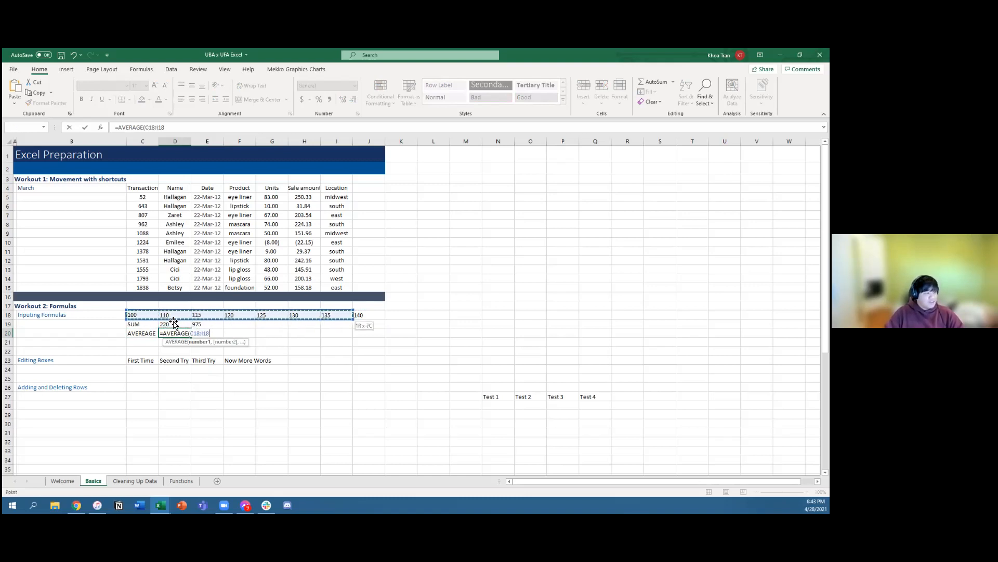
Step: Shrink the range back towards C18, extend it across the entire number row, and complete D20 as =AVERAGE(C18:J18)
{"action": "key", "text": "shift+Left"}
{"action": "key", "text": "shift+Left"}
{"action": "key", "text": "shift+Left"}
{"action": "key", "text": "shift+Left"}
{"action": "key", "text": "shift+Left"}
{"action": "key", "text": "shift+Left"}
{"action": "key", "text": "ctrl+shift+Right"}
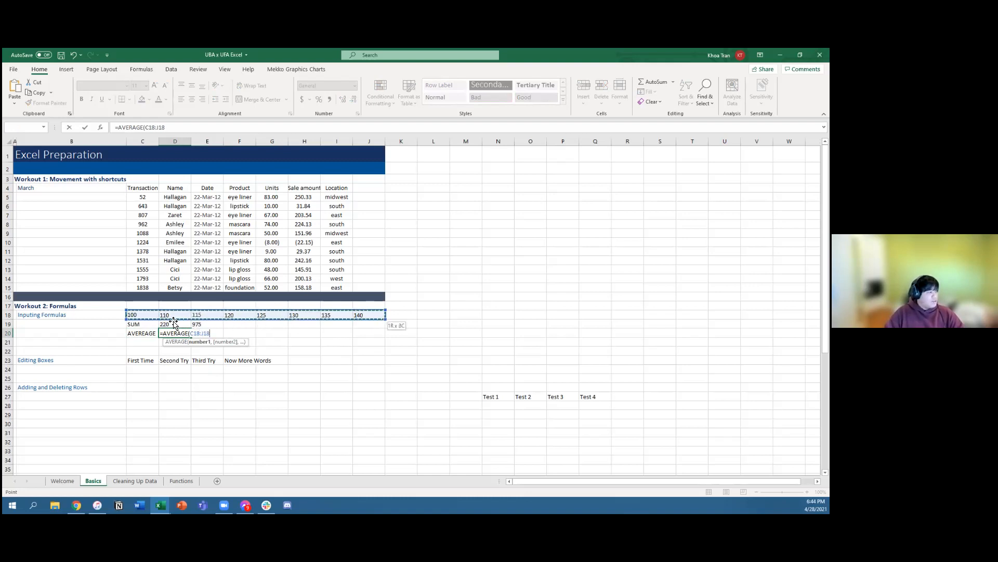
{"action": "key", "text": "Return"}
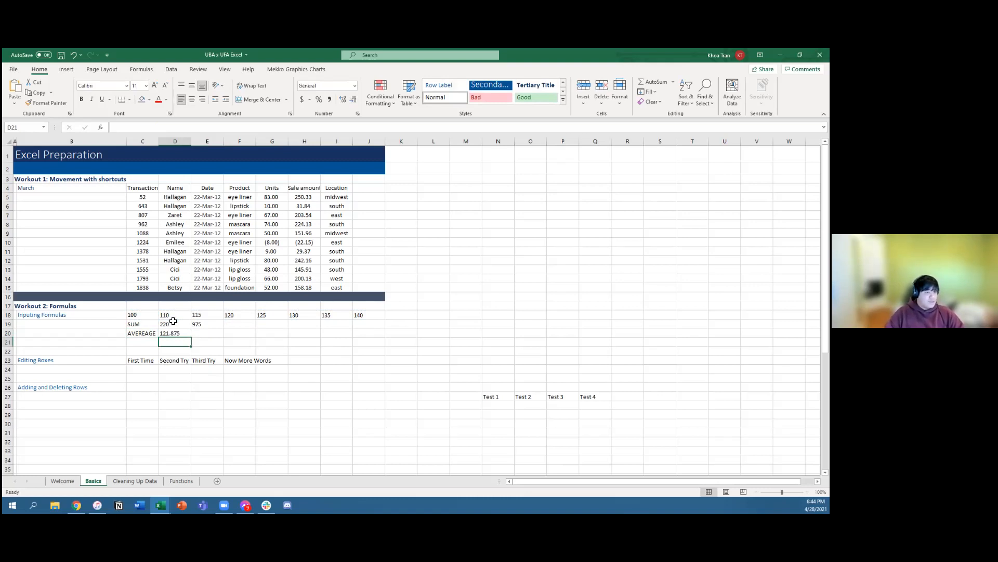
{"action": "key", "text": "Up"}
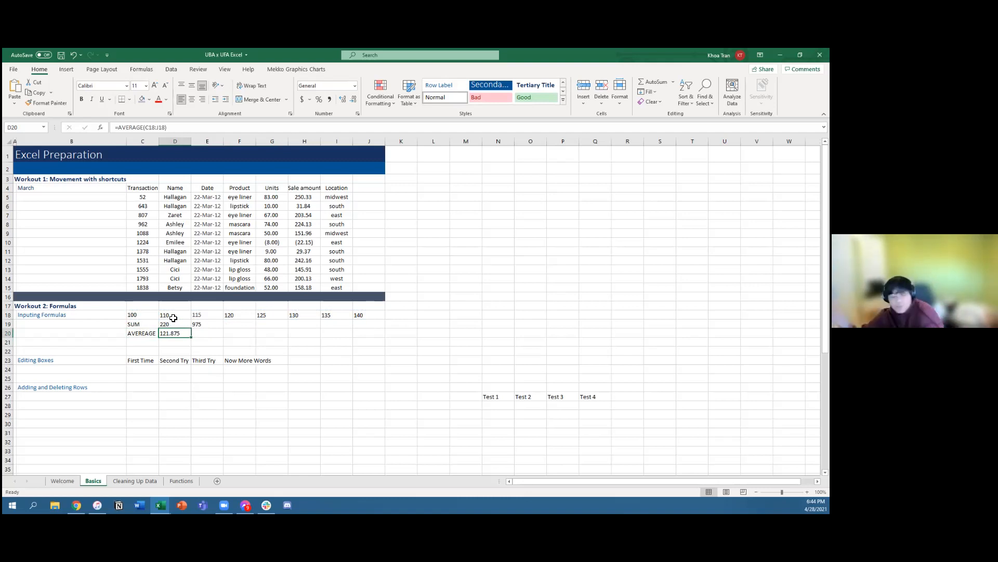
{"action": "double_click", "coordinate": [147, 362]}
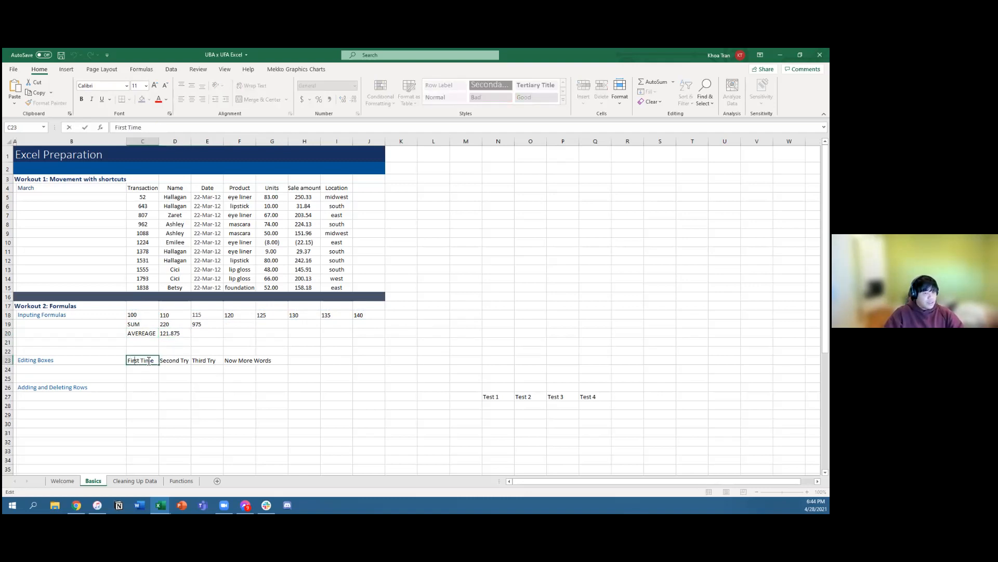
{"action": "type", "text": "`"}
{"action": "key", "text": "BackSpace"}
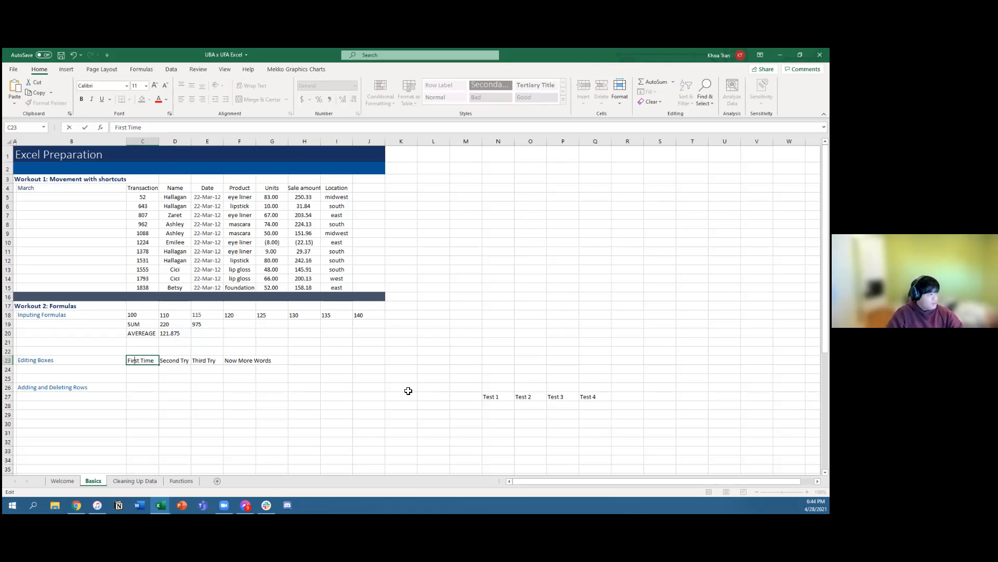
{"action": "key", "text": "Return"}
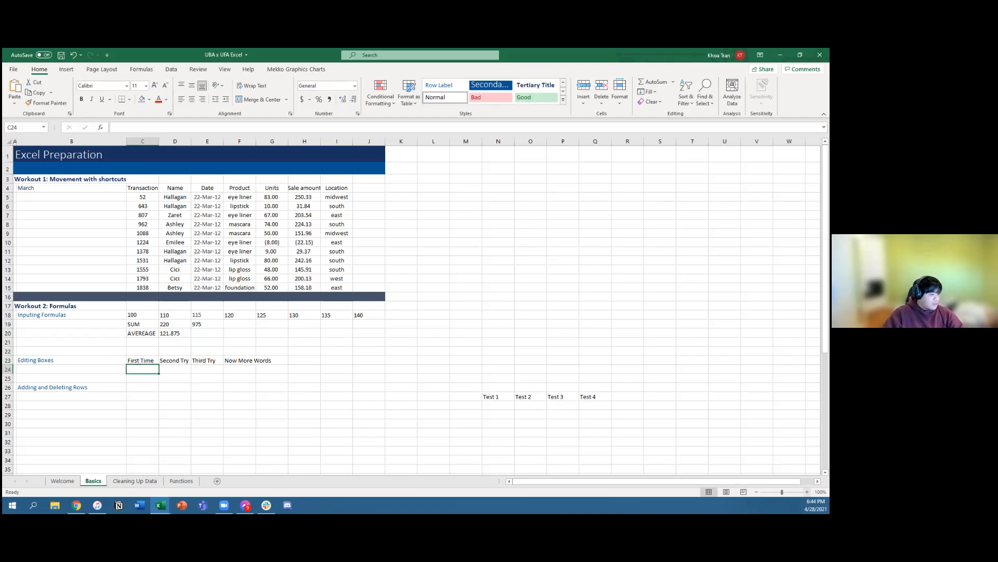
Step: Open cell C23 for in-cell editing and move the text cursor back and forth through "First Time" one character at a time
{"action": "left_click", "coordinate": [807, 492]}
{"action": "left_click", "coordinate": [807, 492]}
{"action": "left_click", "coordinate": [176, 369]}
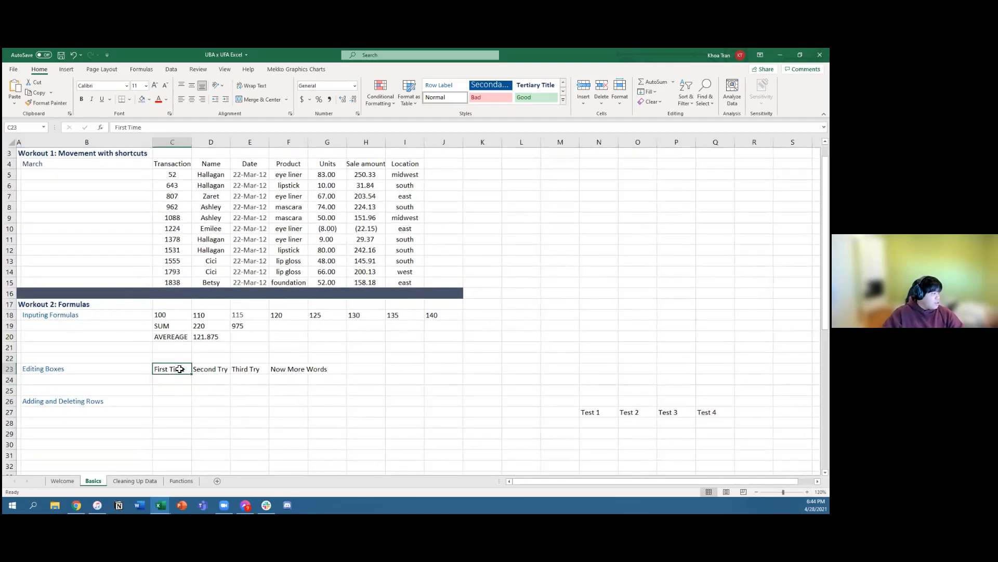
{"action": "double_click", "coordinate": [174, 369]}
{"action": "key", "text": "Left"}
{"action": "key", "text": "Left"}
{"action": "key", "text": "Left"}
{"action": "key", "text": "Left"}
{"action": "key", "text": "Right"}
{"action": "key", "text": "Right"}
{"action": "key", "text": "Right"}
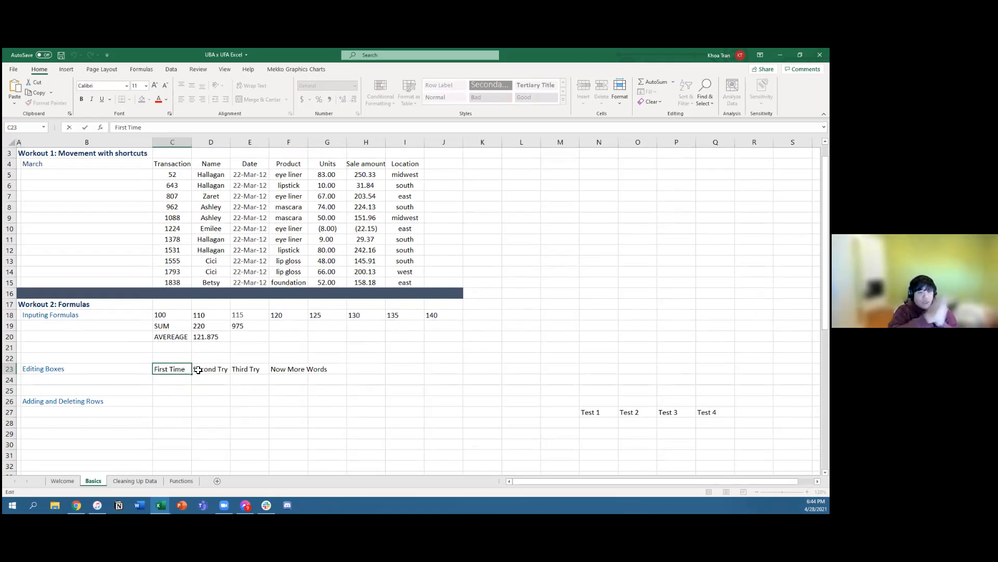
Step: Delete the word "First" from C23, jumping the text cursor by whole word, so the cell reads "Time"
{"action": "key", "text": "ctrl+Left"}
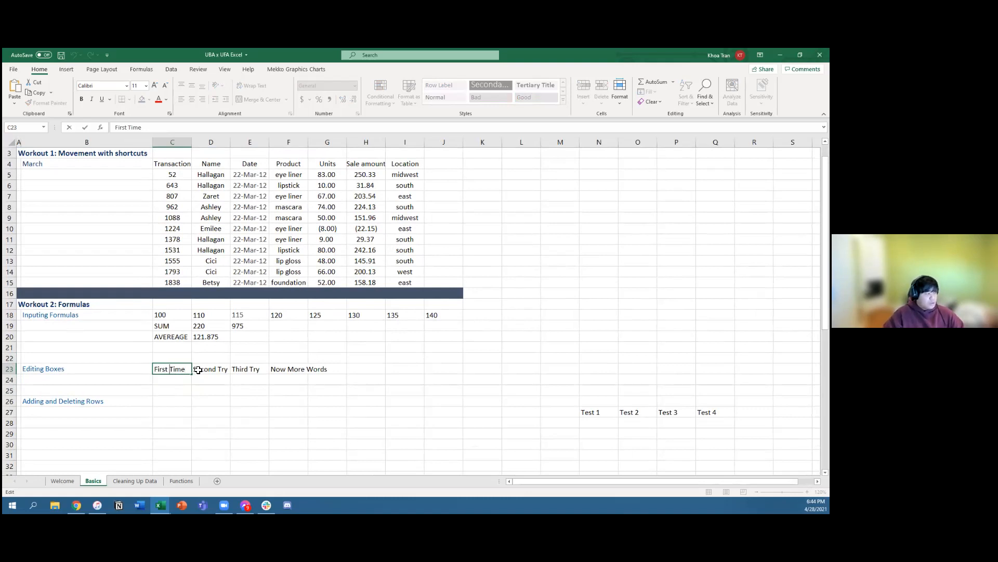
{"action": "key", "text": "BackSpace"}
{"action": "key", "text": "BackSpace"}
{"action": "key", "text": "BackSpace"}
{"action": "key", "text": "BackSpace"}
{"action": "key", "text": "BackSpace"}
{"action": "key", "text": "BackSpace"}
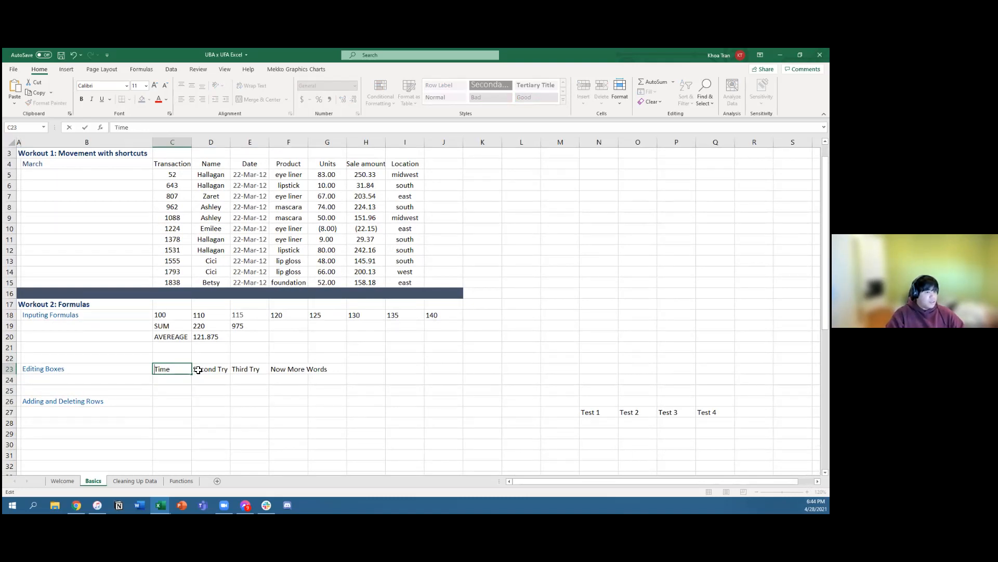
{"action": "left_click", "coordinate": [205, 369]}
{"action": "double_click", "coordinate": [206, 370]}
{"action": "key", "text": "Escape"}
{"action": "left_click", "coordinate": [181, 371]}
Step: Edit D23 in place and delete the word "Second" so the cell reads "Try"
{"action": "key", "text": "Right"}
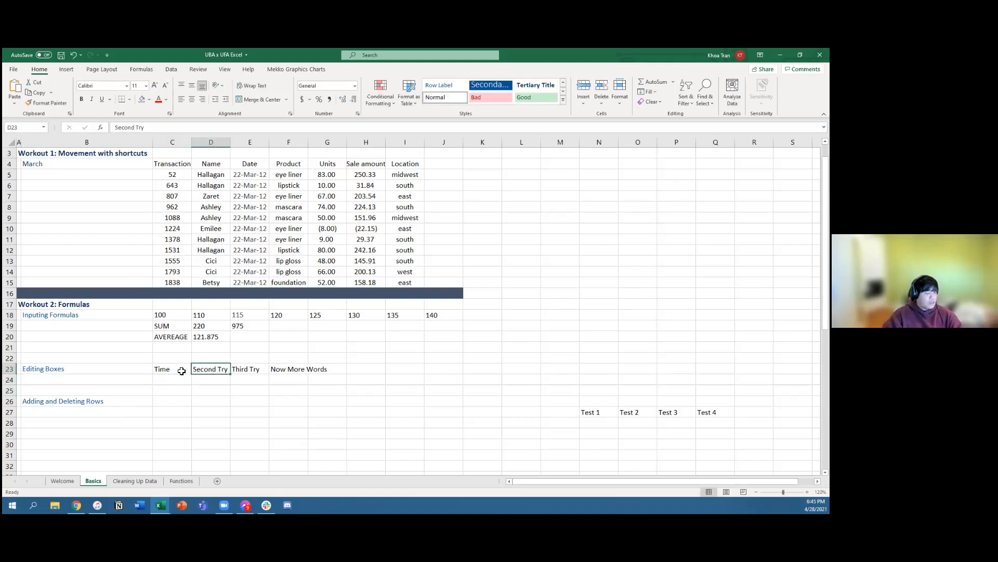
{"action": "key", "text": "F2"}
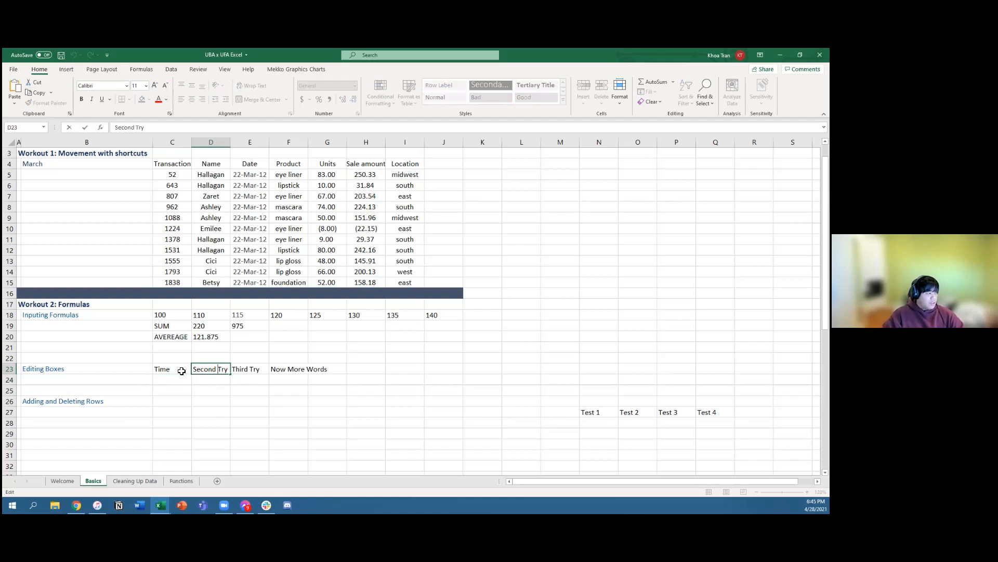
{"action": "key", "text": "BackSpace"}
{"action": "key", "text": "BackSpace"}
{"action": "key", "text": "BackSpace"}
{"action": "key", "text": "BackSpace"}
{"action": "key", "text": "BackSpace"}
{"action": "key", "text": "BackSpace"}
{"action": "key", "text": "BackSpace"}
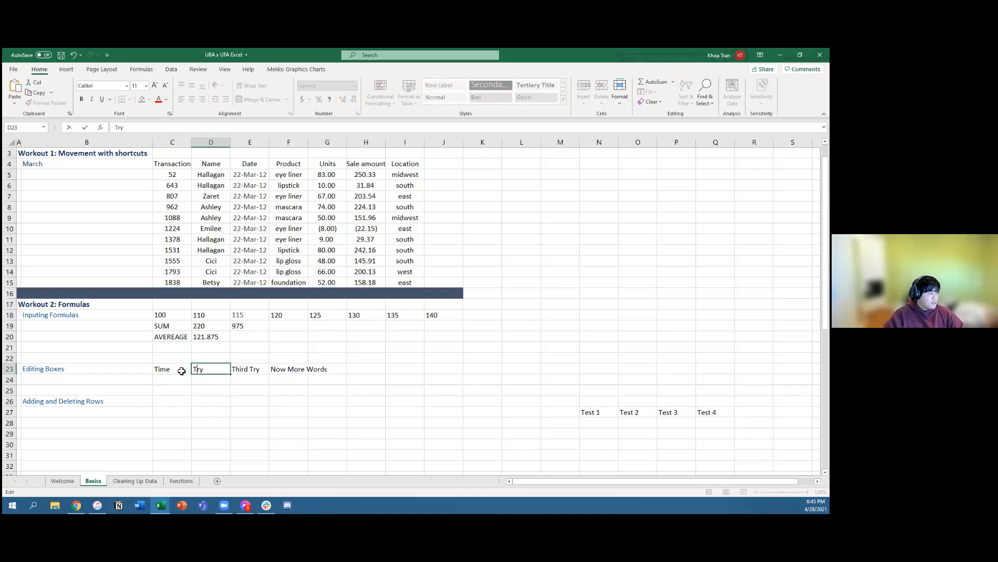
{"action": "key", "text": "Tab"}
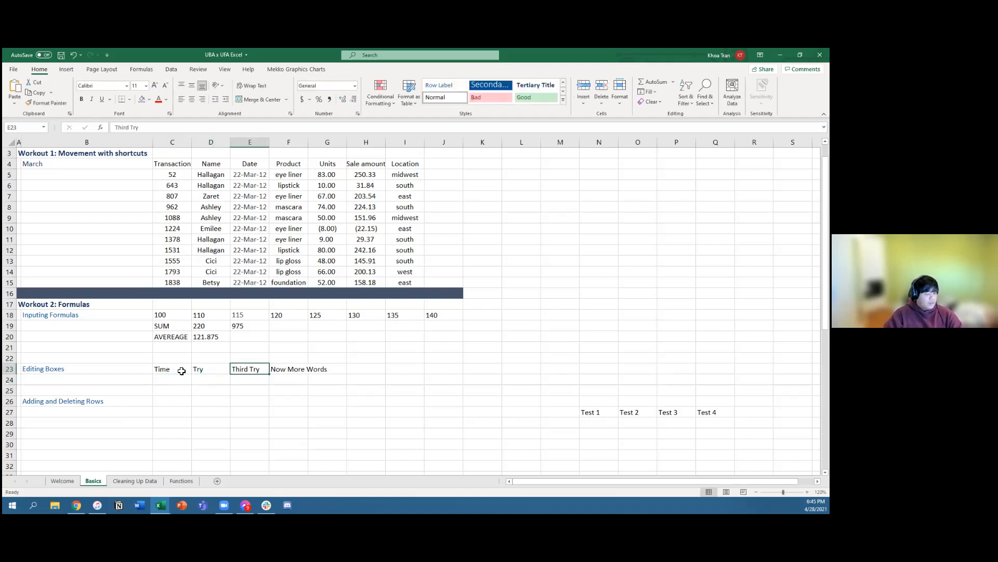
Step: Edit E23 in place and delete the word "Third" so the cell reads "Try"
{"action": "key", "text": "F2"}
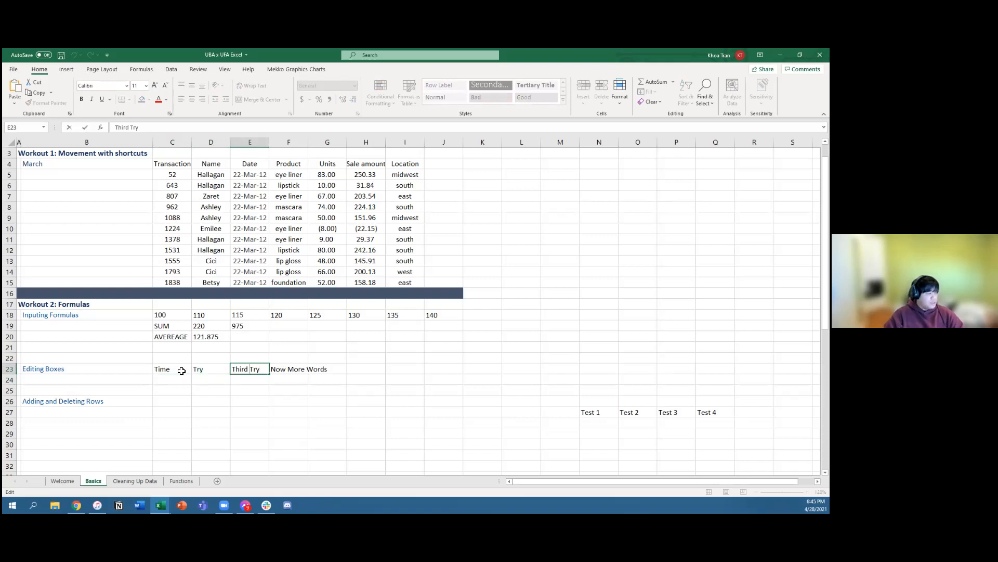
{"action": "key", "text": "ctrl+Left"}
{"action": "key", "text": "BackSpace"}
{"action": "key", "text": "BackSpace"}
{"action": "key", "text": "BackSpace"}
{"action": "key", "text": "BackSpace"}
{"action": "key", "text": "BackSpace"}
{"action": "key", "text": "BackSpace"}
{"action": "key", "text": "Tab"}
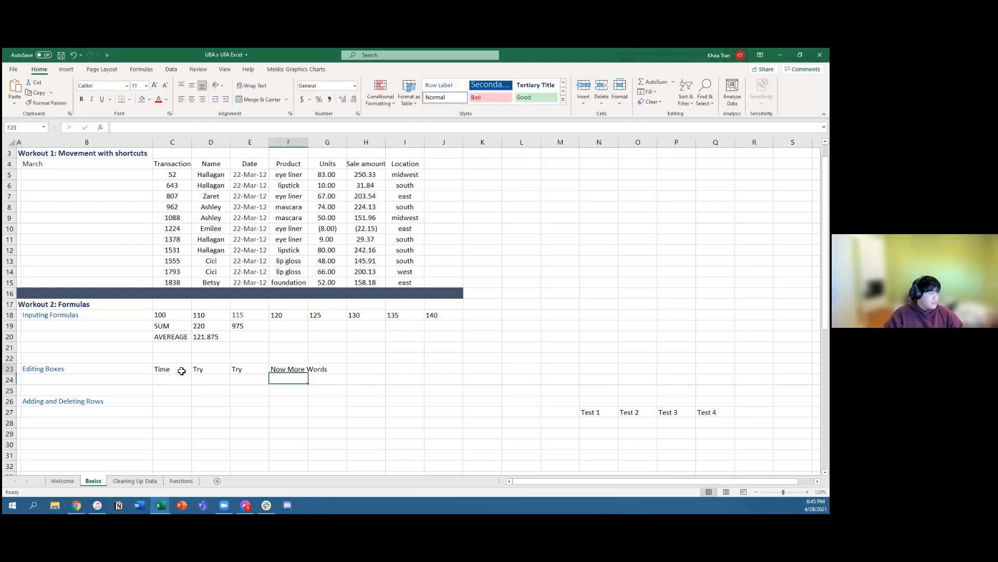
Step: Edit F23 in place and delete "Now More" so the cell reads "Words"
{"action": "key", "text": "F2"}
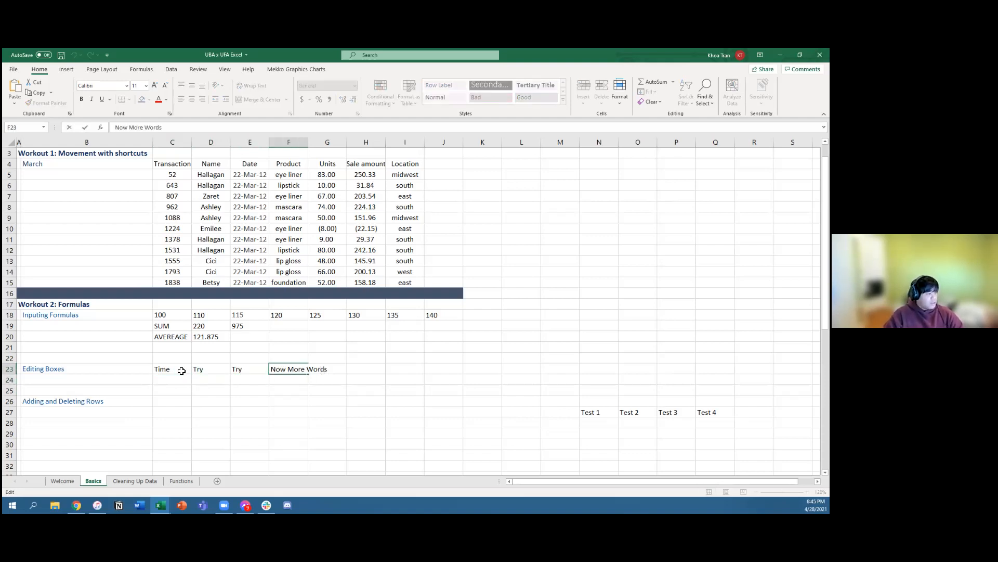
{"action": "key", "text": "BackSpace"}
{"action": "key", "text": "BackSpace"}
{"action": "key", "text": "BackSpace"}
{"action": "key", "text": "BackSpace"}
{"action": "key", "text": "BackSpace"}
{"action": "key", "text": "BackSpace"}
{"action": "key", "text": "BackSpace"}
{"action": "key", "text": "BackSpace"}
{"action": "key", "text": "BackSpace"}
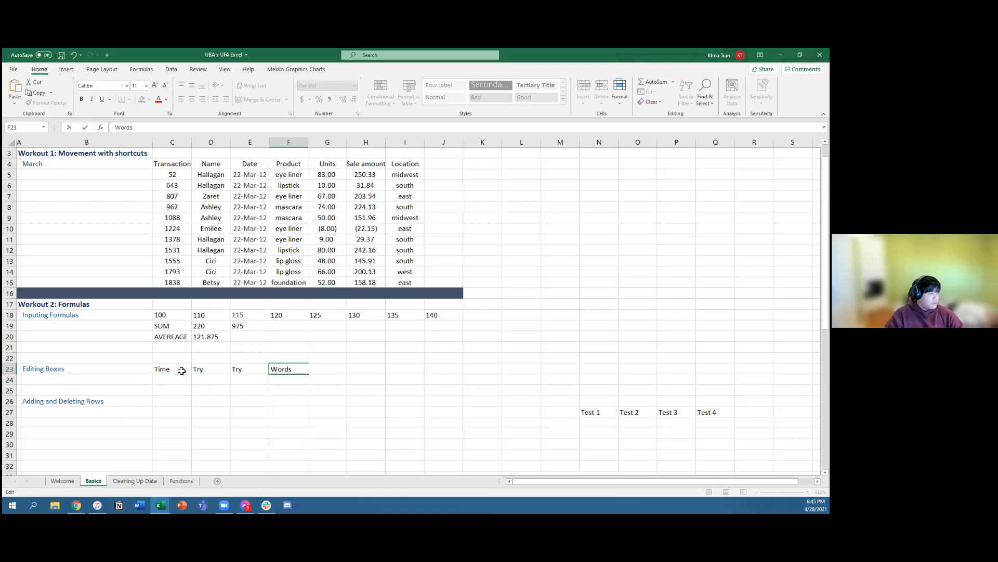
{"action": "key", "text": "Return"}
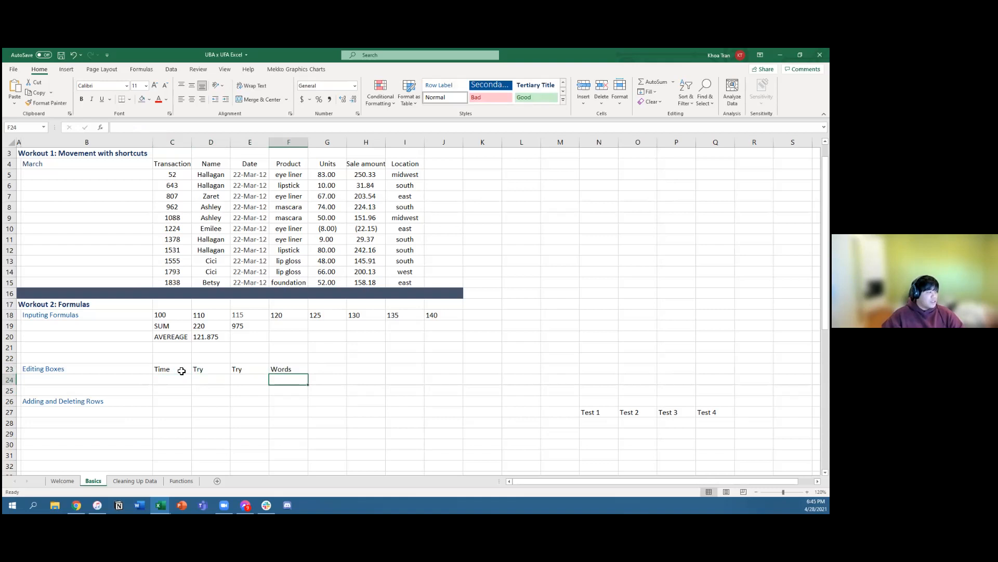
{"action": "double_click", "coordinate": [166, 369]}
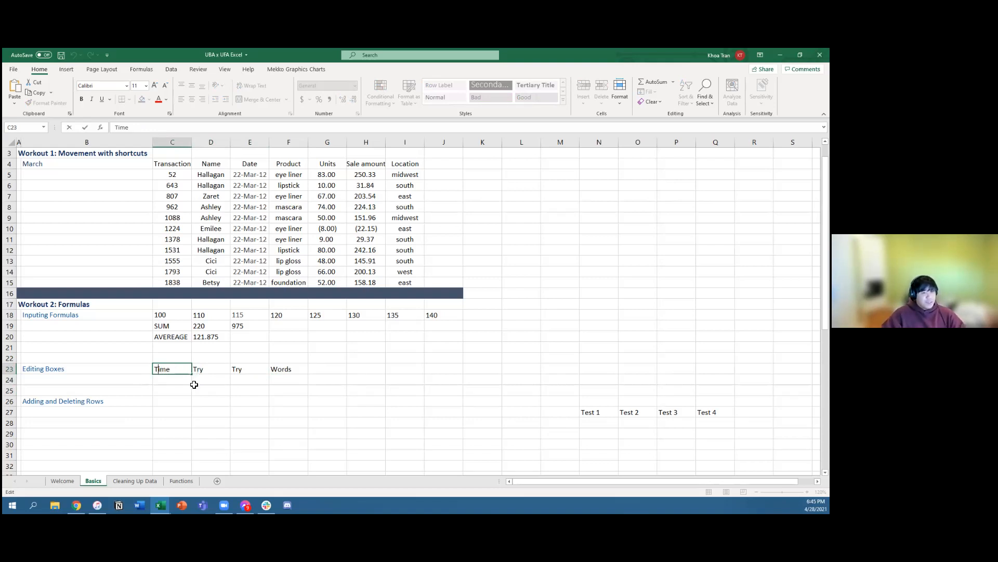
{"action": "left_click", "coordinate": [177, 381]}
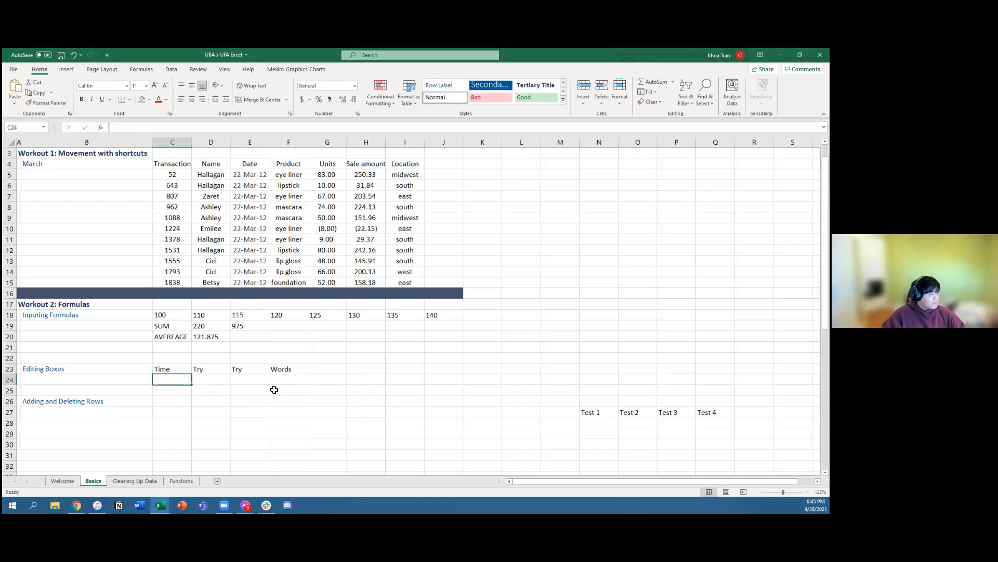
Step: Insert a blank column at N, directly before the Test 1 entry in the adding and deleting exercise
{"action": "scroll", "coordinate": [479, 437], "scroll_direction": "down", "scroll_amount": 1}
{"action": "left_click", "coordinate": [455, 431]}
{"action": "left_click", "coordinate": [517, 401]}
{"action": "left_click", "coordinate": [566, 392]}
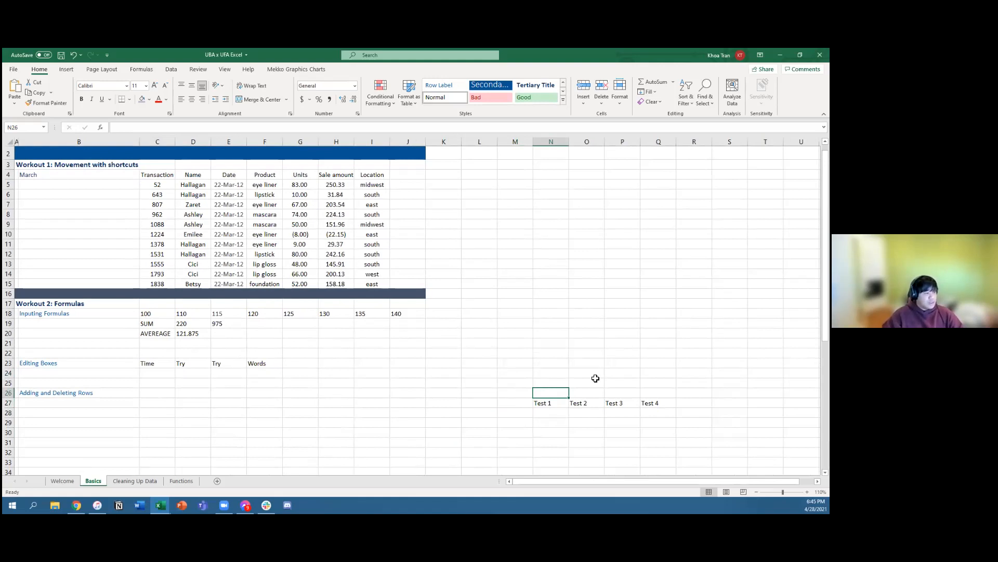
{"action": "right_click", "coordinate": [557, 144]}
{"action": "left_click", "coordinate": [590, 217]}
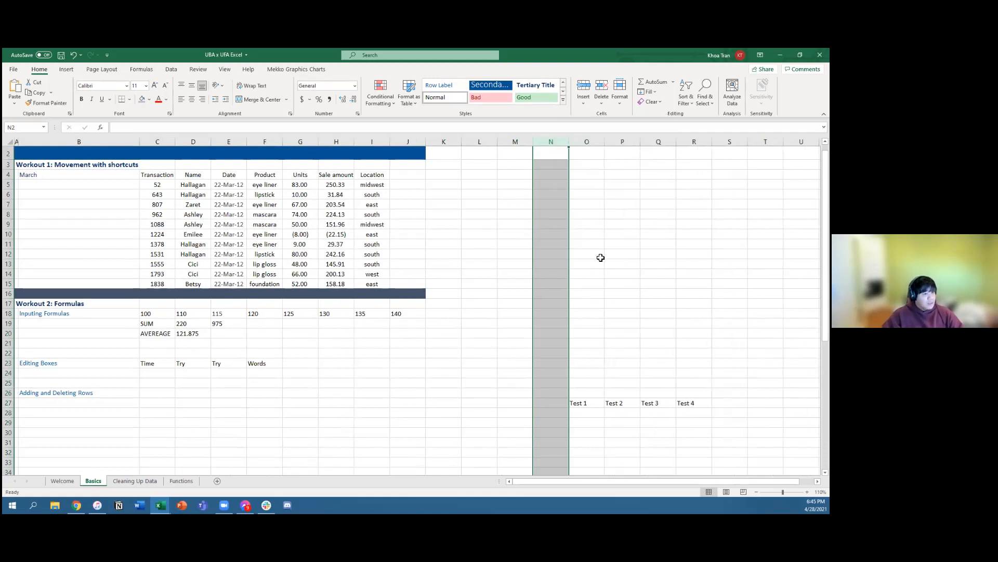
{"action": "right_click", "coordinate": [549, 144]}
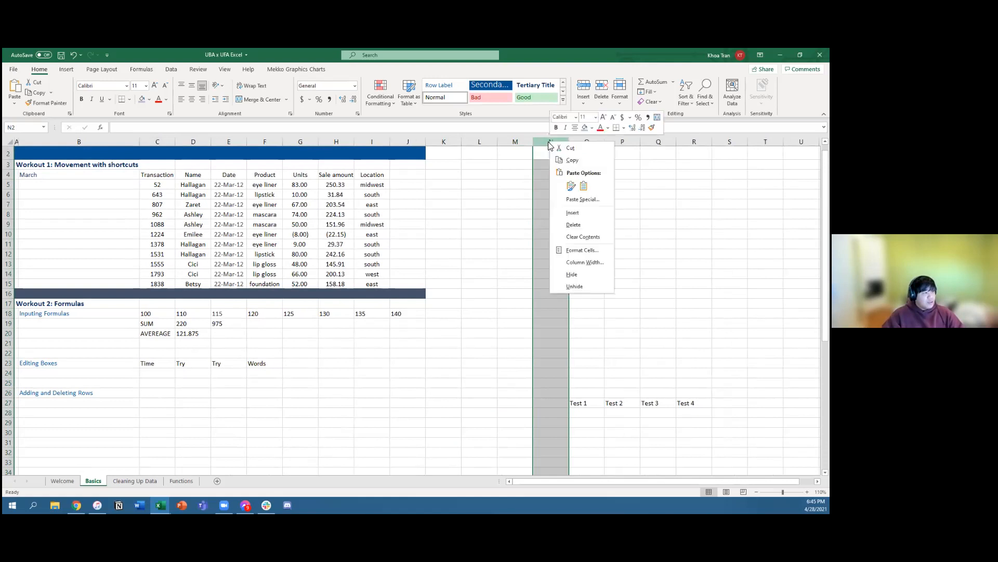
{"action": "left_click", "coordinate": [575, 353]}
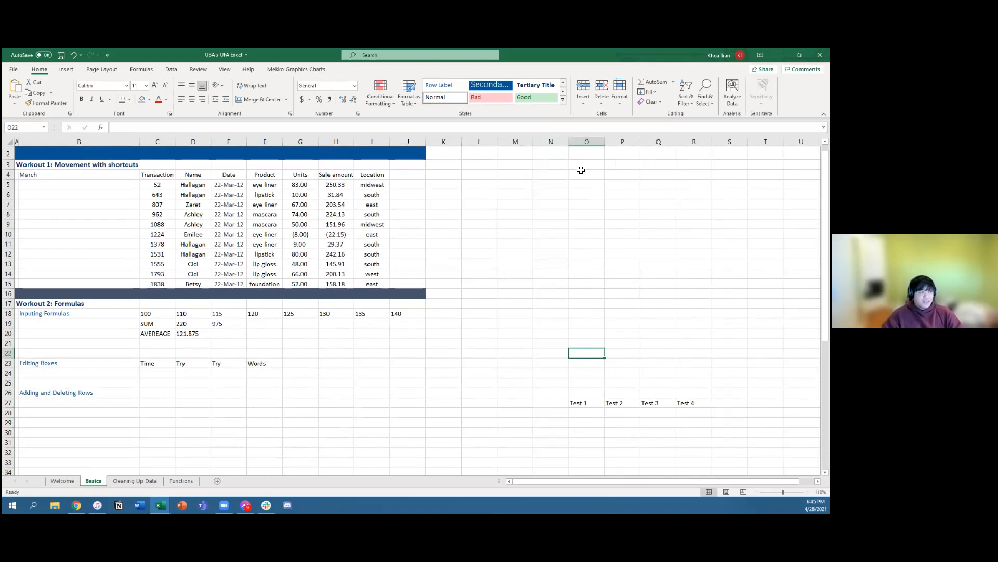
Step: Insert another blank column at O, in front of the shifted Test 1 entry
{"action": "right_click", "coordinate": [586, 142]}
{"action": "left_click", "coordinate": [596, 214]}
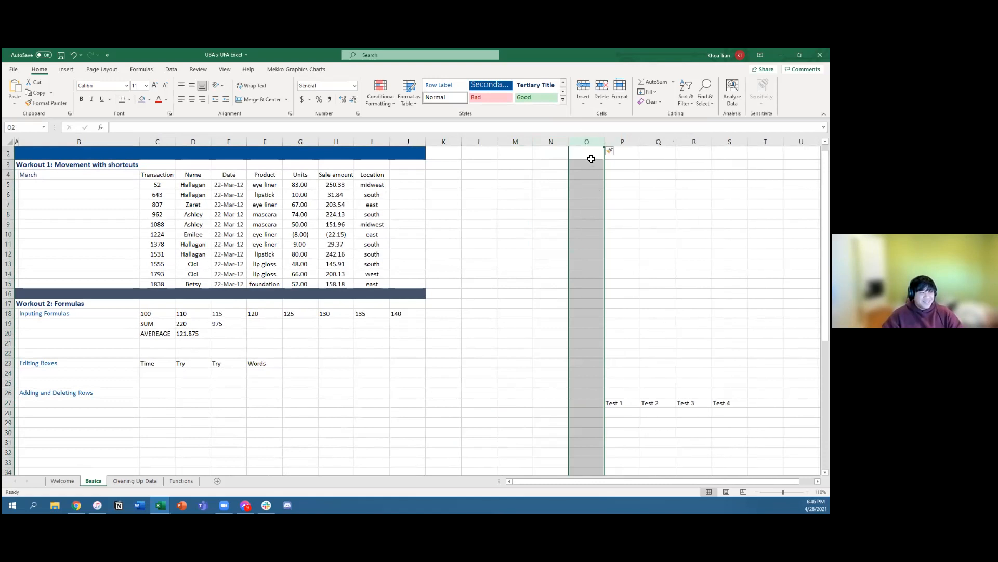
{"action": "right_click", "coordinate": [592, 147]}
{"action": "left_click", "coordinate": [504, 304]}
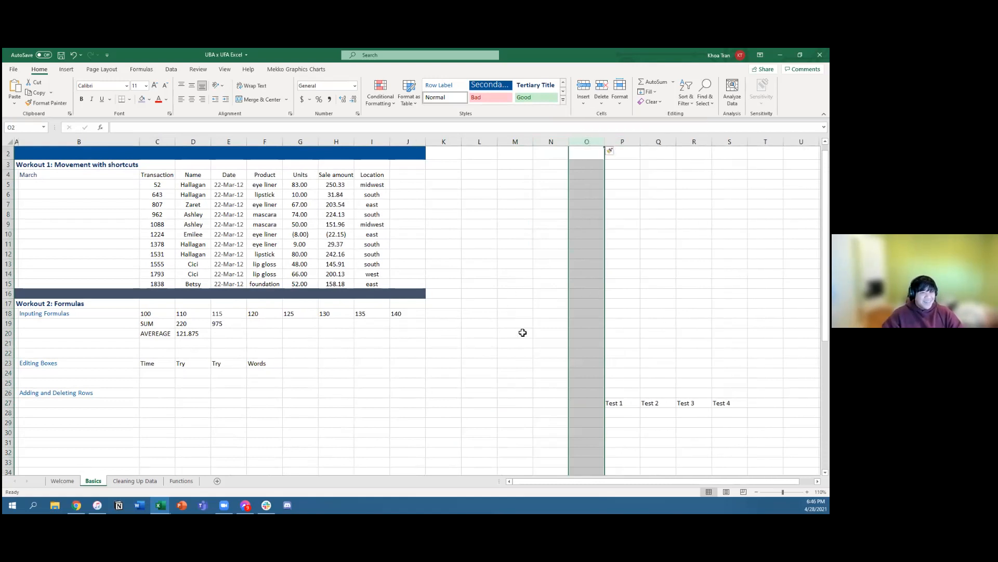
Step: Enter the column-insert shortcut note "alt I c" in cell O24
{"action": "left_click", "coordinate": [525, 353]}
{"action": "left_click", "coordinate": [564, 373]}
{"action": "left_click", "coordinate": [590, 373]}
{"action": "type", "text": "alt"}
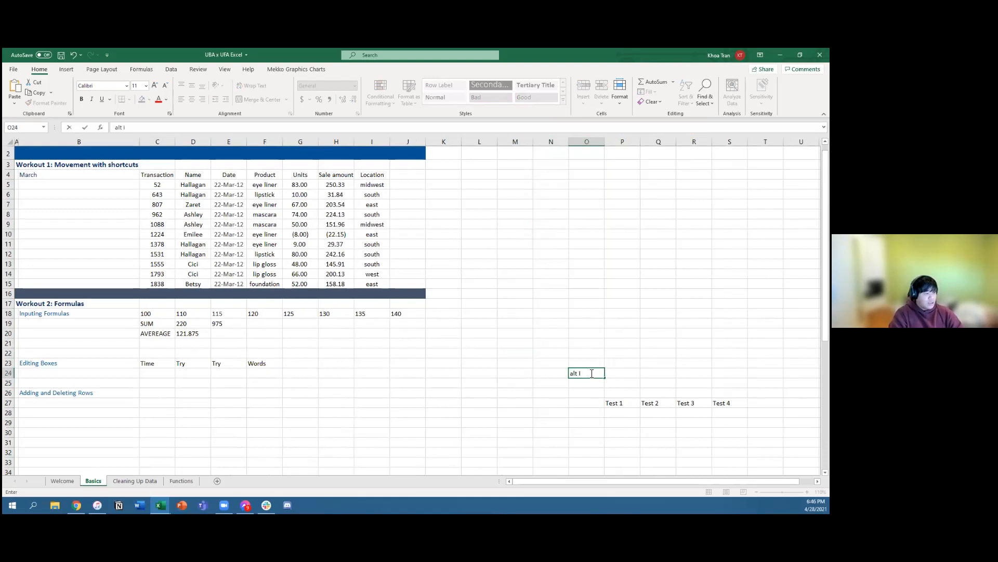
{"action": "type", "text": " I c"}
{"action": "key", "text": "Right"}
Step: Insert a blank column at N, directly before the column holding the "alt I c" note
{"action": "key", "text": "Left"}
{"action": "key", "text": "Left"}
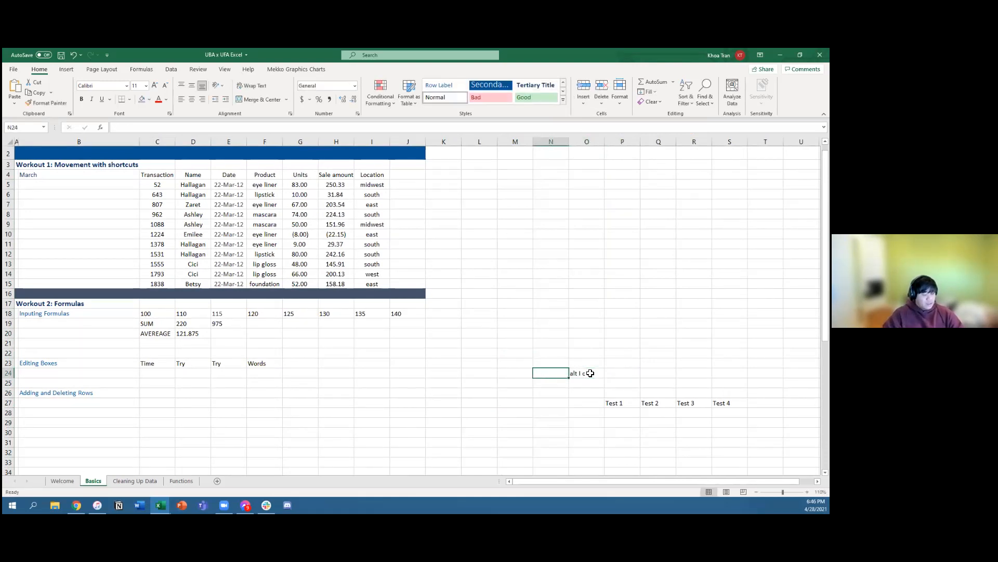
{"action": "key", "text": "alt+i"}
{"action": "key", "text": "c"}
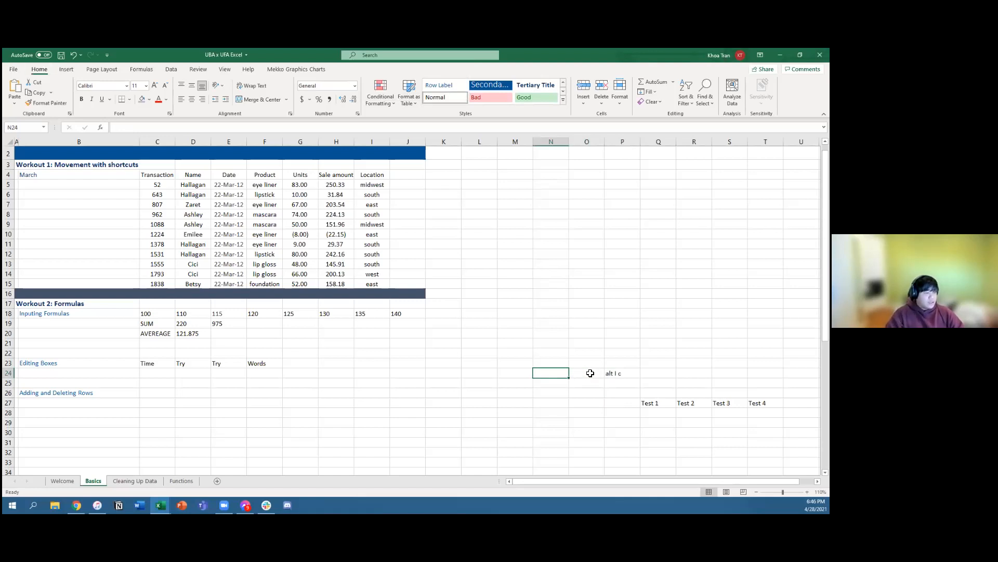
Step: Enter the row-insert shortcut note "alt i r" in O24, beside the column-insert note
{"action": "key", "text": "Right"}
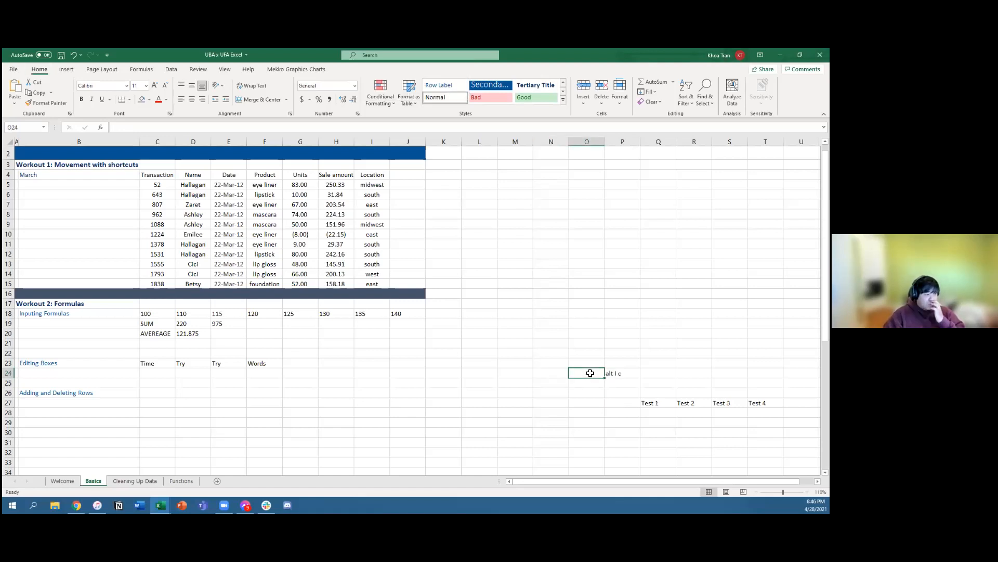
{"action": "type", "text": "alt i r"}
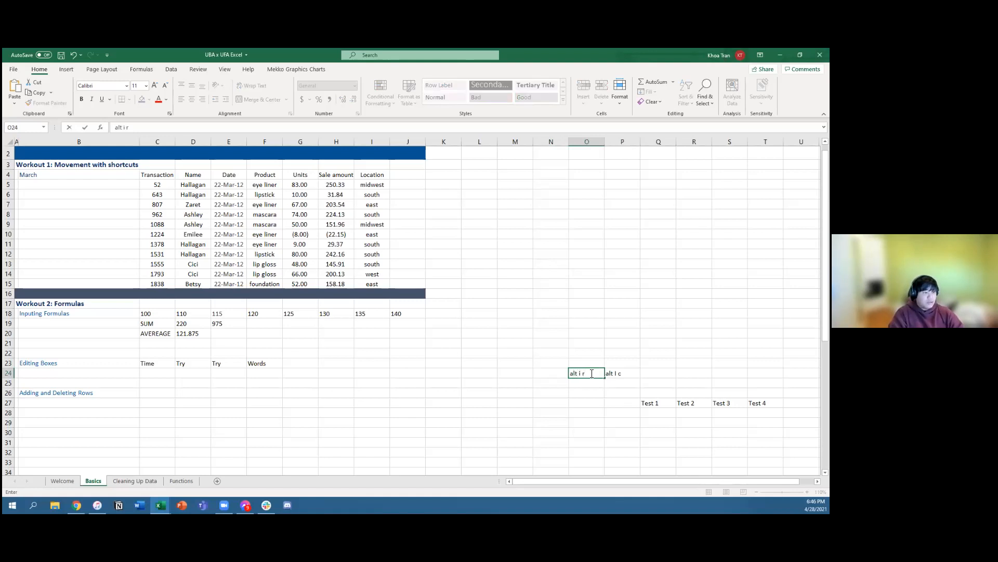
{"action": "key", "text": "Return"}
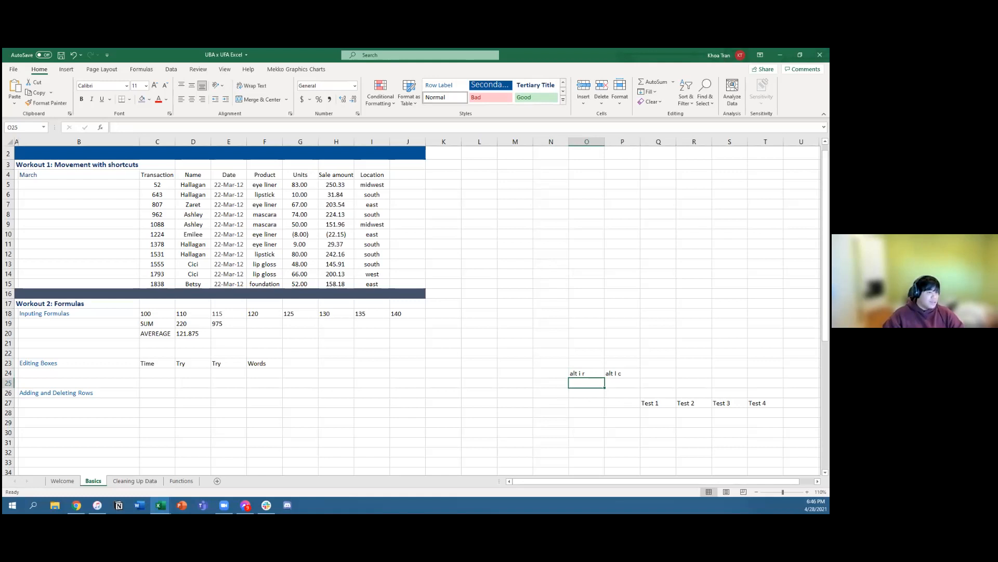
Step: Insert a blank row at row 27, above the Test 1 to Test 4 entries
{"action": "left_click", "coordinate": [593, 353]}
{"action": "left_click", "coordinate": [583, 393]}
{"action": "left_click", "coordinate": [608, 386]}
{"action": "key", "text": "Left"}
{"action": "key", "text": "Left"}
{"action": "key", "text": "Down"}
{"action": "key", "text": "Up"}
{"action": "key", "text": "Up"}
{"action": "key", "text": "Down"}
{"action": "key", "text": "Down"}
{"action": "key", "text": "Down"}
{"action": "key", "text": "alt+i"}
{"action": "key", "text": "r"}
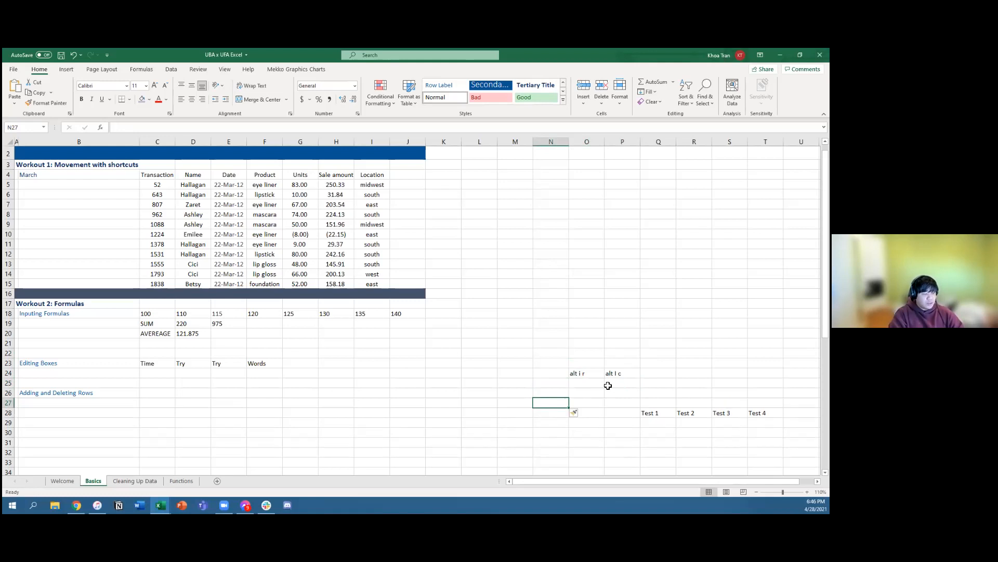
Step: Insert a second blank row at row 27 and one more blank column at N
{"action": "key", "text": "alt+i"}
{"action": "key", "text": "r"}
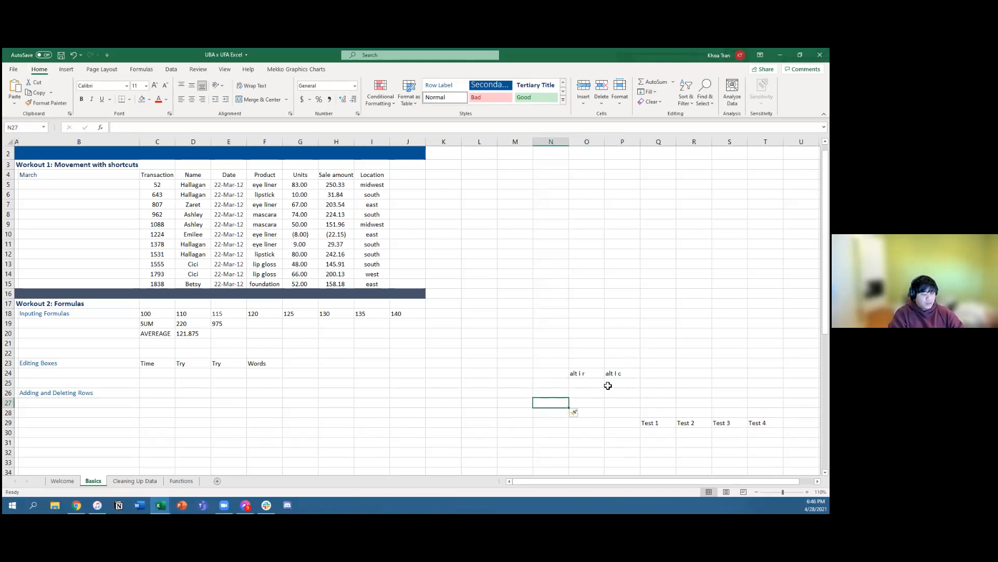
{"action": "key", "text": "alt+i"}
{"action": "key", "text": "c"}
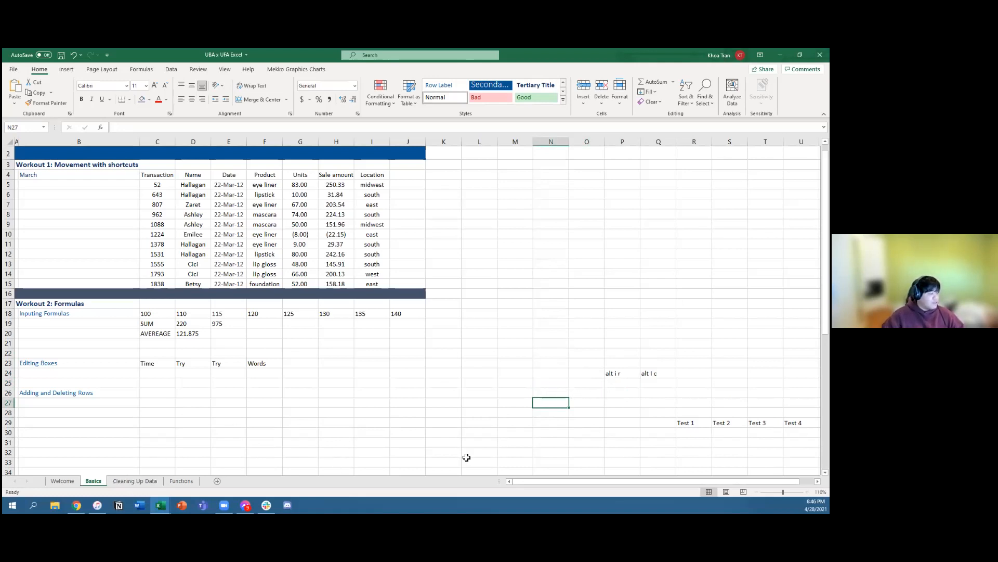
Step: Examine the Graham Ltd statement in Workout 3: its line labels, the Year 1 column and the operating income formula in G47
{"action": "scroll", "coordinate": [426, 419], "scroll_direction": "down", "scroll_amount": 7}
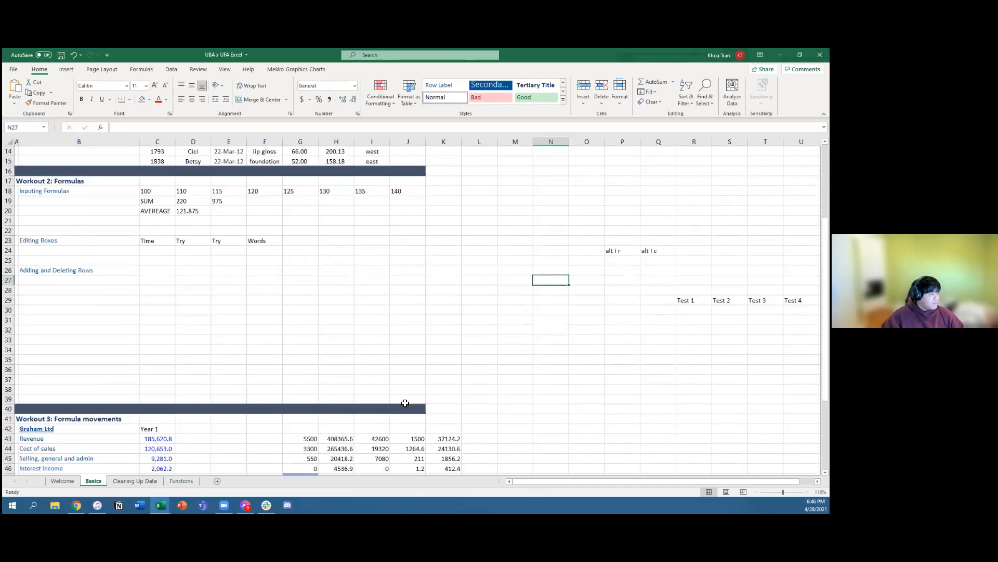
{"action": "scroll", "coordinate": [405, 403], "scroll_direction": "down", "scroll_amount": 2}
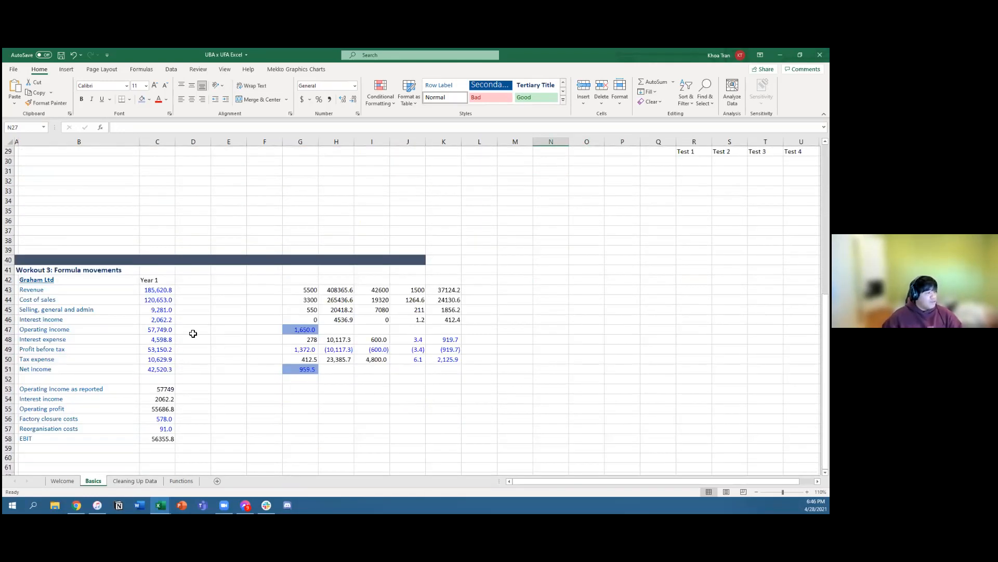
{"action": "left_click", "coordinate": [306, 291]}
{"action": "key", "text": "Down"}
{"action": "key", "text": "Down"}
{"action": "key", "text": "Down"}
{"action": "key", "text": "Down"}
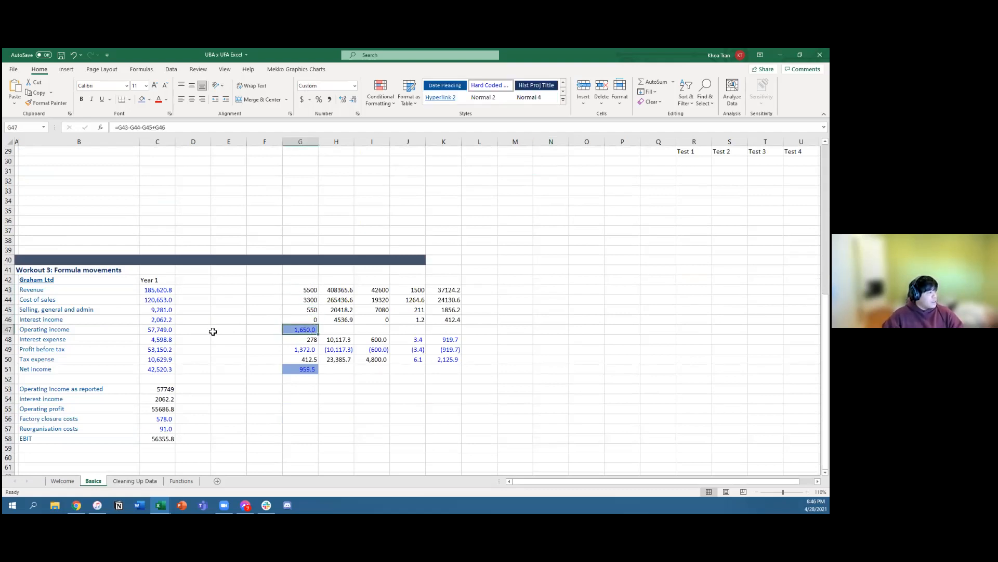
{"action": "left_click_drag", "start_coordinate": [65, 284], "coordinate": [82, 430]}
{"action": "left_click_drag", "start_coordinate": [156, 278], "coordinate": [167, 399]}
Step: Enter the heading "Year 2" in G42 above the second block of figures
{"action": "left_click", "coordinate": [302, 280]}
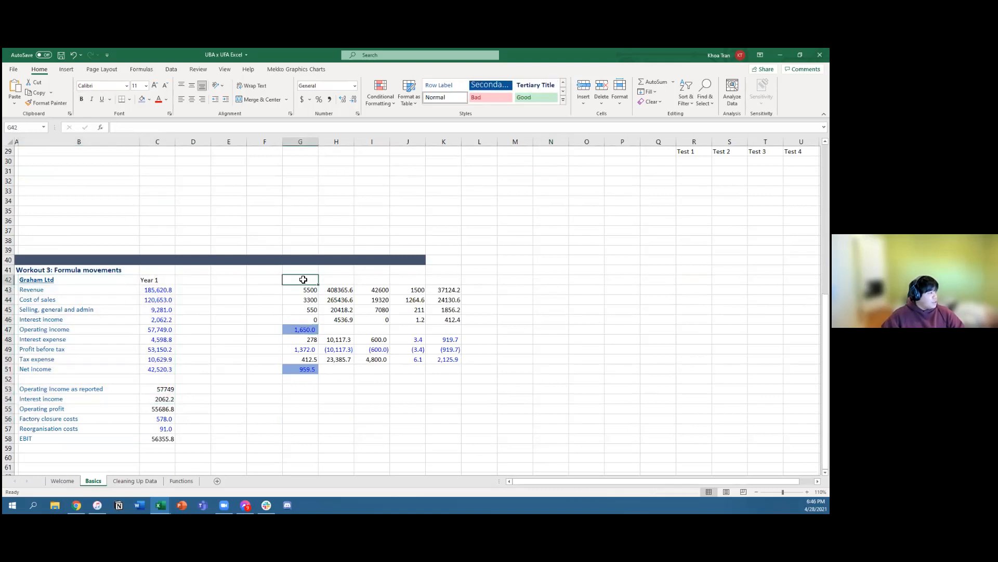
{"action": "type", "text": "Year 2"}
{"action": "key", "text": "Return"}
{"action": "key", "text": "Right"}
{"action": "key", "text": "Up"}
{"action": "key", "text": "Right"}
{"action": "key", "text": "Right"}
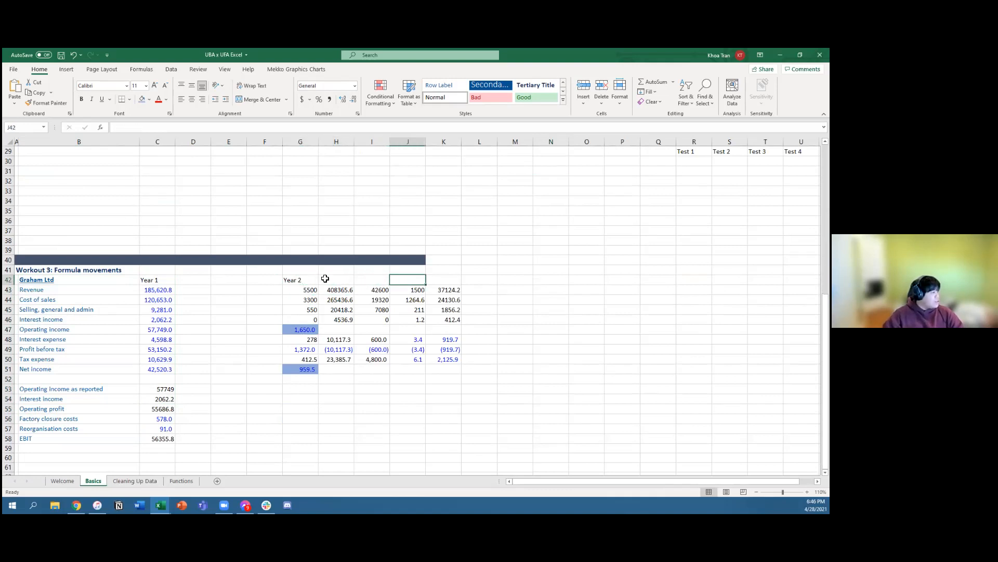
Step: Copy the operating income formula from G47 across the row through K47
{"action": "left_click", "coordinate": [297, 331]}
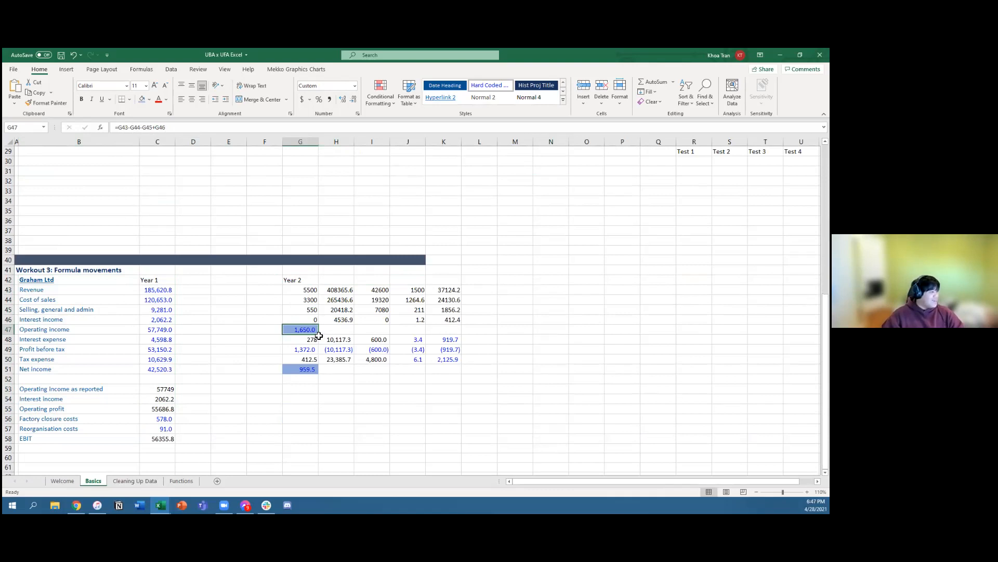
{"action": "mouse_move", "coordinate": [318, 334]}
{"action": "left_mouse_down"}
{"action": "mouse_move", "coordinate": [344, 335]}
{"action": "mouse_move", "coordinate": [311, 330]}
{"action": "left_mouse_up"}
{"action": "key", "text": "Right"}
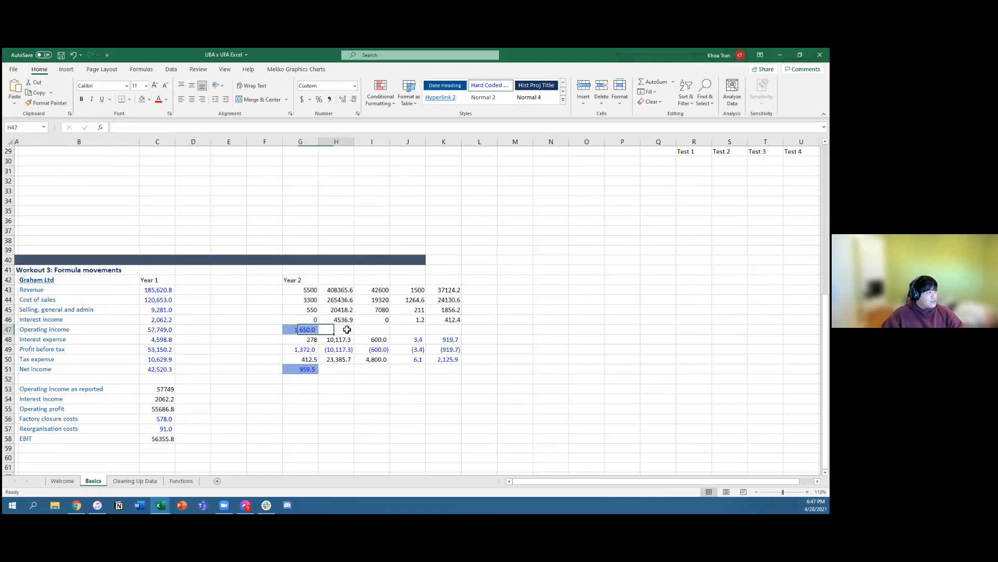
{"action": "left_click", "coordinate": [309, 331]}
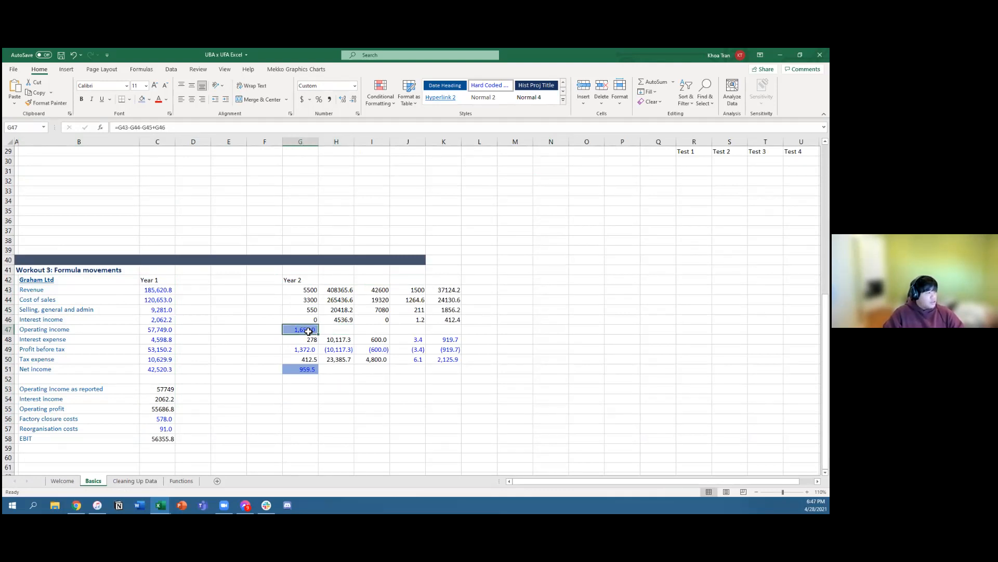
{"action": "key", "text": "shift+Right"}
{"action": "key", "text": "shift+Right"}
{"action": "key", "text": "shift+Right"}
{"action": "key", "text": "shift+Right"}
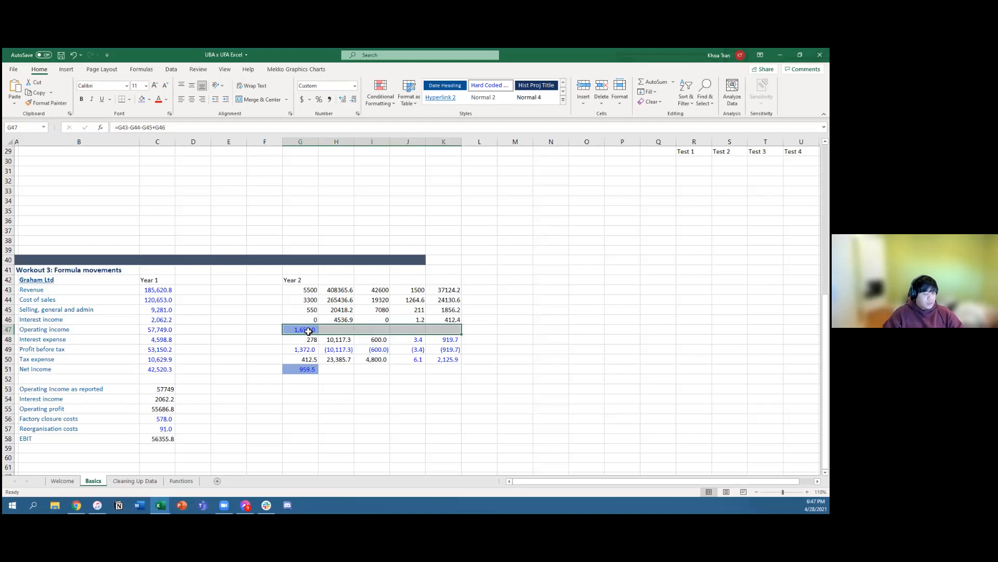
{"action": "key", "text": "ctrl+v"}
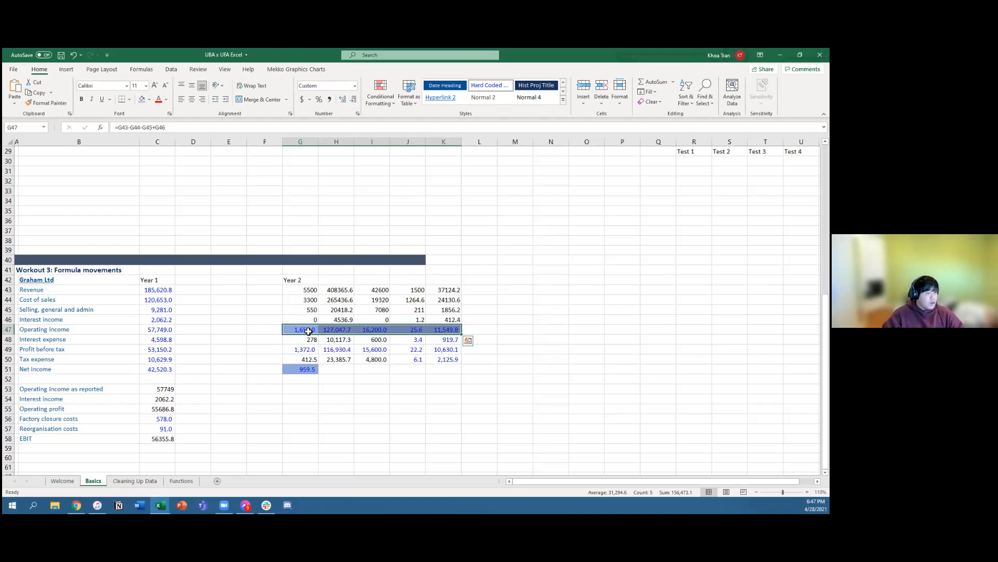
Step: Compare the operating income formulas in G47 and H47, and inspect the net income formula in G51
{"action": "key", "text": "Tab"}
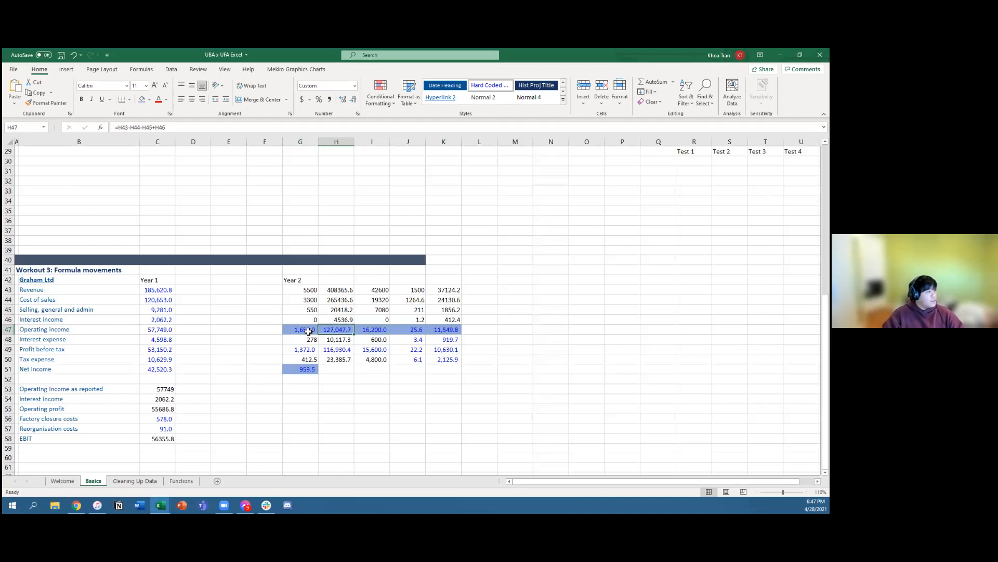
{"action": "key", "text": "shift+Tab"}
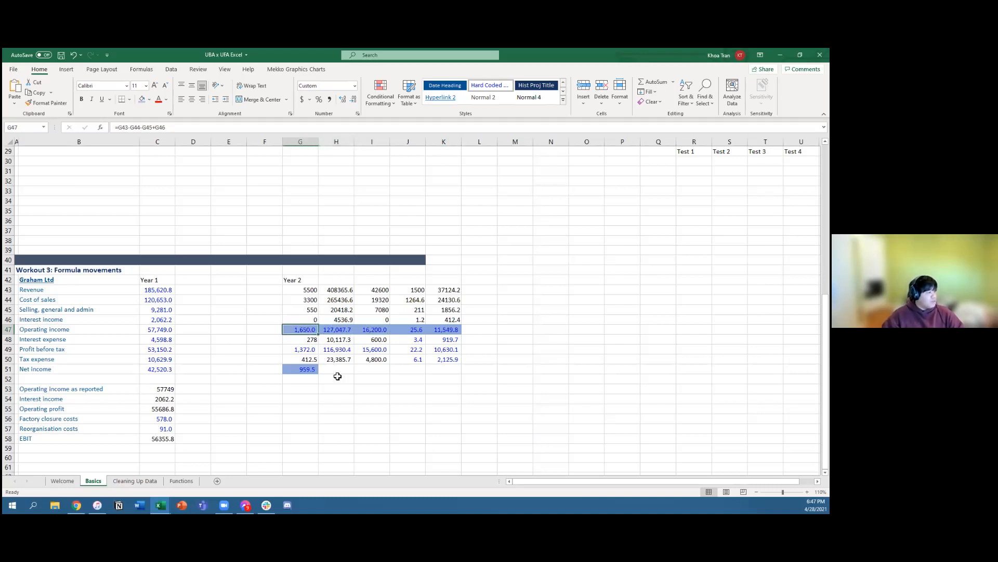
{"action": "key", "text": "Tab"}
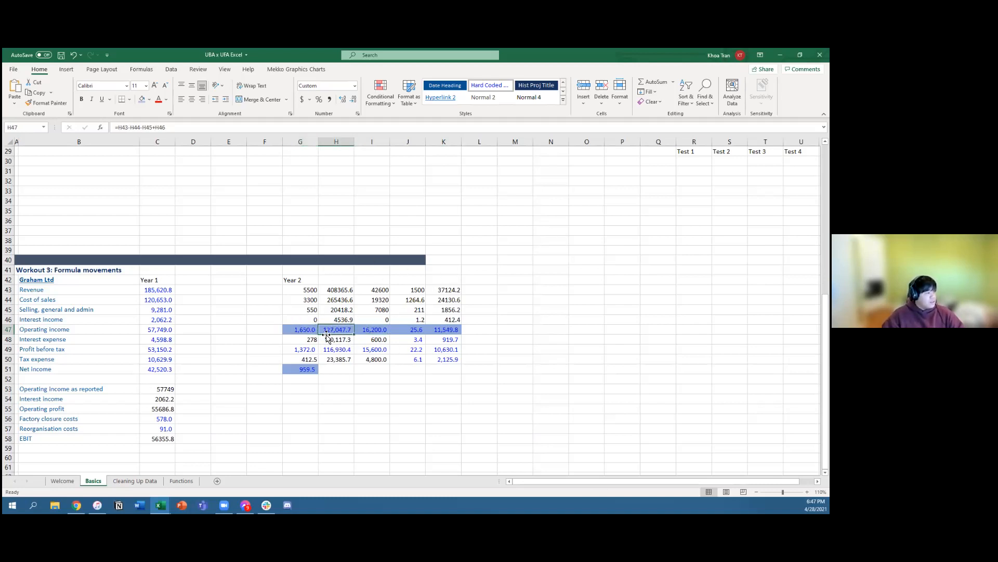
{"action": "left_click", "coordinate": [315, 371], "text": "ctrl"}
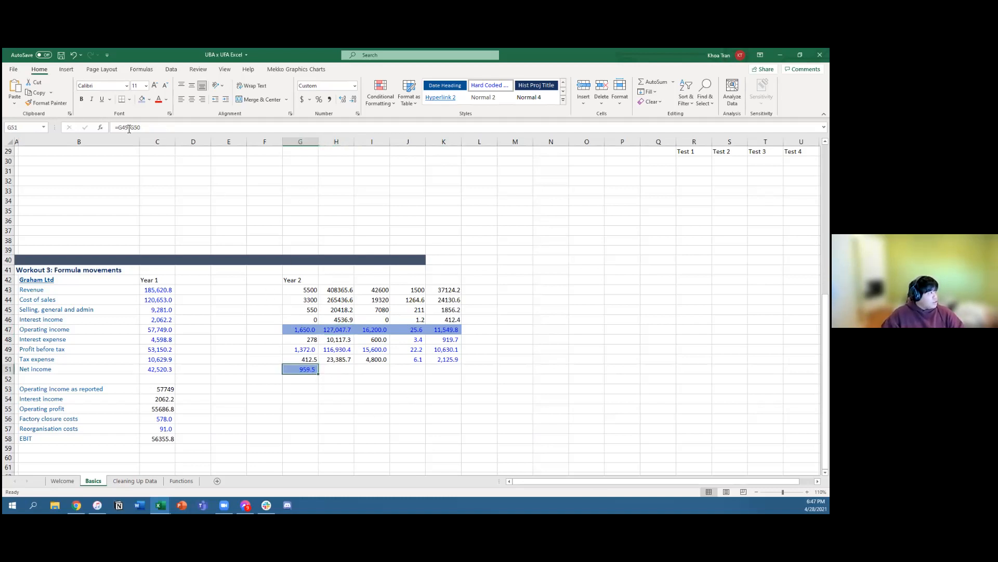
{"action": "mouse_move", "coordinate": [307, 351]}
{"action": "left_mouse_down"}
{"action": "mouse_move", "coordinate": [336, 368]}
{"action": "mouse_move", "coordinate": [290, 346]}
{"action": "mouse_move", "coordinate": [306, 367]}
{"action": "left_mouse_up"}
{"action": "left_click", "coordinate": [306, 370]}
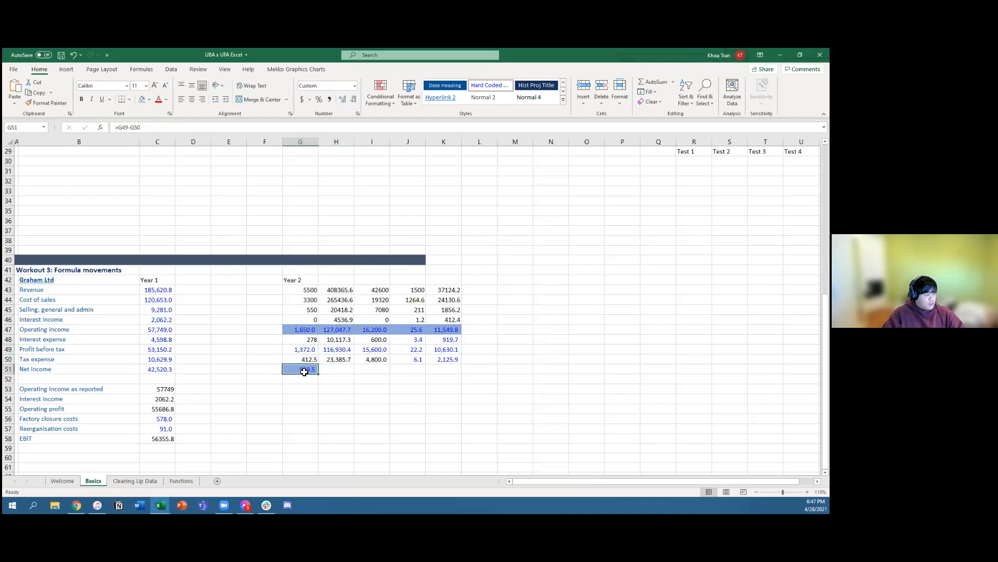
Step: Fill the net income formula from G51 right across the row through K51
{"action": "key", "text": "Right"}
{"action": "key", "text": "Right"}
{"action": "key", "text": "Right"}
{"action": "key", "text": "Right"}
{"action": "key", "text": "Left"}
{"action": "key", "text": "Left"}
{"action": "key", "text": "Left"}
{"action": "key", "text": "Left"}
{"action": "key", "text": "shift+Right"}
{"action": "key", "text": "shift+Right"}
{"action": "key", "text": "shift+Right"}
{"action": "key", "text": "shift+Right"}
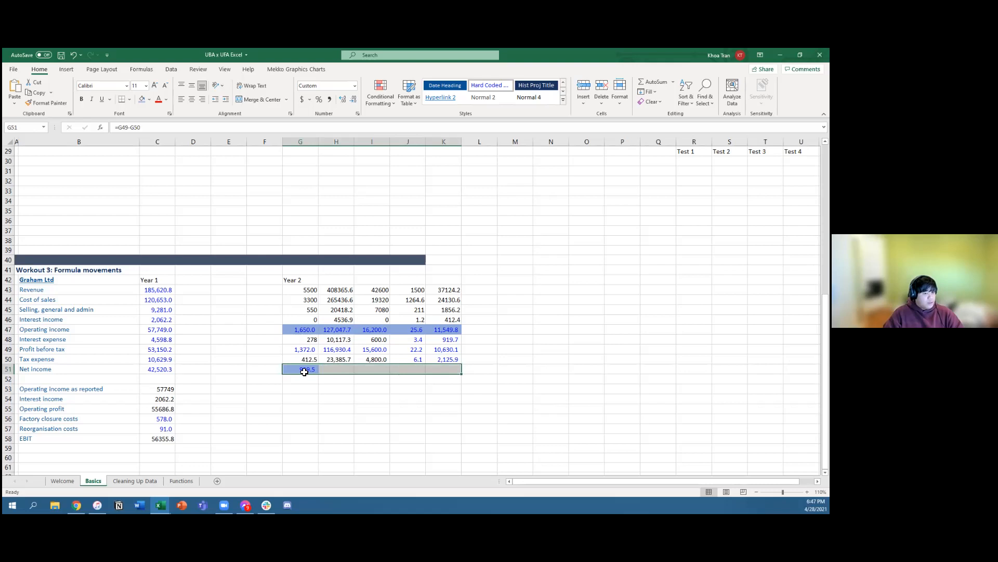
{"action": "key", "text": "ctrl+r"}
{"action": "key", "text": "Down"}
{"action": "key", "text": "Down"}
{"action": "key", "text": "Down"}
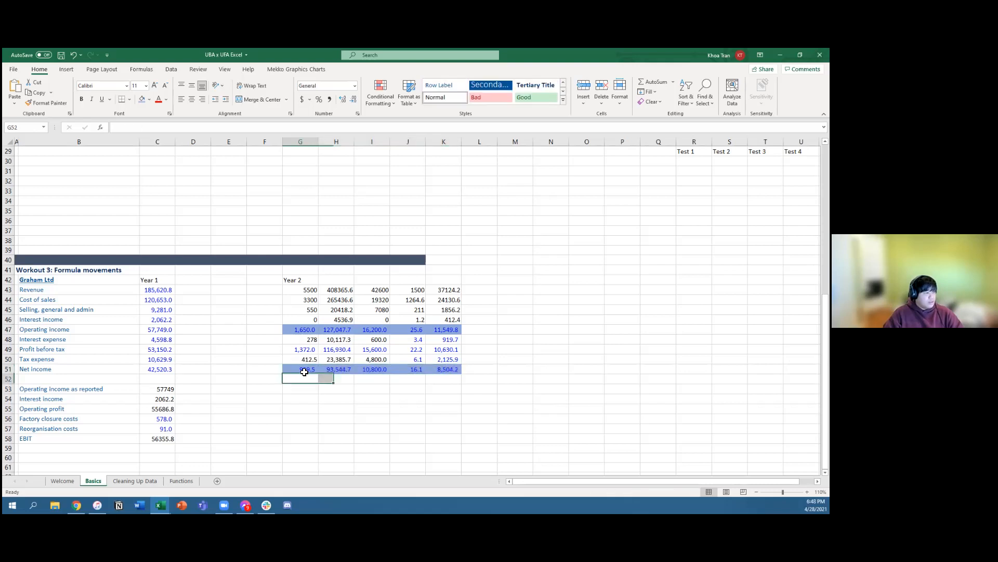
{"action": "key", "text": "Up"}
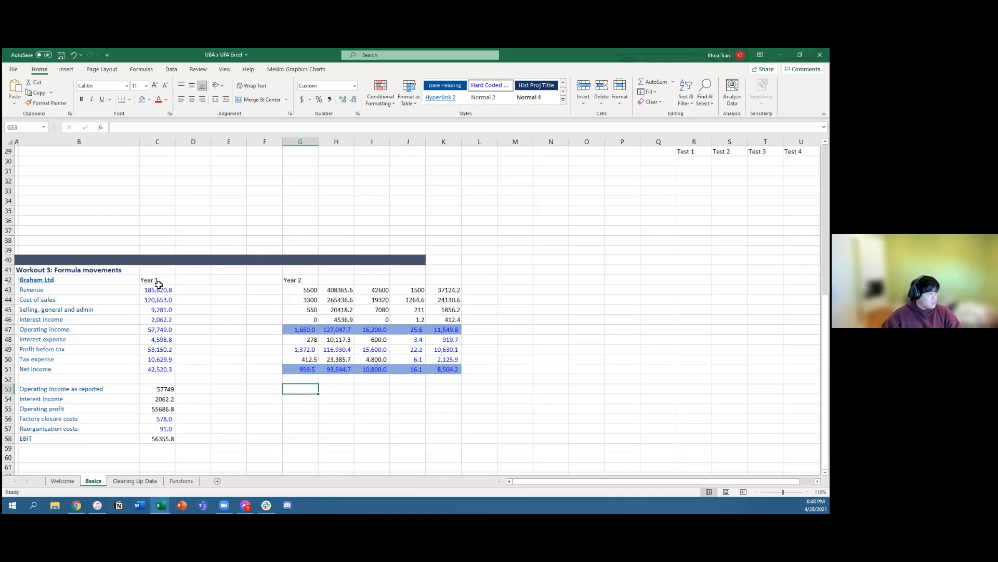
Step: Review the start of the Year 1 column and the block of figures under Year 2
{"action": "left_click_drag", "start_coordinate": [158, 280], "coordinate": [158, 291]}
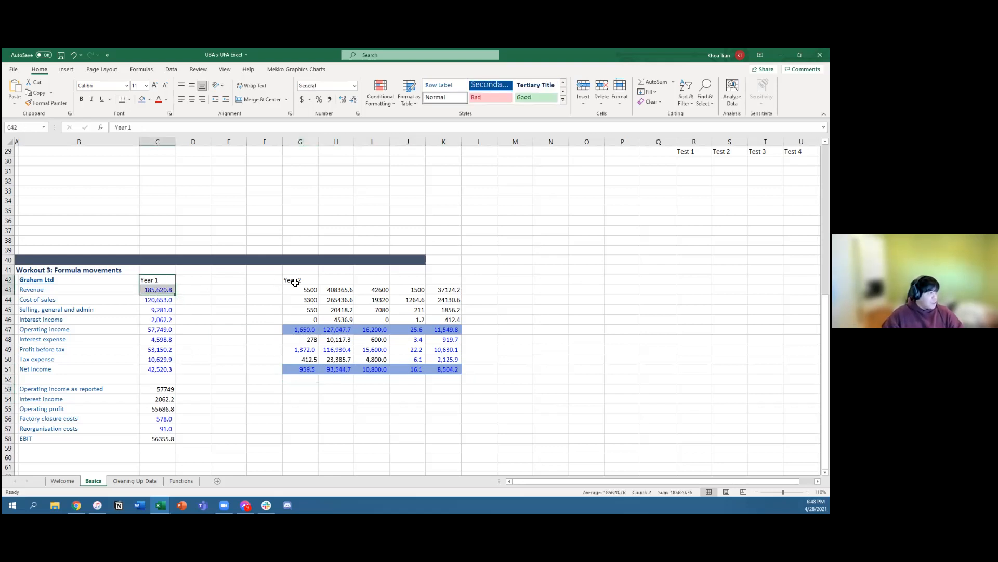
{"action": "left_click_drag", "start_coordinate": [290, 283], "coordinate": [440, 389]}
{"action": "left_click", "coordinate": [536, 367]}
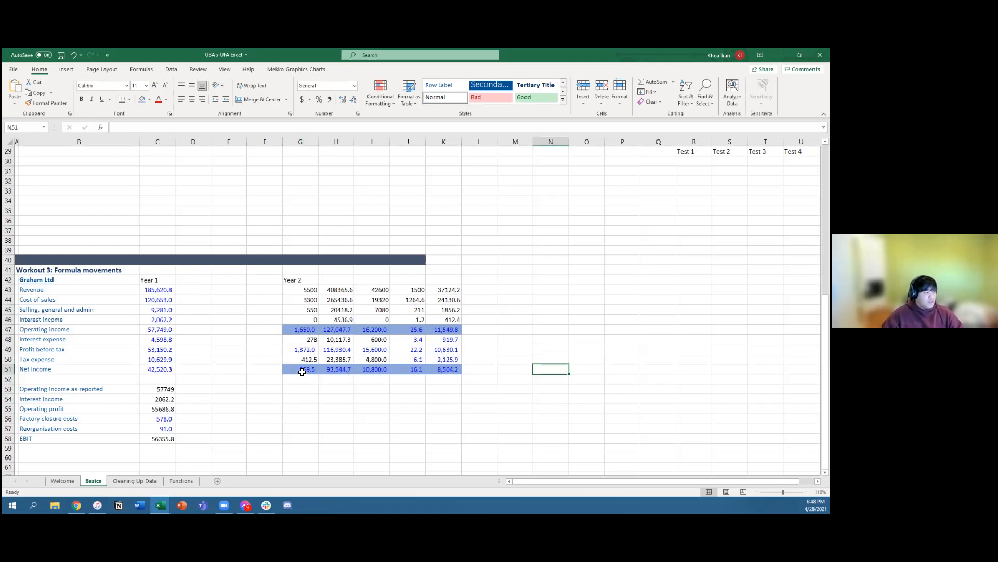
Step: Fill the net income formula from G51 down through G55
{"action": "left_click", "coordinate": [302, 370]}
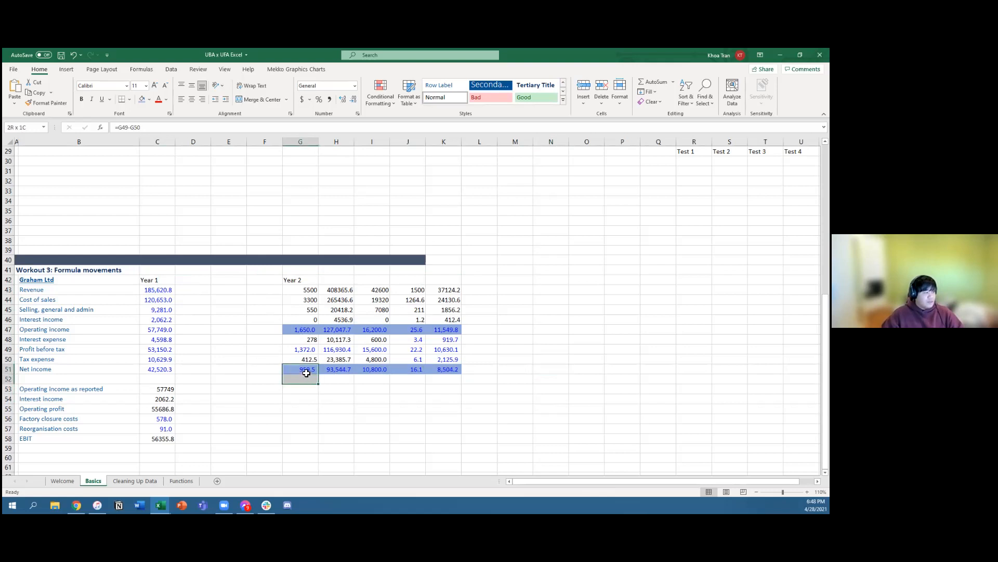
{"action": "key", "text": "shift+Down"}
{"action": "key", "text": "shift+Down"}
{"action": "key", "text": "shift+Down"}
{"action": "key", "text": "shift+Down"}
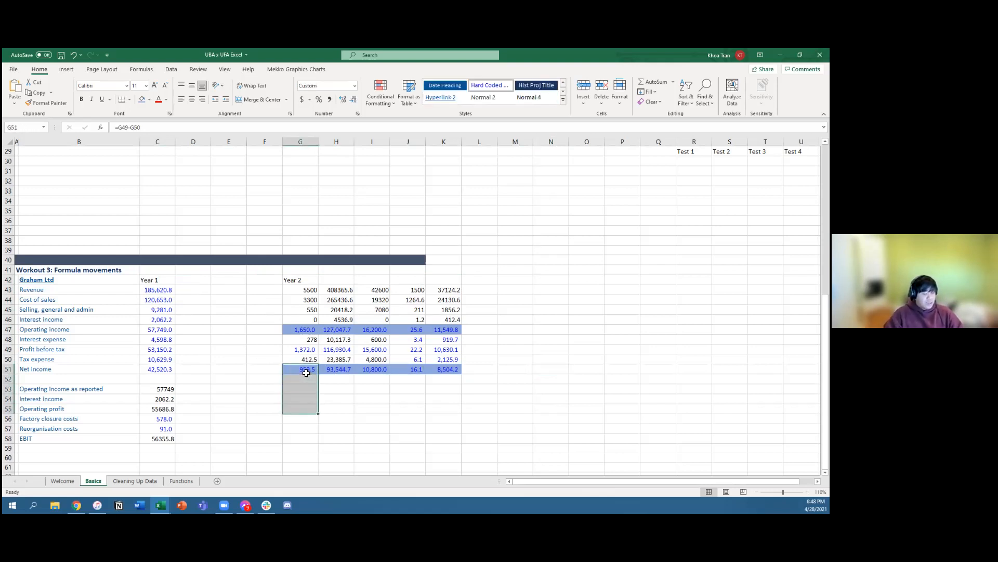
{"action": "key", "text": "ctrl+d"}
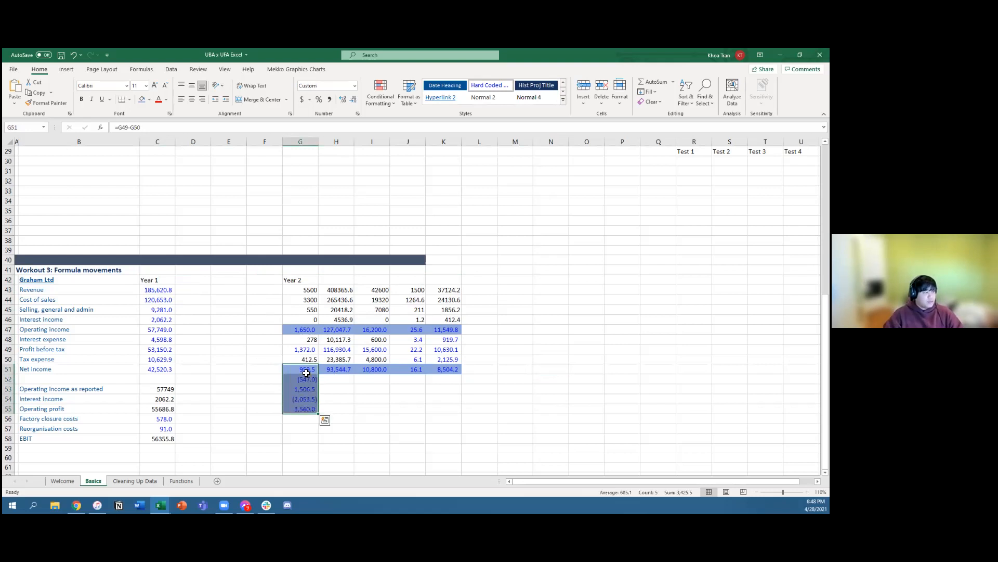
Step: Clear the contents of G52:G55 below the Year 2 net income cell
{"action": "key", "text": "ctrl+q"}
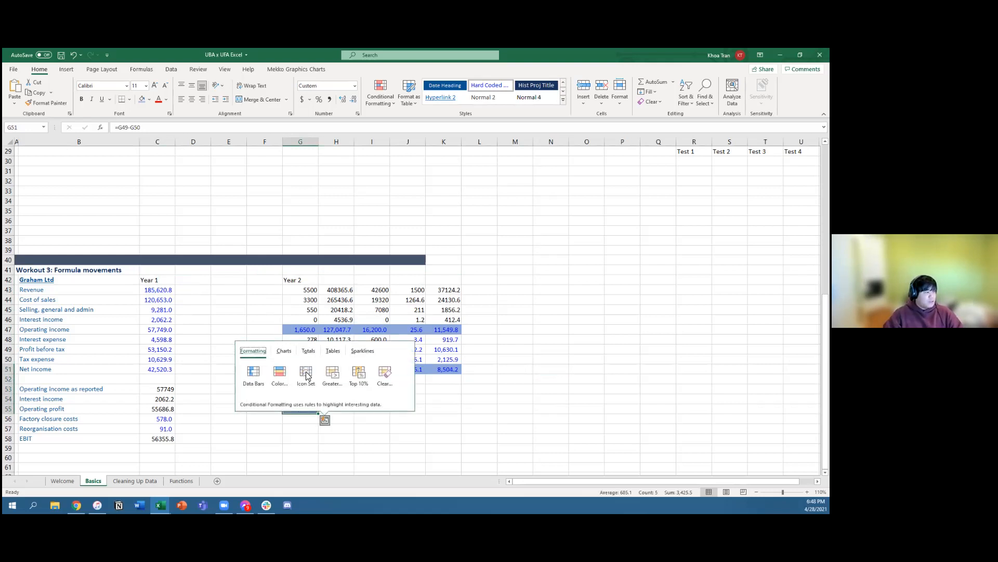
{"action": "key", "text": "Escape"}
{"action": "left_click_drag", "start_coordinate": [300, 379], "coordinate": [297, 407]}
{"action": "key", "text": "Delete"}
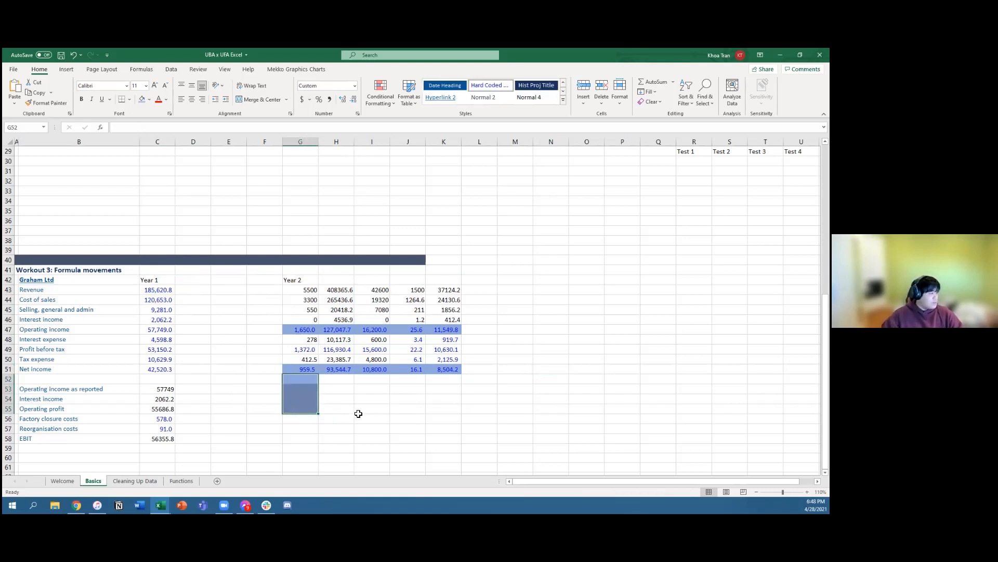
{"action": "left_click", "coordinate": [384, 418]}
{"action": "scroll", "coordinate": [385, 421], "scroll_direction": "down", "scroll_amount": 2}
{"action": "scroll", "coordinate": [385, 421], "scroll_direction": "up", "scroll_amount": 3}
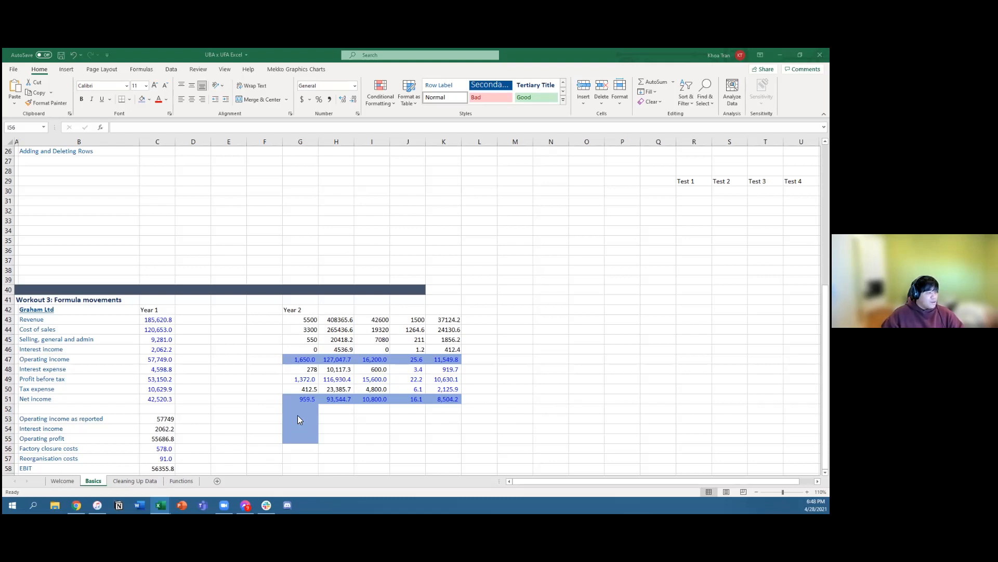
Step: Open the Cleaning Up Data sheet and review the combined Address, City, State, and ZIP column
{"action": "scroll", "coordinate": [299, 420], "scroll_direction": "up", "scroll_amount": 8}
{"action": "scroll", "coordinate": [300, 416], "scroll_direction": "down", "scroll_amount": 6}
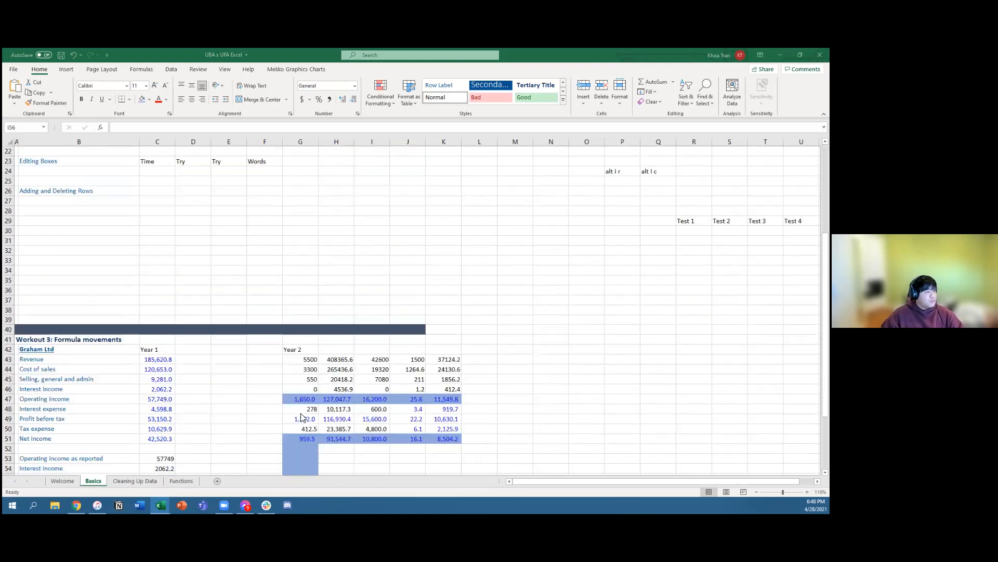
{"action": "scroll", "coordinate": [302, 418], "scroll_direction": "down", "scroll_amount": 3}
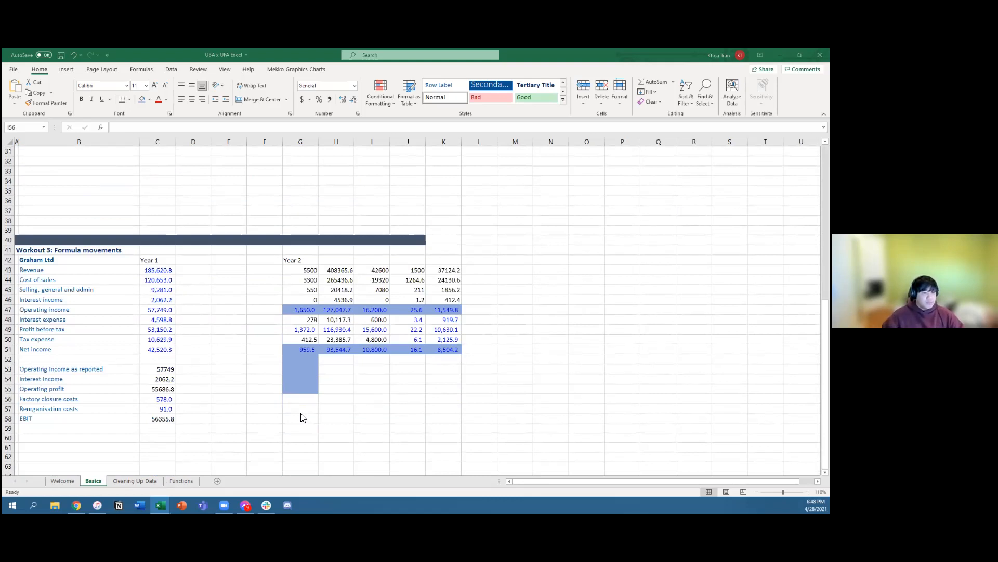
{"action": "left_click", "coordinate": [138, 481]}
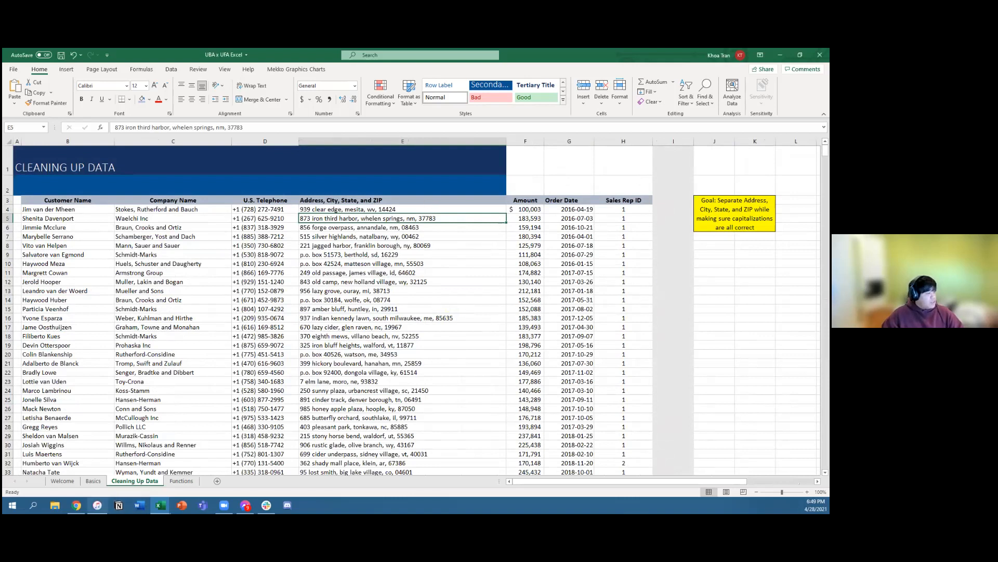
{"action": "scroll", "coordinate": [427, 256], "scroll_direction": "down", "scroll_amount": 1}
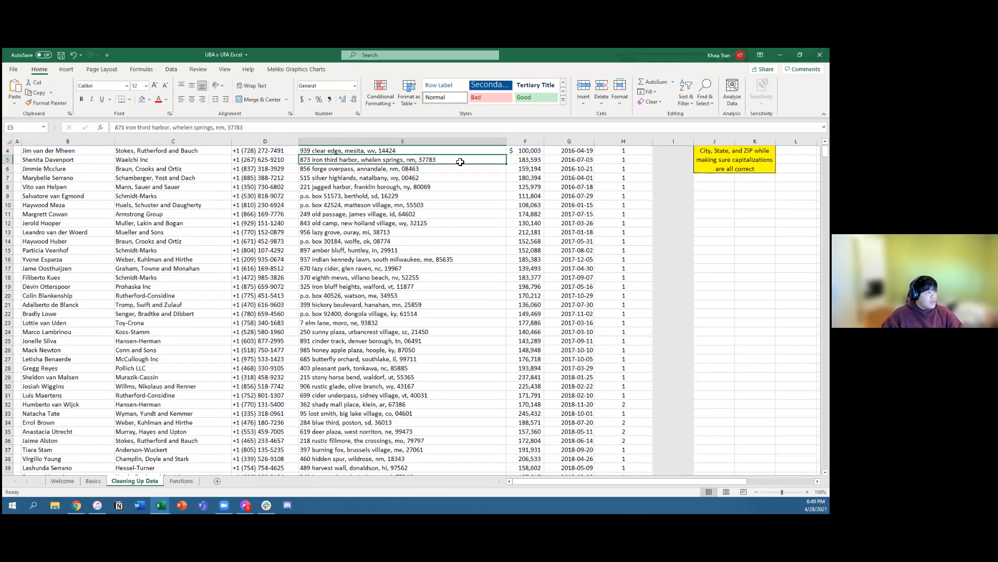
{"action": "scroll", "coordinate": [325, 203], "scroll_direction": "up", "scroll_amount": 1}
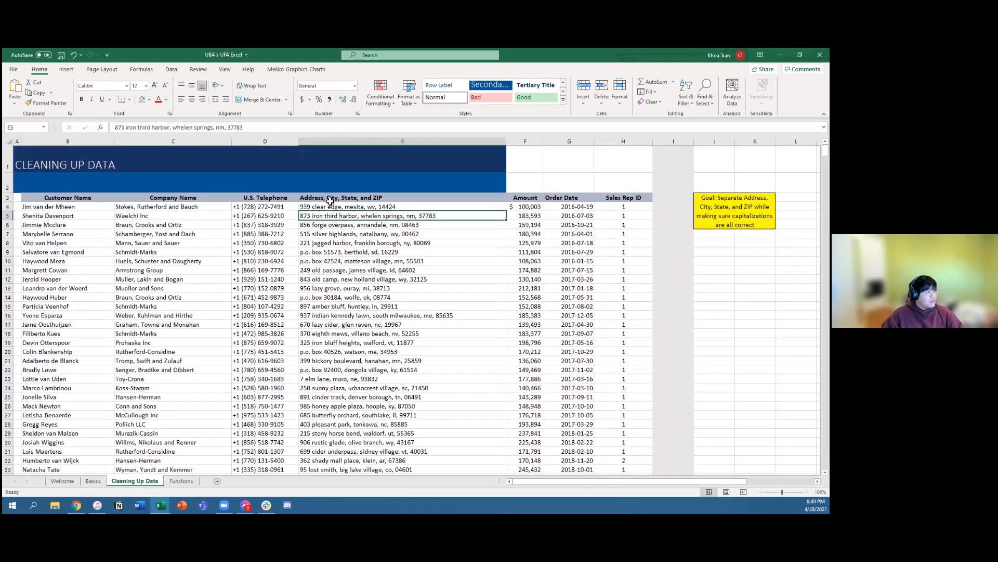
{"action": "left_click", "coordinate": [365, 201]}
{"action": "scroll", "coordinate": [371, 434], "scroll_direction": "down", "scroll_amount": 1}
{"action": "scroll", "coordinate": [373, 396], "scroll_direction": "up", "scroll_amount": 1}
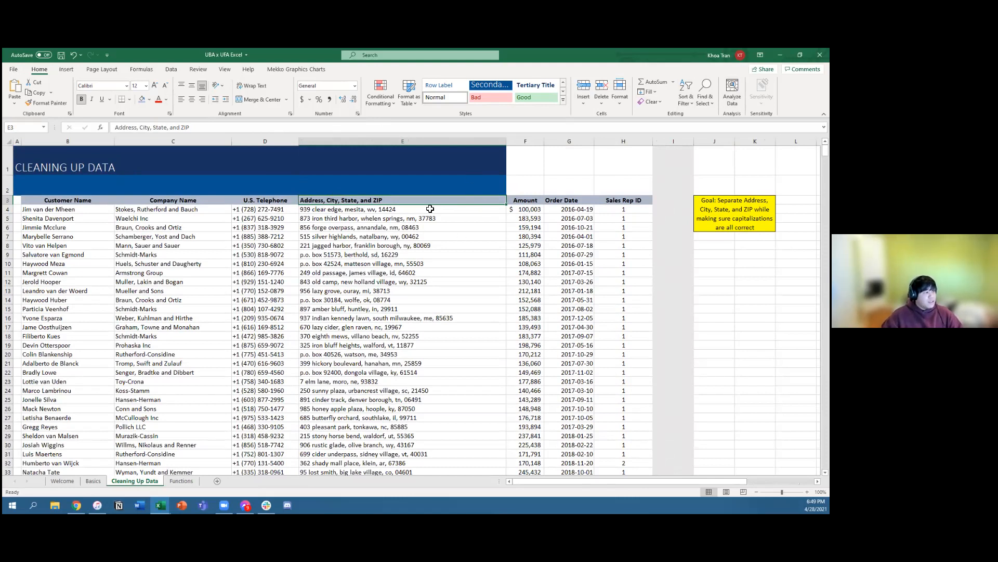
Step: Insert four blank columns between the Address, City, State, and ZIP column and the Amount column
{"action": "left_click", "coordinate": [530, 199]}
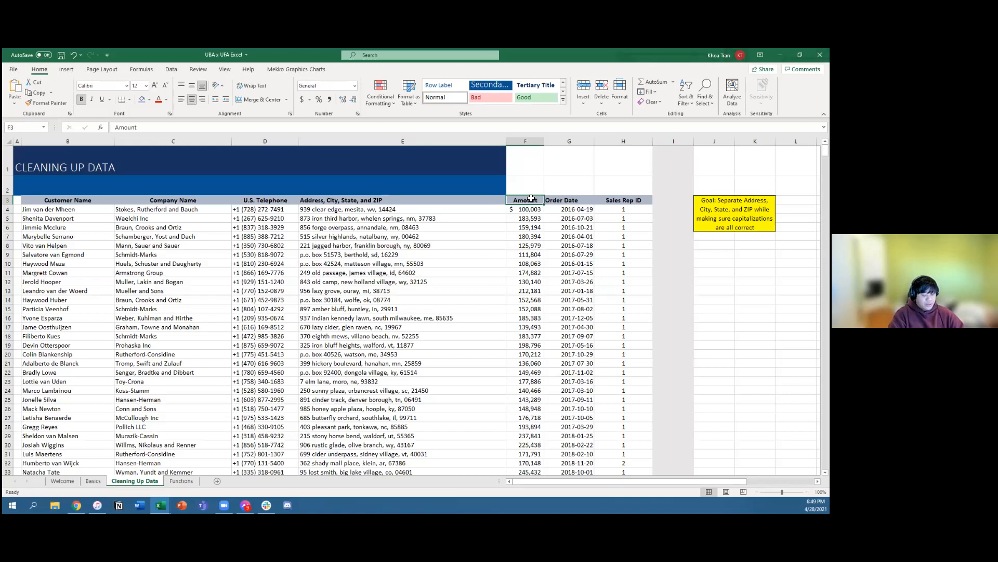
{"action": "key", "text": "alt+h"}
{"action": "key", "text": "i"}
{"action": "key", "text": "c"}
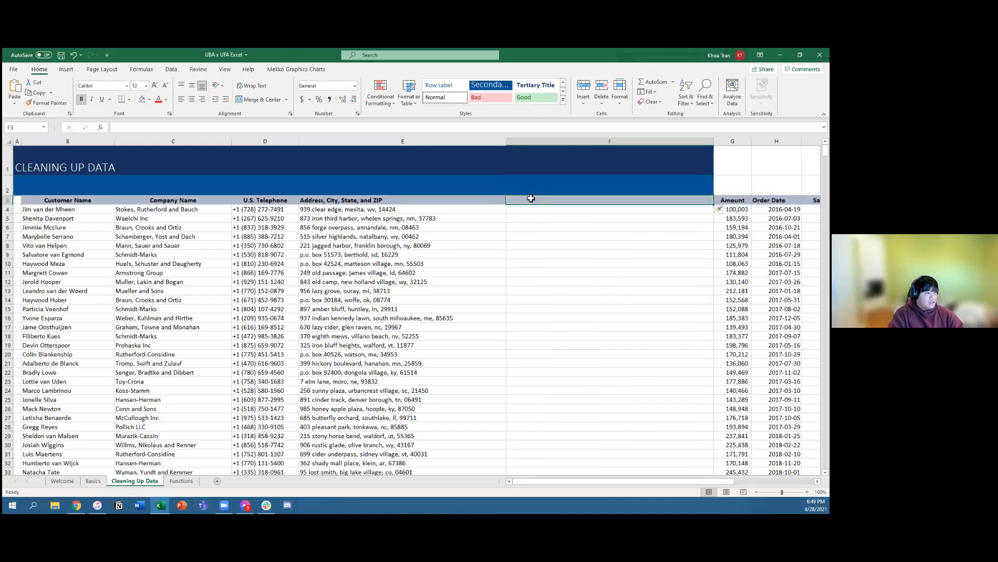
{"action": "key", "text": "alt+i"}
{"action": "key", "text": "c"}
{"action": "key", "text": "alt+i"}
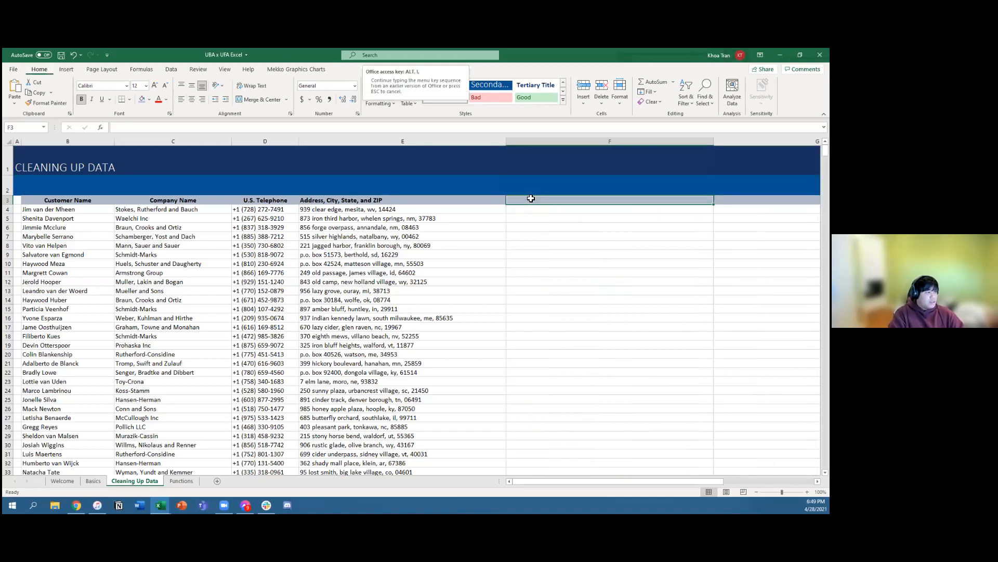
{"action": "left_click_drag", "start_coordinate": [629, 357], "coordinate": [629, 364]}
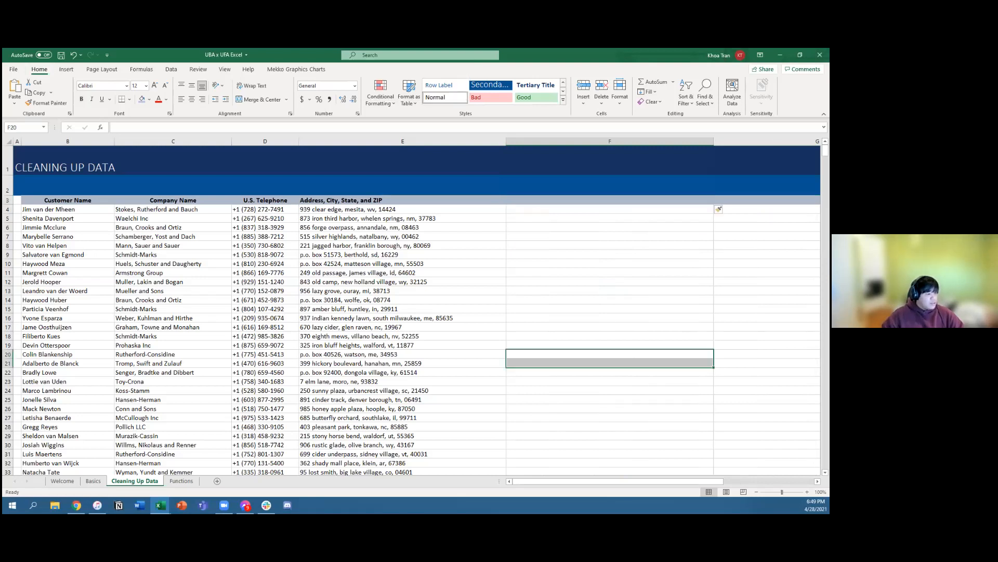
{"action": "scroll", "coordinate": [483, 193], "scroll_direction": "down", "scroll_amount": 2, "text": "ctrl"}
{"action": "left_click", "coordinate": [482, 185]}
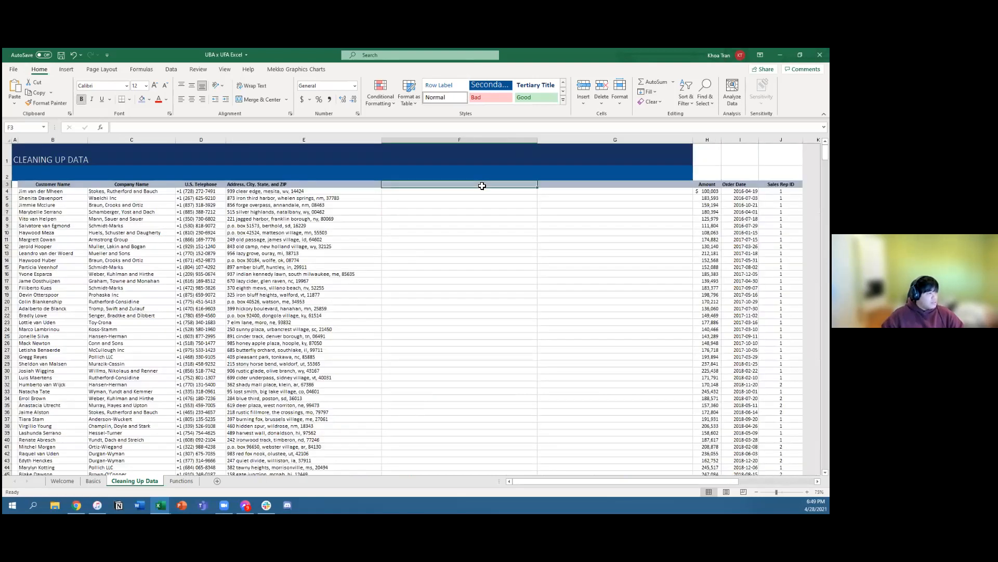
{"action": "key", "text": "alt+i"}
{"action": "key", "text": "c"}
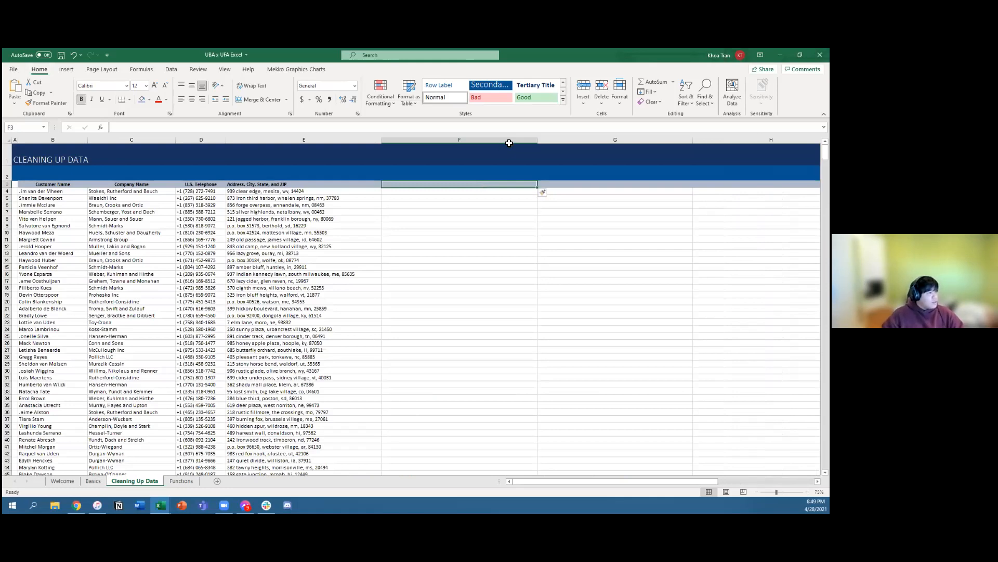
Step: Narrow the blank columns F through I to a smaller equal width
{"action": "left_click_drag", "start_coordinate": [483, 140], "coordinate": [377, 137]}
{"action": "left_click_drag", "start_coordinate": [628, 483], "coordinate": [518, 482]}
{"action": "left_click", "coordinate": [441, 204]}
{"action": "left_click", "coordinate": [423, 193]}
{"action": "left_click", "coordinate": [426, 219]}
{"action": "left_click", "coordinate": [426, 225]}
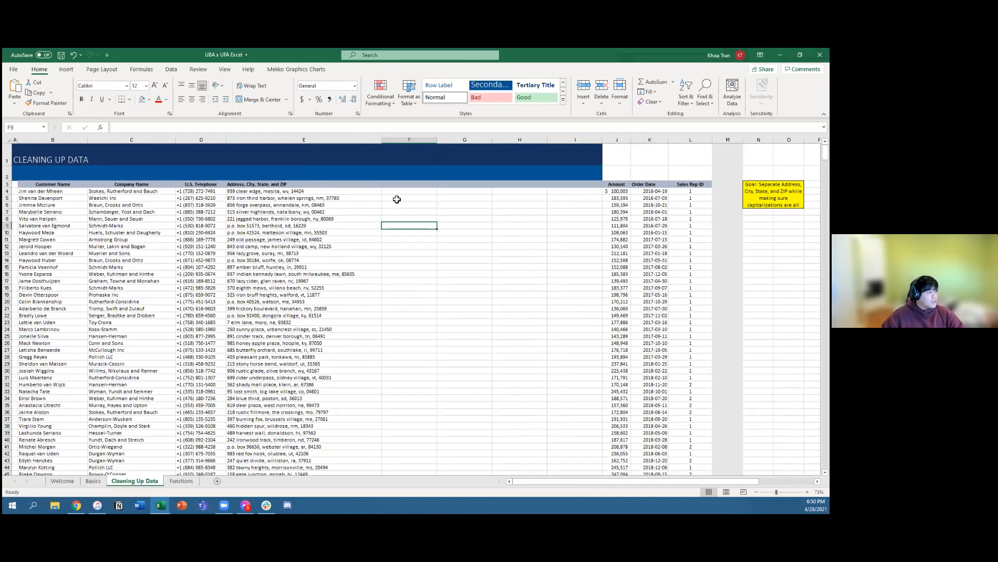
Step: Highlight blank cells F4:I4 and look at the insert option for column F
{"action": "left_click_drag", "start_coordinate": [400, 192], "coordinate": [560, 192]}
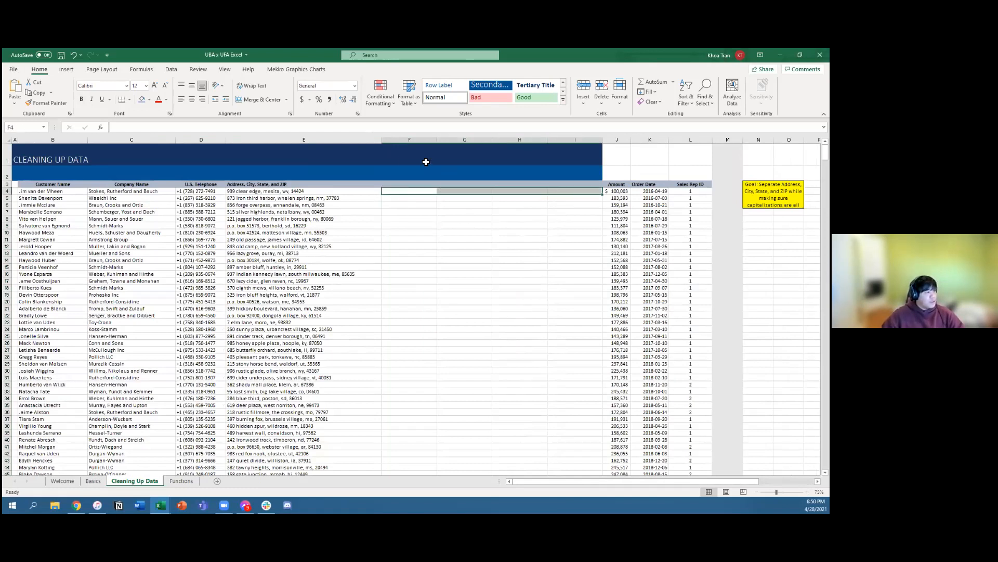
{"action": "right_click", "coordinate": [410, 143]}
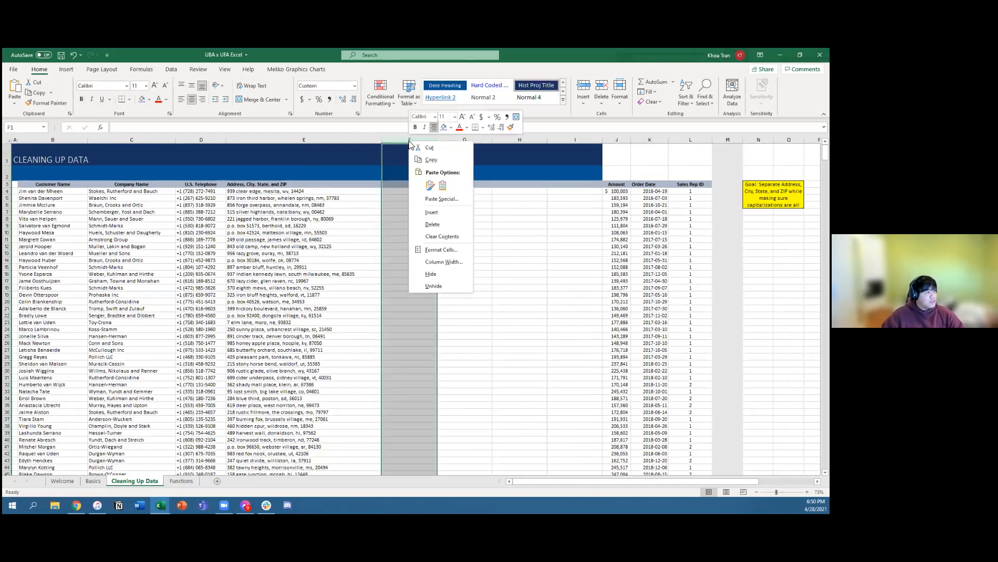
{"action": "left_click", "coordinate": [515, 211]}
{"action": "left_click", "coordinate": [457, 217]}
Step: Enter the column-insertion note "ALT I C" in cell J1
{"action": "left_click", "coordinate": [627, 166]}
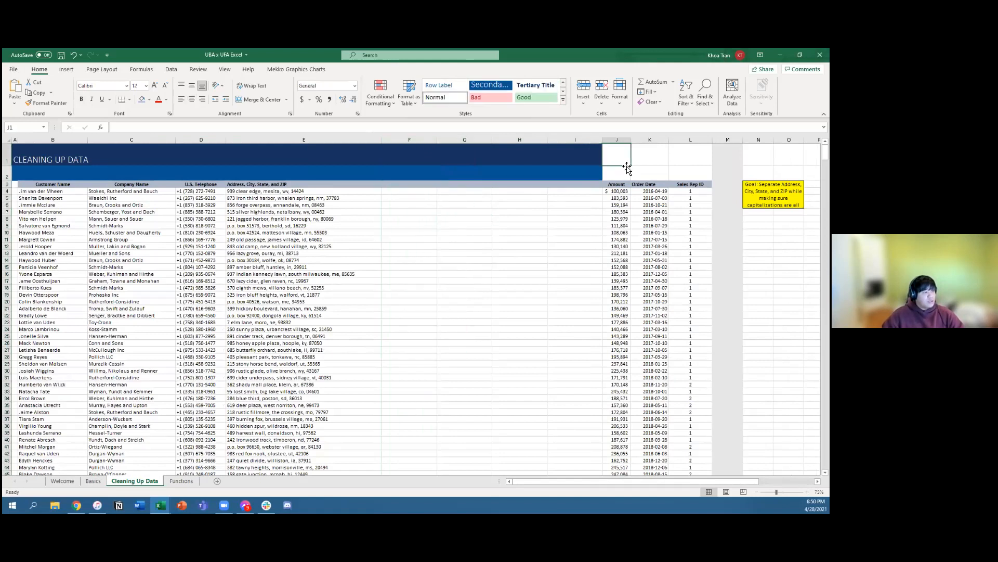
{"action": "type", "text": "ALT I C"}
{"action": "key", "text": "Return"}
{"action": "key", "text": "Down"}
{"action": "key", "text": "Left"}
{"action": "key", "text": "Left"}
{"action": "key", "text": "Left"}
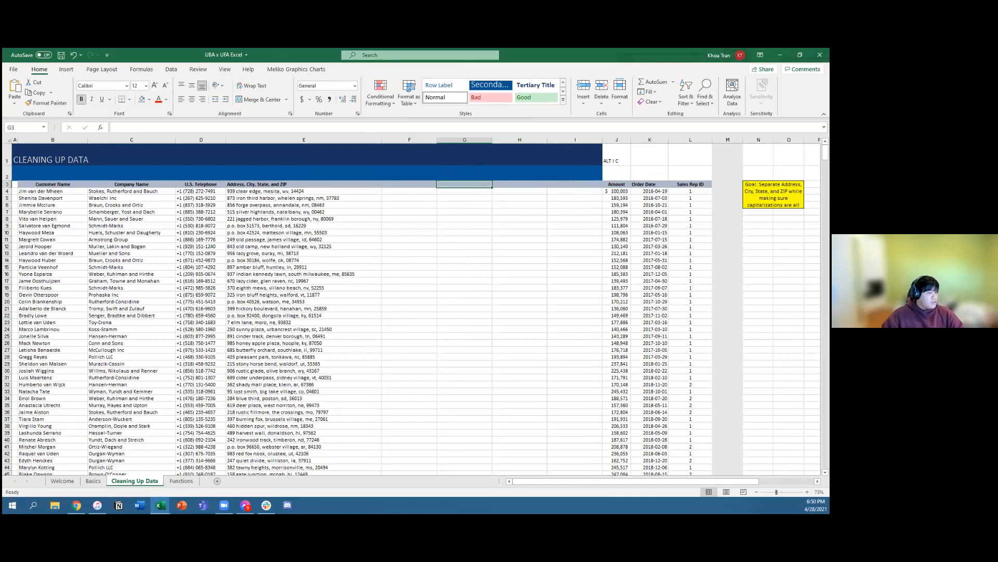
Step: Select every address in column E from E4 down to the last record in row 1002
{"action": "left_click", "coordinate": [807, 492]}
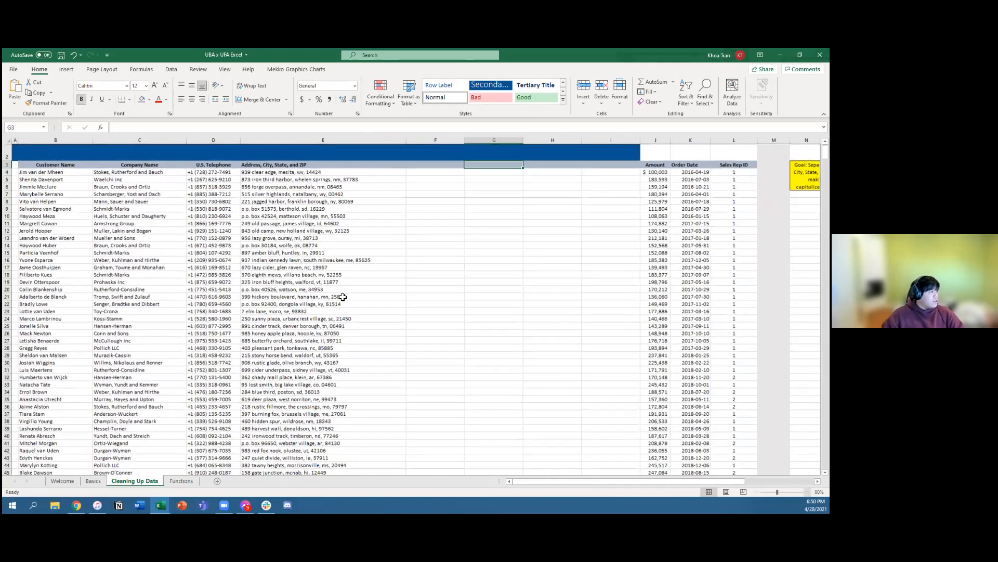
{"action": "scroll", "coordinate": [563, 483], "scroll_direction": "up", "scroll_amount": 3}
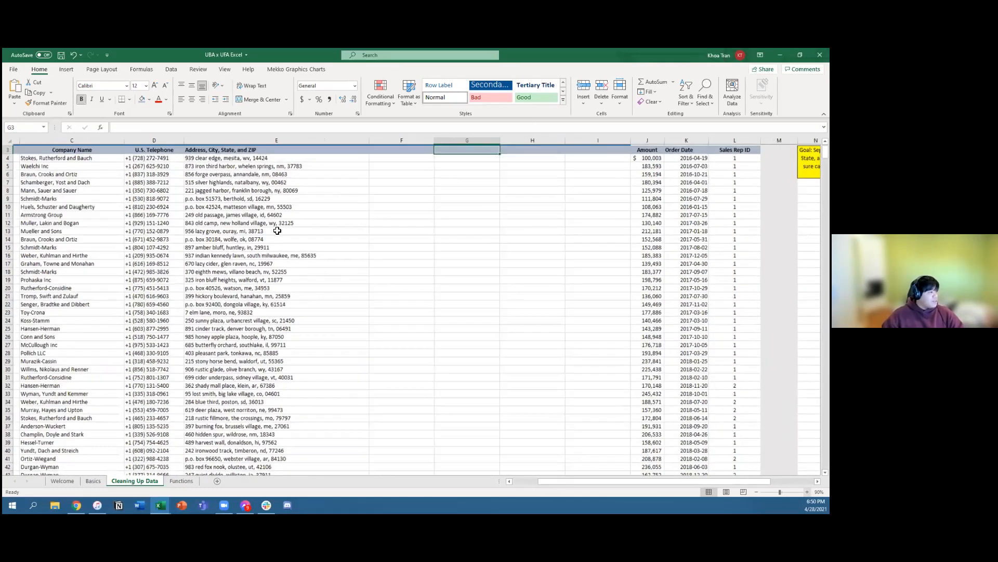
{"action": "scroll", "coordinate": [293, 201], "scroll_direction": "up", "scroll_amount": 2}
{"action": "scroll", "coordinate": [395, 210], "scroll_direction": "left", "scroll_amount": 2}
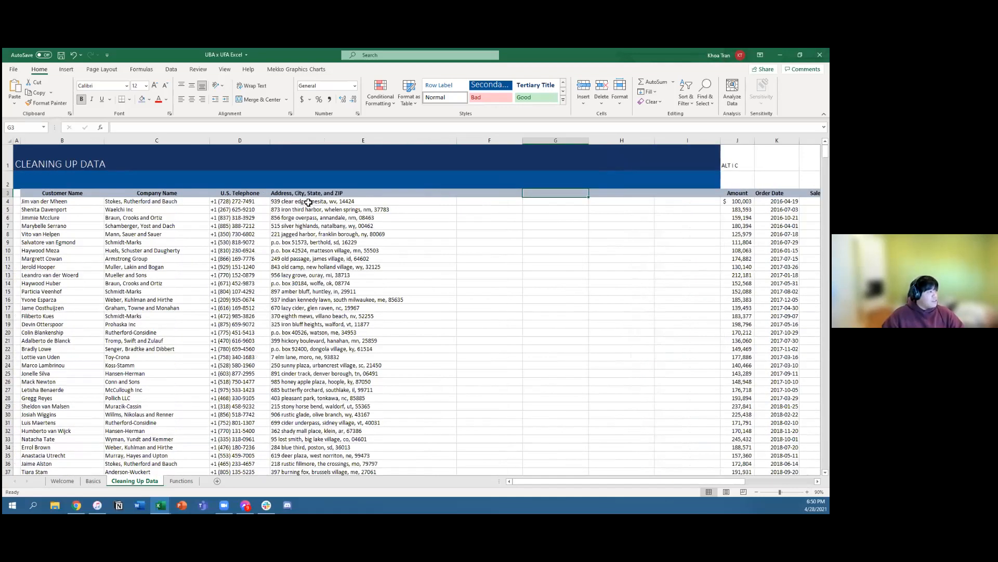
{"action": "left_click", "coordinate": [389, 203]}
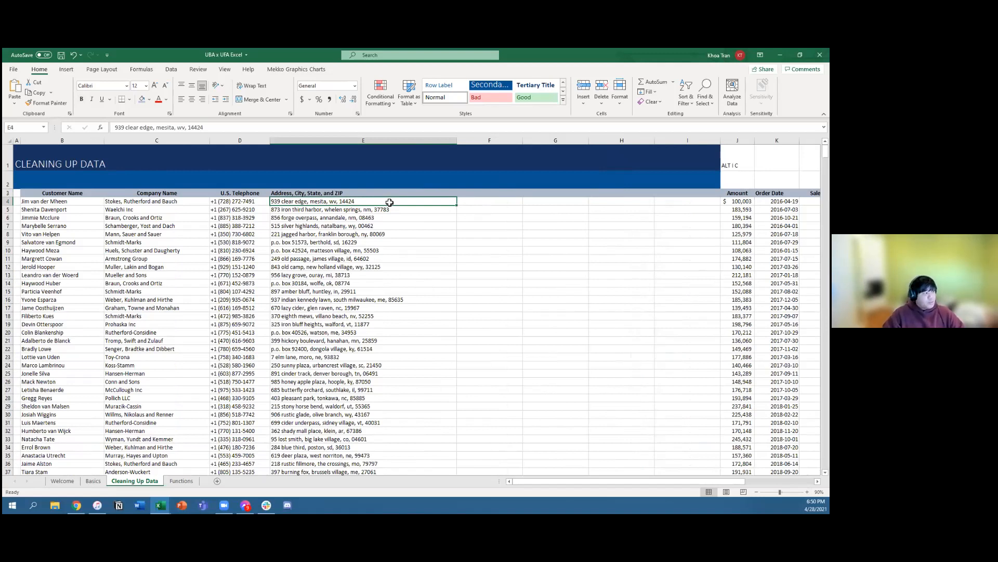
{"action": "key", "text": "ctrl+Down"}
{"action": "key", "text": "ctrl+Up"}
{"action": "key", "text": "Down"}
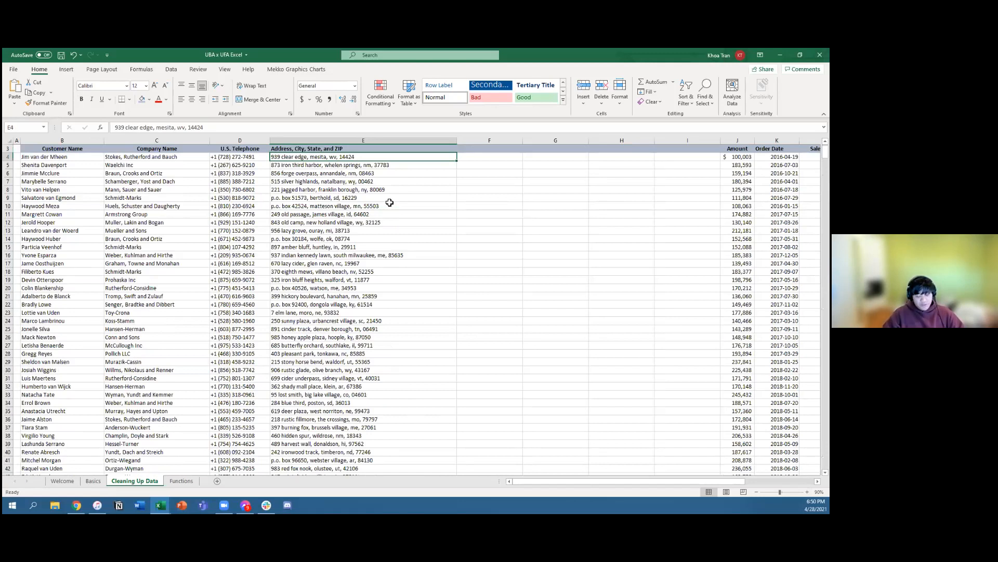
{"action": "key", "text": "ctrl+shift+Down"}
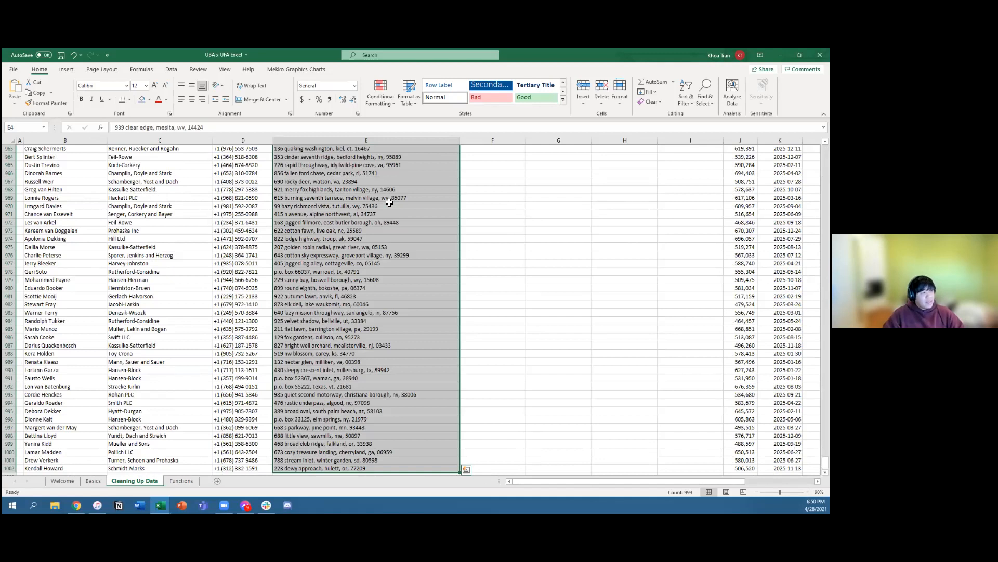
Step: Set up Text to Columns for the selected addresses as delimited data separated by commas
{"action": "left_click", "coordinate": [172, 70]}
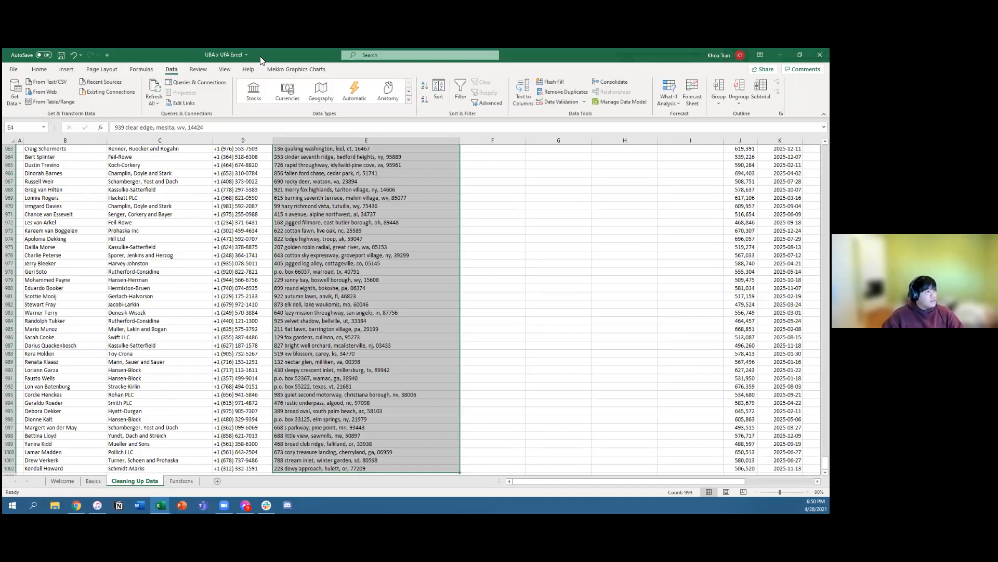
{"action": "left_click", "coordinate": [521, 95]}
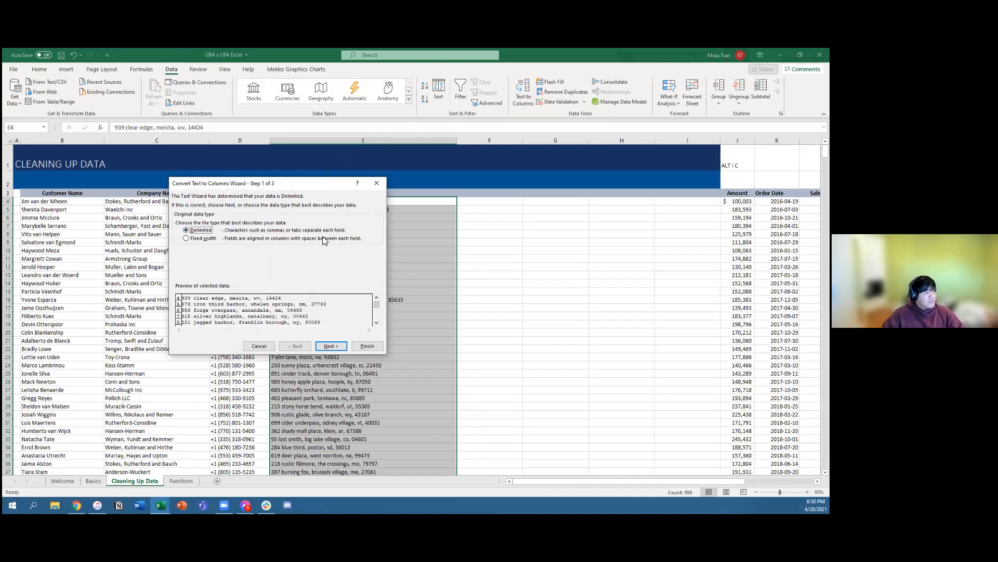
{"action": "left_click", "coordinate": [331, 346]}
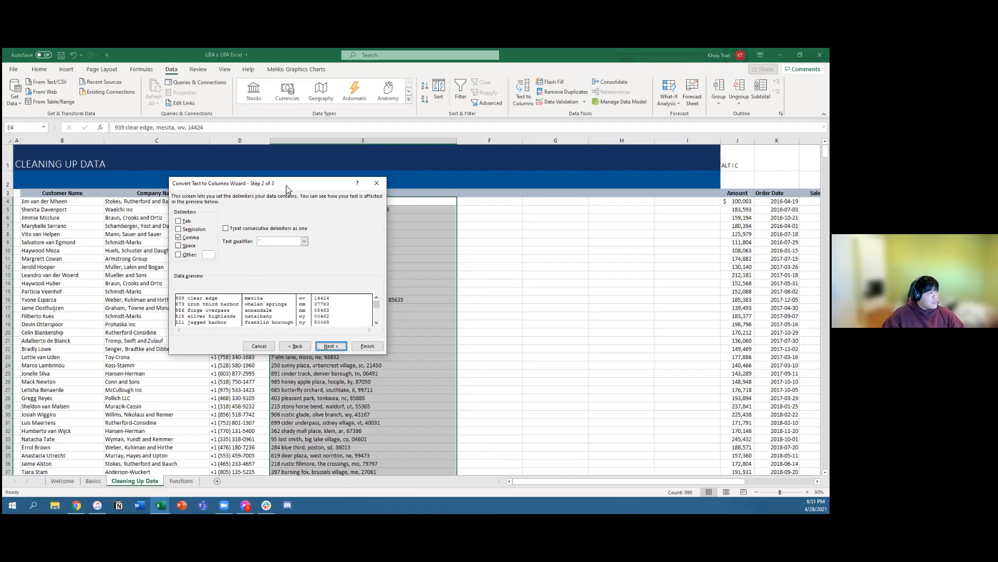
{"action": "left_click_drag", "start_coordinate": [286, 186], "coordinate": [531, 208]}
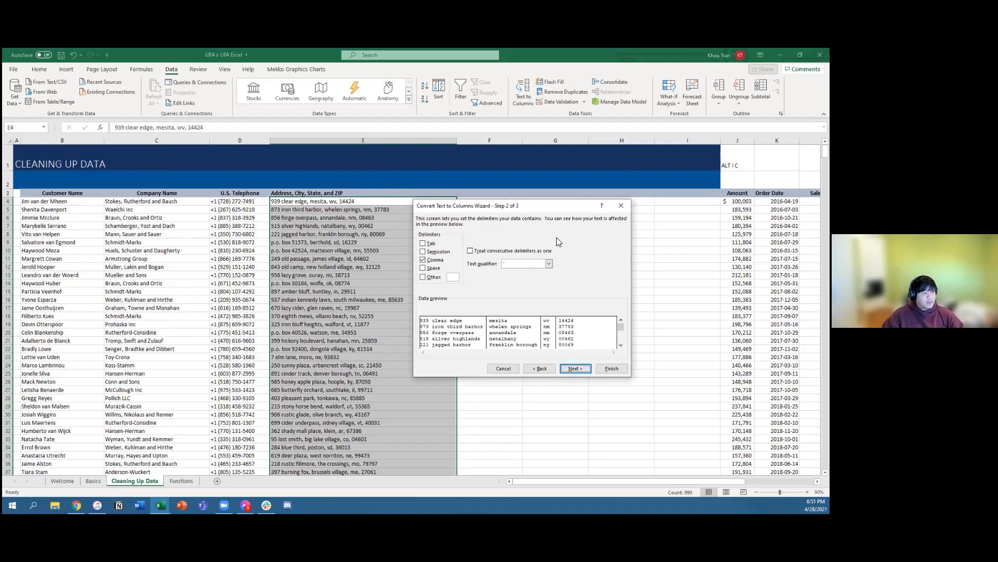
{"action": "left_click_drag", "start_coordinate": [551, 209], "coordinate": [182, 215]}
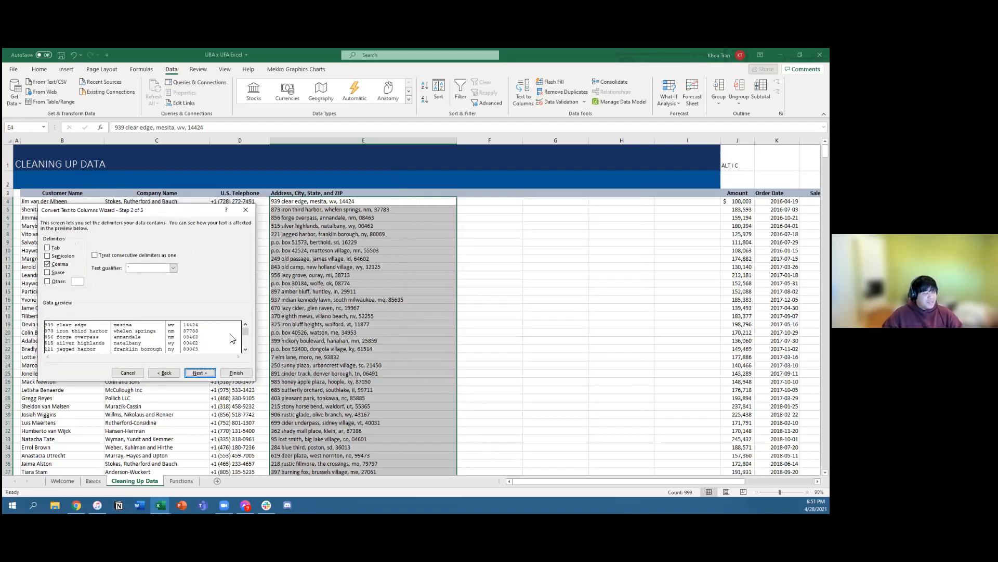
{"action": "left_click", "coordinate": [199, 373]}
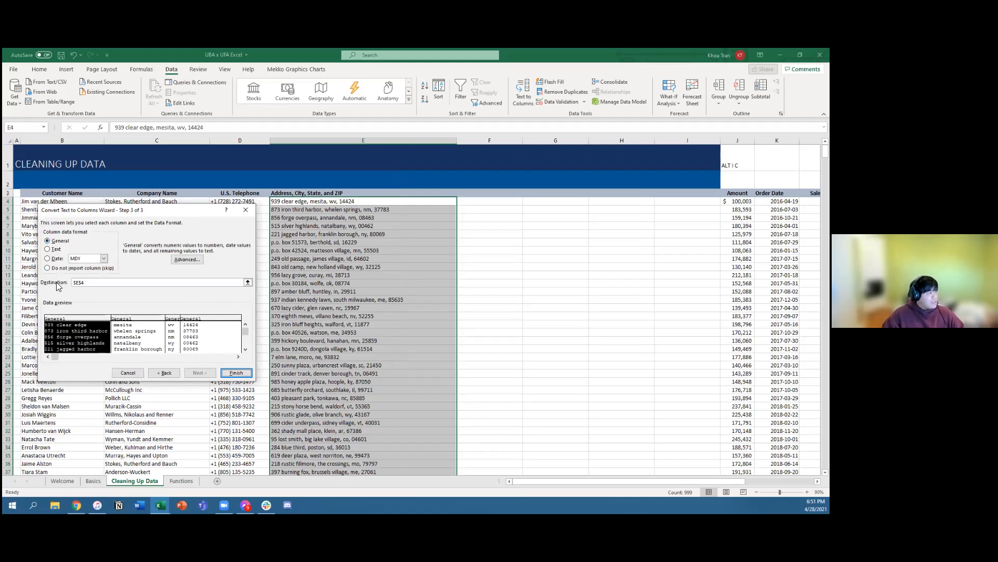
Step: Set the destination of the split data to cell F4 and complete the conversion
{"action": "left_click", "coordinate": [247, 282]}
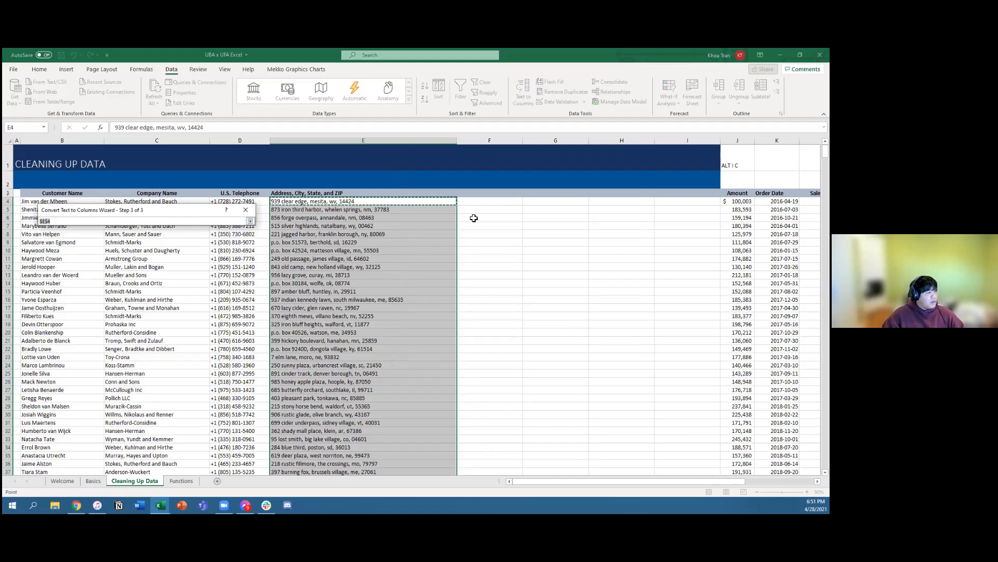
{"action": "left_click", "coordinate": [481, 203]}
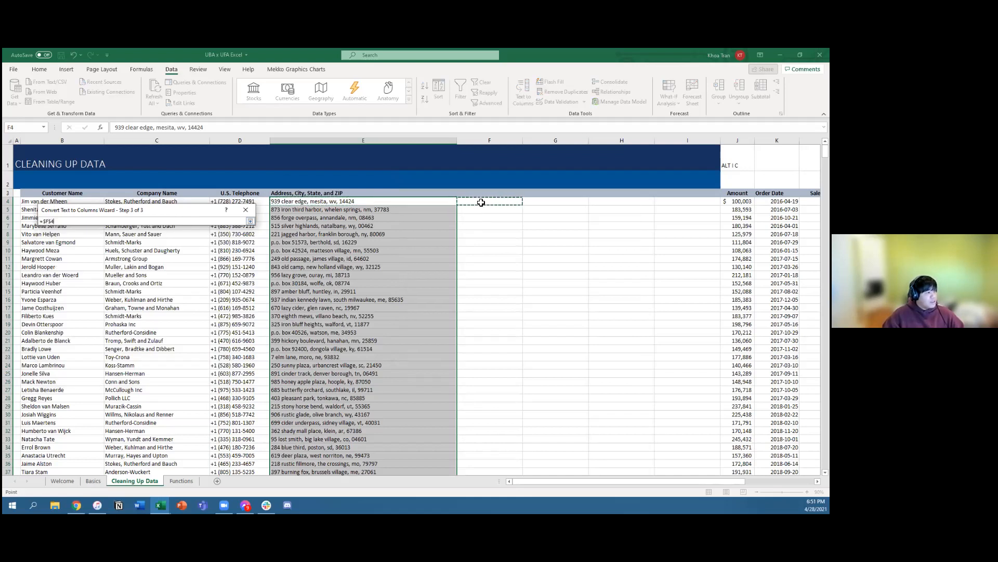
{"action": "left_click", "coordinate": [251, 221]}
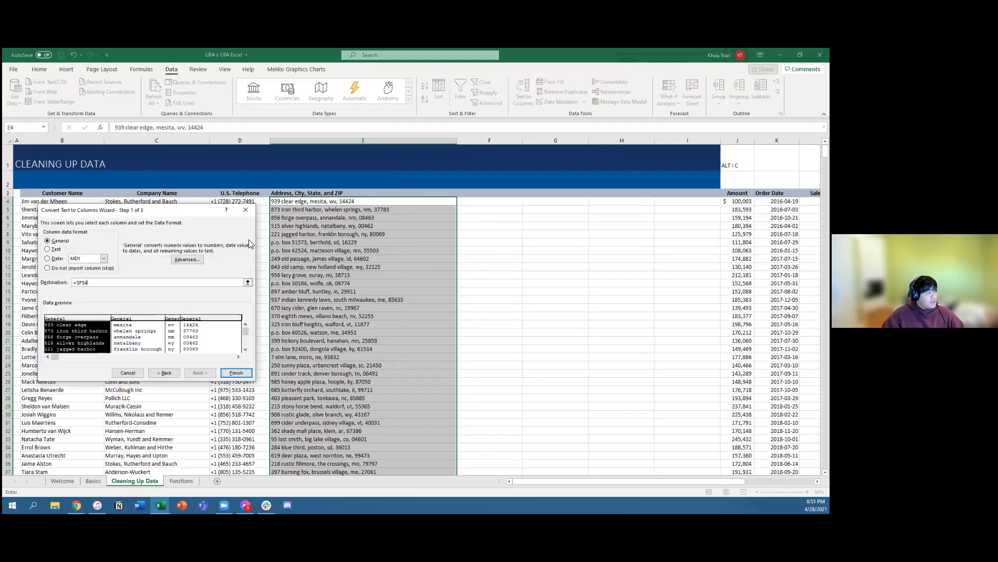
{"action": "left_click", "coordinate": [236, 373]}
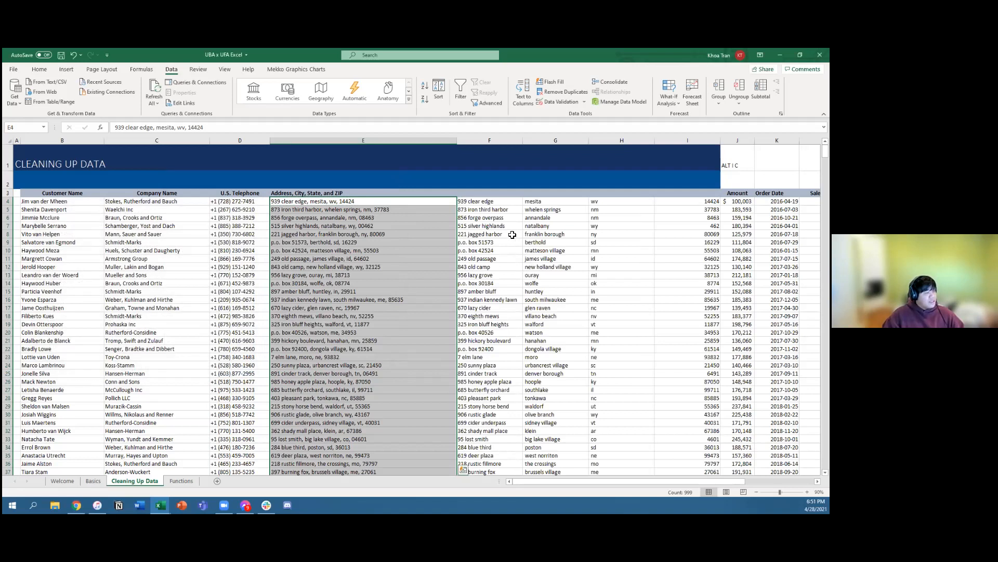
Step: Review the separated address, city, state and ZIP values in columns F through I
{"action": "left_click_drag", "start_coordinate": [489, 204], "coordinate": [619, 201]}
{"action": "scroll", "coordinate": [426, 246], "scroll_direction": "up", "scroll_amount": 2}
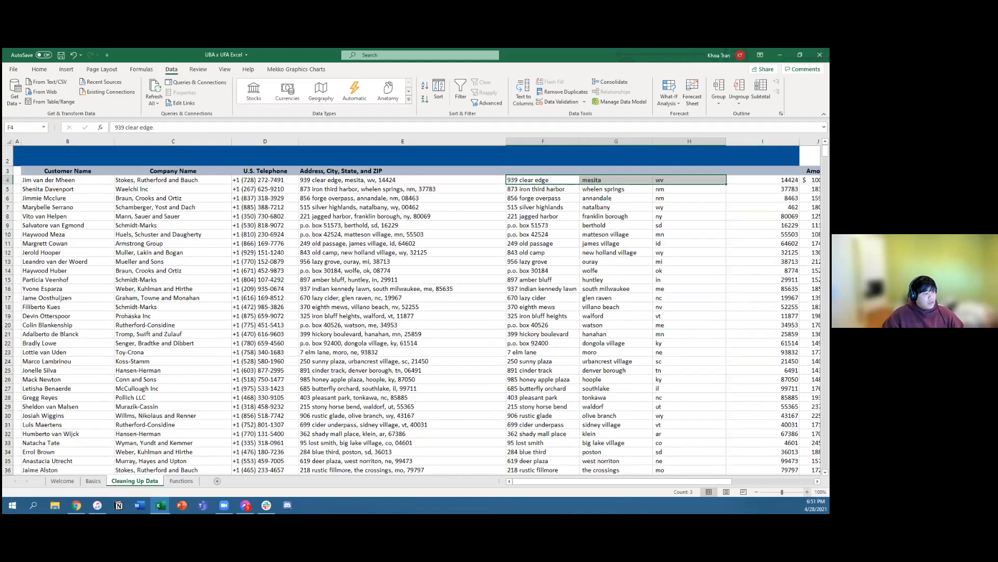
{"action": "left_click_drag", "start_coordinate": [427, 181], "coordinate": [644, 406]}
{"action": "left_click_drag", "start_coordinate": [233, 200], "coordinate": [318, 285]}
{"action": "left_click", "coordinate": [528, 217]}
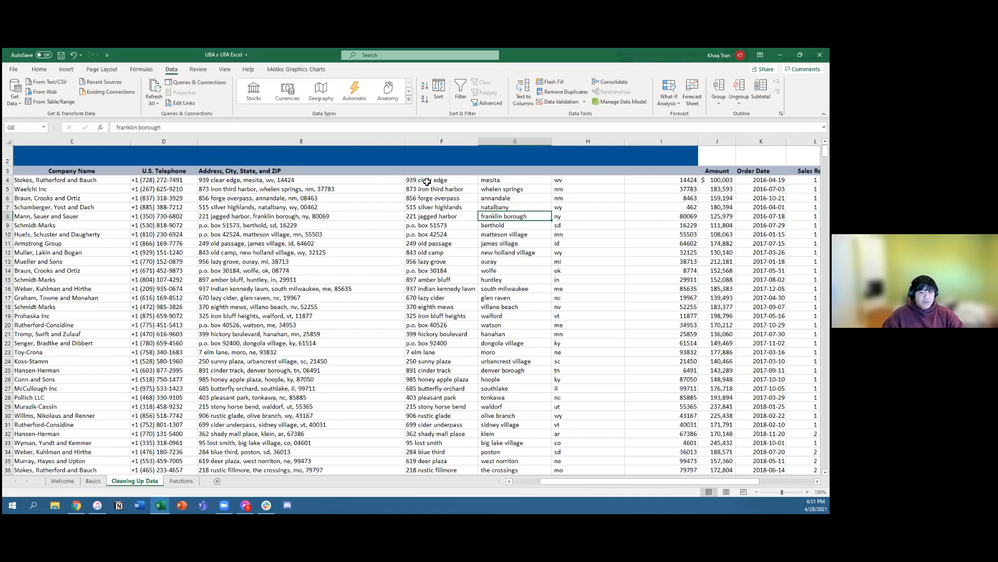
Step: Select every address in column E again, from E4 down to the last record in row 1002
{"action": "left_click", "coordinate": [499, 281]}
{"action": "left_click_drag", "start_coordinate": [308, 279], "coordinate": [308, 271]}
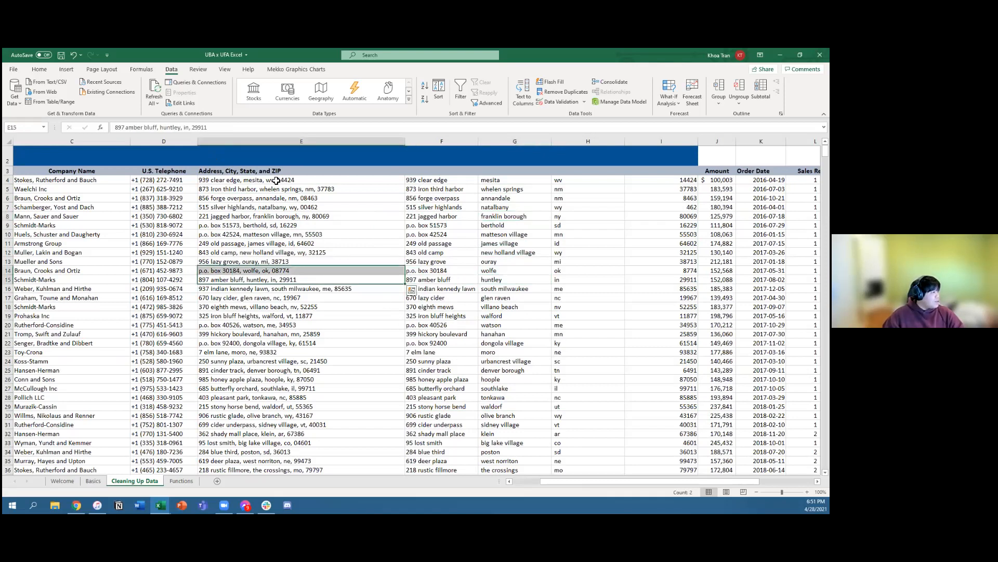
{"action": "left_click", "coordinate": [269, 182]}
{"action": "left_click_drag", "start_coordinate": [269, 185], "coordinate": [269, 361]}
{"action": "left_click", "coordinate": [438, 300]}
{"action": "left_click", "coordinate": [283, 216]}
{"action": "left_click", "coordinate": [285, 189]}
{"action": "left_click", "coordinate": [289, 182]}
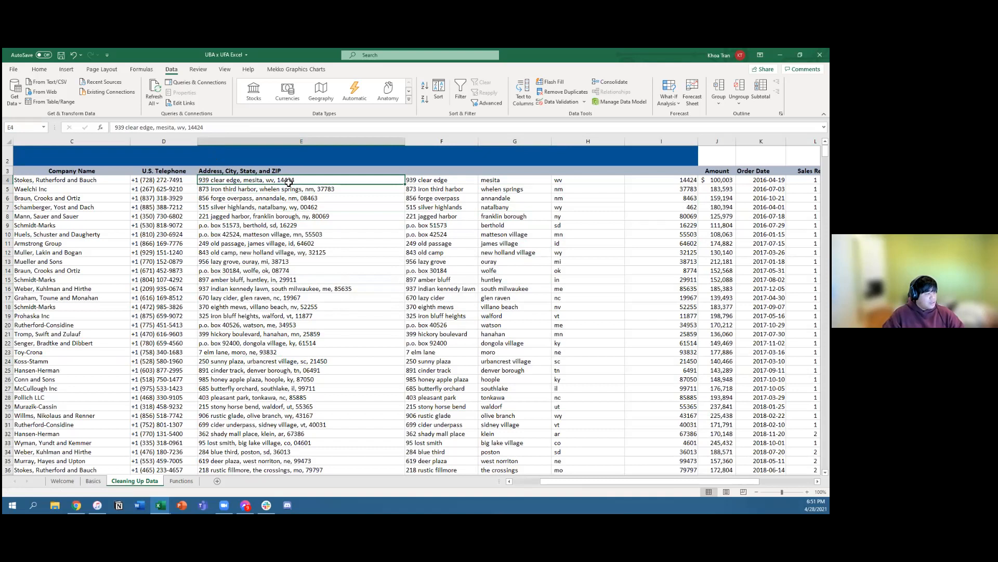
{"action": "key", "text": "ctrl+shift+Down"}
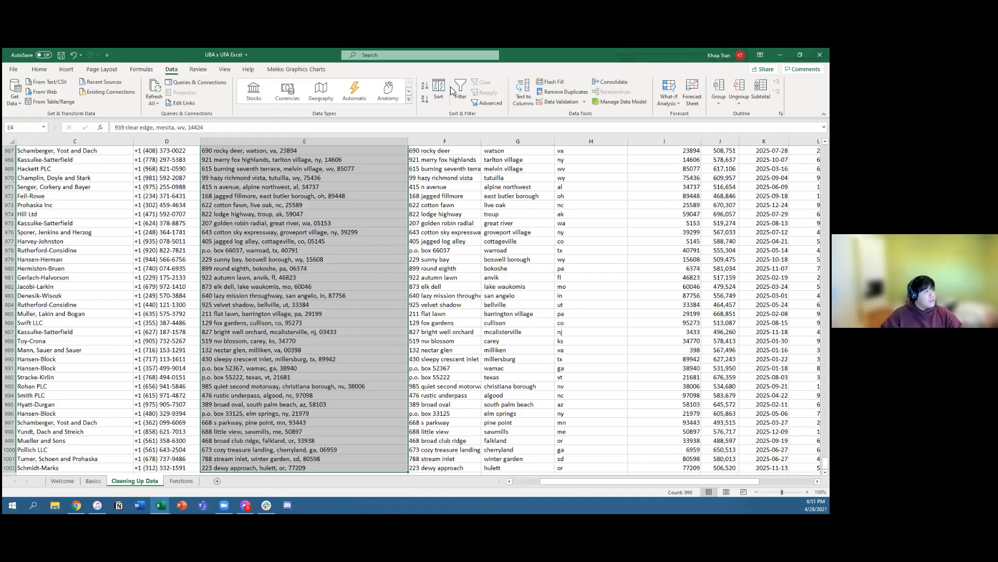
Step: Start Text to Columns on the selected addresses as delimited data and bring up the delimiter settings beside the address column
{"action": "left_click", "coordinate": [521, 99]}
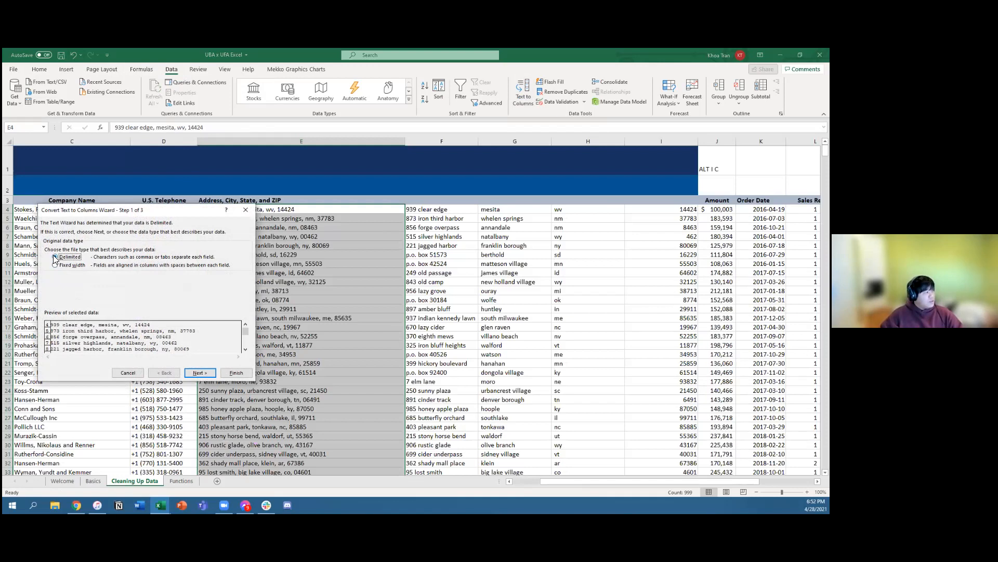
{"action": "left_click_drag", "start_coordinate": [165, 214], "coordinate": [353, 191]}
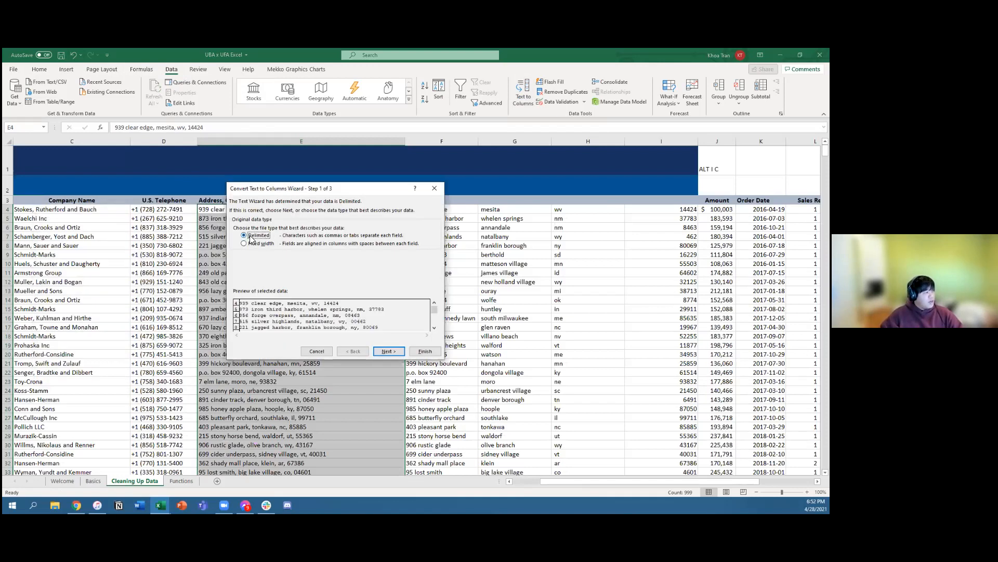
{"action": "left_click", "coordinate": [388, 351]}
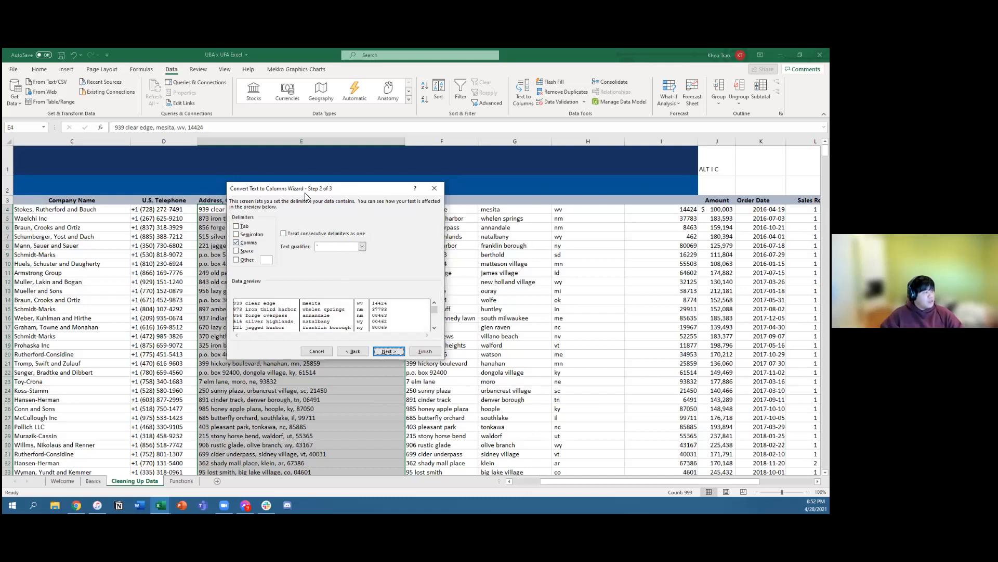
{"action": "left_click_drag", "start_coordinate": [540, 170], "coordinate": [539, 167]}
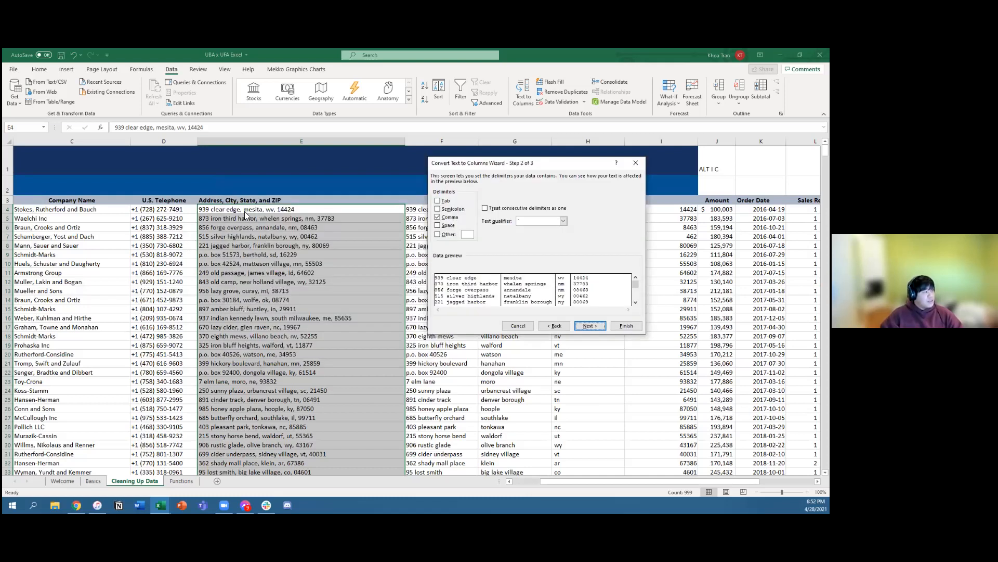
Step: Compare how the semicolon, space and comma delimiters split the addresses in the preview, ending with only comma chosen
{"action": "left_click", "coordinate": [437, 209]}
{"action": "left_click", "coordinate": [438, 217]}
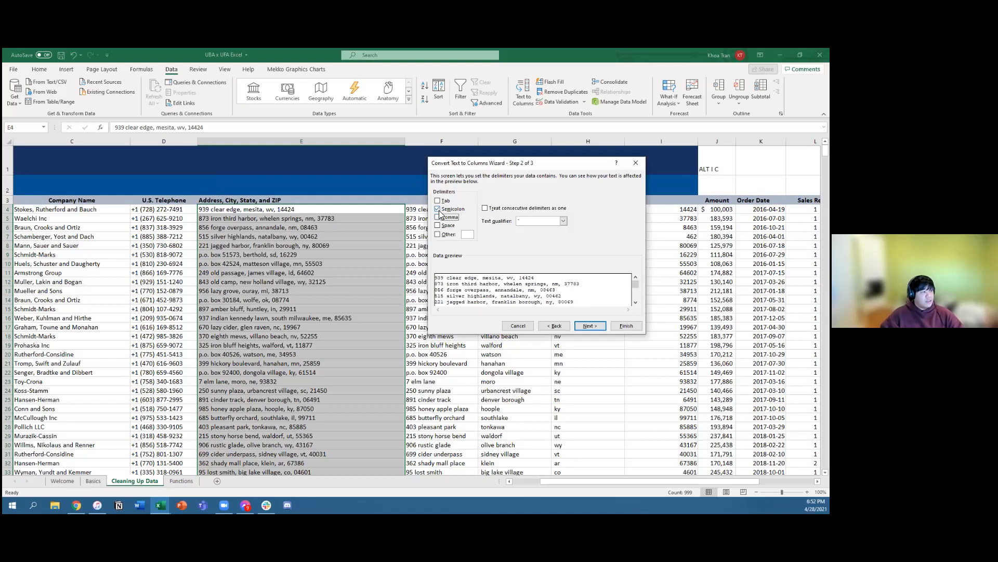
{"action": "left_click", "coordinate": [438, 208]}
{"action": "left_click", "coordinate": [437, 217]}
{"action": "left_click", "coordinate": [437, 217]}
{"action": "left_click", "coordinate": [438, 225]}
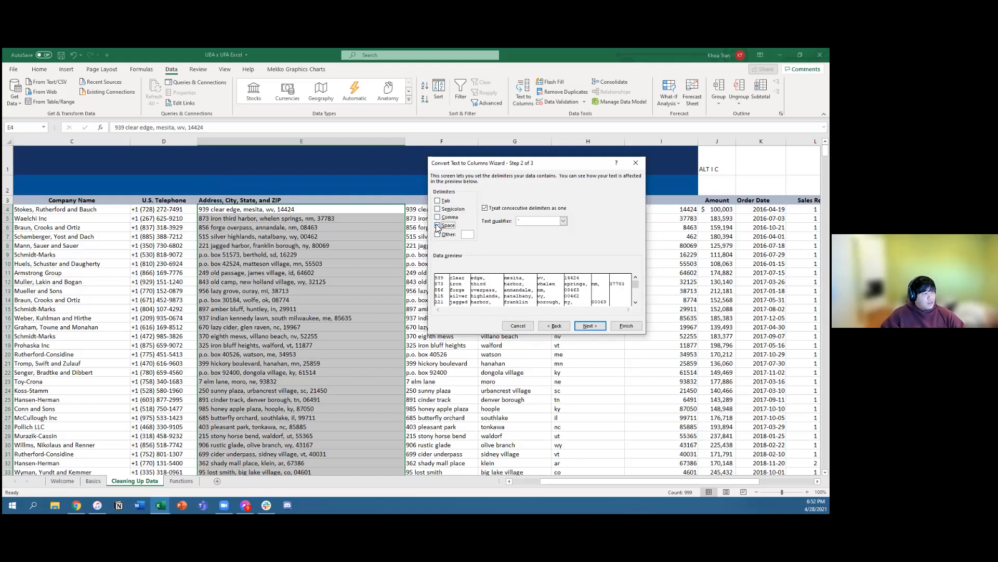
{"action": "left_click", "coordinate": [437, 225]}
{"action": "left_click", "coordinate": [438, 217]}
{"action": "left_click", "coordinate": [437, 218]}
{"action": "left_click", "coordinate": [437, 217]}
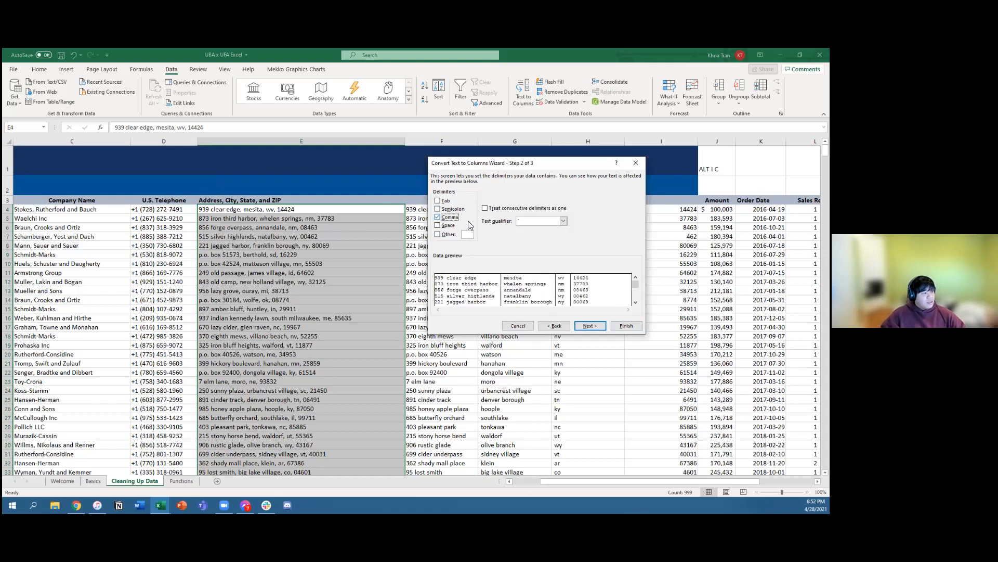
Step: Continue to the column format and destination settings, and dismiss the wizard without converting the addresses
{"action": "left_click", "coordinate": [592, 326]}
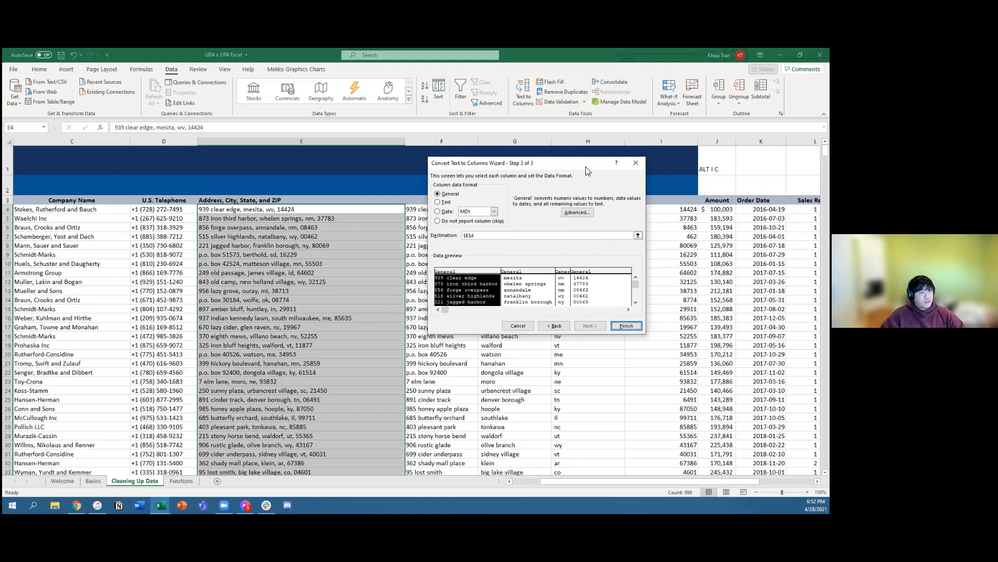
{"action": "left_click_drag", "start_coordinate": [289, 212], "coordinate": [308, 208]}
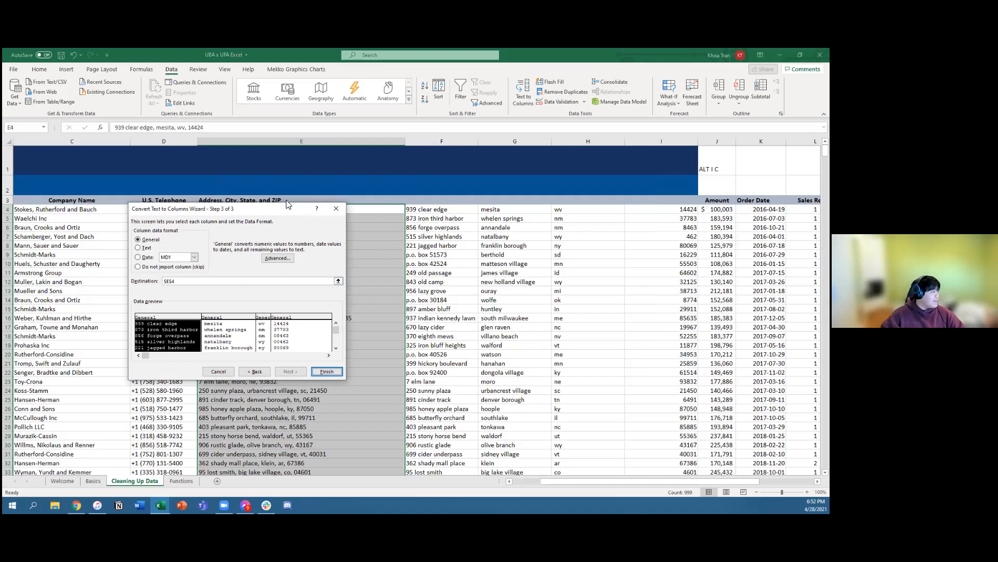
{"action": "left_click", "coordinate": [336, 208]}
Step: Examine the split values in columns F through I and check the start of the city text in G4 without changing it
{"action": "left_click", "coordinate": [432, 219]}
{"action": "left_click", "coordinate": [435, 210]}
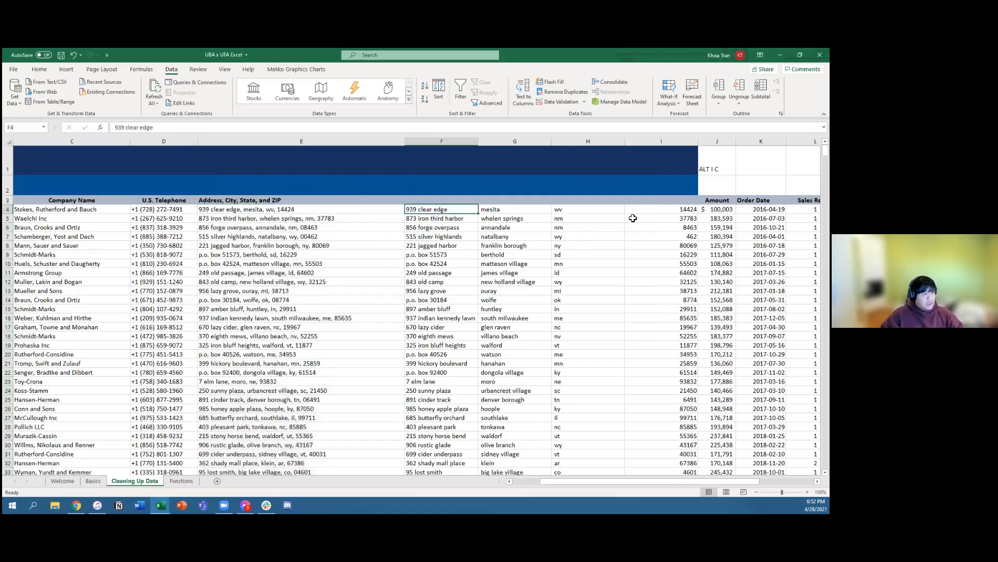
{"action": "left_click_drag", "start_coordinate": [437, 201], "coordinate": [699, 216]}
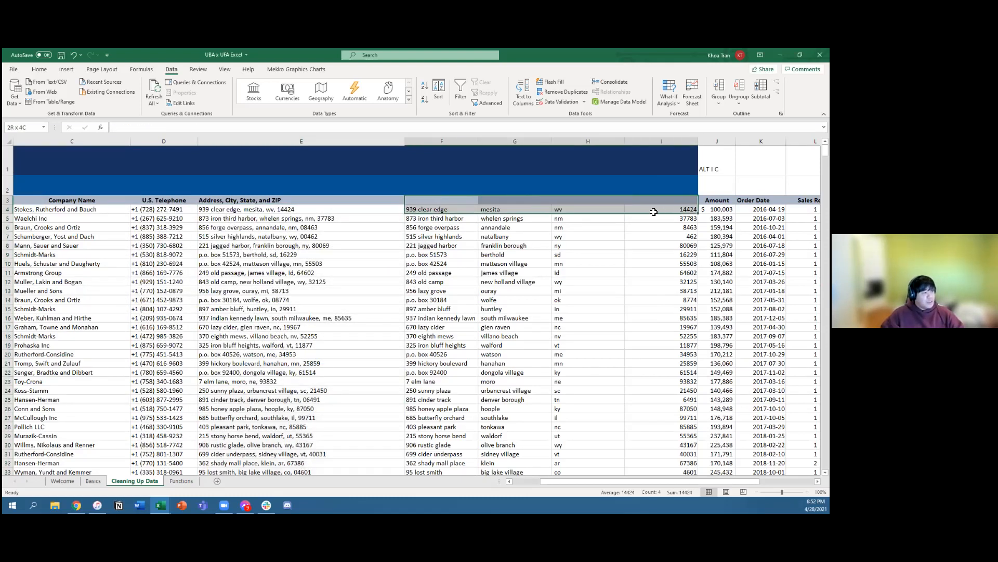
{"action": "left_click", "coordinate": [553, 238]}
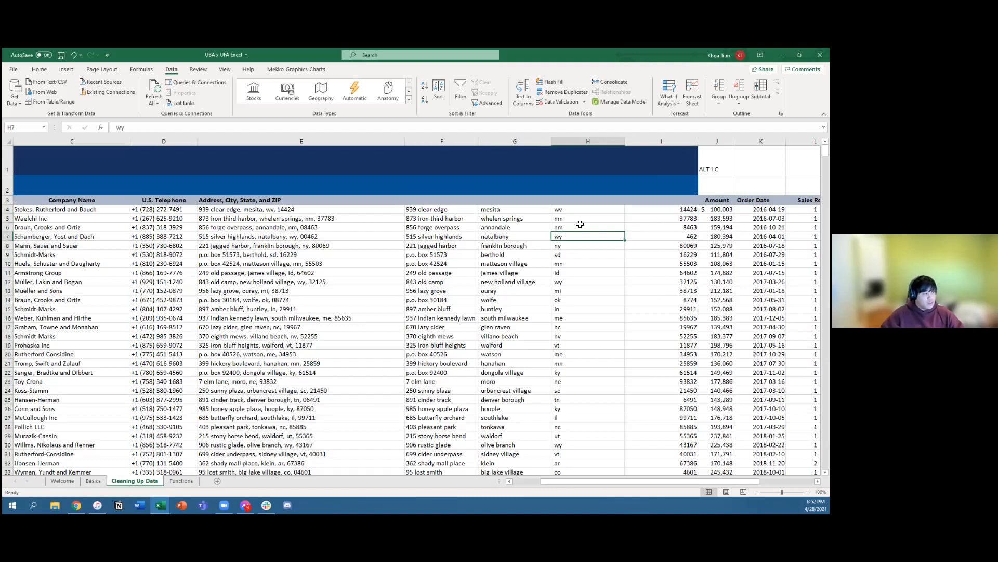
{"action": "left_click", "coordinate": [441, 209]}
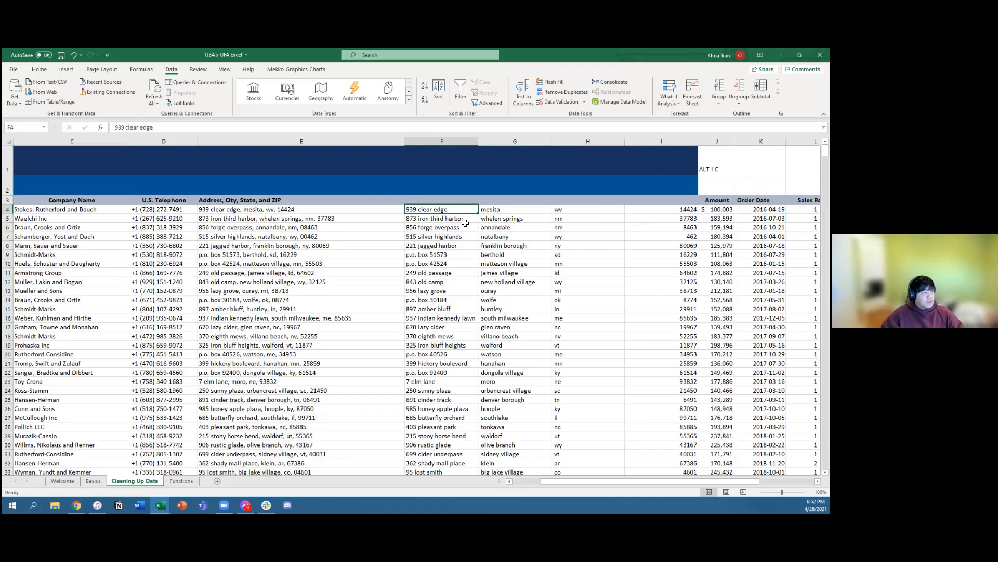
{"action": "left_click", "coordinate": [503, 210]}
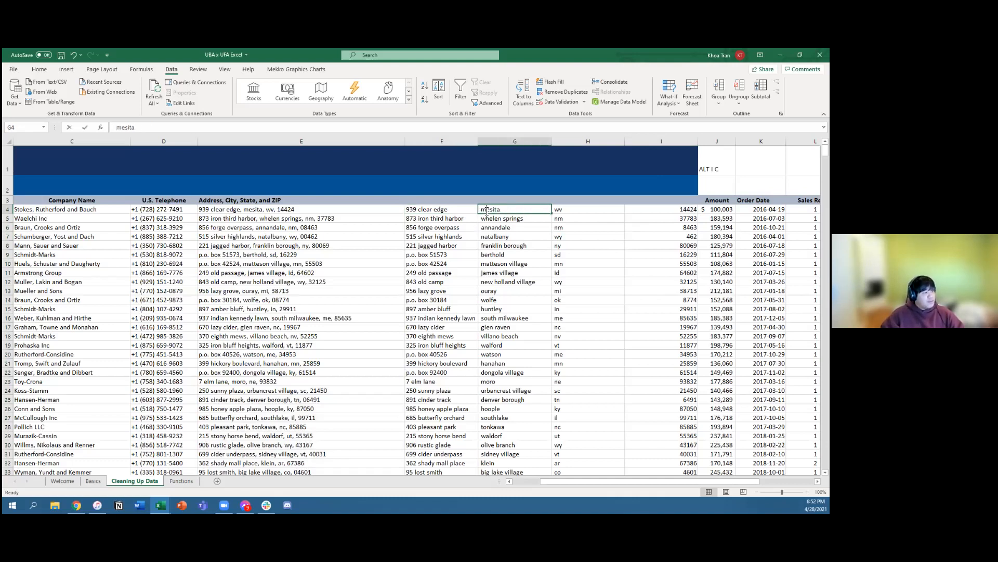
{"action": "double_click", "coordinate": [483, 211]}
{"action": "left_click_drag", "start_coordinate": [478, 210], "coordinate": [481, 211]}
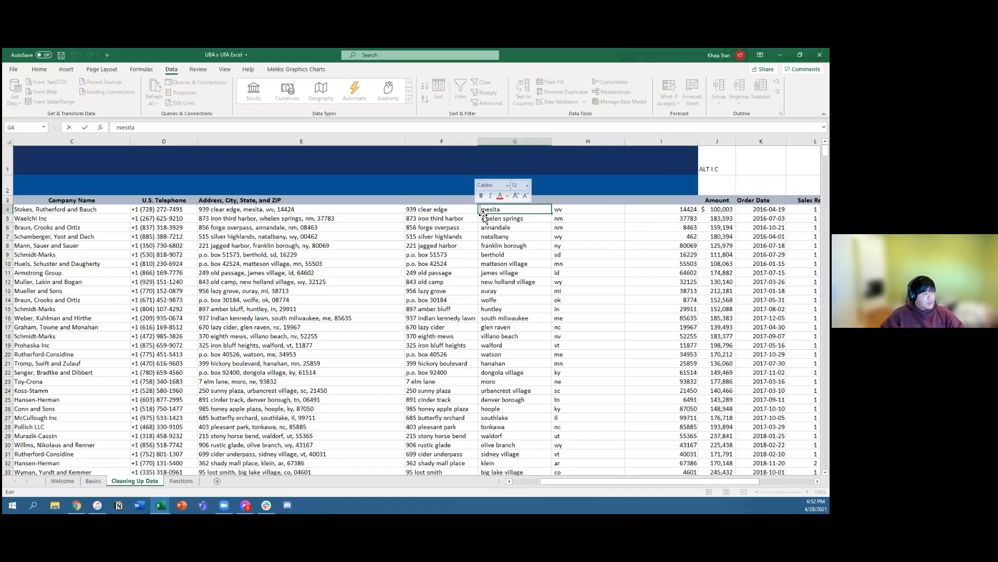
{"action": "key", "text": "Escape"}
{"action": "left_click", "coordinate": [807, 492]}
{"action": "left_click", "coordinate": [807, 492]}
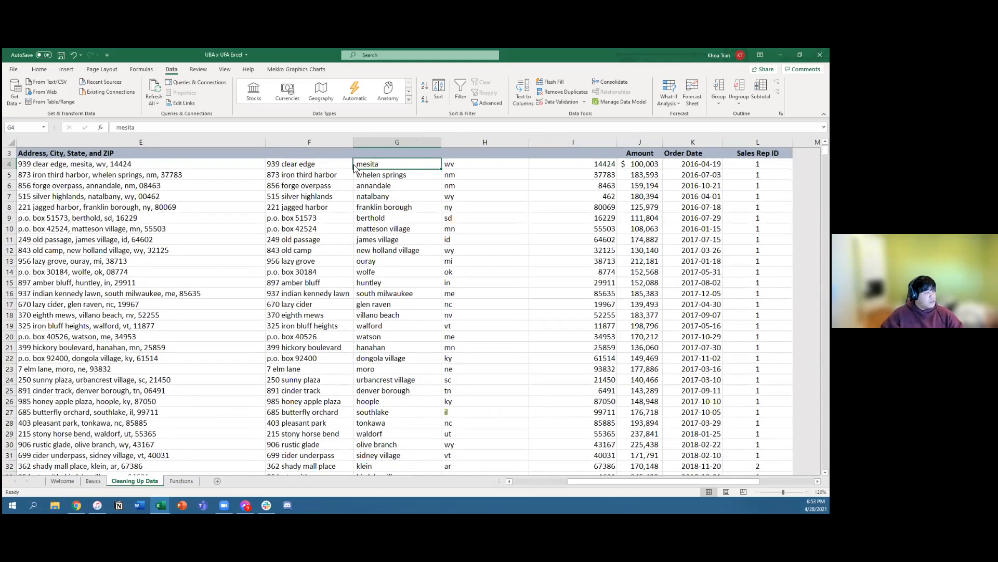
Step: Look across row 4 from the customer name to the split columns and examine the capitalization of the states in H4:H10
{"action": "key", "text": "Left"}
{"action": "key", "text": "Left"}
{"action": "key", "text": "Left"}
{"action": "key", "text": "Left"}
{"action": "key", "text": "Left"}
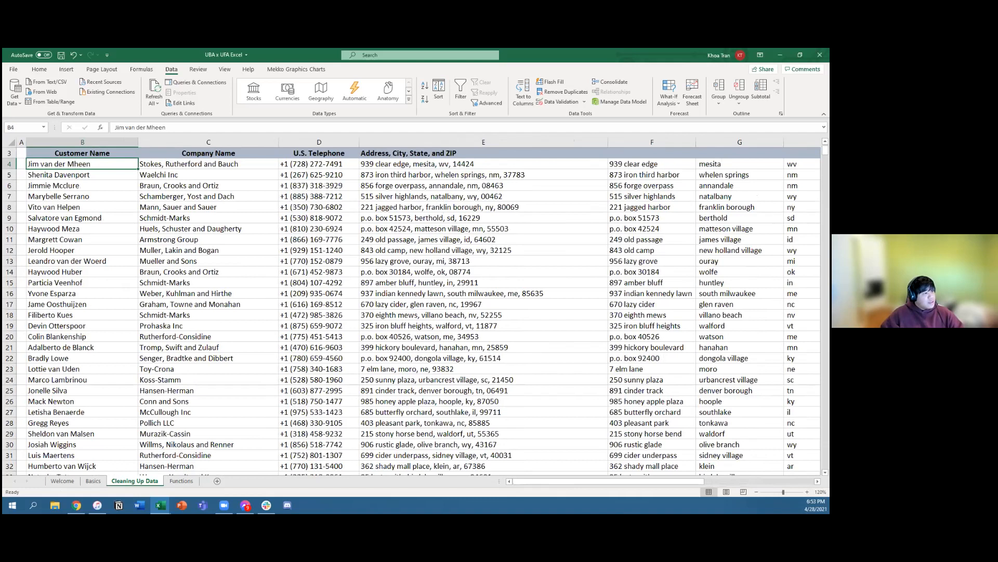
{"action": "key", "text": "Right"}
{"action": "key", "text": "Right"}
{"action": "key", "text": "Right"}
{"action": "key", "text": "Right"}
{"action": "key", "text": "Right"}
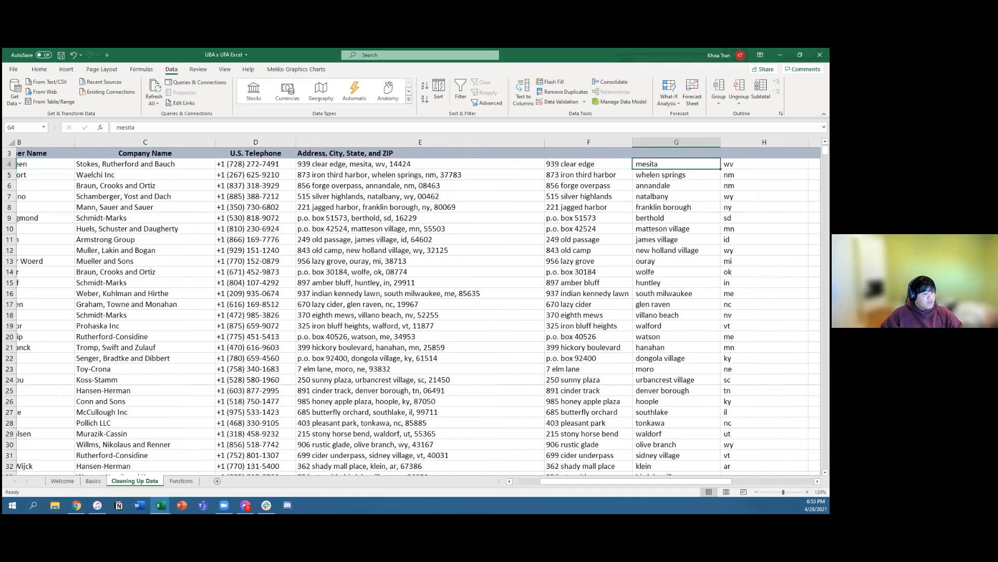
{"action": "key", "text": "Right"}
{"action": "key", "text": "shift+Down"}
{"action": "key", "text": "shift+Down"}
{"action": "key", "text": "shift+Down"}
{"action": "key", "text": "shift+Down"}
{"action": "key", "text": "shift+Down"}
{"action": "key", "text": "shift+Down"}
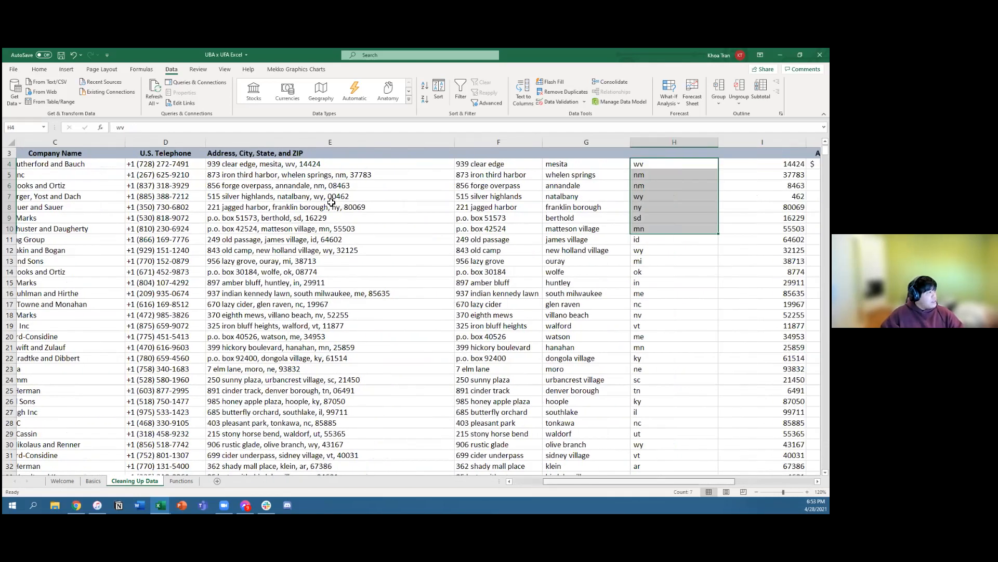
{"action": "scroll", "coordinate": [332, 203], "scroll_direction": "right", "scroll_amount": 2}
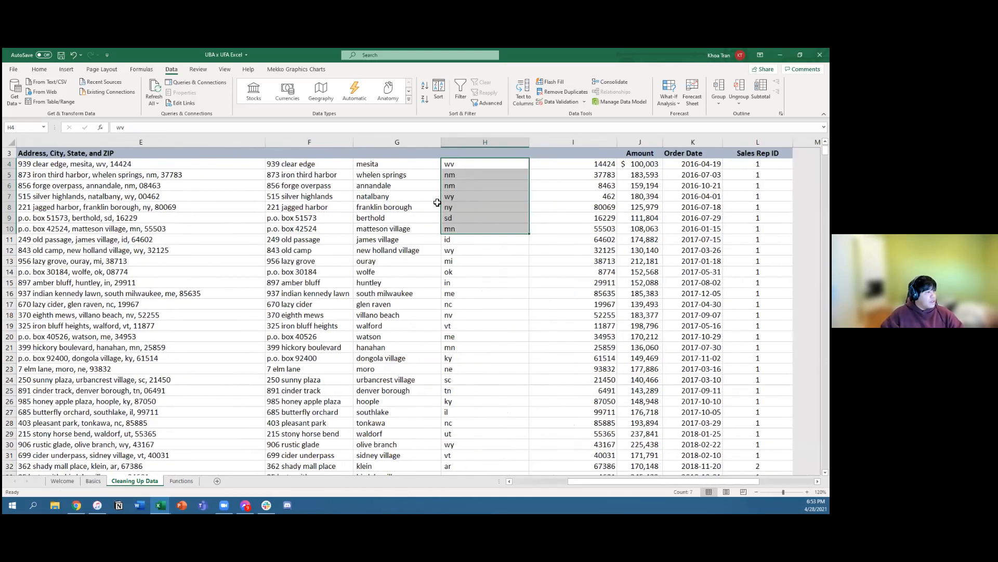
Step: Examine the ZIP codes in column I for missing leading zeros
{"action": "left_click", "coordinate": [588, 203]}
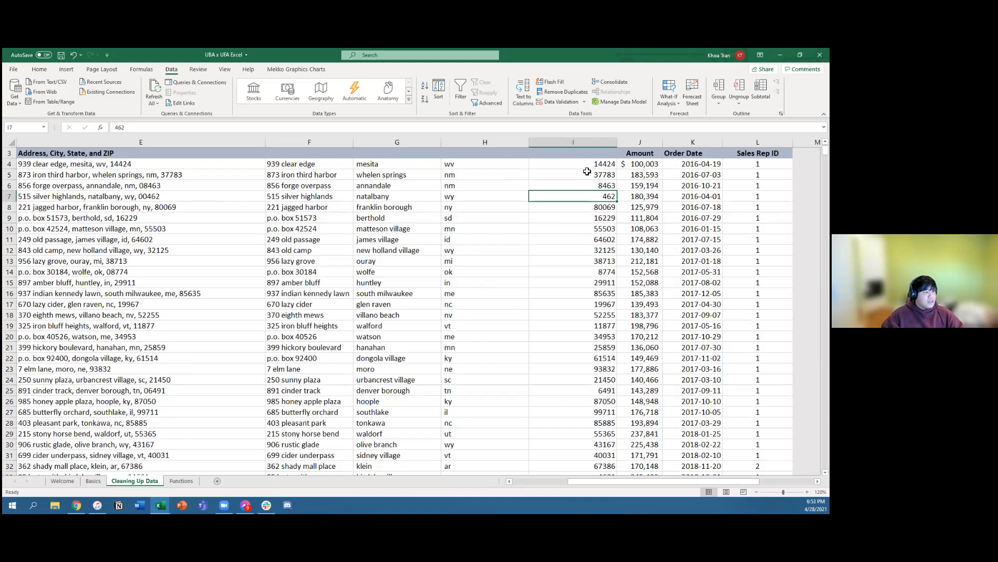
{"action": "left_click", "coordinate": [584, 288]}
{"action": "left_click", "coordinate": [577, 206]}
{"action": "left_click", "coordinate": [576, 174]}
Step: Format the ZIP values from I4 down to row 1002 with the Special number format Zip Code
{"action": "left_click", "coordinate": [579, 164]}
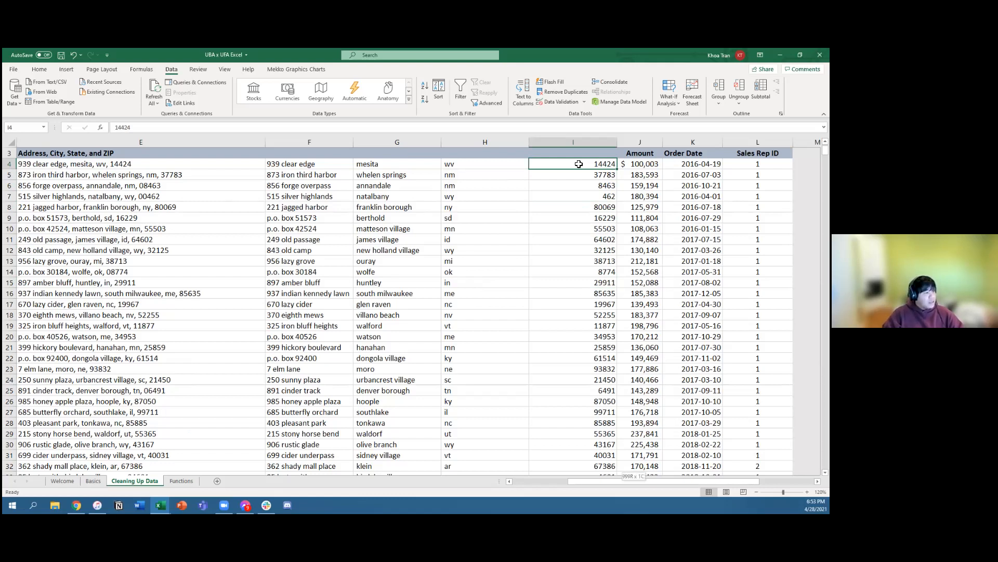
{"action": "key", "text": "ctrl+shift+Down"}
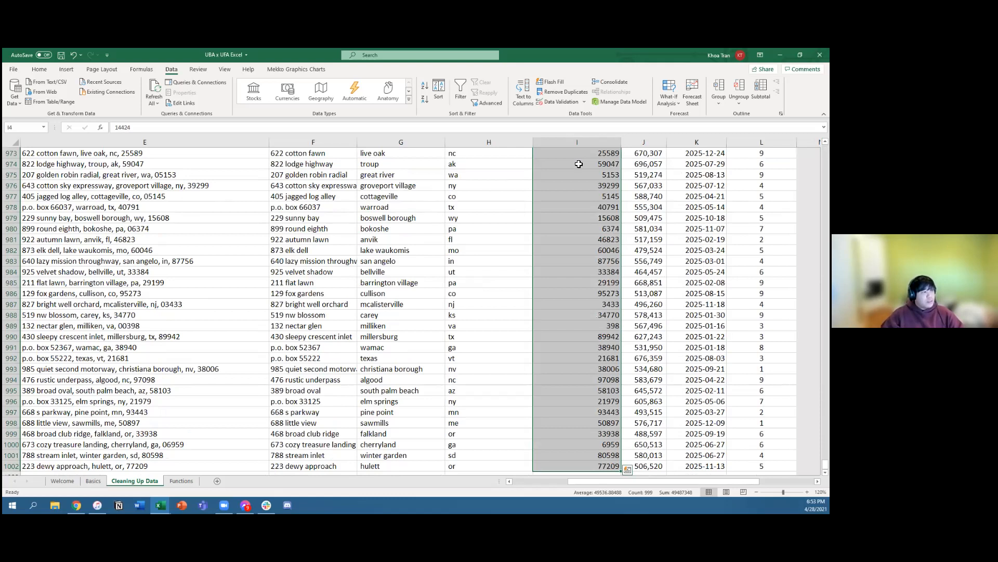
{"action": "left_click", "coordinate": [40, 69]}
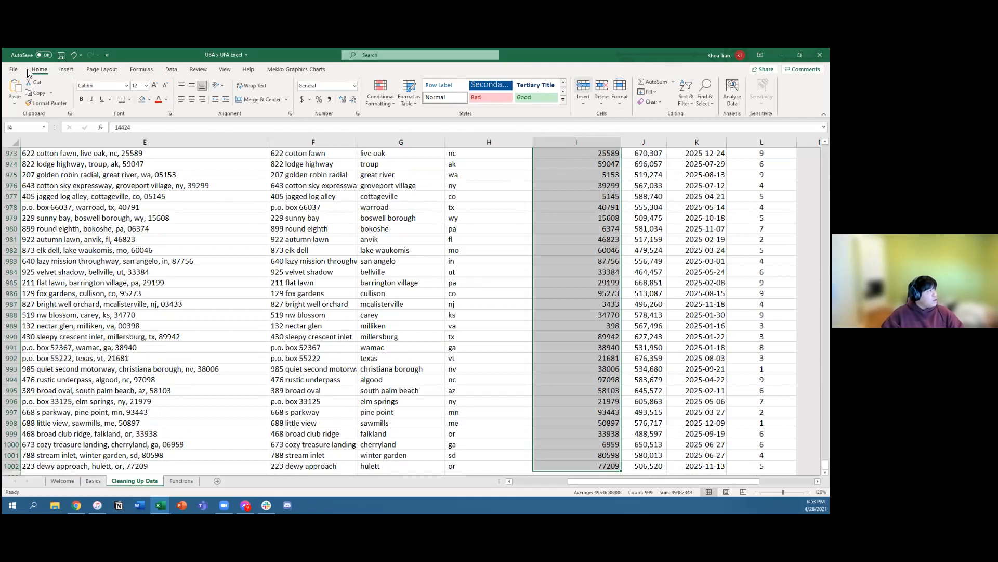
{"action": "left_click", "coordinate": [622, 104]}
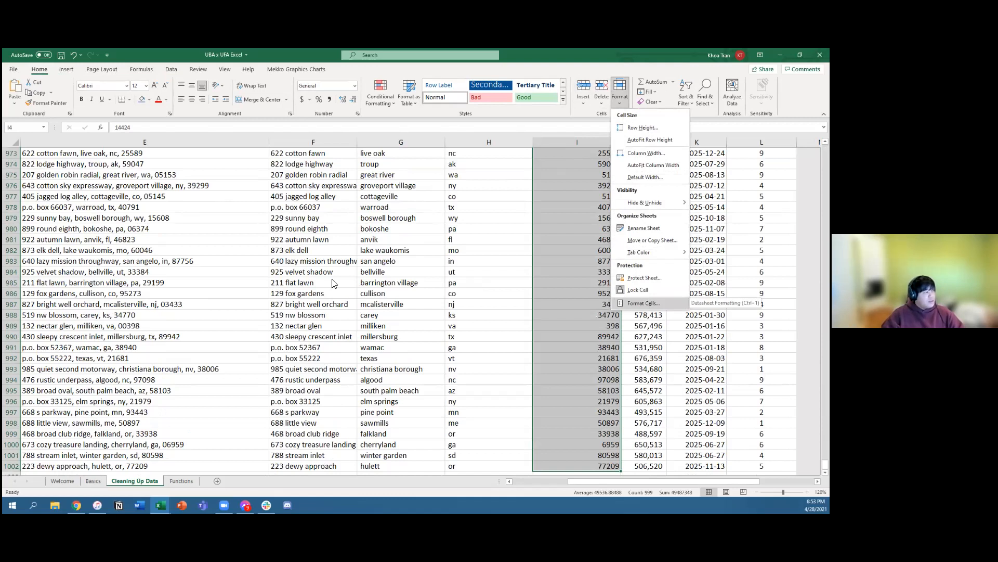
{"action": "key", "text": "Return"}
{"action": "left_click", "coordinate": [143, 284]}
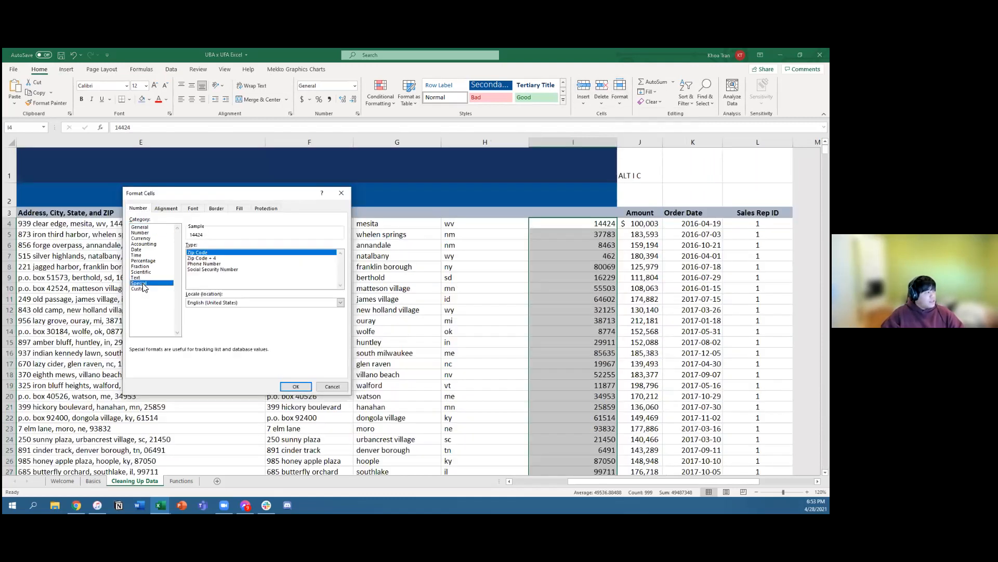
{"action": "double_click", "coordinate": [203, 252]}
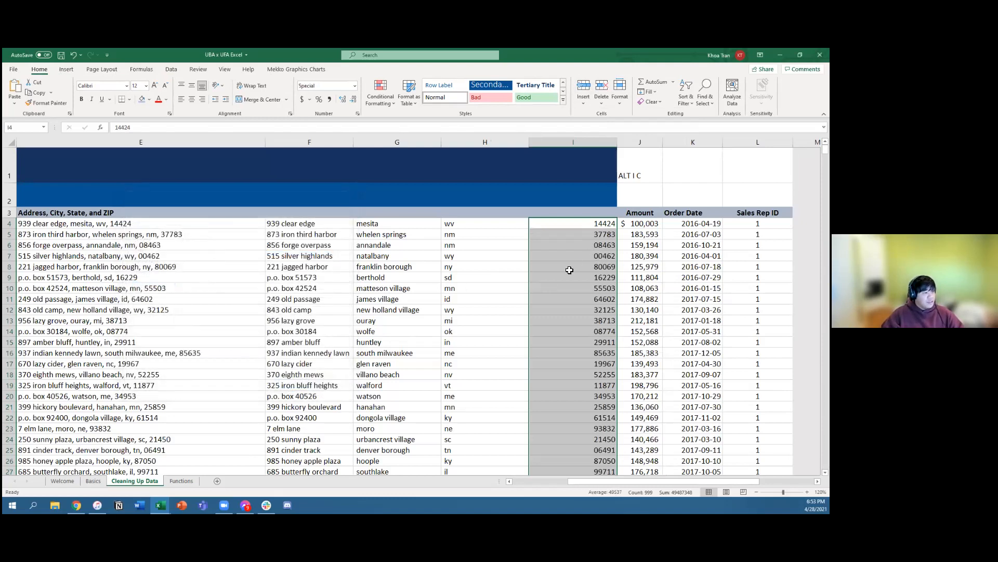
Step: Check the ZIP code in I7 and undo the Zip Code formatting of column I
{"action": "left_click", "coordinate": [593, 256]}
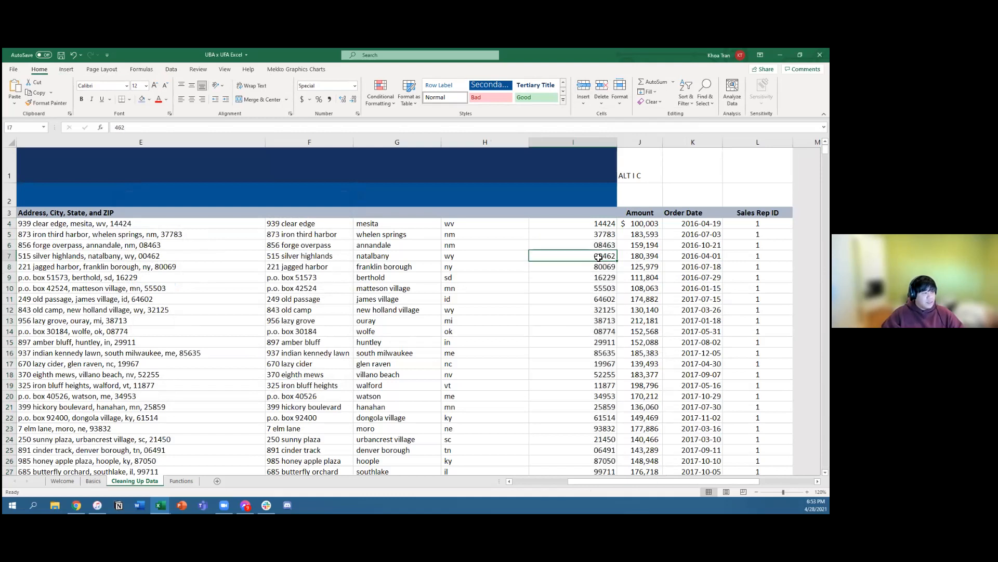
{"action": "key", "text": "ctrl+z"}
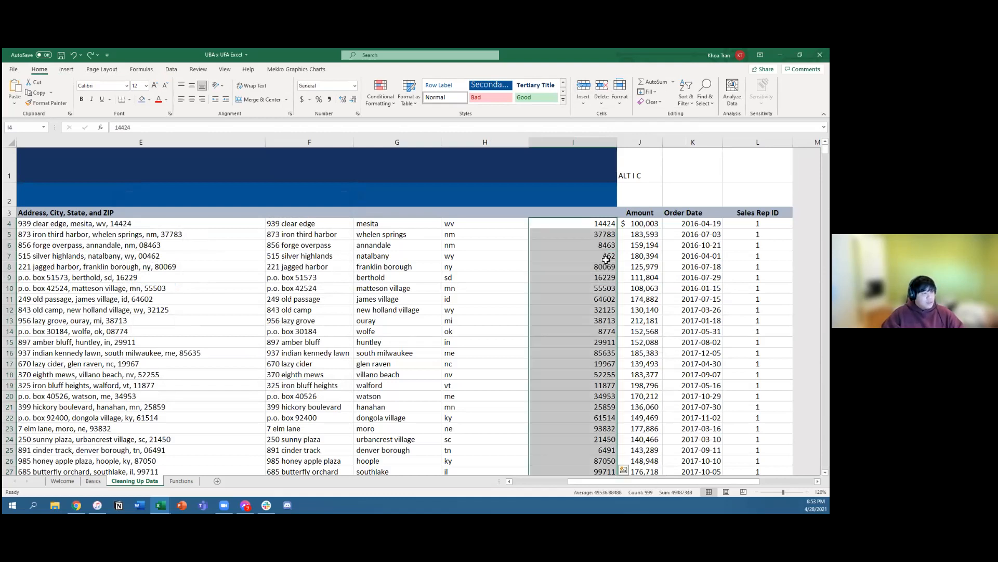
Step: Select the ZIP values from I4 down to row 1002 and look back up through the column
{"action": "left_click", "coordinate": [570, 339]}
{"action": "left_click", "coordinate": [575, 227]}
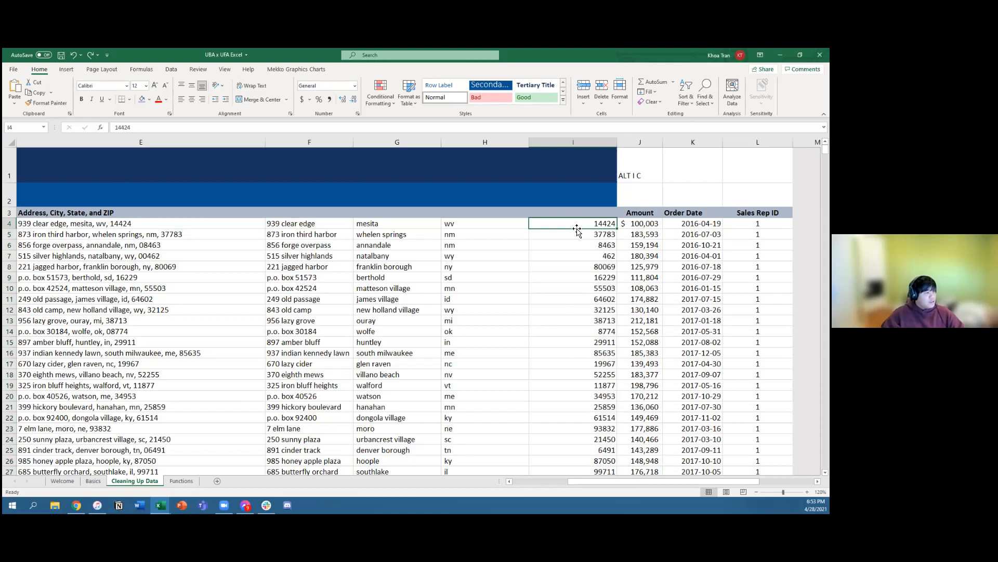
{"action": "key", "text": "ctrl+shift+Down"}
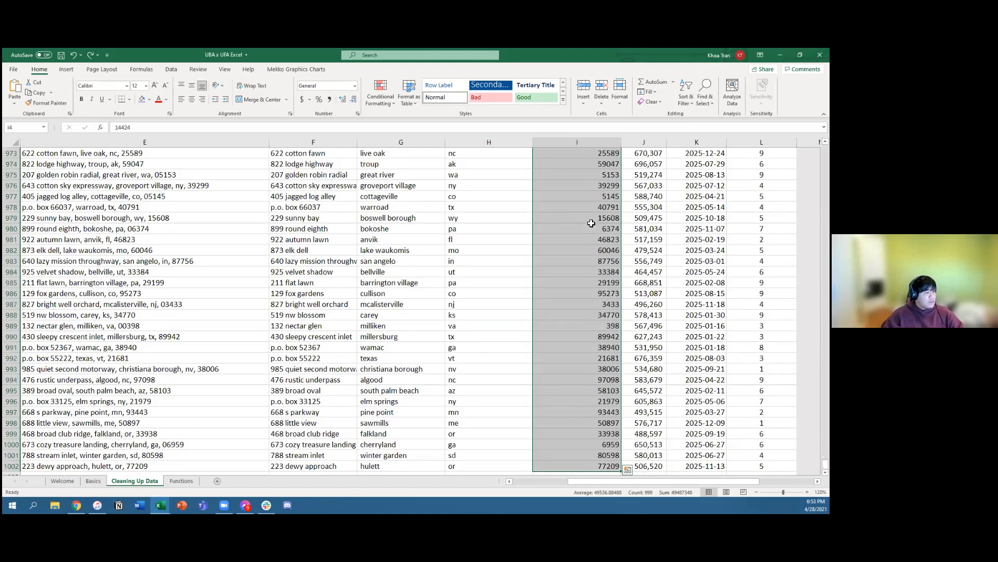
{"action": "scroll", "coordinate": [591, 223], "scroll_direction": "up", "scroll_amount": 12}
{"action": "scroll", "coordinate": [592, 226], "scroll_direction": "up", "scroll_amount": 8}
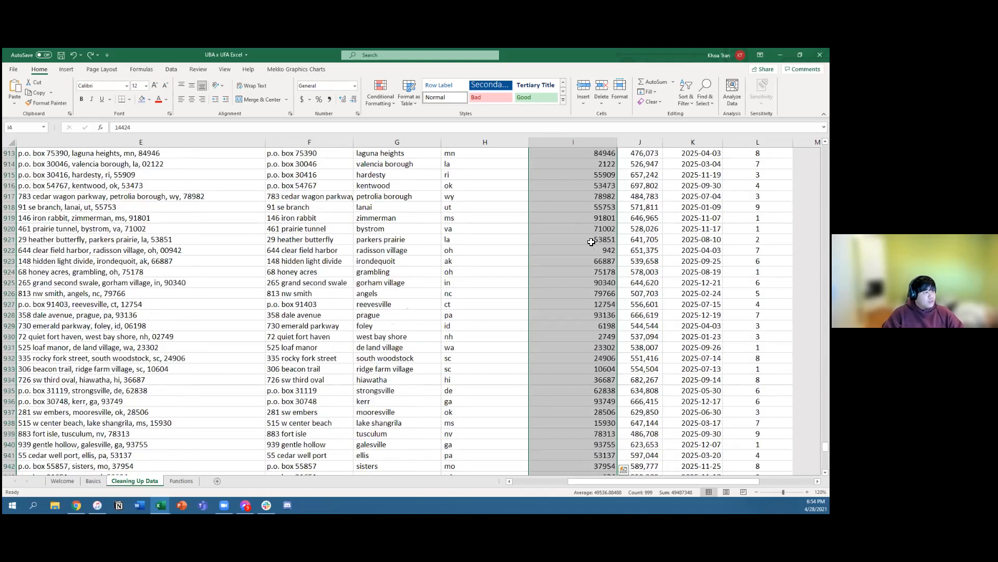
{"action": "scroll", "coordinate": [591, 242], "scroll_direction": "up", "scroll_amount": 8}
{"action": "scroll", "coordinate": [591, 241], "scroll_direction": "up", "scroll_amount": 20}
{"action": "left_click", "coordinate": [593, 233]}
{"action": "key", "text": "ctrl+Up"}
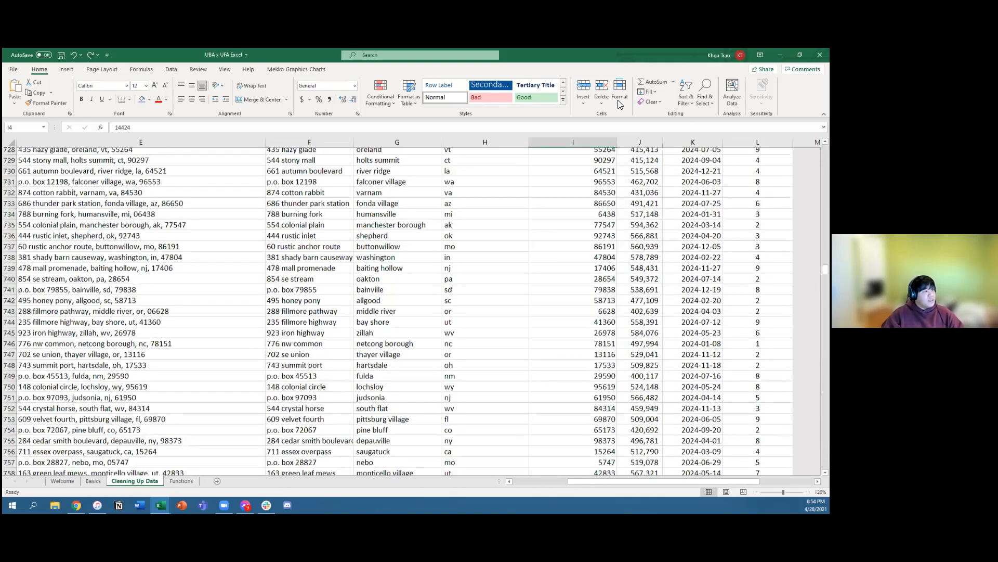
{"action": "scroll", "coordinate": [620, 108], "scroll_direction": "up", "scroll_amount": 3}
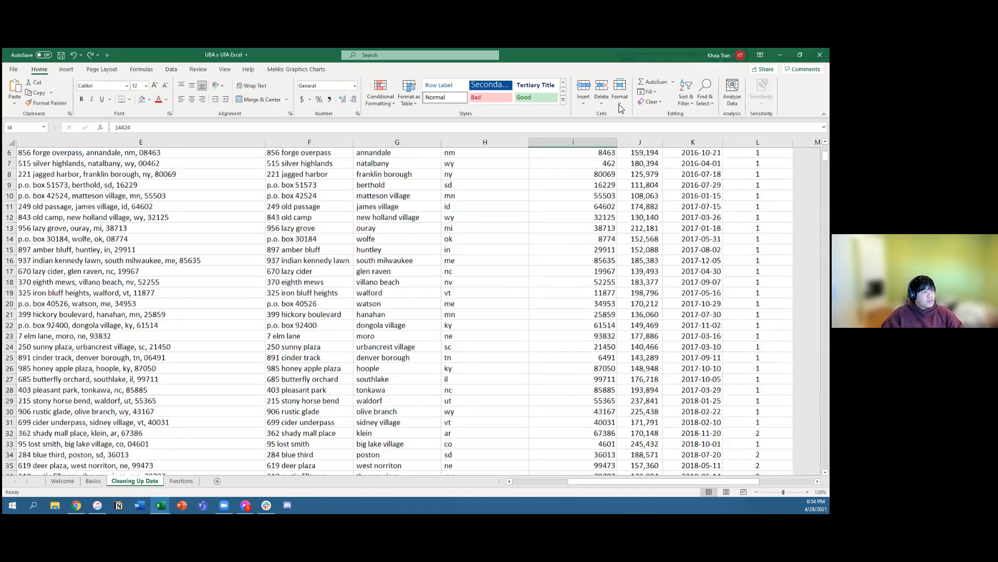
{"action": "key", "text": "ctrl+shift+Down"}
{"action": "left_click", "coordinate": [620, 99]}
{"action": "left_click", "coordinate": [640, 302]}
{"action": "left_click", "coordinate": [141, 284]}
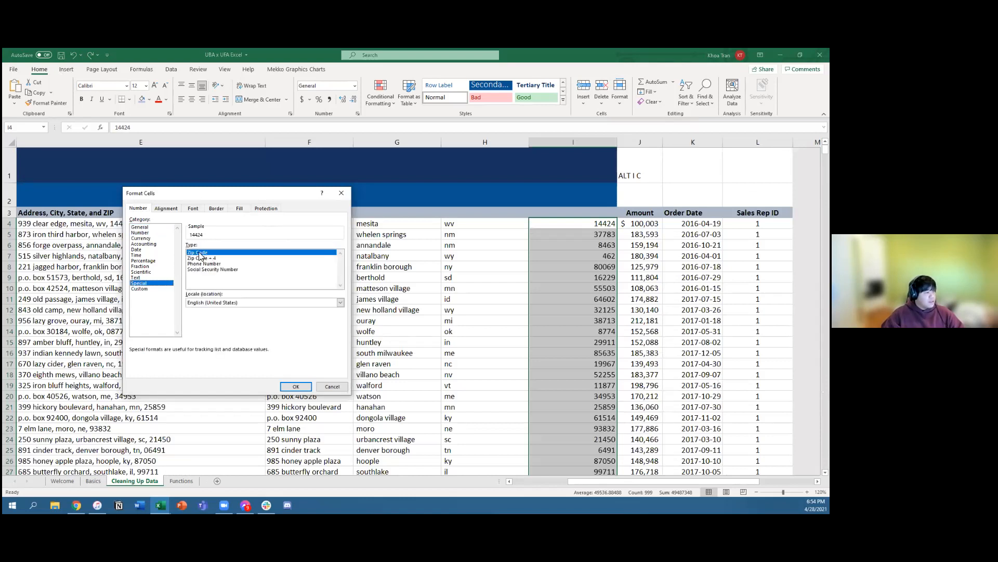
{"action": "key", "text": "Escape"}
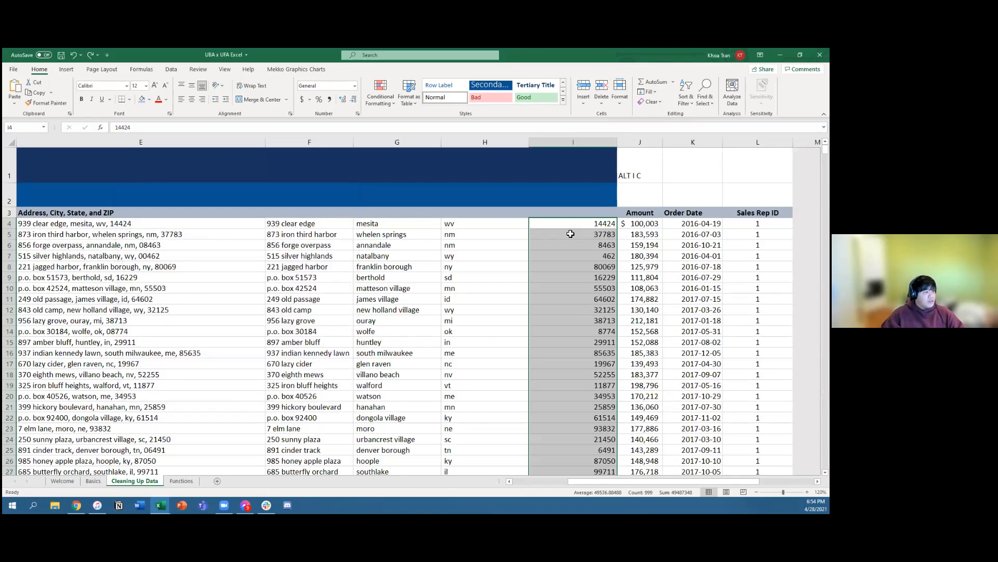
Step: Format the ZIP values from I4 down to row 1002 with the Special number format Zip Code
{"action": "left_click", "coordinate": [571, 228]}
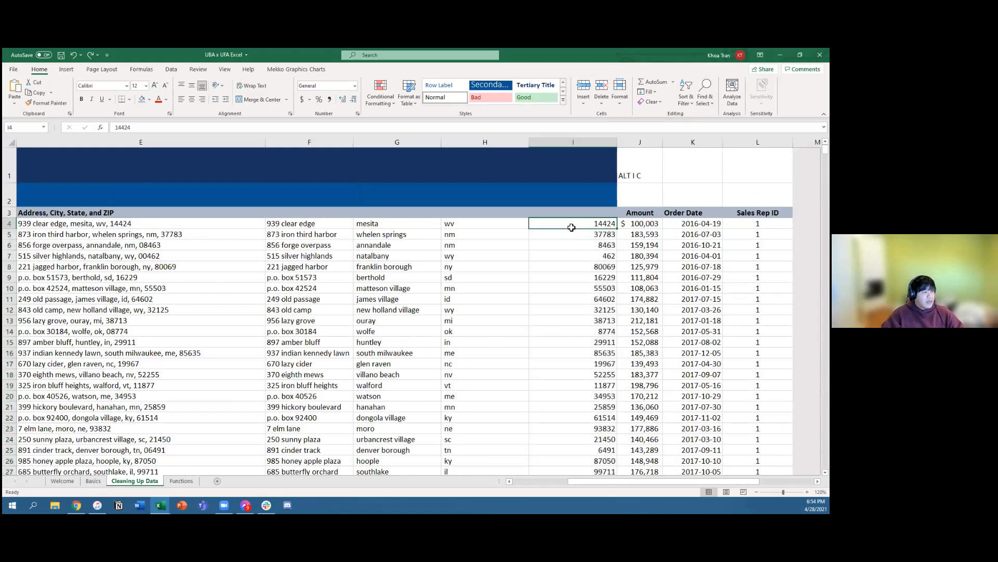
{"action": "key", "text": "ctrl+shift+Down"}
{"action": "key", "text": "ctrl+BackSpace"}
{"action": "key", "text": "ctrl+1"}
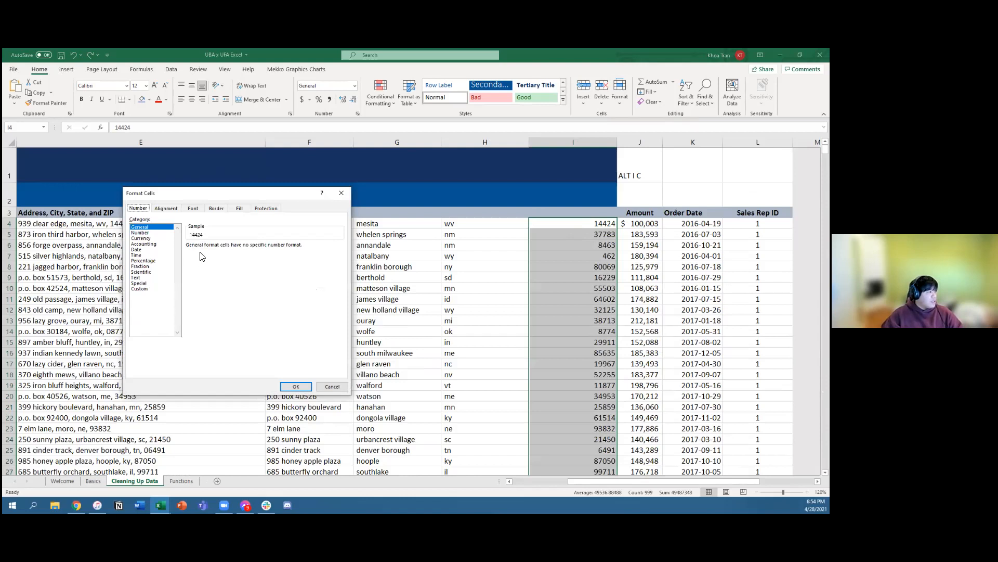
{"action": "left_click", "coordinate": [139, 283]}
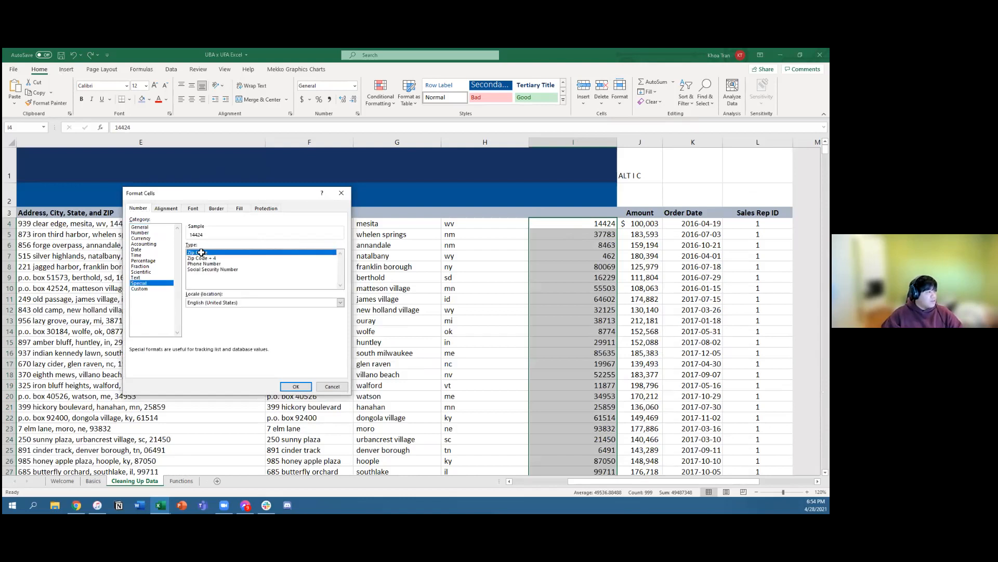
{"action": "key", "text": "Return"}
{"action": "left_click", "coordinate": [565, 278]}
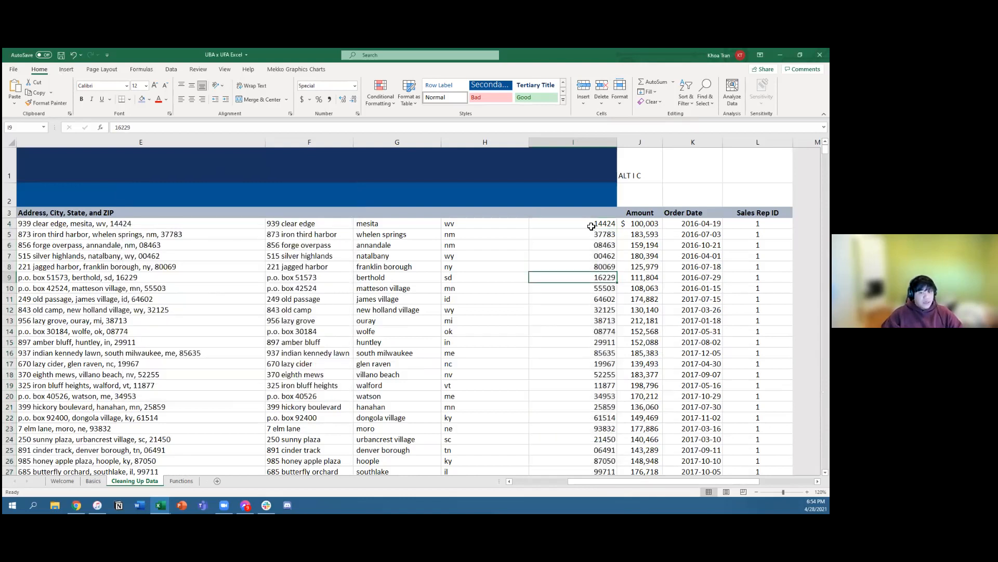
Step: Look at the split ZIP, address, city and state cells in row 4
{"action": "left_click", "coordinate": [584, 225]}
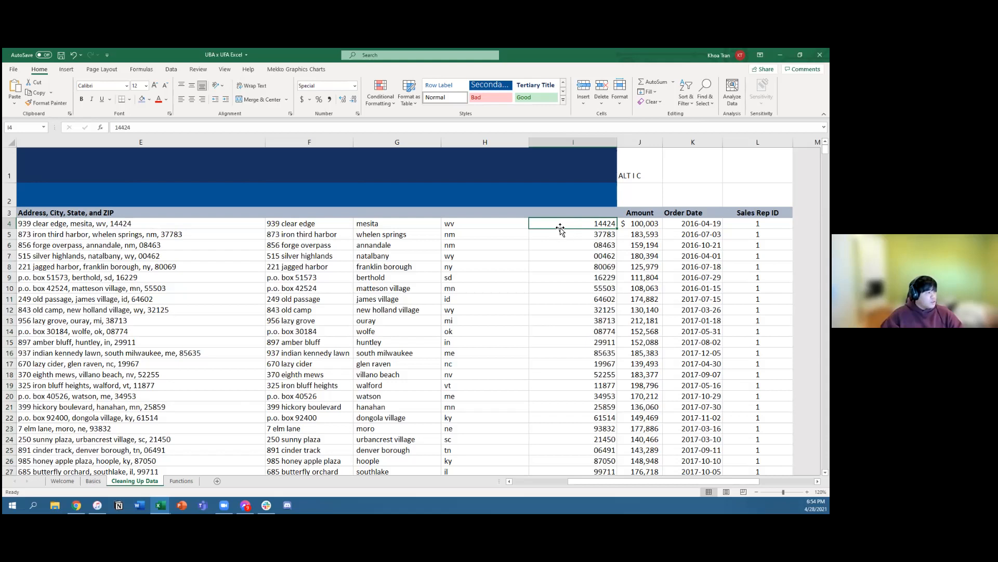
{"action": "left_click_drag", "start_coordinate": [294, 223], "coordinate": [462, 223]}
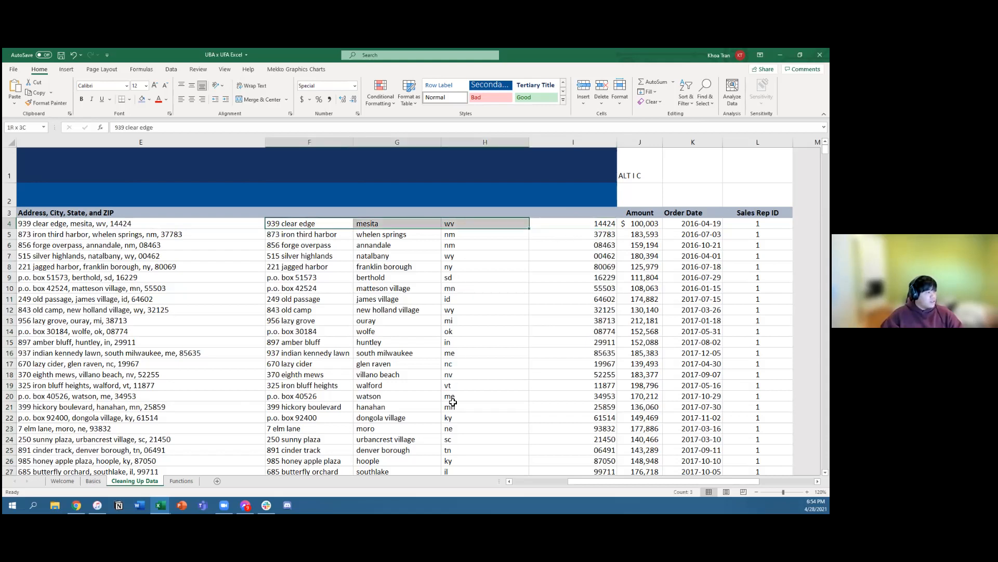
{"action": "left_click", "coordinate": [372, 224]}
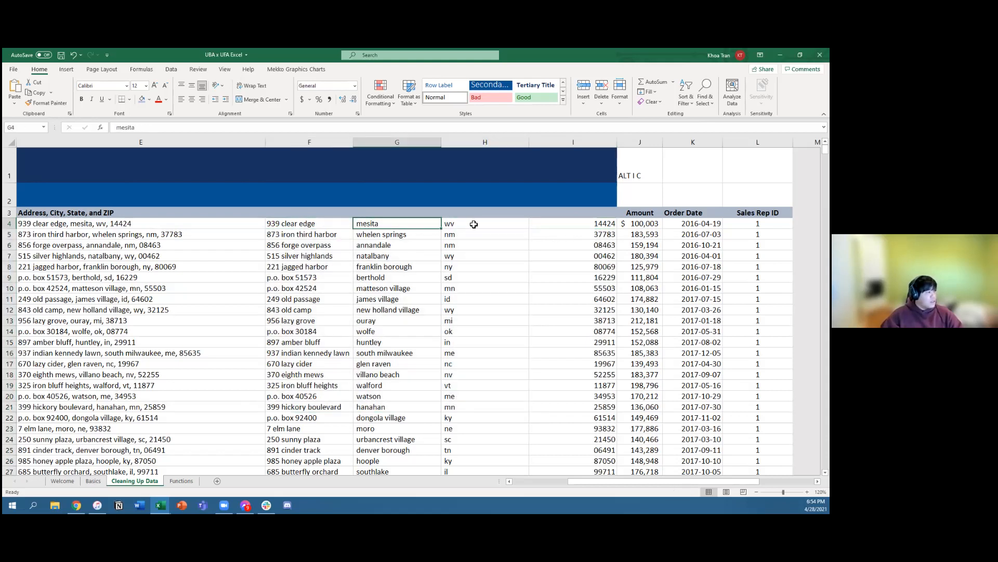
Step: Insert two blank columns before the Amount column
{"action": "left_click", "coordinate": [643, 213]}
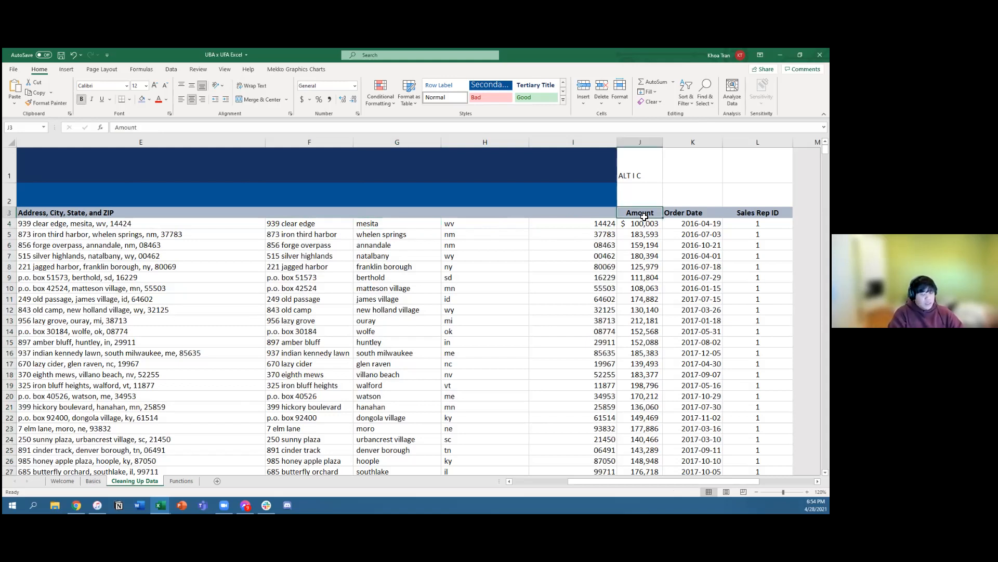
{"action": "key", "text": "alt+i"}
{"action": "key", "text": "c"}
{"action": "key", "text": "alt+i"}
{"action": "key", "text": "c"}
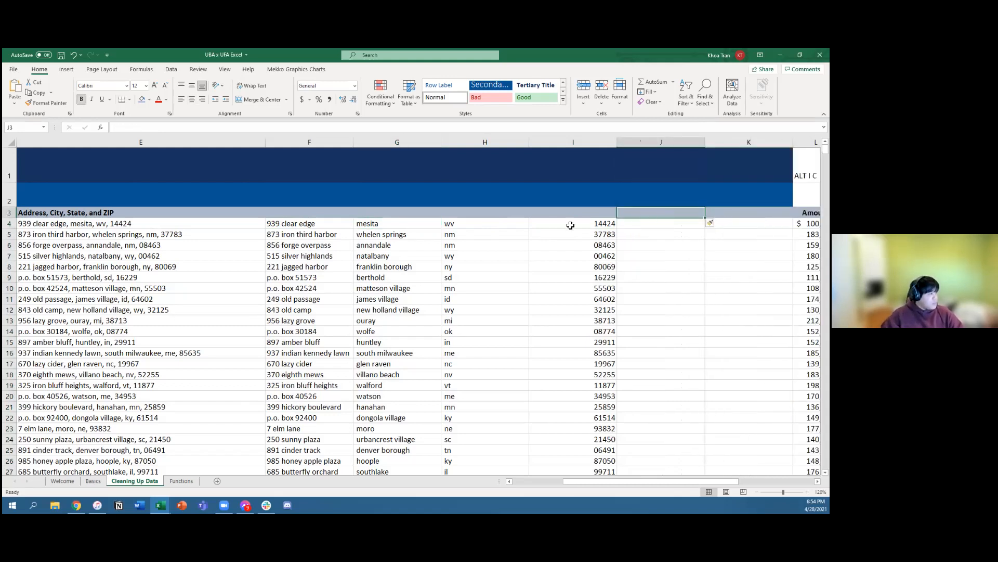
Step: Start a PROPER formula in J4 for the street address in F4 and clear the cell
{"action": "left_click", "coordinate": [296, 224]}
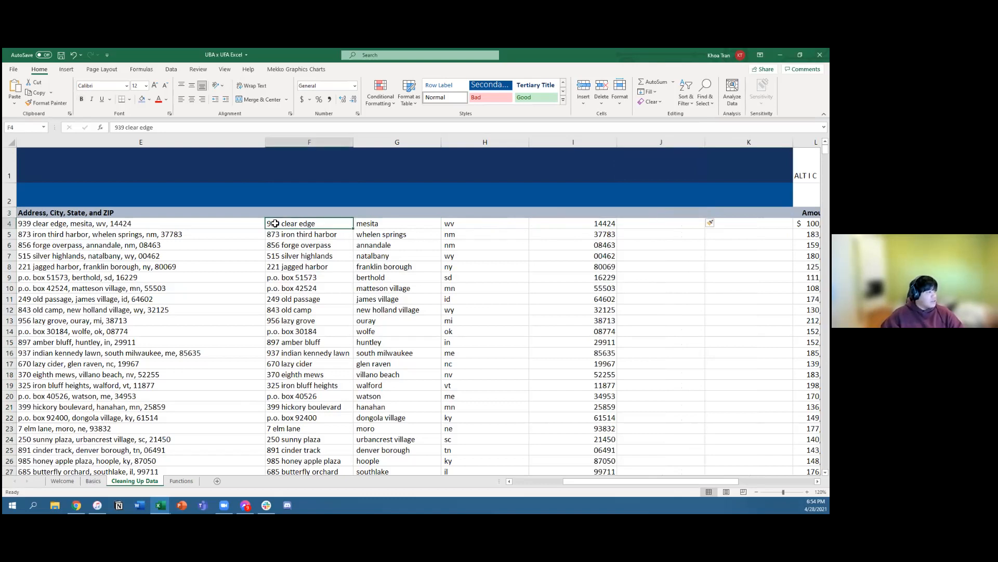
{"action": "left_click", "coordinate": [663, 227]}
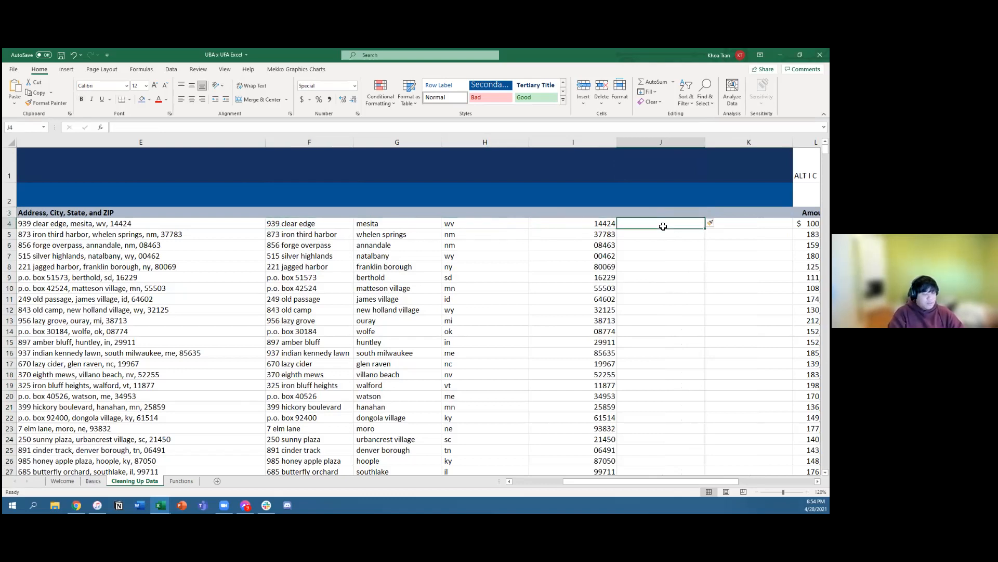
{"action": "type", "text": "="}
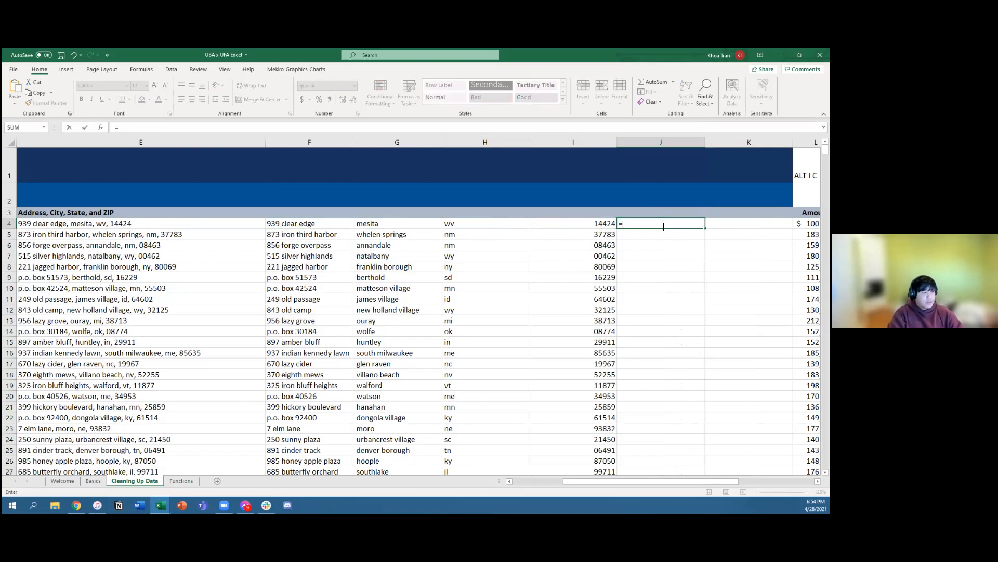
{"action": "type", "text": "PROPER"}
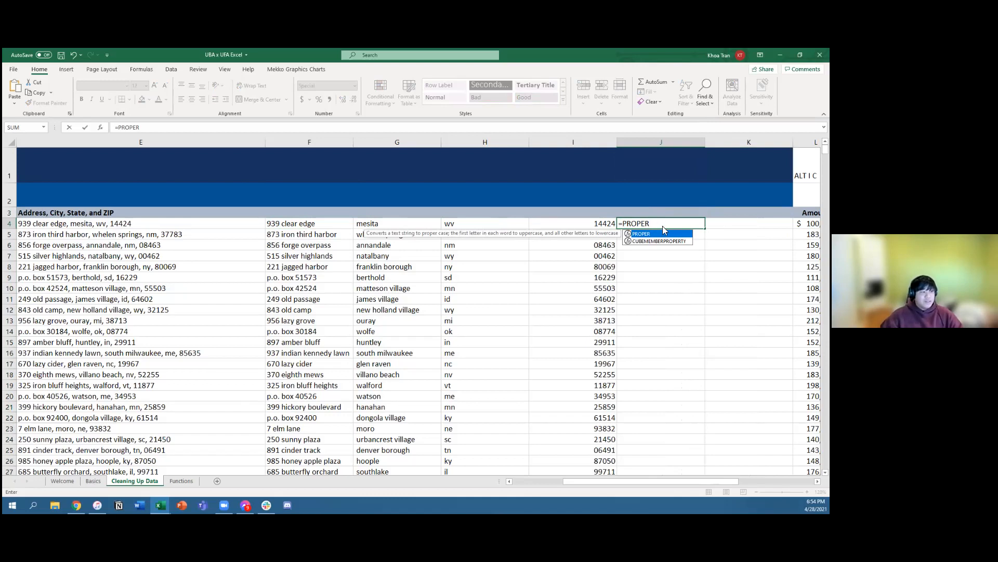
{"action": "left_click", "coordinate": [576, 247]}
{"action": "left_click", "coordinate": [571, 228]}
{"action": "key", "text": "Right"}
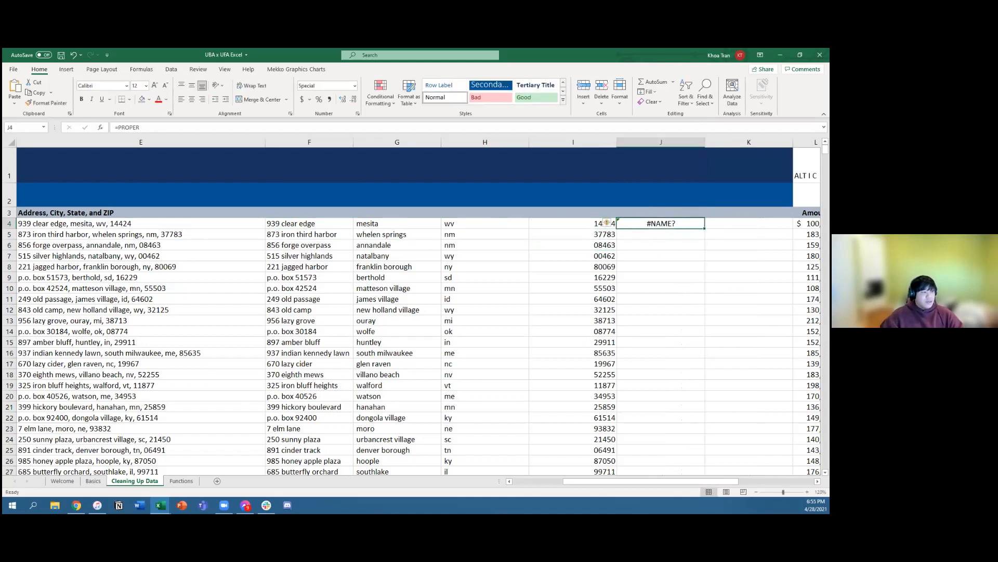
{"action": "key", "text": "Delete"}
Step: Examine the formatted ZIP codes in column I from the last rows back up to the start of the data
{"action": "key", "text": "Left"}
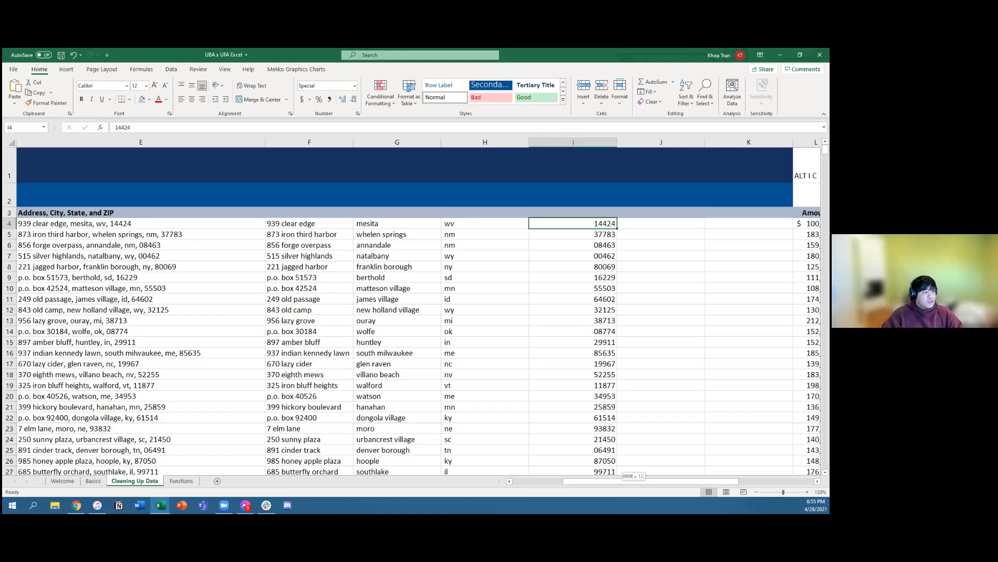
{"action": "key", "text": "ctrl+shift+Down"}
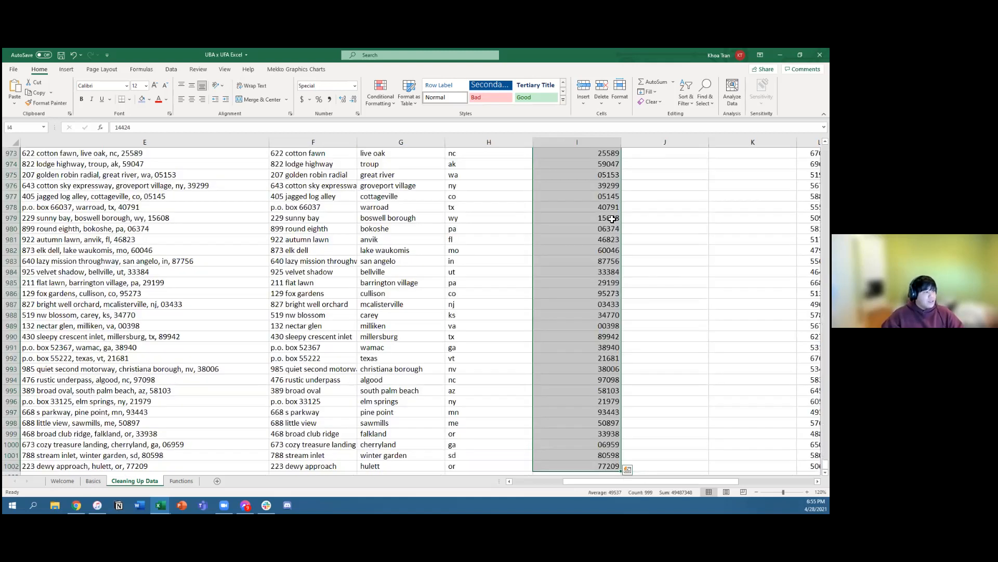
{"action": "left_click", "coordinate": [638, 249]}
{"action": "scroll", "coordinate": [591, 208], "scroll_direction": "up", "scroll_amount": 3}
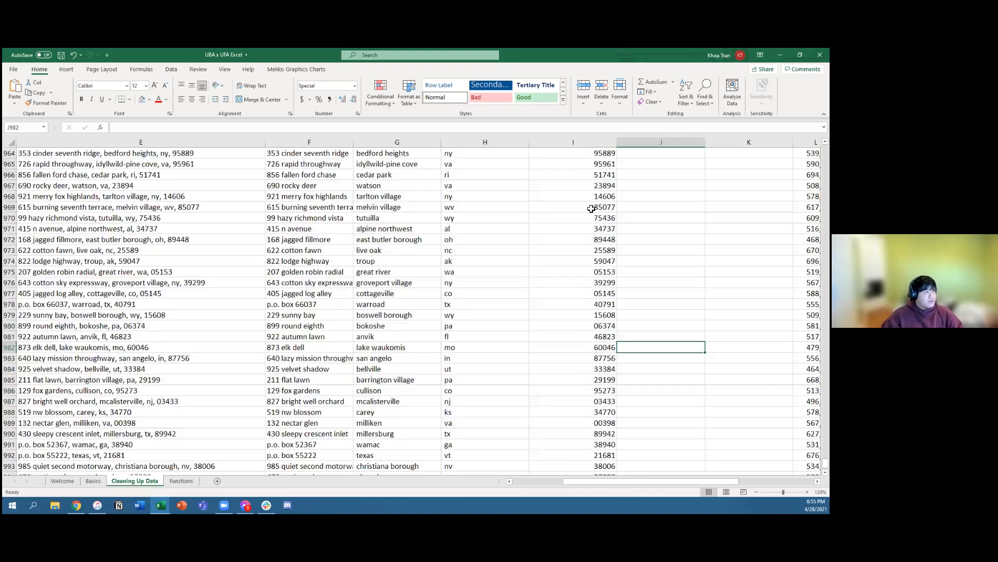
{"action": "scroll", "coordinate": [591, 208], "scroll_direction": "up", "scroll_amount": 2}
{"action": "scroll", "coordinate": [591, 209], "scroll_direction": "up", "scroll_amount": 4}
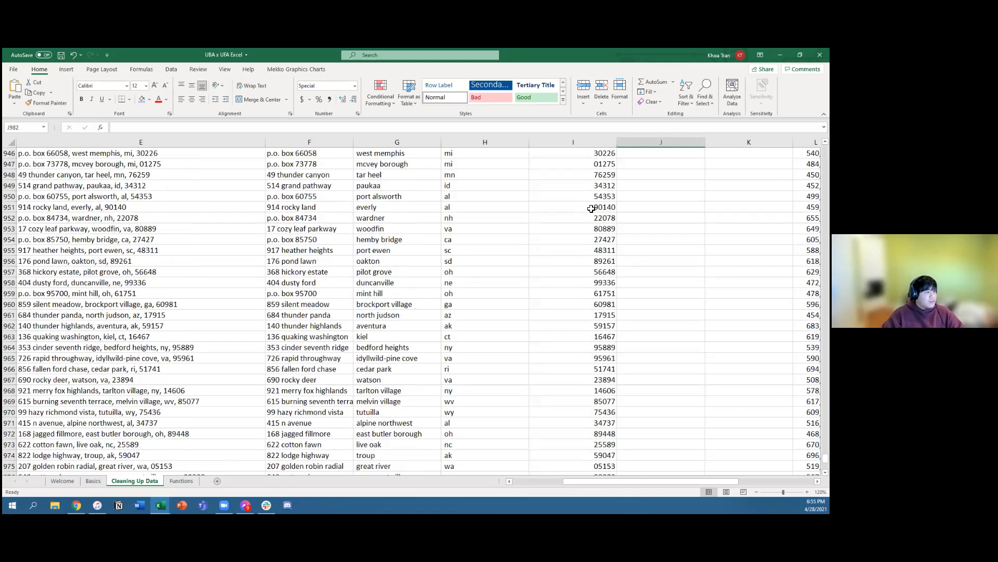
{"action": "scroll", "coordinate": [591, 209], "scroll_direction": "up", "scroll_amount": 13}
{"action": "scroll", "coordinate": [592, 208], "scroll_direction": "up", "scroll_amount": 6}
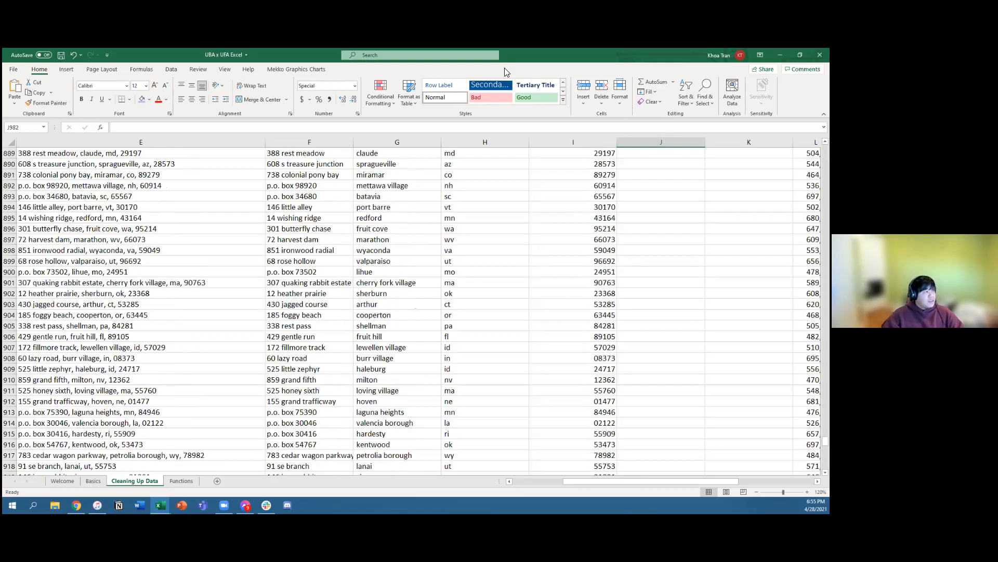
{"action": "scroll", "coordinate": [416, 309], "scroll_direction": "up", "scroll_amount": 20}
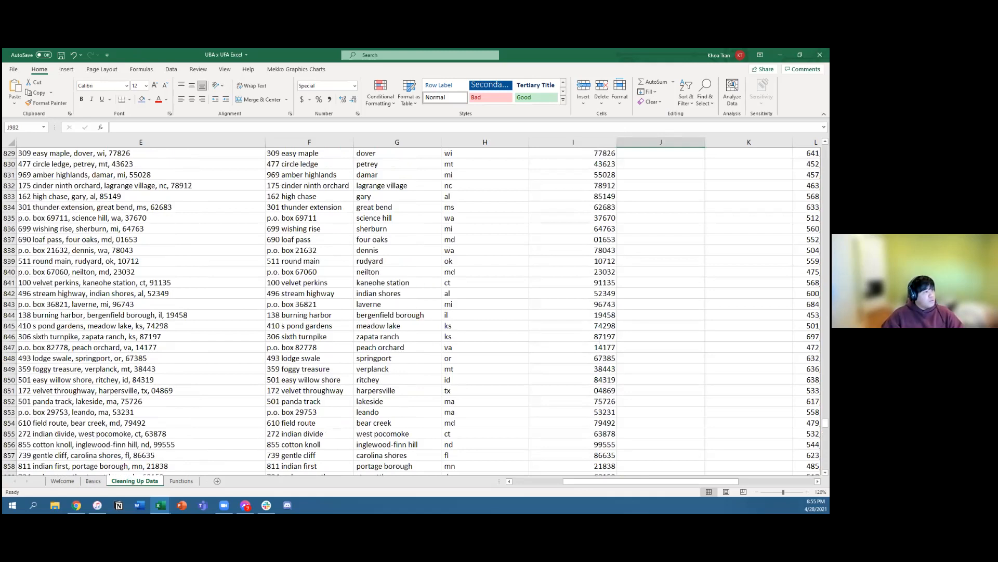
{"action": "scroll", "coordinate": [620, 103], "scroll_direction": "up", "scroll_amount": 5}
Step: Review the Number, Currency, Time and Special categories in Format Cells for the ZIP values and leave without applying changes
{"action": "left_click", "coordinate": [592, 208]}
{"action": "key", "text": "ctrl+shift+Down"}
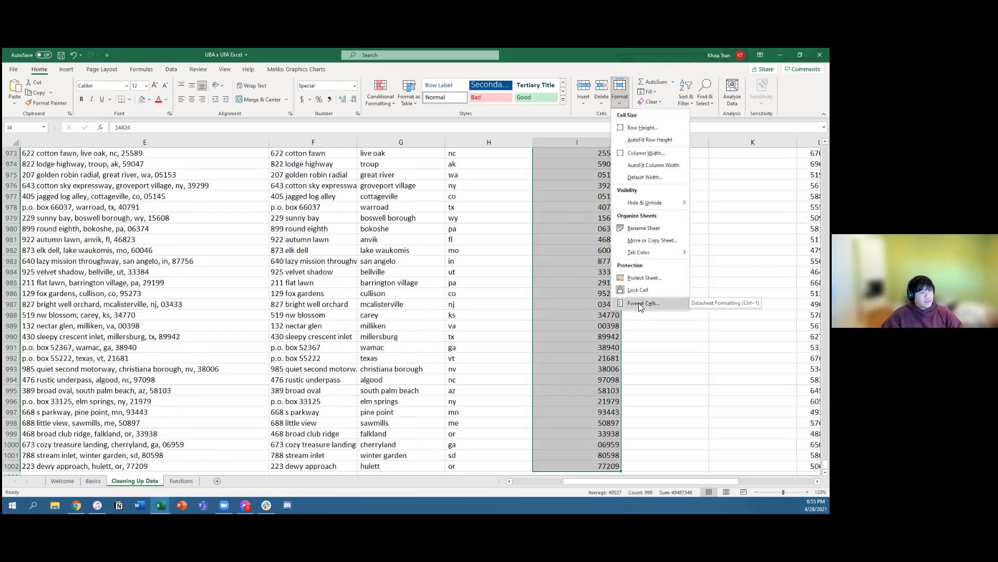
{"action": "left_click", "coordinate": [638, 302]}
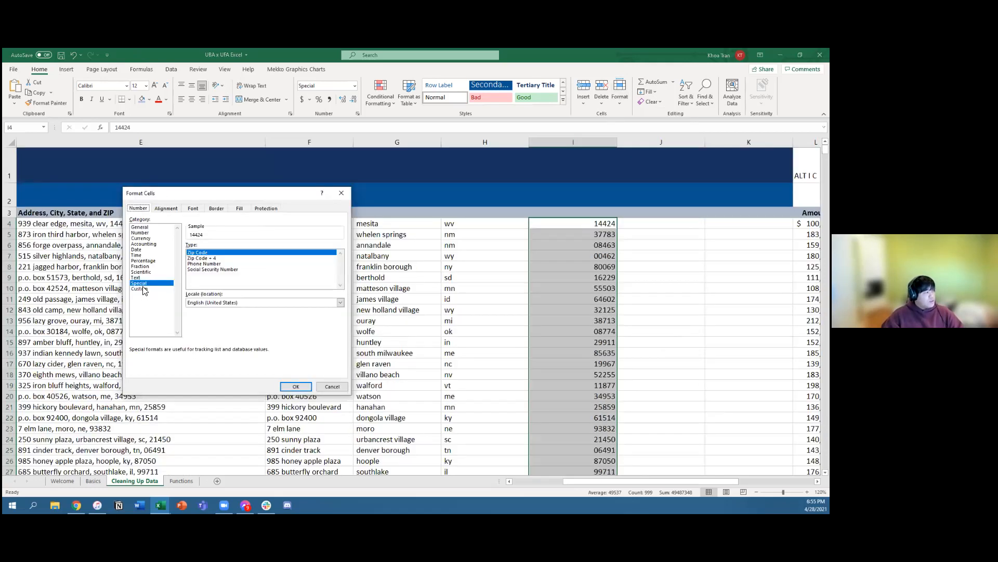
{"action": "left_click", "coordinate": [140, 232]}
{"action": "left_click", "coordinate": [141, 238]}
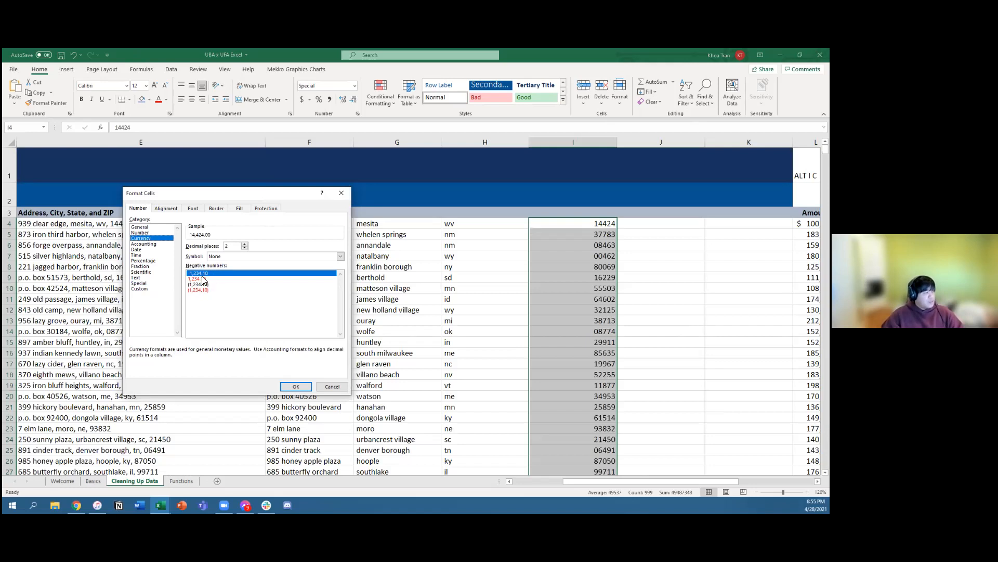
{"action": "left_click", "coordinate": [147, 255]}
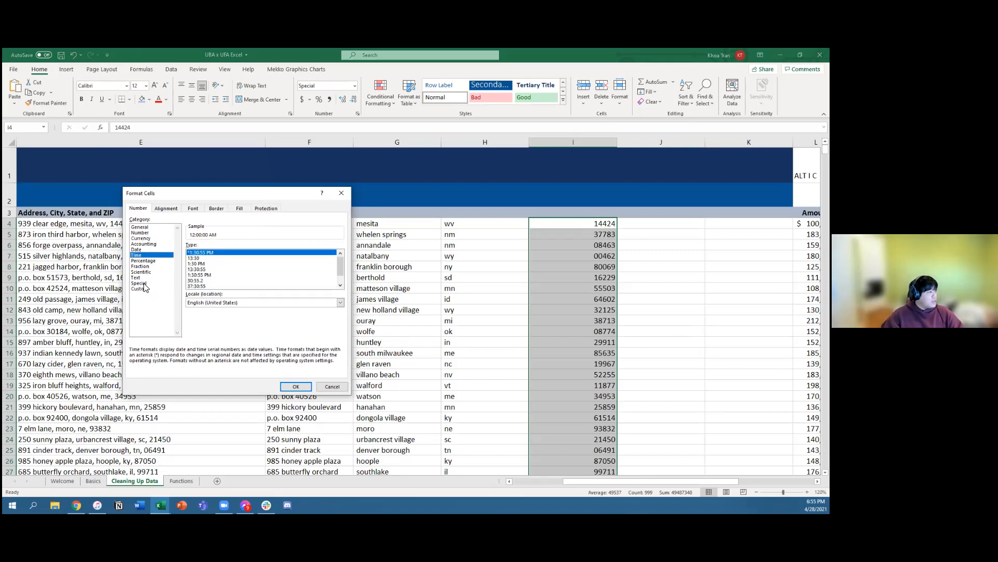
{"action": "left_click", "coordinate": [139, 283]}
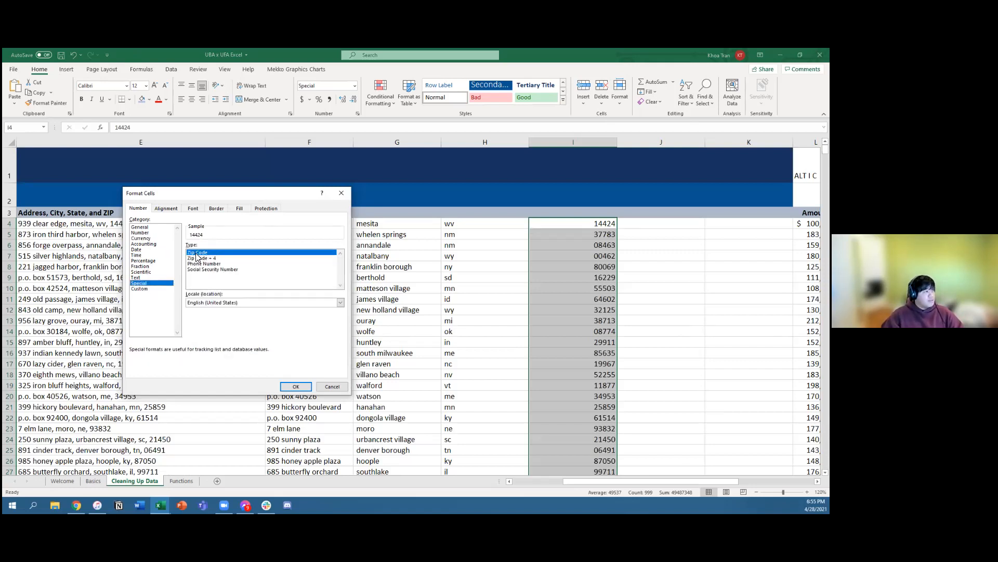
{"action": "left_click", "coordinate": [323, 387]}
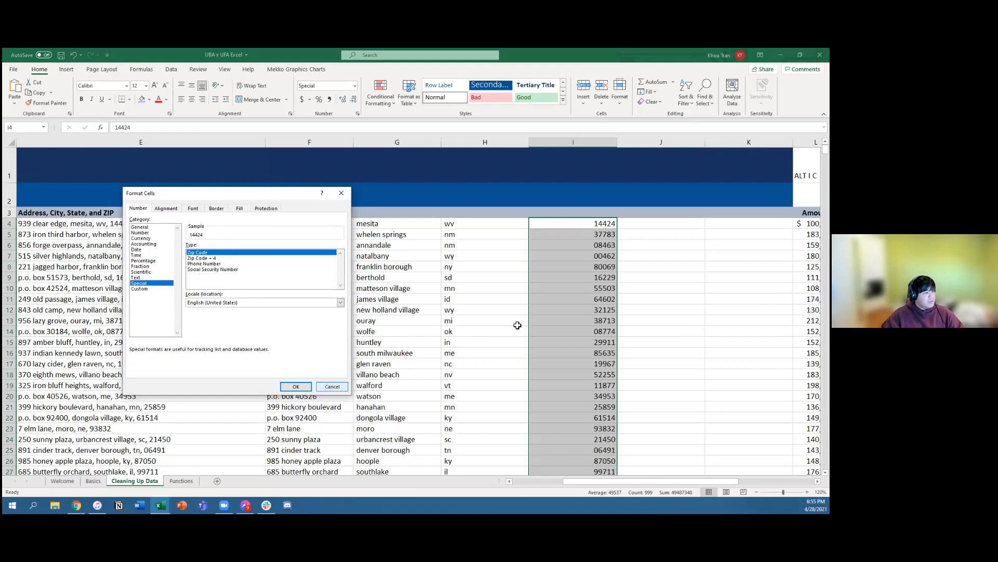
{"action": "left_click", "coordinate": [639, 277]}
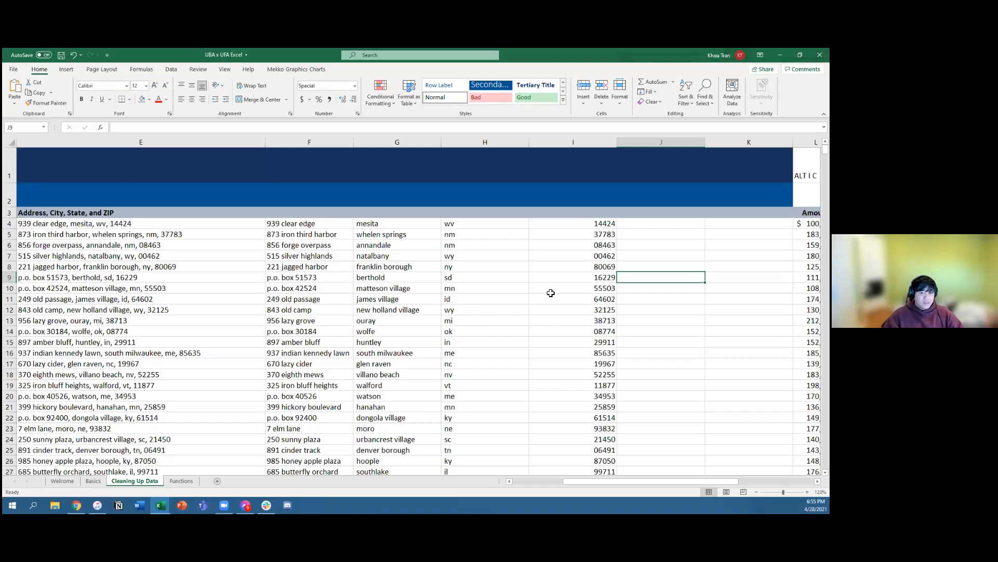
Step: Look across row 4 from the ZIP code back to the street address, including the blank cell J4
{"action": "left_click", "coordinate": [576, 232]}
{"action": "left_click", "coordinate": [532, 224]}
{"action": "left_click", "coordinate": [463, 223]}
{"action": "left_click", "coordinate": [382, 223]}
{"action": "left_click", "coordinate": [308, 223]}
{"action": "left_click", "coordinate": [647, 225]}
{"action": "left_click", "coordinate": [299, 224]}
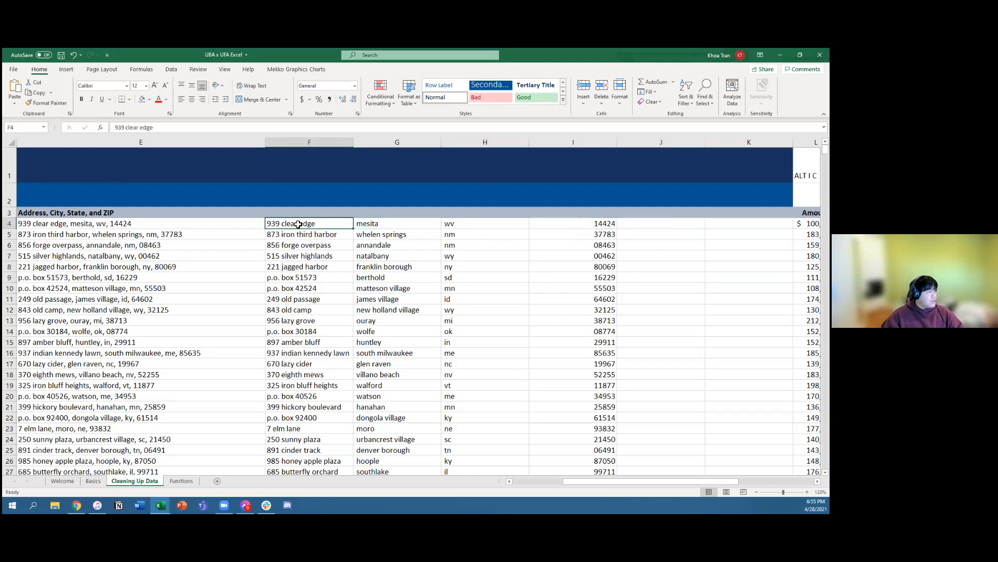
Step: Enter the formula =PROPER(F4) in J4 to capitalize the first street address
{"action": "key", "text": "Right"}
{"action": "key", "text": "Right"}
{"action": "key", "text": "Right"}
{"action": "key", "text": "Right"}
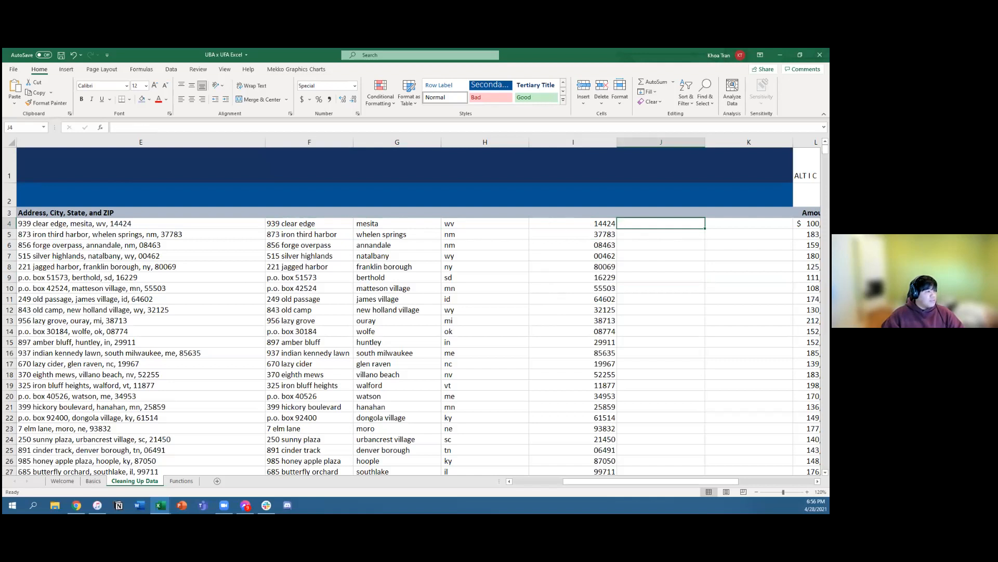
{"action": "type", "text": "=PROPER"}
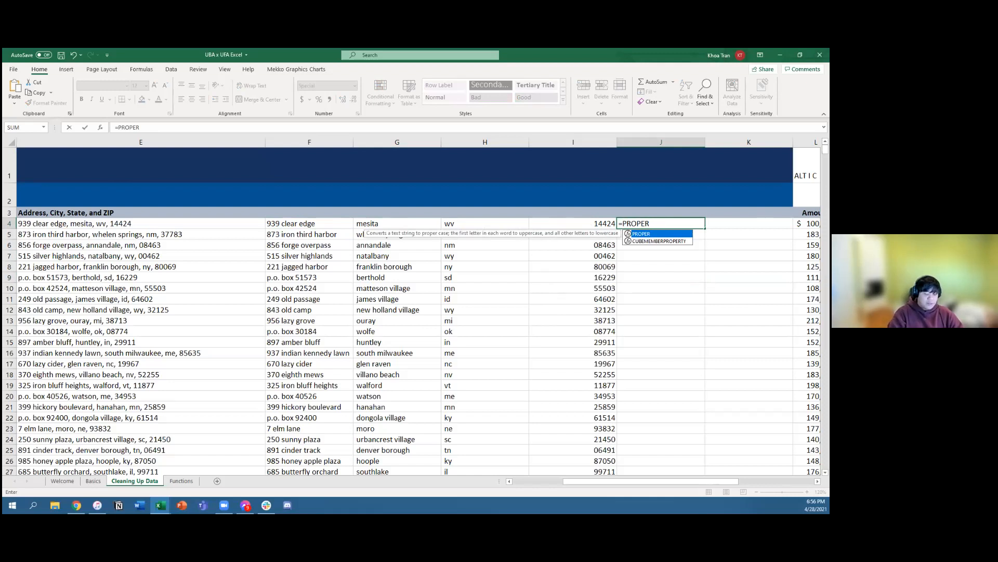
{"action": "type", "text": "("}
{"action": "key", "text": "Left"}
{"action": "key", "text": "Left"}
{"action": "key", "text": "Left"}
{"action": "key", "text": "Left"}
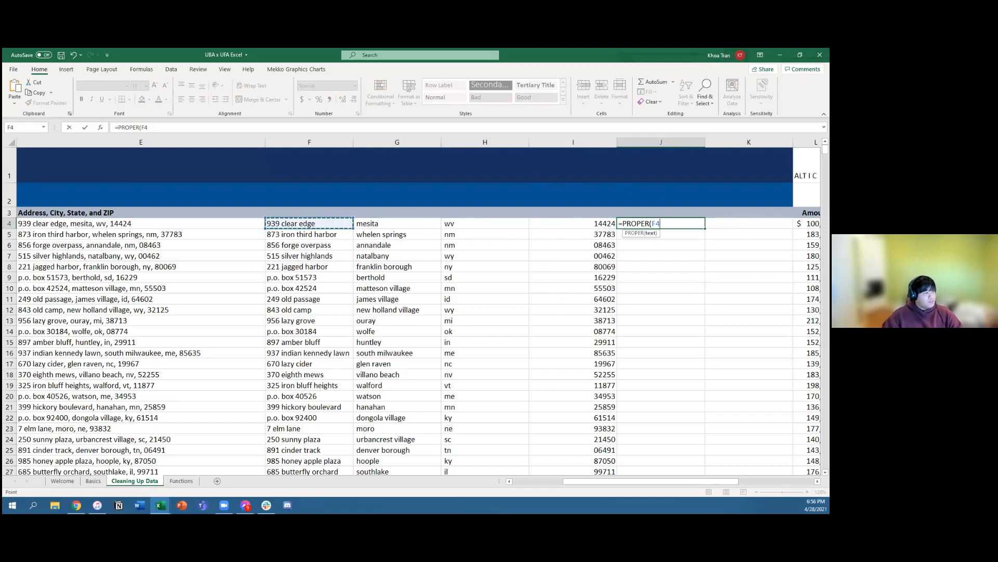
{"action": "type", "text": ")"}
{"action": "key", "text": "Return"}
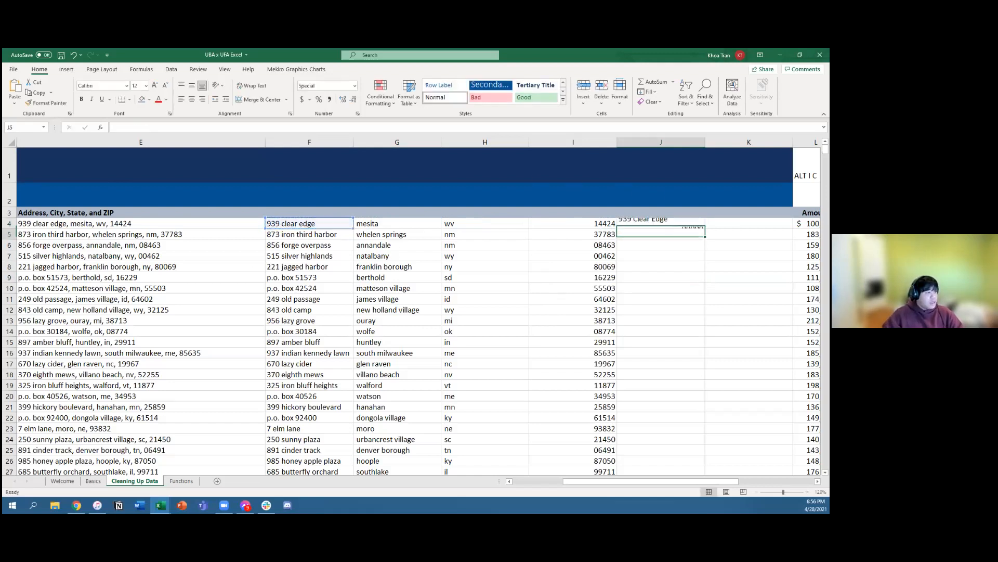
Step: Examine the PROPER result in J4 and the unfilled rows below it in column J
{"action": "left_click", "coordinate": [633, 224]}
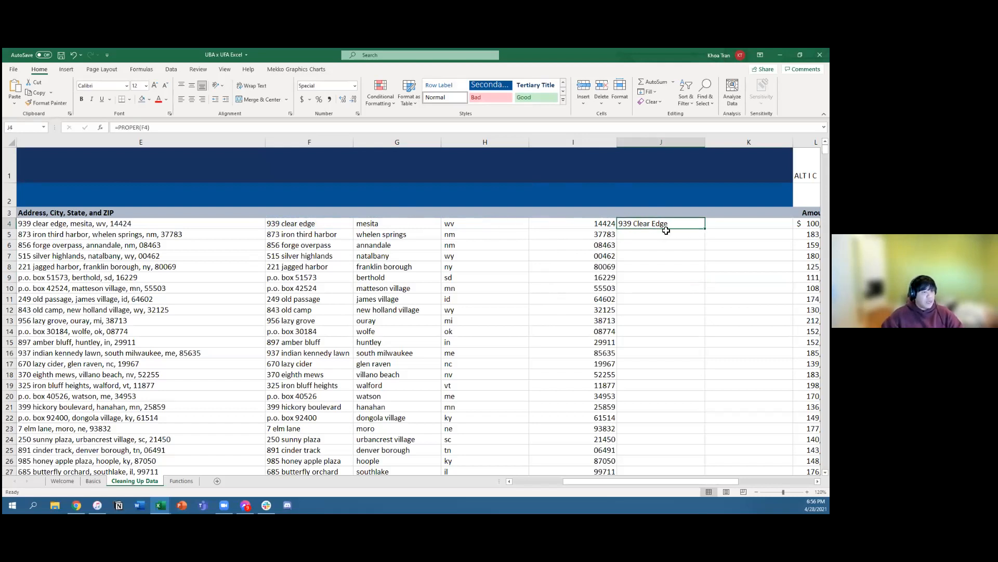
{"action": "key", "text": "Left"}
{"action": "key", "text": "Right"}
{"action": "key", "text": "Down"}
{"action": "key", "text": "Down"}
{"action": "key", "text": "Down"}
{"action": "key", "text": "Down"}
{"action": "key", "text": "Down"}
{"action": "key", "text": "Up"}
{"action": "key", "text": "Up"}
{"action": "key", "text": "Up"}
{"action": "key", "text": "Up"}
{"action": "key", "text": "Up"}
{"action": "scroll", "coordinate": [657, 231], "scroll_direction": "down", "scroll_amount": 2}
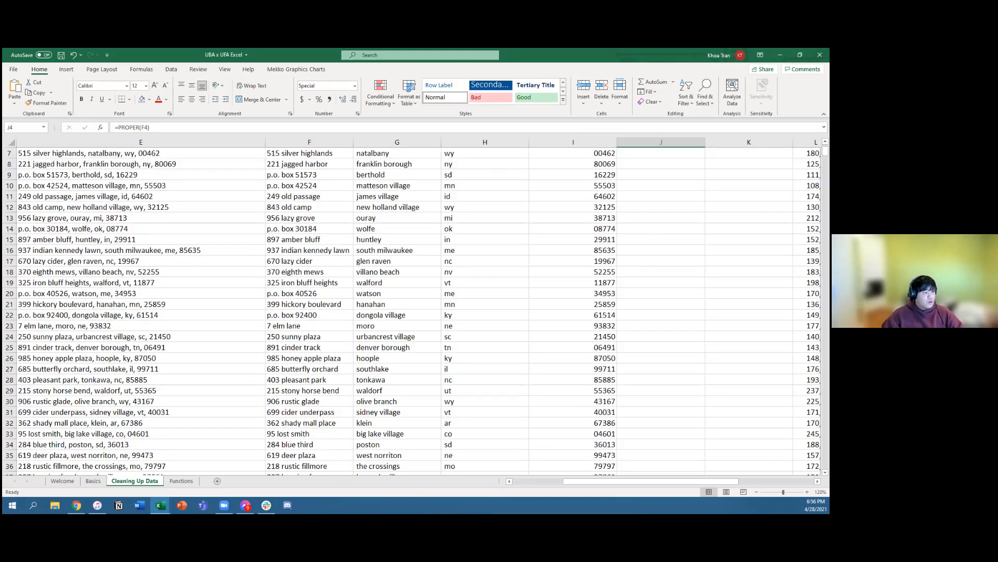
{"action": "scroll", "coordinate": [589, 305], "scroll_direction": "down", "scroll_amount": 1}
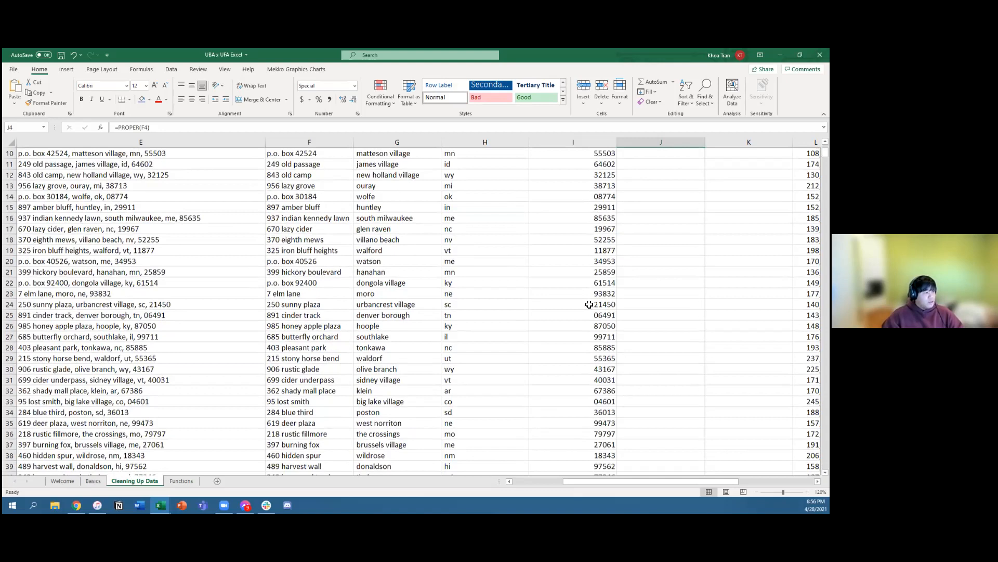
{"action": "scroll", "coordinate": [585, 155], "scroll_direction": "down", "scroll_amount": 4}
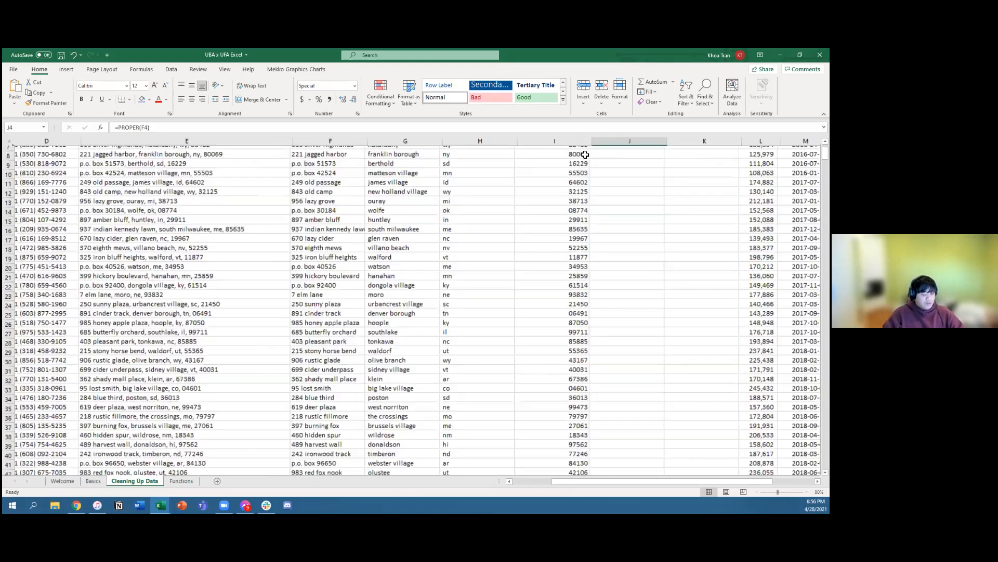
{"action": "scroll", "coordinate": [585, 154], "scroll_direction": "down", "scroll_amount": 2}
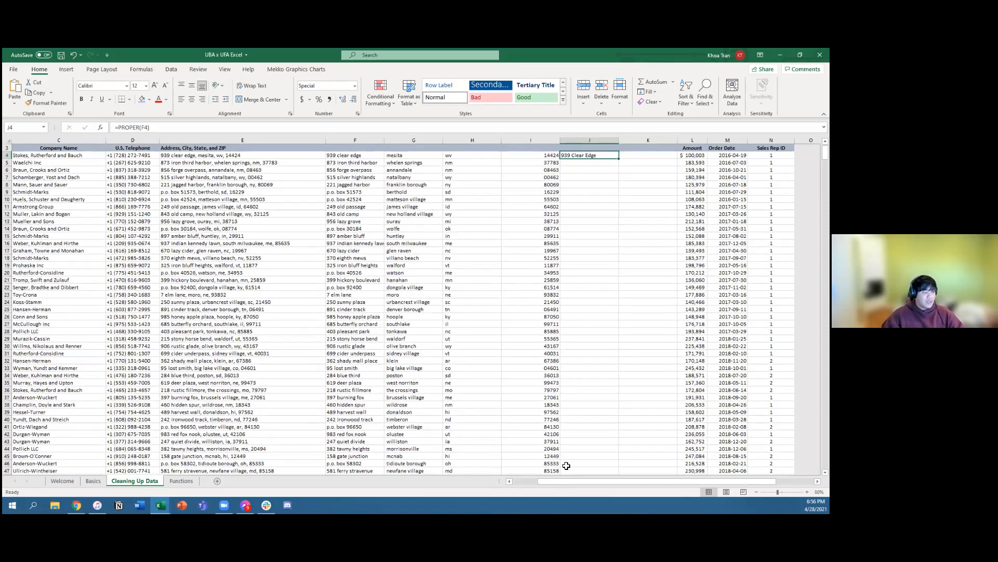
{"action": "scroll", "coordinate": [587, 468], "scroll_direction": "down", "scroll_amount": 1}
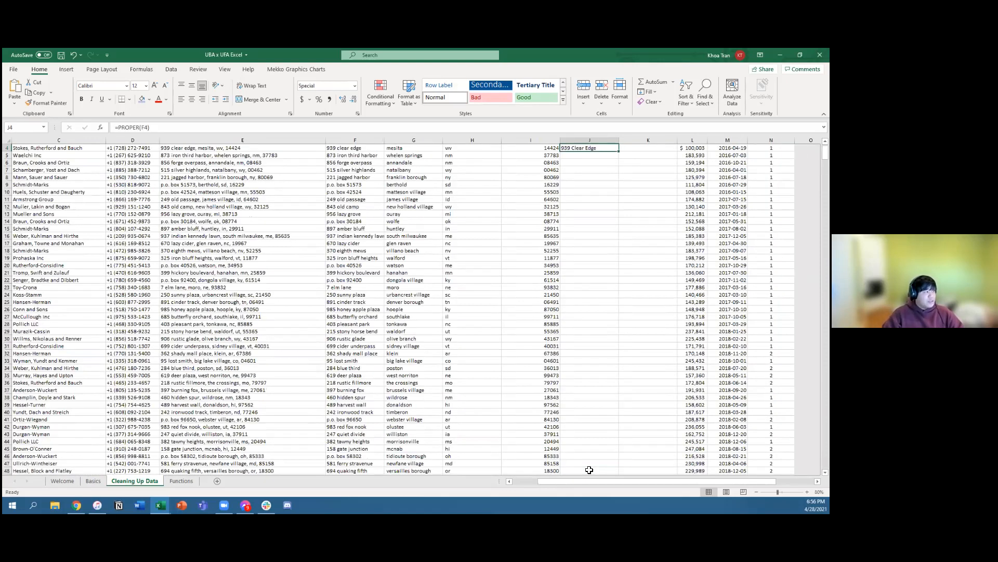
{"action": "key", "text": "Up"}
{"action": "key", "text": "Up"}
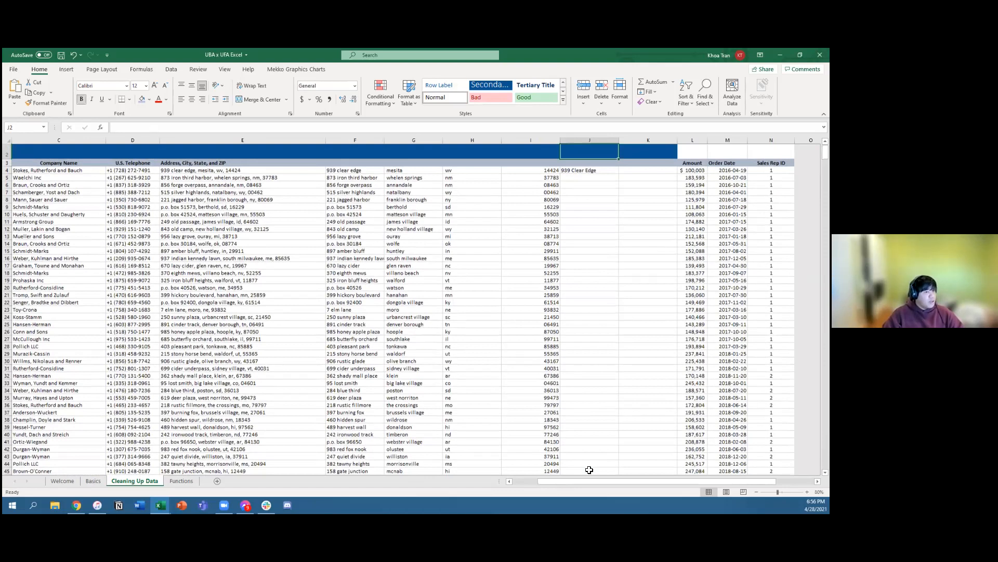
{"action": "scroll", "coordinate": [589, 470], "scroll_direction": "up", "scroll_amount": 1}
{"action": "key", "text": "Down"}
{"action": "key", "text": "Down"}
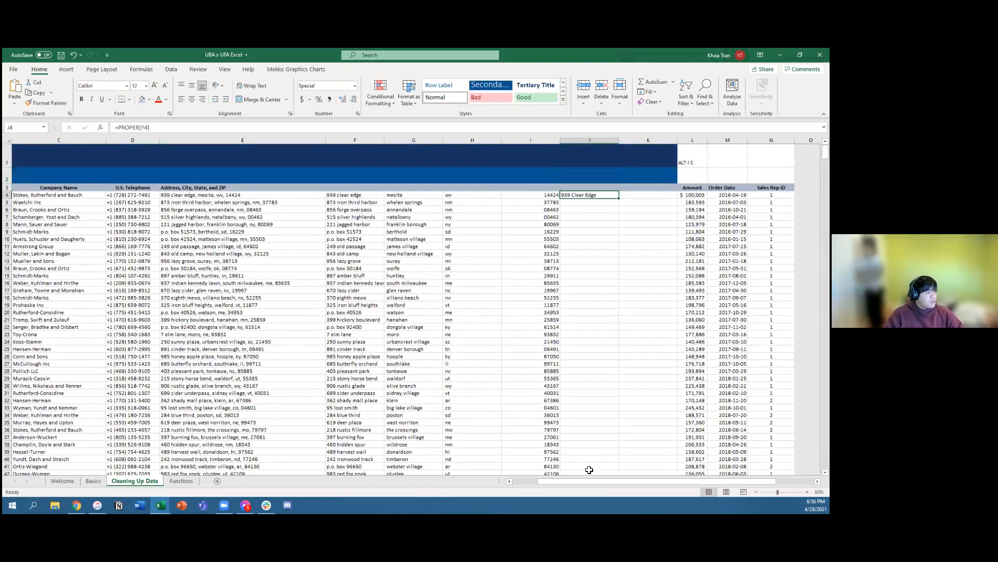
Step: Copy the PROPER formula from J4 down column J to the last data row, 1002
{"action": "key", "text": "Left"}
{"action": "key", "text": "ctrl+Down"}
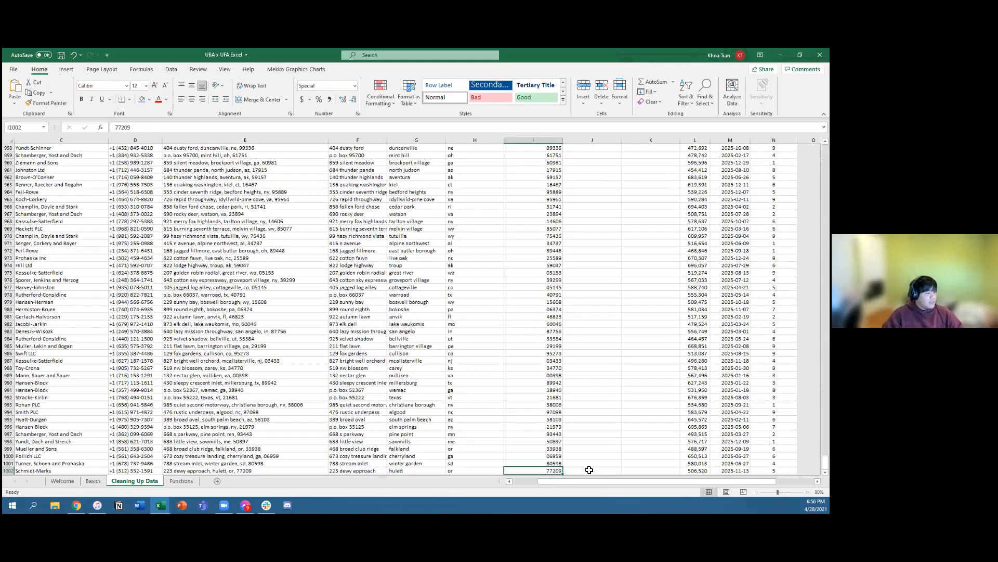
{"action": "key", "text": "Right"}
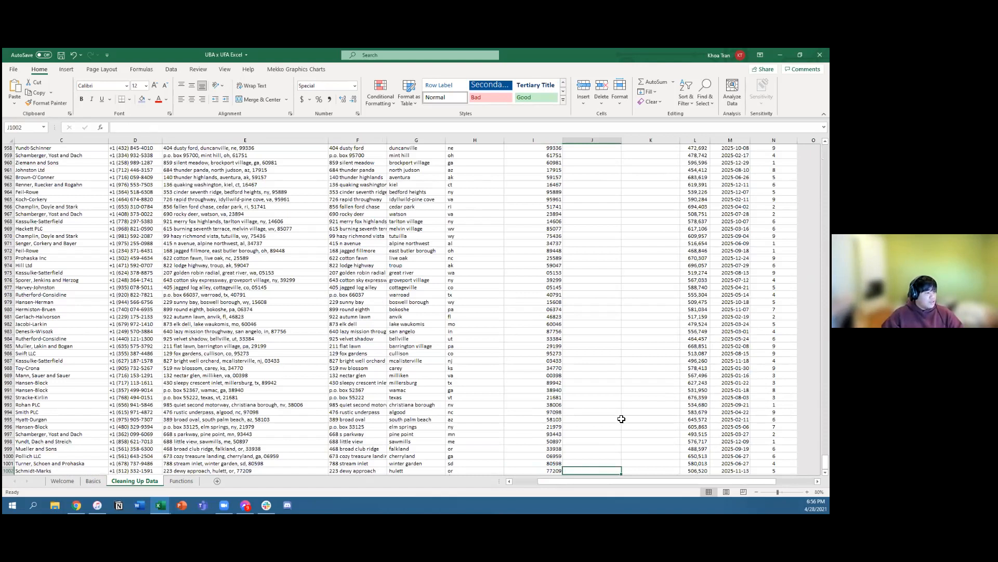
{"action": "scroll", "coordinate": [621, 418], "scroll_direction": "down", "scroll_amount": 3}
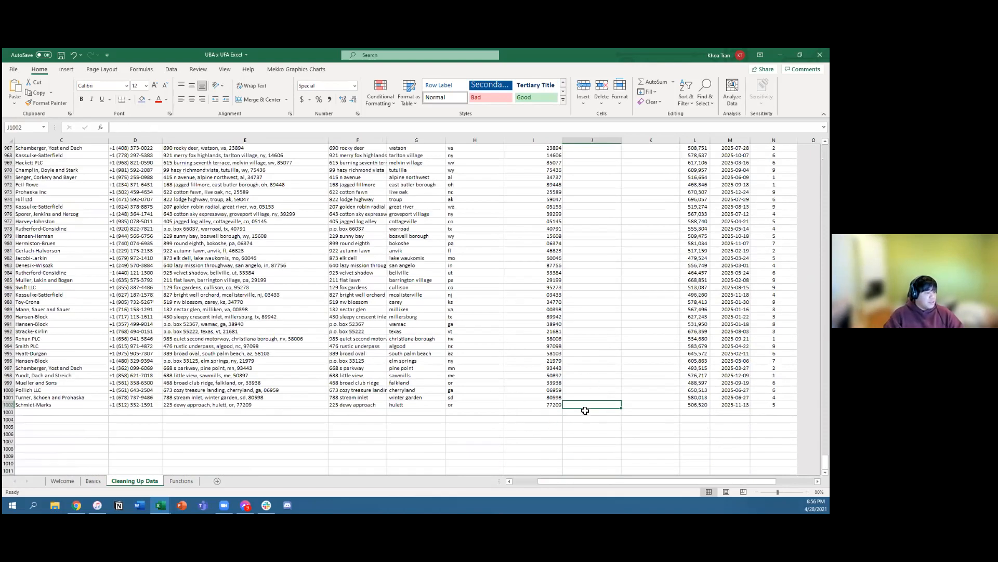
{"action": "key", "text": "ctrl+shift+Up"}
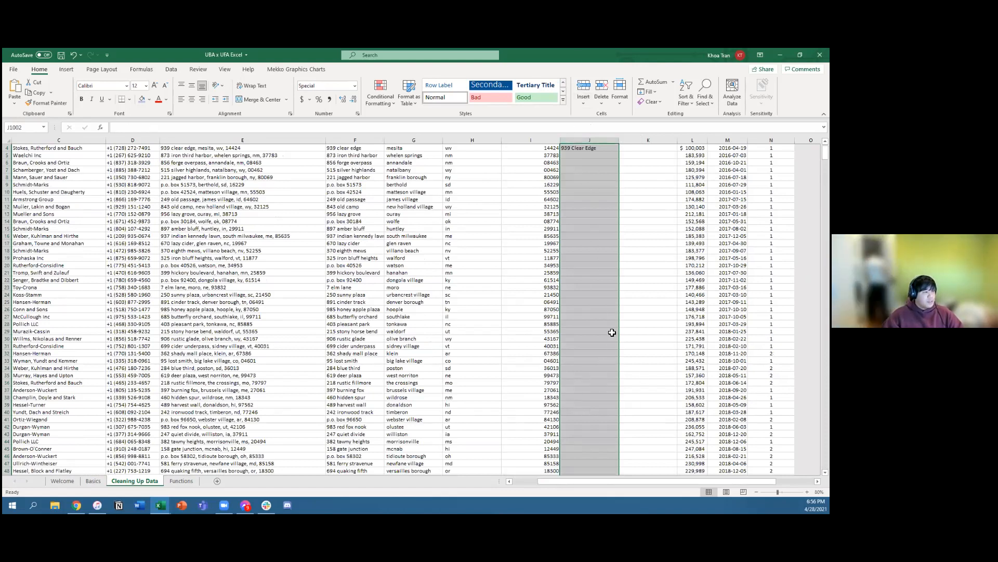
{"action": "left_click", "coordinate": [632, 243]}
{"action": "left_click_drag", "start_coordinate": [601, 149], "coordinate": [603, 432]}
{"action": "key", "text": "ctrl+v"}
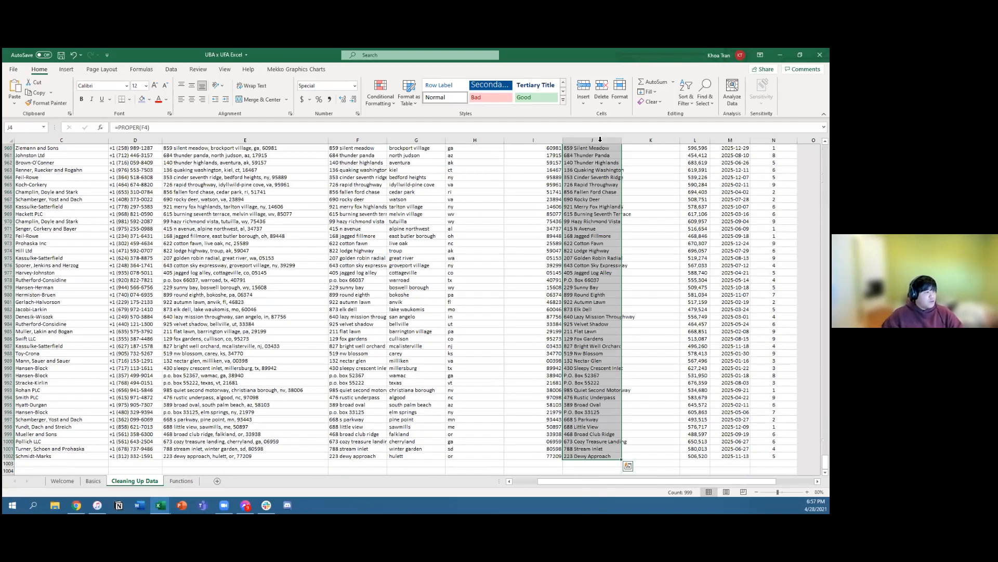
Step: Compare the original street addresses in column F with the PROPER formulas in column J, from the last rows back up to row 4
{"action": "left_click", "coordinate": [364, 325]}
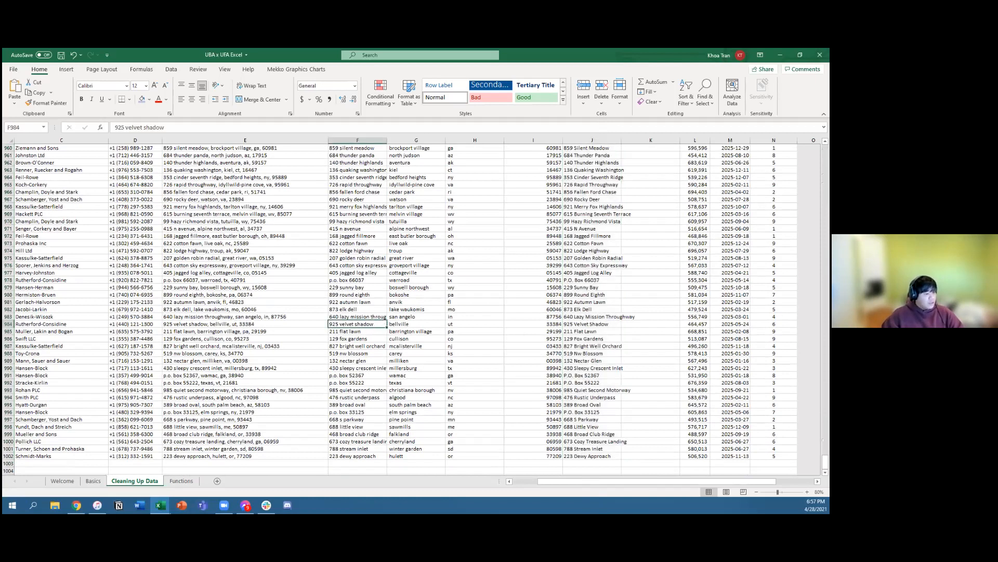
{"action": "scroll", "coordinate": [320, 328], "scroll_direction": "up", "scroll_amount": 1, "text": "ctrl"}
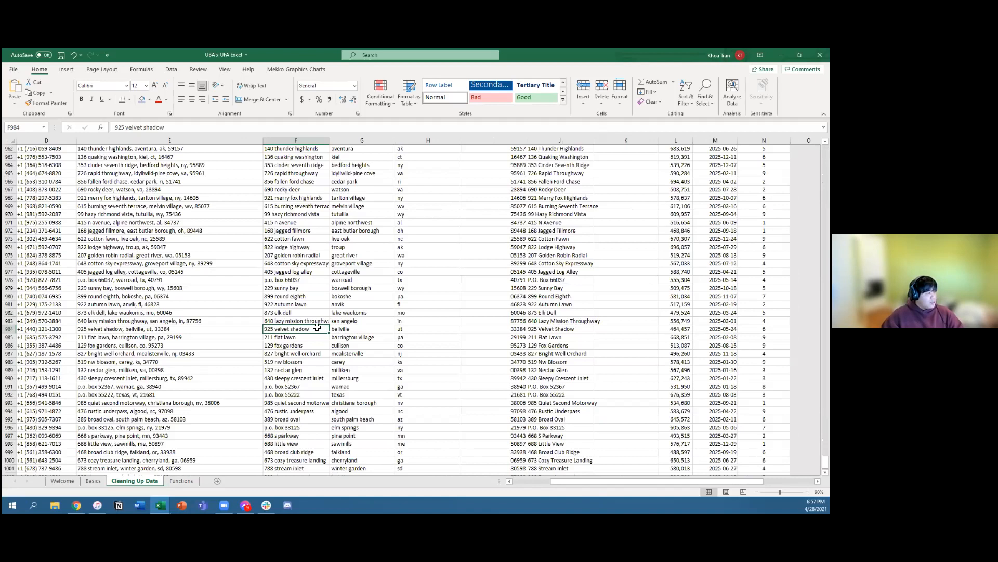
{"action": "left_click_drag", "start_coordinate": [317, 329], "coordinate": [513, 335]}
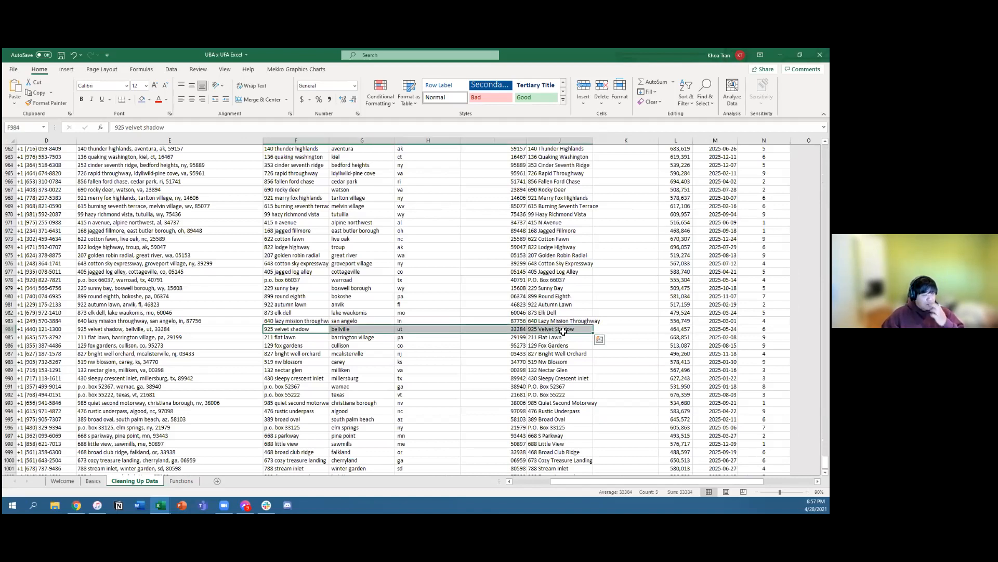
{"action": "left_click", "coordinate": [554, 312]}
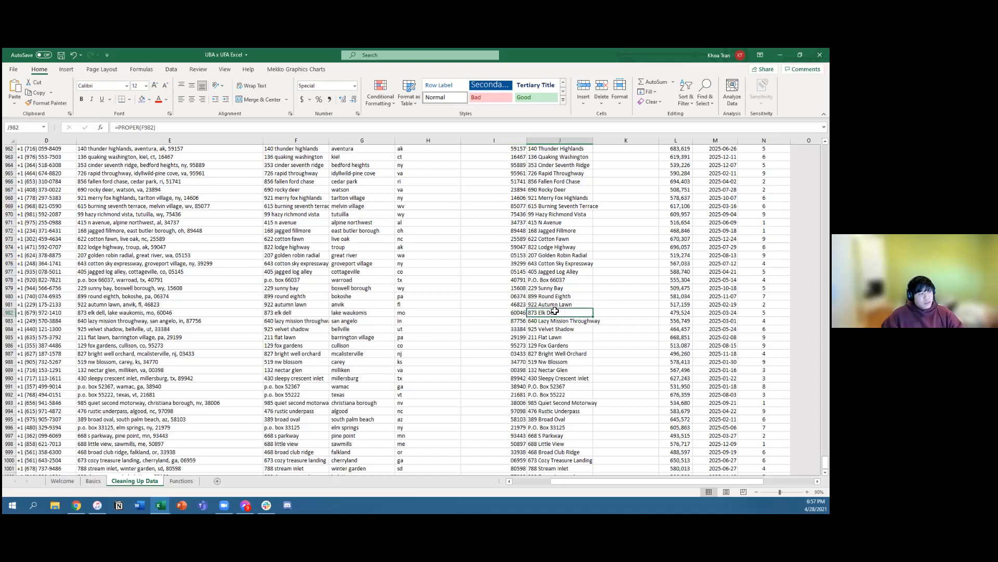
{"action": "scroll", "coordinate": [555, 311], "scroll_direction": "up", "scroll_amount": 3}
{"action": "scroll", "coordinate": [555, 310], "scroll_direction": "up", "scroll_amount": 20}
{"action": "scroll", "coordinate": [555, 310], "scroll_direction": "up", "scroll_amount": 20}
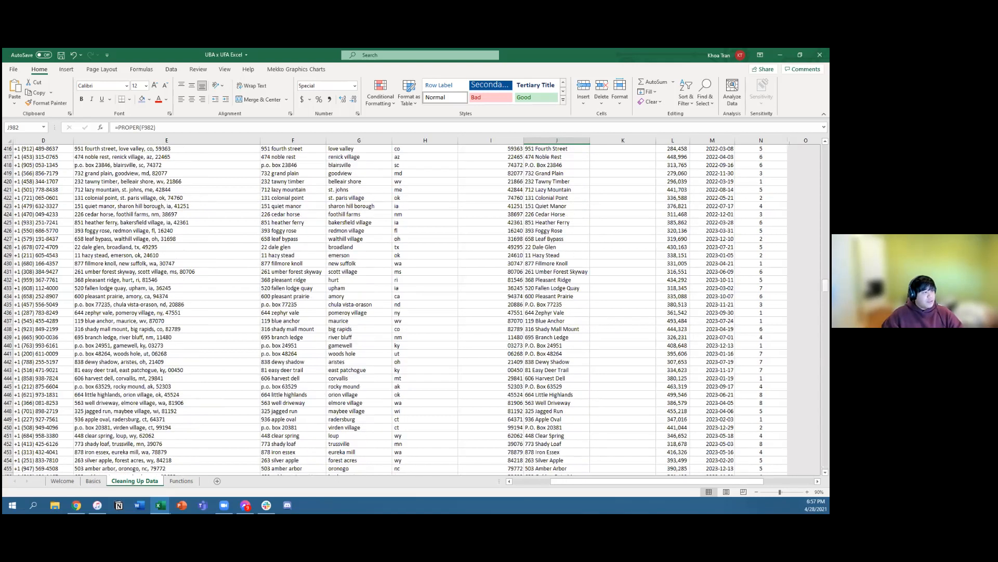
{"action": "scroll", "coordinate": [555, 311], "scroll_direction": "up", "scroll_amount": 20}
{"action": "scroll", "coordinate": [577, 203], "scroll_direction": "up", "scroll_amount": 3}
{"action": "left_click", "coordinate": [546, 202]}
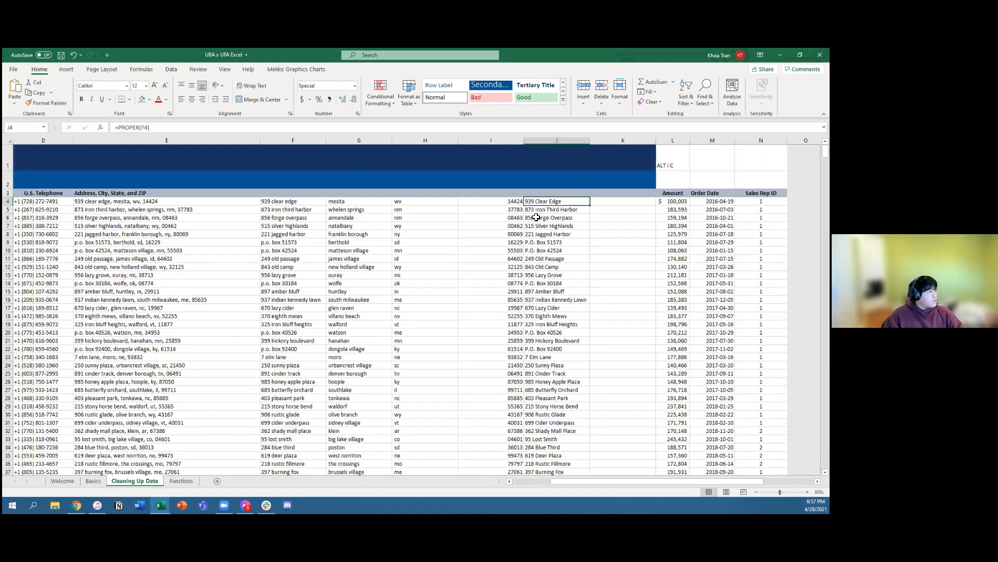
{"action": "left_click", "coordinate": [291, 201]}
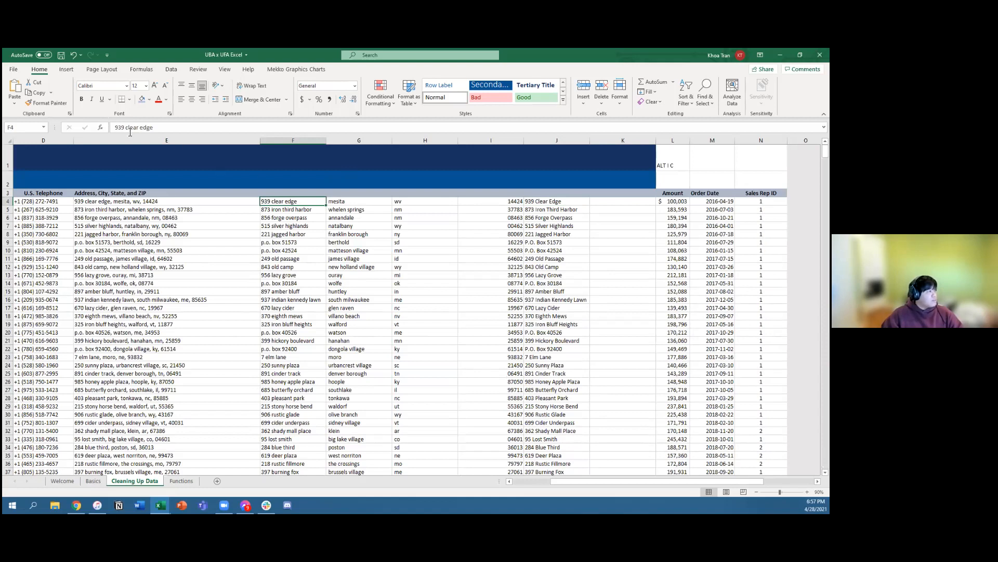
{"action": "left_click", "coordinate": [564, 202]}
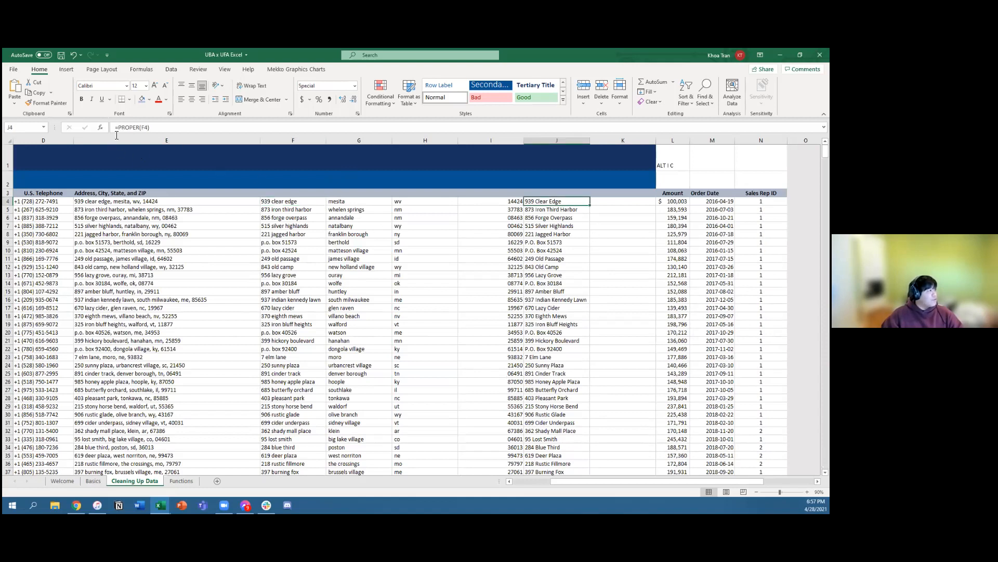
{"action": "left_click", "coordinate": [558, 210]}
{"action": "left_click", "coordinate": [566, 203]}
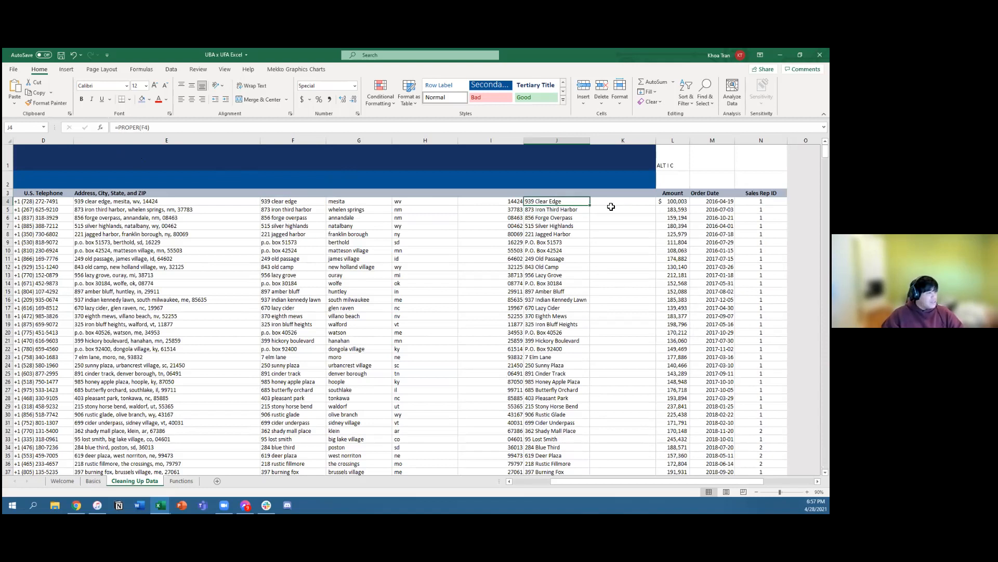
Step: Insert two blank columns before the Amount column
{"action": "left_click", "coordinate": [670, 193]}
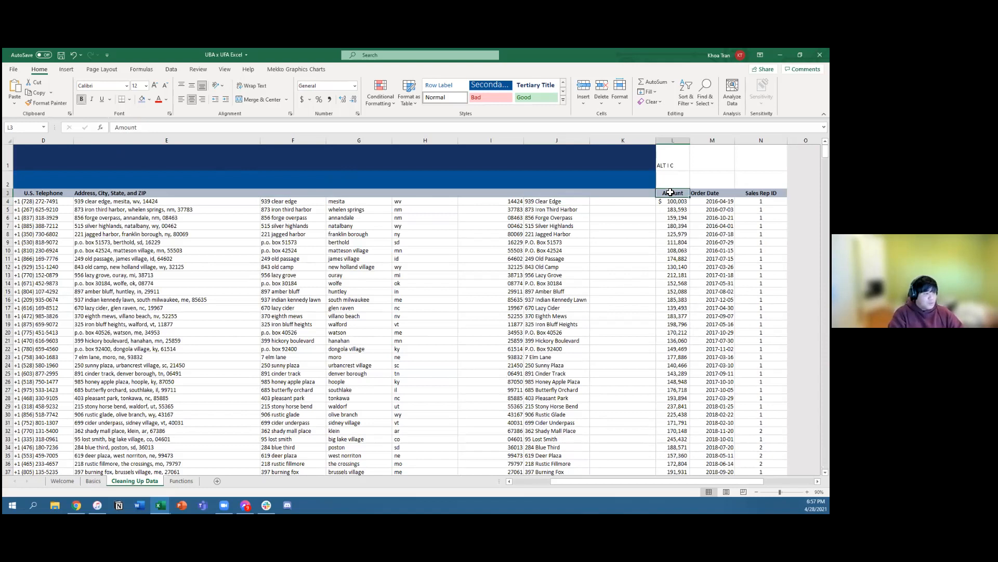
{"action": "key", "text": "alt+i"}
{"action": "key", "text": "c"}
{"action": "key", "text": "alt+i"}
{"action": "key", "text": "c"}
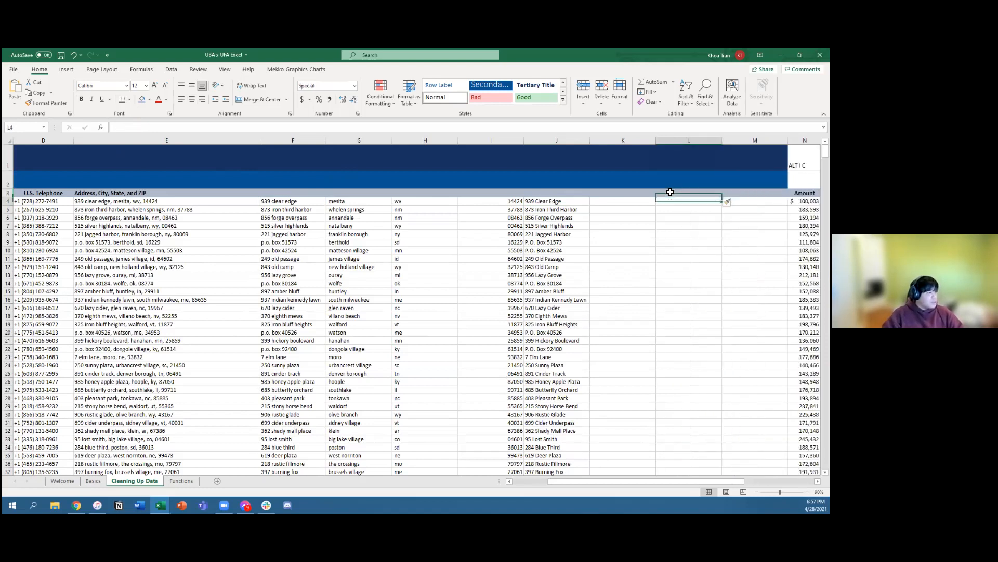
Step: Enter the formula =PROPER(TRIM(G4)) in K4 to trim and capitalize the first city name
{"action": "left_click", "coordinate": [623, 202]}
{"action": "left_click", "coordinate": [351, 203]}
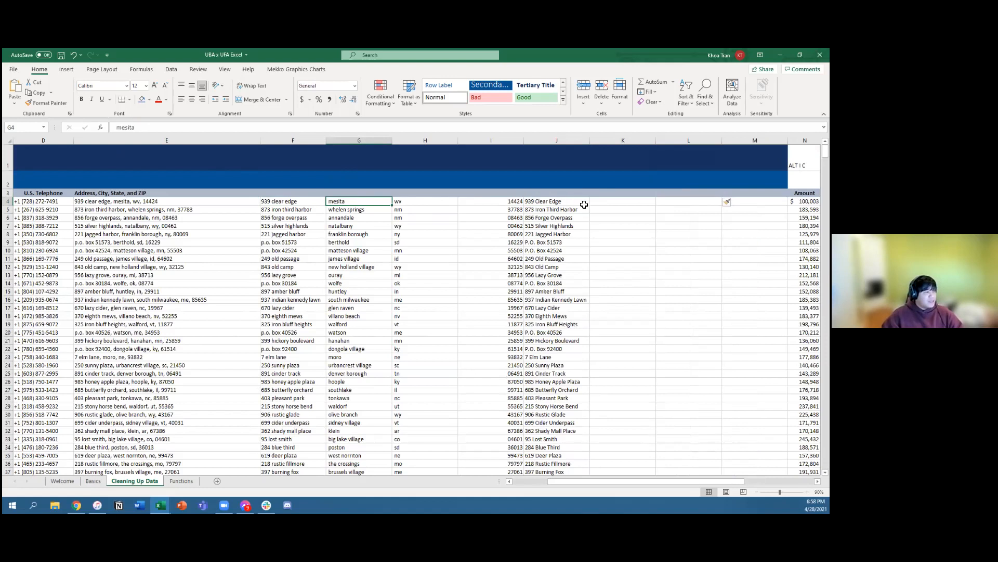
{"action": "left_click", "coordinate": [616, 204]}
{"action": "type", "text": "="}
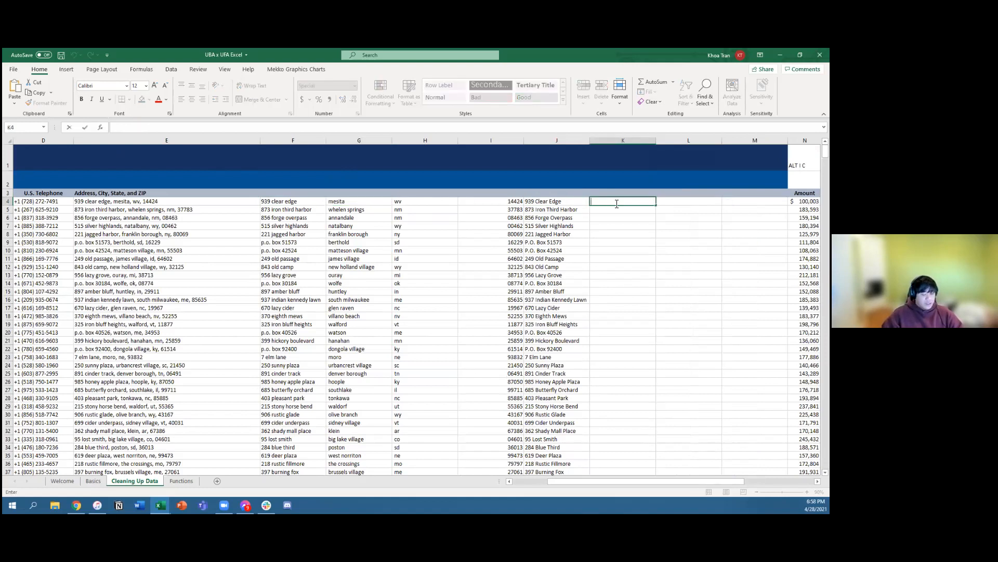
{"action": "type", "text": "PROPER"}
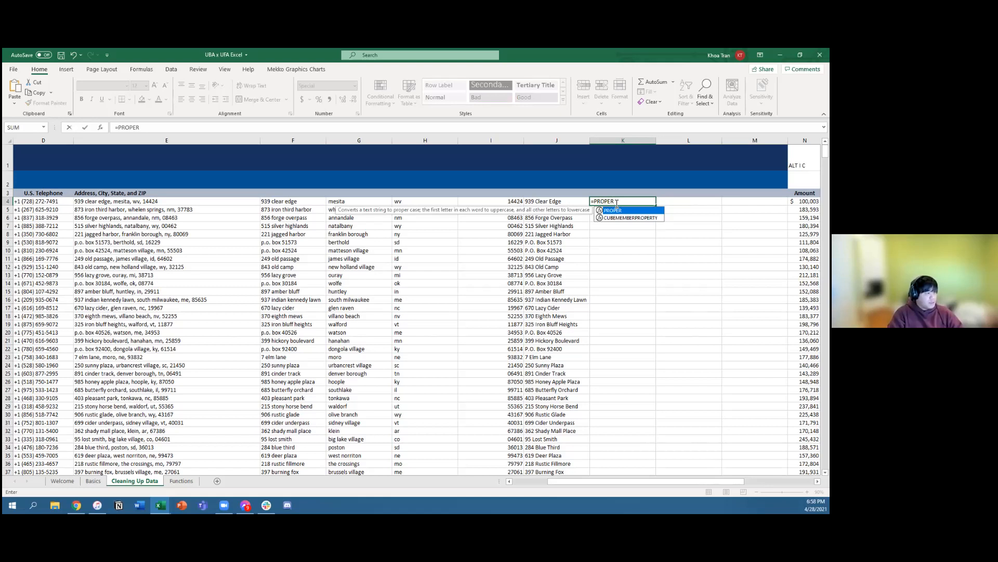
{"action": "type", "text": "(TRIM"}
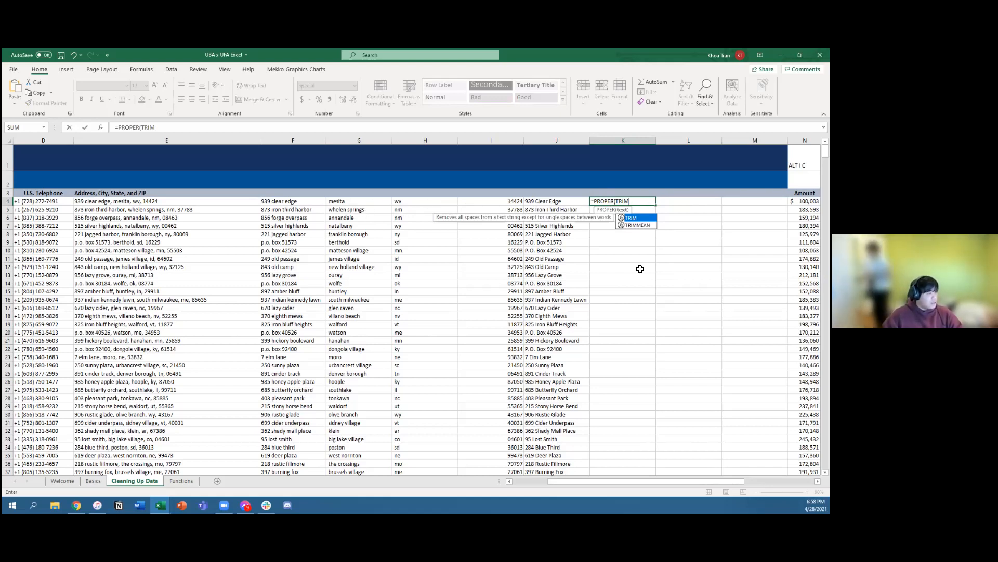
{"action": "type", "text": "("}
{"action": "key", "text": "Left"}
{"action": "key", "text": "Left"}
{"action": "key", "text": "Left"}
{"action": "key", "text": "Left"}
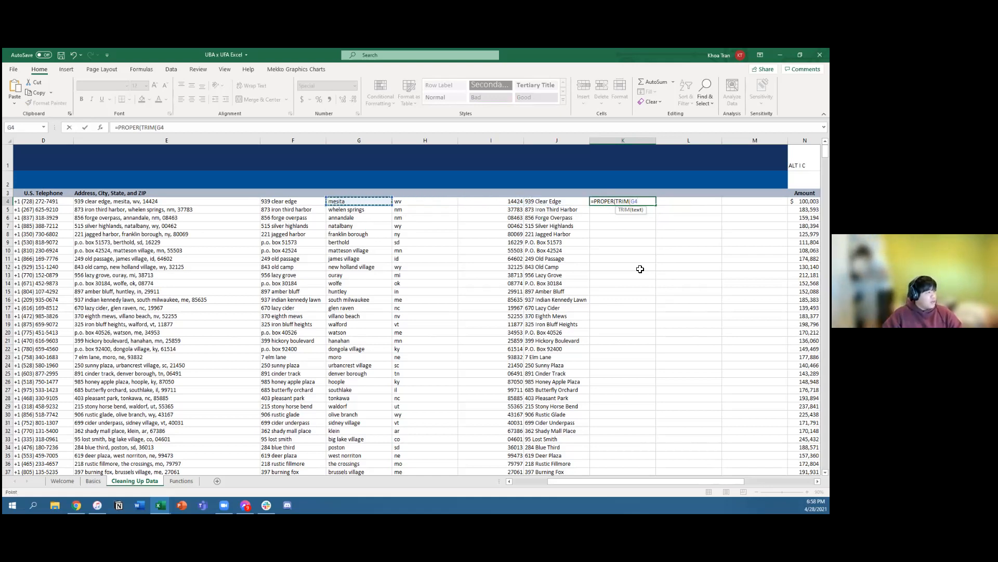
{"action": "type", "text": "))"}
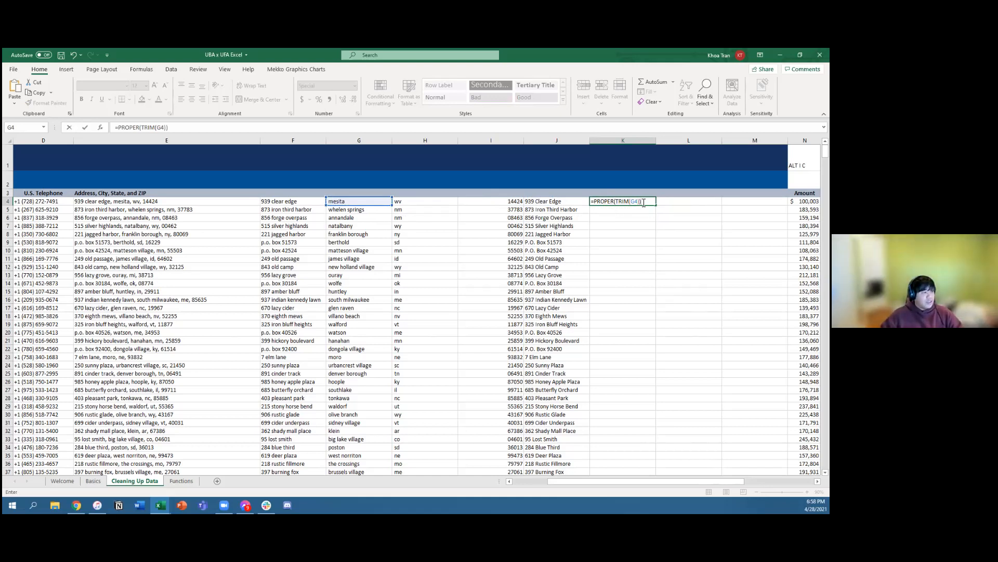
{"action": "key", "text": "Return"}
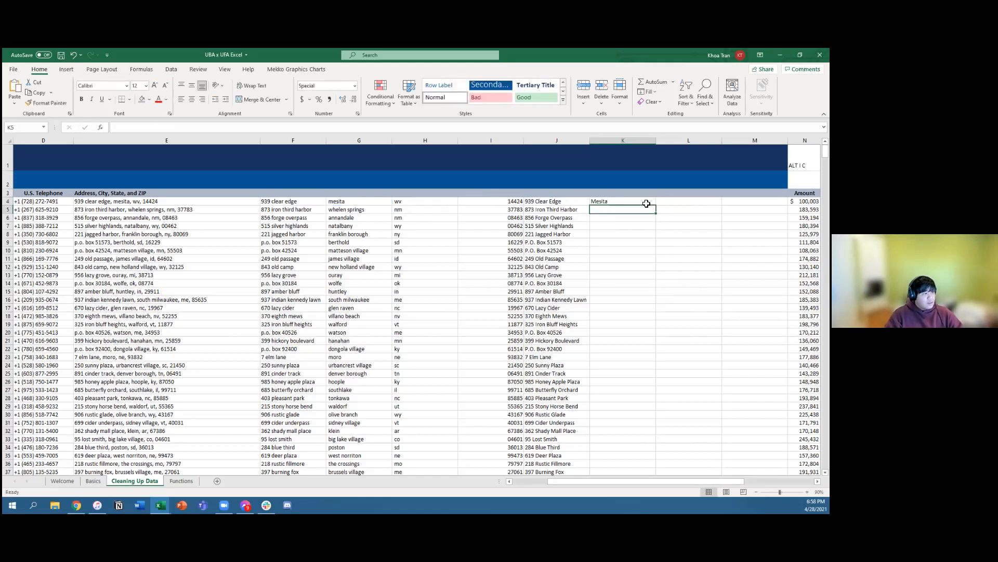
Step: Copy the PROPER and TRIM formula from K4 down column K to the last data row, 1002
{"action": "key", "text": "Up"}
{"action": "key", "text": "Left"}
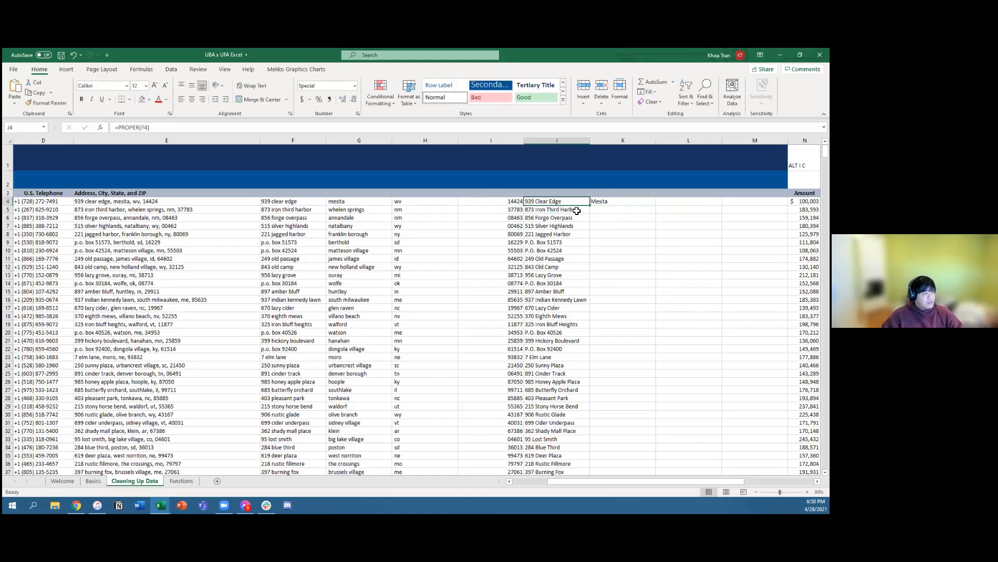
{"action": "key", "text": "ctrl+Down"}
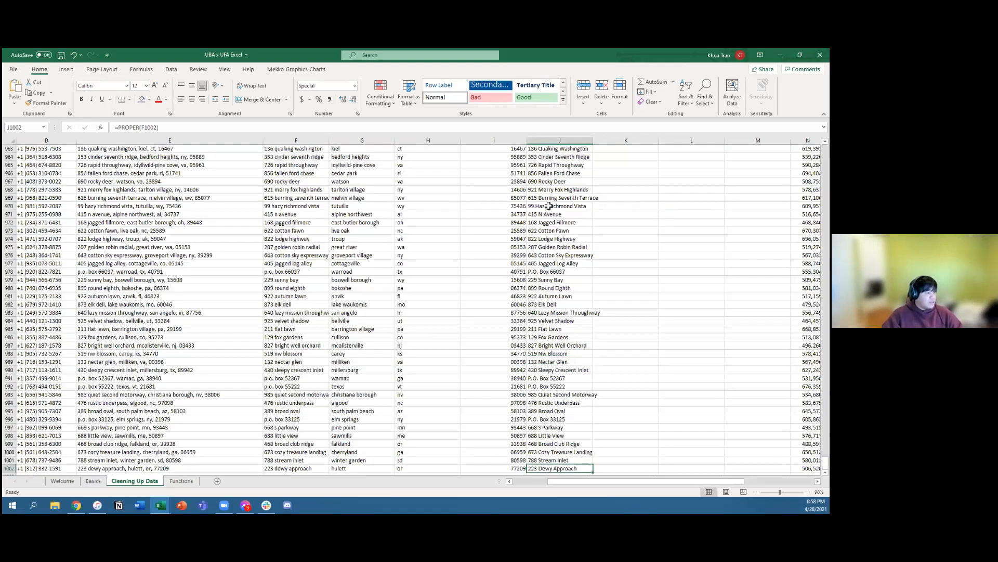
{"action": "key", "text": "Right"}
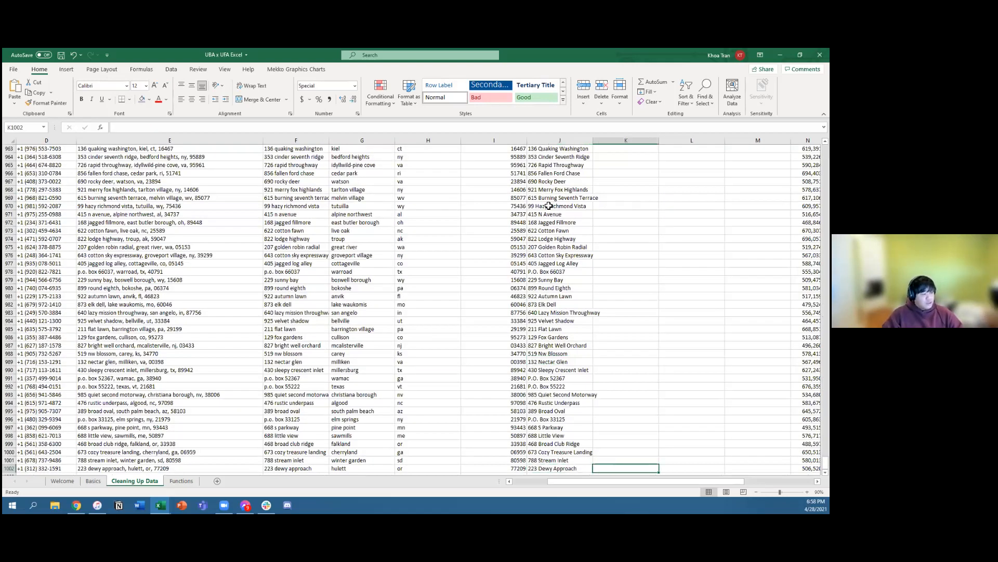
{"action": "key", "text": "ctrl+shift+Up"}
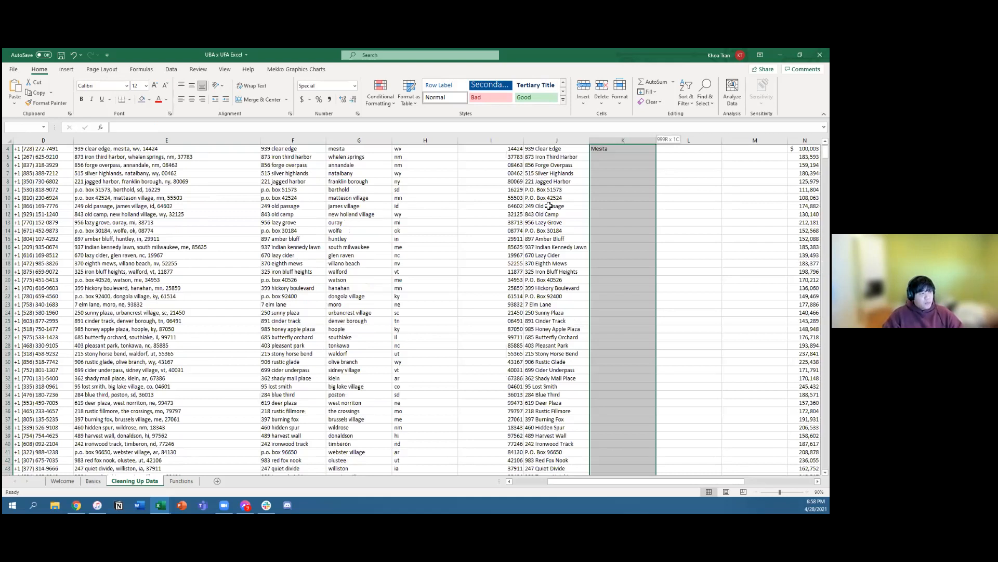
{"action": "key", "text": "ctrl+d"}
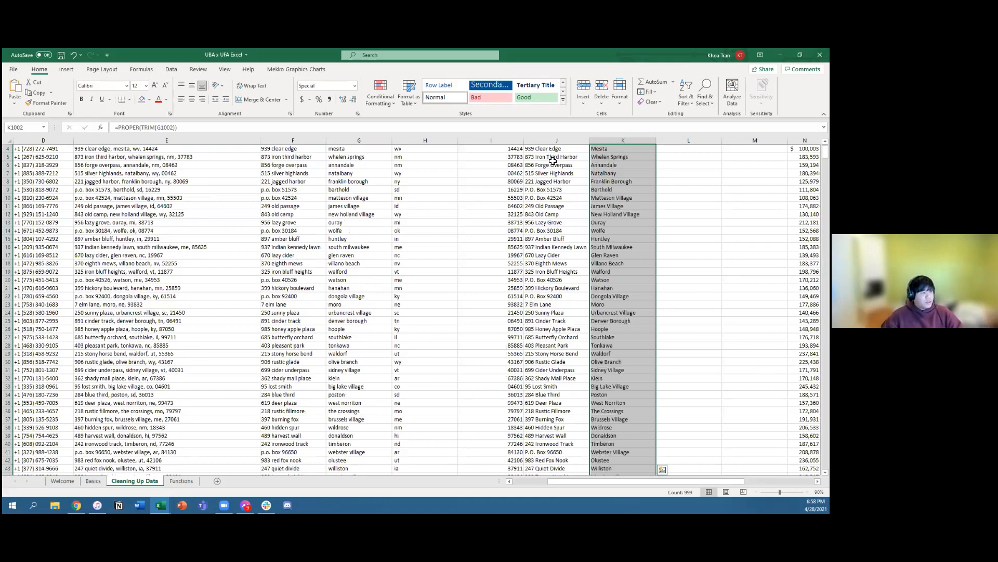
Step: Compare the original city names in column G with the trimmed and capitalized names in column K, starting at row 4
{"action": "scroll", "coordinate": [593, 216], "scroll_direction": "up", "scroll_amount": 1}
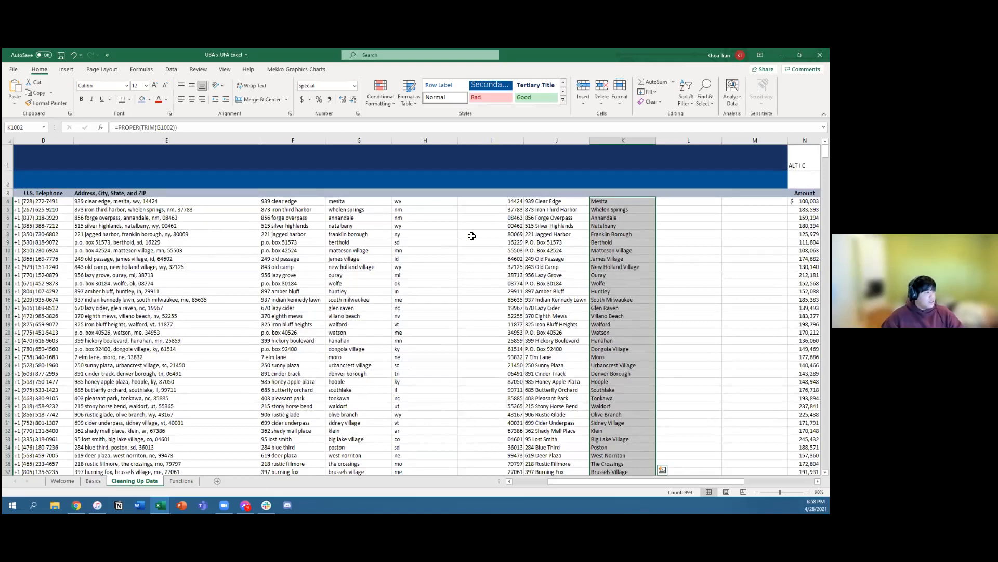
{"action": "key", "text": "ctrl+Up"}
{"action": "key", "text": "Left"}
{"action": "key", "text": "Right"}
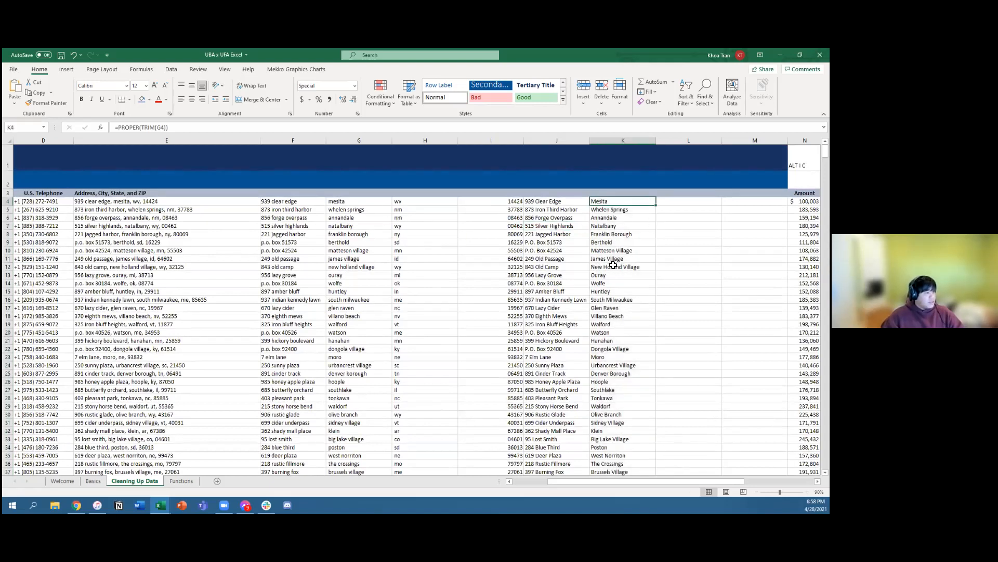
{"action": "left_click", "coordinate": [335, 250]}
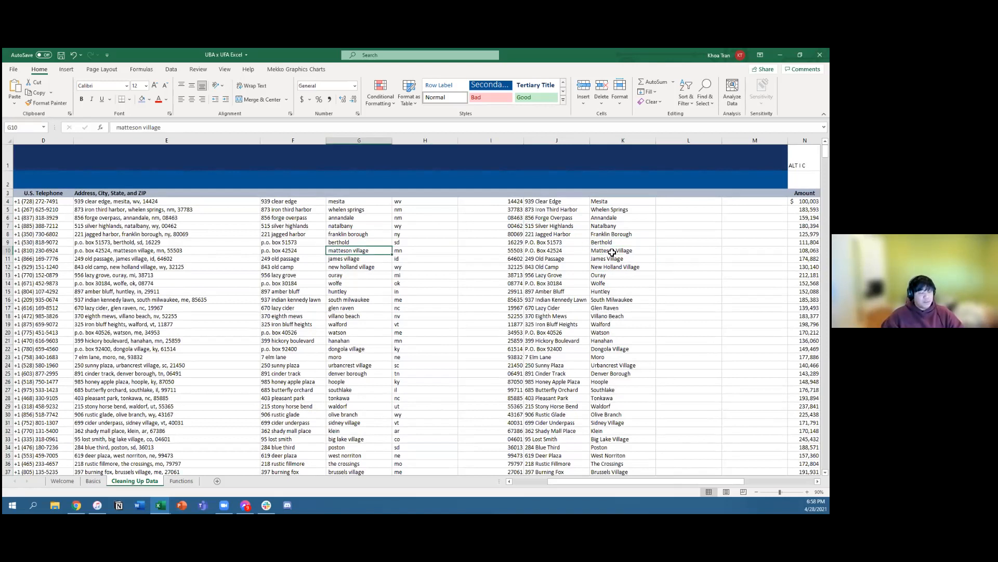
{"action": "left_click_drag", "start_coordinate": [611, 204], "coordinate": [606, 260]}
{"action": "left_click", "coordinate": [673, 281]}
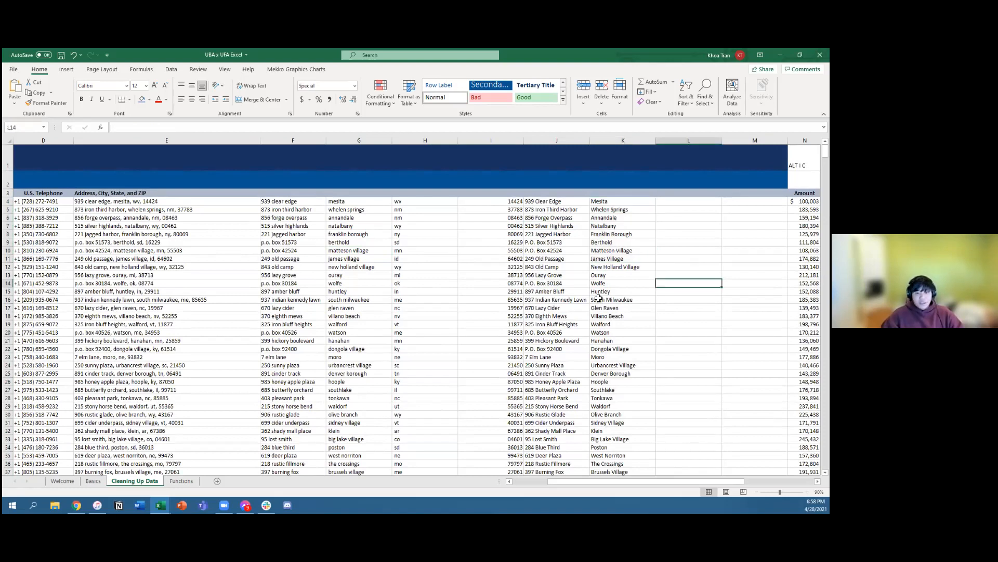
{"action": "left_click", "coordinate": [565, 291]}
{"action": "left_click", "coordinate": [629, 292]}
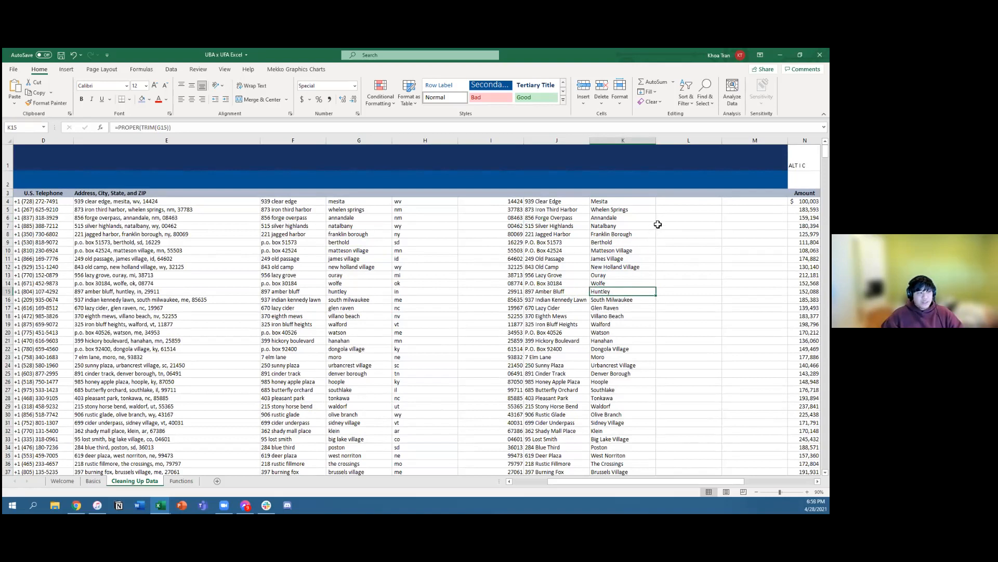
Step: Enter the formula =PROPER(H4) in L4 to try capitalizing the first state abbreviation
{"action": "left_click_drag", "start_coordinate": [421, 204], "coordinate": [419, 266]}
{"action": "left_click", "coordinate": [408, 203]}
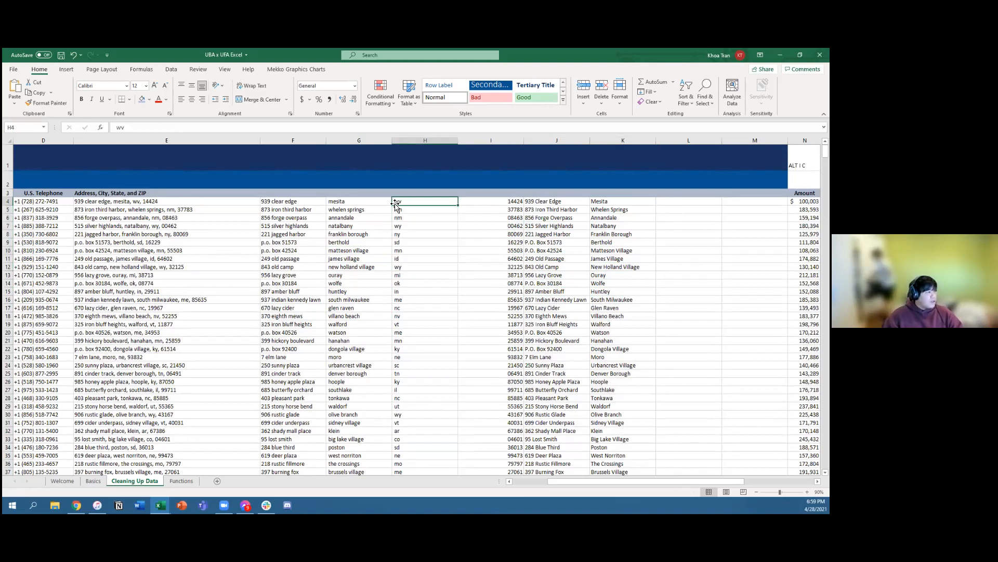
{"action": "key", "text": "Right"}
{"action": "key", "text": "Right"}
{"action": "key", "text": "Right"}
{"action": "key", "text": "Right"}
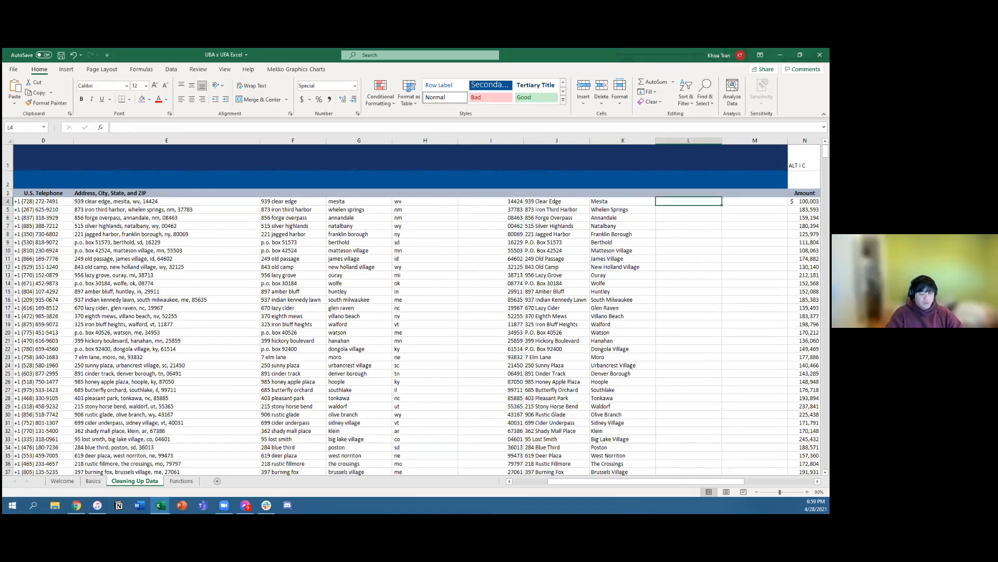
{"action": "type", "text": "=PROPER("}
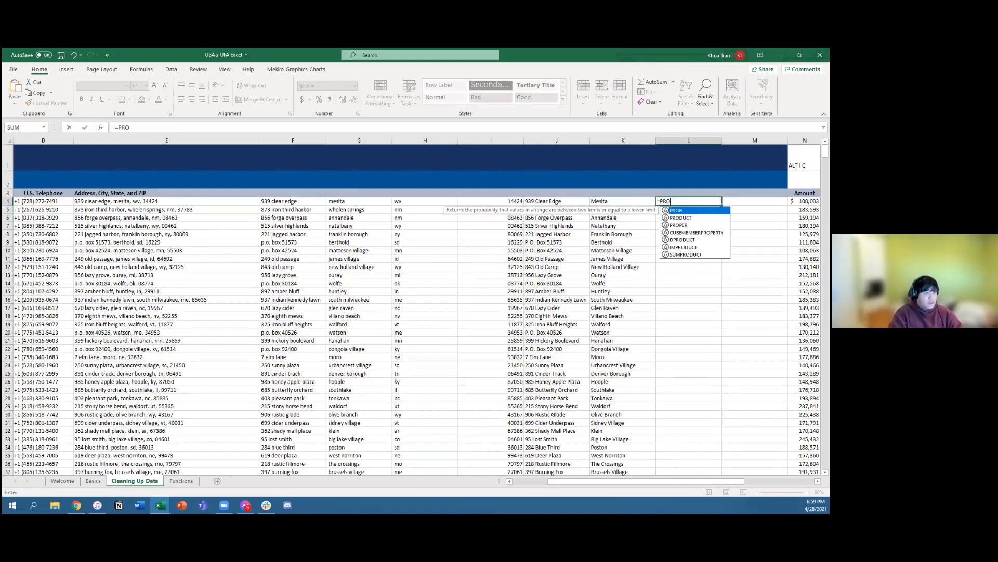
{"action": "key", "text": "Left"}
{"action": "key", "text": "Left"}
{"action": "key", "text": "Left"}
{"action": "key", "text": "Left"}
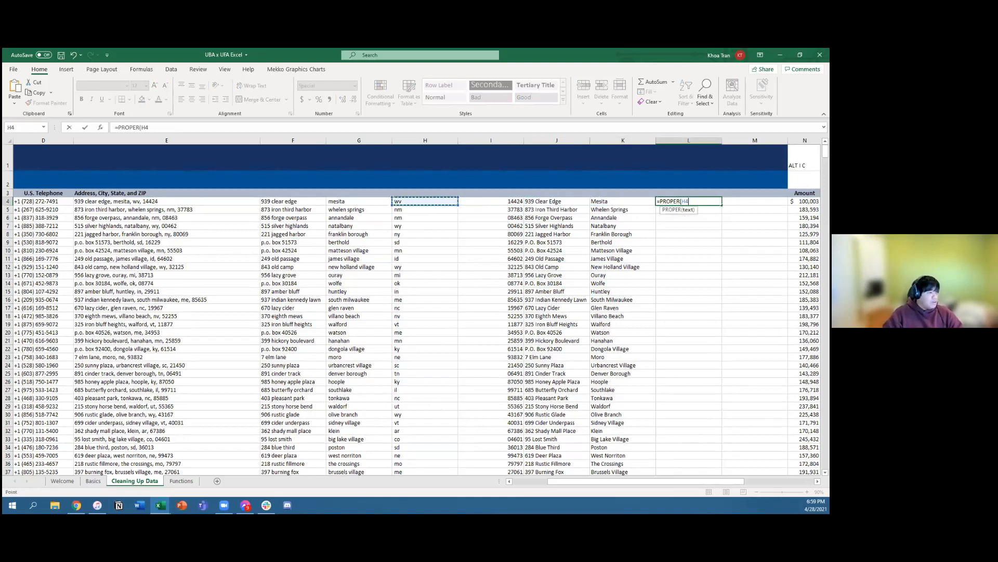
{"action": "key", "text": "Return"}
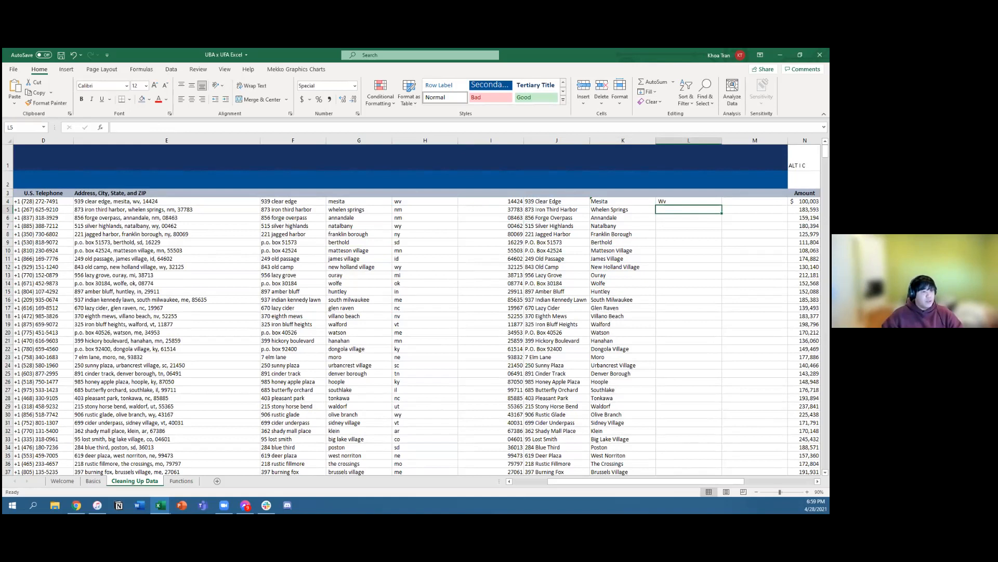
Step: Replace the formula in L4 with =UPPER(TRIM(H4)) to trim the first state abbreviation and convert it to uppercase
{"action": "key", "text": "Up"}
{"action": "key", "text": "F2"}
{"action": "key", "text": "BackSpace"}
{"action": "key", "text": "BackSpace"}
{"action": "key", "text": "BackSpace"}
{"action": "key", "text": "BackSpace"}
{"action": "key", "text": "BackSpace"}
{"action": "key", "text": "BackSpace"}
{"action": "key", "text": "BackSpace"}
{"action": "key", "text": "BackSpace"}
{"action": "key", "text": "BackSpace"}
{"action": "key", "text": "BackSpace"}
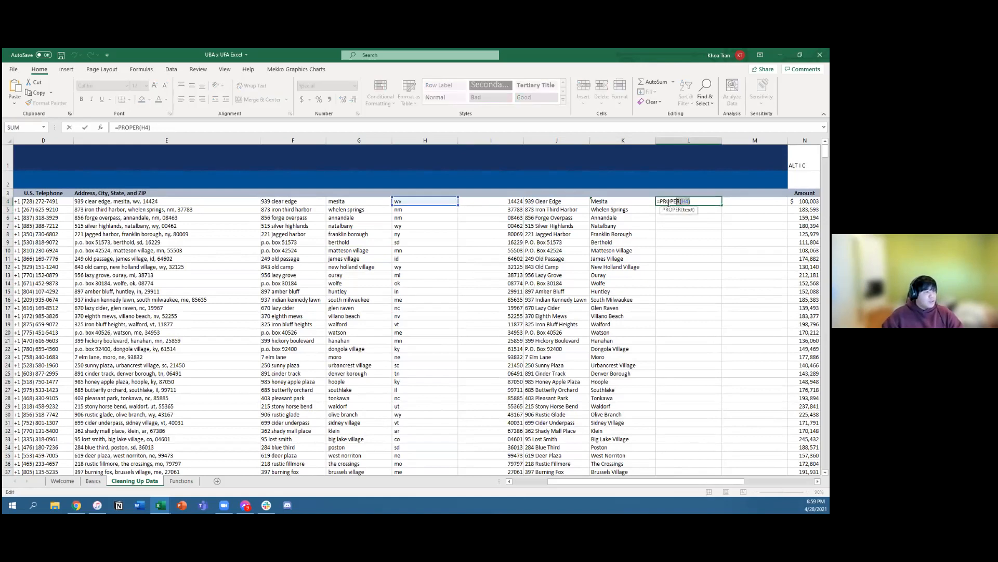
{"action": "type", "text": "UPPER"}
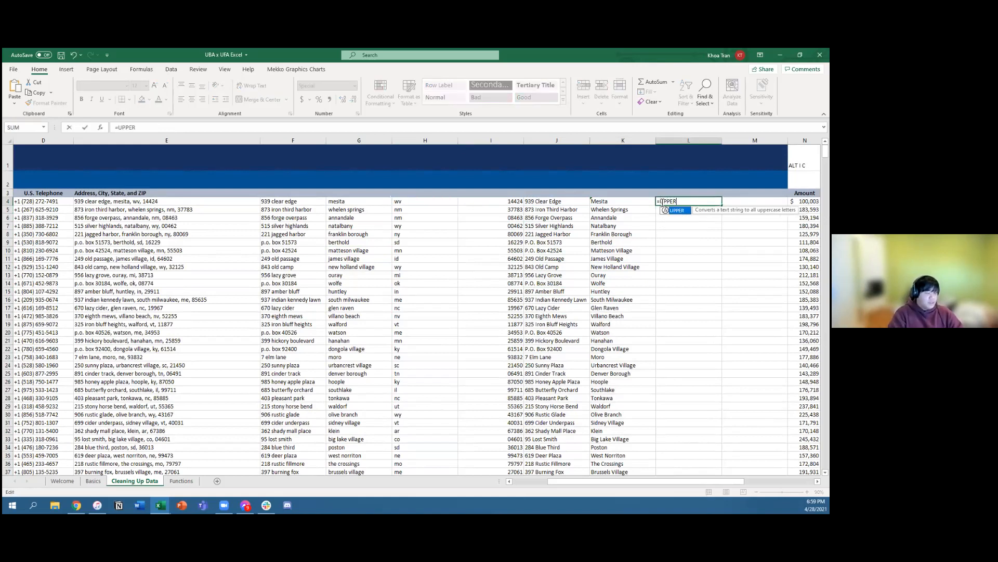
{"action": "type", "text": "(T"}
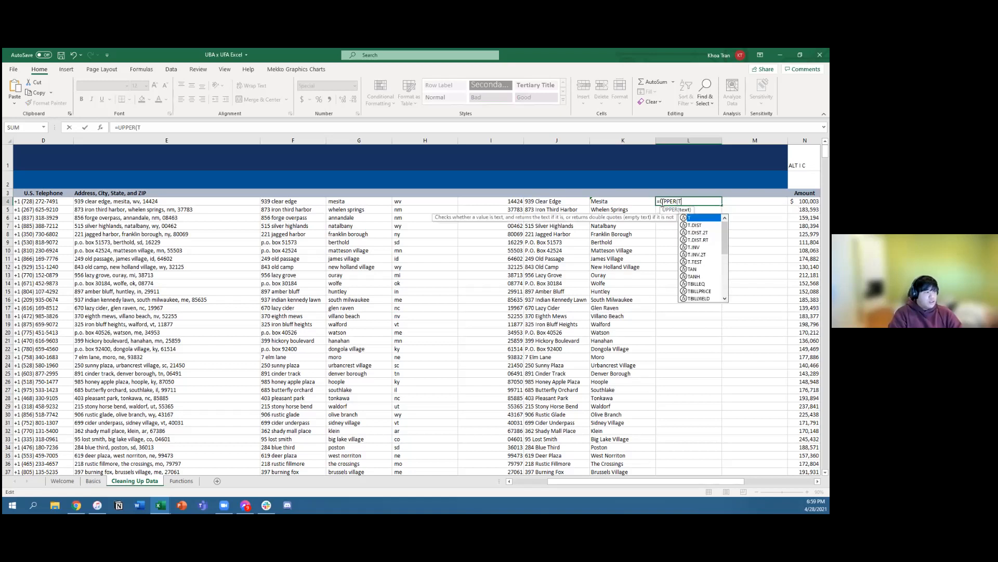
{"action": "type", "text": "RIM("}
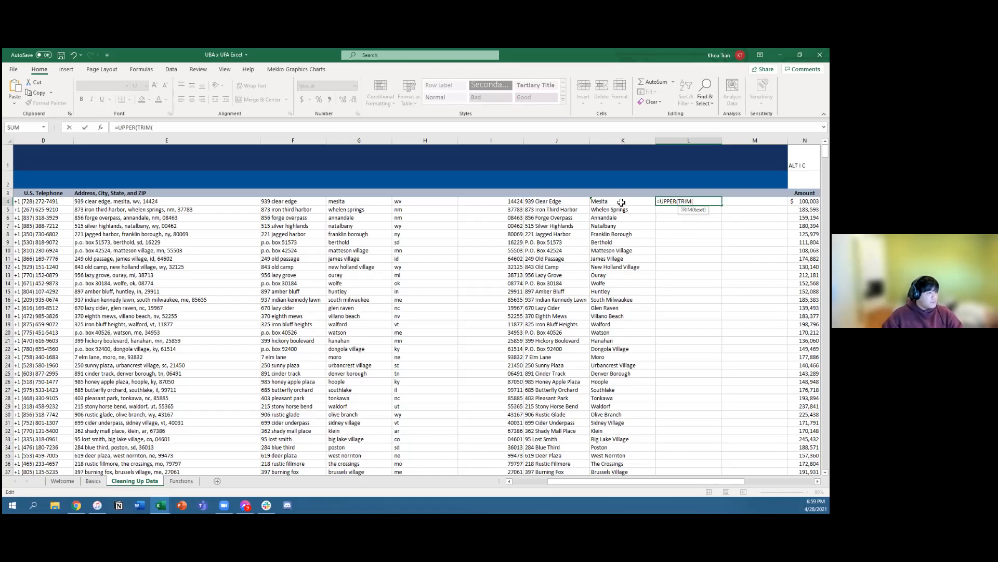
{"action": "left_click", "coordinate": [423, 201]}
{"action": "type", "text": "))"}
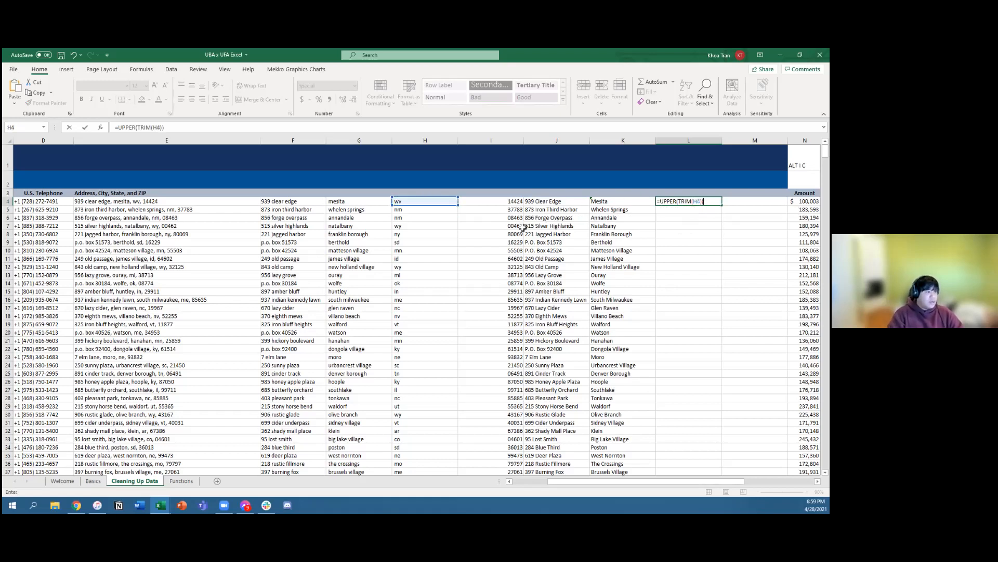
{"action": "key", "text": "Return"}
{"action": "left_click", "coordinate": [688, 201]}
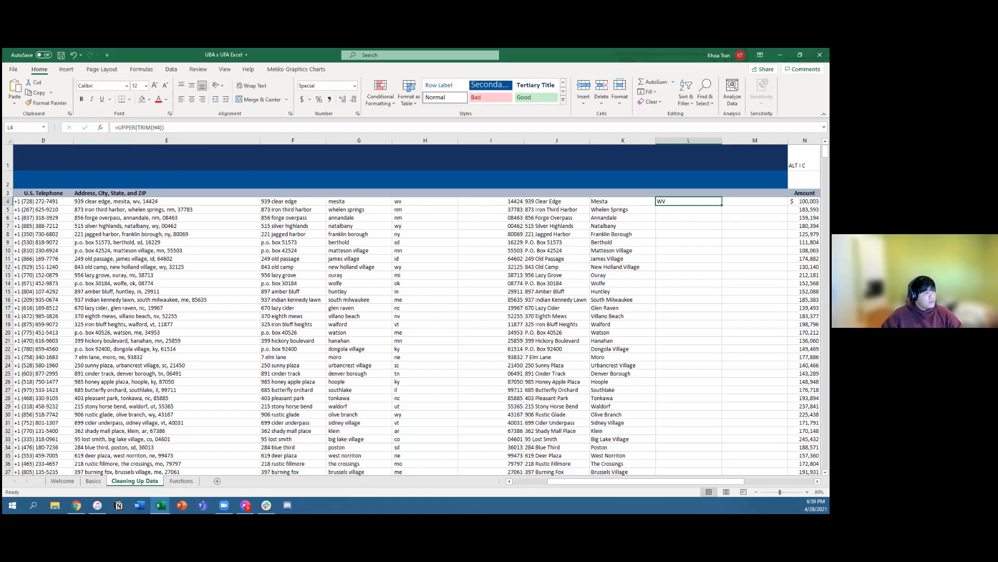
Step: Copy the UPPER and TRIM formula from L4 down column L to the last data row, 1002
{"action": "left_click", "coordinate": [617, 202]}
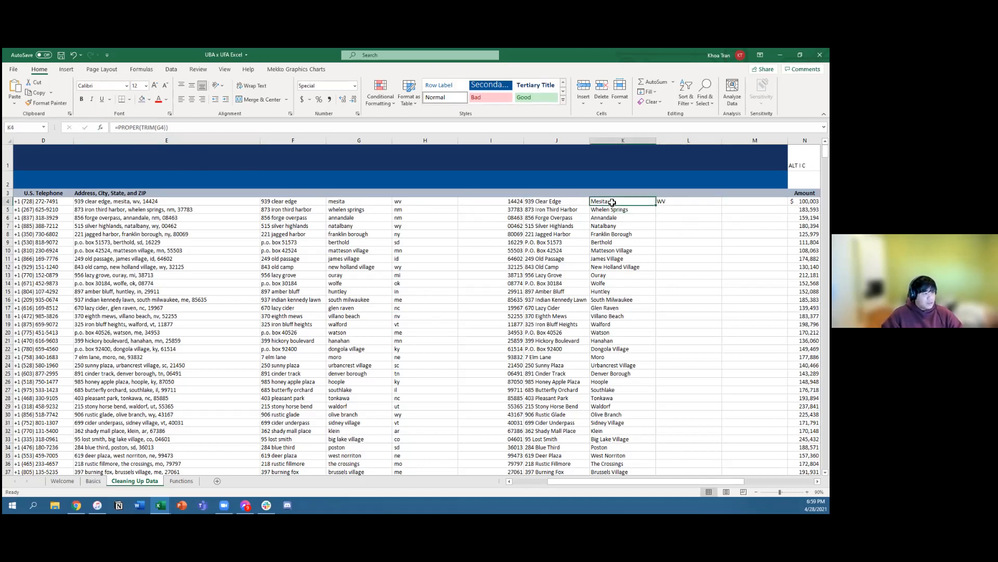
{"action": "key", "text": "ctrl+Down"}
{"action": "key", "text": "Right"}
{"action": "key", "text": "ctrl+shift+Up"}
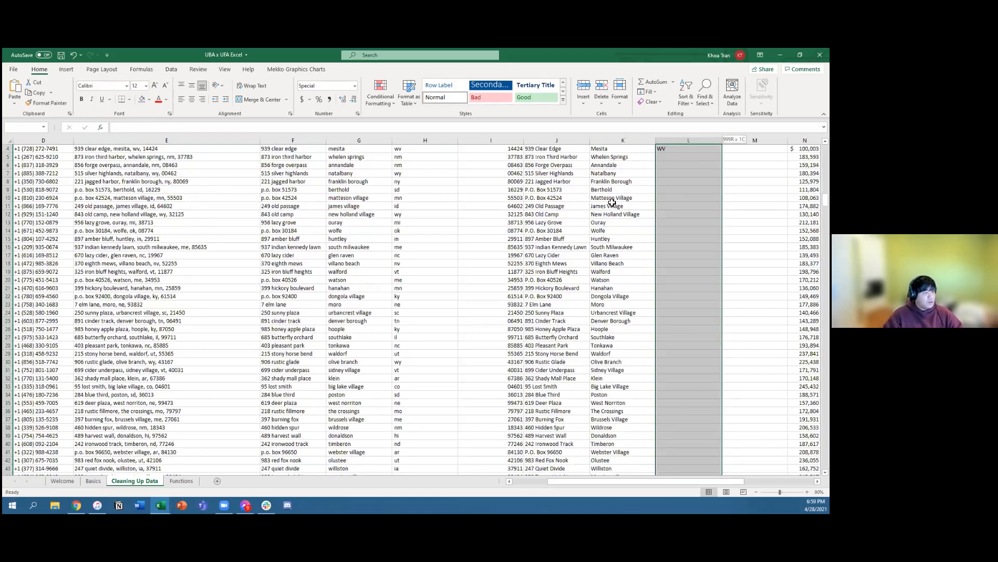
{"action": "key", "text": "ctrl+d"}
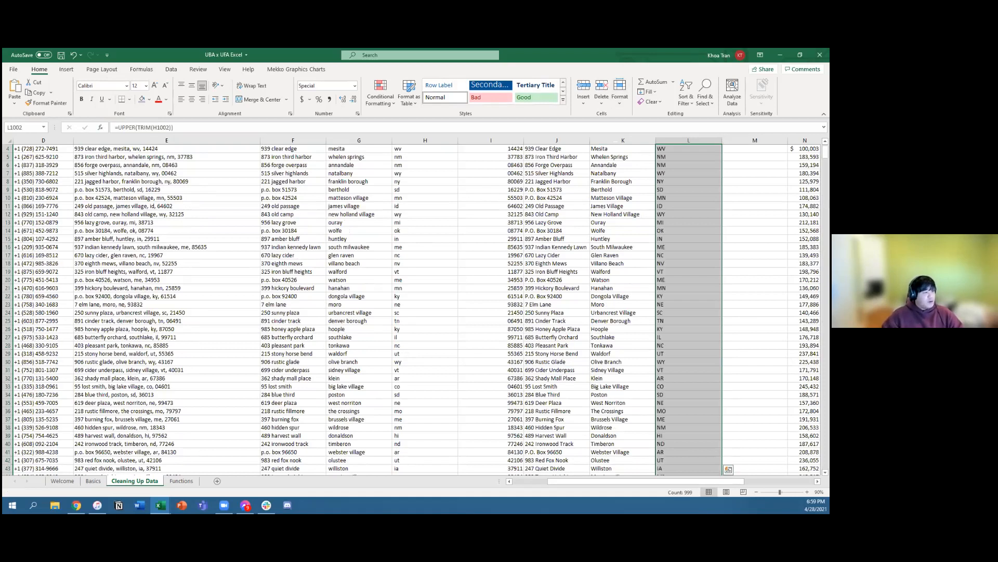
{"action": "scroll", "coordinate": [606, 375], "scroll_direction": "down", "scroll_amount": 5}
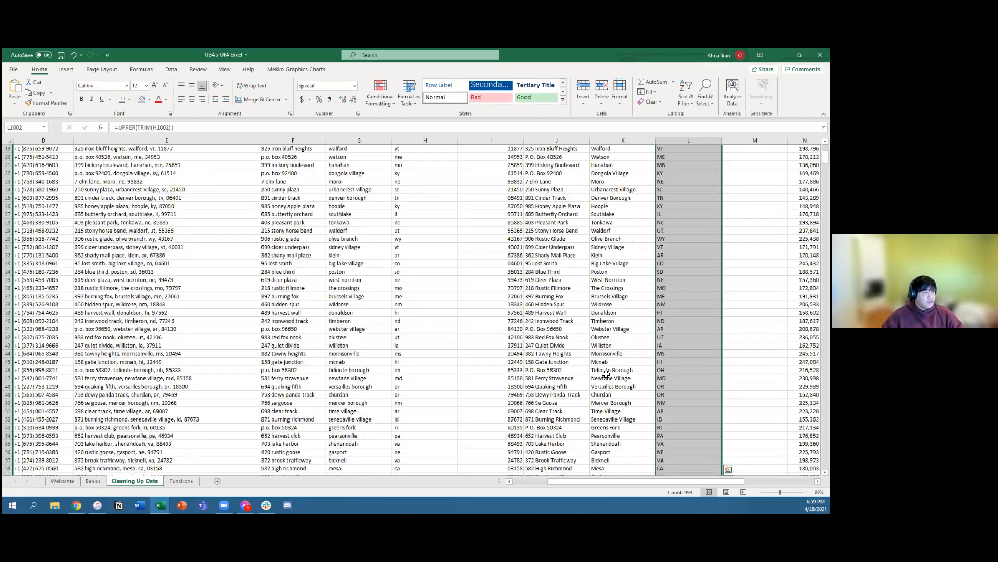
{"action": "scroll", "coordinate": [606, 375], "scroll_direction": "up", "scroll_amount": 6}
Step: Review the ZIP codes, addresses, cities and states in columns I to L, comparing the addresses in J with the originals in F
{"action": "left_click", "coordinate": [674, 291]}
{"action": "left_click", "coordinate": [619, 275]}
{"action": "left_click", "coordinate": [546, 249]}
{"action": "left_click", "coordinate": [521, 209]}
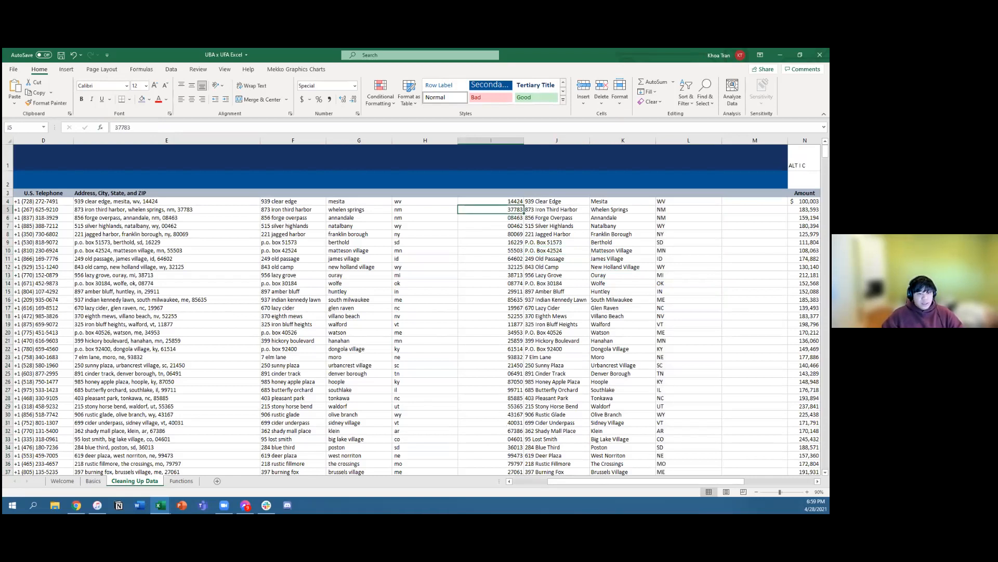
{"action": "left_click_drag", "start_coordinate": [513, 203], "coordinate": [662, 203]}
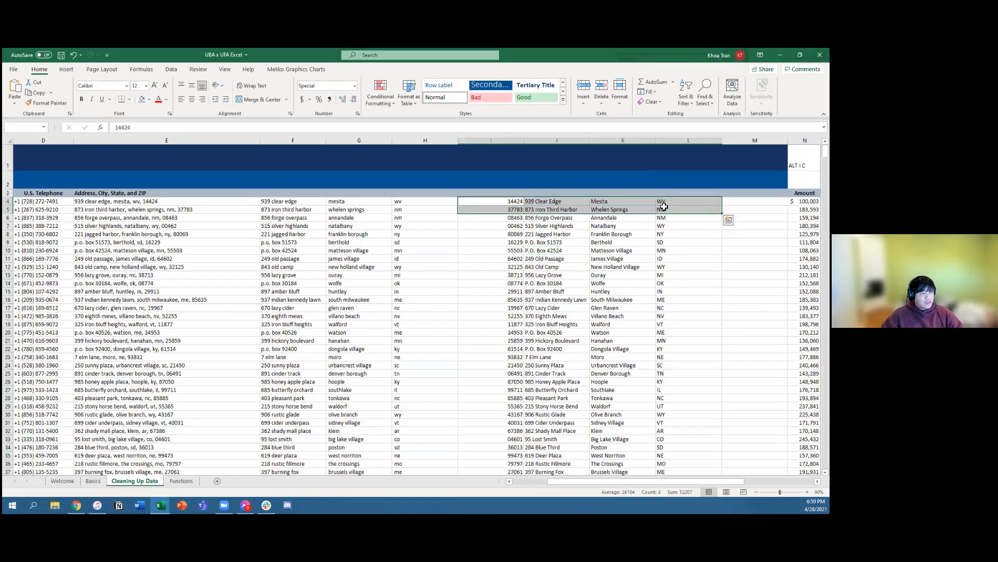
{"action": "left_click", "coordinate": [593, 202]}
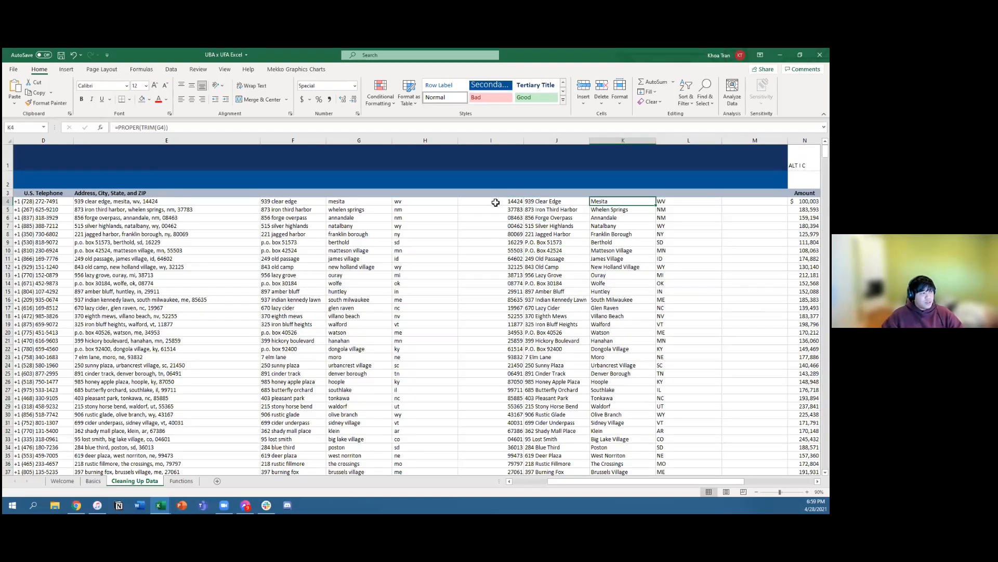
{"action": "left_click_drag", "start_coordinate": [488, 203], "coordinate": [672, 202]}
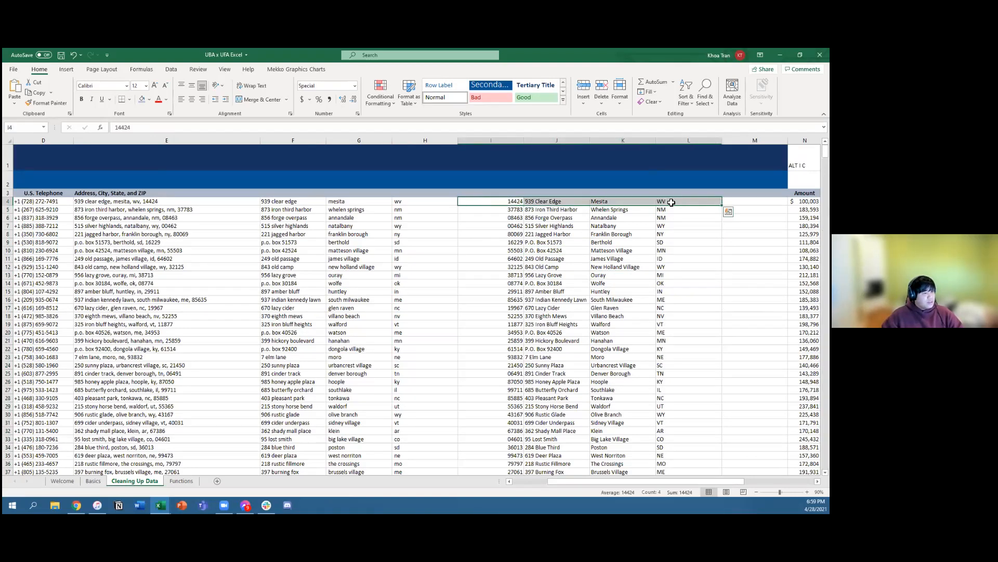
{"action": "left_click", "coordinate": [619, 266]}
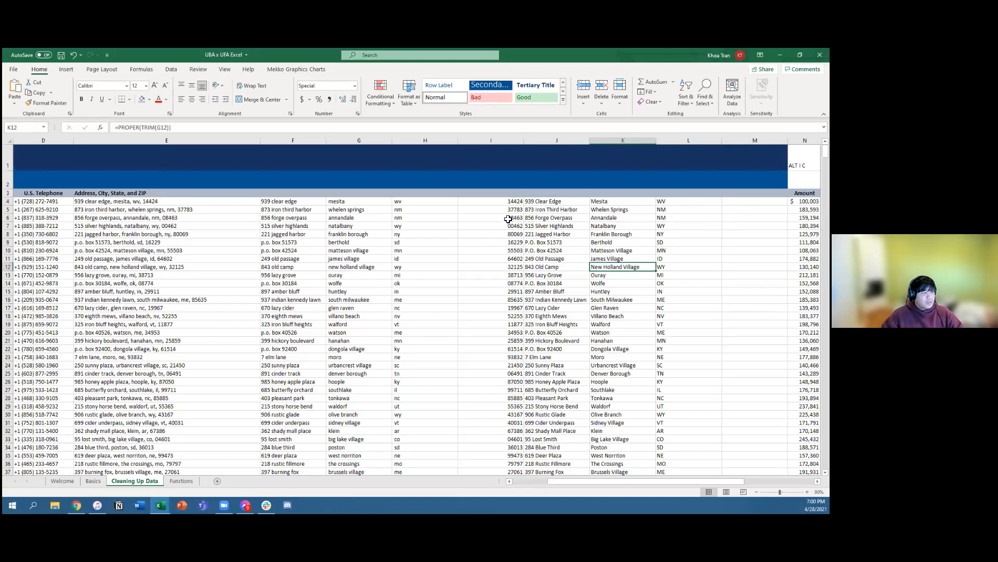
{"action": "left_click_drag", "start_coordinate": [498, 204], "coordinate": [665, 227]}
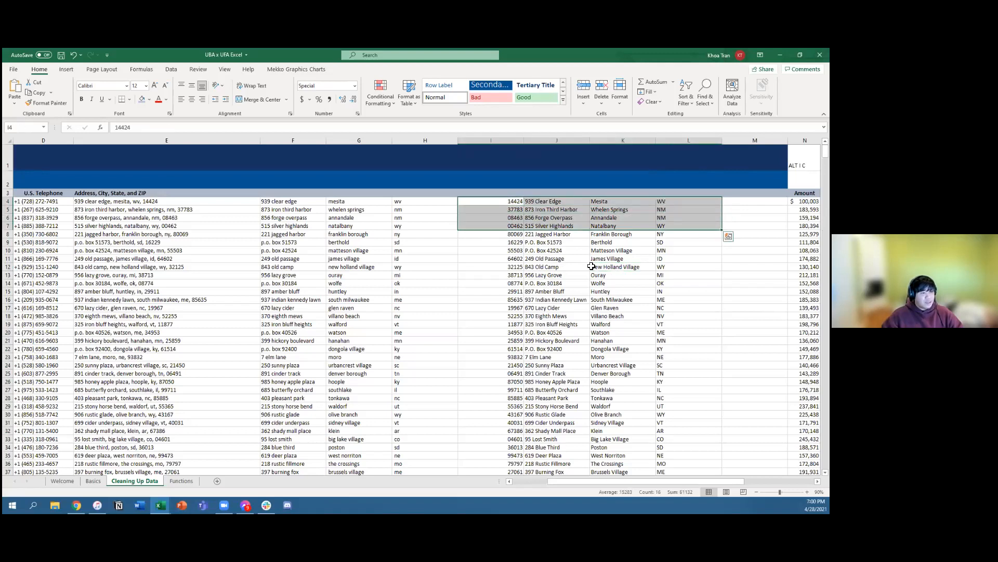
{"action": "left_click", "coordinate": [541, 277]}
{"action": "left_click_drag", "start_coordinate": [496, 203], "coordinate": [674, 310]}
{"action": "left_click", "coordinate": [598, 349]}
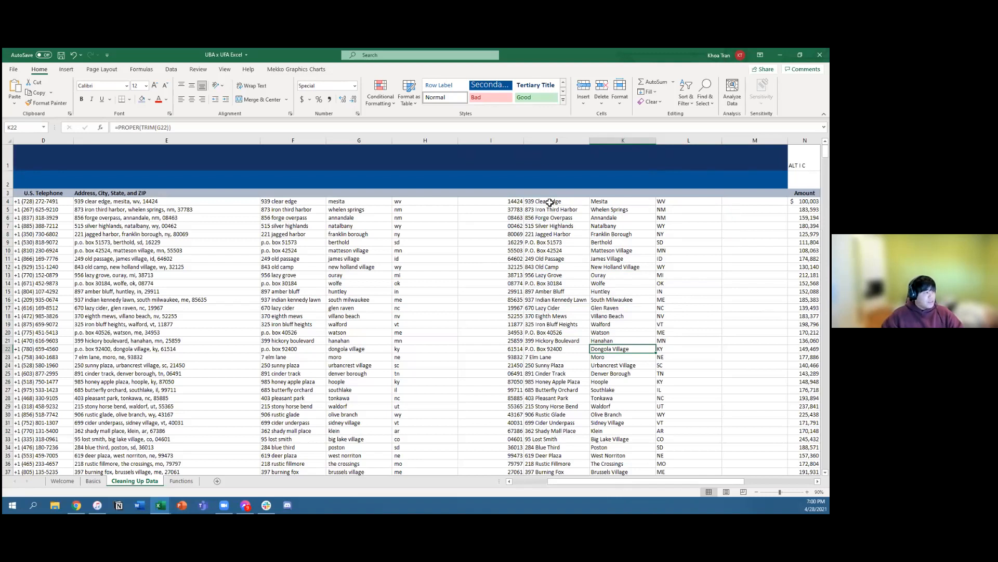
{"action": "left_click_drag", "start_coordinate": [553, 201], "coordinate": [551, 267]}
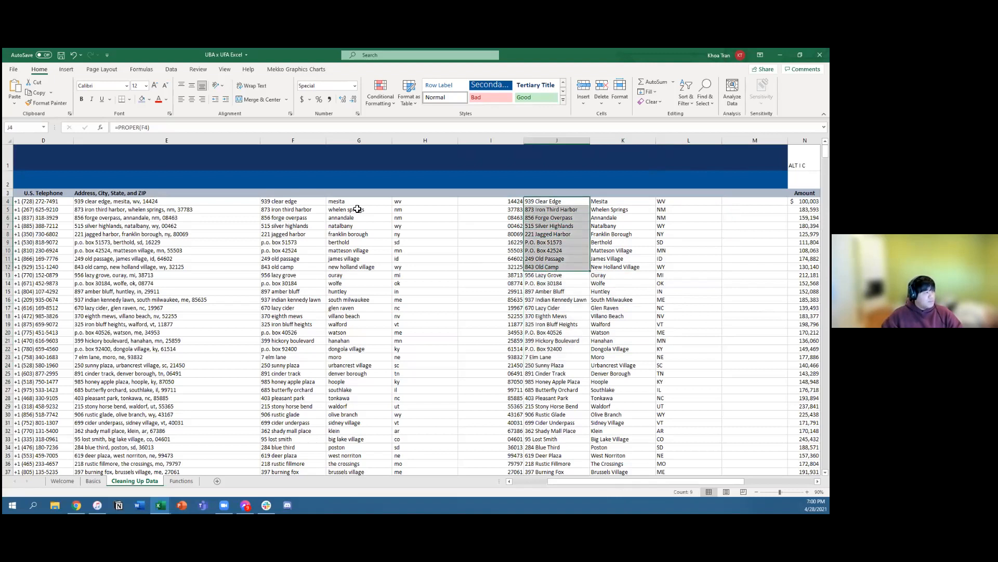
{"action": "left_click_drag", "start_coordinate": [288, 202], "coordinate": [294, 368]}
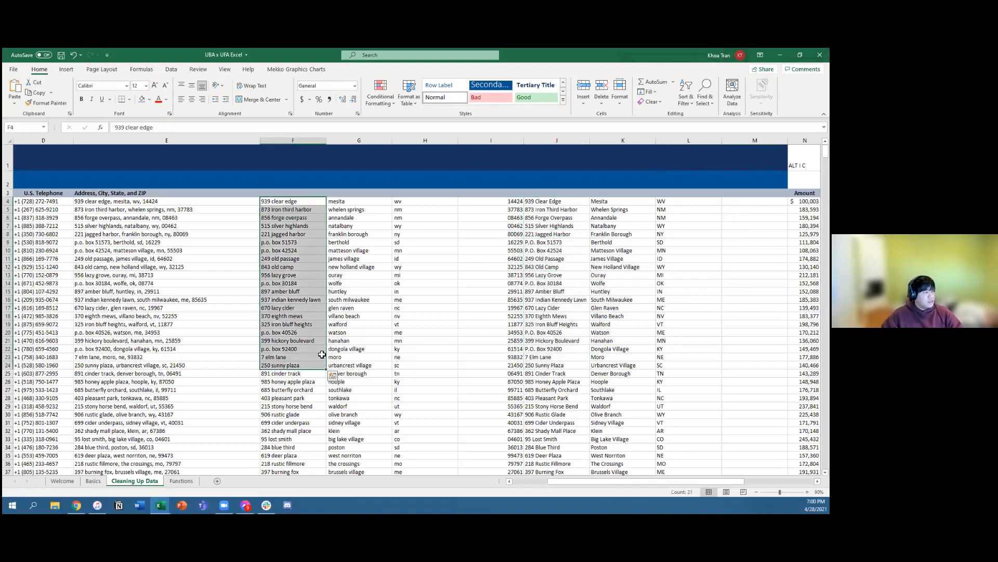
{"action": "left_click_drag", "start_coordinate": [556, 202], "coordinate": [556, 325]}
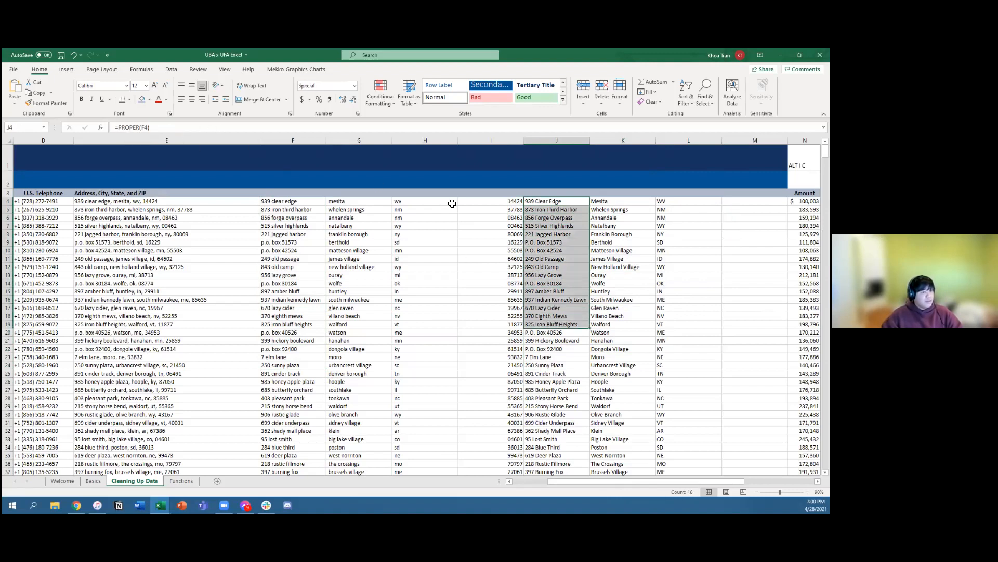
{"action": "left_click", "coordinate": [553, 203]}
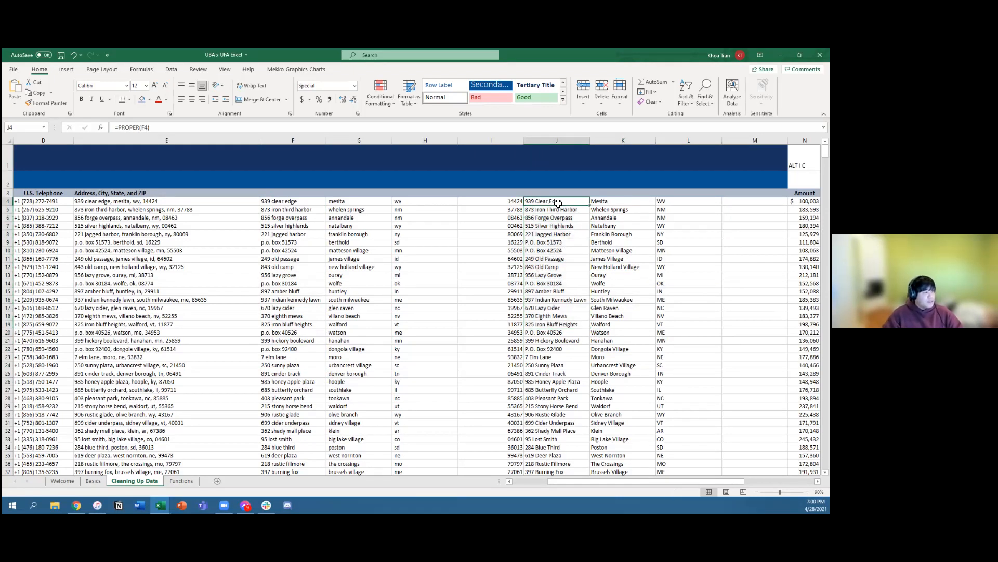
{"action": "key", "text": "ctrl+shift+Down"}
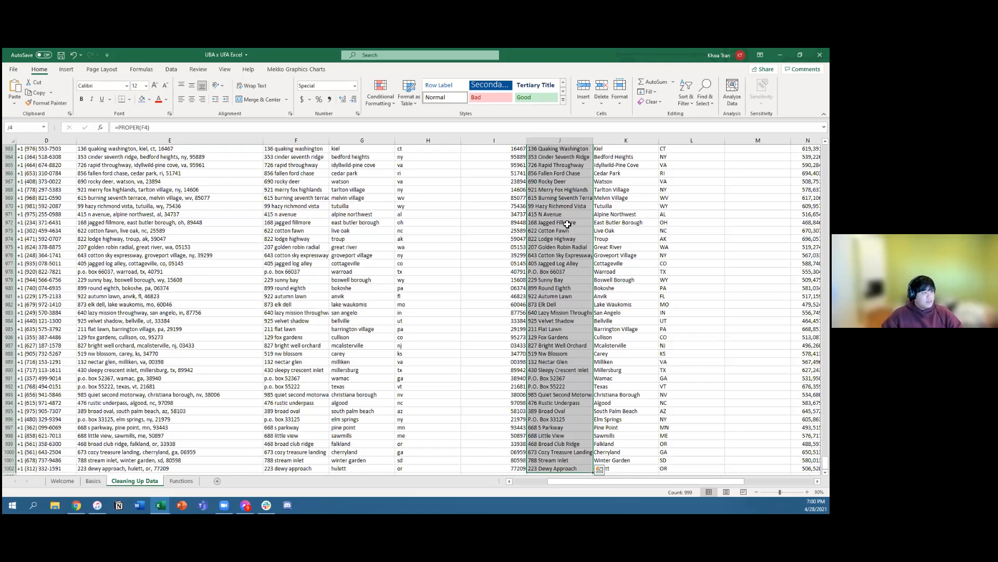
{"action": "scroll", "coordinate": [572, 239], "scroll_direction": "up", "scroll_amount": 20}
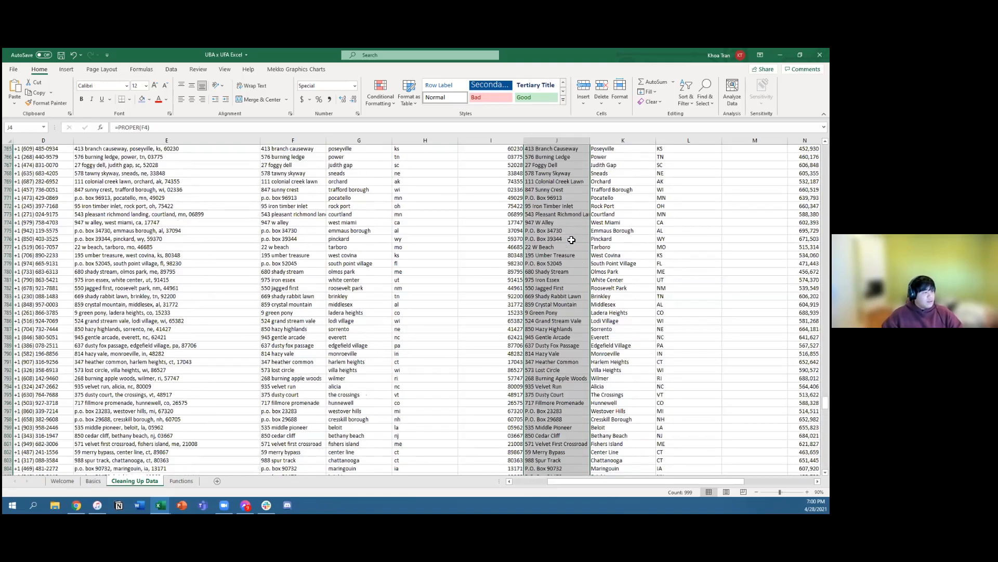
{"action": "scroll", "coordinate": [571, 239], "scroll_direction": "up", "scroll_amount": 6}
{"action": "scroll", "coordinate": [570, 238], "scroll_direction": "up", "scroll_amount": 20}
{"action": "scroll", "coordinate": [570, 239], "scroll_direction": "up", "scroll_amount": 20}
{"action": "key", "text": "ctrl+c"}
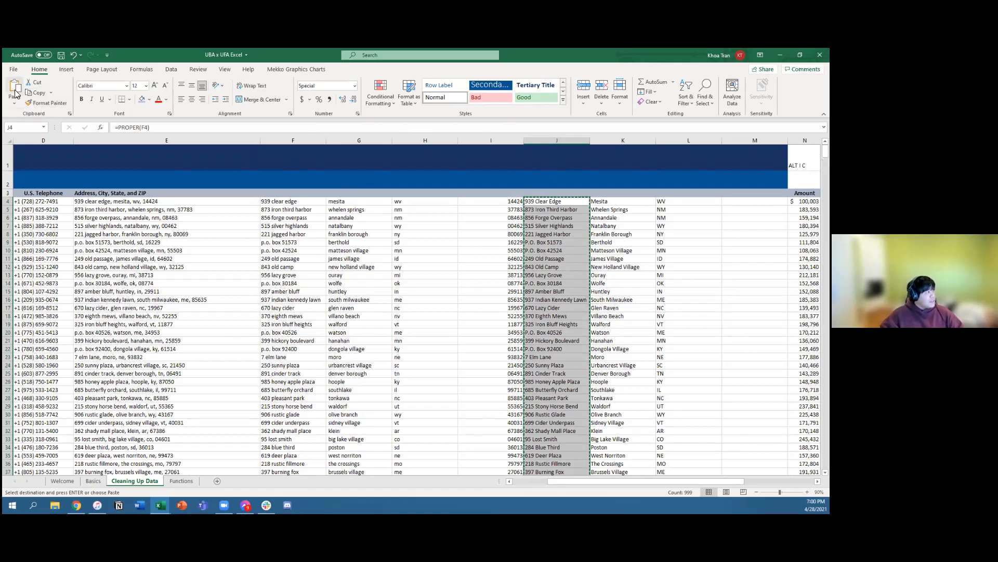
{"action": "key", "text": "Escape"}
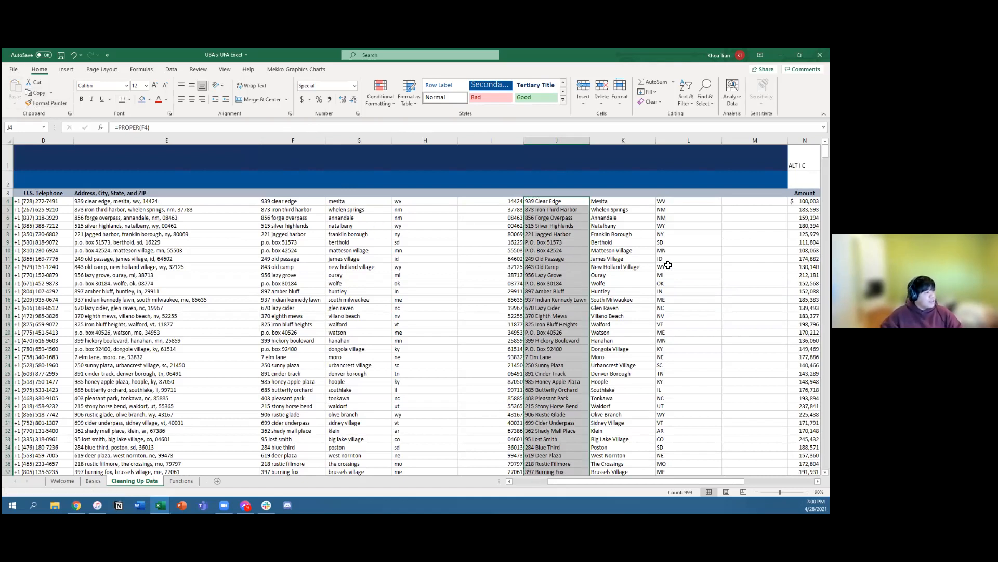
{"action": "left_click", "coordinate": [554, 243]}
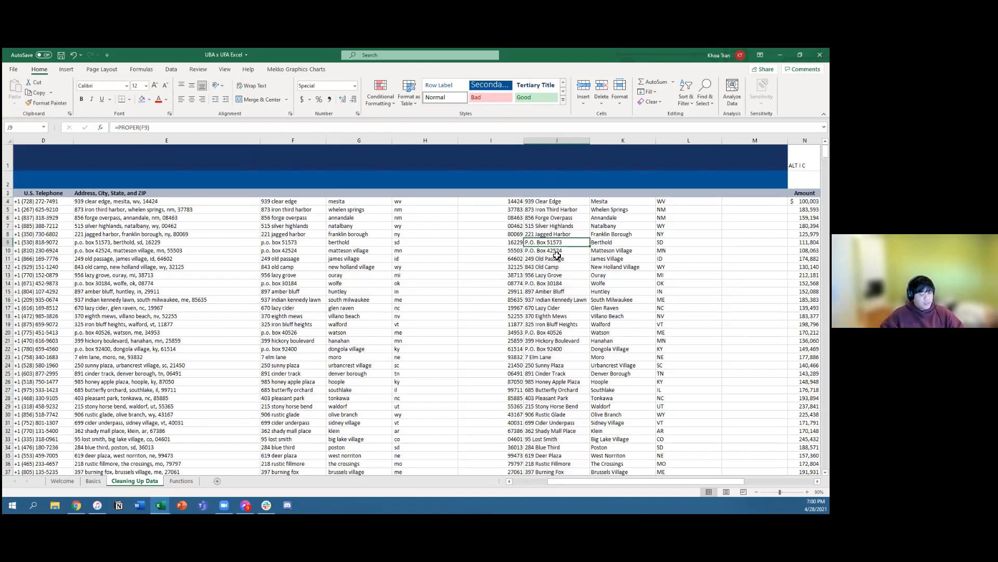
{"action": "left_click", "coordinate": [554, 203]}
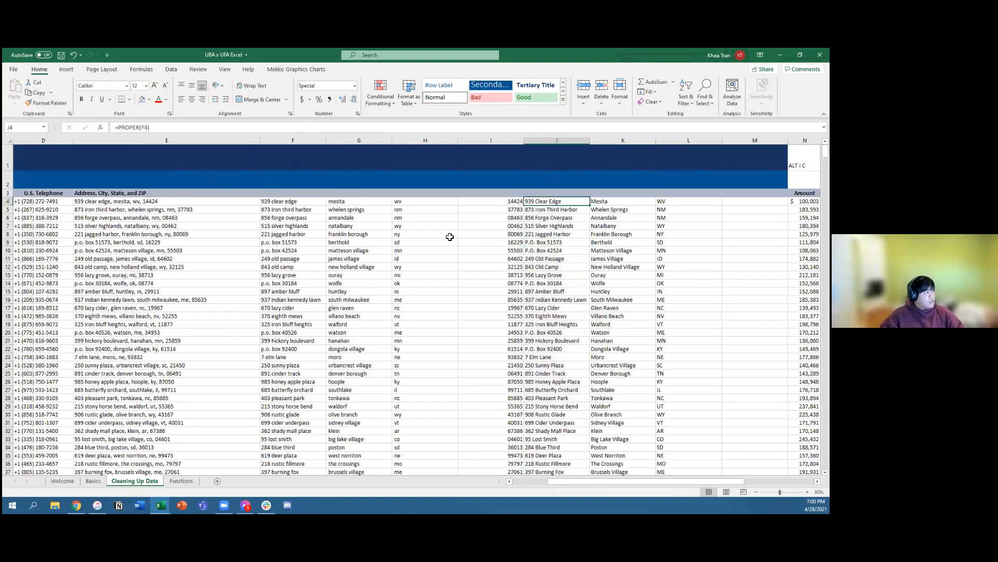
{"action": "left_click_drag", "start_coordinate": [535, 206], "coordinate": [556, 307]}
{"action": "left_click", "coordinate": [547, 242]}
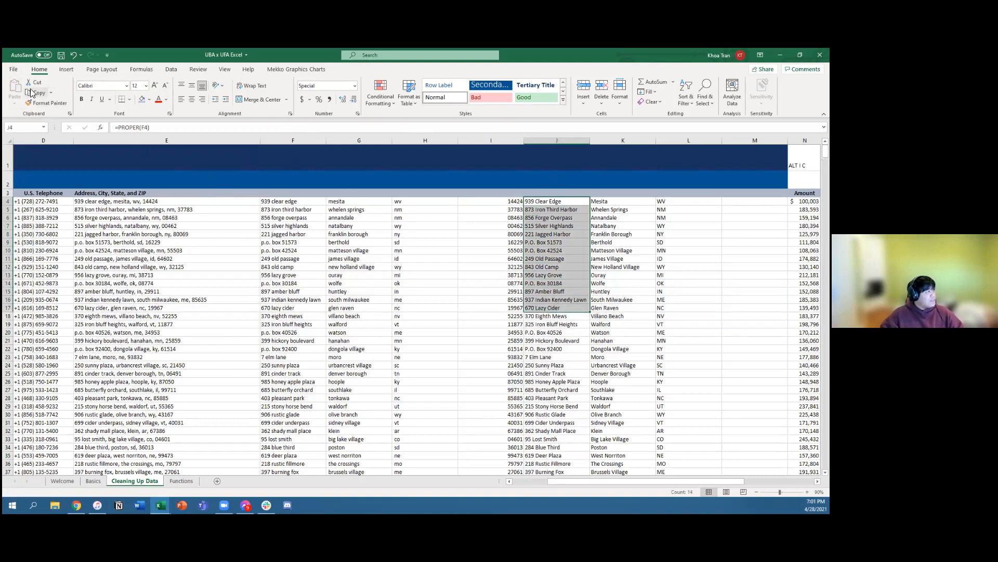
Step: Copy the capitalized addresses in J4:J1002 and paste them over themselves as values only with Paste Special
{"action": "left_click", "coordinate": [542, 202]}
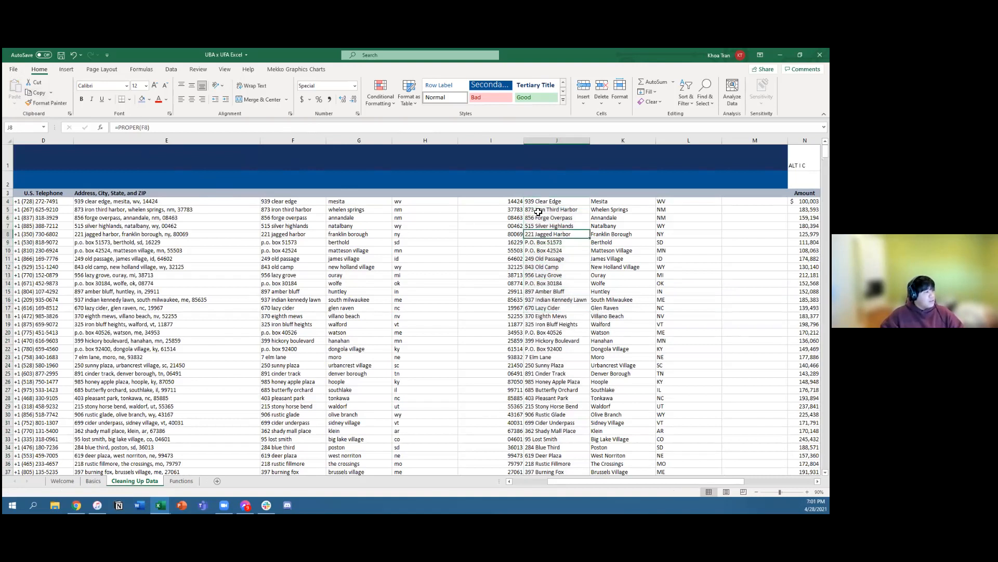
{"action": "key", "text": "ctrl+shift+Down"}
{"action": "key", "text": "ctrl+c"}
{"action": "scroll", "coordinate": [544, 205], "scroll_direction": "up", "scroll_amount": 10}
{"action": "scroll", "coordinate": [546, 209], "scroll_direction": "up", "scroll_amount": 20}
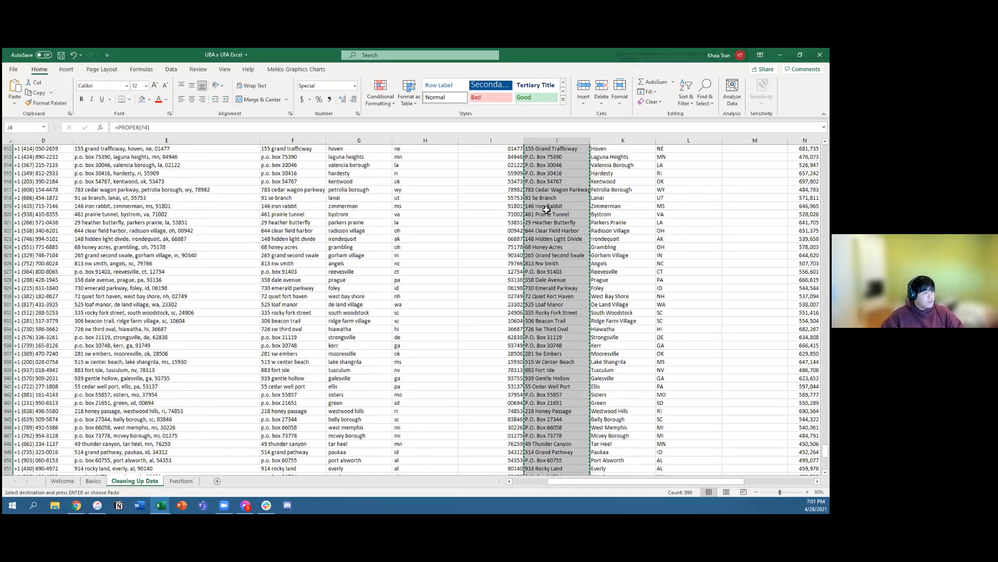
{"action": "scroll", "coordinate": [541, 216], "scroll_direction": "up", "scroll_amount": 20}
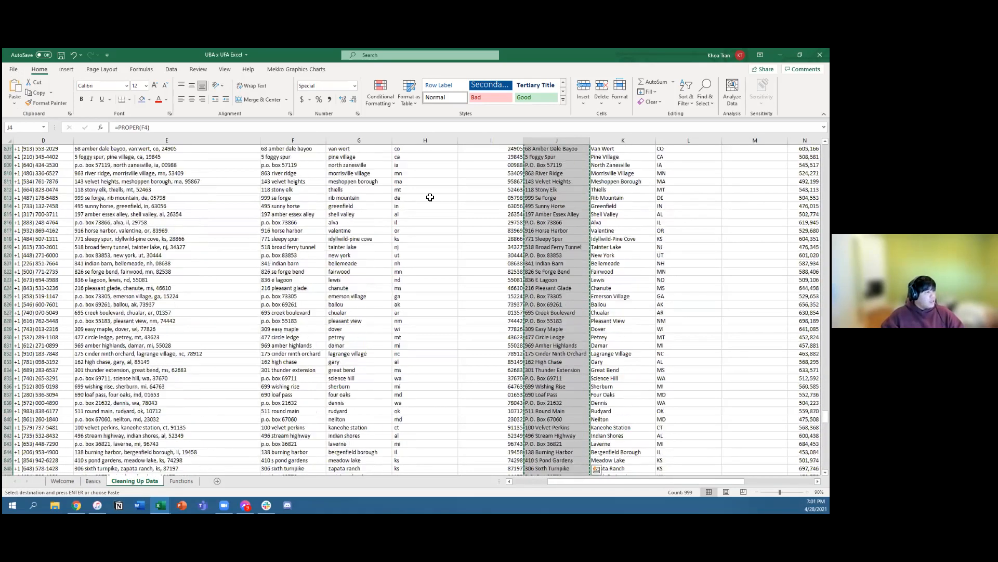
{"action": "scroll", "coordinate": [18, 106], "scroll_direction": "up", "scroll_amount": 20}
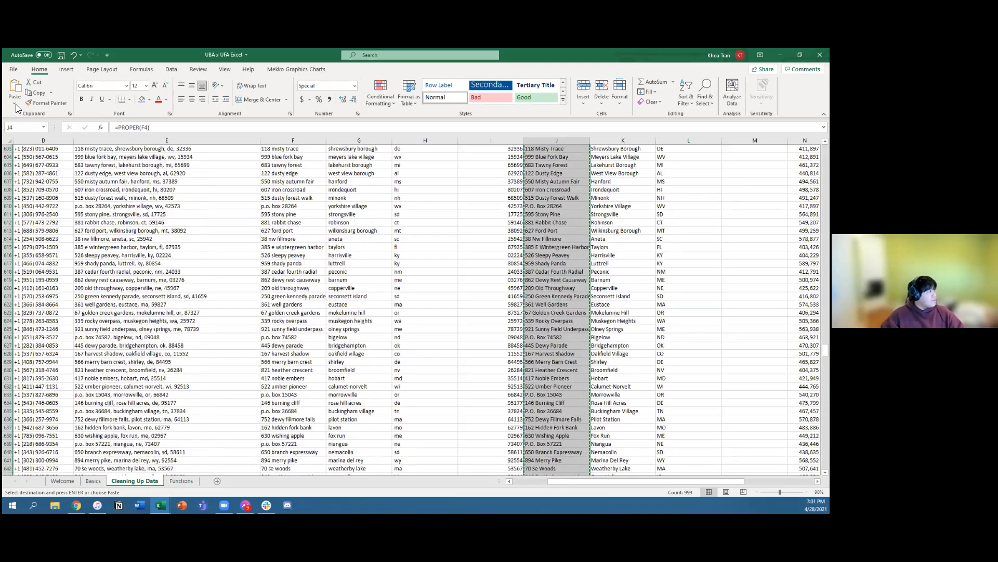
{"action": "scroll", "coordinate": [15, 107], "scroll_direction": "up", "scroll_amount": 20}
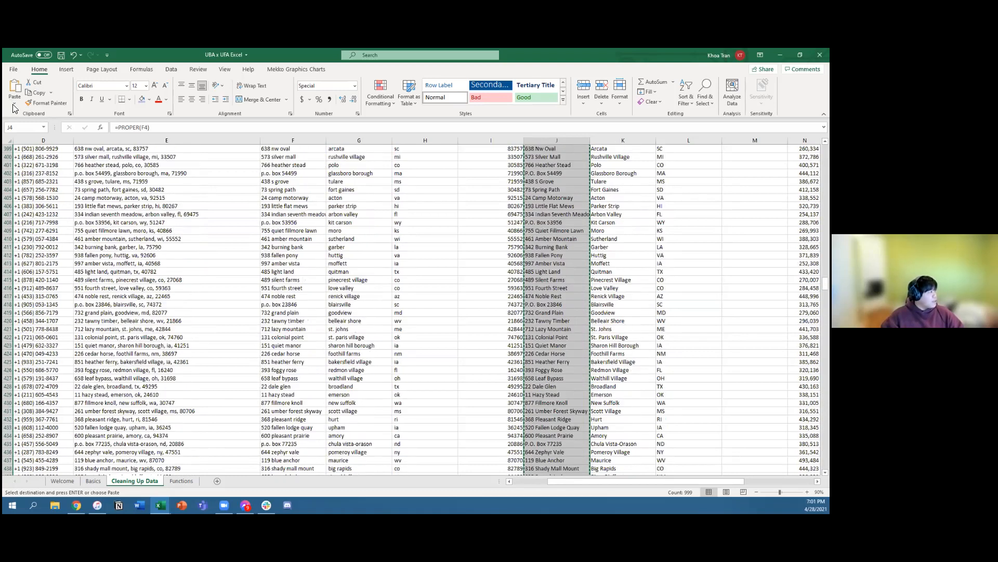
{"action": "left_click", "coordinate": [15, 103]}
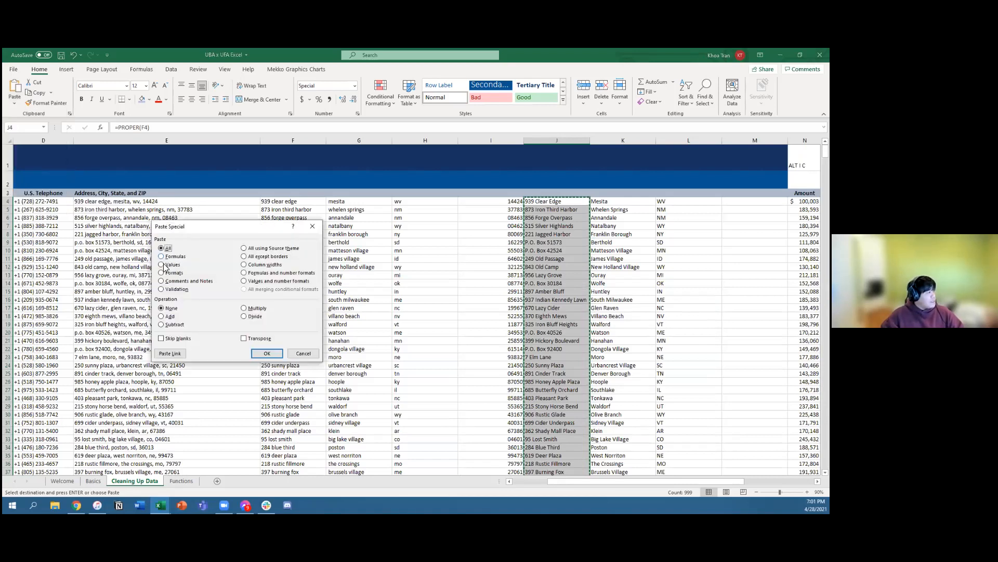
{"action": "left_click", "coordinate": [162, 264]}
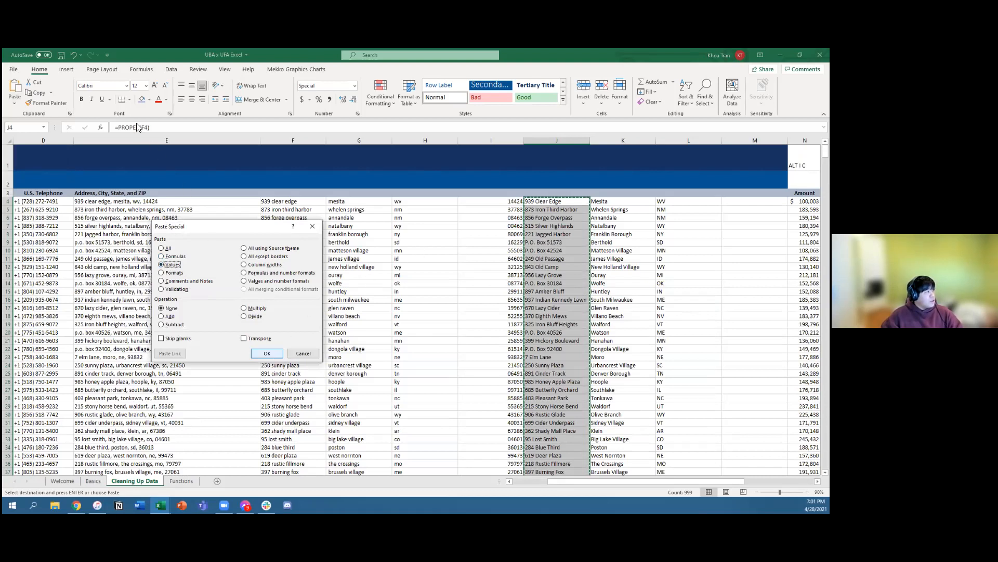
{"action": "left_click", "coordinate": [267, 353]}
Step: Check several address cells in column J to see whether they hold plain text instead of PROPER formulas
{"action": "left_click", "coordinate": [646, 259]}
{"action": "left_click", "coordinate": [565, 226]}
{"action": "left_click", "coordinate": [563, 210]}
{"action": "left_click", "coordinate": [558, 259]}
{"action": "left_click", "coordinate": [550, 307]}
{"action": "left_click", "coordinate": [550, 356]}
{"action": "left_click", "coordinate": [551, 283]}
{"action": "left_click", "coordinate": [552, 234]}
{"action": "left_click", "coordinate": [551, 209]}
{"action": "left_click", "coordinate": [551, 291]}
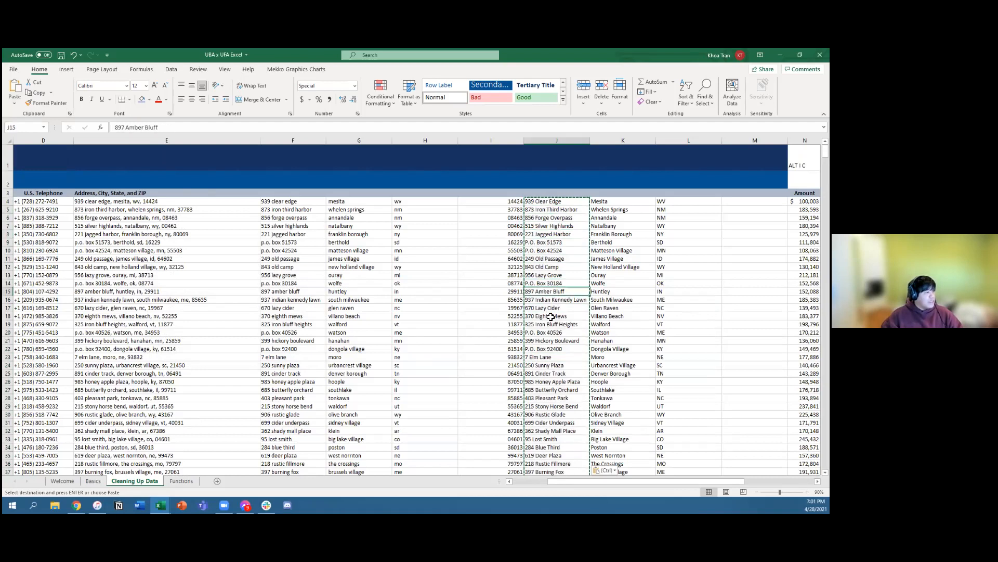
Step: Replace the city formulas in K4:K1002 with their own values by copying them and using Paste Special with Values
{"action": "left_click", "coordinate": [618, 203]}
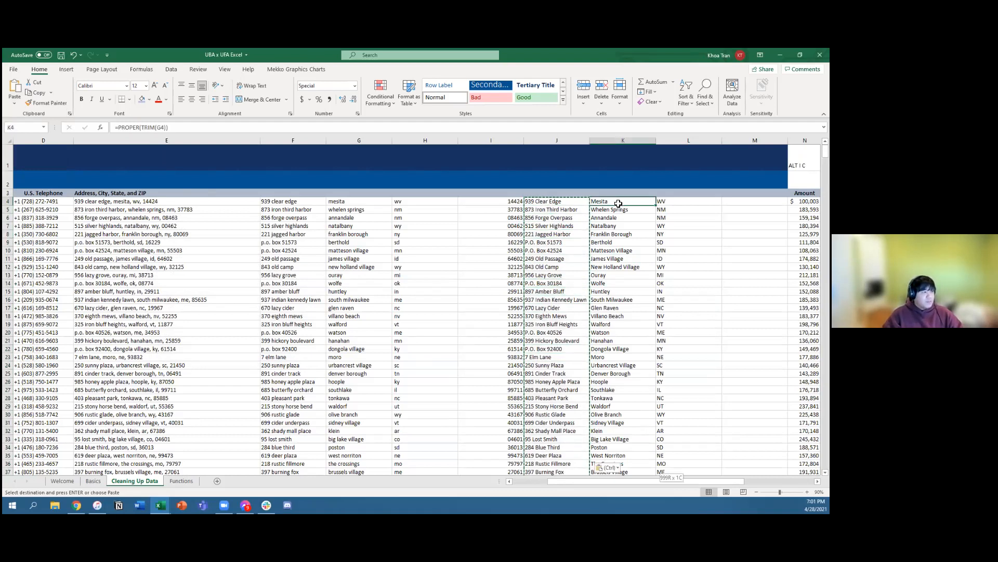
{"action": "key", "text": "ctrl+shift+Down"}
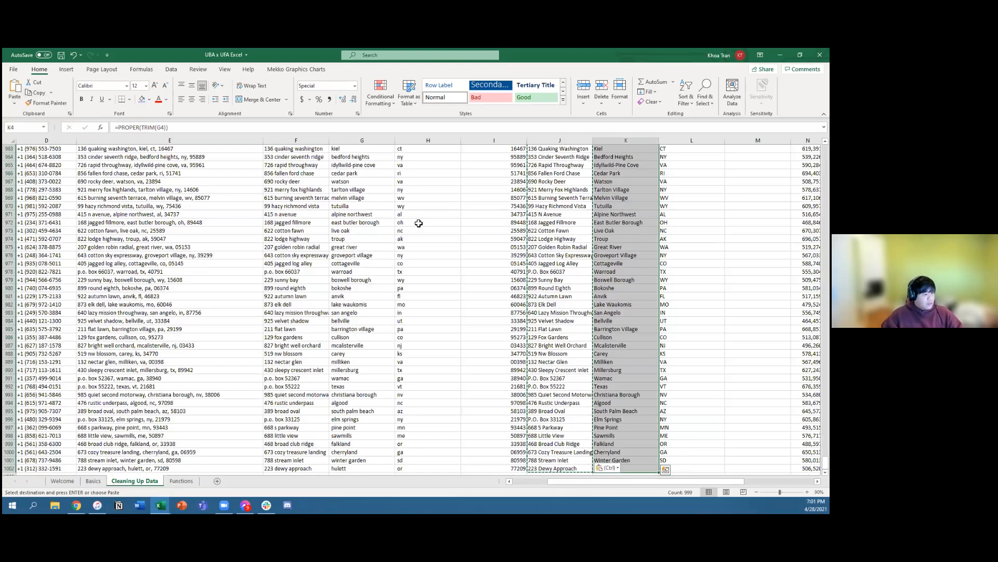
{"action": "left_click", "coordinate": [36, 94]}
{"action": "left_click", "coordinate": [14, 101]}
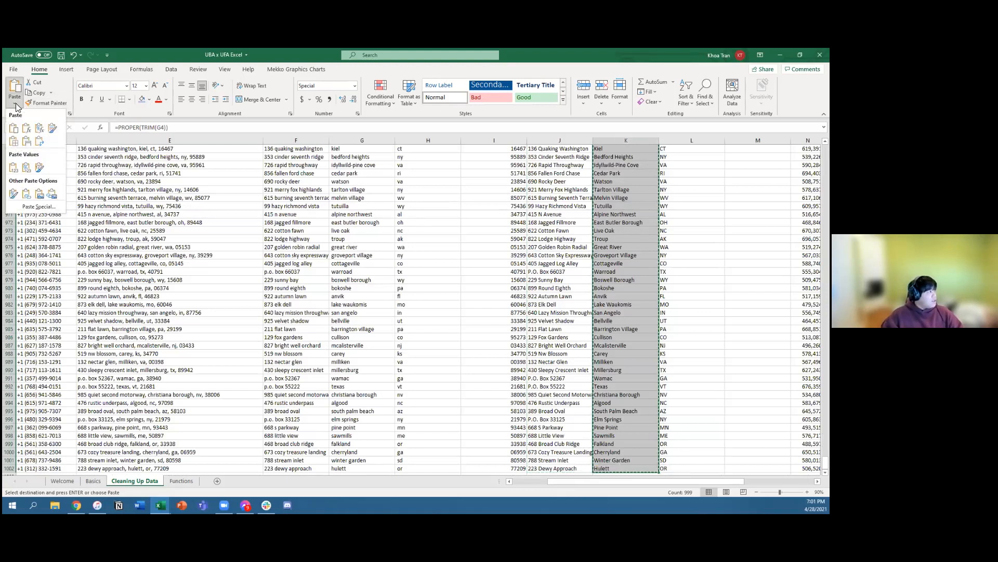
{"action": "left_click", "coordinate": [30, 210]}
{"action": "left_click", "coordinate": [171, 264]}
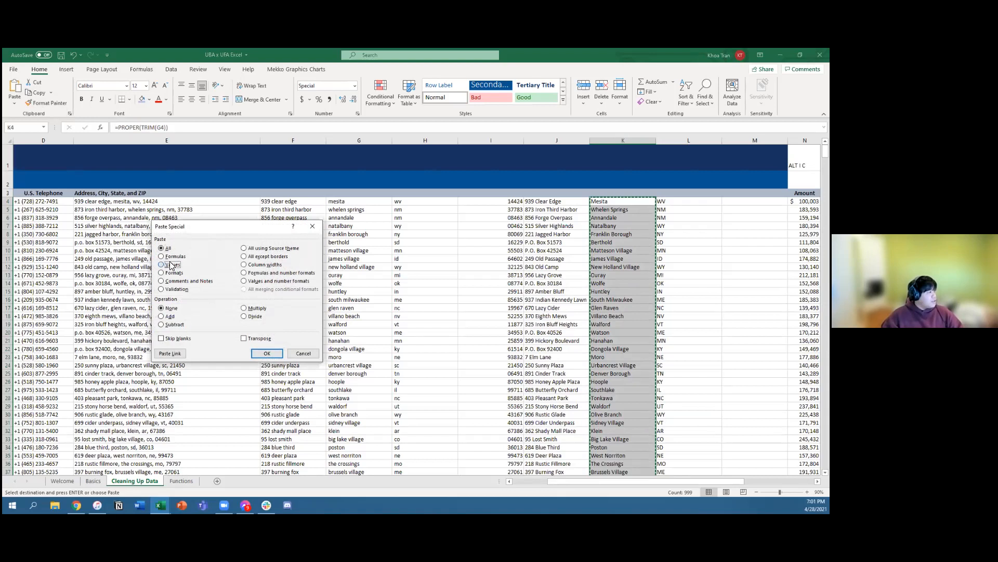
{"action": "left_click", "coordinate": [267, 353]}
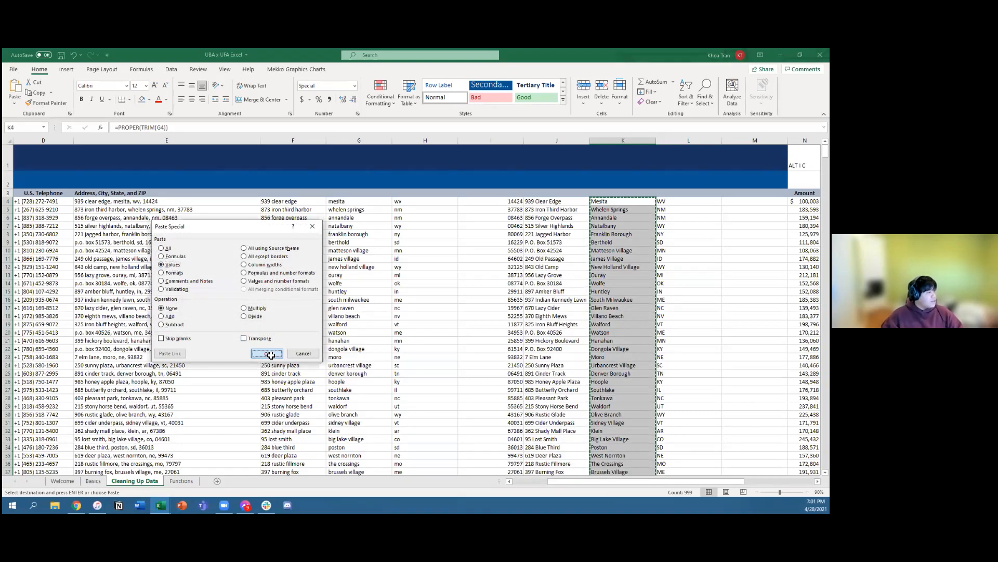
Step: Enter the note "alt e s v" in M4, beside the first state abbreviation
{"action": "left_click", "coordinate": [667, 332]}
{"action": "key", "text": "ctrl+Up"}
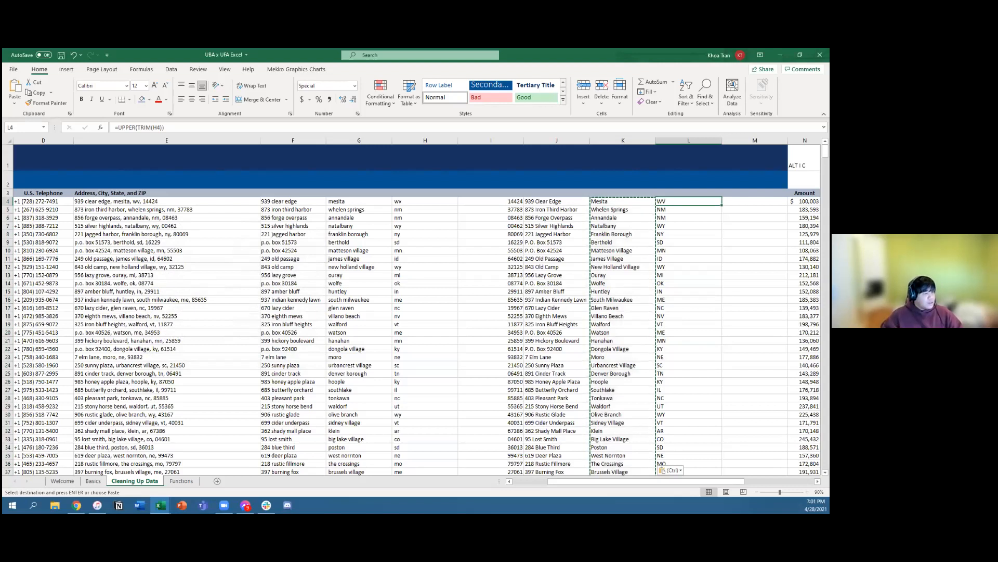
{"action": "key", "text": "Right"}
{"action": "type", "text": "al"}
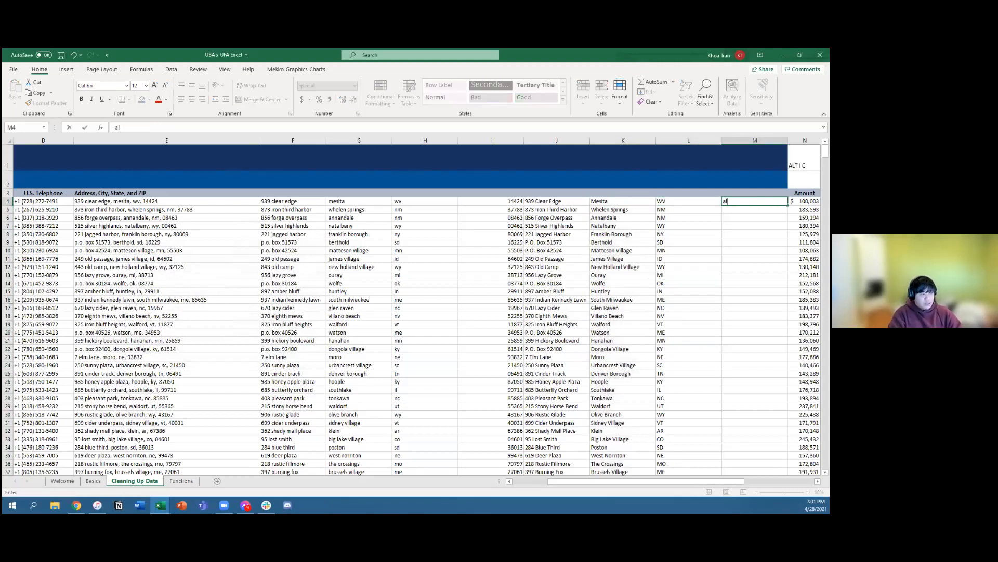
{"action": "key", "text": "Return"}
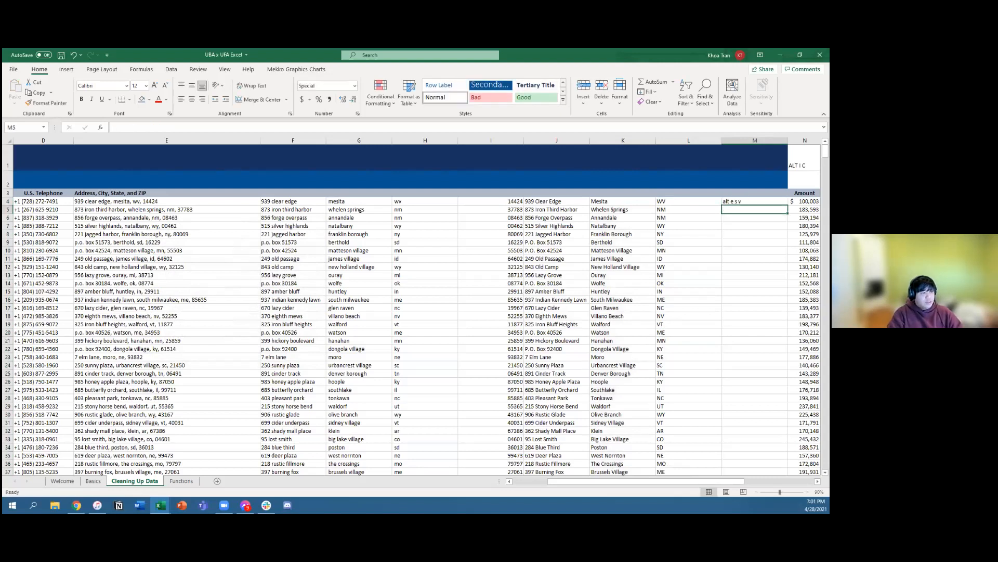
Step: Copy the uppercase state formulas in L4:L1002 and paste them over themselves with Paste Special set to Values
{"action": "key", "text": "Up"}
{"action": "key", "text": "Left"}
{"action": "key", "text": "ctrl+shift+Down"}
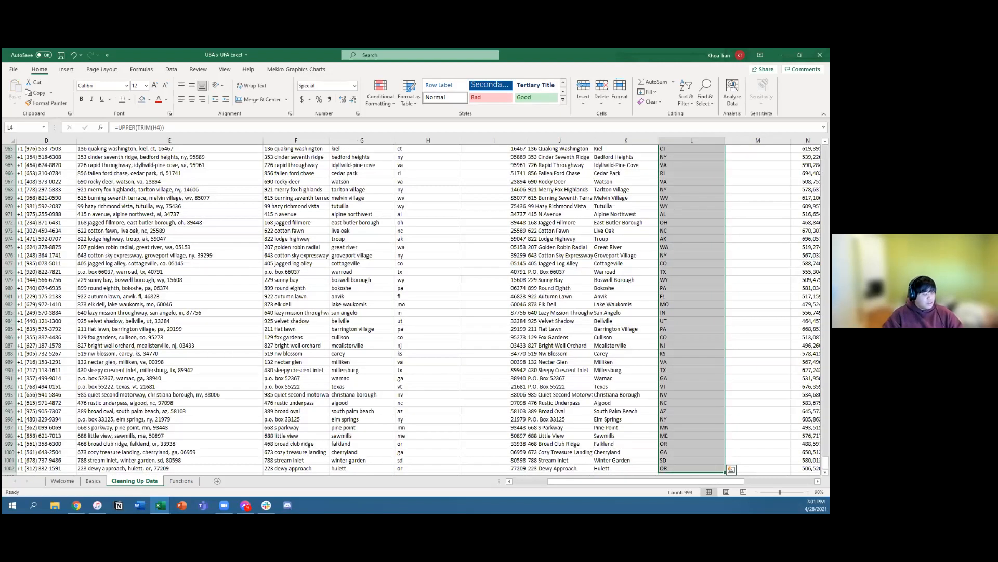
{"action": "key", "text": "ctrl+c"}
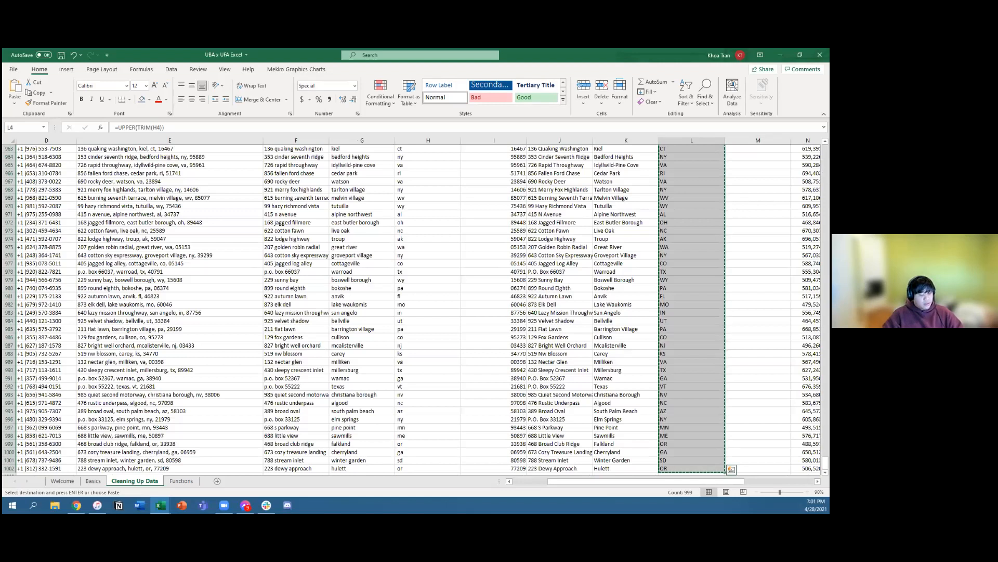
{"action": "key", "text": "alt+e"}
{"action": "key", "text": "s"}
{"action": "key", "text": "v"}
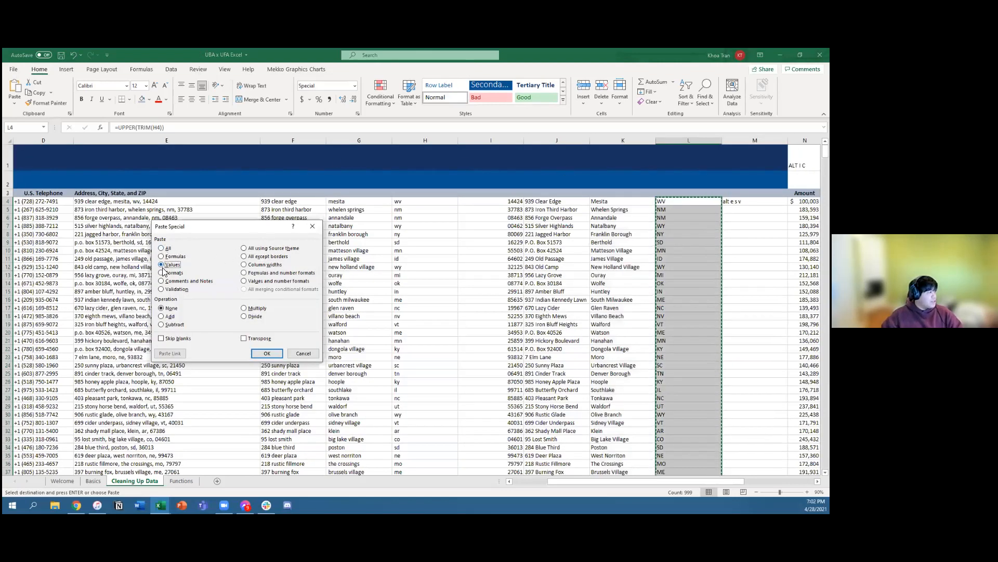
{"action": "left_click", "coordinate": [257, 352]}
{"action": "left_click", "coordinate": [689, 234]}
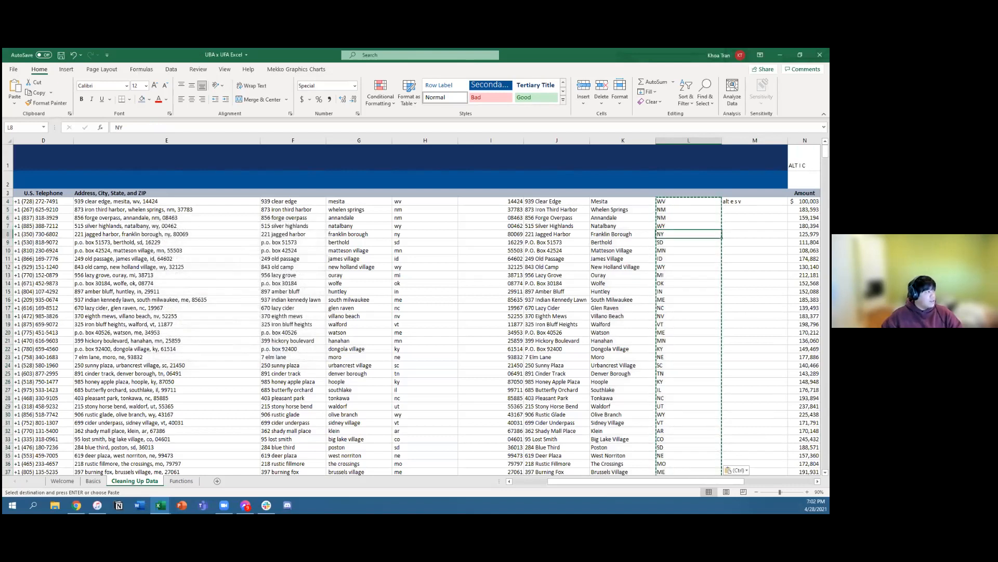
Step: Review the cleaned addresses, cities and states in columns J to L, along with the first record's cells in I4:L4
{"action": "left_click_drag", "start_coordinate": [688, 201], "coordinate": [676, 366]}
{"action": "left_click_drag", "start_coordinate": [610, 235], "coordinate": [617, 383]}
{"action": "left_click_drag", "start_coordinate": [555, 227], "coordinate": [554, 389]}
{"action": "left_click_drag", "start_coordinate": [625, 242], "coordinate": [619, 347]}
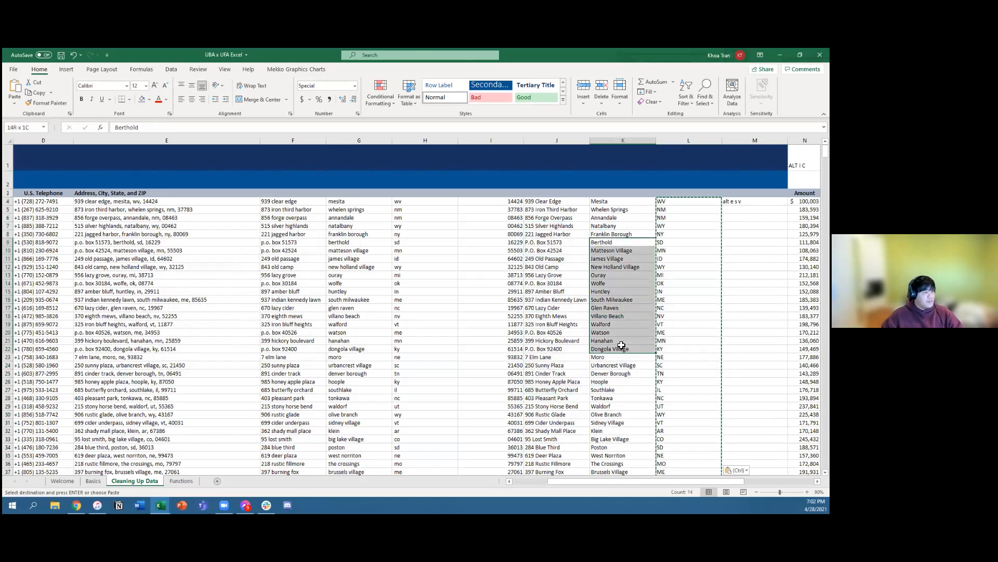
{"action": "left_click_drag", "start_coordinate": [568, 251], "coordinate": [564, 343]}
{"action": "left_click_drag", "start_coordinate": [613, 234], "coordinate": [619, 333]}
{"action": "left_click_drag", "start_coordinate": [671, 234], "coordinate": [672, 348]}
{"action": "left_click", "coordinate": [564, 308]}
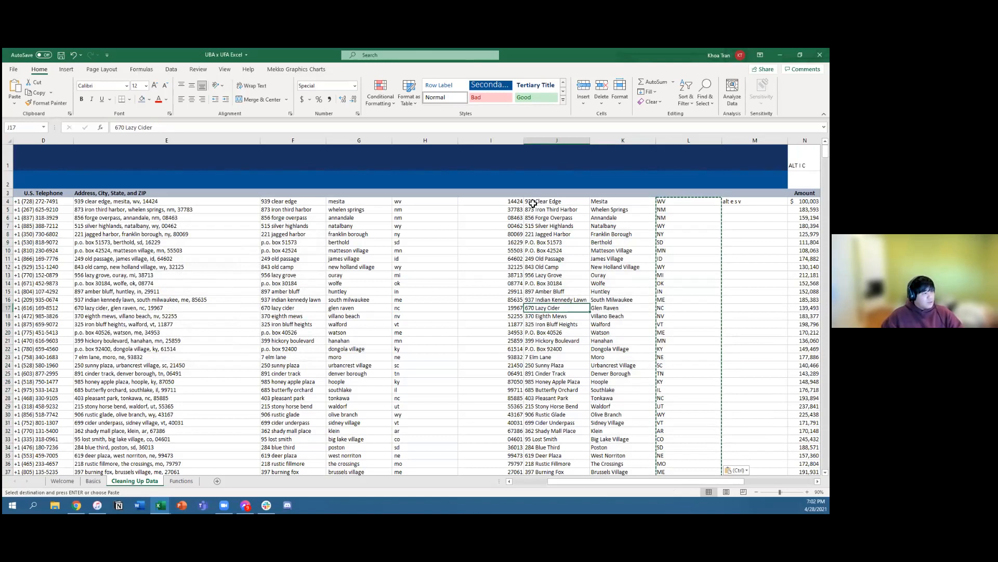
{"action": "left_click_drag", "start_coordinate": [513, 203], "coordinate": [689, 203]}
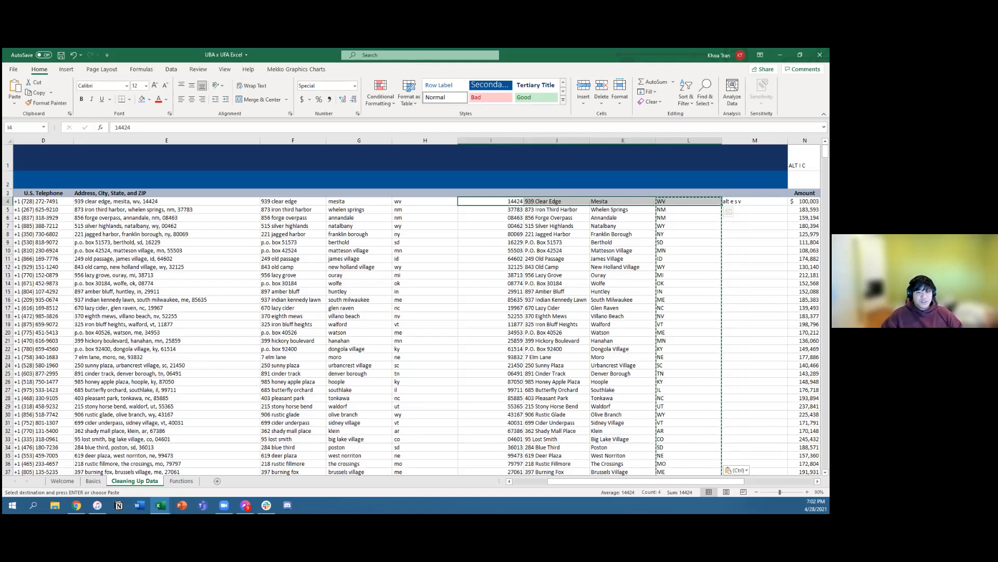
Step: Undo the values-only paste on the state column L
{"action": "left_click", "coordinate": [671, 216]}
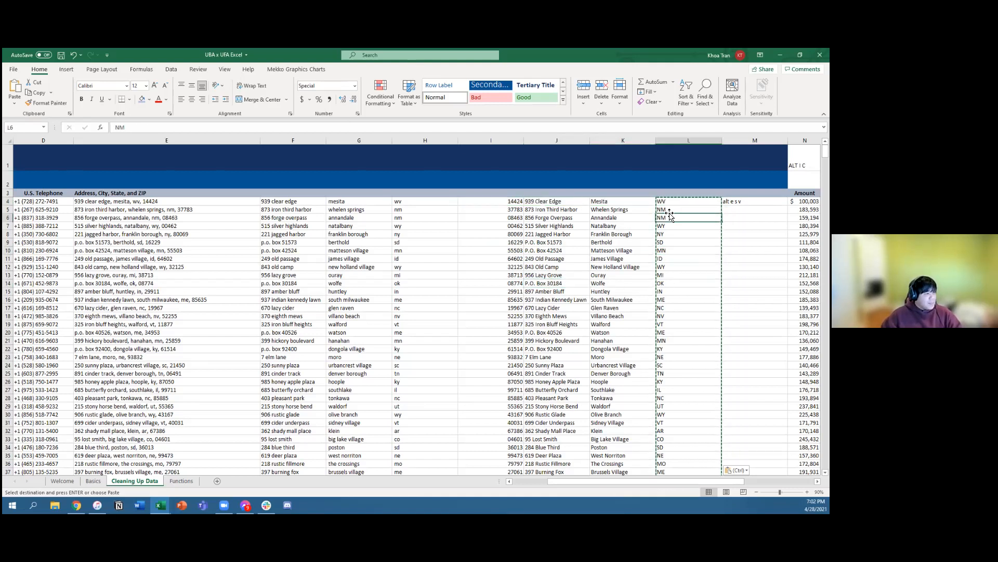
{"action": "left_click", "coordinate": [671, 204]}
{"action": "key", "text": "ctrl+z"}
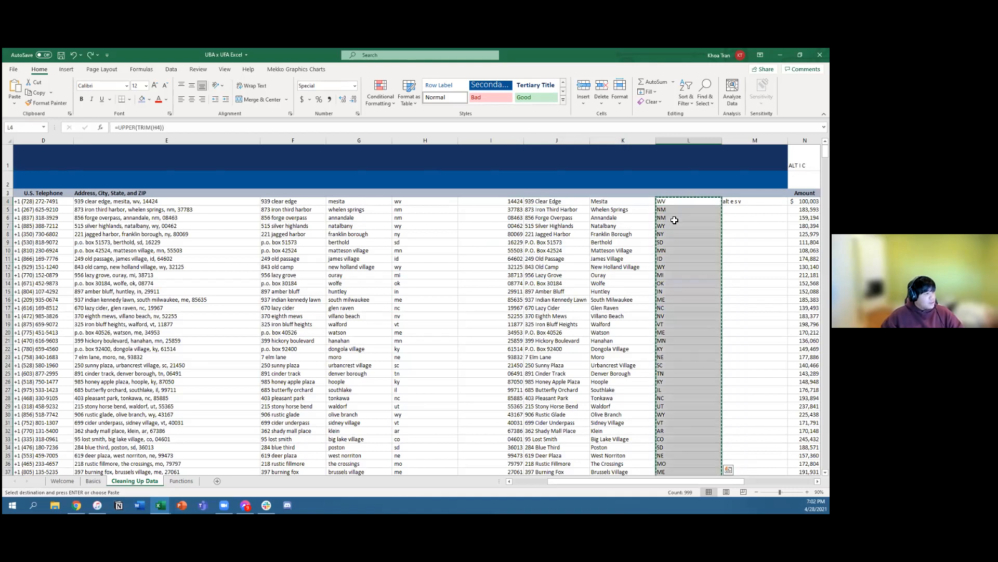
Step: Inspect the UPPER and TRIM formula behind the state abbreviations in column L, starting with L4
{"action": "left_click", "coordinate": [564, 289]}
{"action": "left_click", "coordinate": [680, 268]}
{"action": "left_click", "coordinate": [676, 201]}
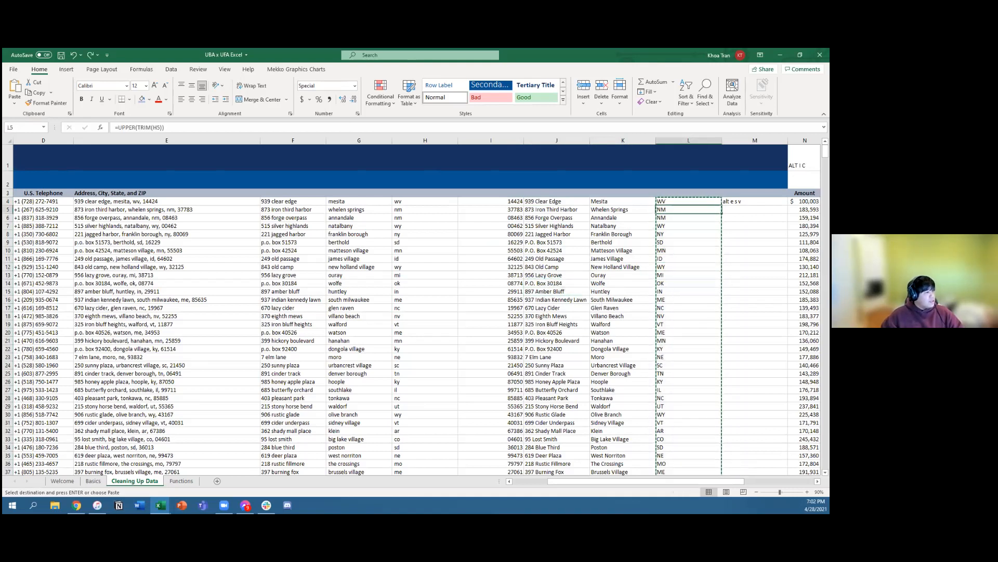
{"action": "left_click", "coordinate": [131, 129]}
{"action": "left_click", "coordinate": [212, 128]}
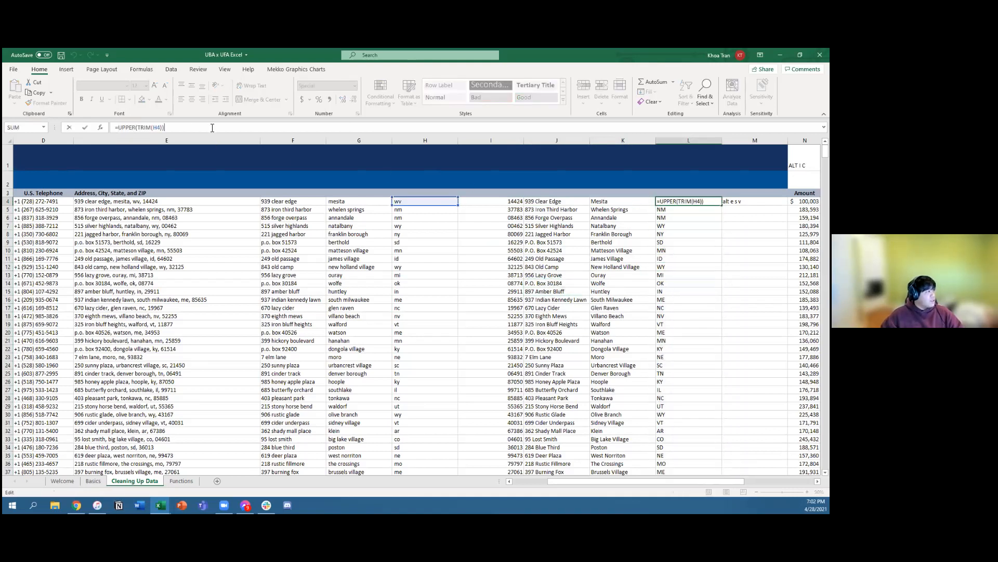
{"action": "left_click", "coordinate": [681, 242]}
{"action": "left_click", "coordinate": [676, 291]}
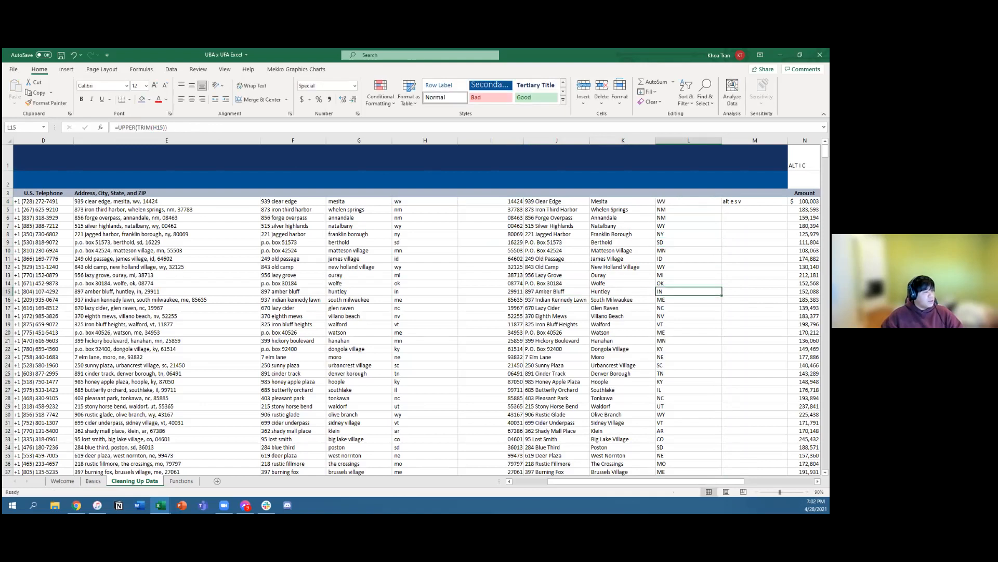
Step: Convert the state formulas in L4:L1002 to plain values by copying them and using Paste Special with Values
{"action": "key", "text": "ctrl+Up"}
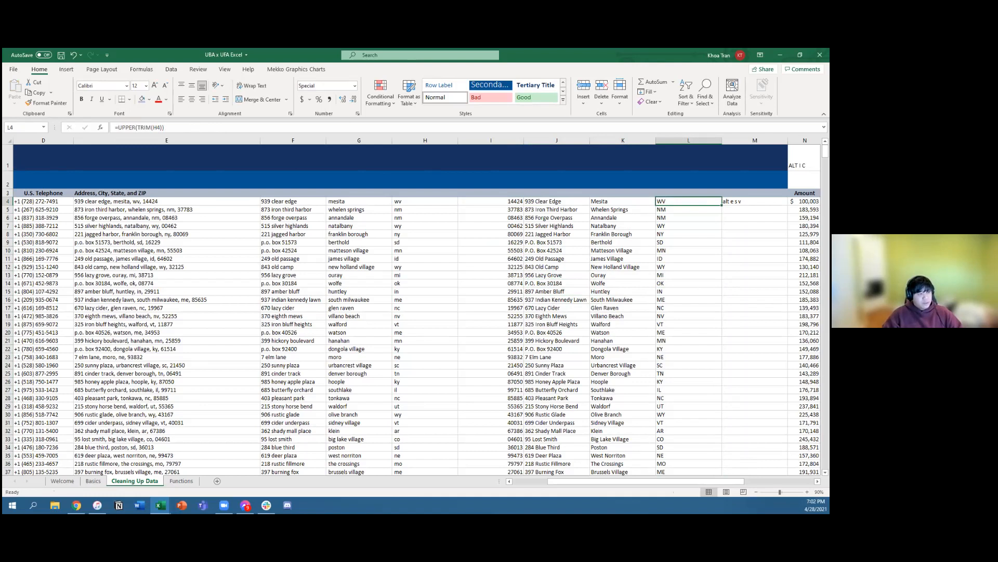
{"action": "key", "text": "ctrl+shift+Down"}
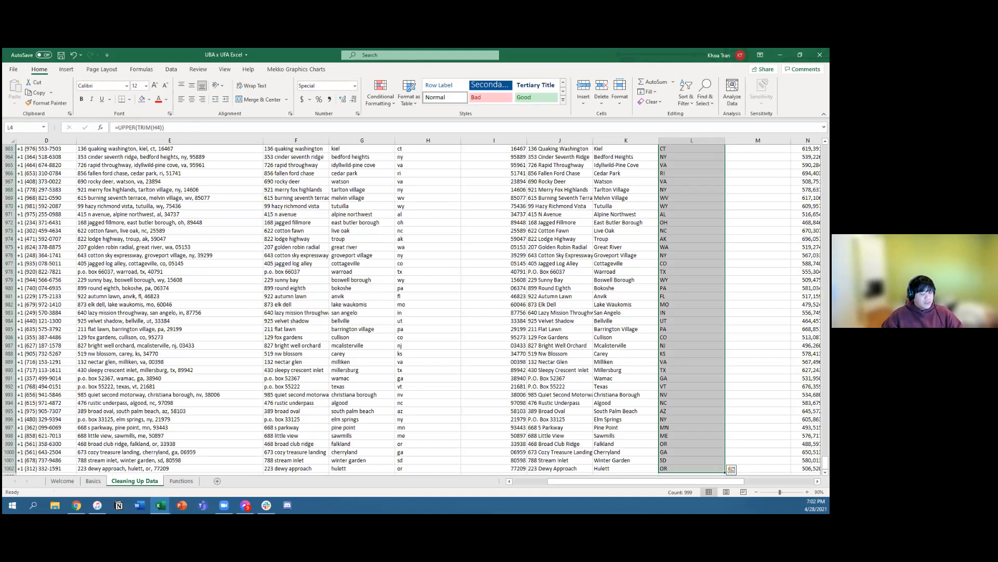
{"action": "key", "text": "ctrl+c"}
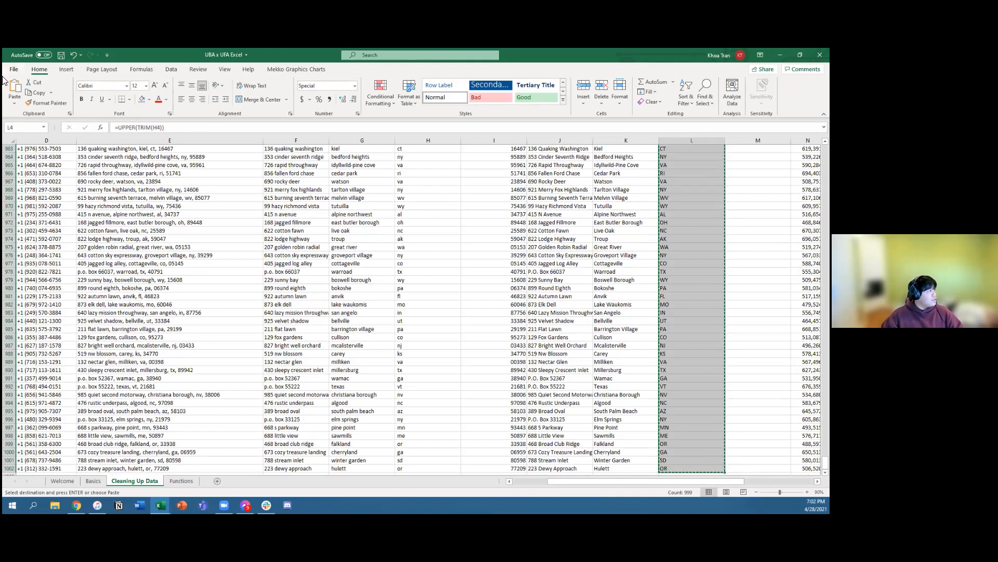
{"action": "left_click", "coordinate": [14, 107]}
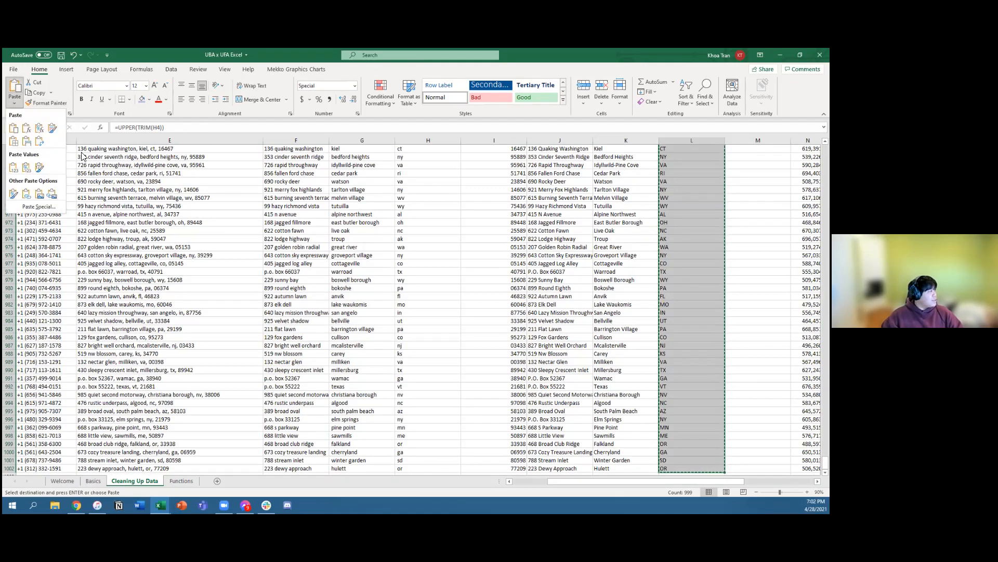
{"action": "left_click", "coordinate": [37, 207]}
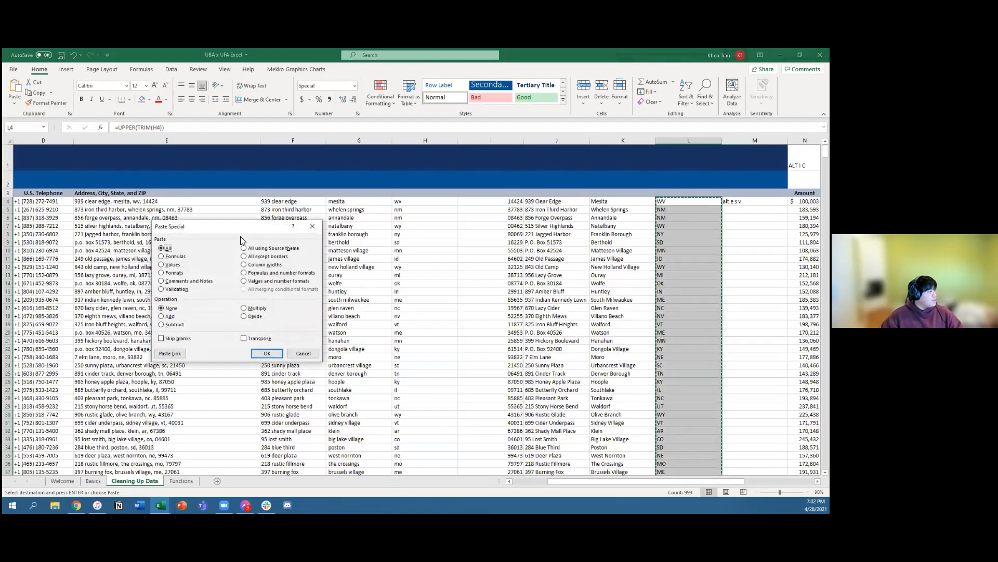
{"action": "left_click", "coordinate": [170, 266]}
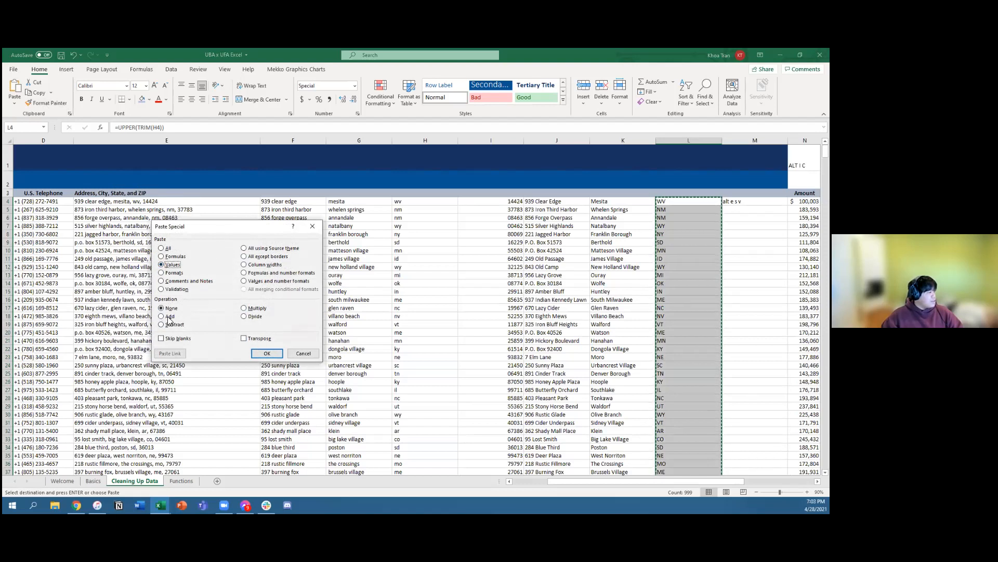
{"action": "left_click", "coordinate": [266, 354]}
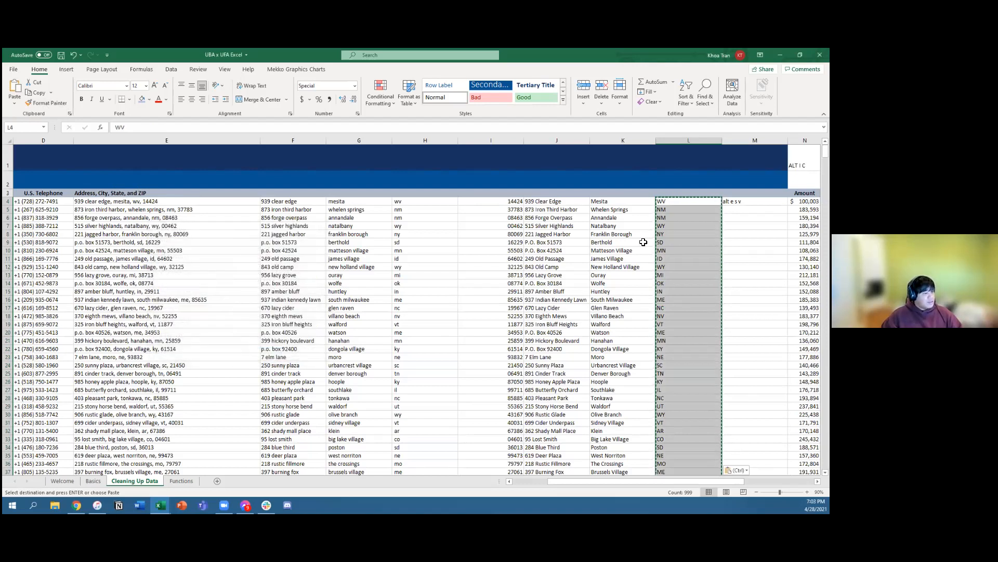
Step: Check the state cells in column L for plain text and compare the capitalized addresses in J with the lowercase ones in F
{"action": "left_click", "coordinate": [754, 242]}
{"action": "left_click_drag", "start_coordinate": [689, 201], "coordinate": [688, 267]}
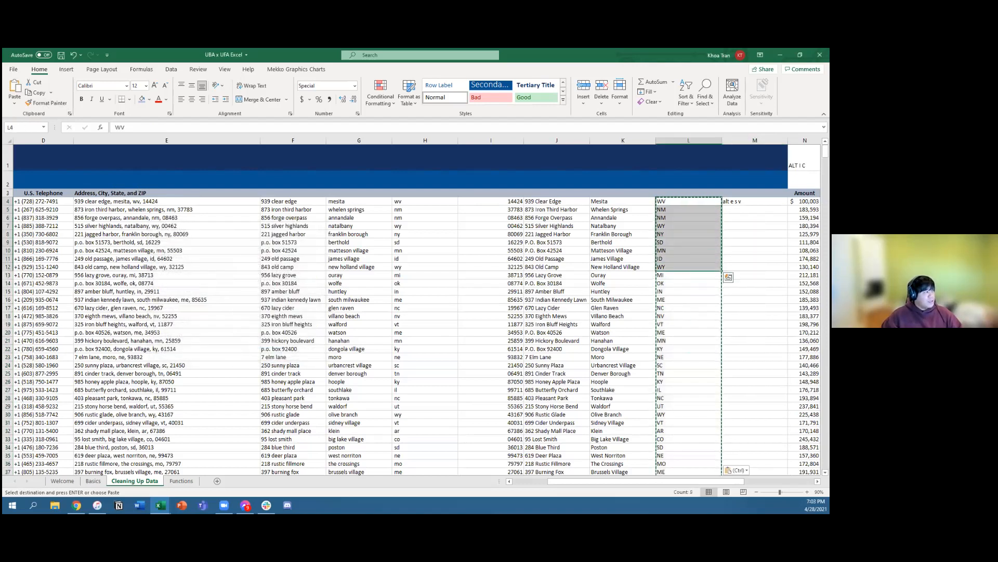
{"action": "left_click_drag", "start_coordinate": [674, 332], "coordinate": [675, 333]}
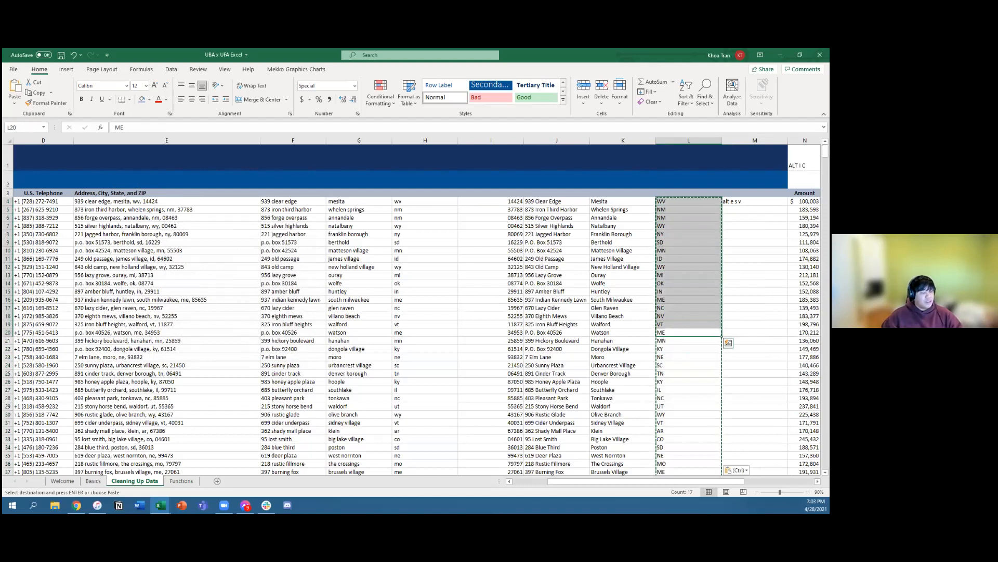
{"action": "left_click", "coordinate": [672, 363]}
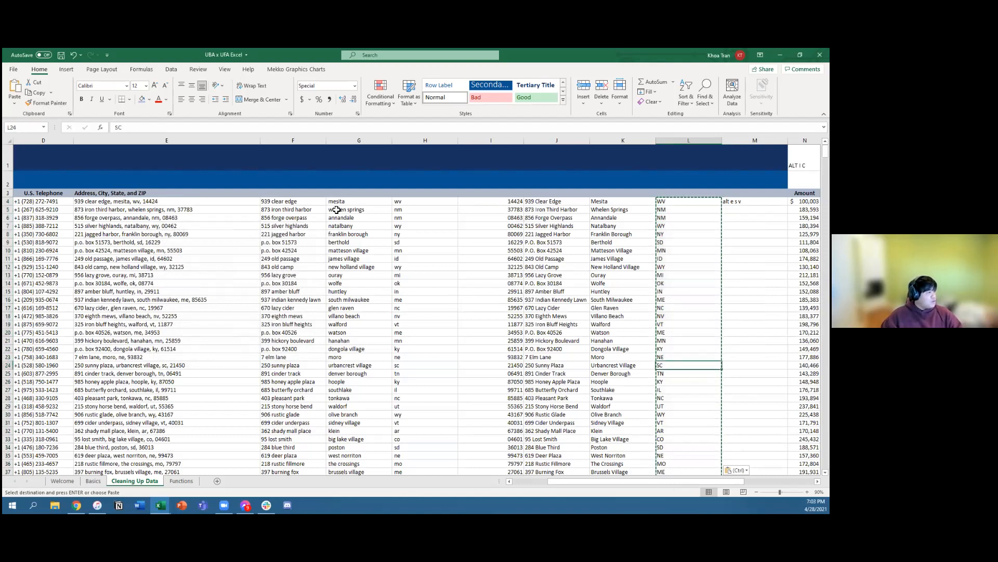
{"action": "left_click_drag", "start_coordinate": [571, 204], "coordinate": [593, 317]}
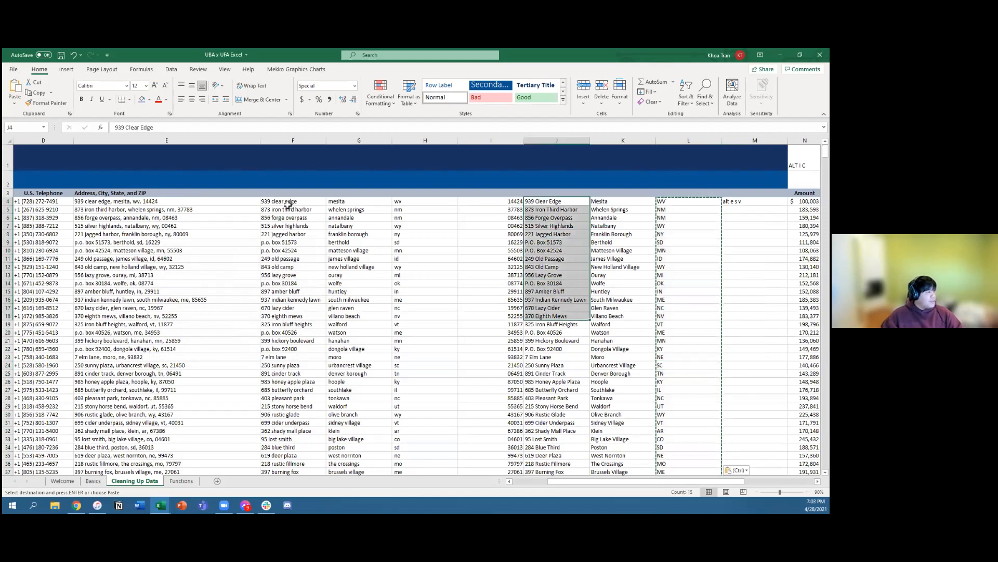
{"action": "left_click_drag", "start_coordinate": [288, 205], "coordinate": [312, 317]}
{"action": "left_click", "coordinate": [571, 202]}
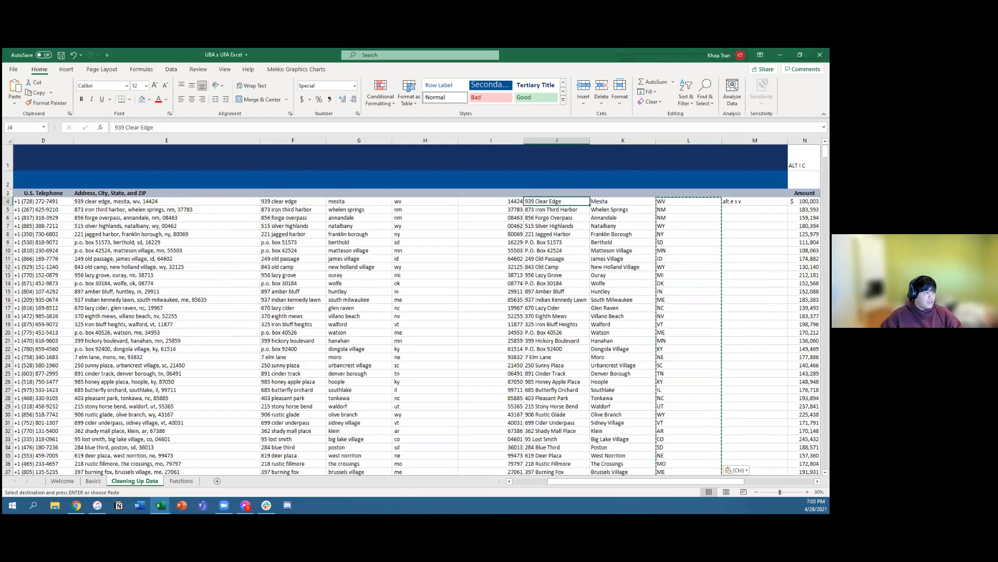
{"action": "left_click", "coordinate": [554, 219]}
Step: Move the capitalized addresses from J4:J1002 over the lowercase addresses in column F, starting at F4
{"action": "left_click", "coordinate": [555, 203]}
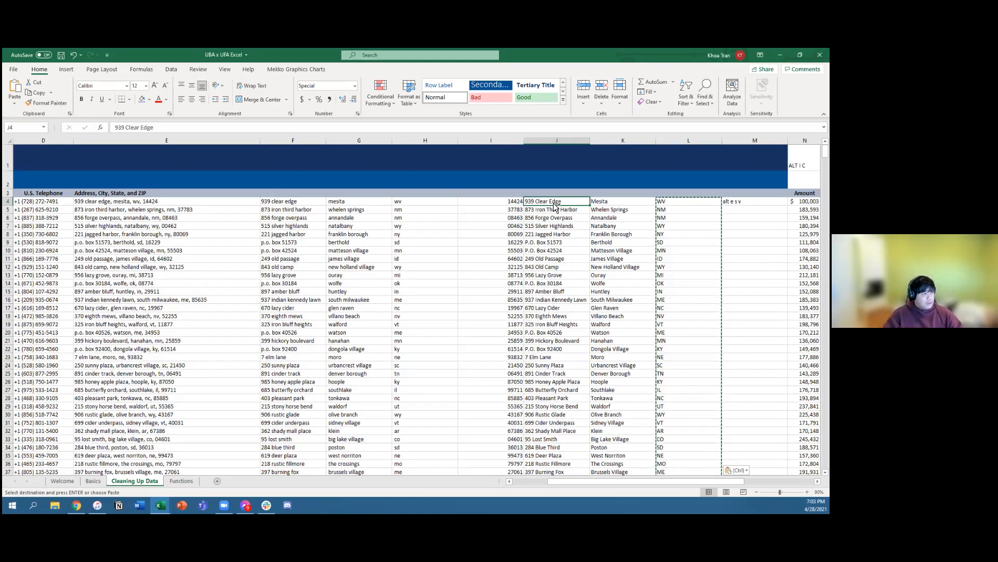
{"action": "key", "text": "ctrl+shift+Down"}
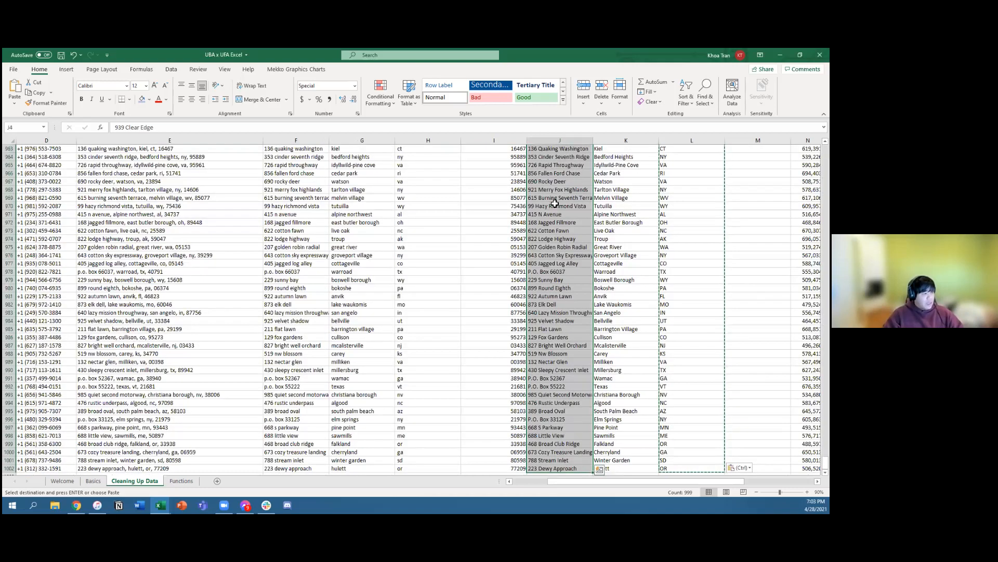
{"action": "key", "text": "ctrl+c"}
{"action": "key", "text": "ctrl+BackSpace"}
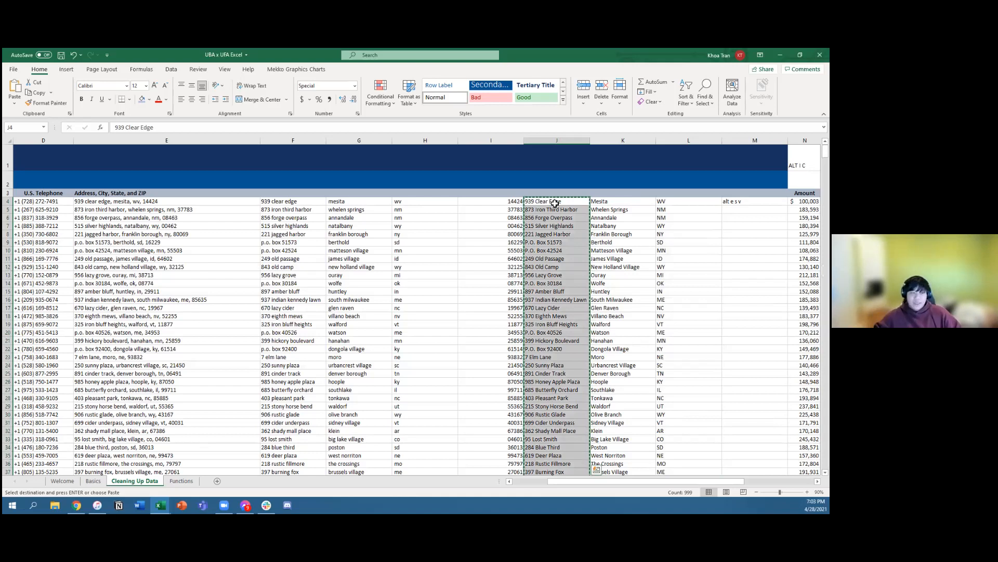
{"action": "key", "text": "Left"}
{"action": "key", "text": "Left"}
{"action": "key", "text": "Left"}
{"action": "key", "text": "Left"}
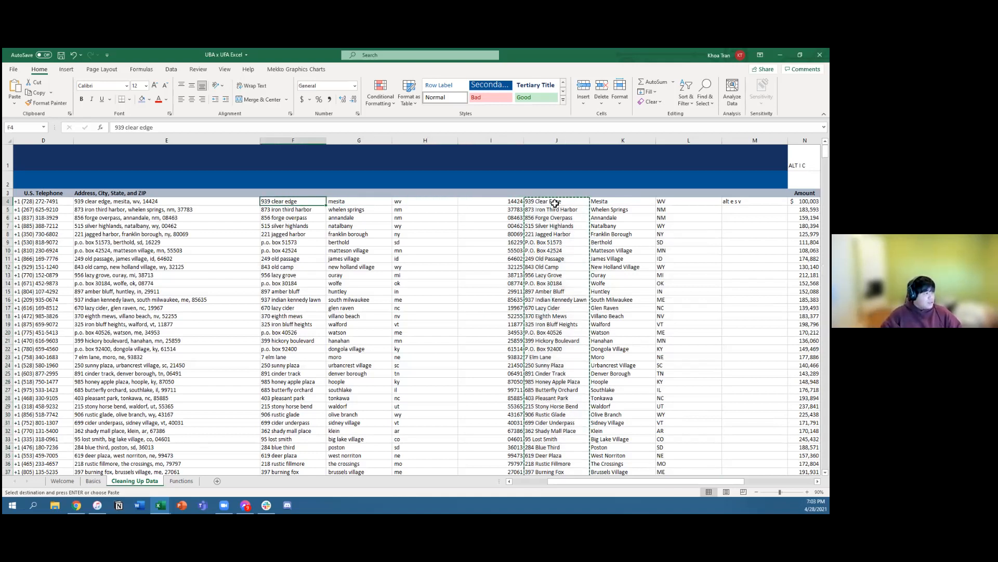
{"action": "key", "text": "Right"}
{"action": "key", "text": "Right"}
{"action": "key", "text": "Right"}
{"action": "key", "text": "Right"}
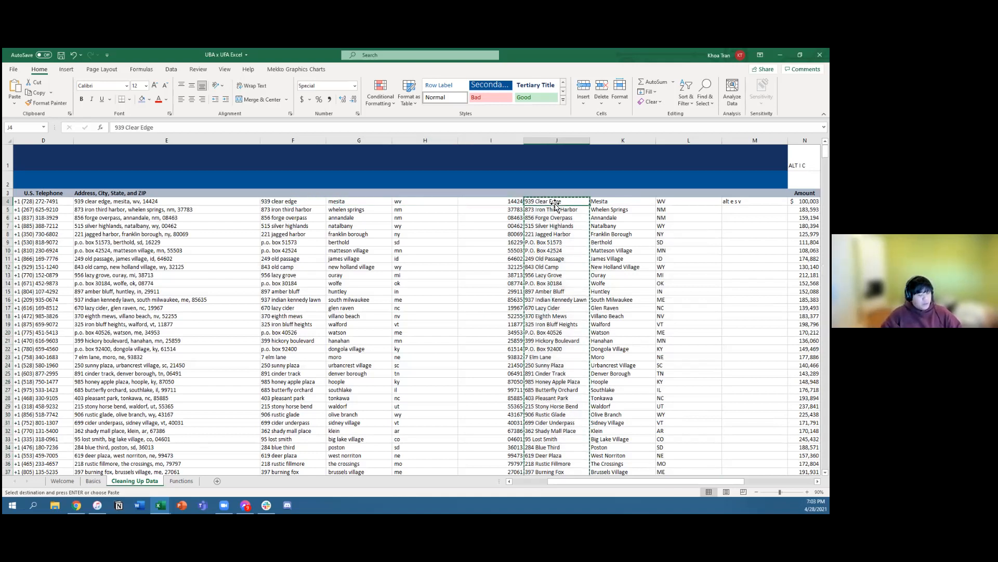
{"action": "key", "text": "Left"}
{"action": "key", "text": "Left"}
{"action": "key", "text": "Left"}
{"action": "key", "text": "Left"}
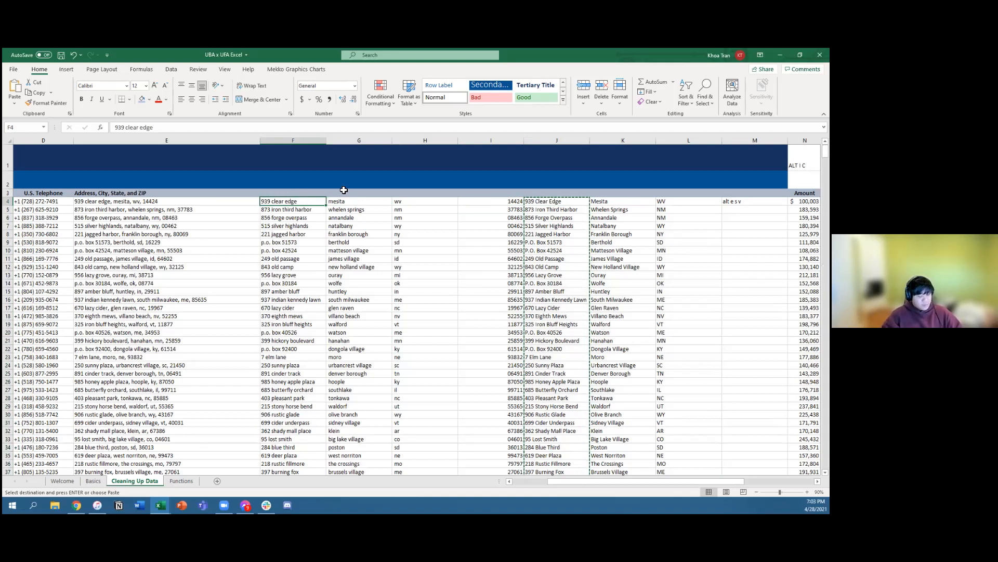
{"action": "key", "text": "ctrl+v"}
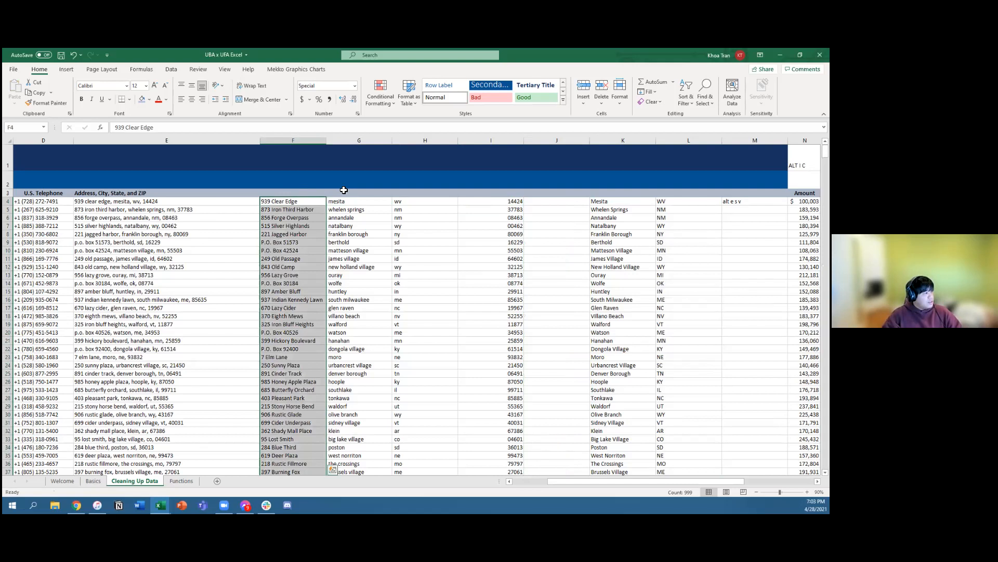
Step: Move the capitalized city names from K4:K1002 over the lowercase cities in column G, starting at G4
{"action": "key", "text": "Right"}
{"action": "key", "text": "Right"}
{"action": "key", "text": "Right"}
{"action": "key", "text": "Right"}
{"action": "key", "text": "Right"}
{"action": "key", "text": "Left"}
{"action": "key", "text": "Right"}
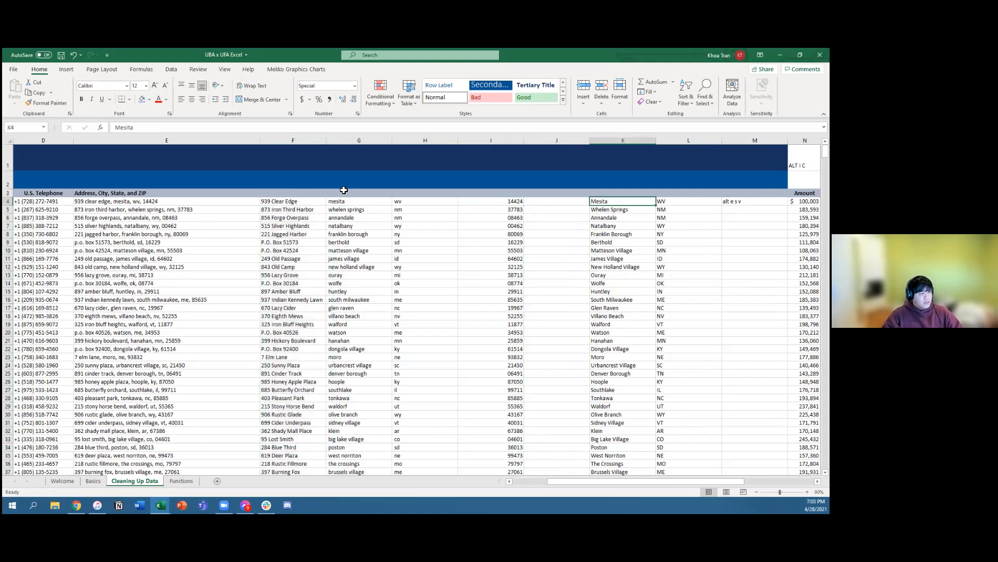
{"action": "key", "text": "ctrl+shift+Down"}
{"action": "key", "text": "ctrl+c"}
{"action": "key", "text": "ctrl+BackSpace"}
{"action": "key", "text": "Left"}
{"action": "key", "text": "Left"}
{"action": "key", "text": "Left"}
{"action": "key", "text": "Left"}
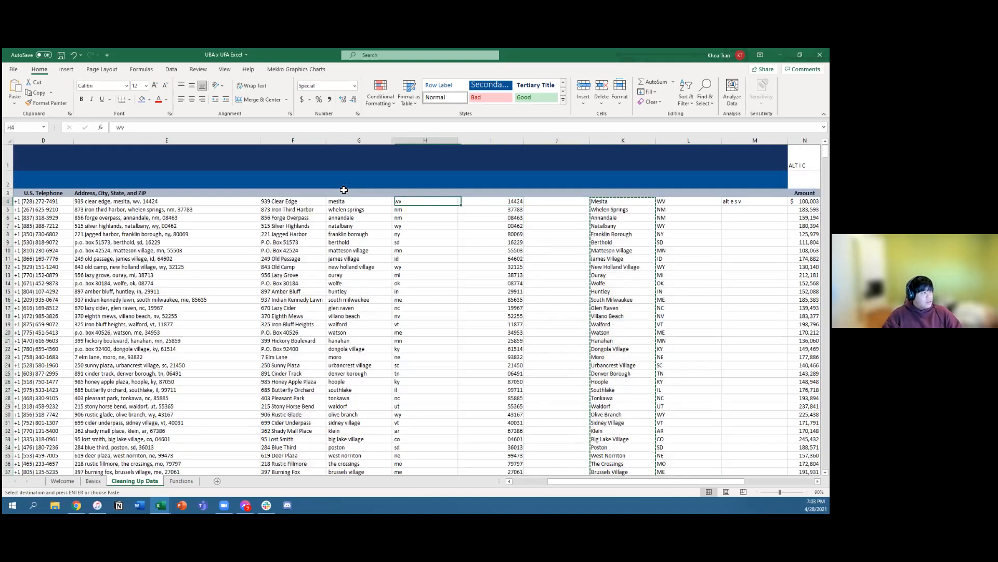
{"action": "key", "text": "Right"}
{"action": "key", "text": "Right"}
{"action": "key", "text": "Right"}
{"action": "key", "text": "Right"}
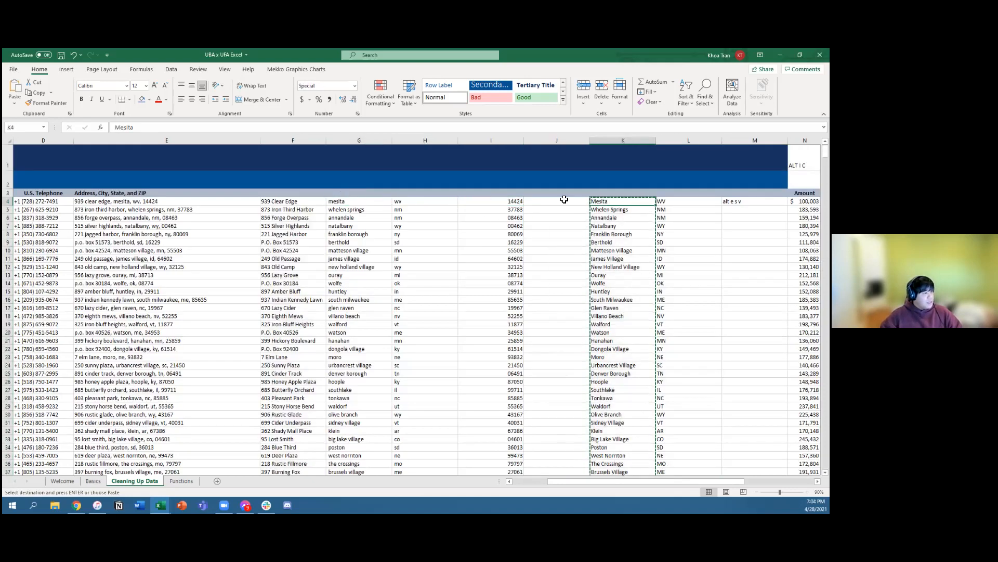
{"action": "left_click", "coordinate": [364, 203]}
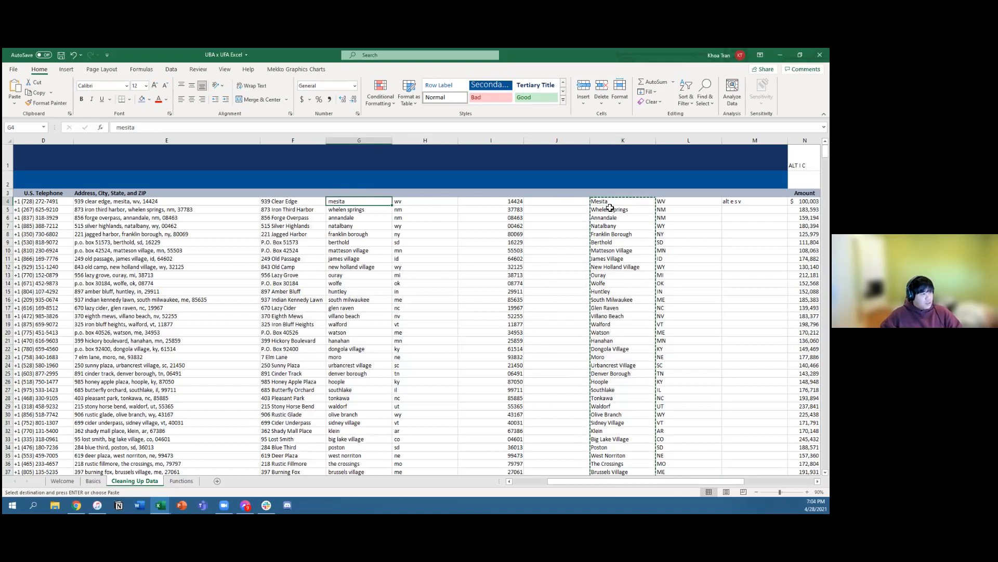
{"action": "key", "text": "Right"}
{"action": "key", "text": "Right"}
{"action": "key", "text": "Right"}
{"action": "key", "text": "Right"}
{"action": "left_click", "coordinate": [369, 202]}
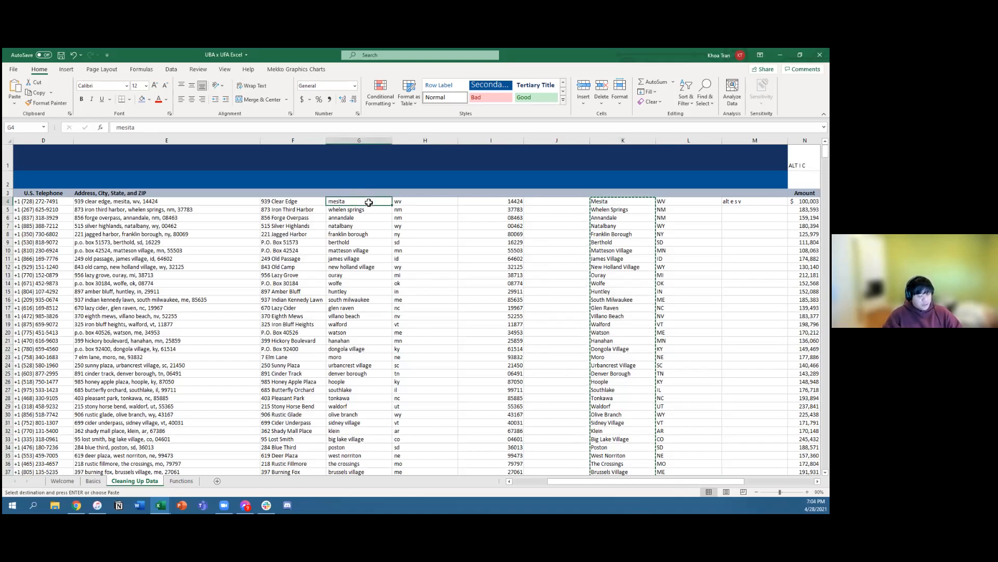
{"action": "key", "text": "ctrl+v"}
Step: Move the uppercase state abbreviations from L4:L1002 over the lowercase ones in column H, starting at H4
{"action": "key", "text": "Right"}
{"action": "key", "text": "Right"}
{"action": "key", "text": "Right"}
{"action": "key", "text": "Right"}
{"action": "key", "text": "Right"}
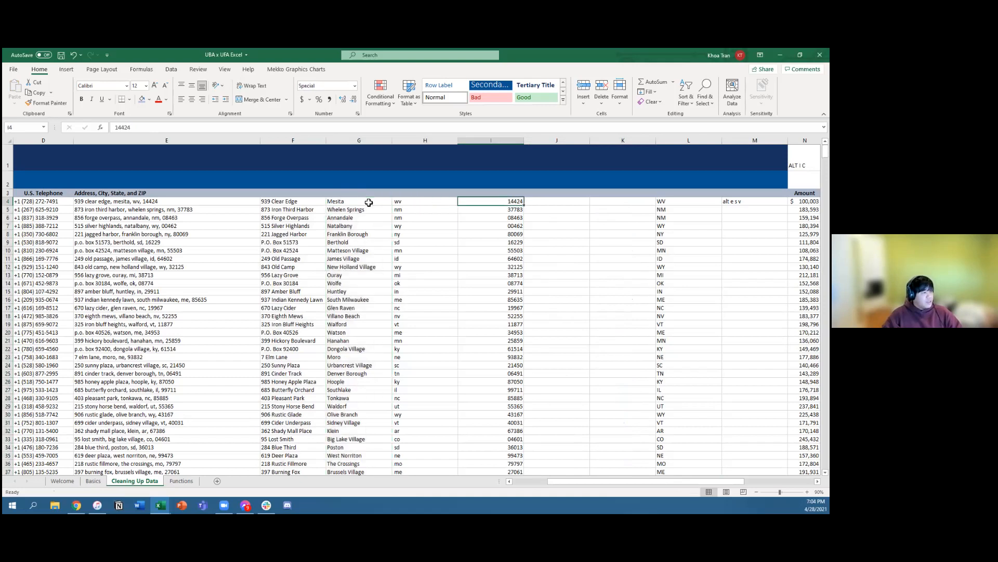
{"action": "key", "text": "ctrl+shift+Down"}
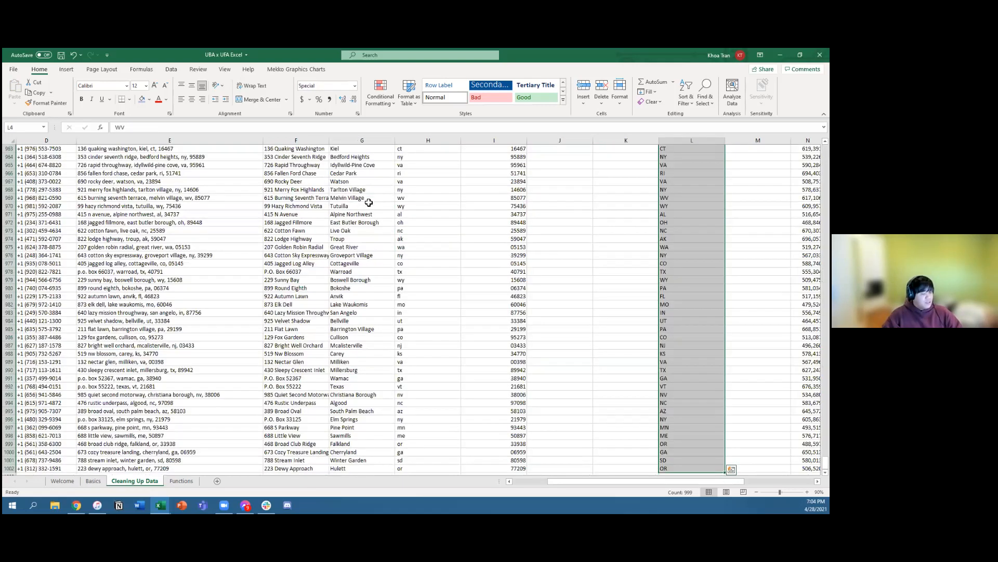
{"action": "key", "text": "ctrl+BackSpace"}
{"action": "key", "text": "ctrl+c"}
{"action": "key", "text": "Left"}
{"action": "key", "text": "Left"}
{"action": "key", "text": "Left"}
{"action": "key", "text": "Left"}
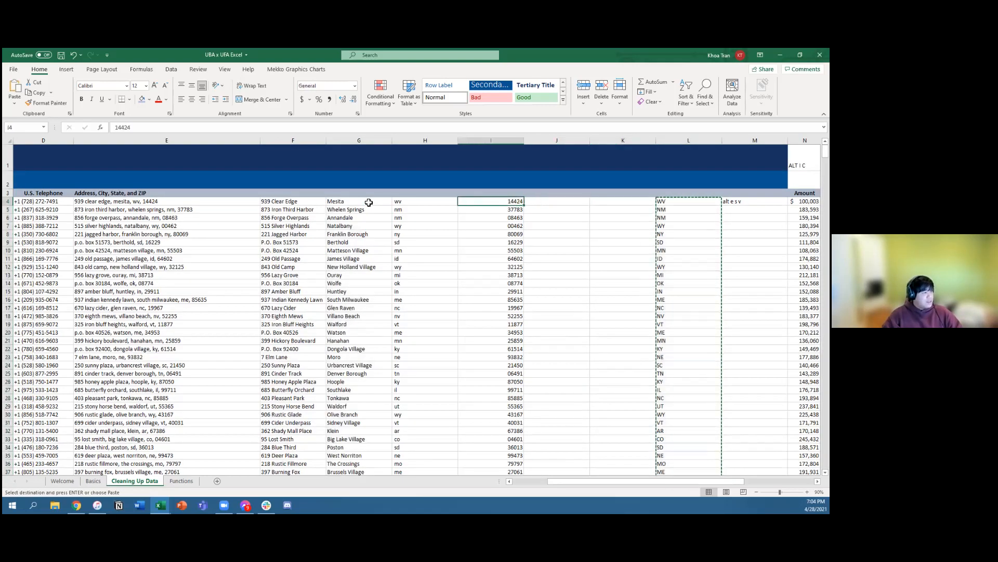
{"action": "key", "text": "alt+e"}
{"action": "key", "text": "s"}
{"action": "key", "text": "v"}
{"action": "key", "text": "Return"}
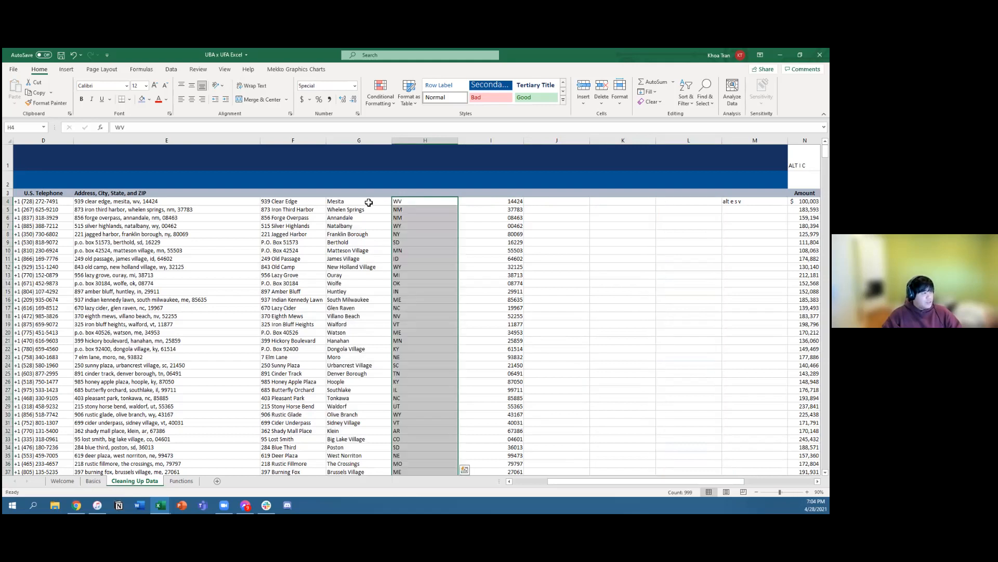
Step: Enter the headers Address, City, State and ZIP in cells F3 to I3
{"action": "left_click", "coordinate": [369, 202]}
{"action": "left_click", "coordinate": [313, 195]}
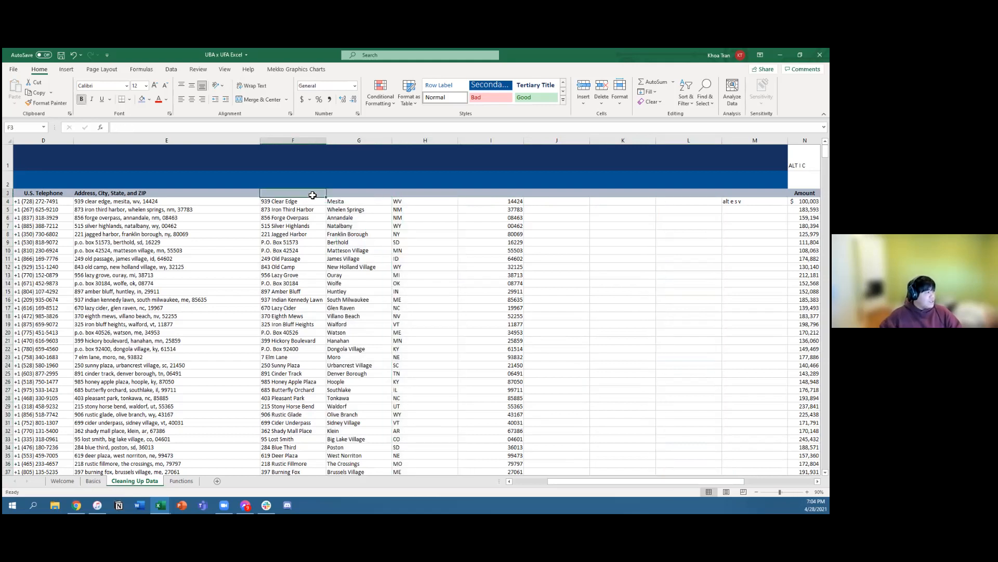
{"action": "type", "text": "A"}
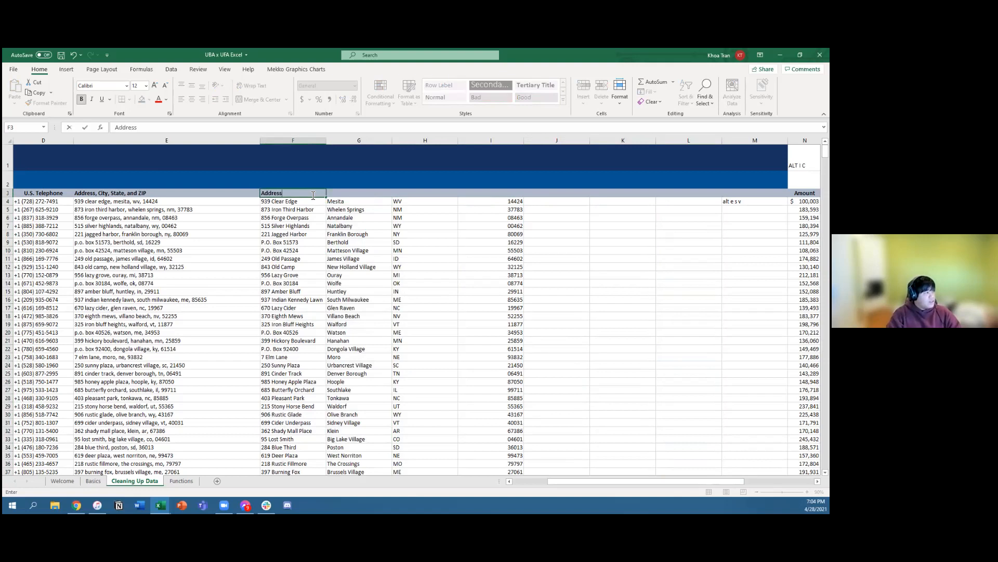
{"action": "type", "text": "ddress"}
{"action": "key", "text": "Tab"}
{"action": "type", "text": "City"}
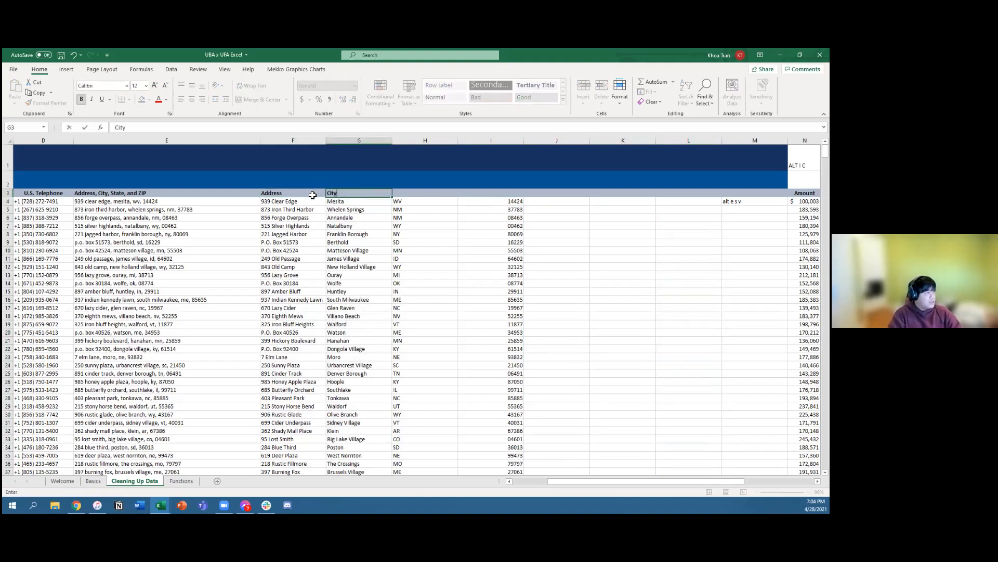
{"action": "key", "text": "Tab"}
{"action": "type", "text": "State"}
{"action": "key", "text": "Tab"}
{"action": "type", "text": "ZIP"}
{"action": "key", "text": "Tab"}
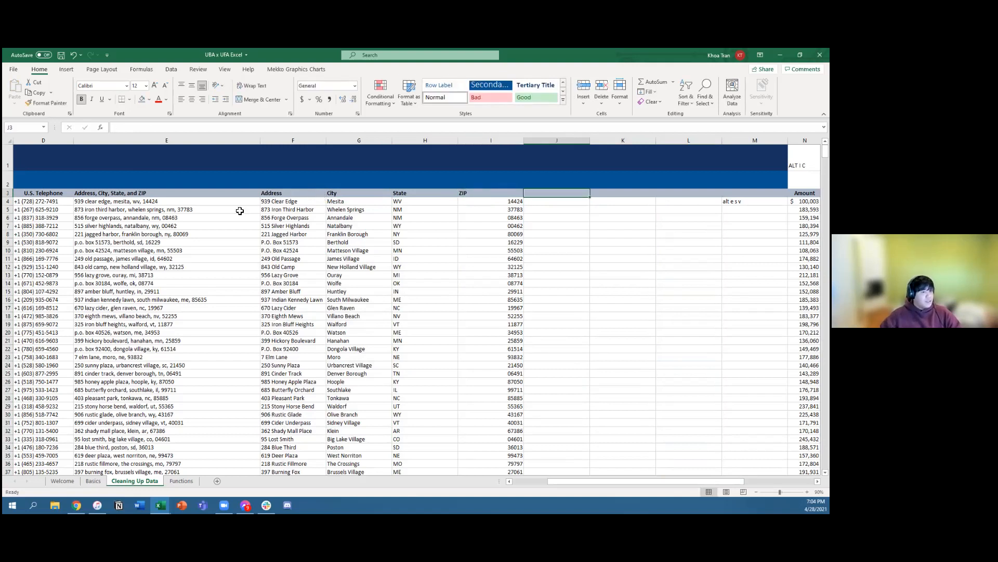
Step: Review the separated address, city, state and ZIP cells in columns F to I and the emptied helper columns beside them
{"action": "left_click_drag", "start_coordinate": [278, 203], "coordinate": [486, 440]}
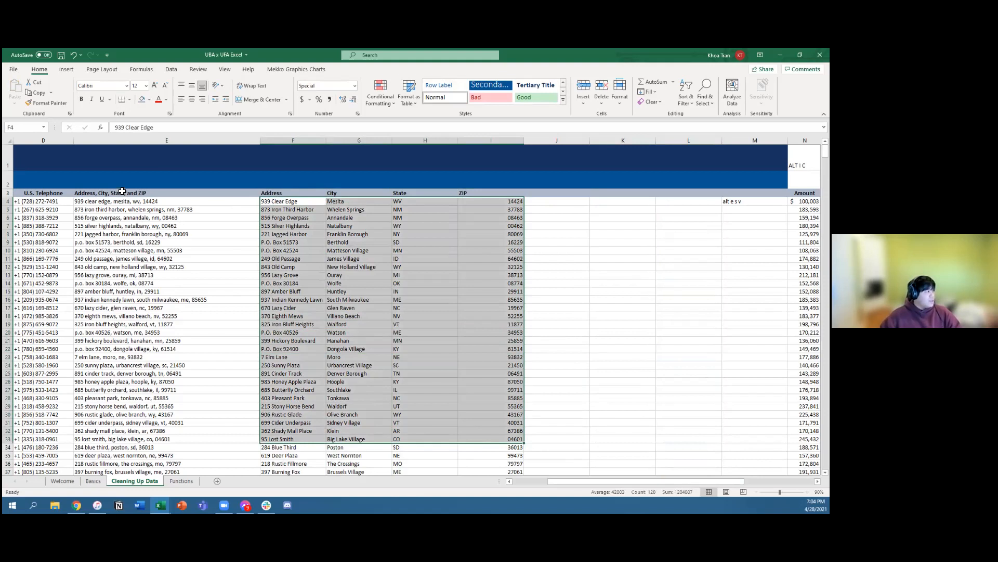
{"action": "left_click", "coordinate": [570, 277]}
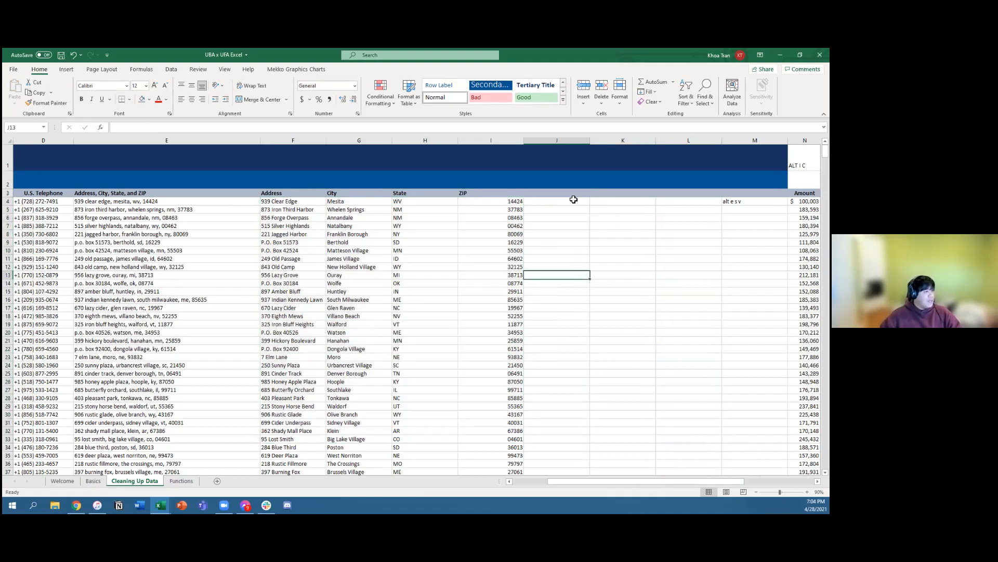
{"action": "left_click_drag", "start_coordinate": [548, 190], "coordinate": [757, 333]}
{"action": "left_click", "coordinate": [628, 390]}
{"action": "left_click", "coordinate": [571, 243]}
{"action": "left_click", "coordinate": [566, 316]}
{"action": "left_click", "coordinate": [562, 223]}
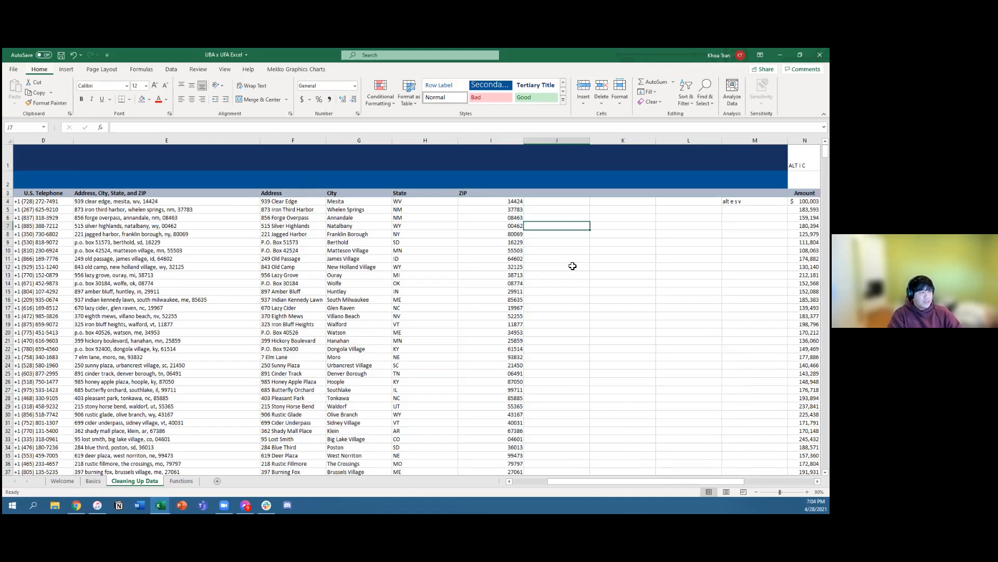
Step: Insert a blank column at J and delete it again
{"action": "right_click", "coordinate": [577, 140]}
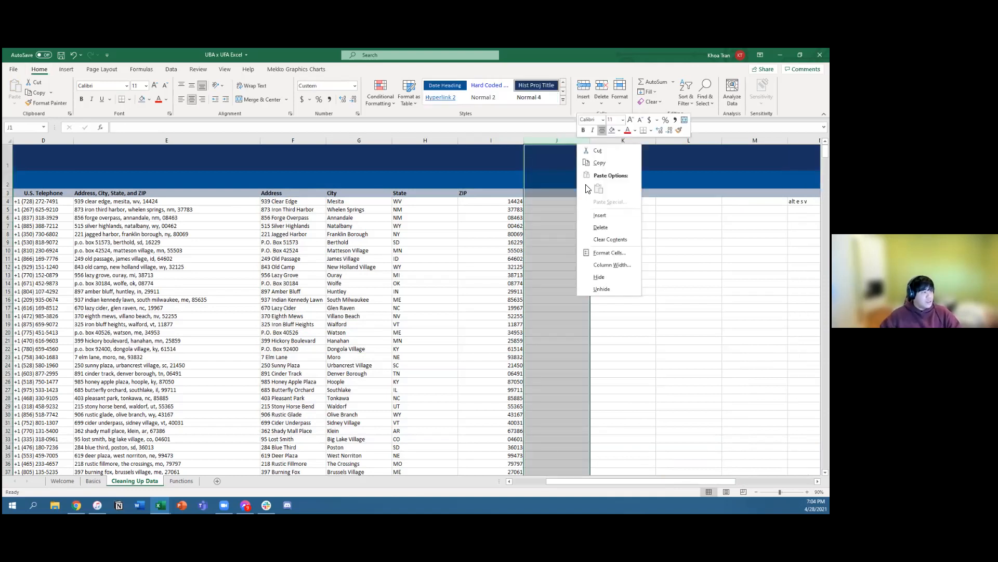
{"action": "left_click", "coordinate": [653, 242]}
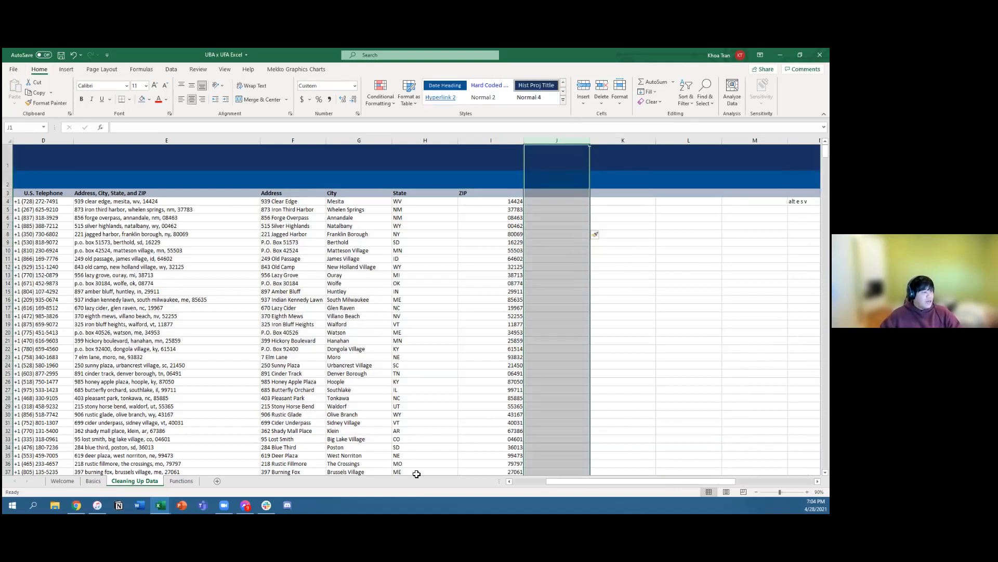
{"action": "left_click_drag", "start_coordinate": [553, 480], "coordinate": [574, 481]}
{"action": "right_click", "coordinate": [322, 145]}
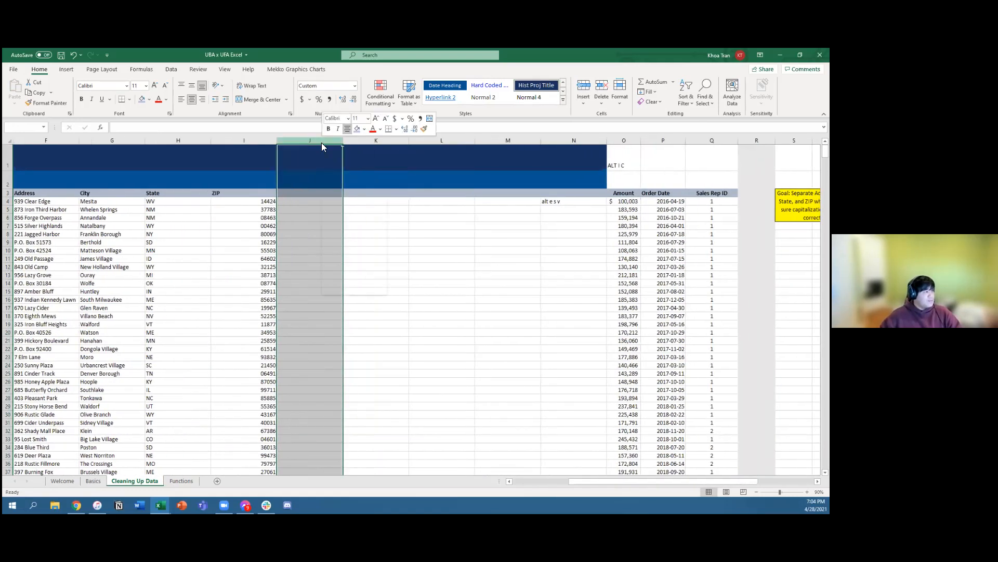
{"action": "left_click", "coordinate": [352, 225]}
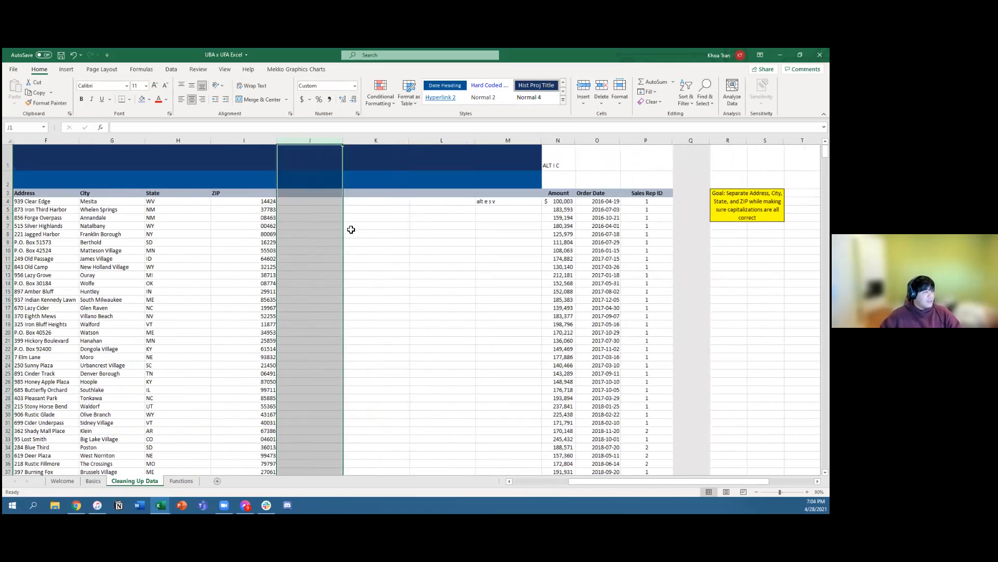
{"action": "left_click", "coordinate": [367, 264]}
{"action": "left_click", "coordinate": [326, 259]}
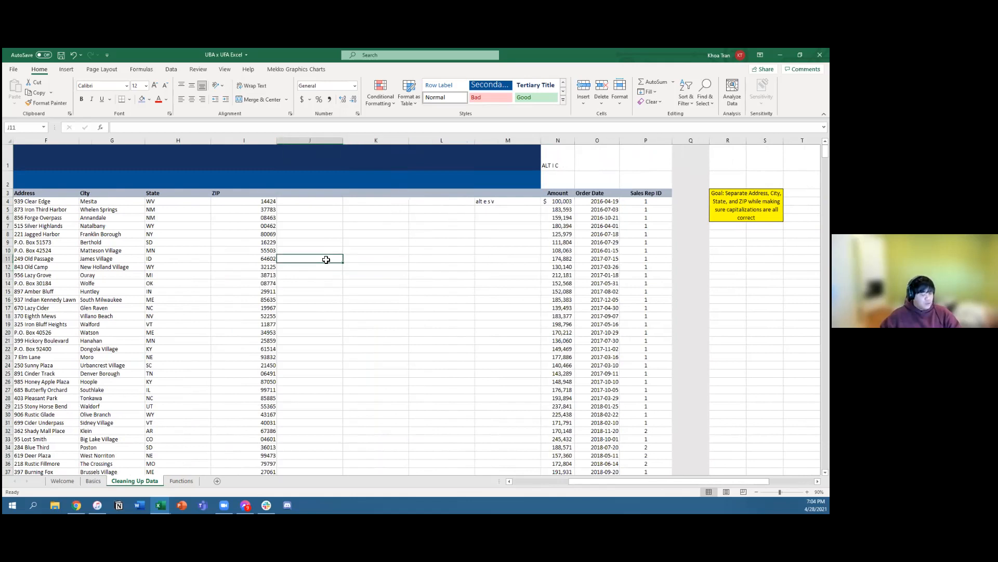
Step: Examine the empty helper cells in column J alongside the cleaned addresses in F4:F33
{"action": "key", "text": "ctrl+space"}
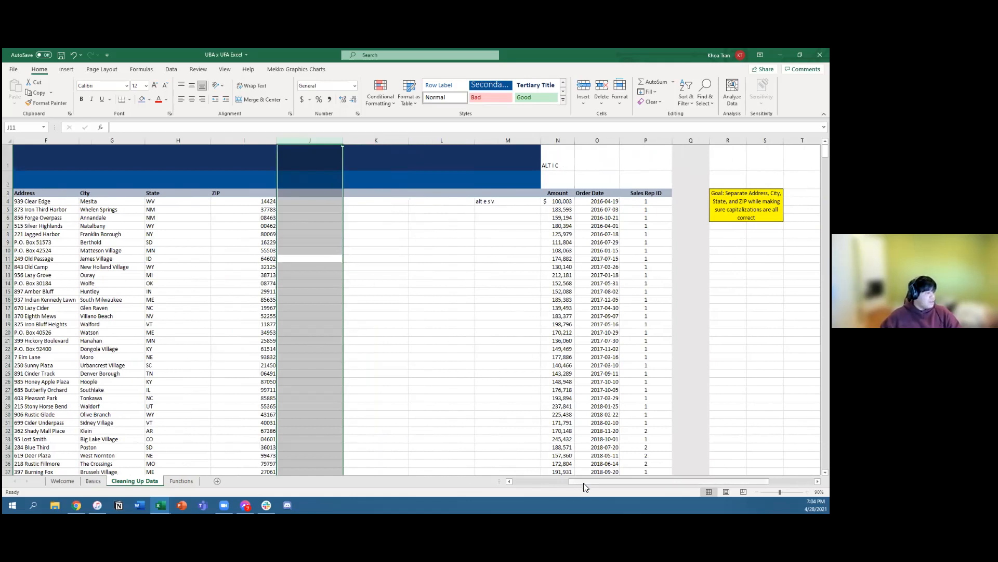
{"action": "left_click_drag", "start_coordinate": [588, 482], "coordinate": [548, 481]}
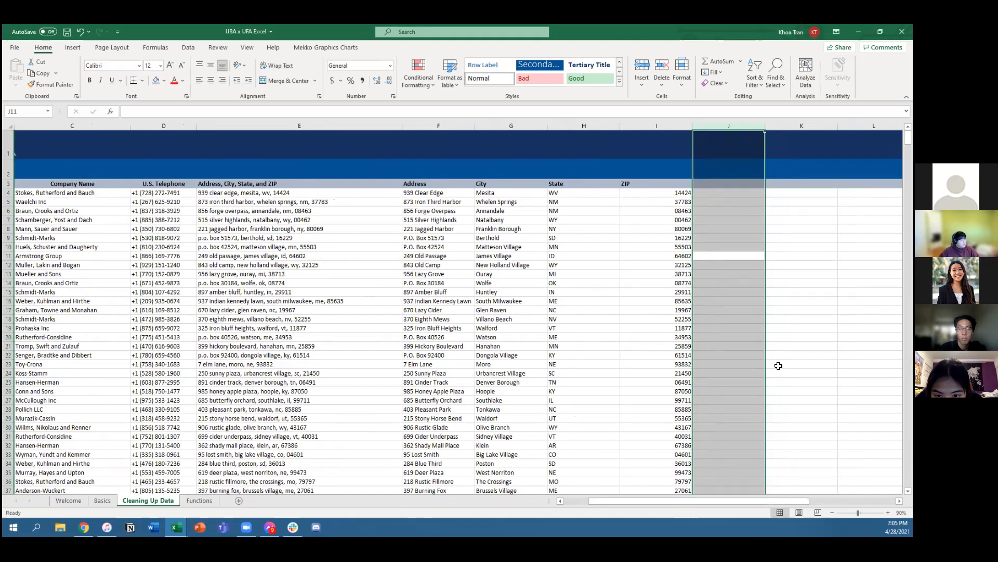
{"action": "left_click", "coordinate": [810, 253]}
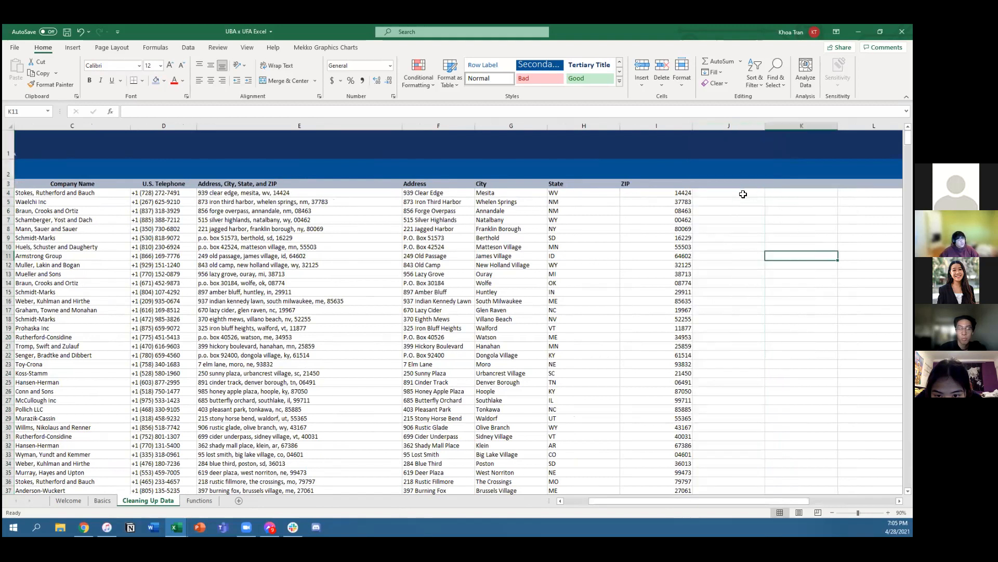
{"action": "left_click_drag", "start_coordinate": [736, 194], "coordinate": [745, 451]}
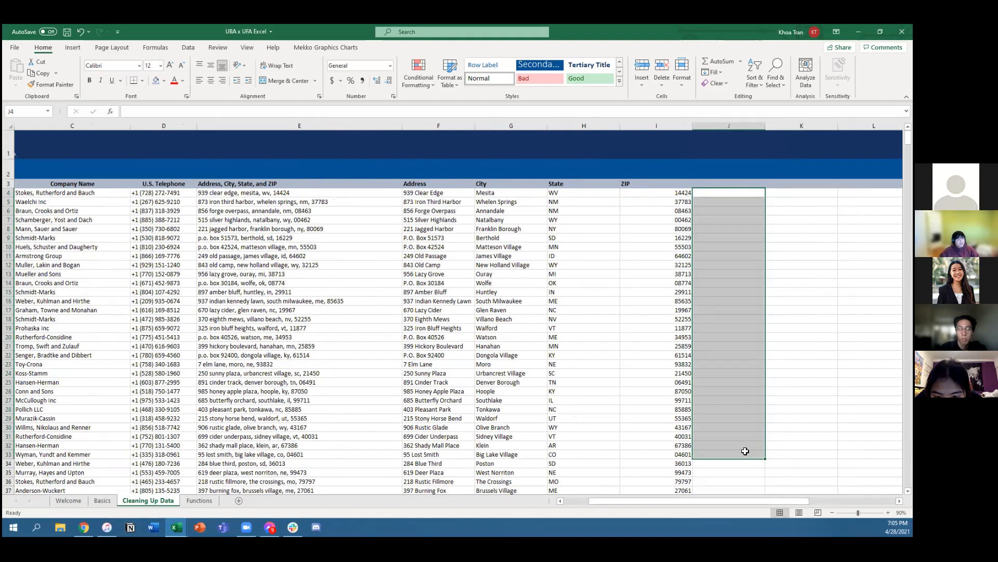
{"action": "left_click", "coordinate": [726, 254]}
{"action": "left_click_drag", "start_coordinate": [424, 194], "coordinate": [461, 455]}
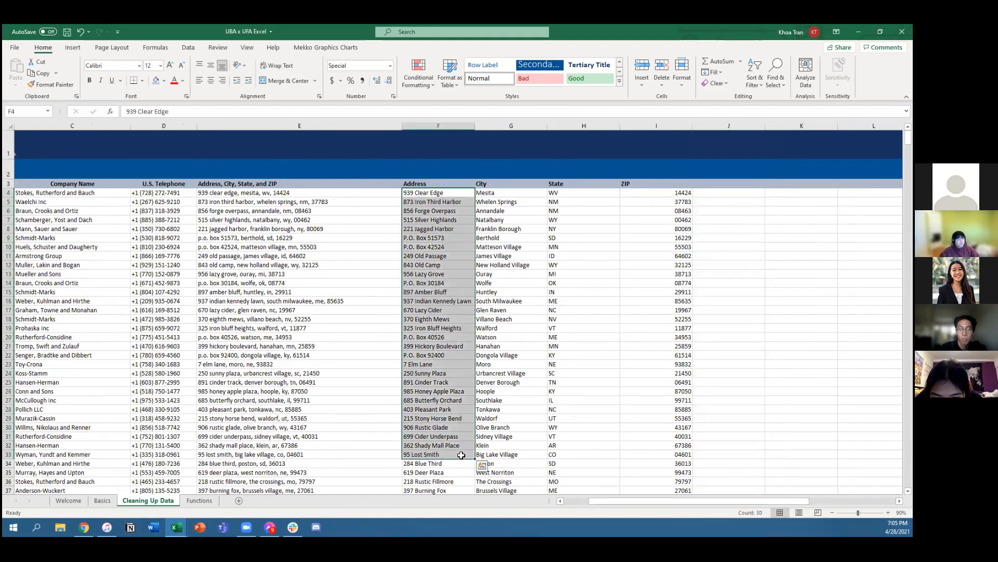
{"action": "left_click_drag", "start_coordinate": [722, 194], "coordinate": [713, 457]}
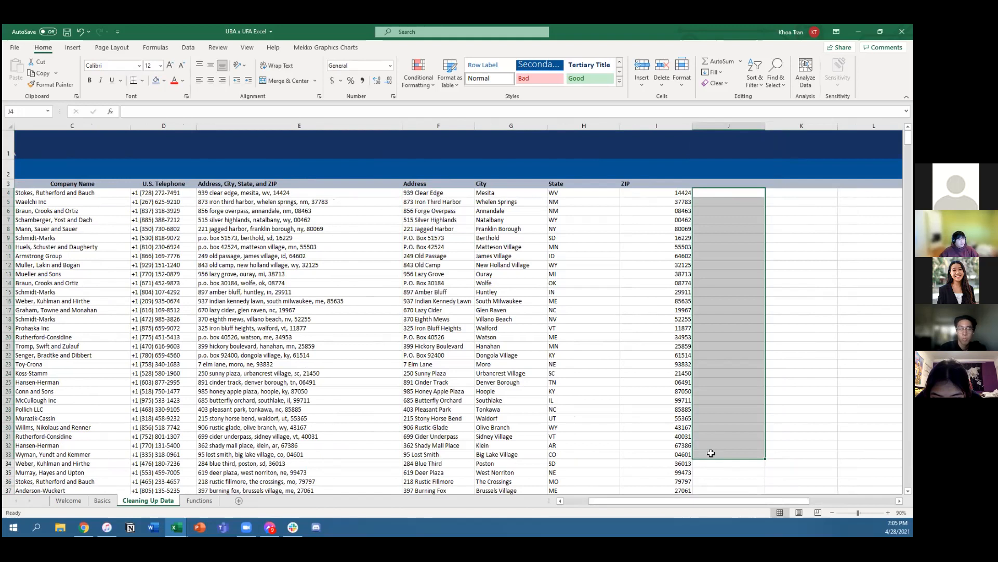
{"action": "left_click", "coordinate": [720, 461]}
{"action": "left_click", "coordinate": [716, 195]}
{"action": "type", "text": "="}
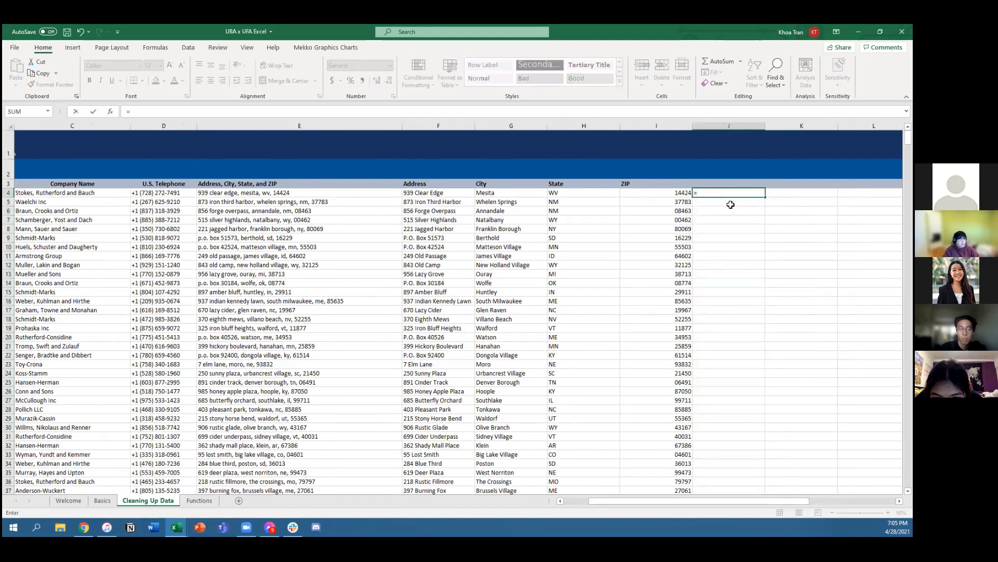
{"action": "key", "text": "Escape"}
{"action": "key", "text": "Down"}
{"action": "key", "text": "Down"}
{"action": "key", "text": "Down"}
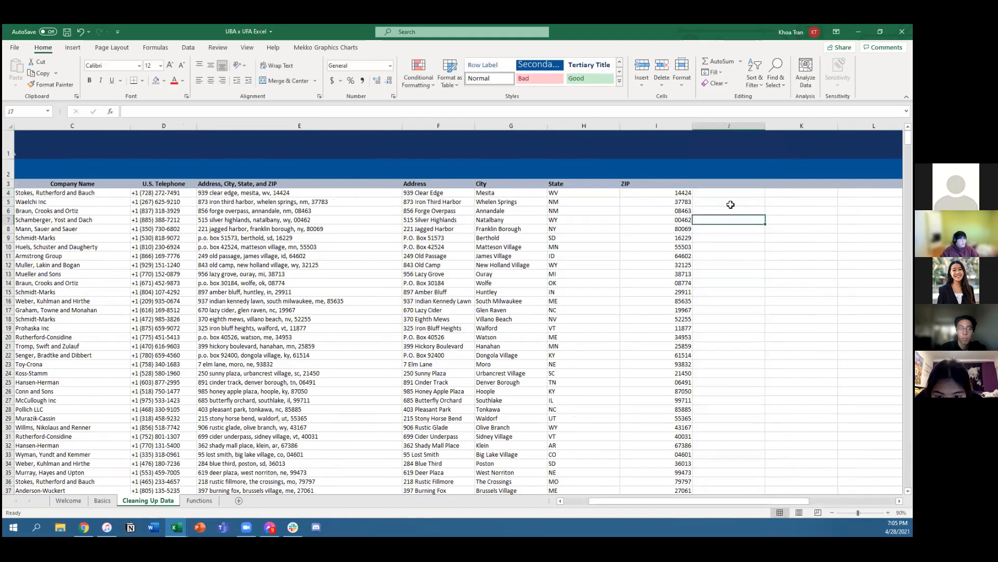
{"action": "type", "text": "="}
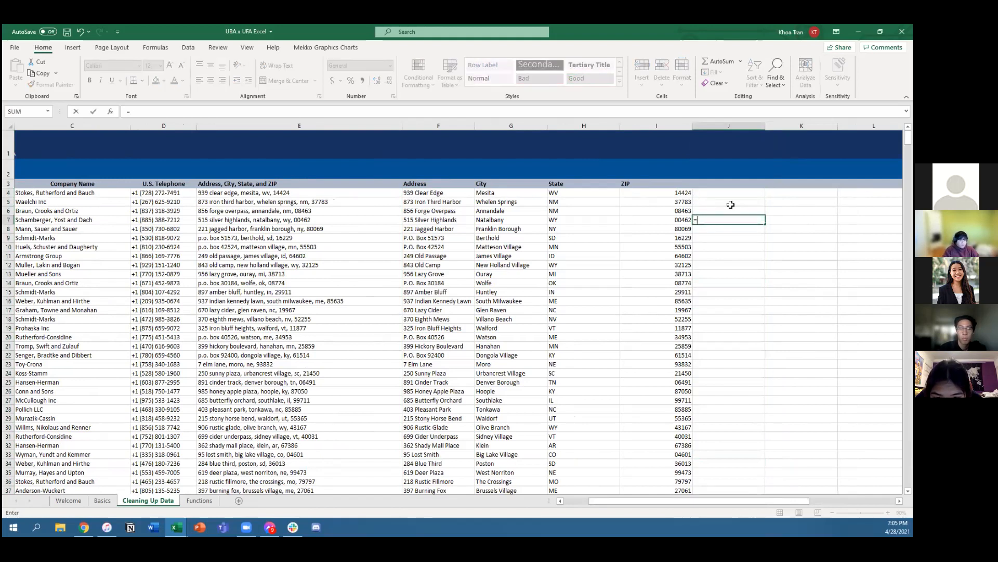
{"action": "type", "text": "PROPER"}
{"action": "key", "text": "BackSpace"}
{"action": "key", "text": "BackSpace"}
{"action": "key", "text": "BackSpace"}
{"action": "key", "text": "BackSpace"}
{"action": "key", "text": "BackSpace"}
{"action": "key", "text": "BackSpace"}
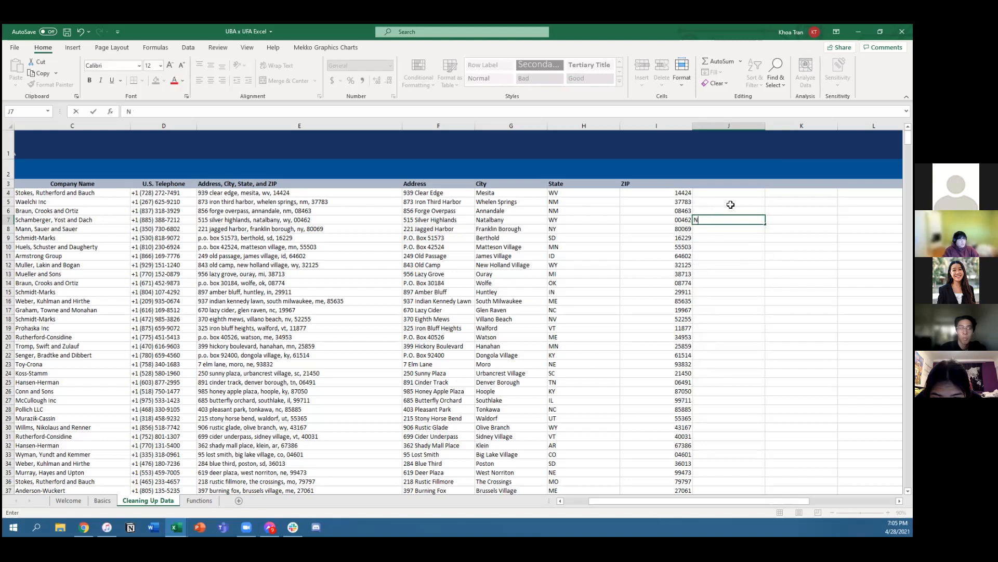
Step: Enter the sample text nw in J7 and the formula =UPPER(J7) in K7
{"action": "type", "text": "nw"}
{"action": "key", "text": "Tab"}
{"action": "type", "text": "=UPPER("}
{"action": "key", "text": "Left"}
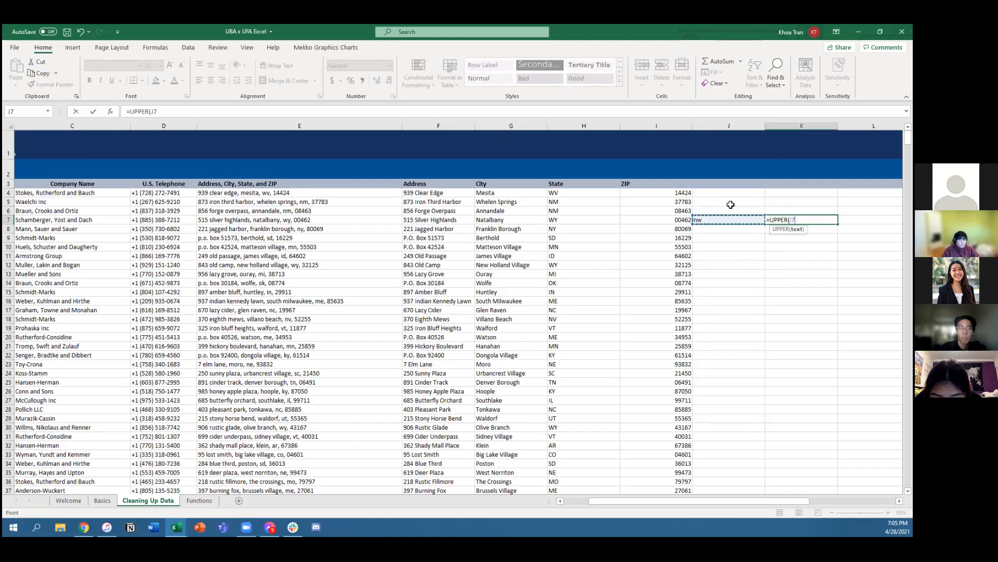
{"action": "key", "text": "Return"}
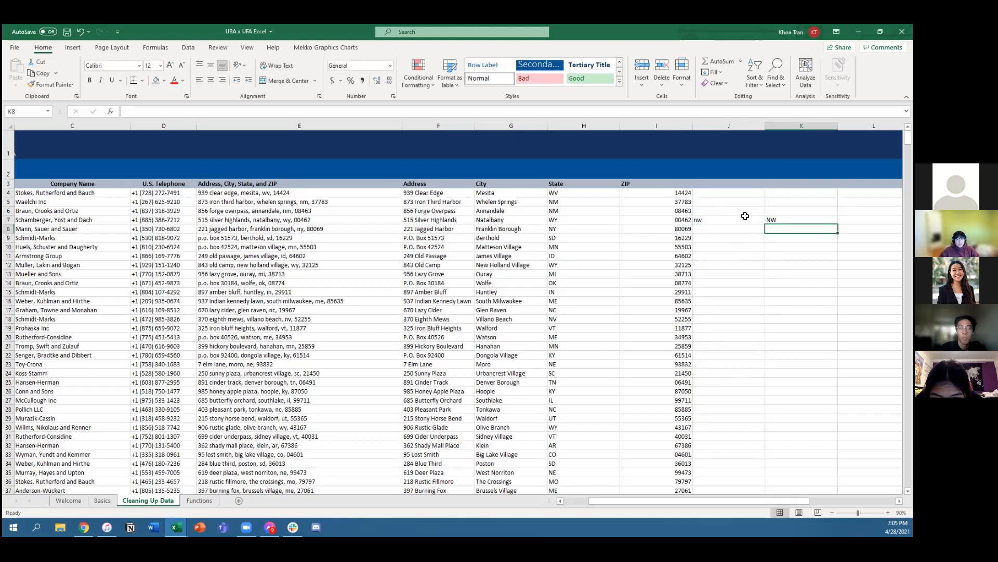
Step: Copy the UPPER formula from K7 over the sample text in J7, and clear both test cells J7:K7
{"action": "left_click", "coordinate": [787, 219]}
{"action": "key", "text": "ctrl+c"}
{"action": "left_click", "coordinate": [744, 220]}
{"action": "key", "text": "ctrl+v"}
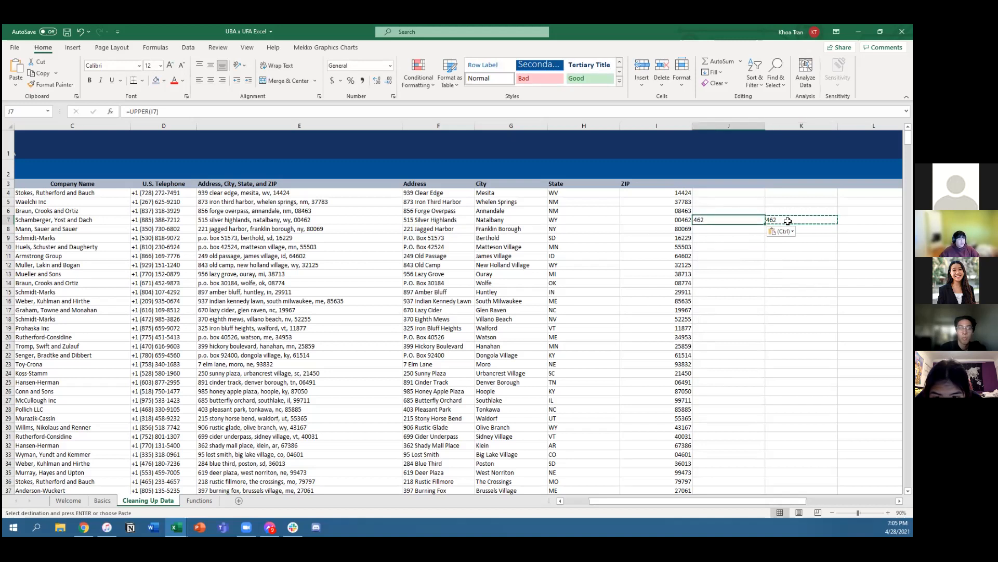
{"action": "left_click_drag", "start_coordinate": [777, 220], "coordinate": [733, 221]}
{"action": "key", "text": "Delete"}
{"action": "left_click", "coordinate": [733, 221]}
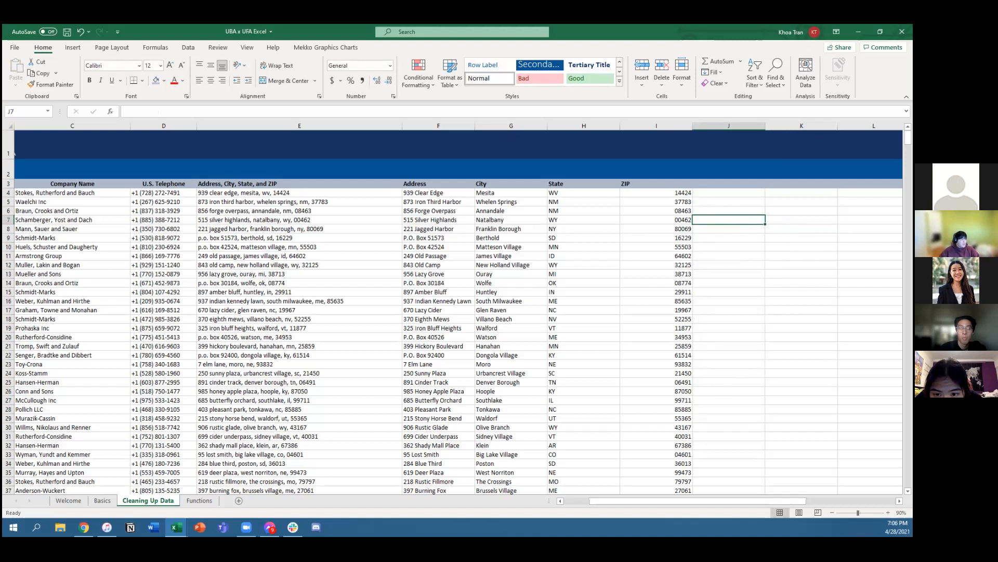
Step: Try deleting the helper columns J:M between ZIP and Amount, and undo the deletion
{"action": "left_click_drag", "start_coordinate": [628, 501], "coordinate": [667, 499]}
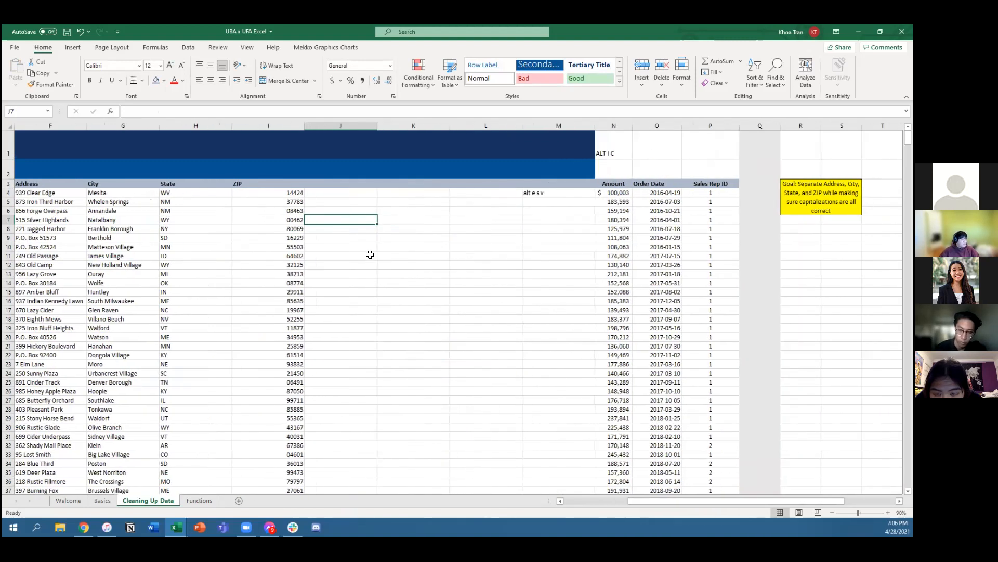
{"action": "left_click", "coordinate": [369, 255]}
{"action": "left_click", "coordinate": [518, 254]}
{"action": "left_click", "coordinate": [339, 264]}
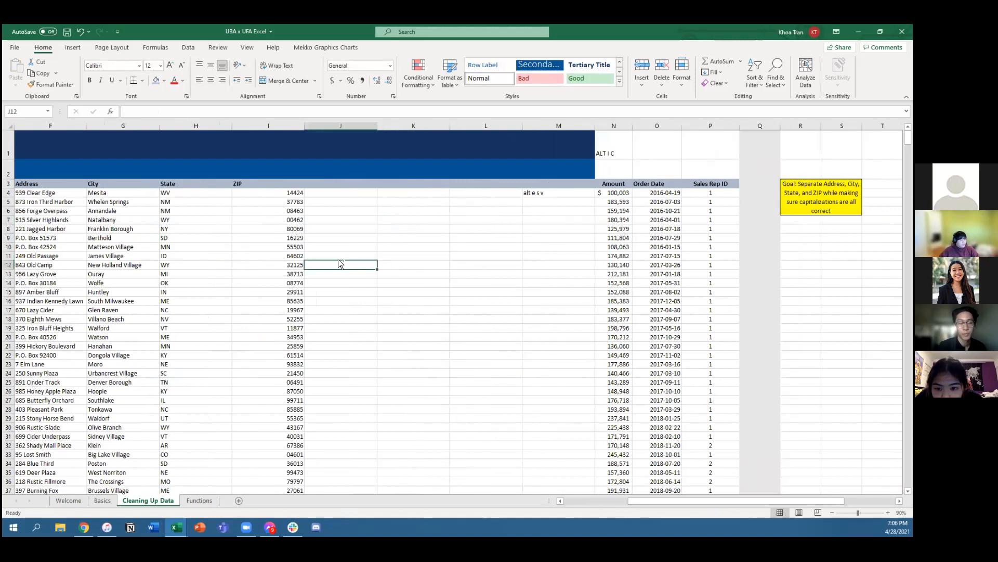
{"action": "key", "text": "ctrl+space"}
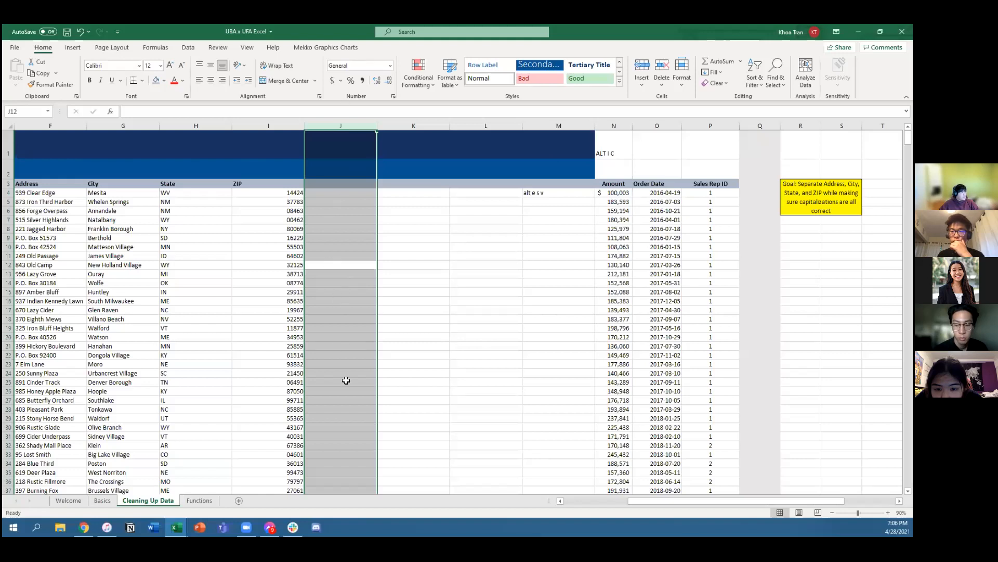
{"action": "key", "text": "shift+Right"}
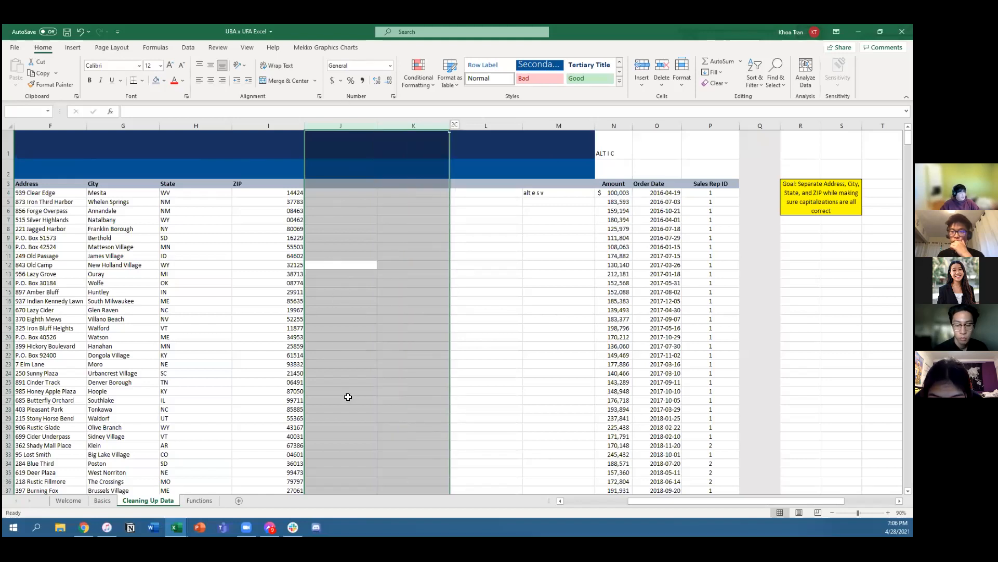
{"action": "key", "text": "shift+Right"}
{"action": "key", "text": "shift+Right"}
{"action": "key", "text": "shift+Left"}
{"action": "key", "text": "shift+Left"}
{"action": "key", "text": "shift+Left"}
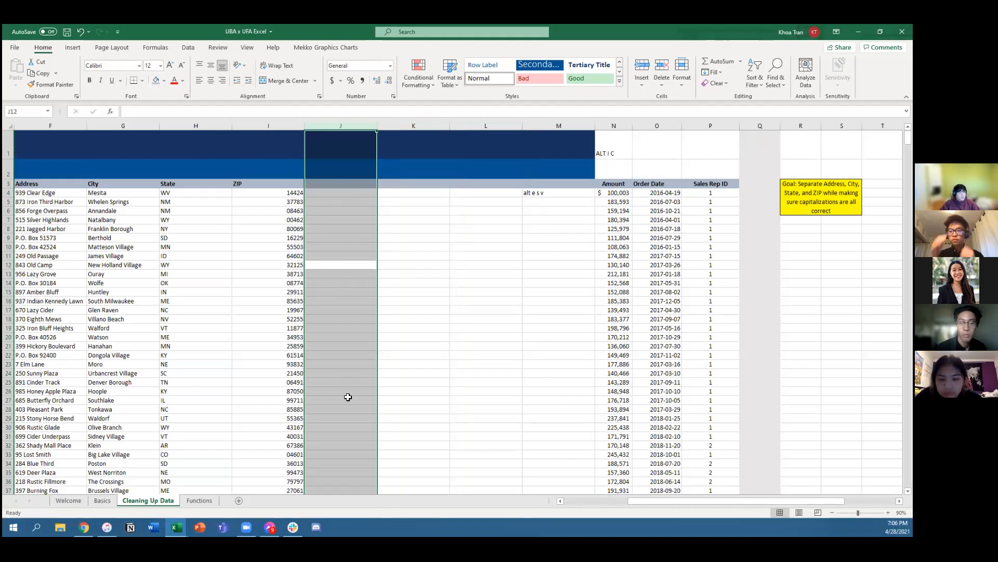
{"action": "key", "text": "shift+Right"}
{"action": "key", "text": "shift+Right"}
{"action": "key", "text": "shift+Right"}
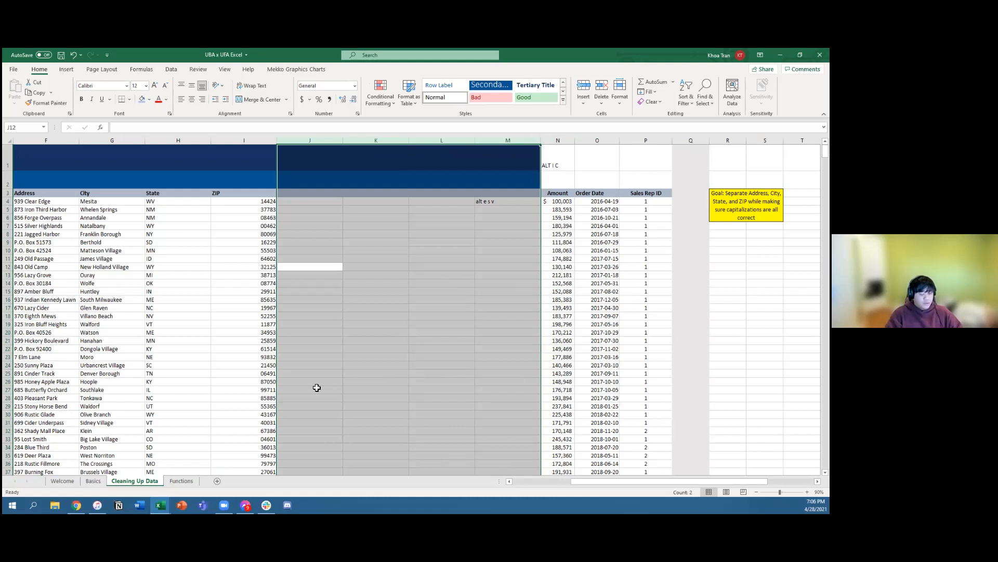
{"action": "key", "text": "ctrl+minus"}
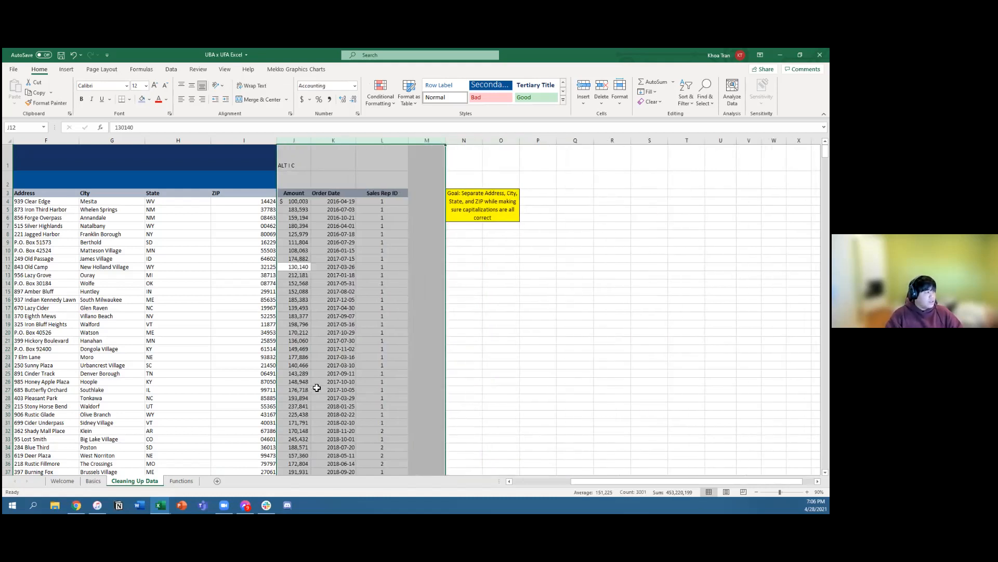
{"action": "key", "text": "ctrl+z"}
Step: Delete the helper columns J:M between ZIP and Amount
{"action": "left_click", "coordinate": [415, 291]}
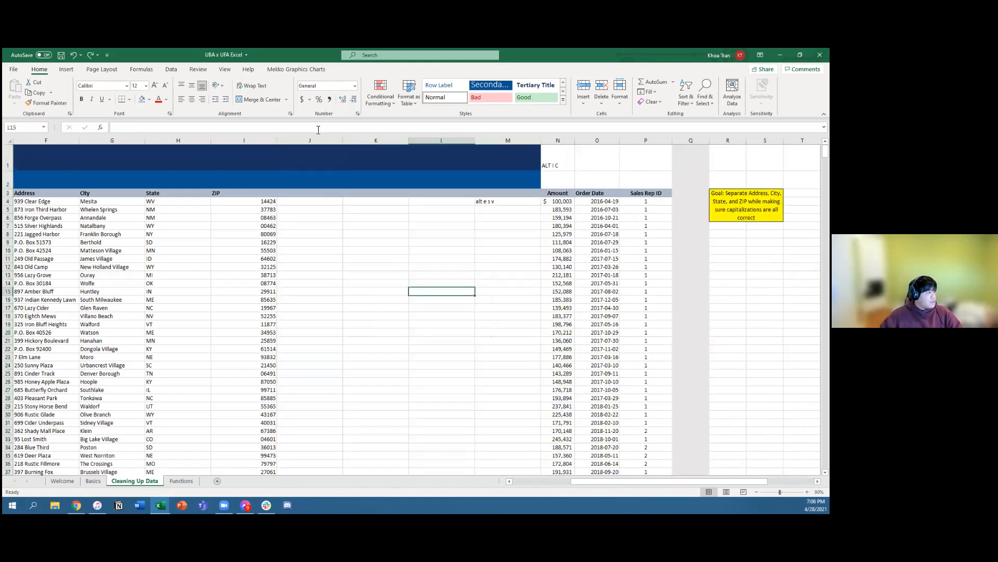
{"action": "left_click", "coordinate": [330, 148]}
{"action": "left_click_drag", "start_coordinate": [336, 144], "coordinate": [502, 142]}
{"action": "right_click", "coordinate": [500, 146]}
{"action": "left_click", "coordinate": [524, 225]}
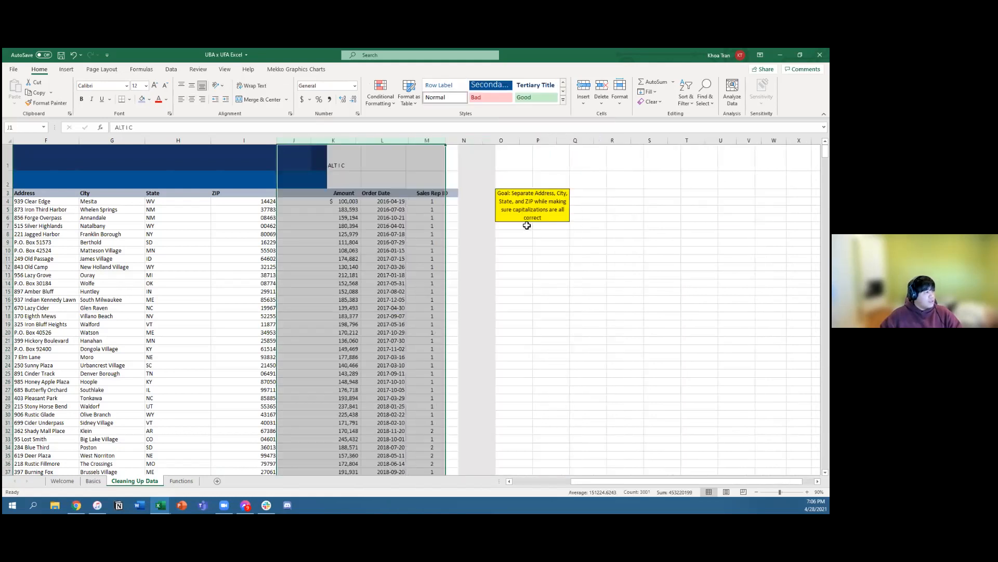
{"action": "left_click", "coordinate": [607, 307]}
Step: Review the cleaned Address, City, State and ZIP values in F4:I4 and the addresses in F4:F29
{"action": "left_click_drag", "start_coordinate": [595, 483], "coordinate": [535, 486]}
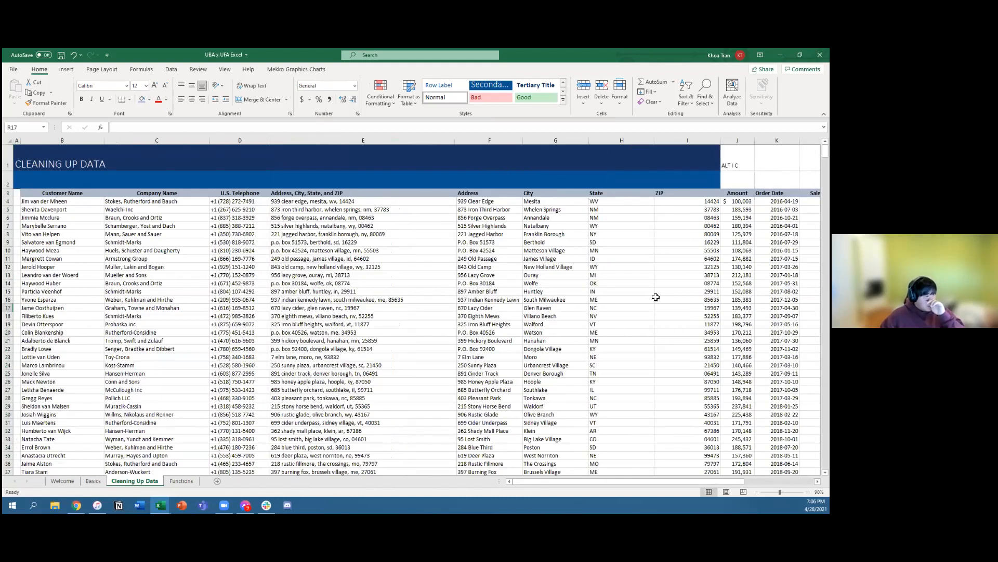
{"action": "left_click_drag", "start_coordinate": [616, 481], "coordinate": [648, 483]}
{"action": "left_click_drag", "start_coordinate": [385, 204], "coordinate": [584, 205]}
{"action": "left_click_drag", "start_coordinate": [586, 482], "coordinate": [561, 478]}
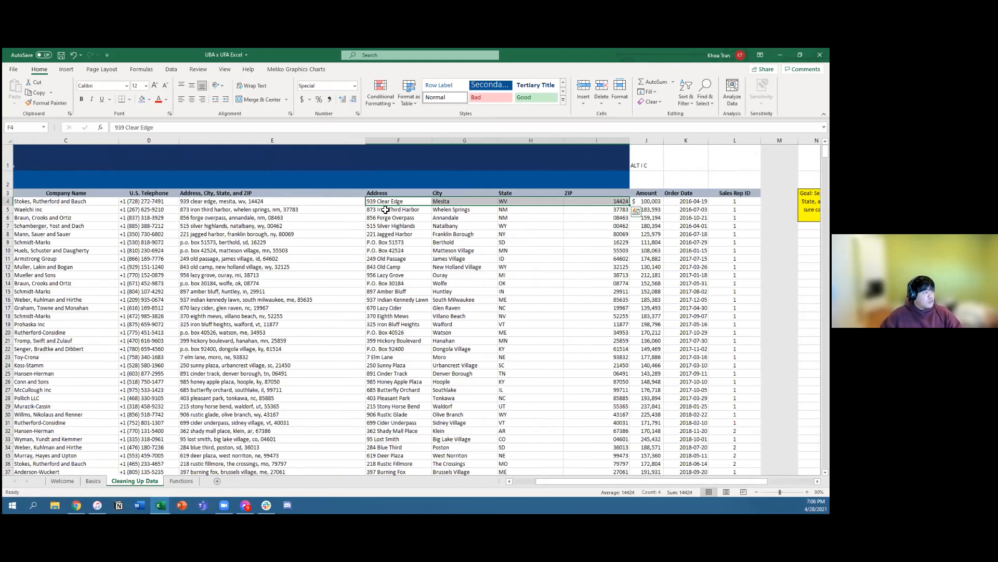
{"action": "left_click_drag", "start_coordinate": [387, 201], "coordinate": [387, 407]}
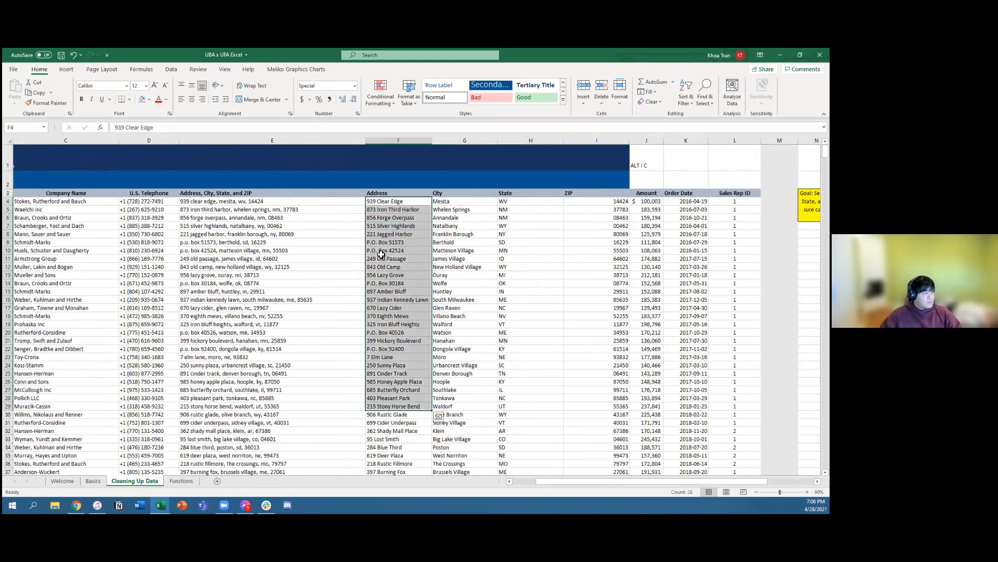
Step: Select the cleaned addresses from F4 to the last data row, open Find and Replace, and close it without replacing anything
{"action": "left_click", "coordinate": [390, 204]}
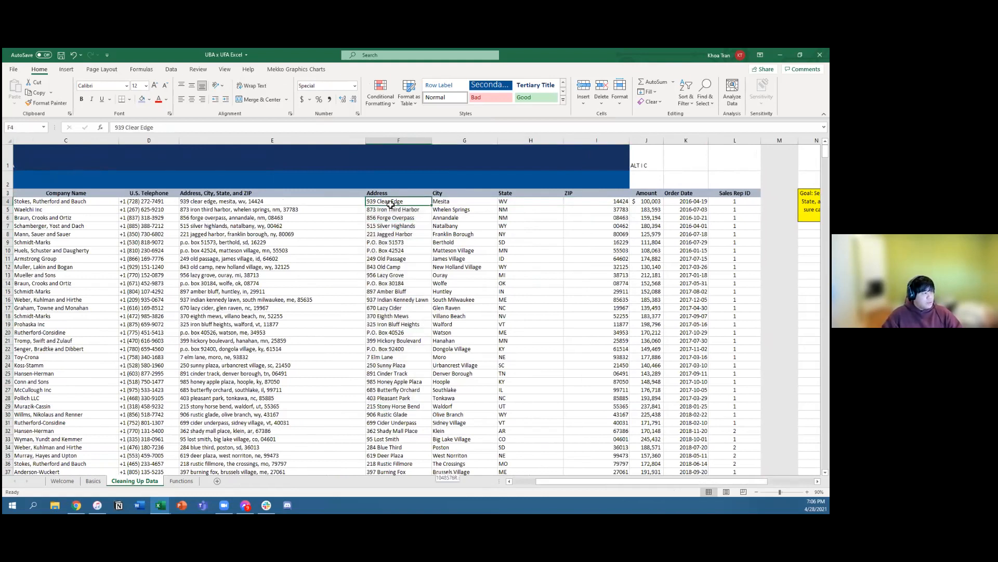
{"action": "key", "text": "ctrl+shift+Down"}
{"action": "key", "text": "ctrl+f"}
{"action": "key", "text": "Escape"}
{"action": "key", "text": "ctrl+q"}
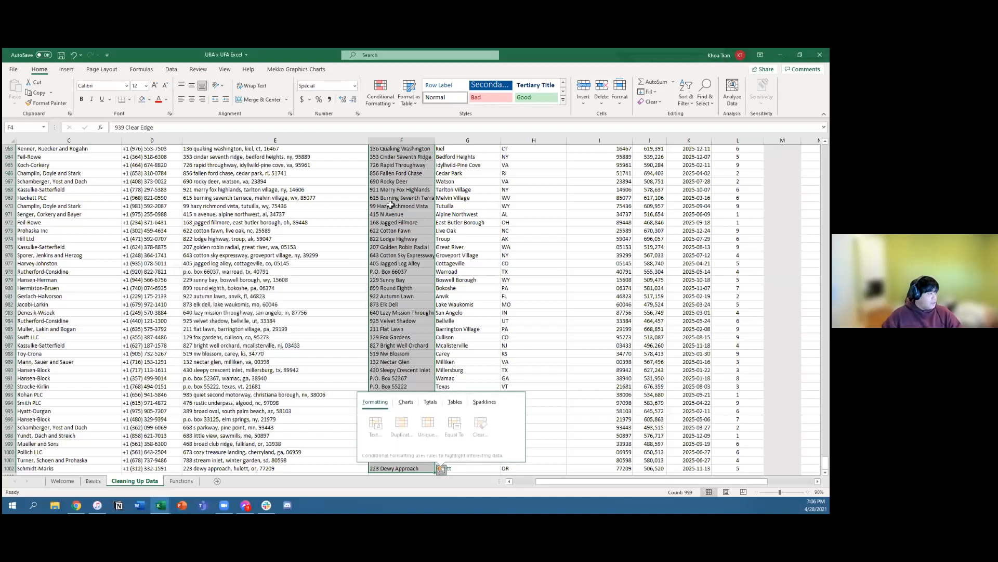
{"action": "key", "text": "Escape"}
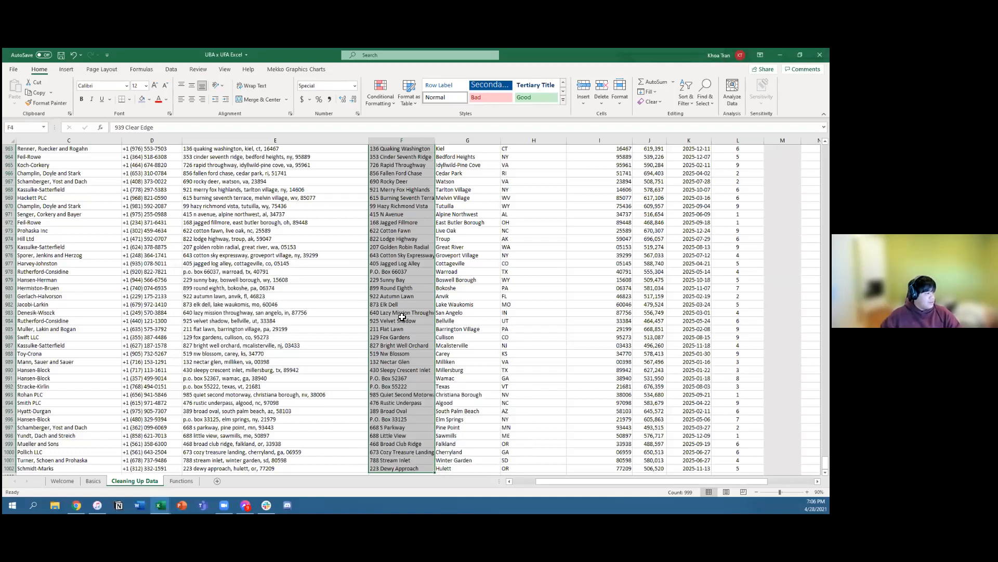
{"action": "key", "text": "ctrl+f"}
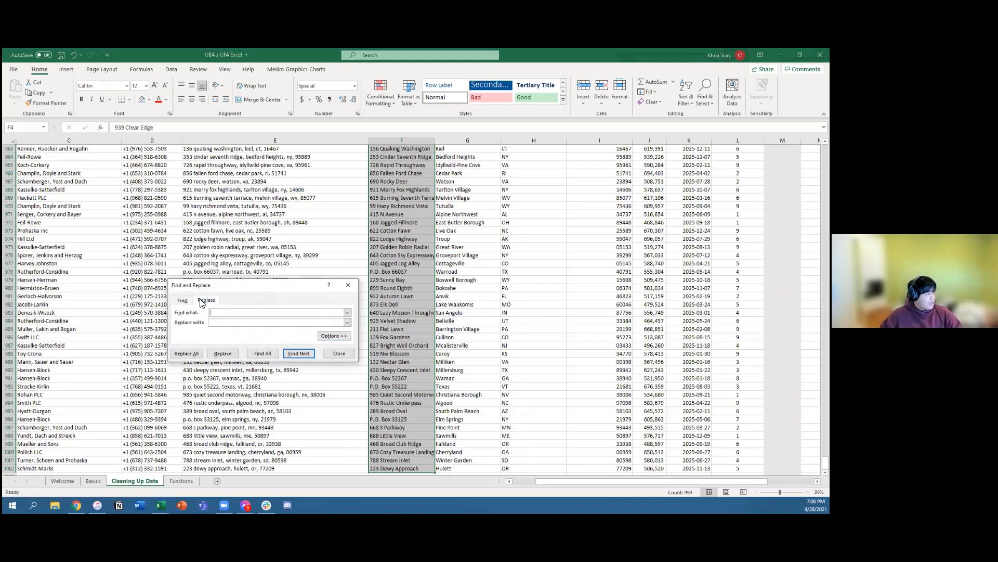
{"action": "left_click", "coordinate": [334, 354]}
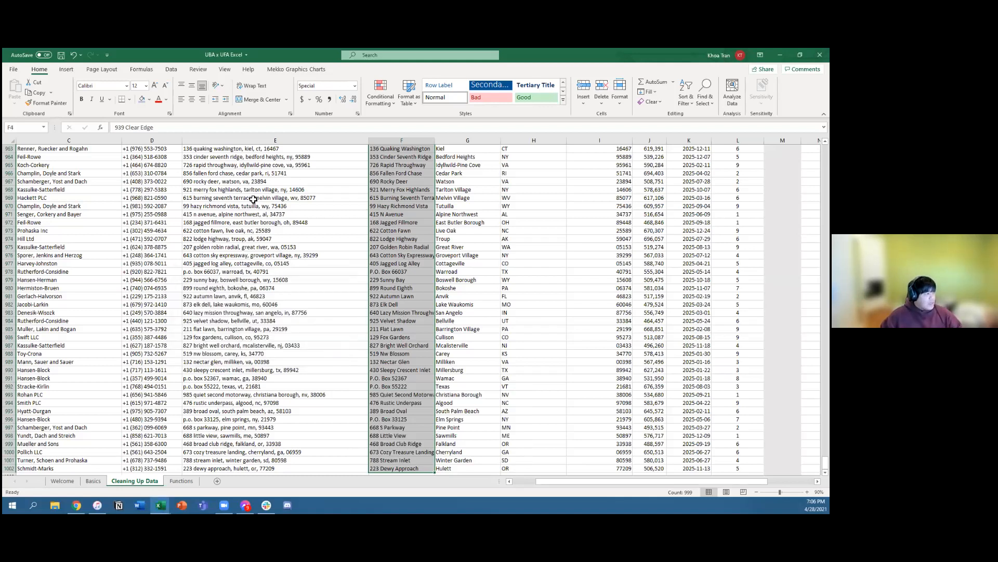
Step: Compare the original combined addresses in column E with the separated address and city values in columns F and G
{"action": "left_click_drag", "start_coordinate": [253, 199], "coordinate": [312, 337]}
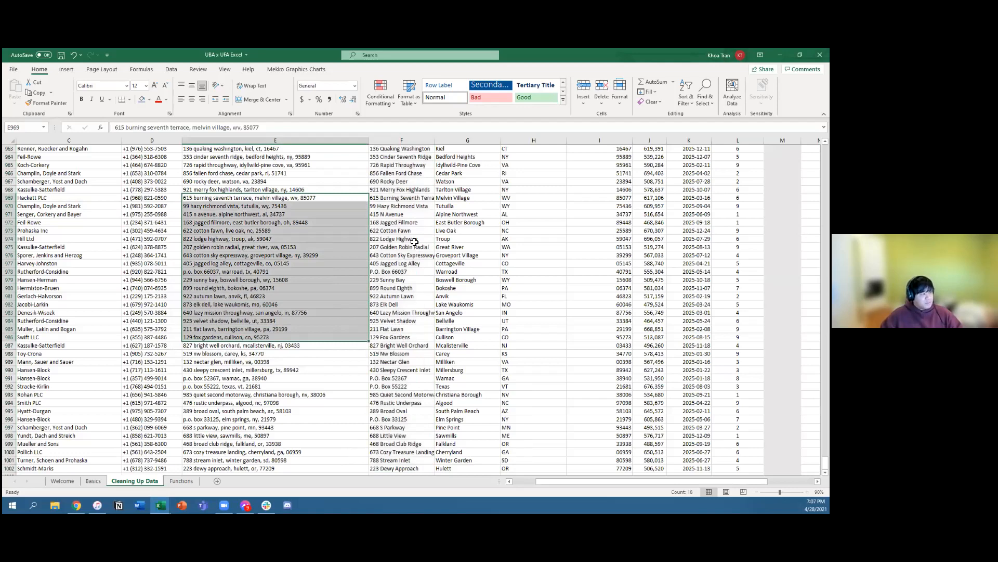
{"action": "scroll", "coordinate": [424, 259], "scroll_direction": "up", "scroll_amount": 20}
{"action": "scroll", "coordinate": [425, 261], "scroll_direction": "up", "scroll_amount": 12}
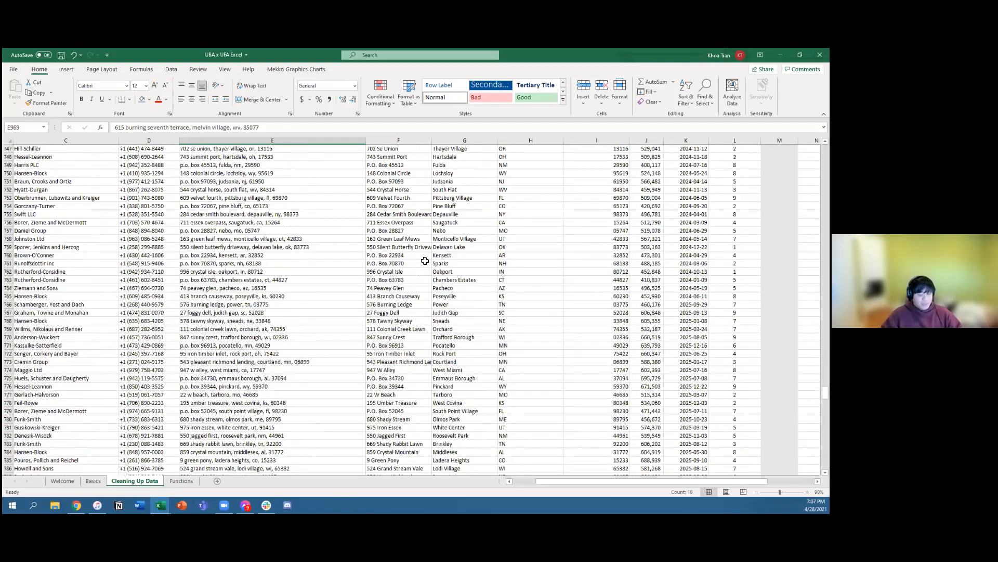
{"action": "left_click", "coordinate": [425, 263]}
{"action": "key", "text": "ctrl+Up"}
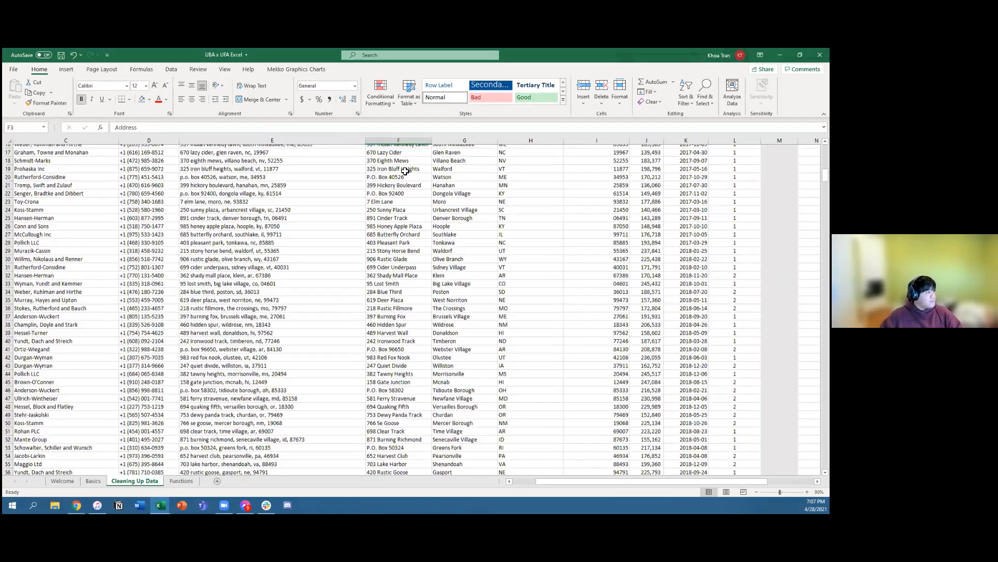
{"action": "key", "text": "Down"}
{"action": "left_click", "coordinate": [524, 304], "text": "shift"}
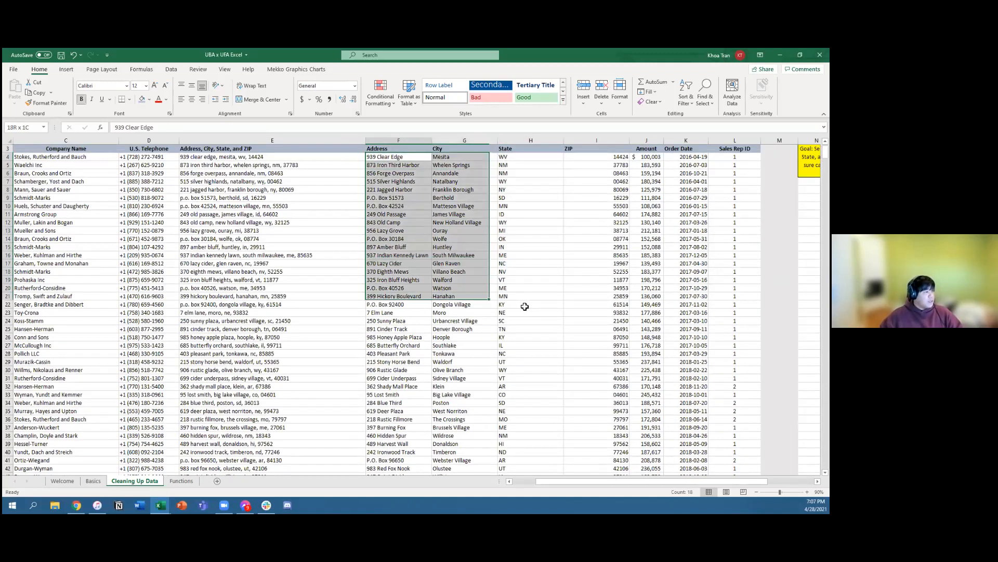
{"action": "left_click", "coordinate": [523, 305]}
{"action": "scroll", "coordinate": [492, 301], "scroll_direction": "up", "scroll_amount": 1}
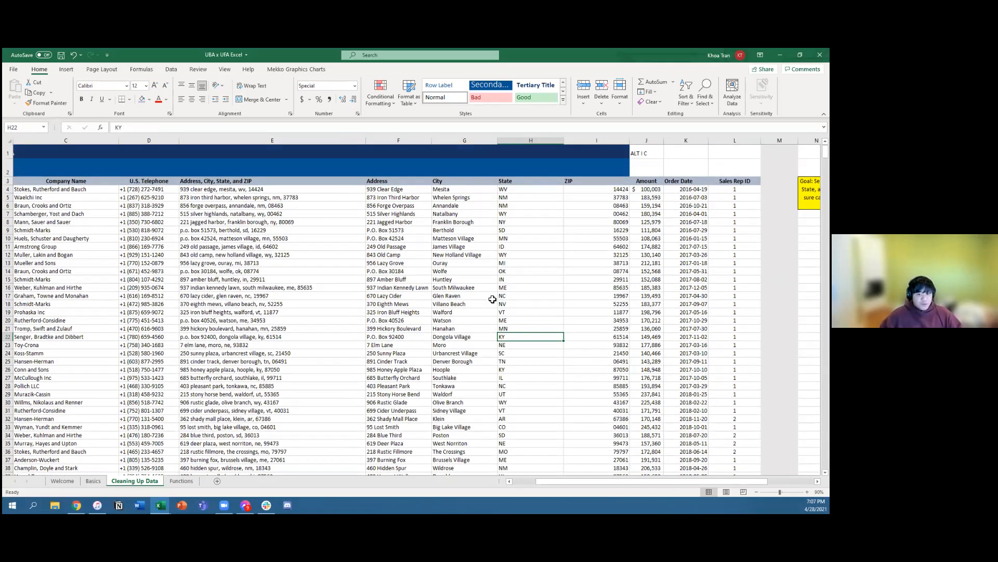
{"action": "left_click_drag", "start_coordinate": [217, 202], "coordinate": [496, 375]}
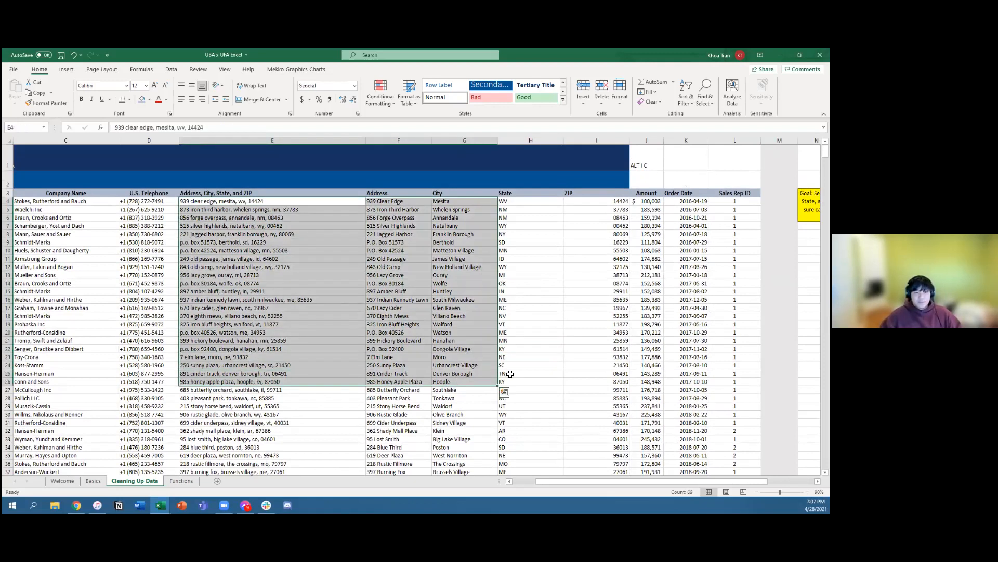
{"action": "left_click", "coordinate": [572, 356]}
{"action": "left_click", "coordinate": [461, 350]}
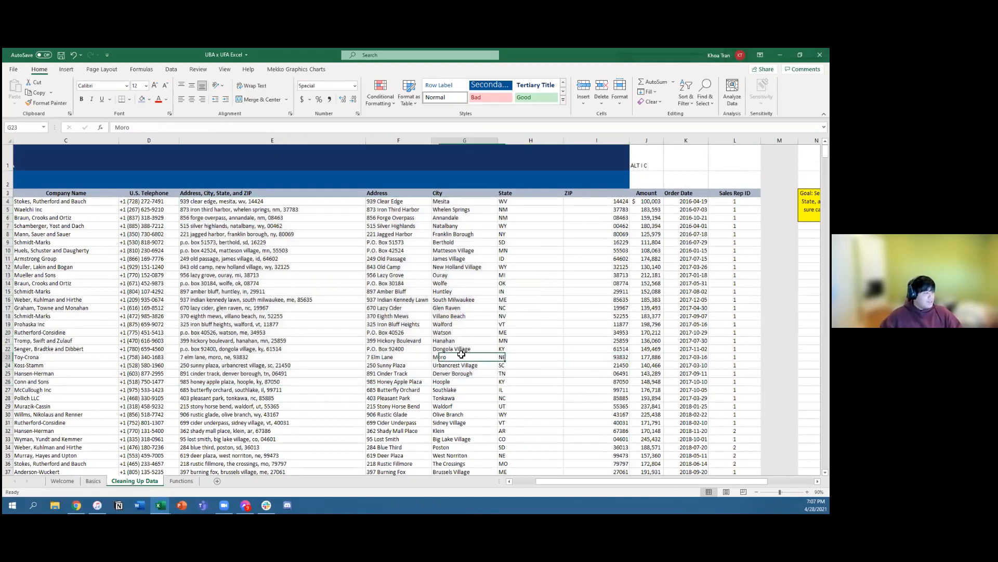
{"action": "left_click", "coordinate": [339, 349]}
{"action": "left_click", "coordinate": [143, 345]}
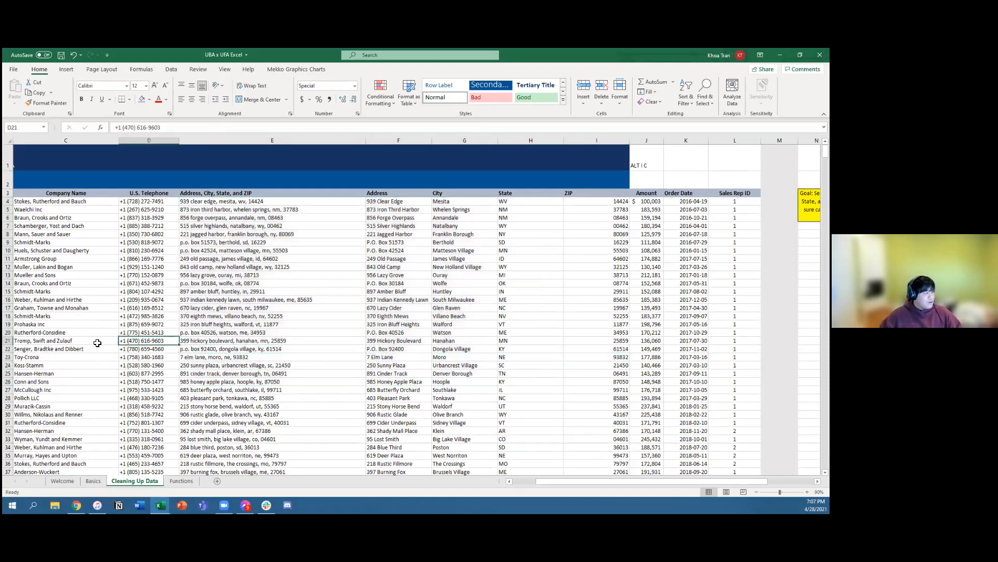
{"action": "left_click", "coordinate": [78, 342]}
{"action": "left_click", "coordinate": [79, 299]}
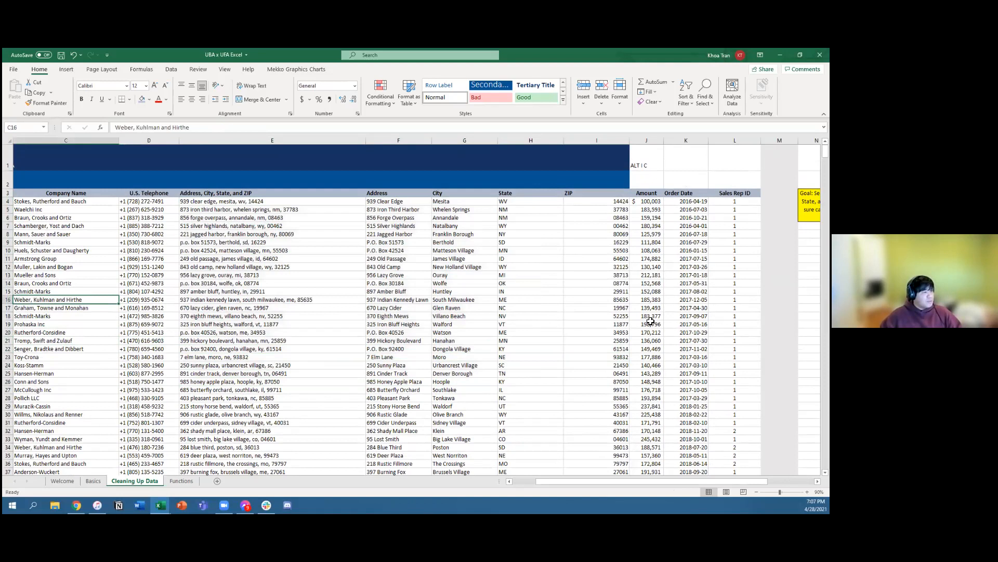
Step: Open the Functions sheet and go over the Workout 1: CONCATENATE title and its Last Name and First Name headers
{"action": "left_click", "coordinate": [182, 481]}
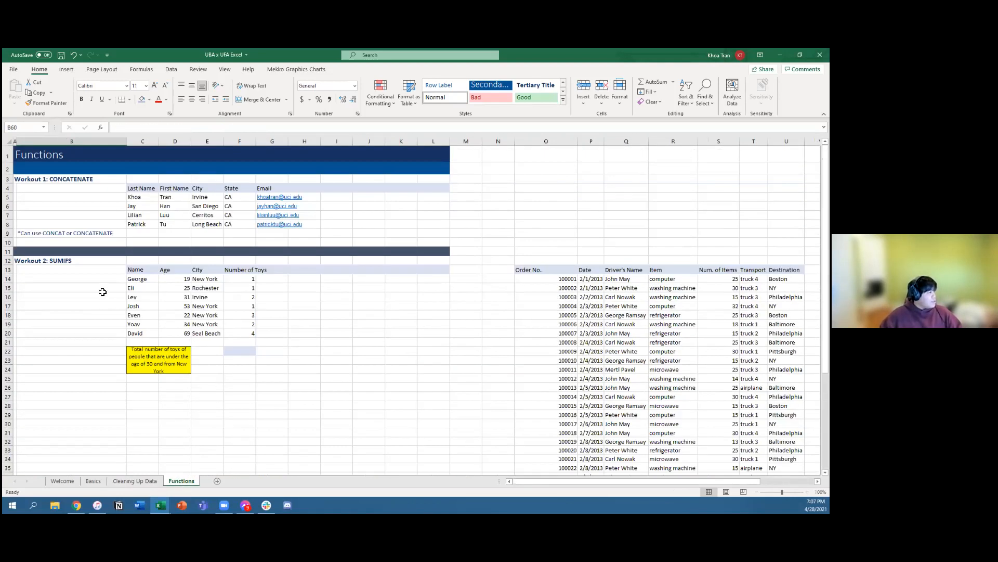
{"action": "left_click", "coordinate": [66, 181]}
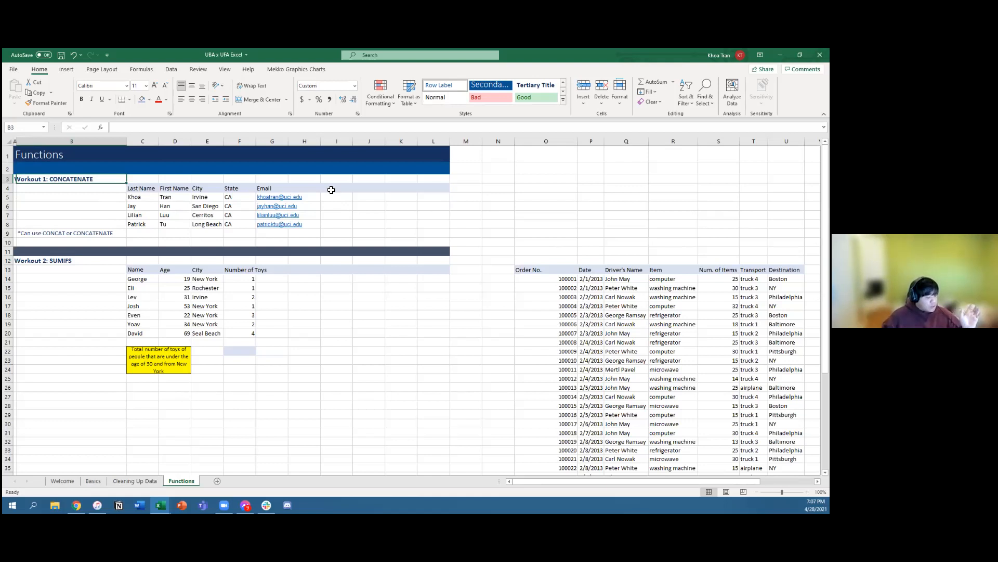
{"action": "left_click", "coordinate": [142, 201]}
{"action": "left_click", "coordinate": [143, 188]}
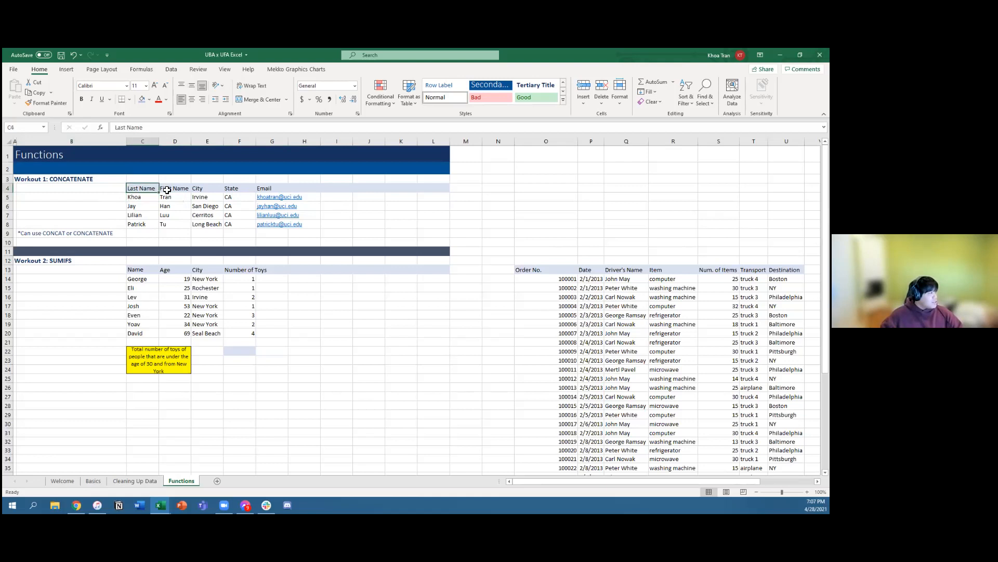
{"action": "key", "text": "Right"}
Step: Add the header First Last in I4 of the CONCATENATE workout table
{"action": "left_click", "coordinate": [336, 189]}
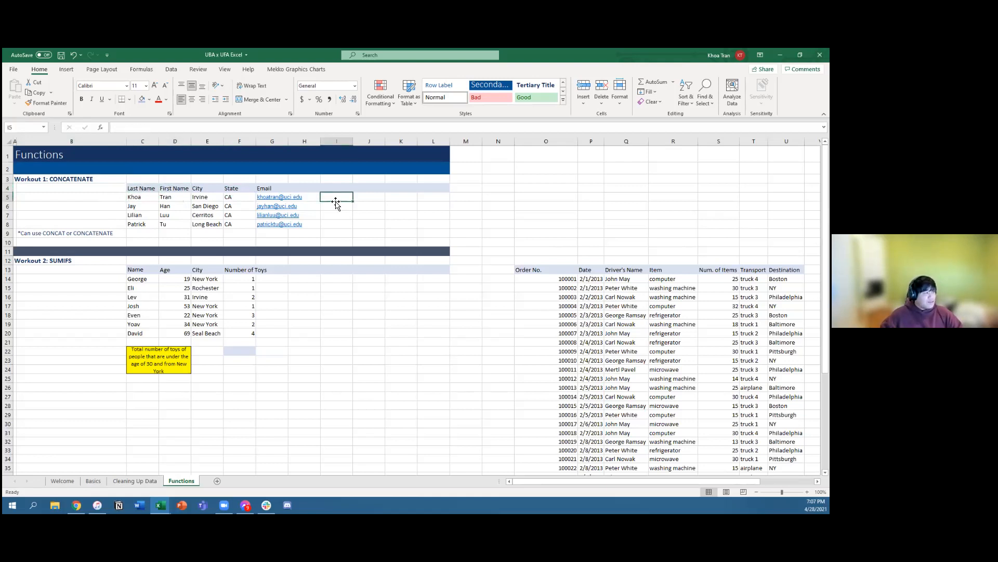
{"action": "type", "text": "First Last"}
{"action": "key", "text": "Return"}
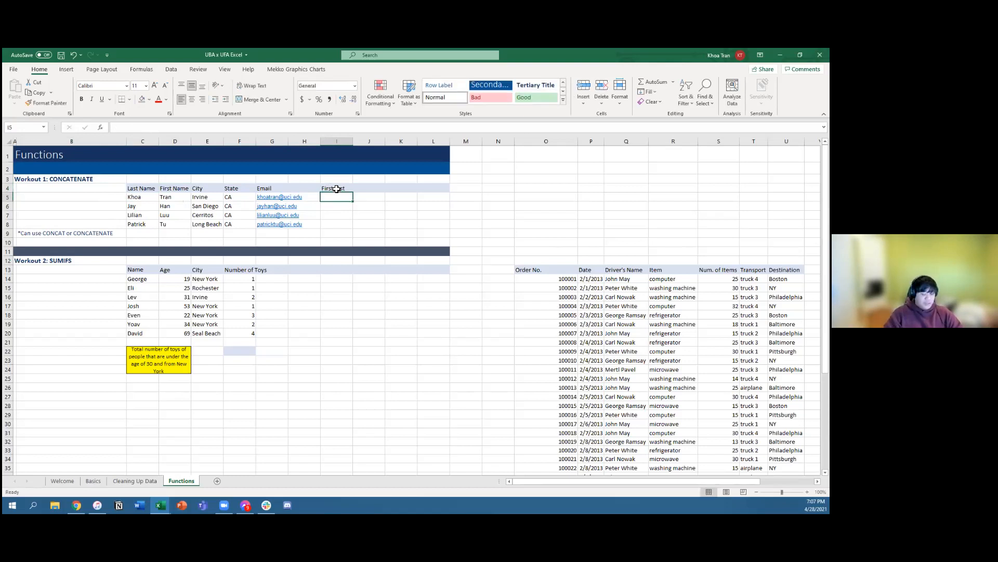
Step: Enter =CONCAT(C5,D5) in I5 to join the first row's two name cells without a separator
{"action": "type", "text": "="}
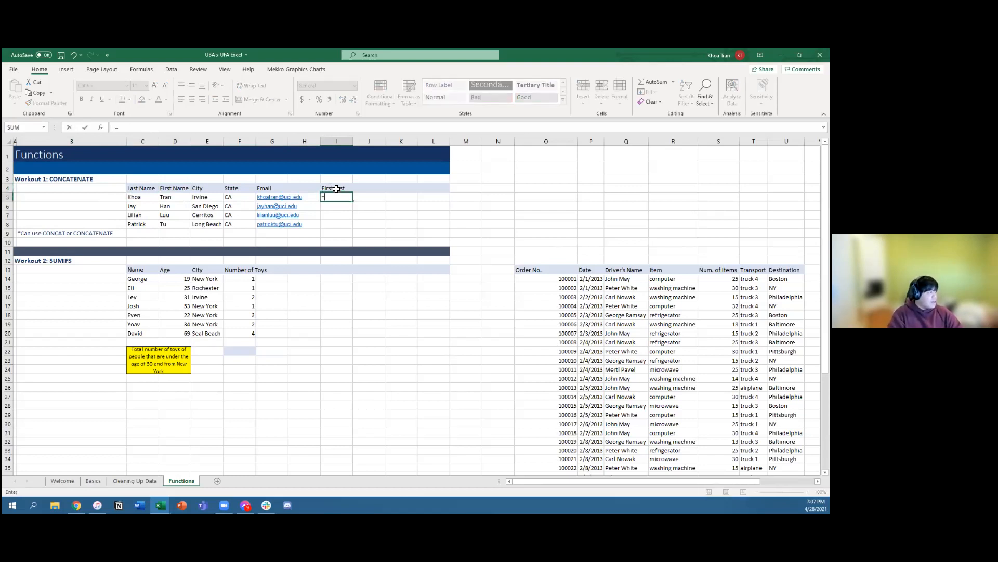
{"action": "type", "text": "CONCAT"}
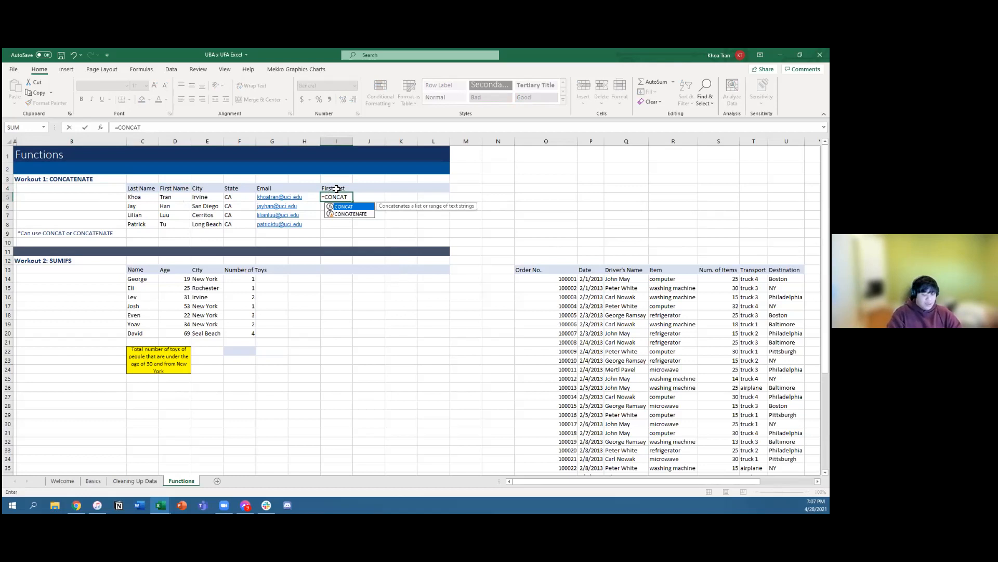
{"action": "type", "text": "("}
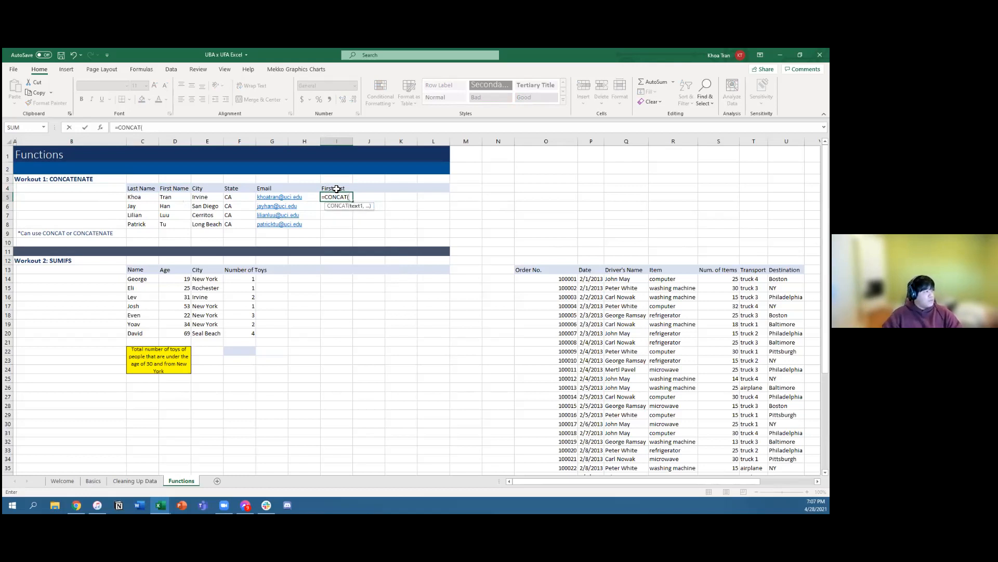
{"action": "key", "text": "Left"}
{"action": "key", "text": "Left"}
{"action": "key", "text": "Left"}
{"action": "key", "text": "Left"}
{"action": "key", "text": "Left"}
{"action": "key", "text": "Left"}
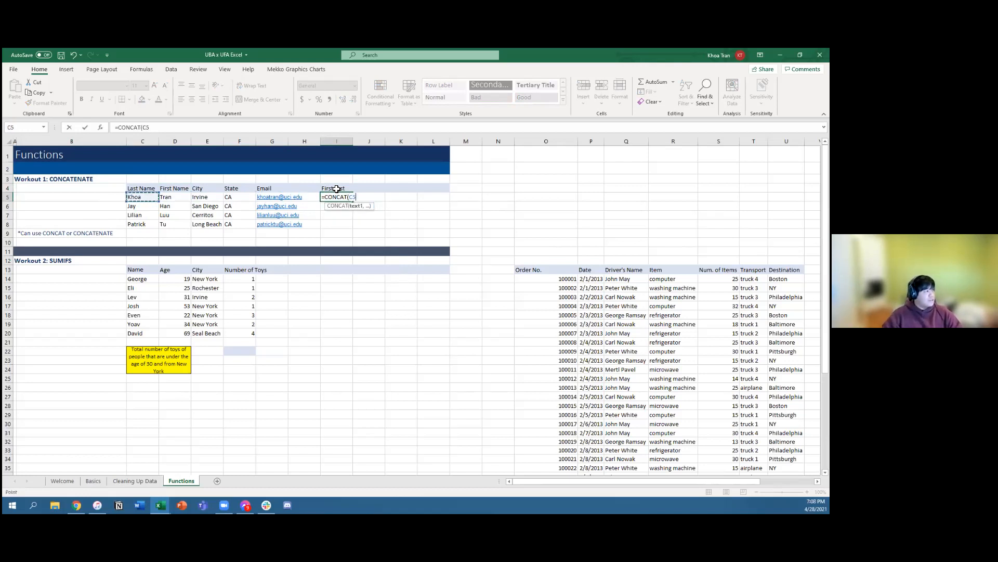
{"action": "type", "text": ","}
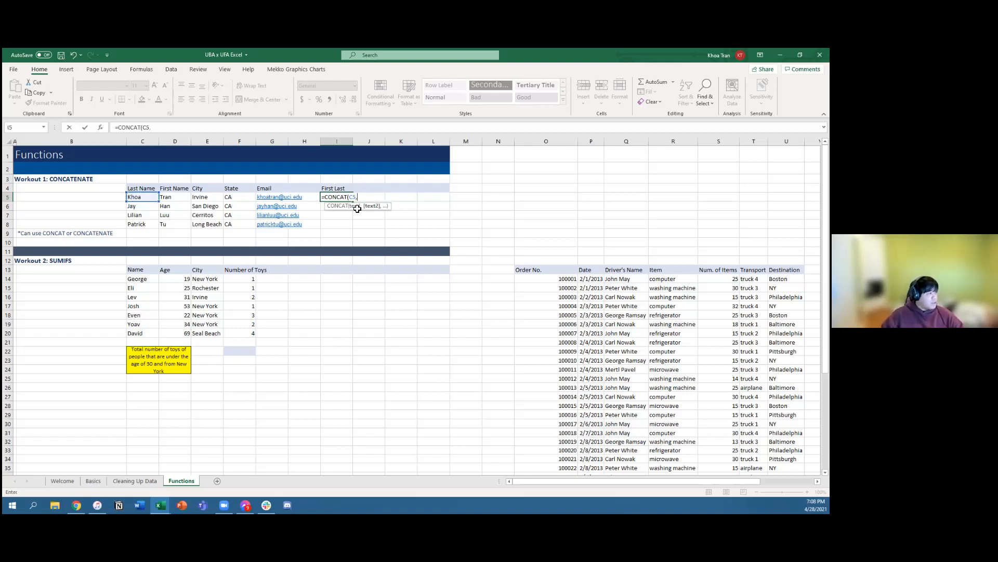
{"action": "key", "text": "Left"}
{"action": "key", "text": "Left"}
{"action": "key", "text": "Left"}
{"action": "key", "text": "Left"}
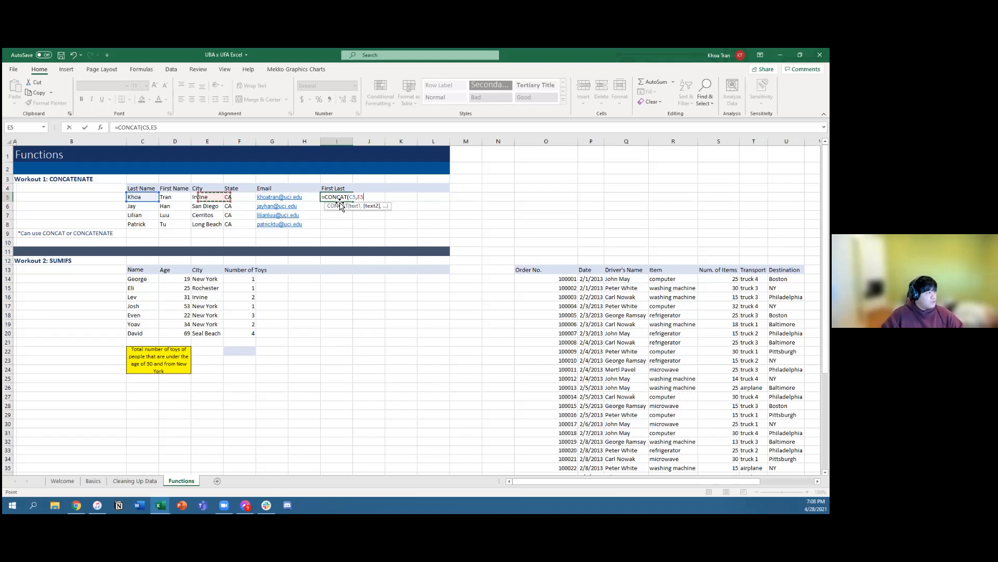
{"action": "key", "text": "Left"}
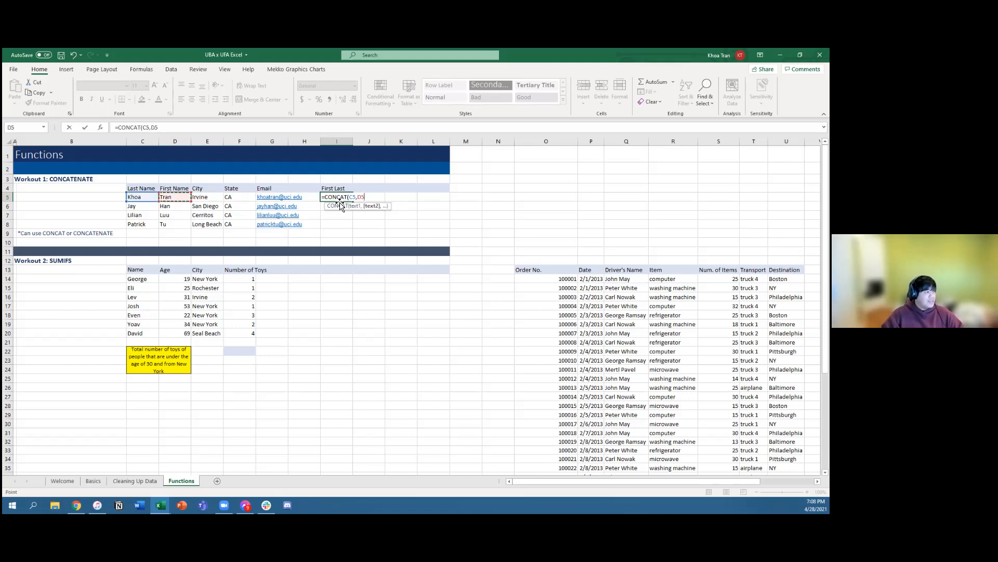
{"action": "type", "text": ")"}
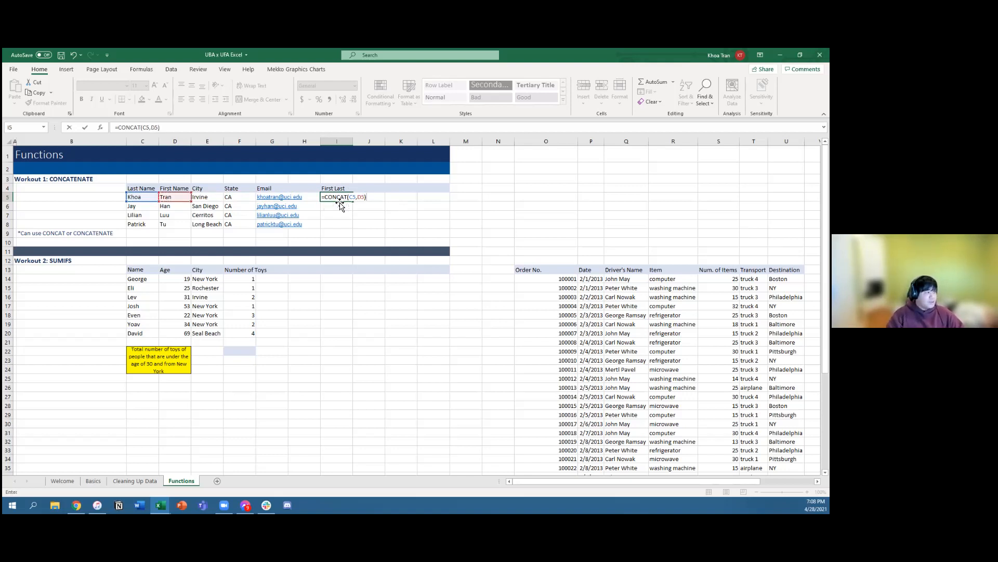
{"action": "key", "text": "Return"}
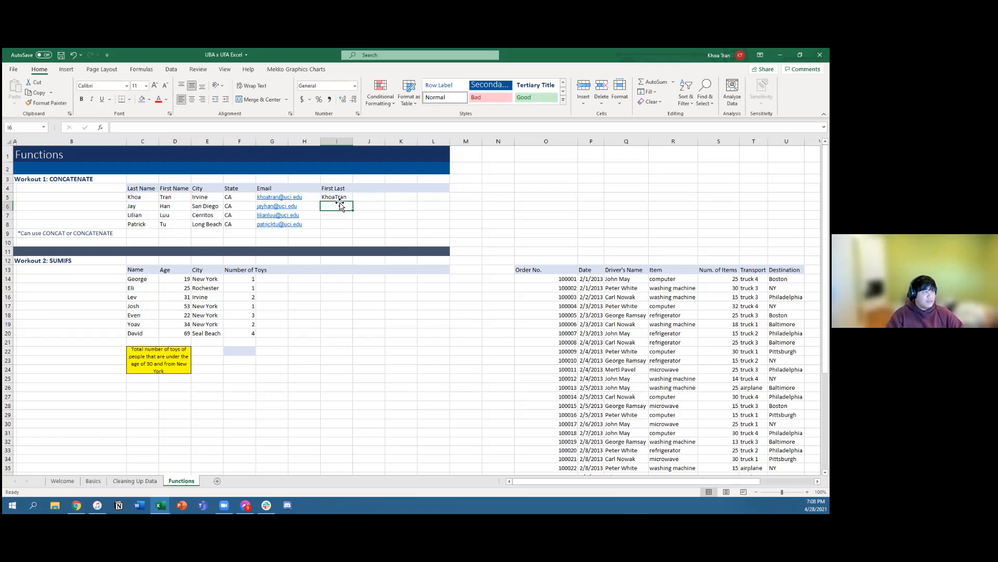
{"action": "left_click", "coordinate": [343, 198]}
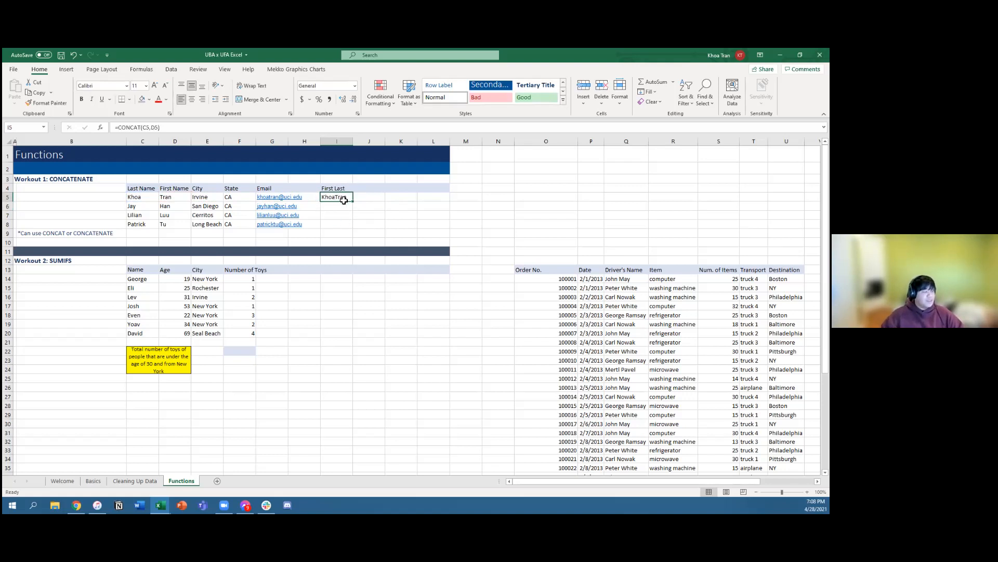
{"action": "left_click", "coordinate": [341, 205]}
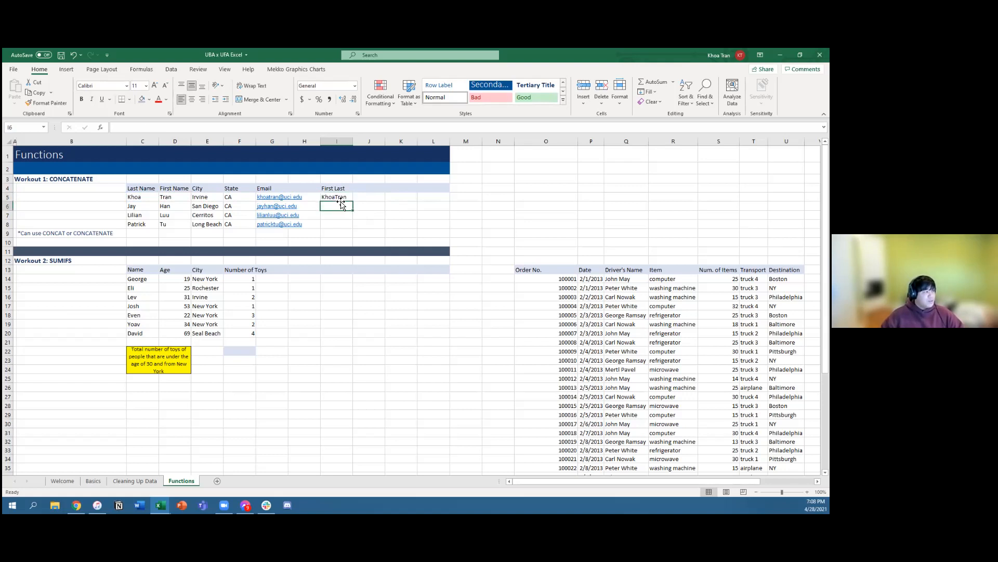
Step: Replace the formula in I5 with =CONCAT(C5," ",D5) to put a space between the two names
{"action": "left_click", "coordinate": [341, 198]}
{"action": "double_click", "coordinate": [341, 198]}
{"action": "type", "text": "=CONCAT"}
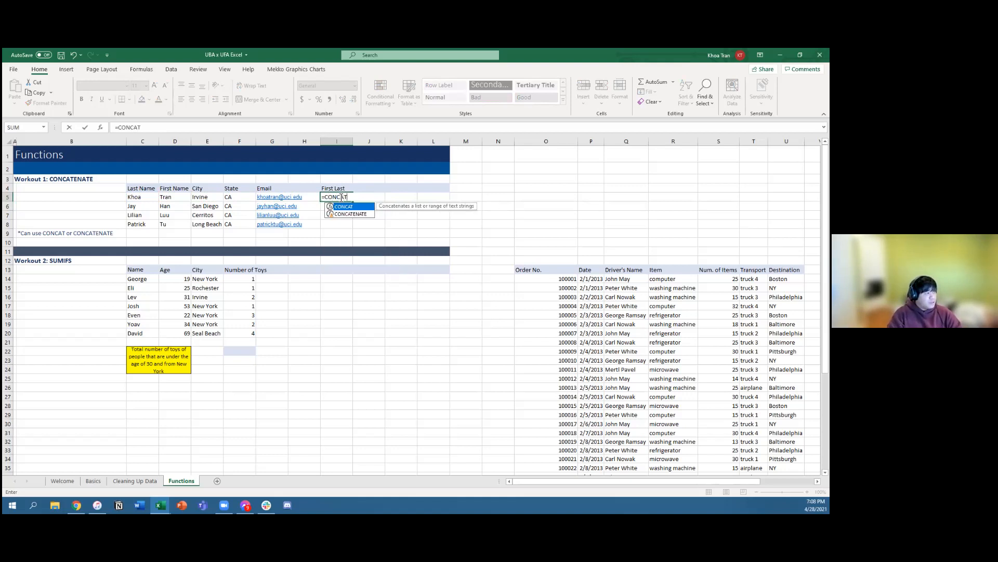
{"action": "type", "text": "("}
{"action": "key", "text": "Left"}
{"action": "key", "text": "Left"}
{"action": "key", "text": "Left"}
{"action": "key", "text": "Left"}
{"action": "key", "text": "Left"}
{"action": "key", "text": "Left"}
{"action": "type", "text": ","}
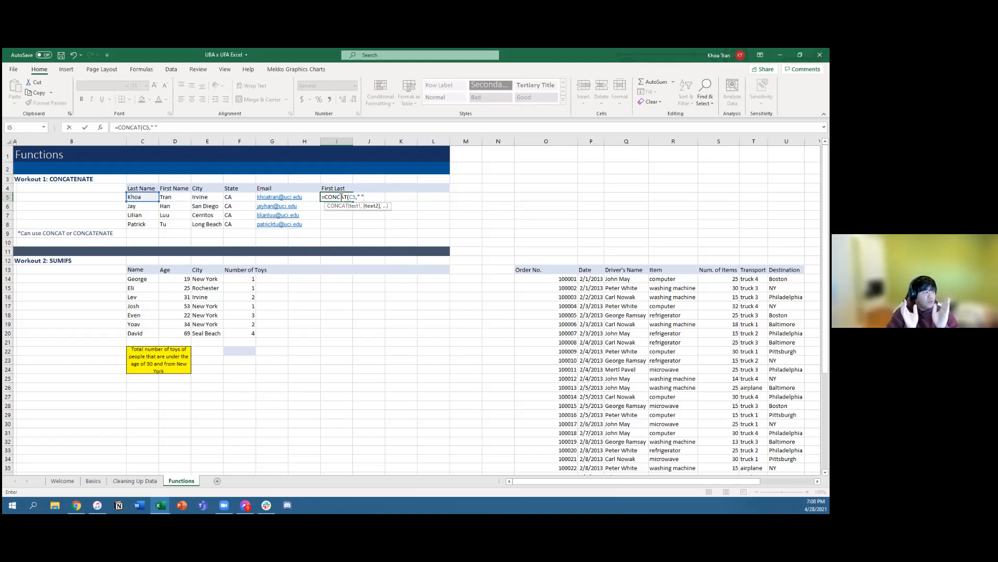
{"action": "type", "text": ","}
{"action": "key", "text": "Left"}
{"action": "key", "text": "Left"}
{"action": "key", "text": "Left"}
{"action": "key", "text": "Left"}
{"action": "key", "text": "Left"}
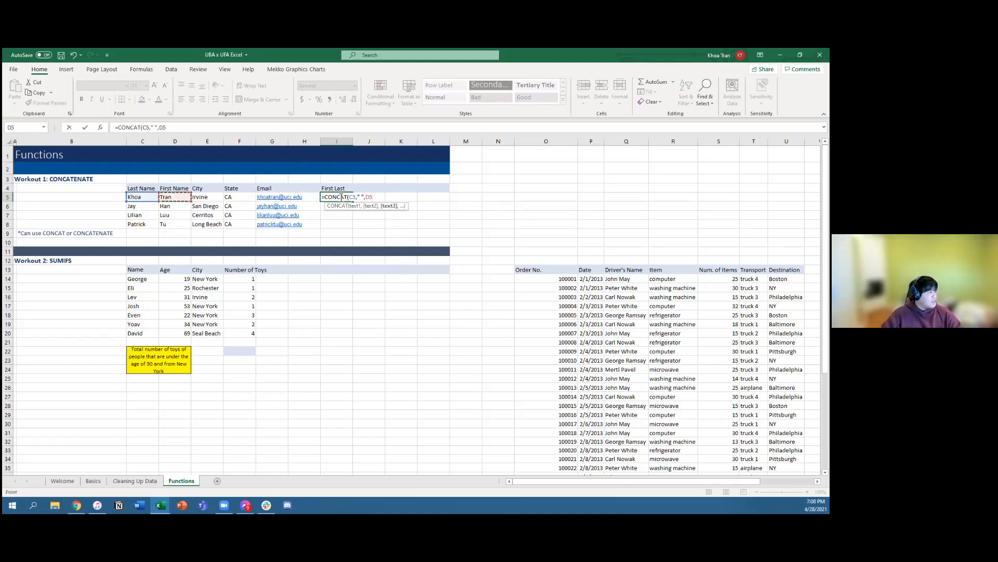
{"action": "key", "text": "Return"}
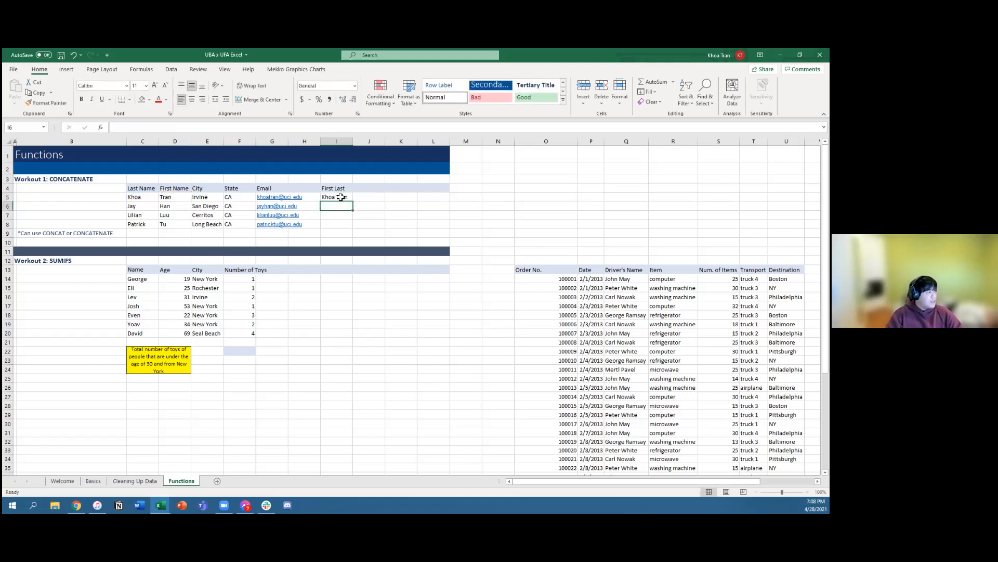
Step: Fill the CONCAT formula from I5 down through I8 for the remaining people
{"action": "left_click", "coordinate": [335, 197]}
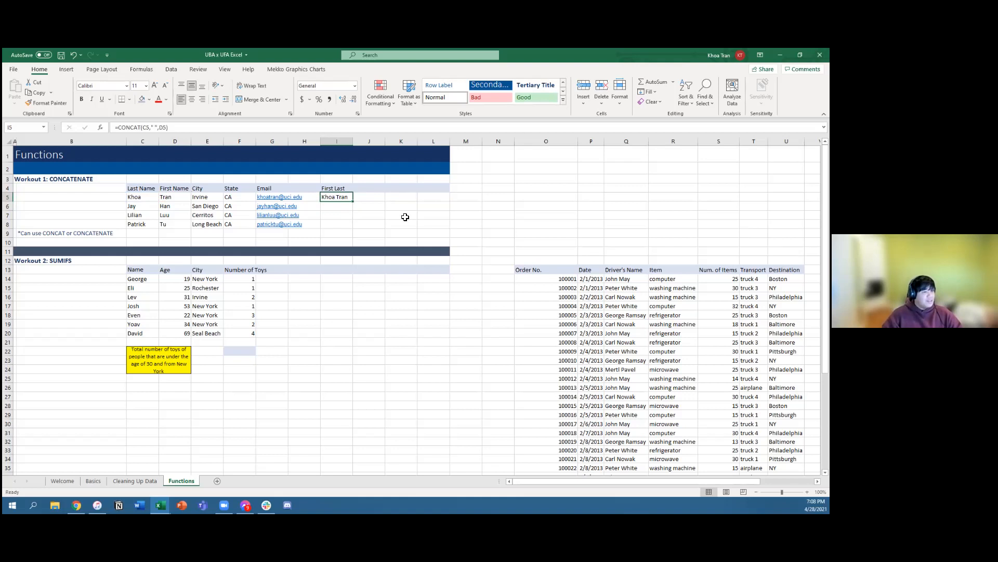
{"action": "key", "text": "shift+Down"}
{"action": "key", "text": "shift+Down"}
{"action": "key", "text": "shift+Down"}
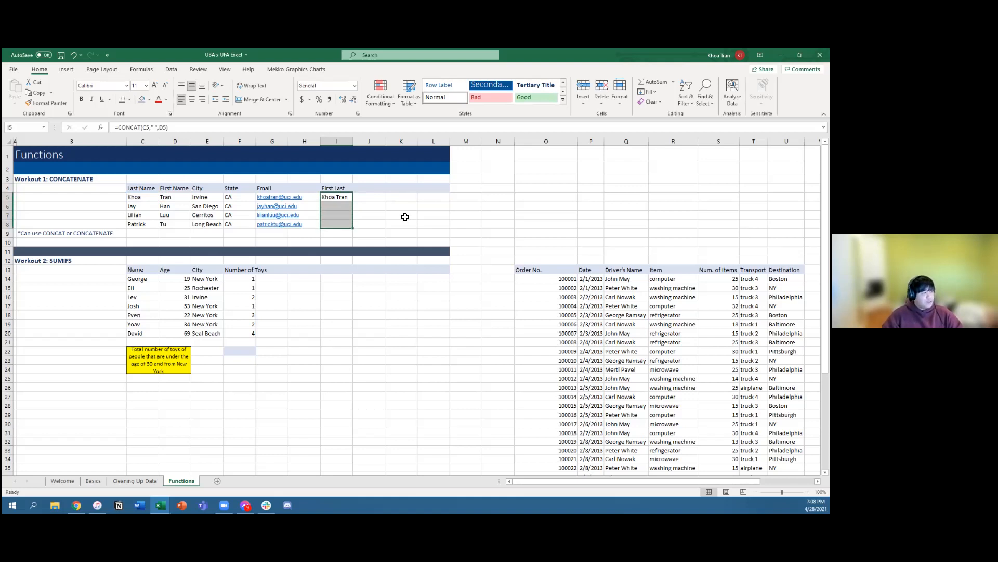
{"action": "key", "text": "ctrl+d"}
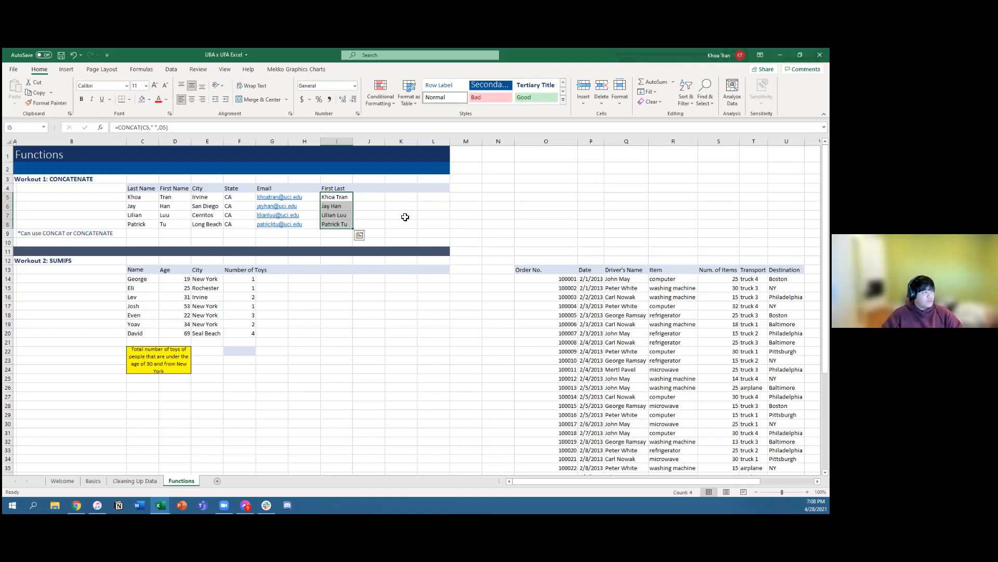
{"action": "left_click", "coordinate": [371, 214]}
{"action": "left_click_drag", "start_coordinate": [334, 197], "coordinate": [337, 221]}
{"action": "left_click", "coordinate": [370, 223]}
{"action": "left_click", "coordinate": [403, 215]}
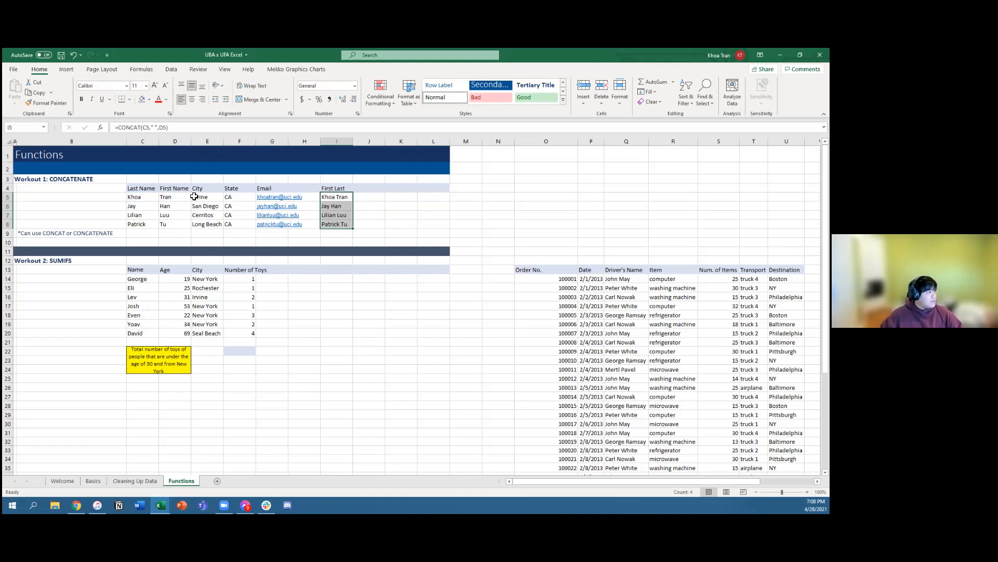
Step: Add the header City, State in J4 of the CONCATENATE workout table
{"action": "left_click", "coordinate": [377, 189]}
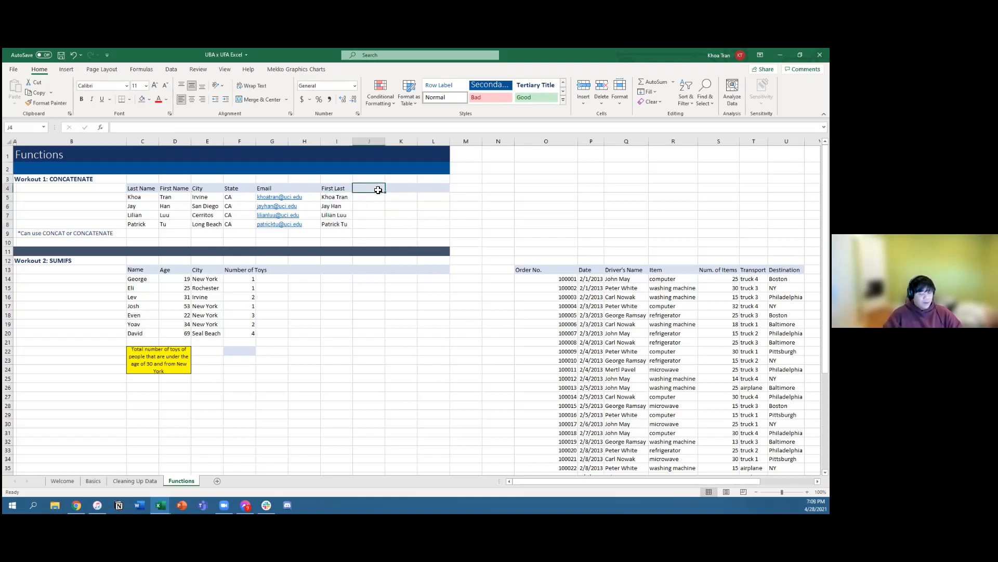
{"action": "type", "text": "City, State"}
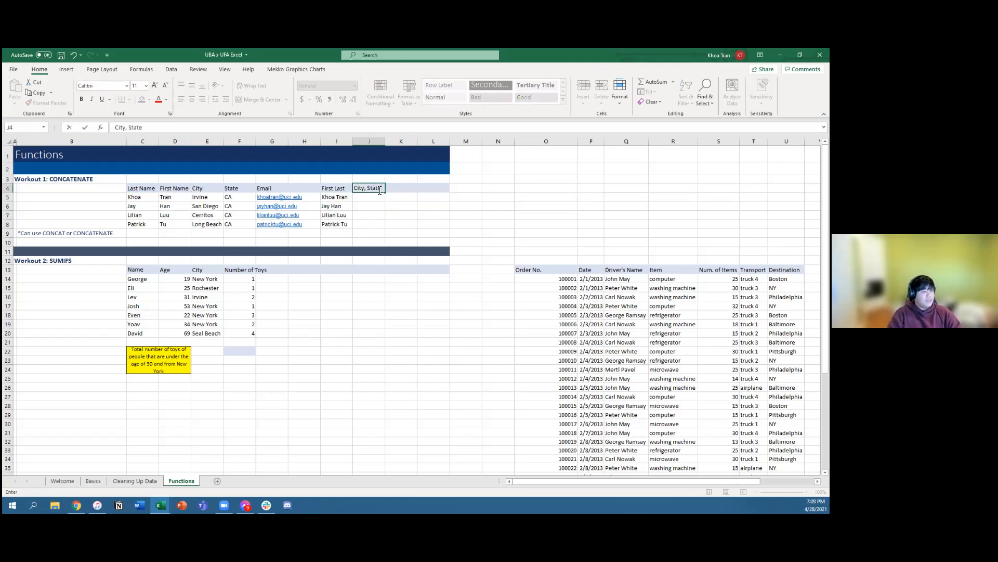
{"action": "key", "text": "Return"}
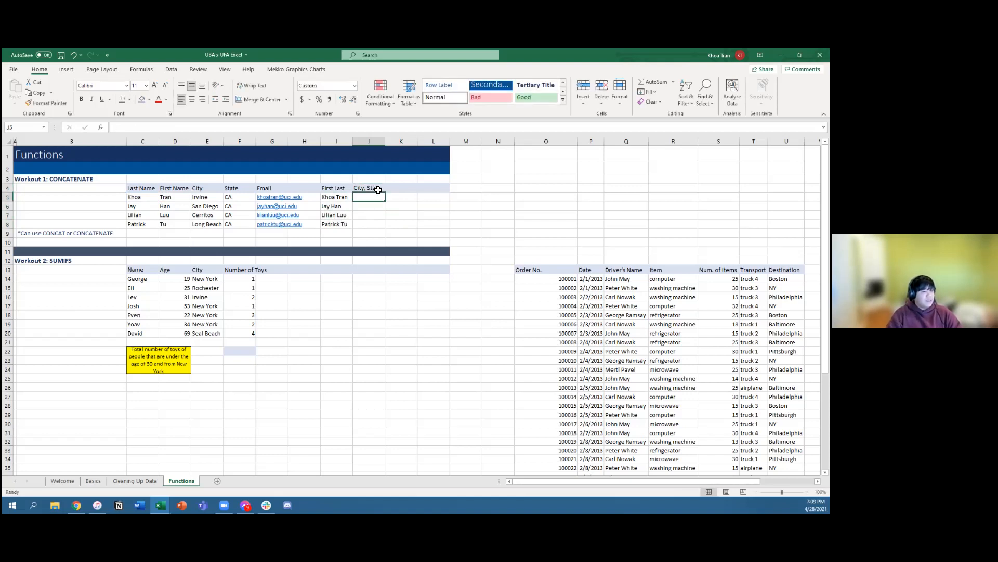
{"action": "key", "text": "Down"}
{"action": "key", "text": "Down"}
{"action": "key", "text": "Down"}
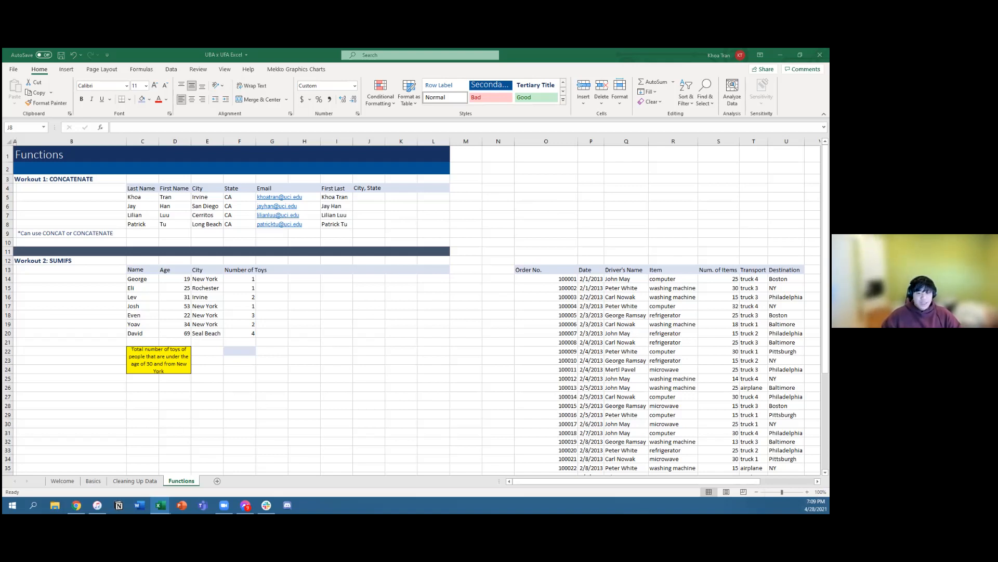
Step: Examine the CONCAT formula in I5, including its quoted space argument and cell references, without changing it
{"action": "left_click", "coordinate": [366, 198]}
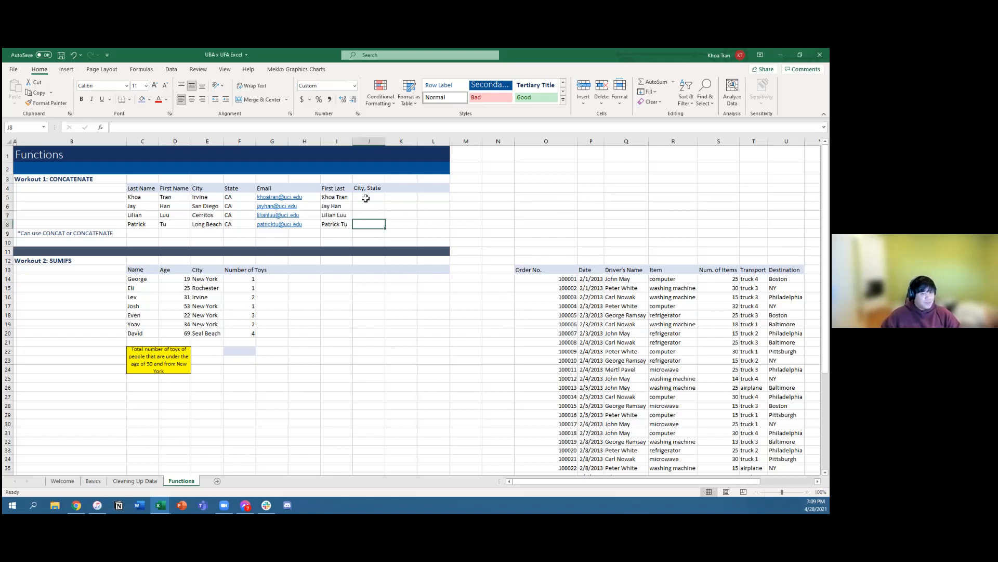
{"action": "left_click", "coordinate": [369, 199]}
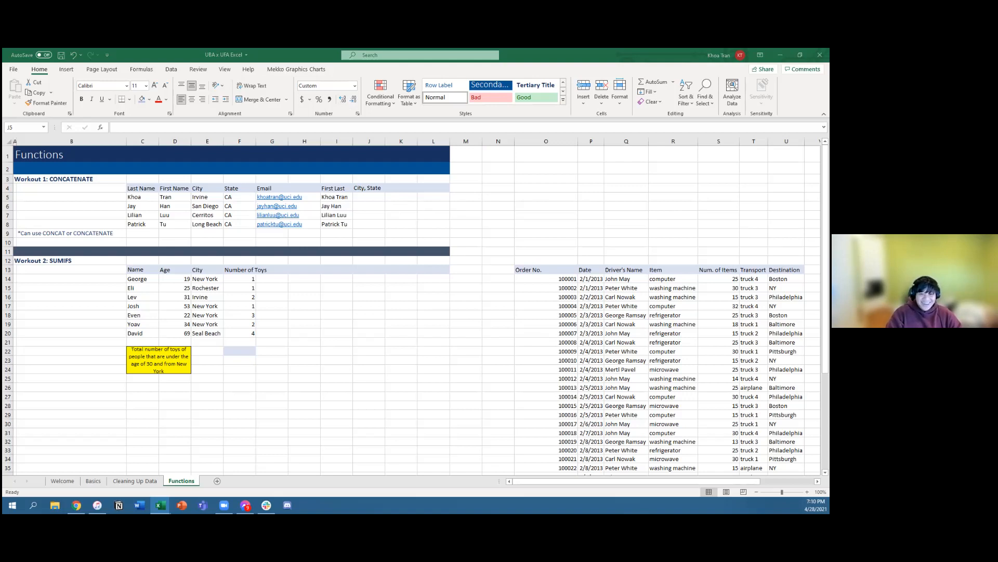
{"action": "left_click", "coordinate": [364, 197]}
{"action": "left_click", "coordinate": [333, 197]}
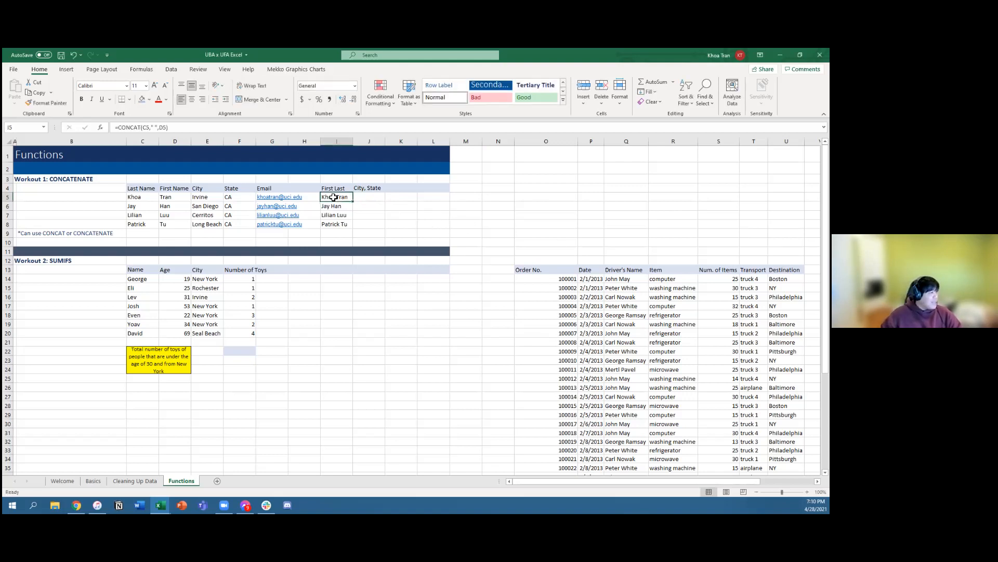
{"action": "left_click", "coordinate": [155, 127]}
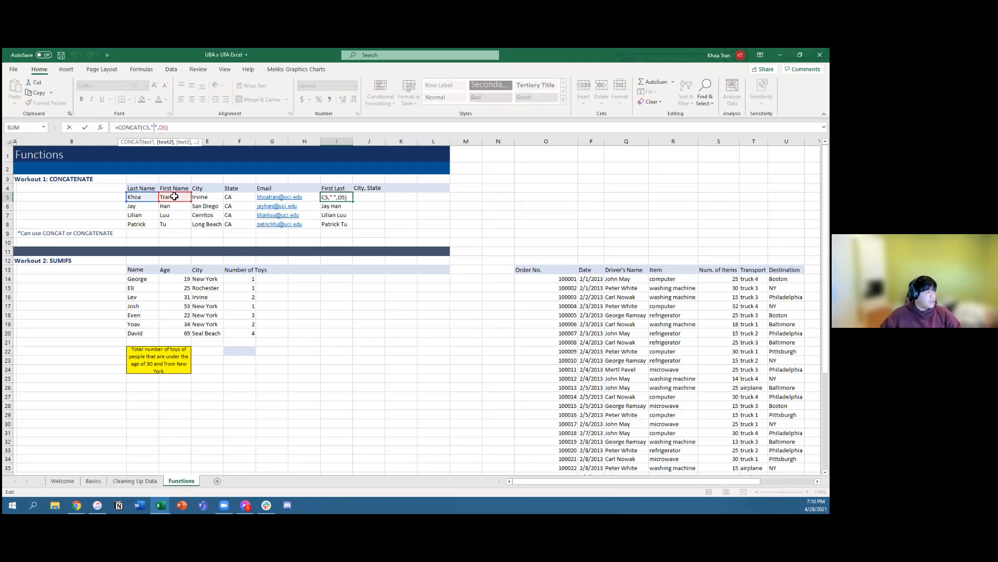
{"action": "left_click", "coordinate": [398, 206]}
{"action": "left_click", "coordinate": [368, 214]}
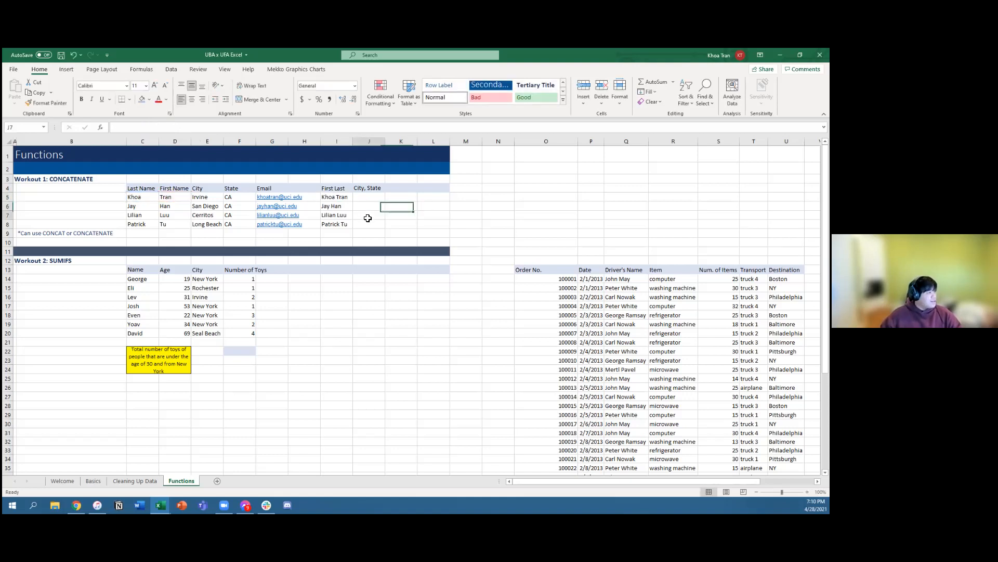
{"action": "left_click", "coordinate": [330, 199]}
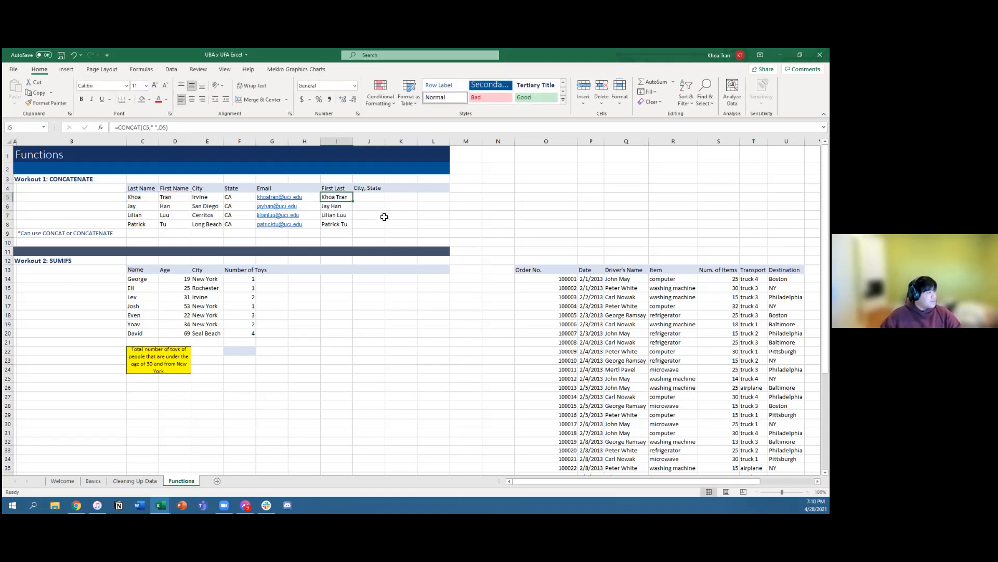
Step: Enter =CONCAT(E5,","," ",F5) in J5 to combine the city and state with a comma and a space
{"action": "left_click", "coordinate": [364, 198]}
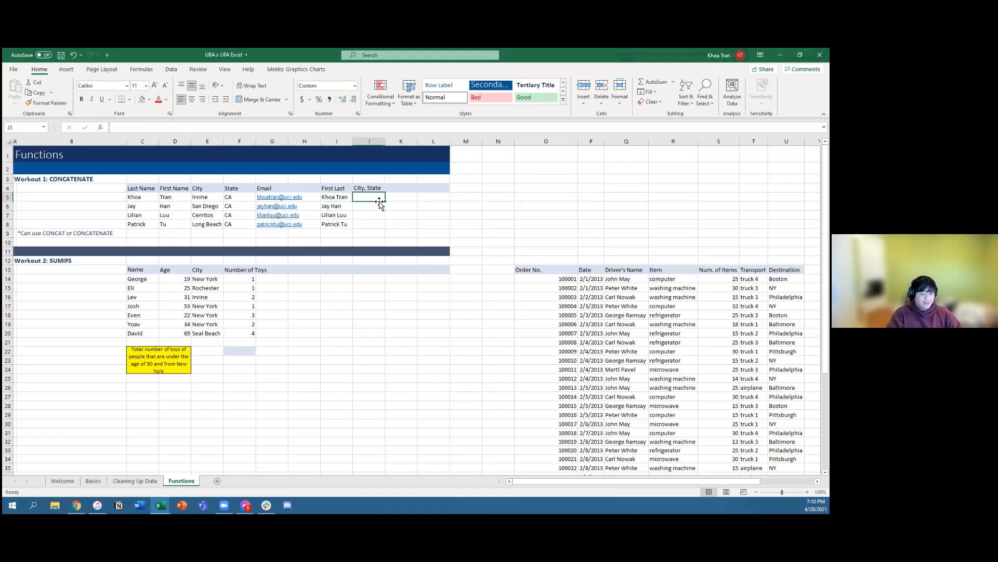
{"action": "type", "text": "=CONA"}
{"action": "key", "text": "BackSpace"}
{"action": "type", "text": "CAT("}
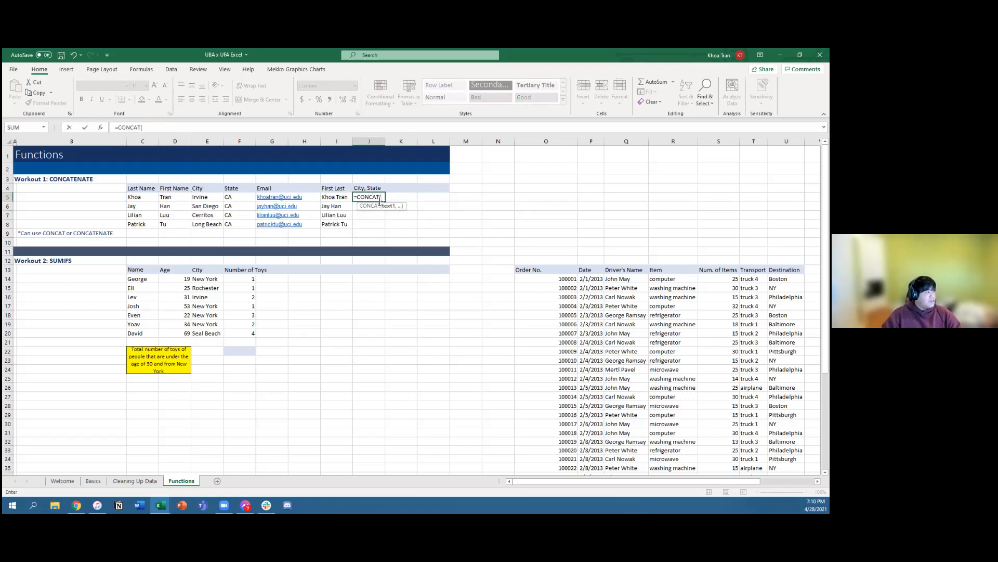
{"action": "key", "text": "Left"}
{"action": "key", "text": "Left"}
{"action": "key", "text": "Left"}
{"action": "key", "text": "Left"}
{"action": "key", "text": "Left"}
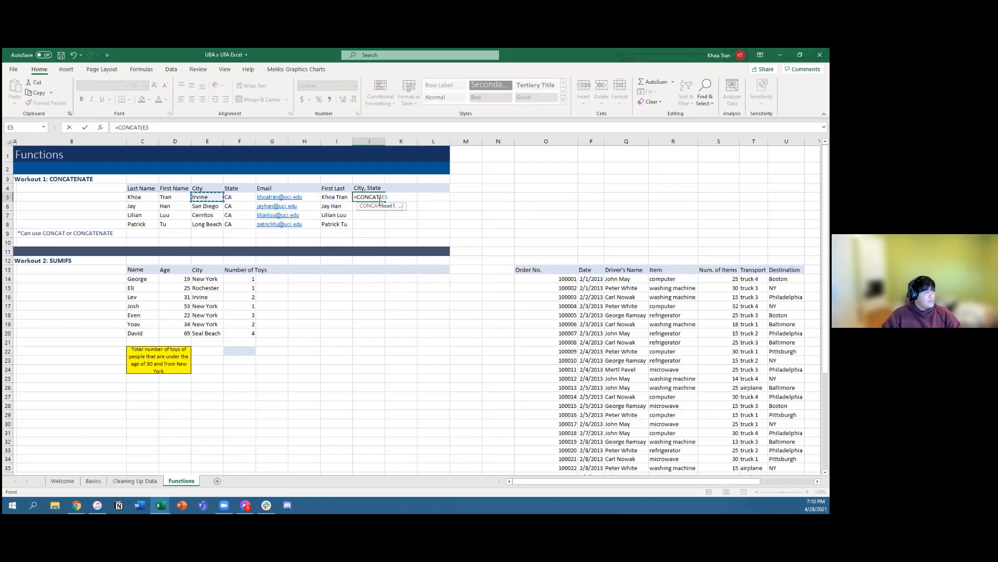
{"action": "type", "text": ",\","}
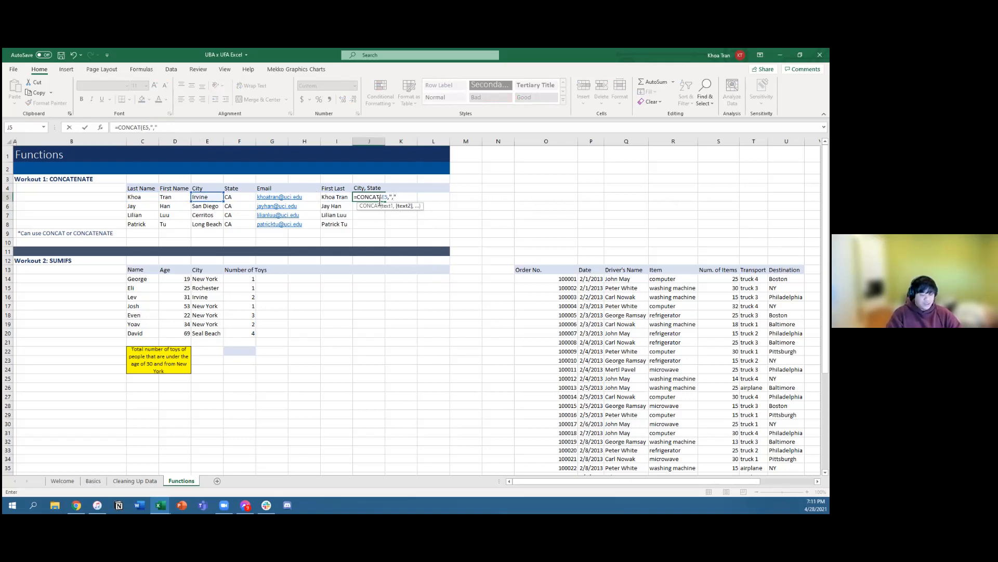
{"action": "type", "text": "\","}
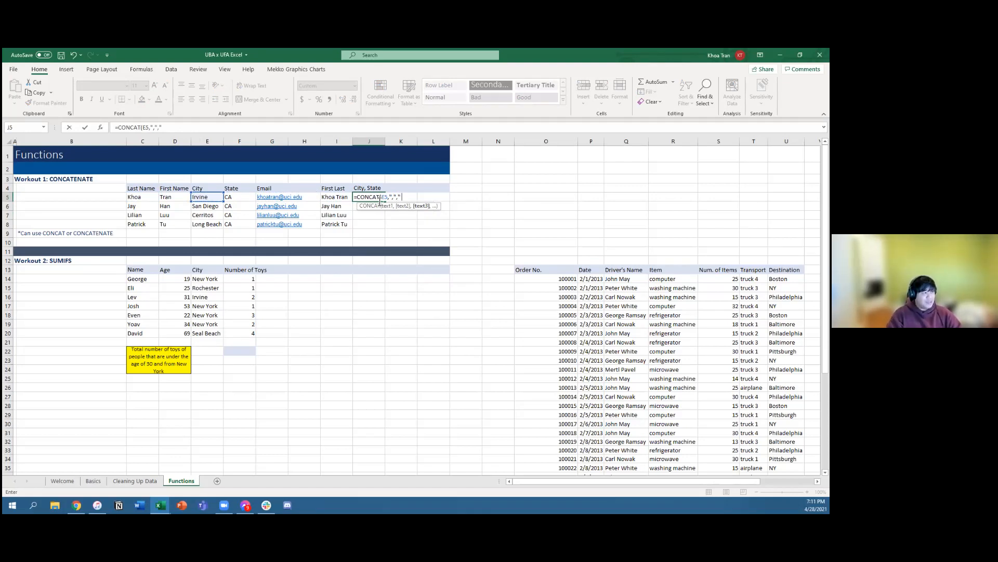
{"action": "type", "text": "\" \","}
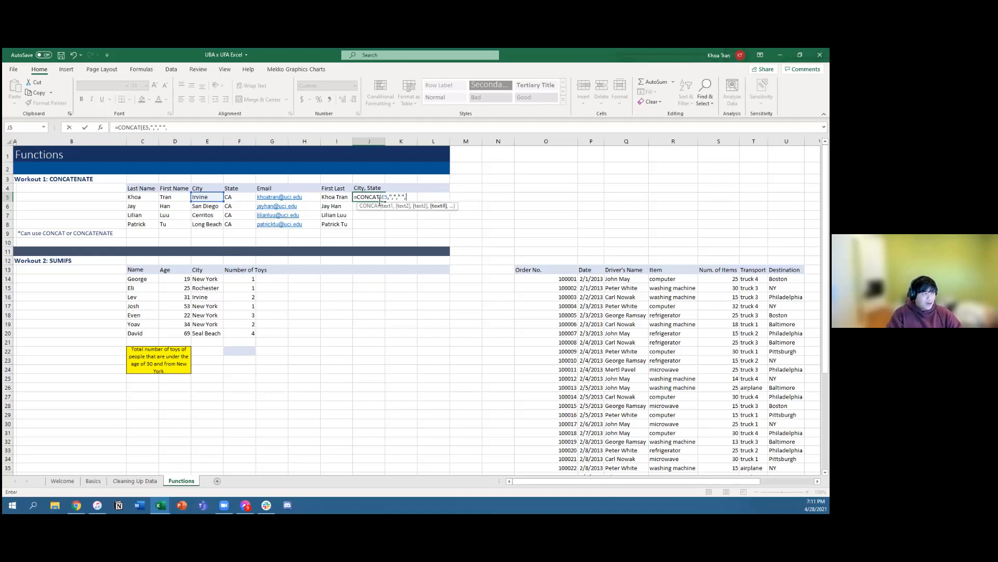
{"action": "key", "text": "Left"}
{"action": "key", "text": "Left"}
{"action": "key", "text": "Left"}
{"action": "key", "text": "Left"}
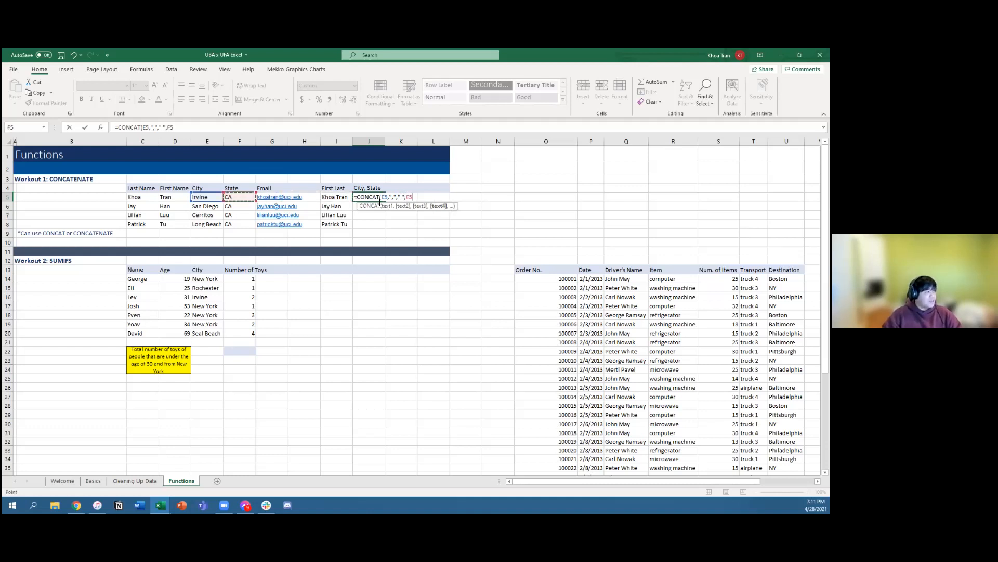
{"action": "key", "text": "Return"}
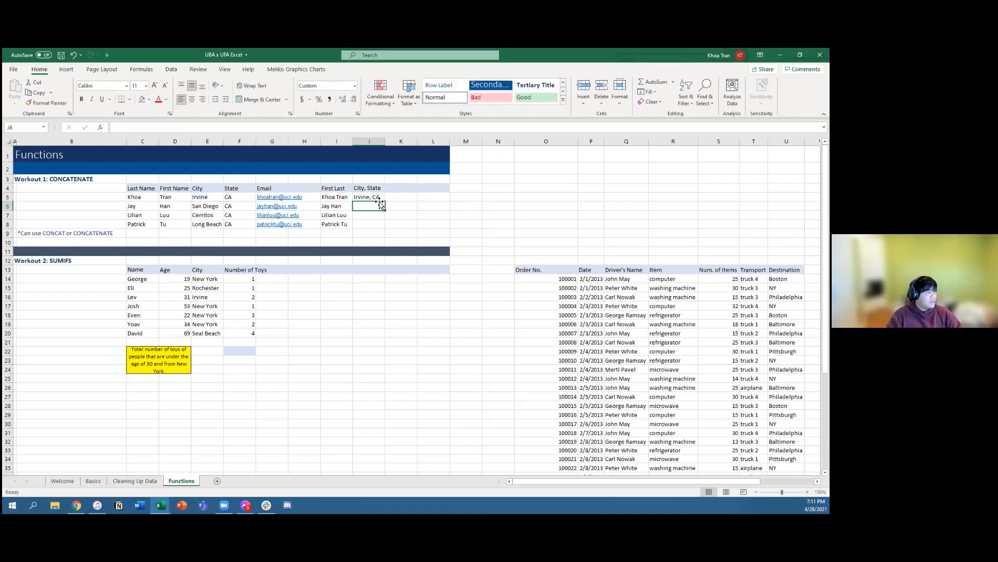
Step: Examine each argument of the CONCAT formula in J5, keeping F5 as its last argument
{"action": "left_click", "coordinate": [378, 198]}
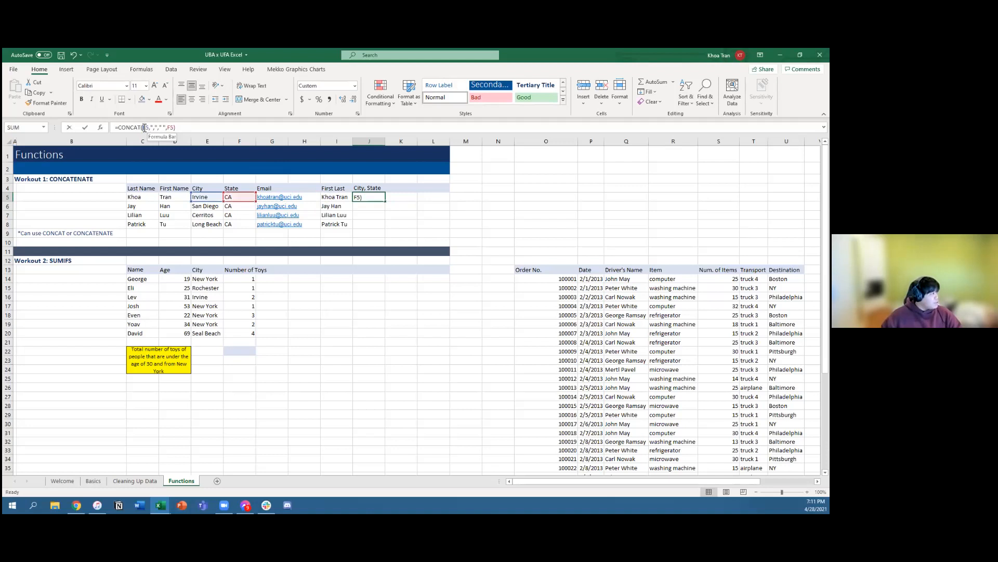
{"action": "left_click", "coordinate": [143, 127]}
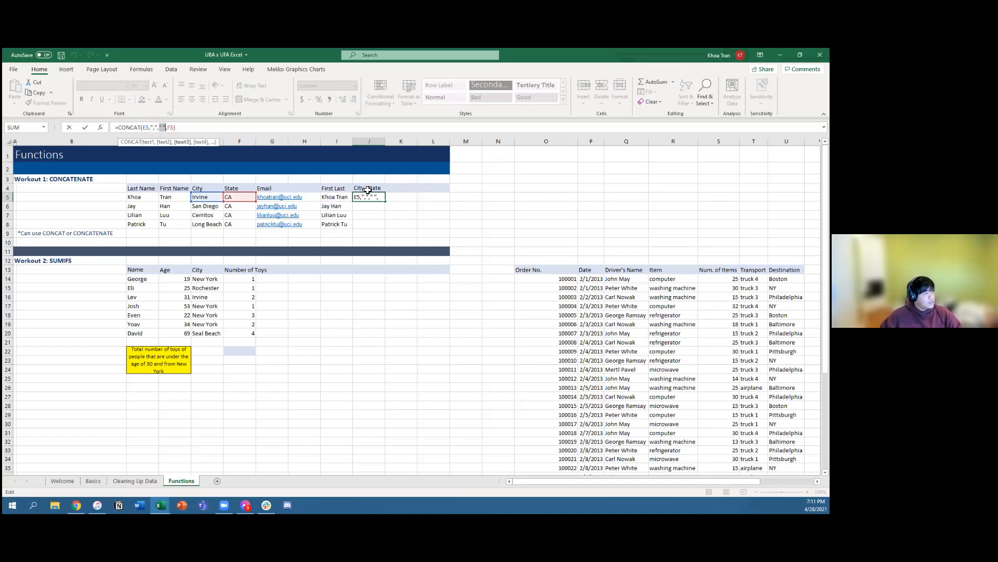
{"action": "left_click", "coordinate": [171, 128]}
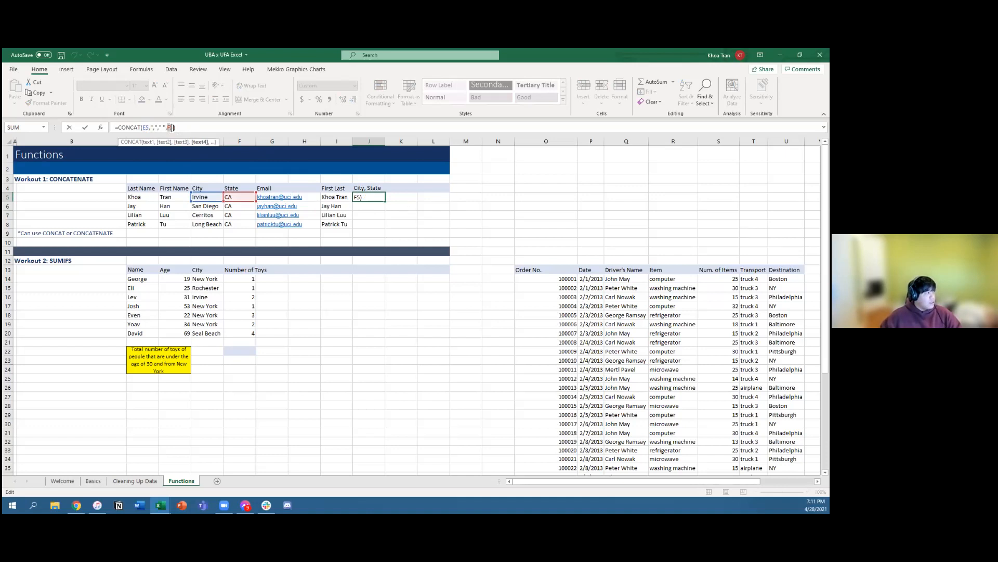
{"action": "left_click", "coordinate": [365, 218]}
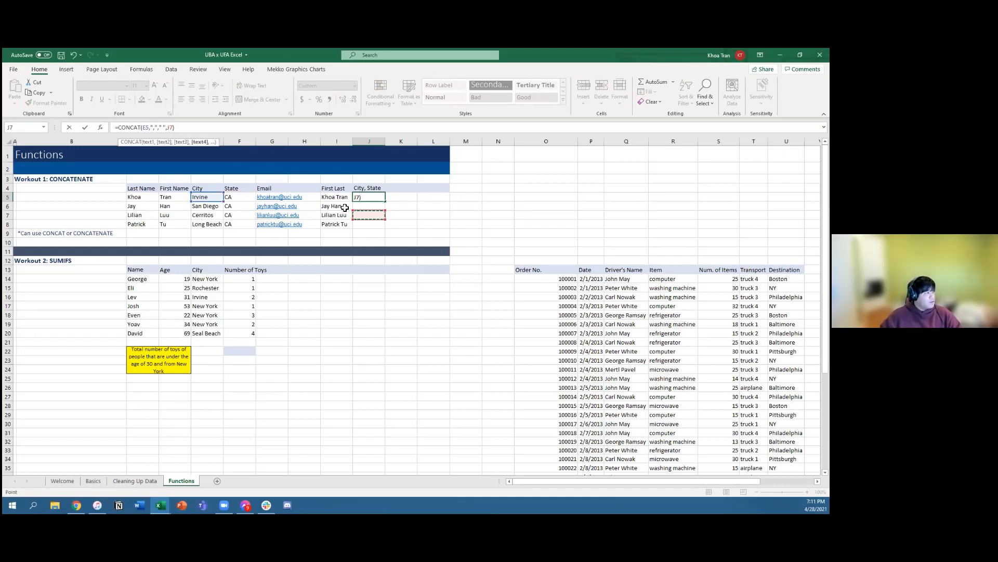
{"action": "key", "text": "BackSpace"}
{"action": "key", "text": "BackSpace"}
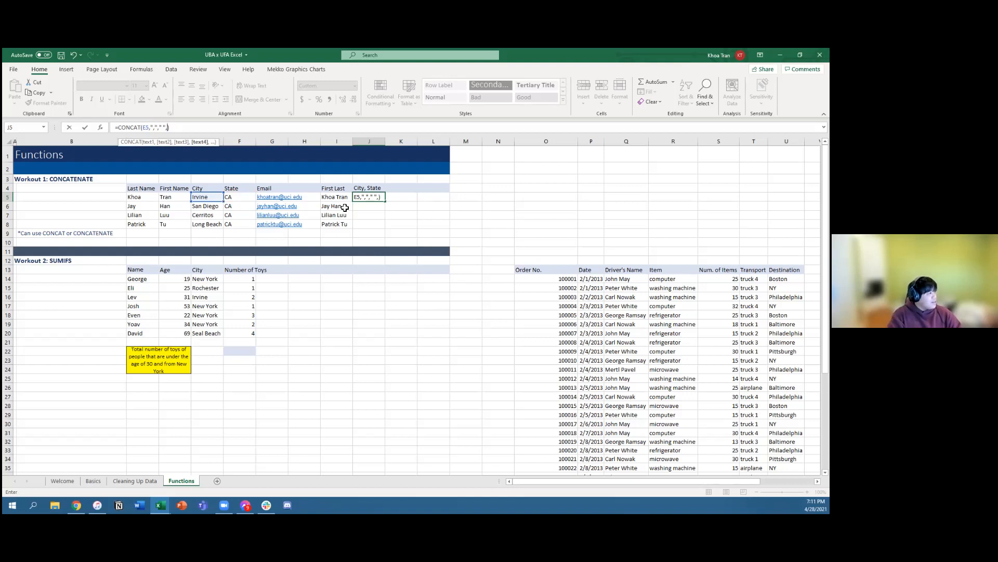
{"action": "type", "text": "F5"}
{"action": "key", "text": "Return"}
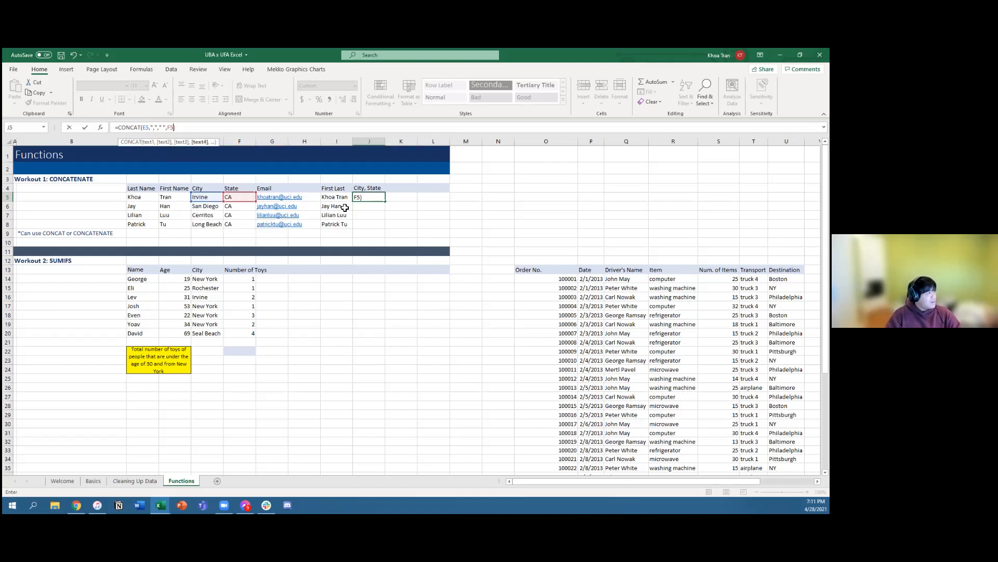
Step: Fill the city and state CONCAT formula from J5 down through J8
{"action": "left_click_drag", "start_coordinate": [377, 197], "coordinate": [377, 225]}
{"action": "key", "text": "ctrl+d"}
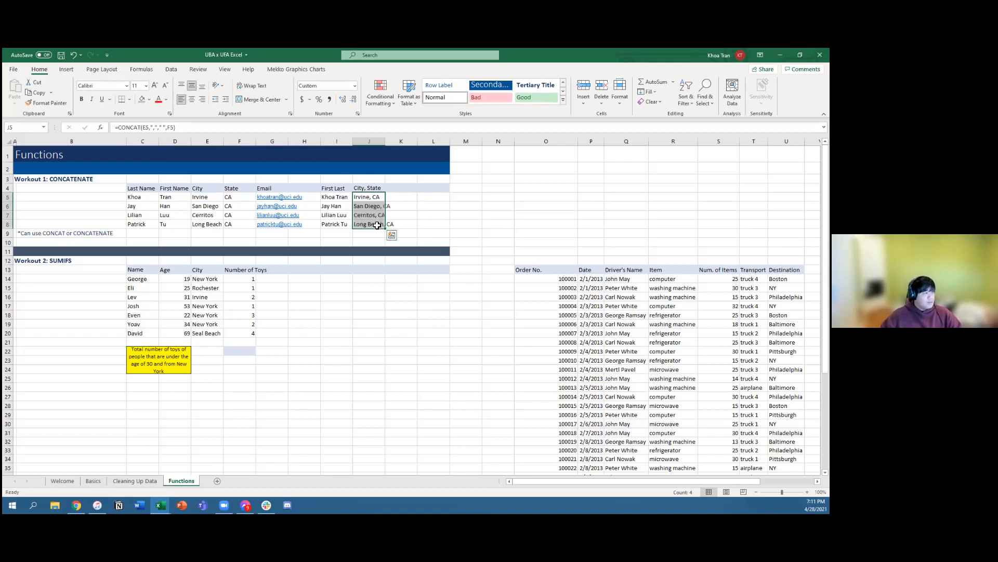
{"action": "left_click", "coordinate": [446, 216]}
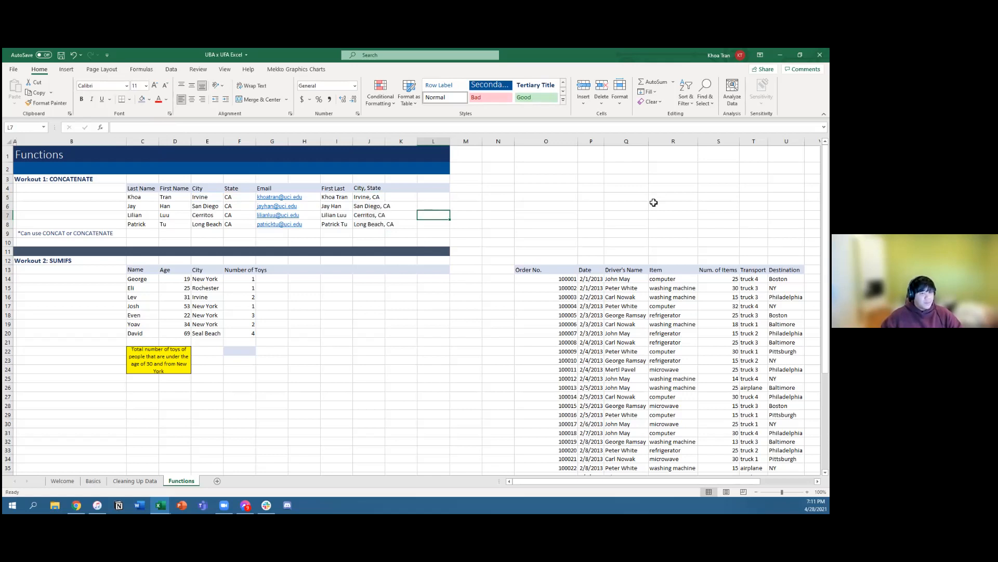
{"action": "left_click_drag", "start_coordinate": [337, 198], "coordinate": [419, 232]}
{"action": "left_click", "coordinate": [427, 220]}
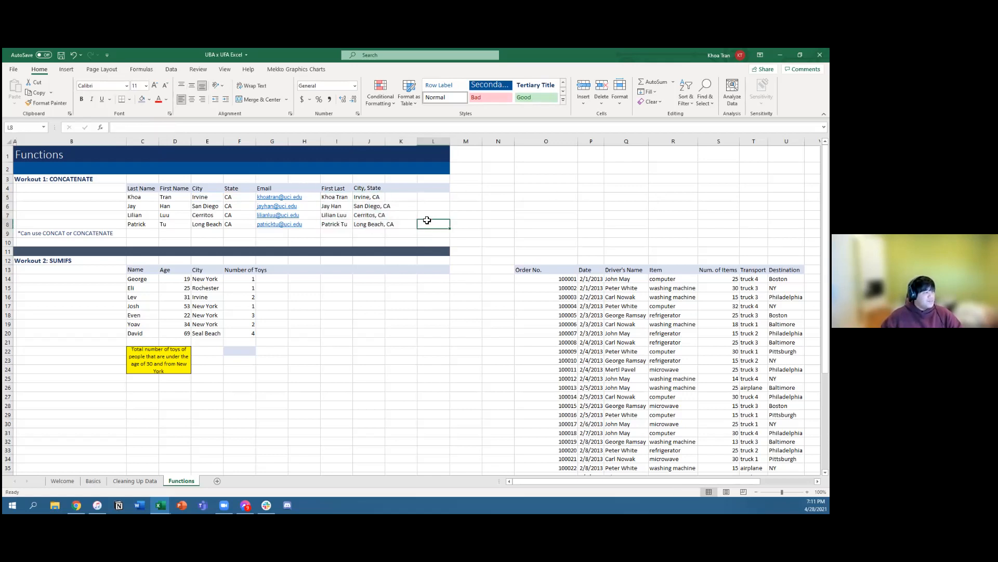
{"action": "left_click_drag", "start_coordinate": [330, 198], "coordinate": [335, 223]}
{"action": "left_click", "coordinate": [333, 198]}
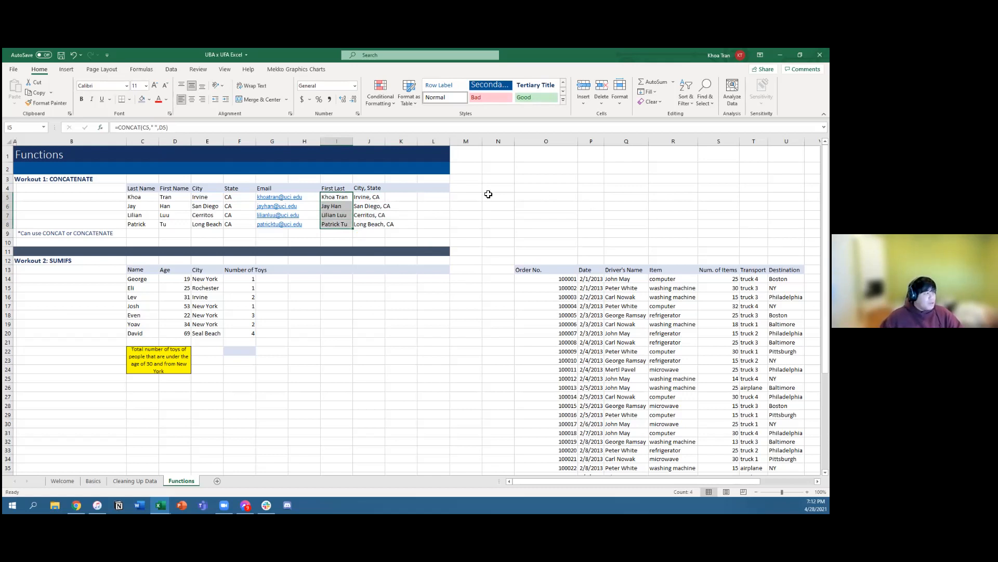
Step: Shorten the formula in J5 to =CONCAT(E5,", ",F5), merging the comma and space into one argument, and review it
{"action": "left_click", "coordinate": [370, 197]}
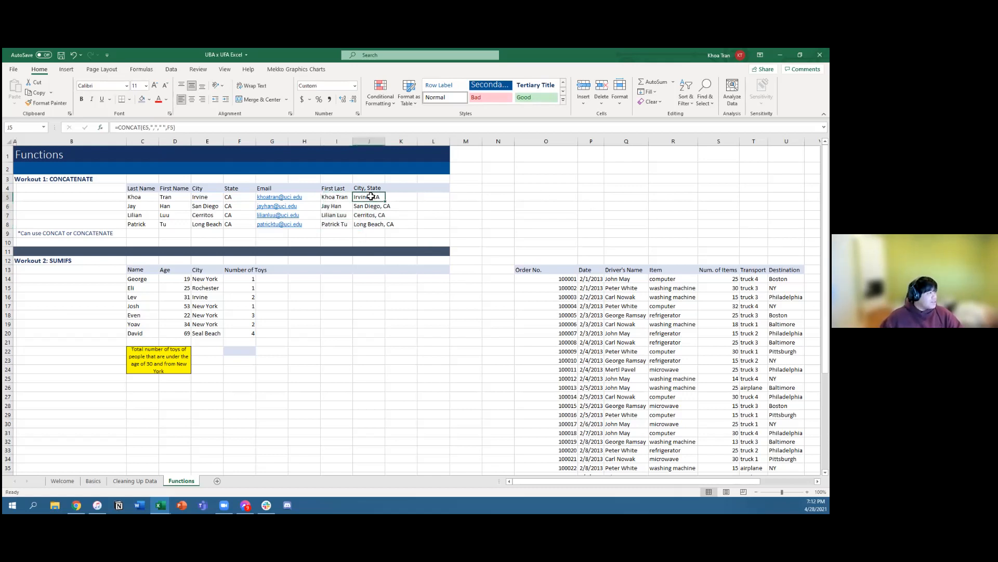
{"action": "left_click", "coordinate": [157, 128]}
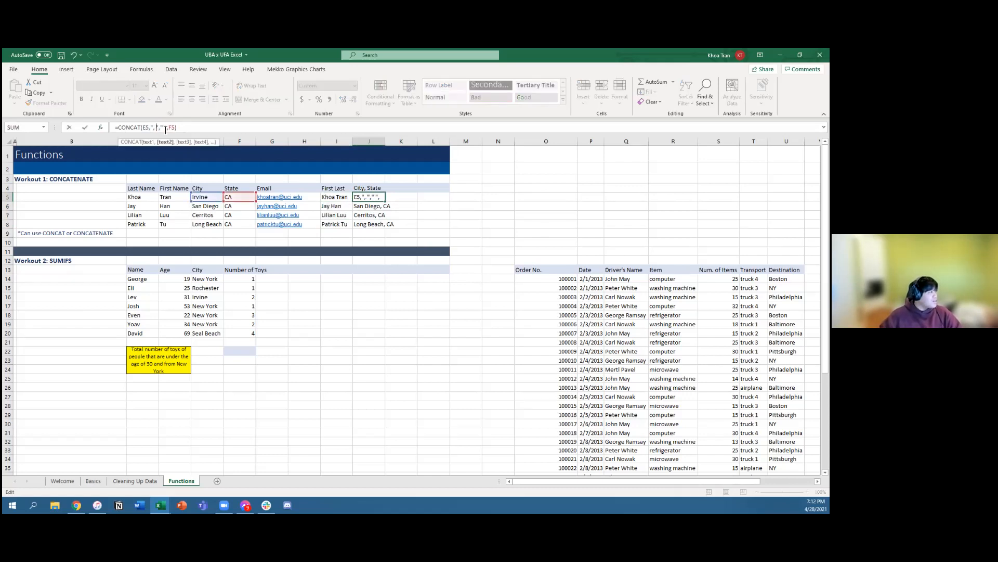
{"action": "key", "text": "BackSpace"}
{"action": "key", "text": "BackSpace"}
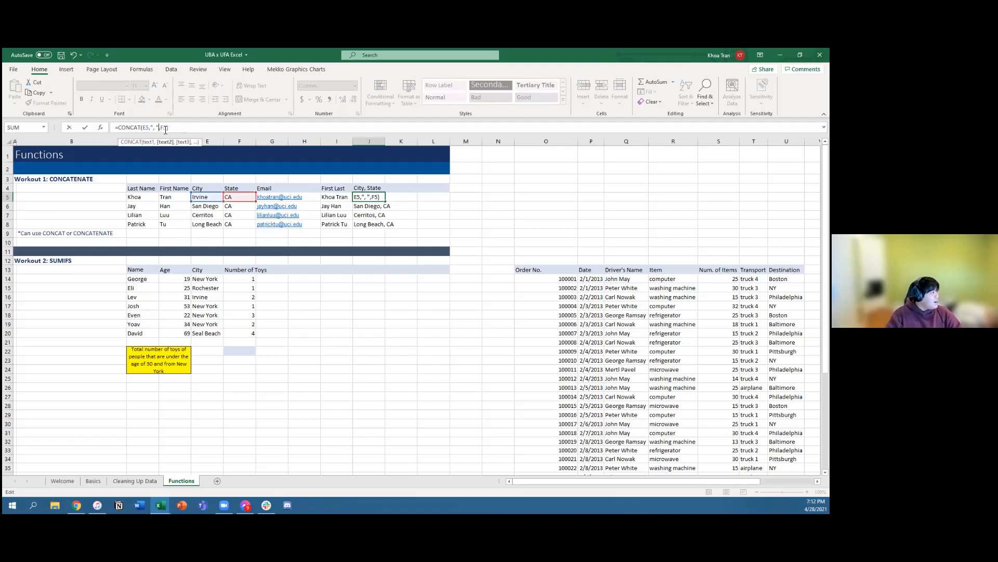
{"action": "key", "text": "Return"}
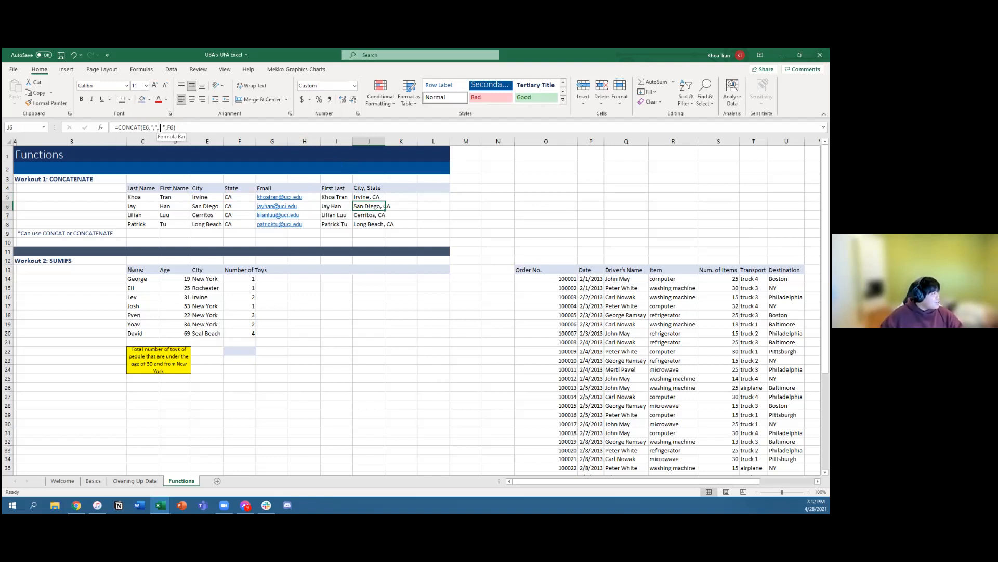
{"action": "left_click", "coordinate": [384, 198]}
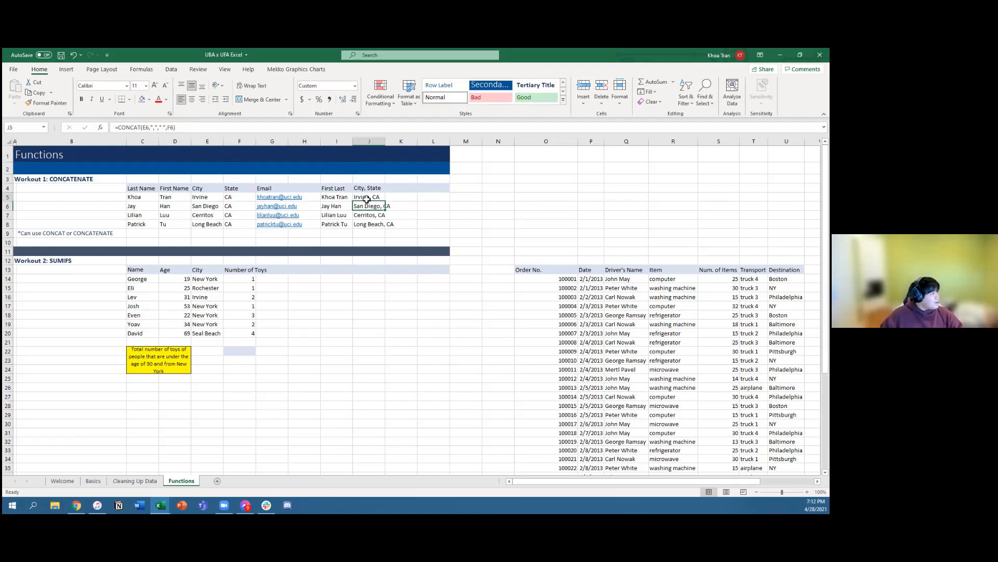
{"action": "left_click", "coordinate": [151, 127]}
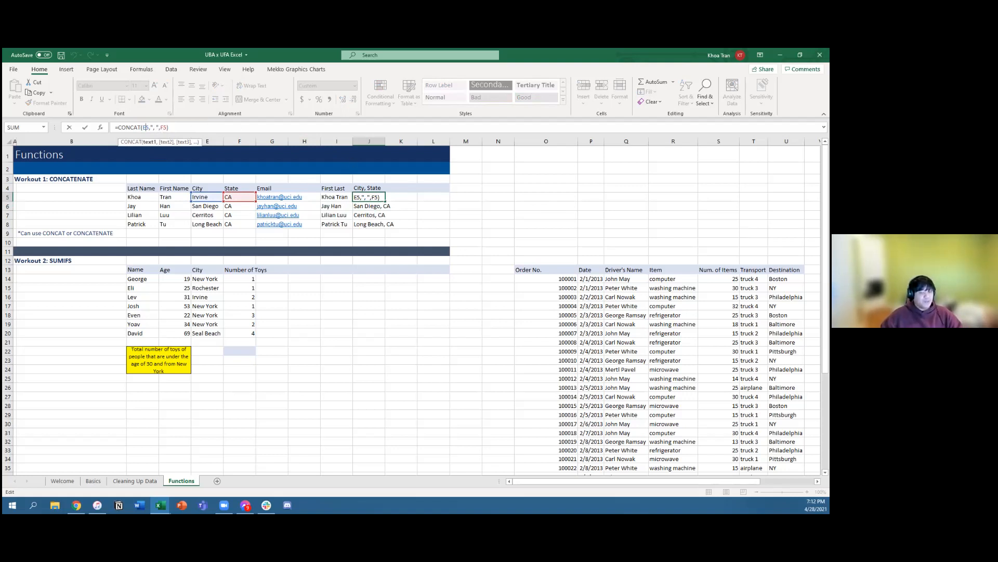
{"action": "left_click", "coordinate": [431, 207]}
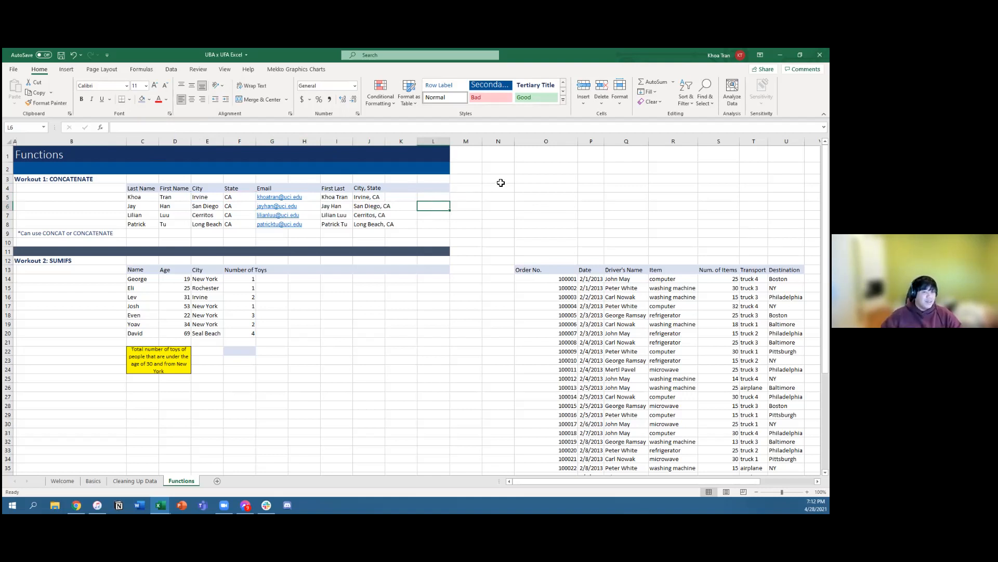
Step: Replace the First Last formulas in I5:I8 with static text by copying them and pasting only the values in place
{"action": "left_click_drag", "start_coordinate": [425, 197], "coordinate": [489, 201]}
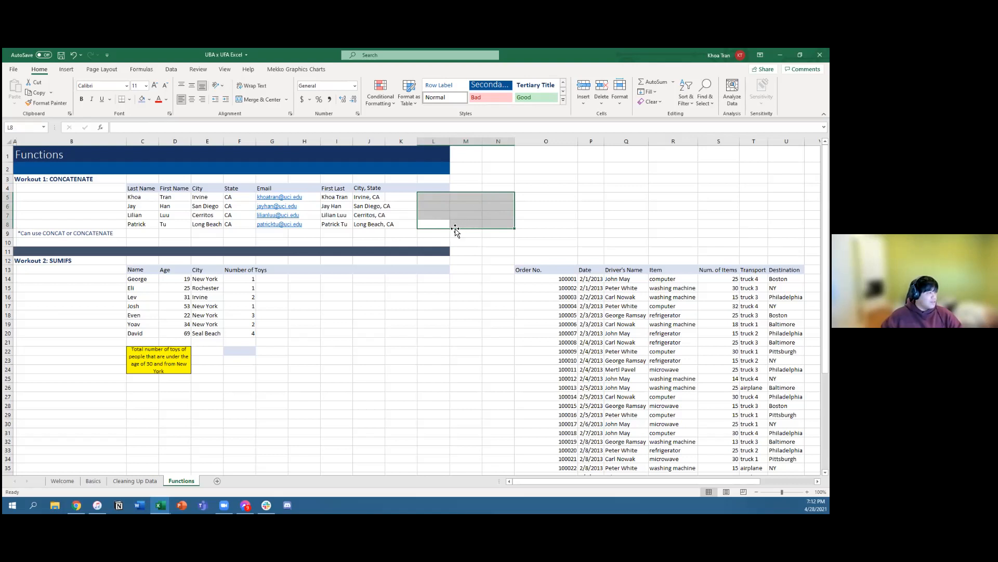
{"action": "left_click", "coordinate": [500, 242]}
{"action": "left_click_drag", "start_coordinate": [339, 197], "coordinate": [343, 225]}
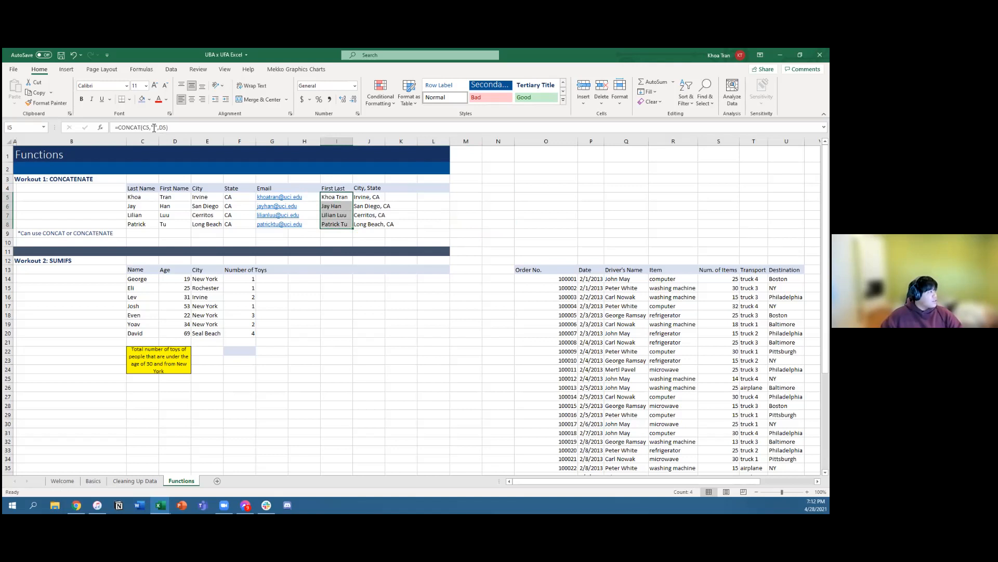
{"action": "key", "text": "ctrl+c"}
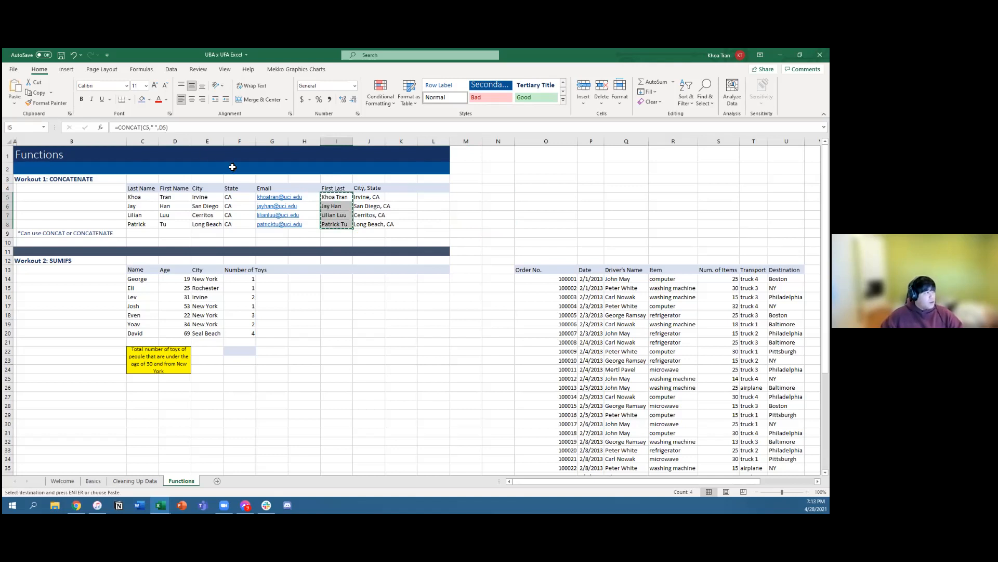
{"action": "left_click", "coordinate": [15, 104]}
{"action": "left_click", "coordinate": [37, 207]}
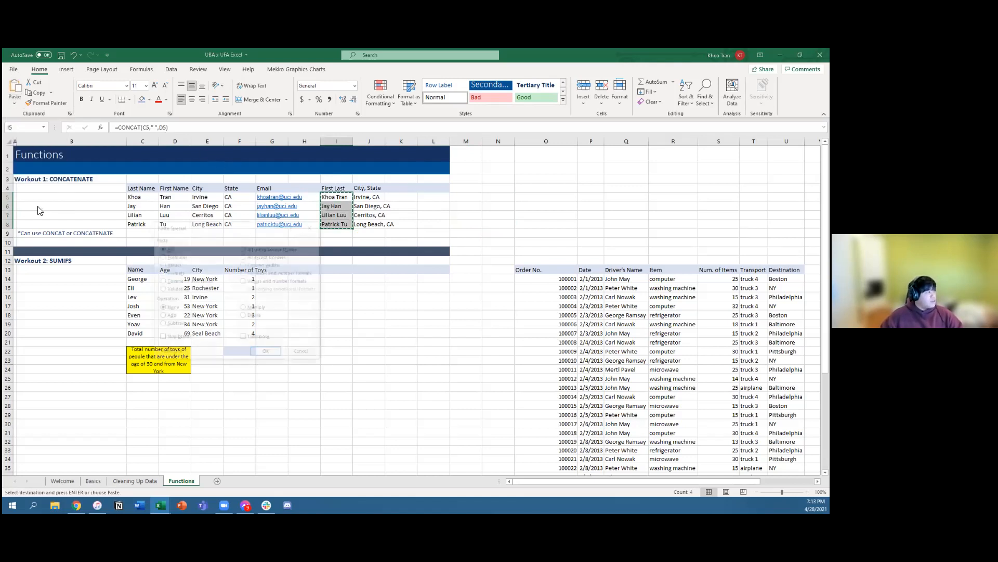
{"action": "left_click", "coordinate": [173, 265]}
{"action": "left_click", "coordinate": [265, 354]}
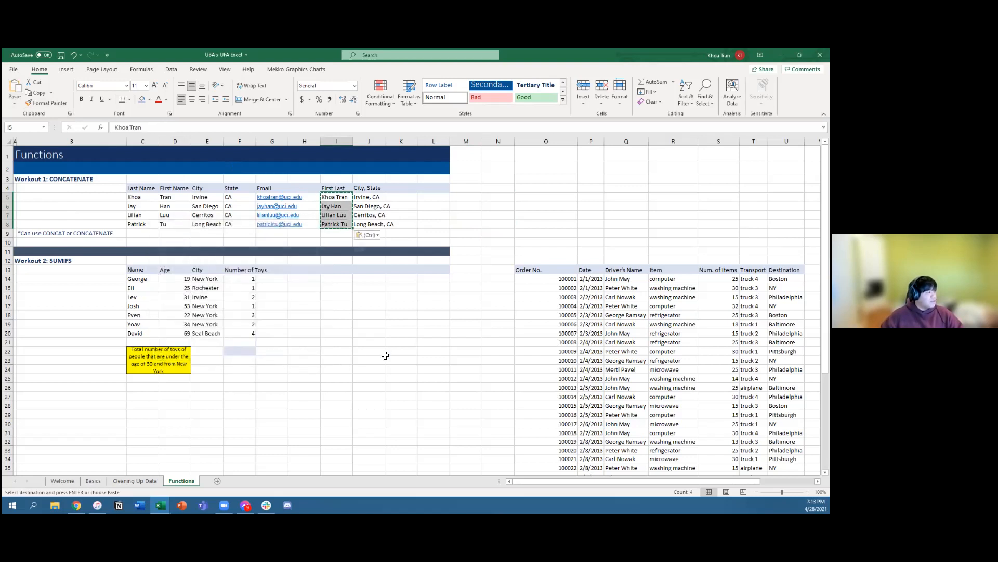
Step: Enter the paste-values shortcut note "alt e s v" in M5
{"action": "left_click_drag", "start_coordinate": [334, 198], "coordinate": [370, 225]}
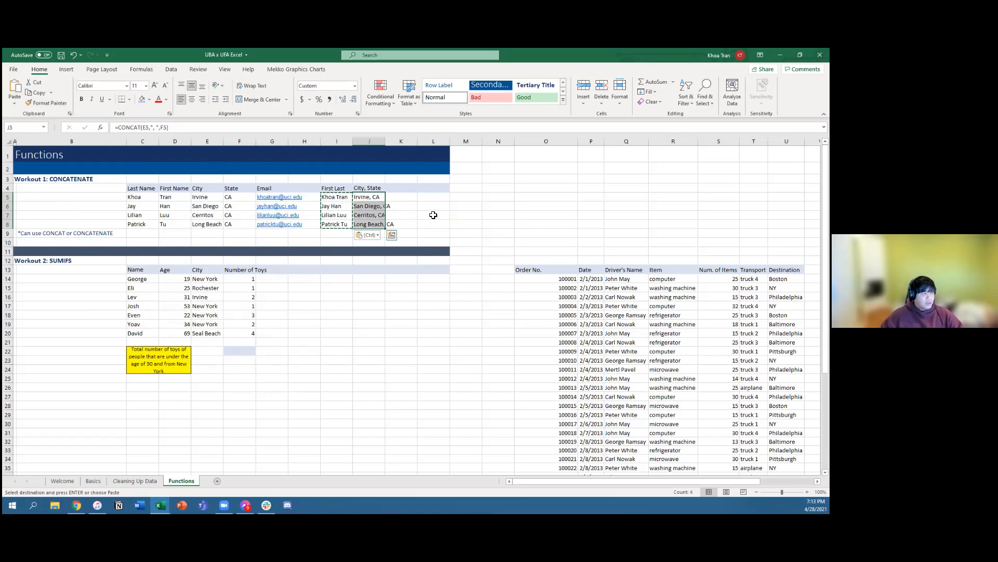
{"action": "left_click", "coordinate": [472, 198]}
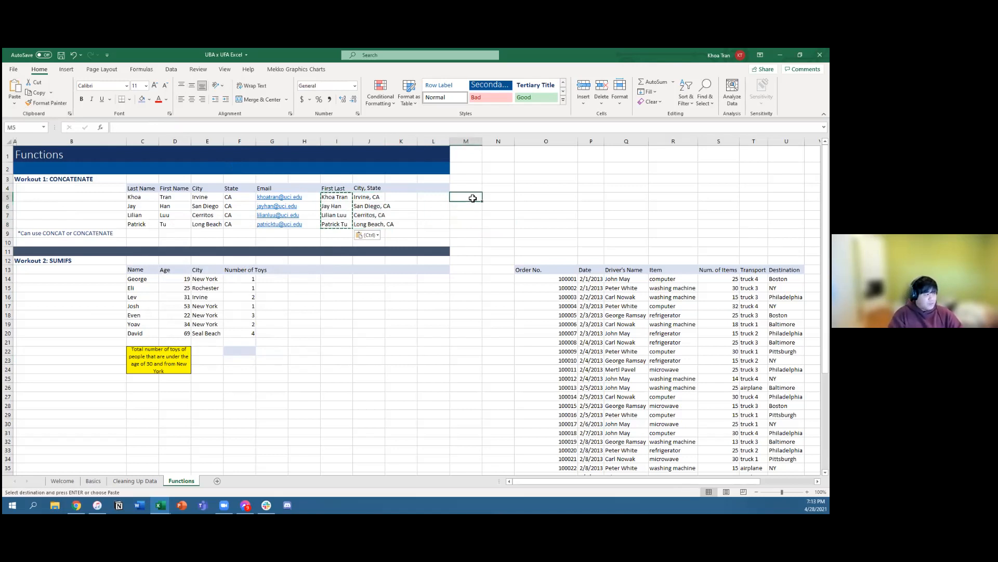
{"action": "type", "text": "al"}
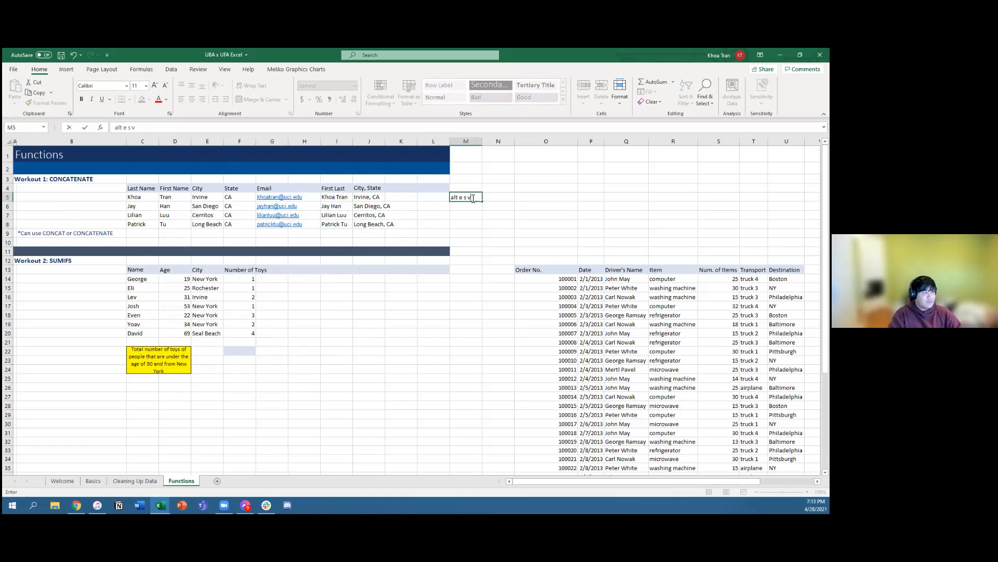
{"action": "type", "text": "t e s v"}
{"action": "key", "text": "Return"}
Step: Replace the City, State formulas in J5:J8 with static text by copying them and pasting only the values in place
{"action": "key", "text": "Left"}
{"action": "key", "text": "Left"}
{"action": "key", "text": "Left"}
{"action": "key", "text": "Up"}
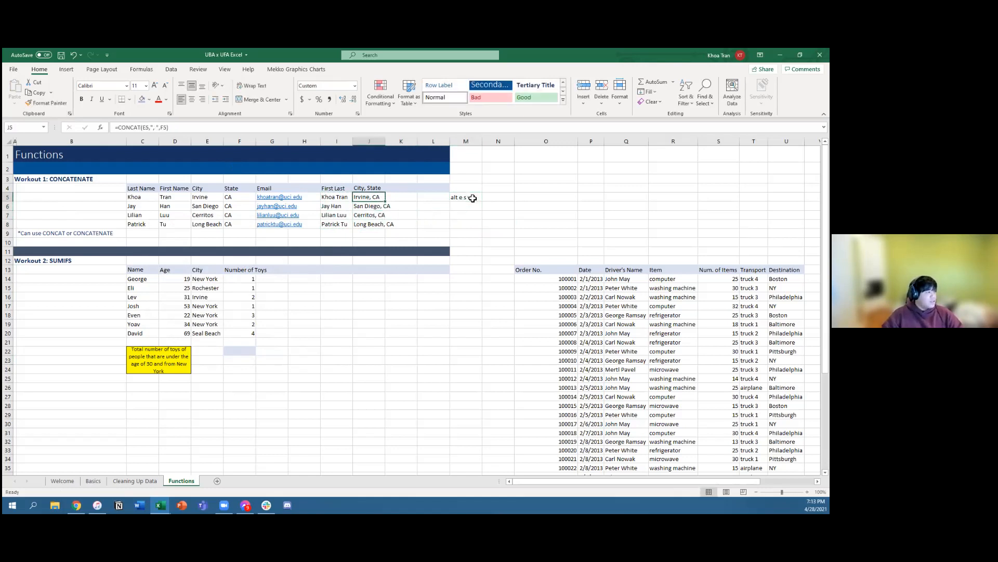
{"action": "key", "text": "shift+Down"}
{"action": "key", "text": "shift+Down"}
{"action": "key", "text": "shift+Down"}
{"action": "key", "text": "ctrl+c"}
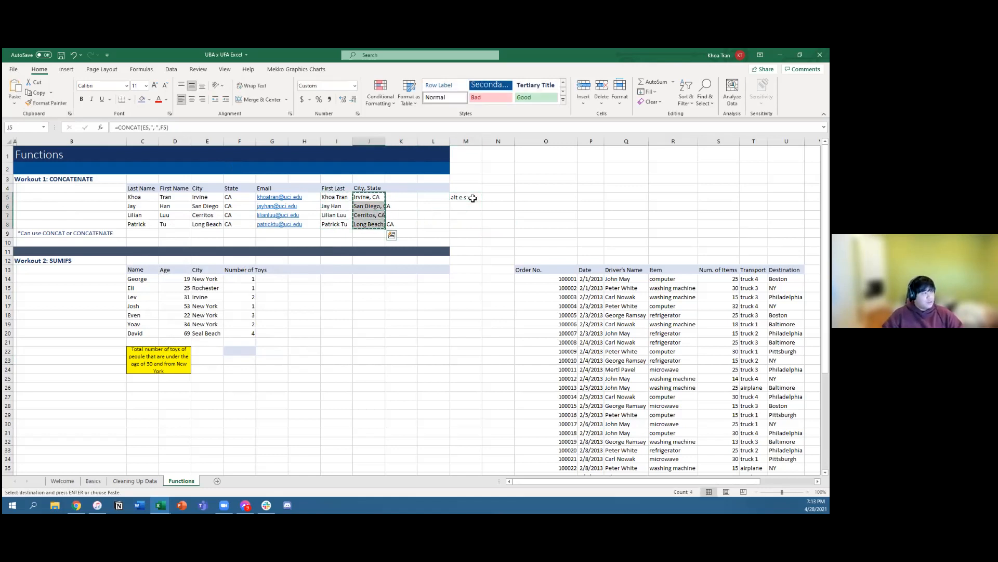
{"action": "key", "text": "alt+e"}
{"action": "key", "text": "s"}
{"action": "key", "text": "v"}
{"action": "key", "text": "Return"}
{"action": "key", "text": "Left"}
{"action": "key", "text": "Left"}
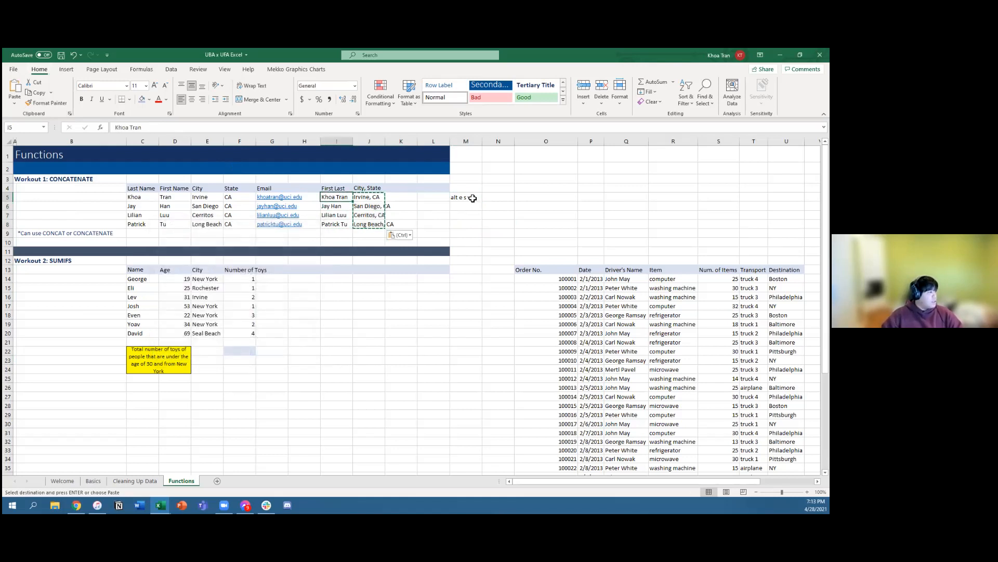
{"action": "left_click", "coordinate": [362, 197]}
{"action": "left_click", "coordinate": [368, 216]}
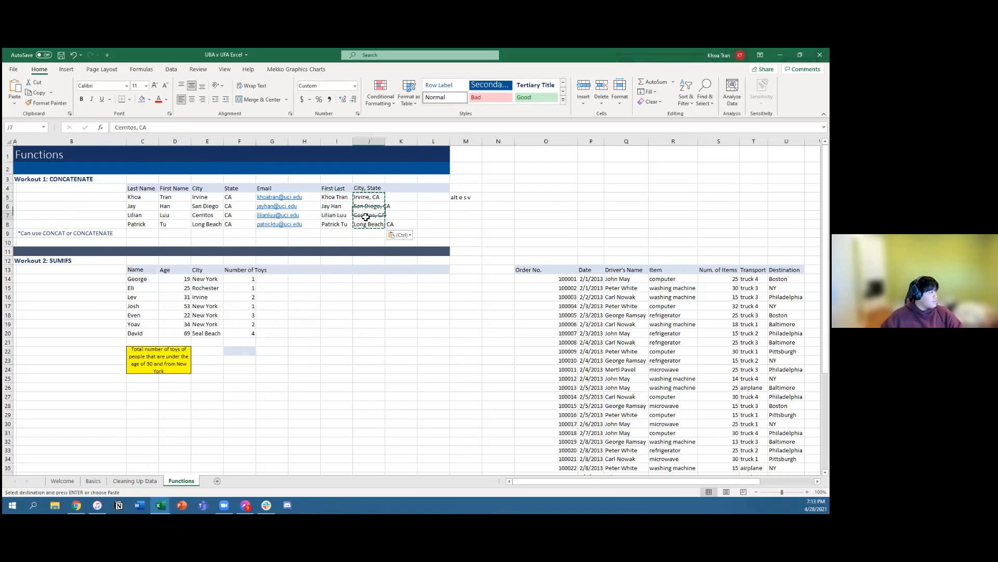
{"action": "left_click", "coordinate": [366, 232]}
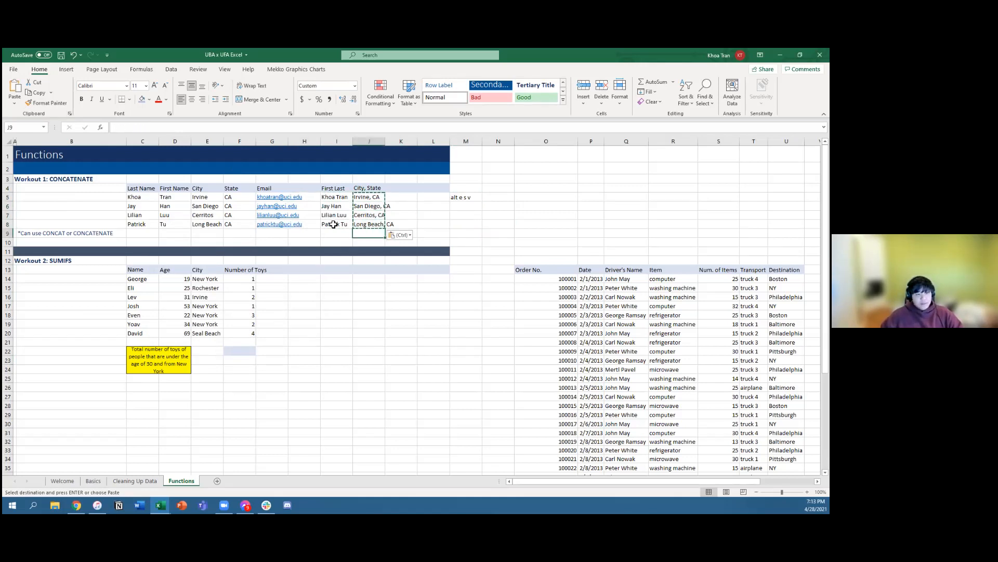
Step: Widen the First Last column slightly and enter the header "Gender" in H4
{"action": "left_click", "coordinate": [334, 180]}
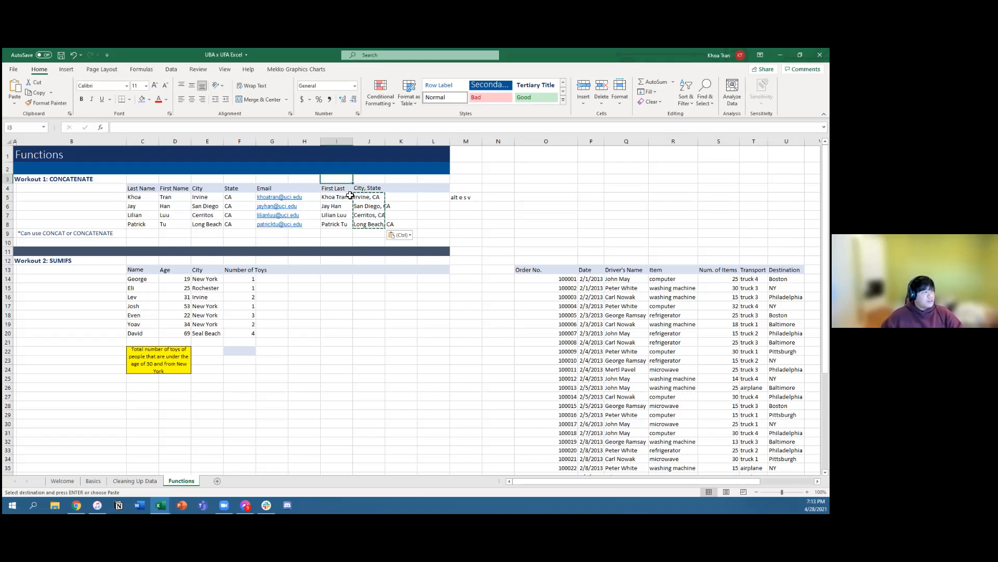
{"action": "mouse_move", "coordinate": [353, 141]}
{"action": "left_mouse_down"}
{"action": "mouse_move", "coordinate": [370, 143]}
{"action": "mouse_move", "coordinate": [355, 143]}
{"action": "left_mouse_up"}
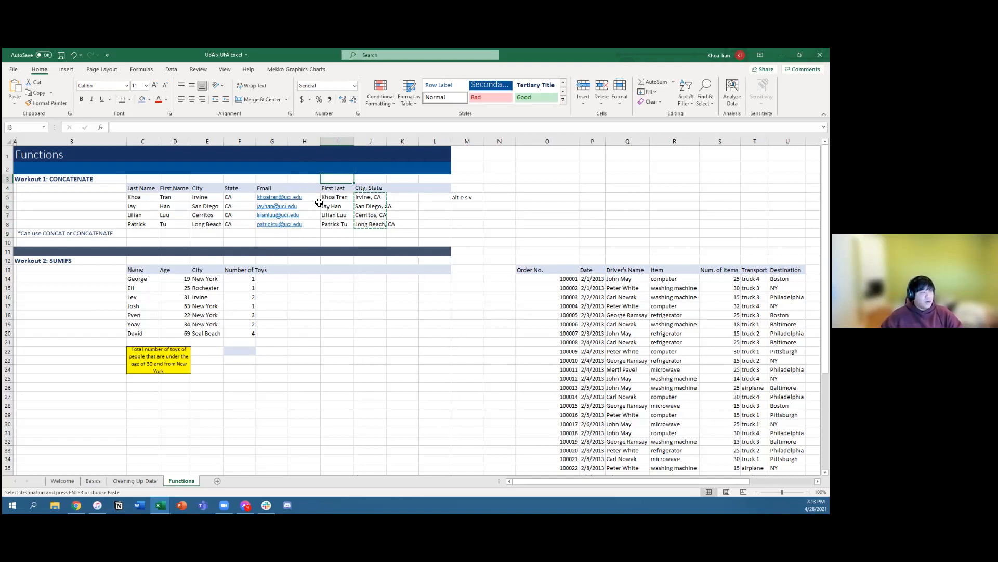
{"action": "left_click", "coordinate": [308, 191]}
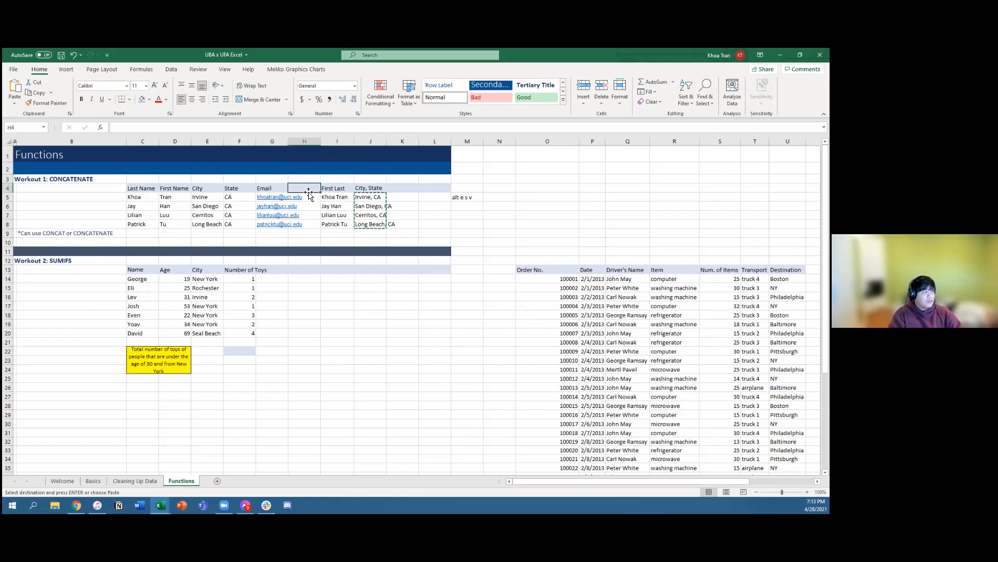
{"action": "type", "text": "Gender"}
{"action": "key", "text": "Return"}
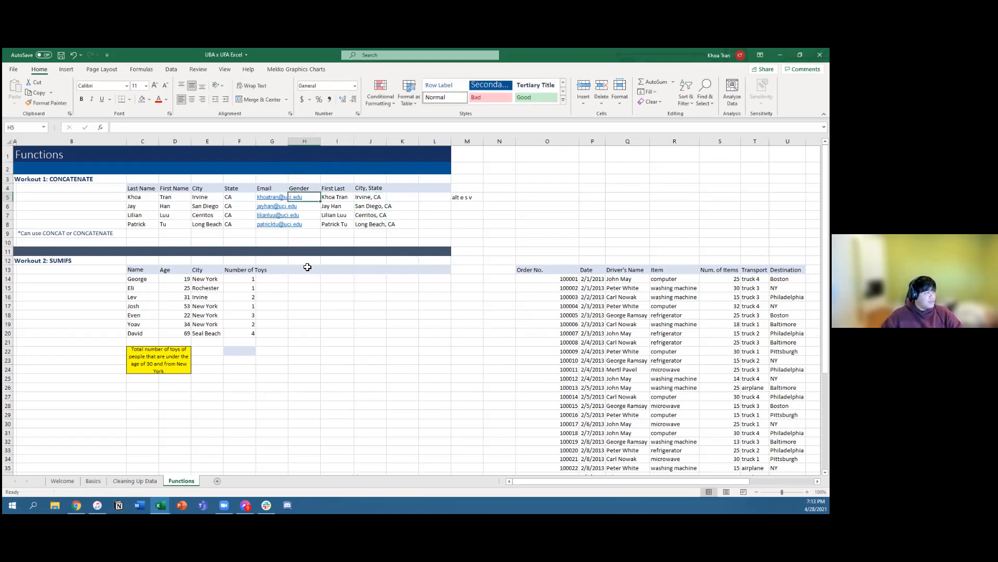
Step: AutoFit the widths of columns G through J to their contents
{"action": "left_click", "coordinate": [273, 179]}
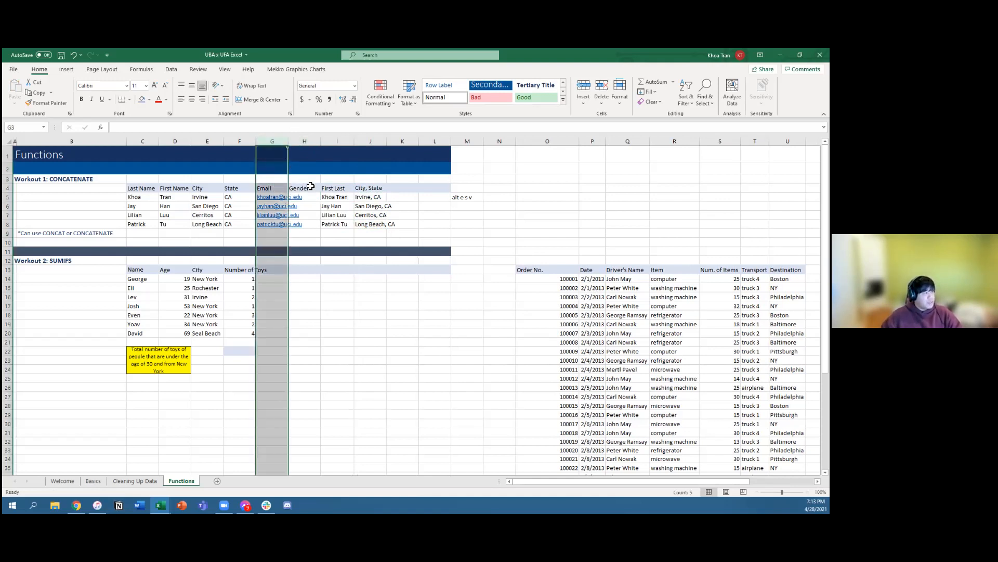
{"action": "left_click", "coordinate": [280, 145]}
{"action": "left_click_drag", "start_coordinate": [280, 145], "coordinate": [383, 149]}
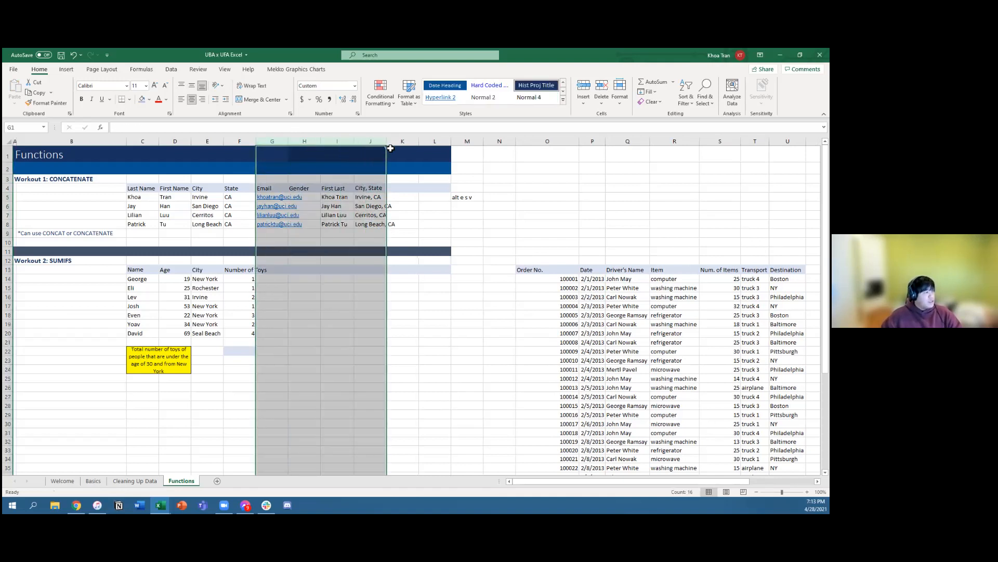
{"action": "left_click", "coordinate": [620, 103]}
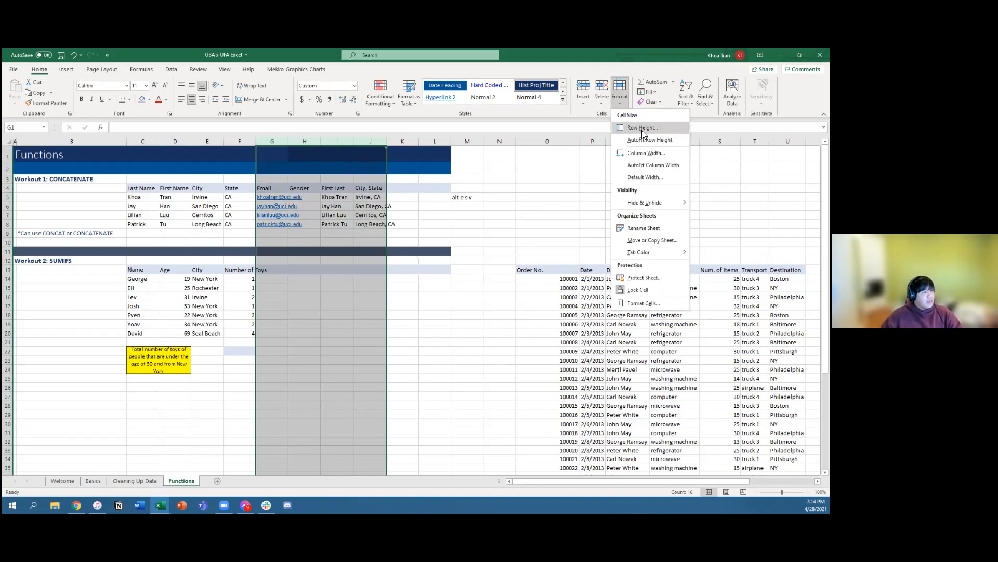
{"action": "left_click", "coordinate": [651, 165]}
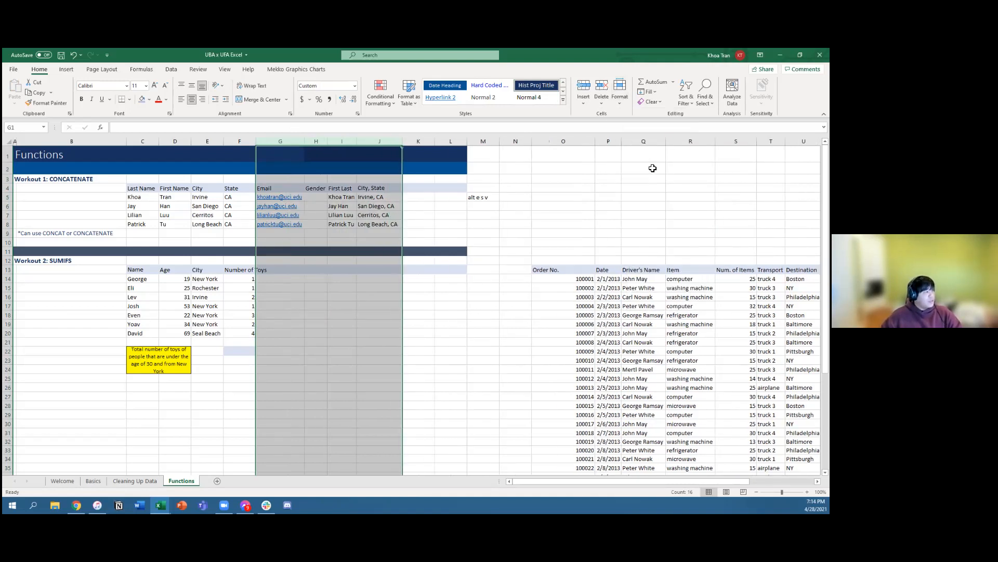
{"action": "left_click", "coordinate": [440, 233]}
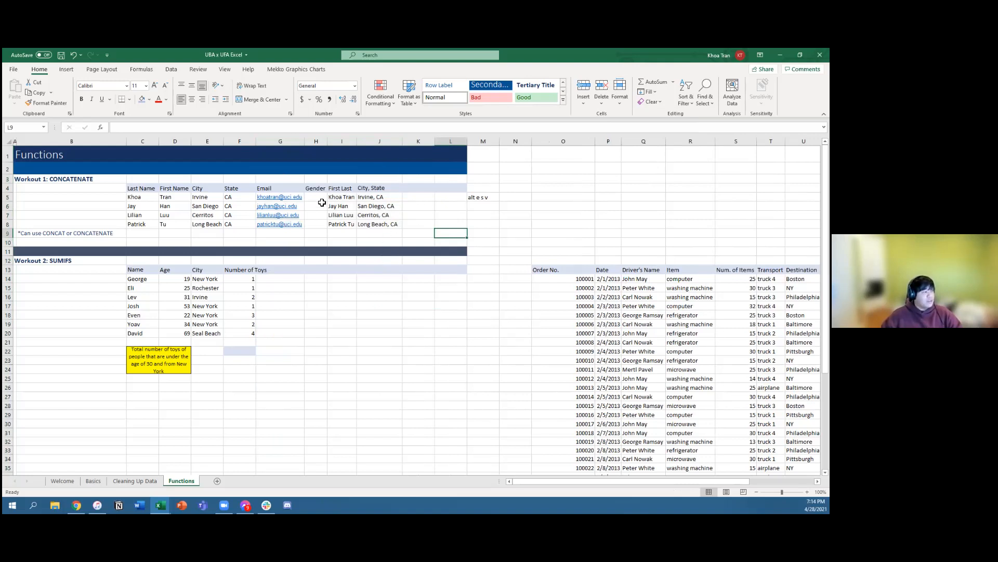
Step: Reselect columns G through J starting from G3 and apply AutoFit column width a second time
{"action": "left_click", "coordinate": [287, 181]}
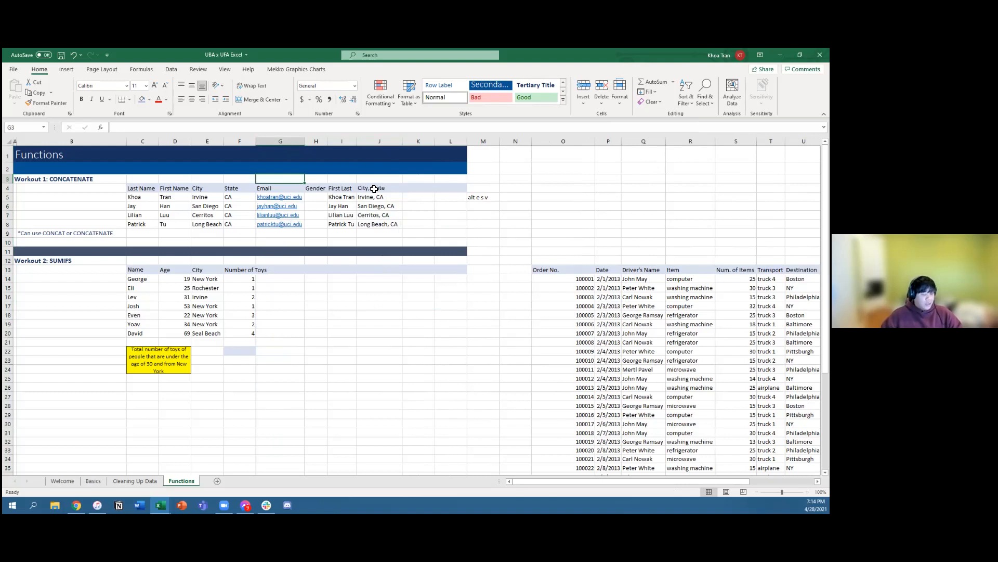
{"action": "key", "text": "ctrl+space"}
{"action": "key", "text": "shift+Right"}
{"action": "key", "text": "shift+Right"}
{"action": "key", "text": "shift+Right"}
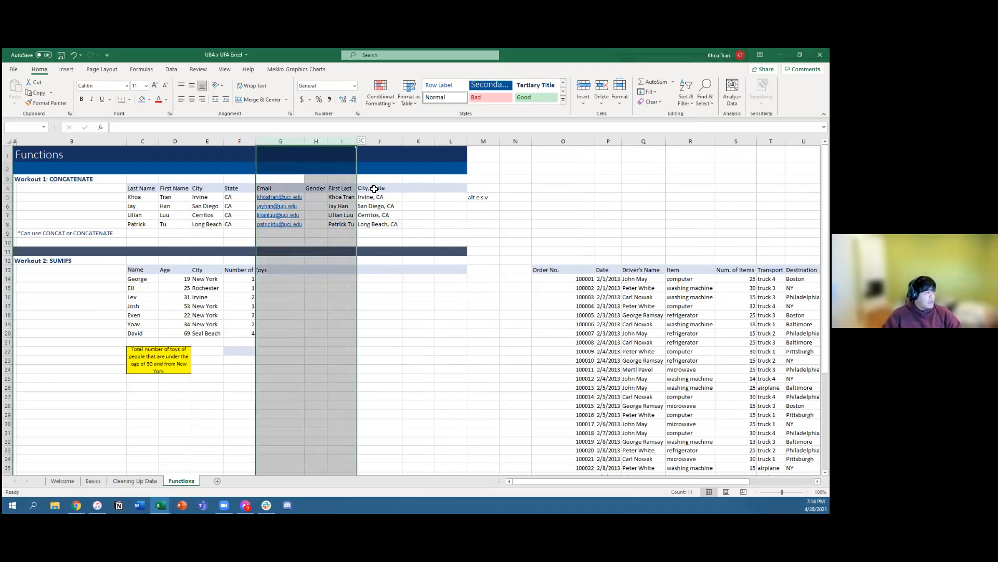
{"action": "key", "text": "alt"}
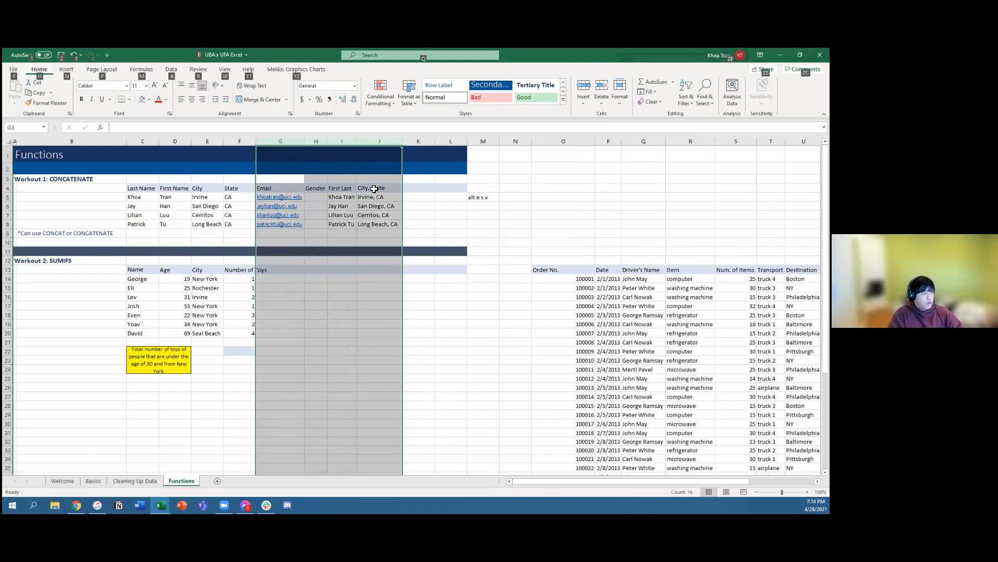
{"action": "key", "text": "o"}
{"action": "key", "text": "c"}
{"action": "key", "text": "a"}
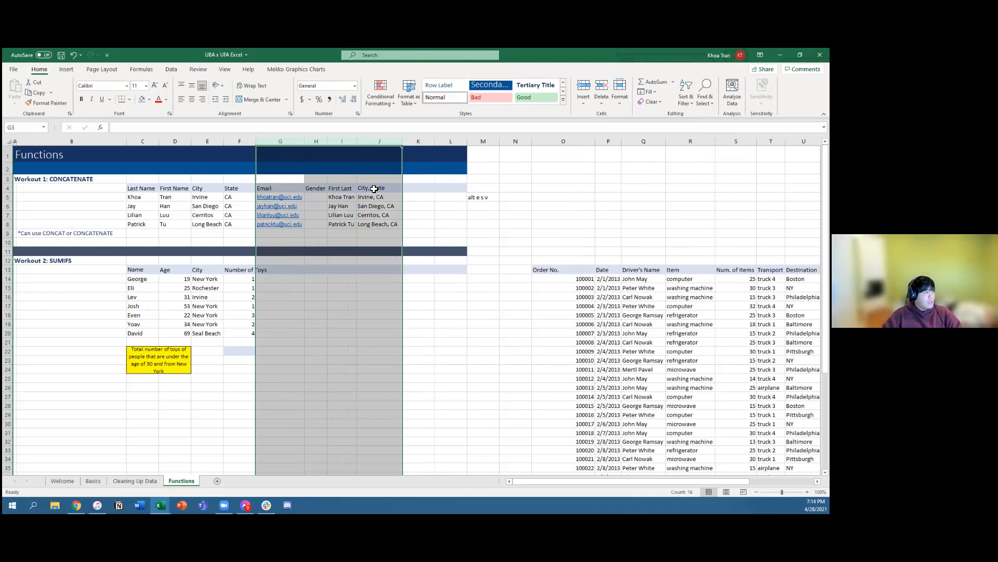
Step: Enter the column-width shortcut notes "alt oc a" in M6 and "alt o c w" in M7
{"action": "left_click", "coordinate": [493, 207]}
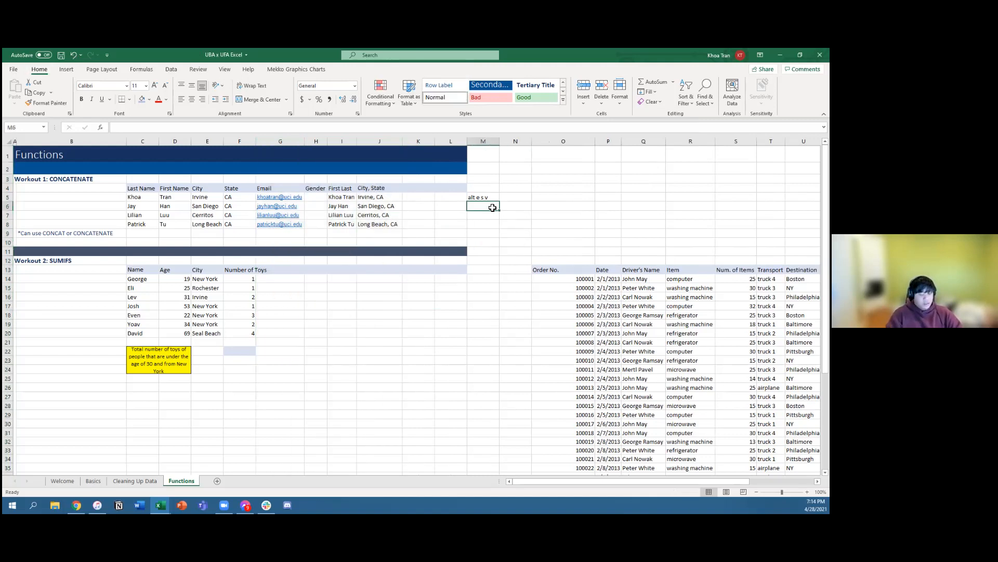
{"action": "type", "text": "alt oc a"}
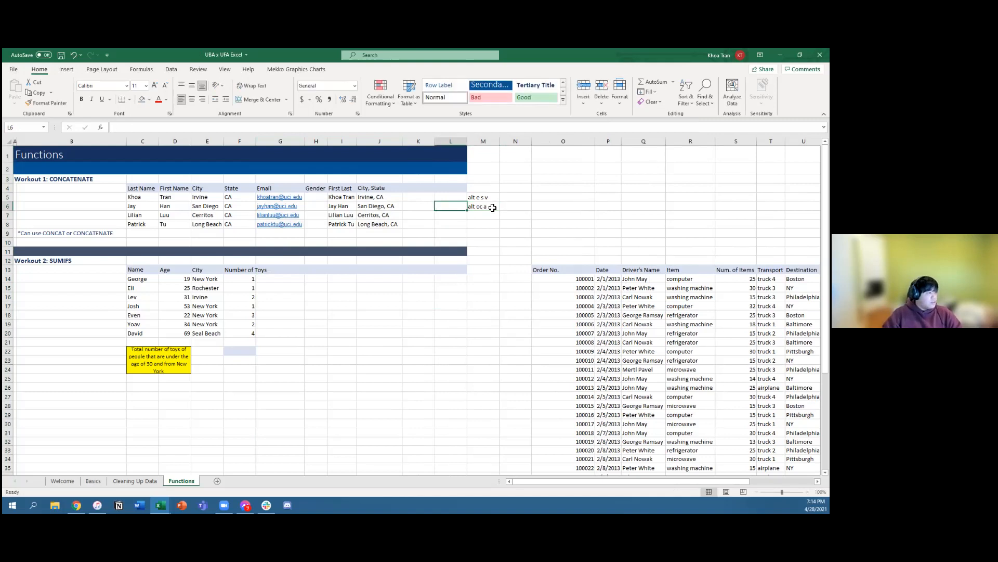
{"action": "key", "text": "Return"}
{"action": "type", "text": "alt oc a"}
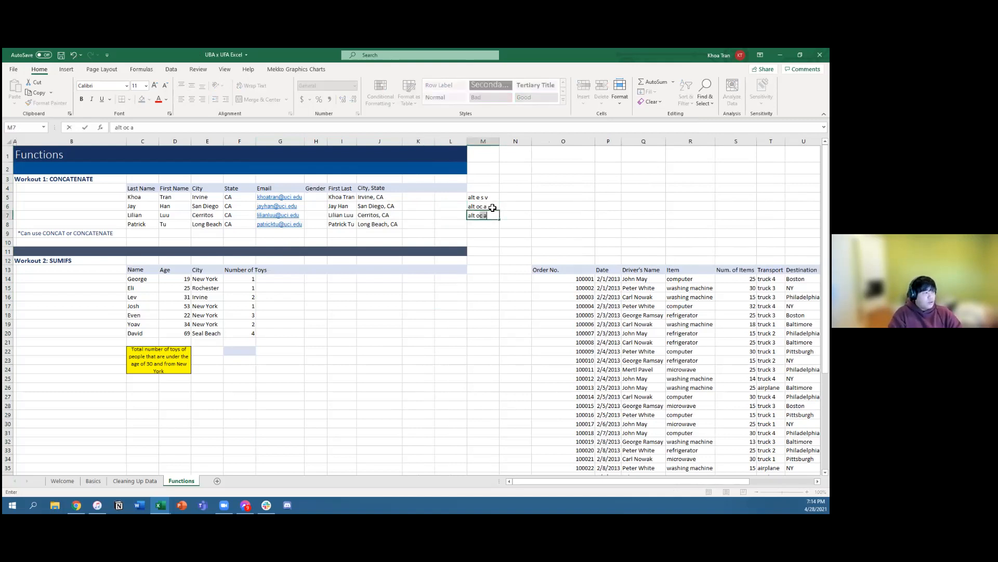
{"action": "type", "text": " w"}
{"action": "key", "text": "Return"}
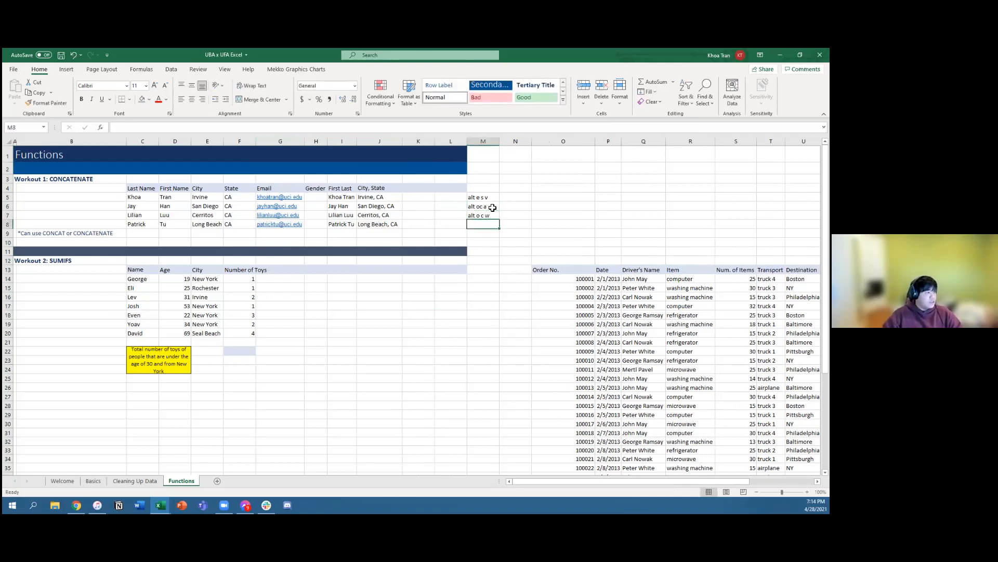
Step: Try a column width of 30 on columns G through J and undo it
{"action": "left_click_drag", "start_coordinate": [281, 141], "coordinate": [401, 147]}
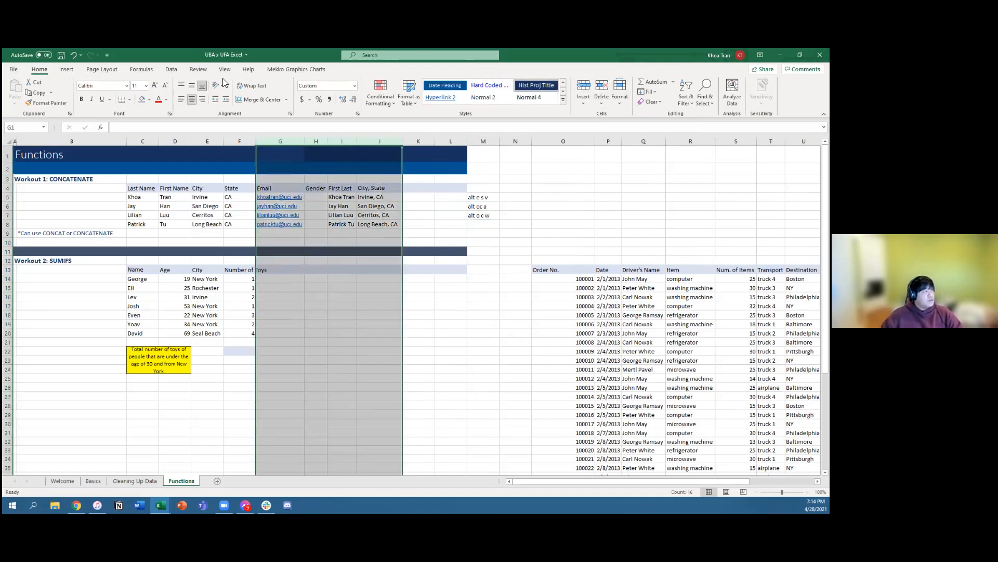
{"action": "left_click", "coordinate": [620, 104]}
{"action": "left_click", "coordinate": [650, 161]}
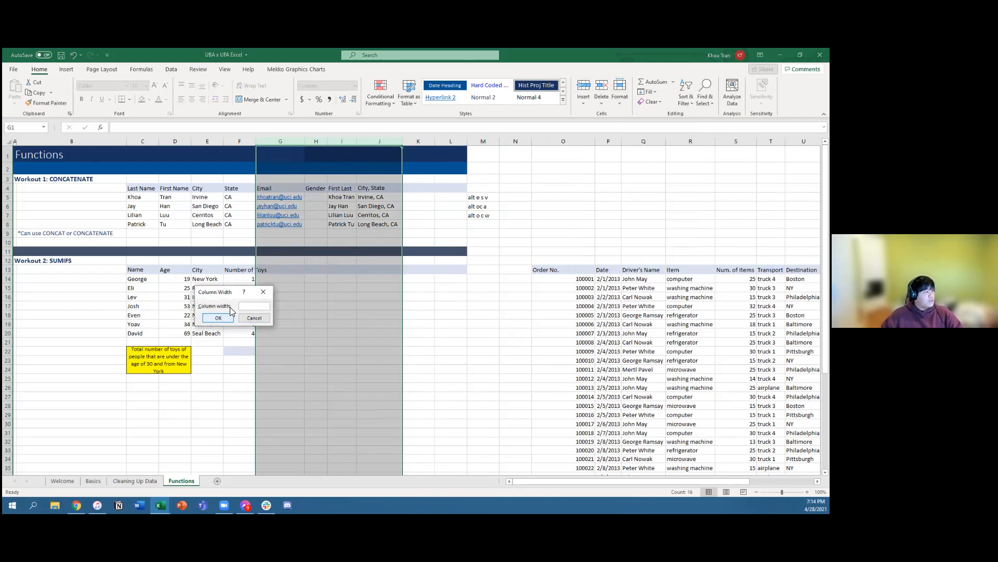
{"action": "type", "text": "25"}
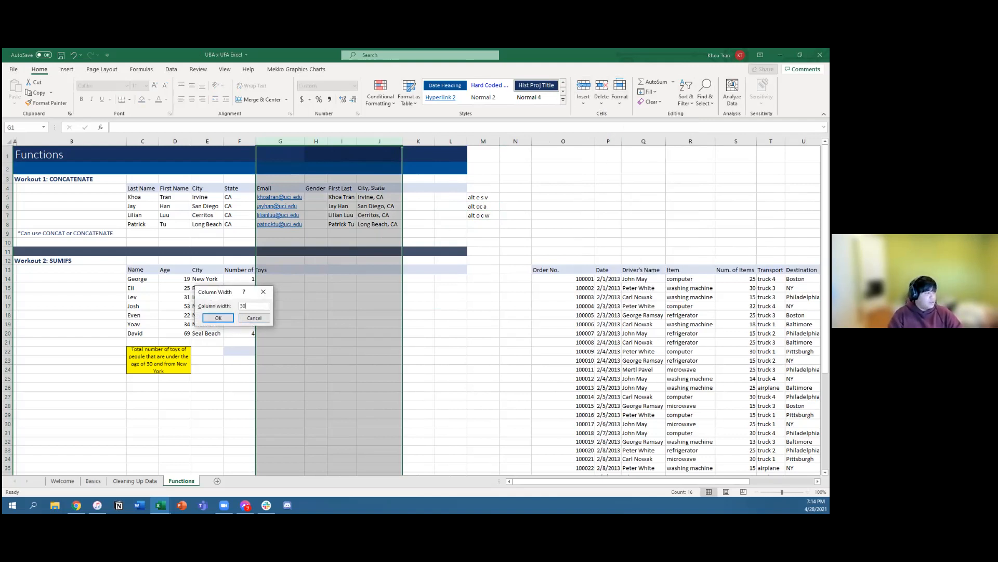
{"action": "key", "text": "Return"}
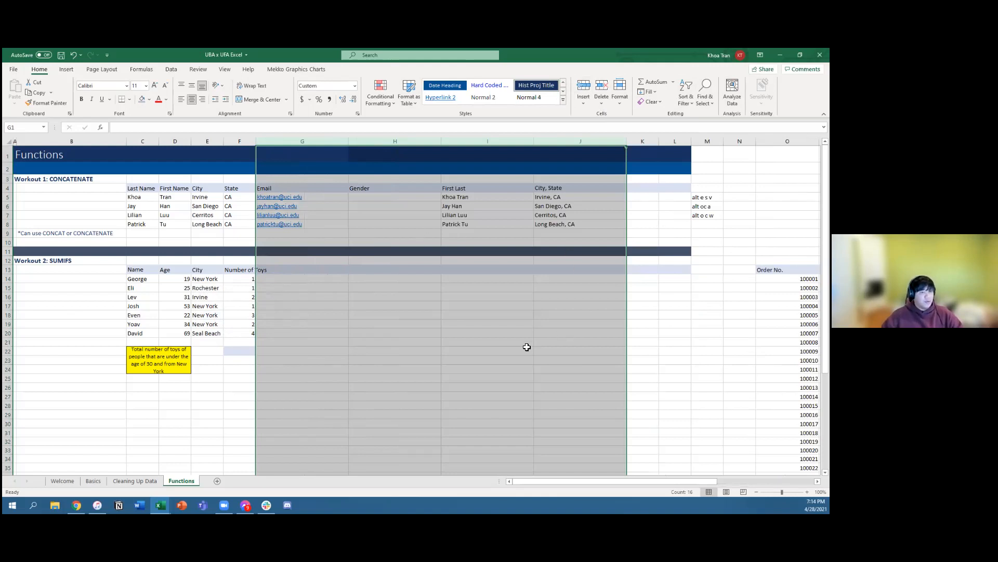
{"action": "key", "text": "ctrl+z"}
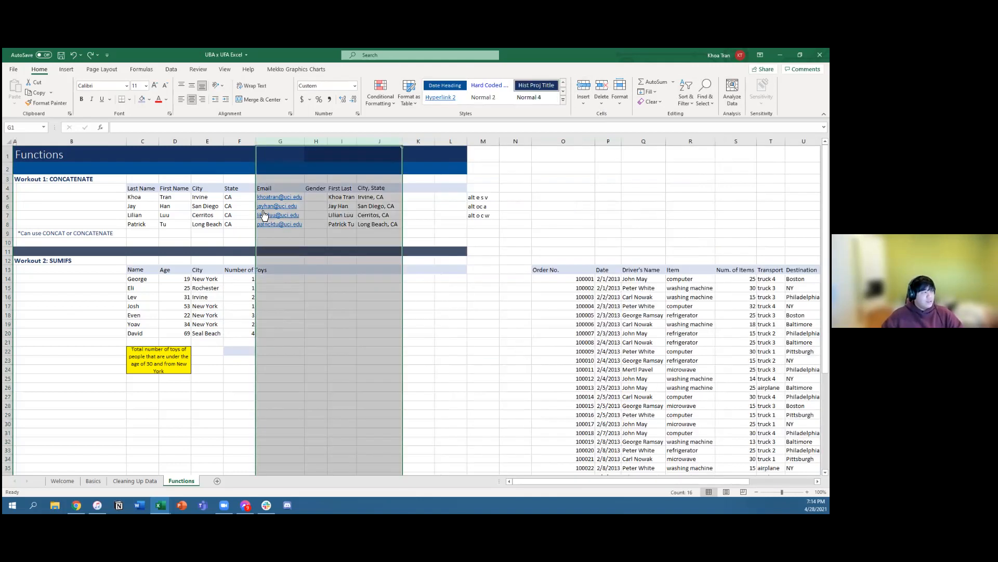
{"action": "left_click", "coordinate": [281, 190]}
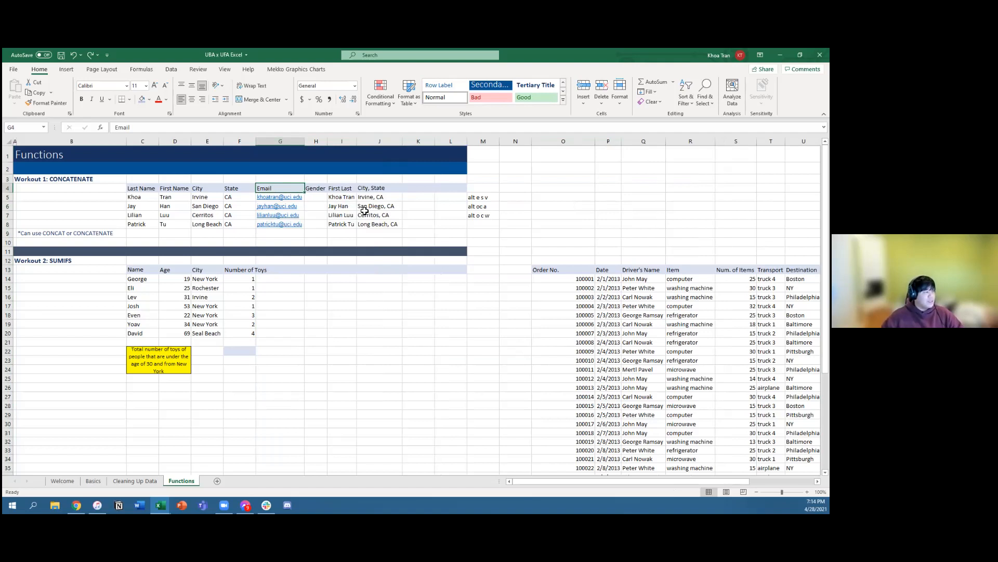
{"action": "left_click_drag", "start_coordinate": [282, 177], "coordinate": [399, 224]}
{"action": "left_click", "coordinate": [443, 224]}
{"action": "left_click", "coordinate": [252, 198]}
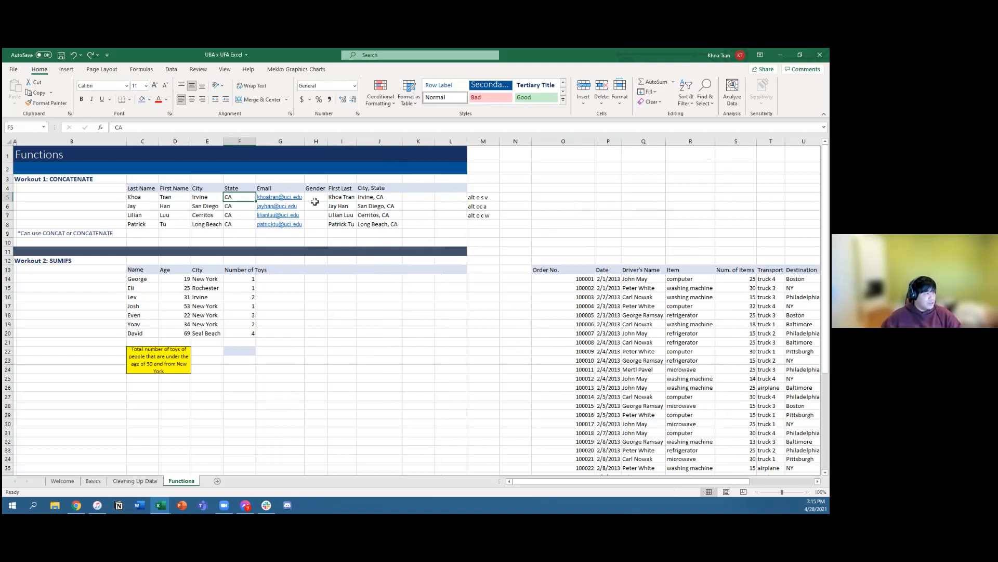
{"action": "left_click_drag", "start_coordinate": [315, 200], "coordinate": [428, 228]}
{"action": "left_click", "coordinate": [446, 234]}
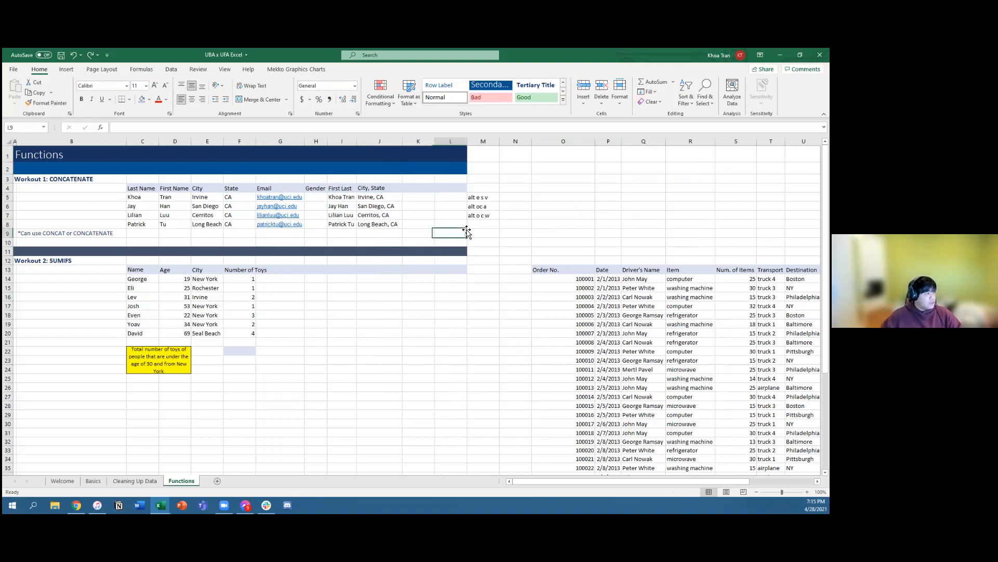
{"action": "left_click_drag", "start_coordinate": [451, 197], "coordinate": [452, 230]}
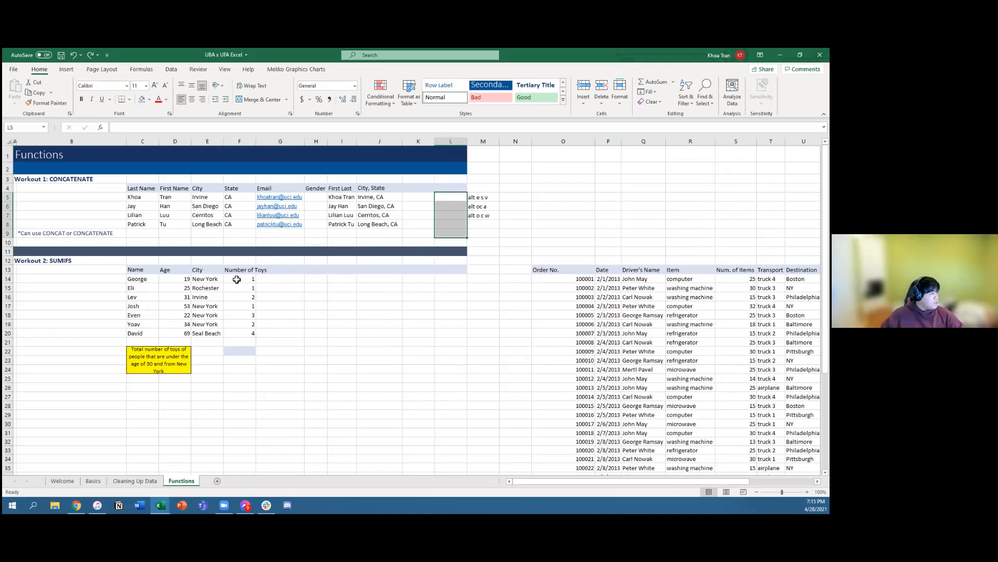
Step: Review the toy counts, the yellow task note and the ages in the SUMIFS workout
{"action": "left_click_drag", "start_coordinate": [237, 279], "coordinate": [240, 337]}
{"action": "left_click", "coordinate": [308, 325]}
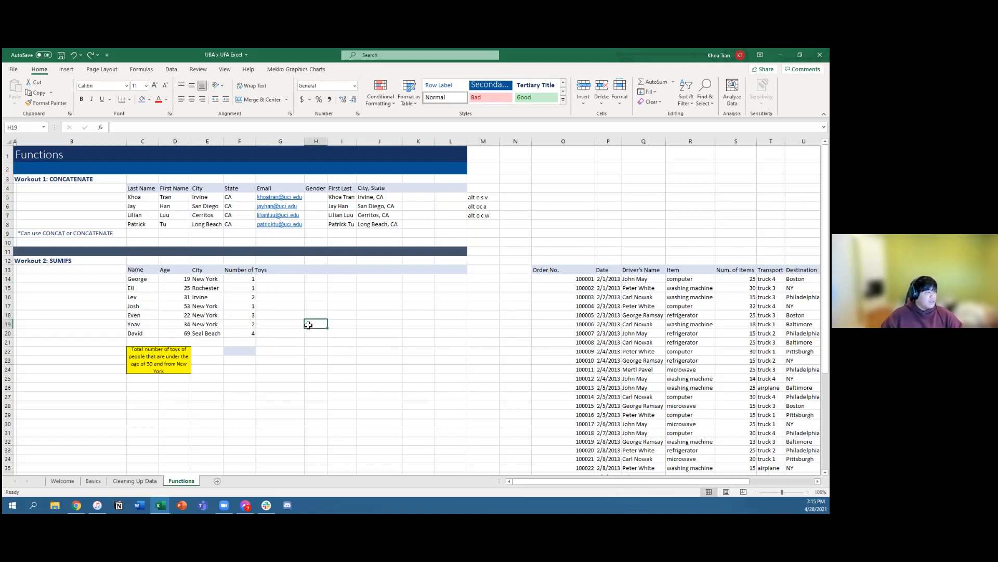
{"action": "left_click", "coordinate": [163, 369]}
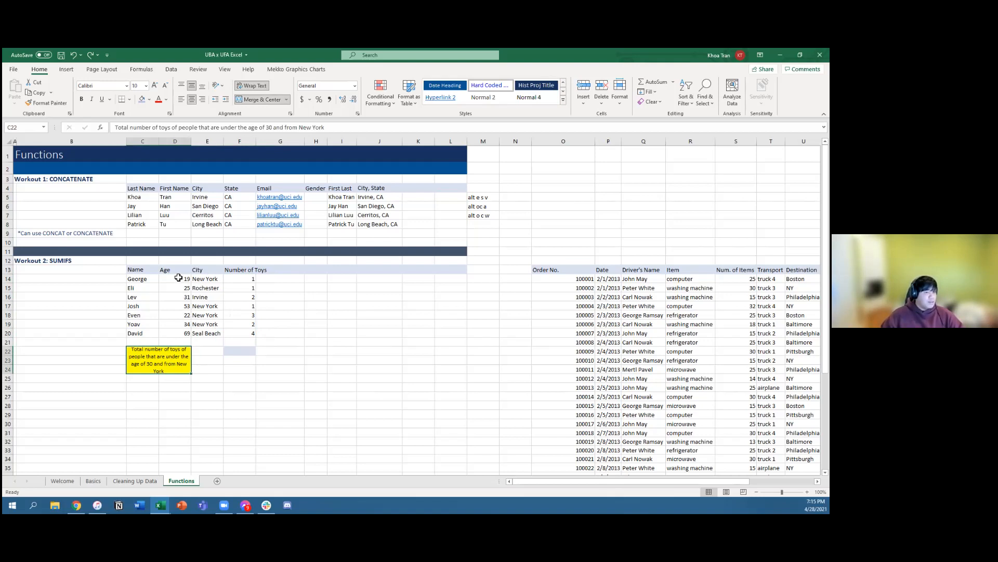
{"action": "left_click_drag", "start_coordinate": [177, 280], "coordinate": [175, 335]}
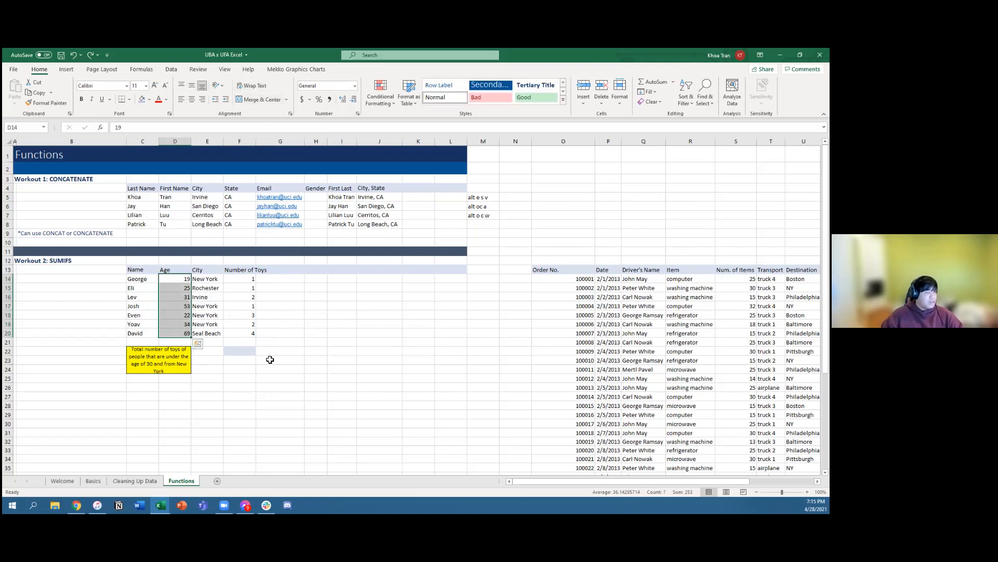
Step: Start a SUMIFS formula in F22 with the toy counts F14:F20 as the sum range
{"action": "left_click", "coordinate": [239, 352]}
{"action": "type", "text": "="}
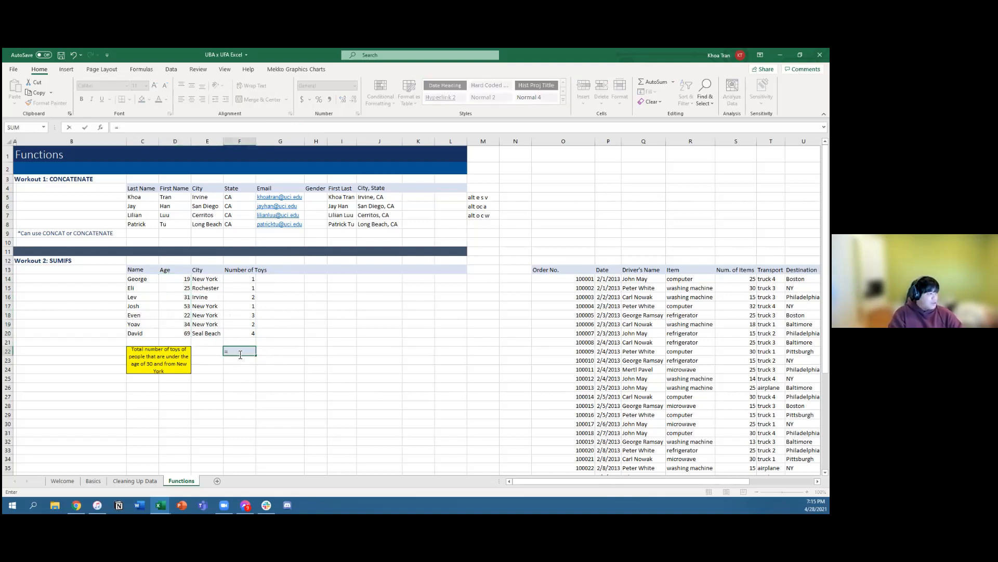
{"action": "type", "text": "SUMIFS"}
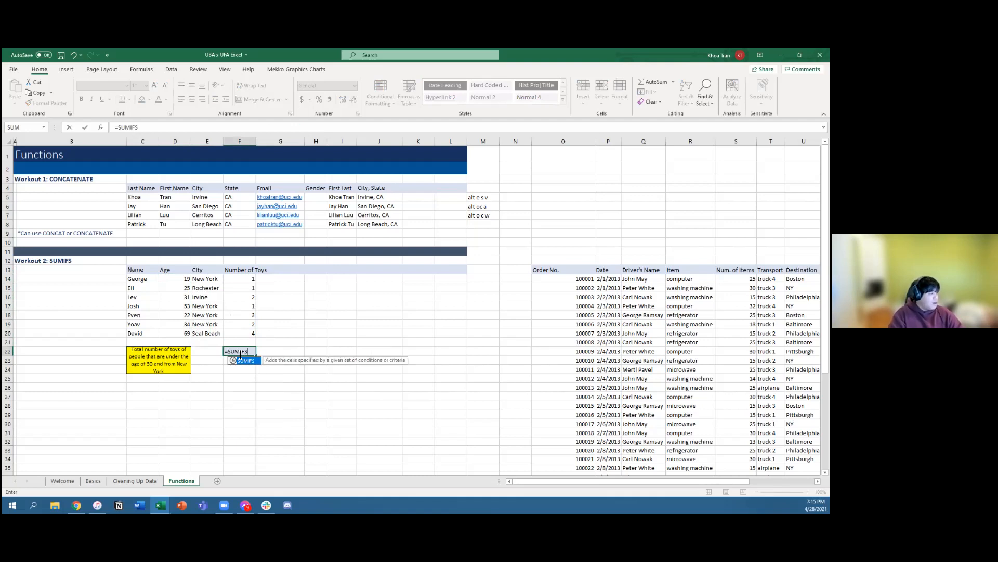
{"action": "type", "text": "("}
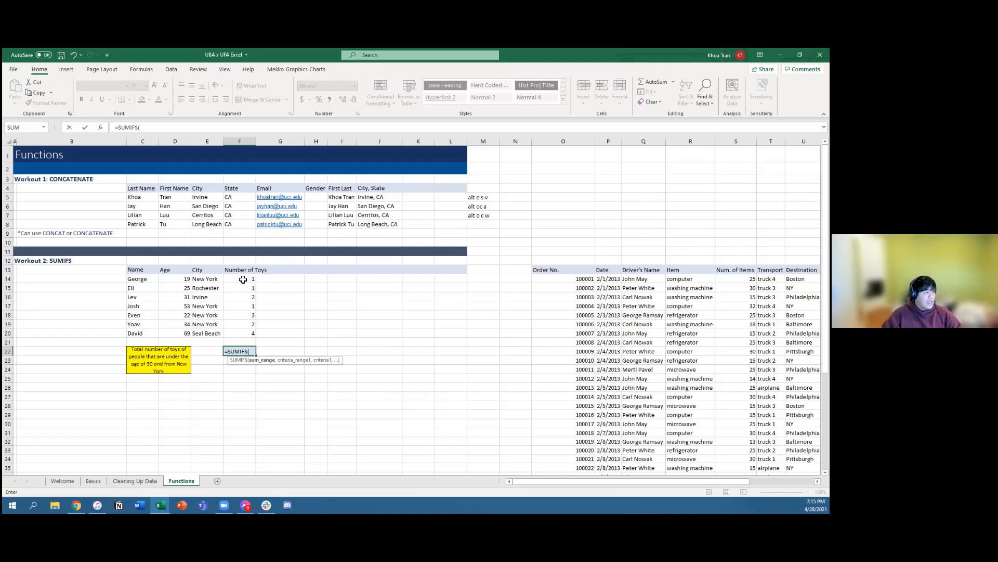
{"action": "key", "text": "Up"}
{"action": "key", "text": "Up"}
{"action": "key", "text": "Up"}
{"action": "key", "text": "Up"}
{"action": "key", "text": "Up"}
{"action": "key", "text": "Up"}
{"action": "key", "text": "Up"}
{"action": "key", "text": "Up"}
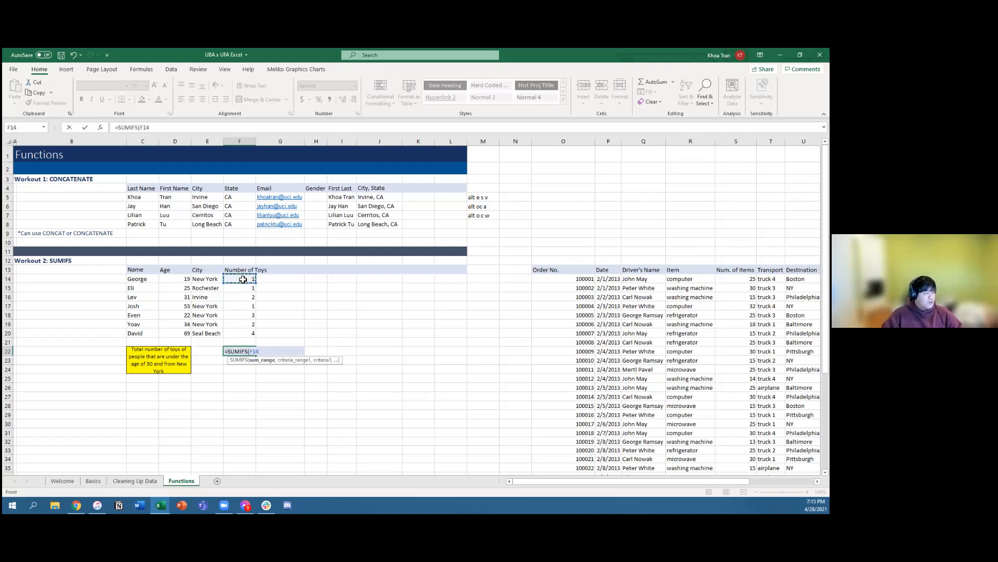
{"action": "key", "text": "shift+Down"}
{"action": "key", "text": "shift+Down"}
{"action": "key", "text": "shift+Down"}
{"action": "key", "text": "shift+Down"}
{"action": "key", "text": "shift+Down"}
{"action": "key", "text": "shift+Down"}
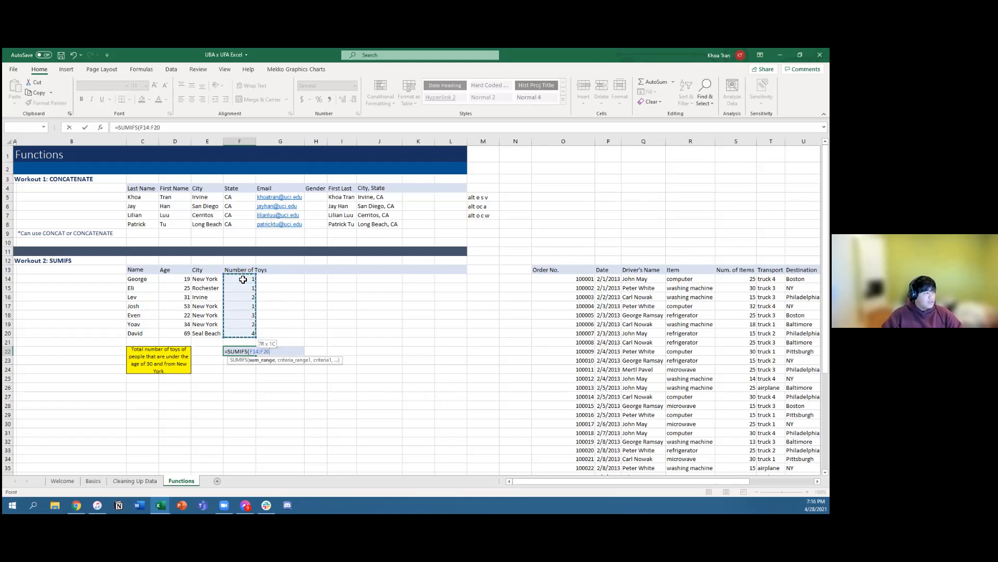
{"action": "type", "text": ","}
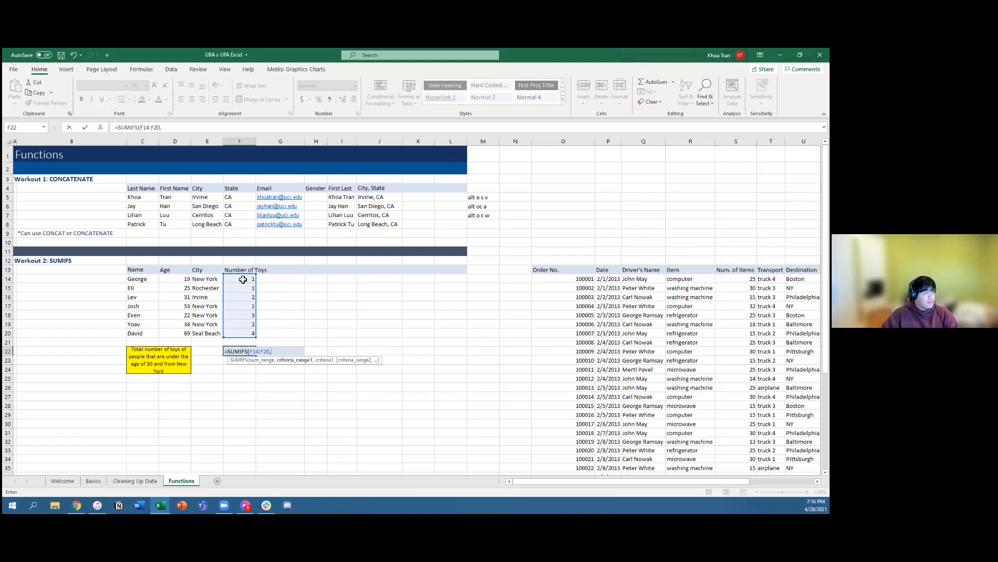
Step: Add the ages D14:D20 as the first criteria range in the F22 formula, with the criterion "<30"
{"action": "key", "text": "Left"}
{"action": "key", "text": "Left"}
{"action": "key", "text": "Up"}
{"action": "key", "text": "Up"}
{"action": "key", "text": "Up"}
{"action": "key", "text": "Up"}
{"action": "key", "text": "Up"}
{"action": "key", "text": "Up"}
{"action": "key", "text": "Up"}
{"action": "key", "text": "Up"}
{"action": "key", "text": "shift+Down"}
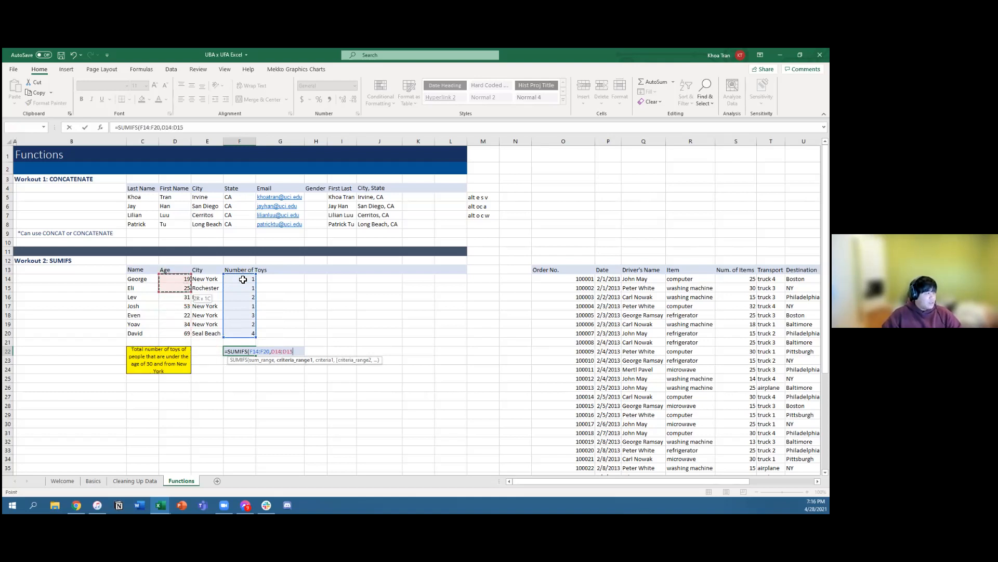
{"action": "key", "text": "shift+Down"}
{"action": "key", "text": "shift+Down"}
{"action": "key", "text": "shift+Down"}
{"action": "key", "text": "shift+Down"}
{"action": "key", "text": "shift+Down"}
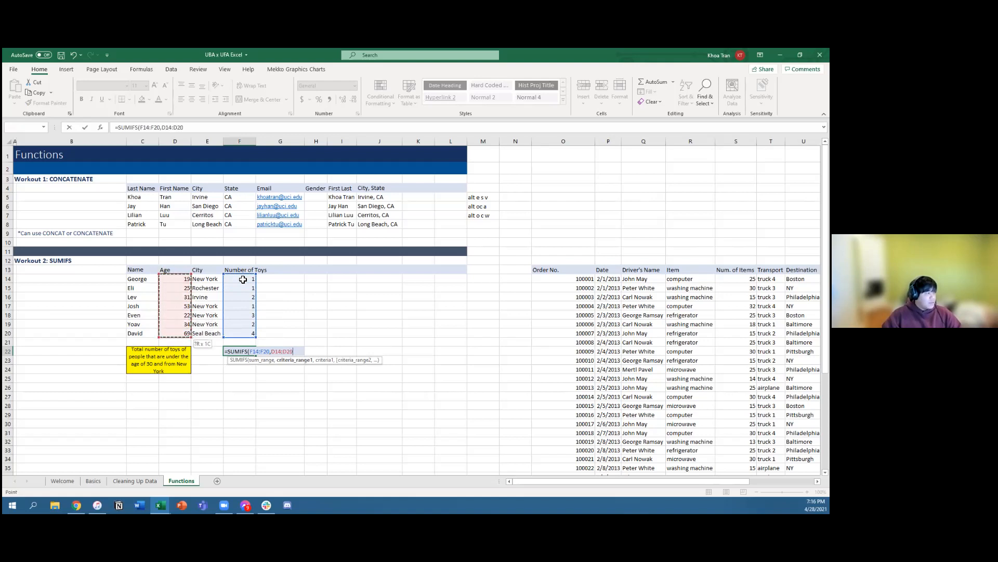
{"action": "type", "text": ","}
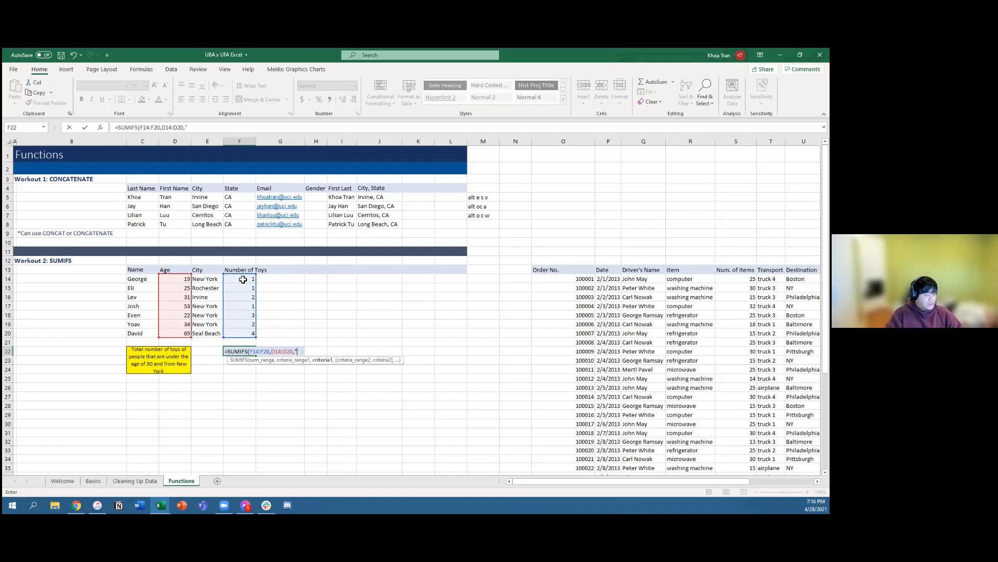
{"action": "type", "text": "\"<30"}
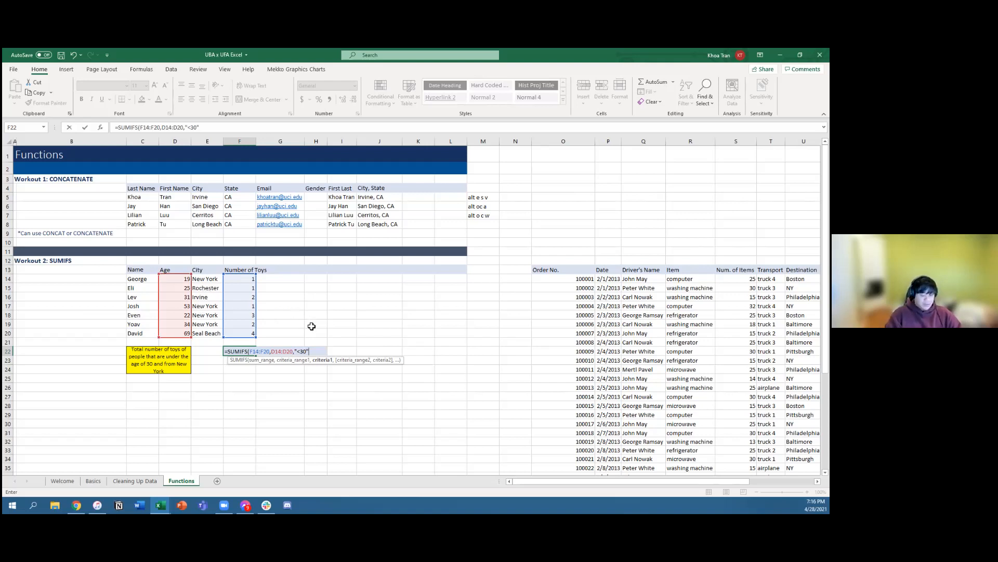
Step: Add the cities E14:E20 with the criterion "New York" and complete the SUMIFS formula in F22
{"action": "type", "text": ","}
{"action": "key", "text": "Left"}
{"action": "key", "text": "Up"}
{"action": "key", "text": "Up"}
{"action": "key", "text": "Up"}
{"action": "key", "text": "Up"}
{"action": "key", "text": "Up"}
{"action": "key", "text": "Up"}
{"action": "key", "text": "Up"}
{"action": "key", "text": "Up"}
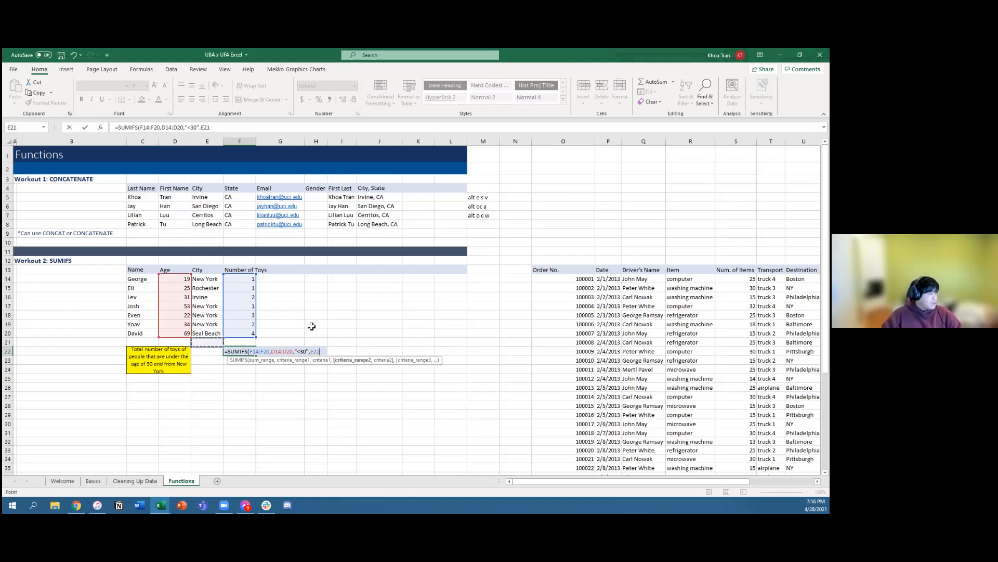
{"action": "key", "text": "shift+Down"}
{"action": "key", "text": "shift+Down"}
{"action": "key", "text": "shift+Down"}
{"action": "key", "text": "shift+Down"}
{"action": "key", "text": "shift+Down"}
{"action": "key", "text": "shift+Down"}
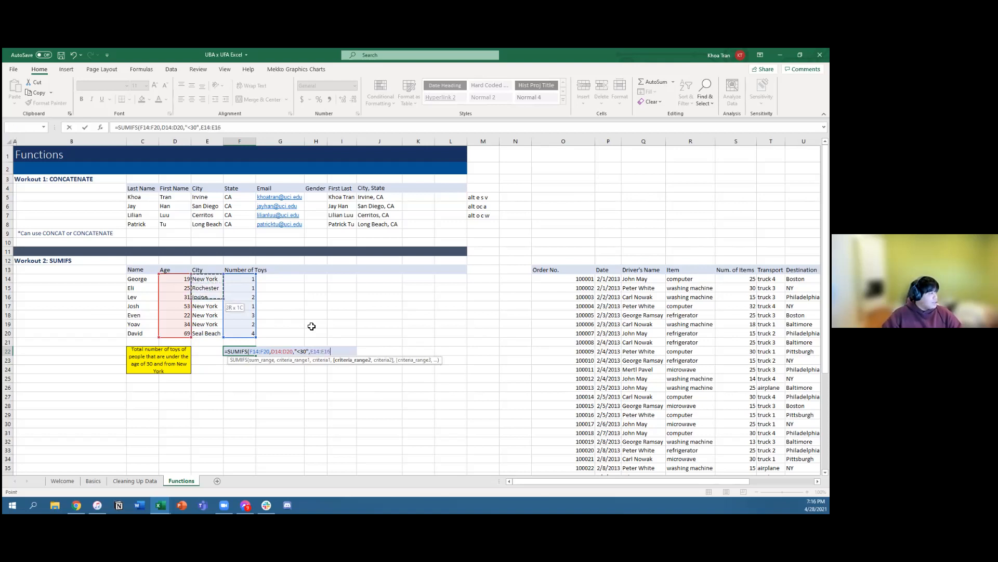
{"action": "type", "text": ",\"New YO"}
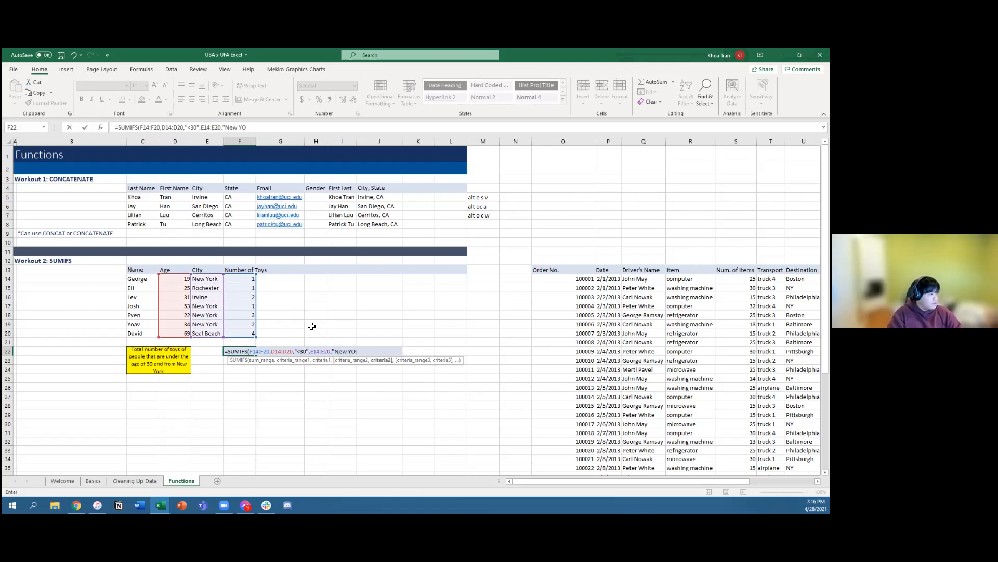
{"action": "type", "text": "rk"}
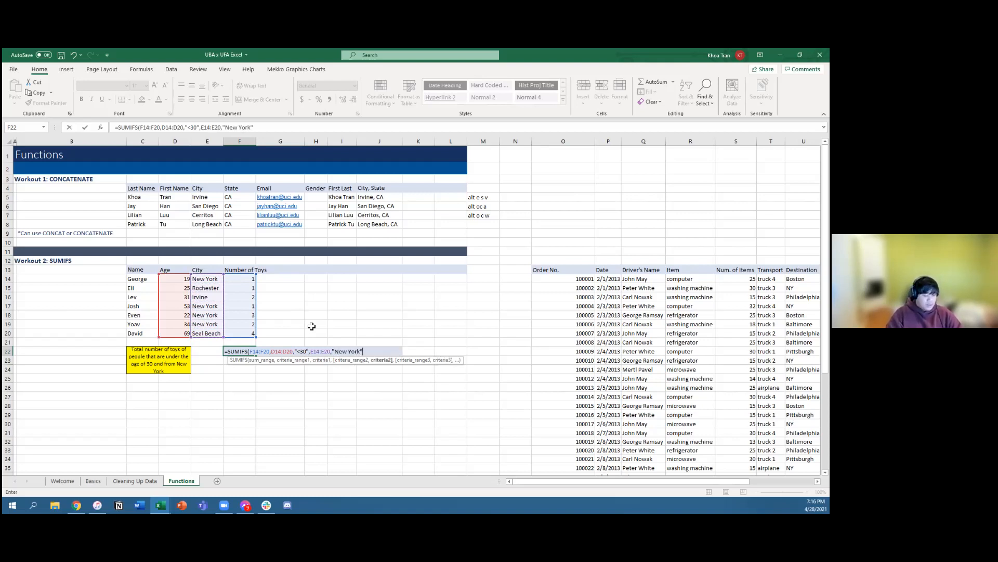
{"action": "type", "text": "\""}
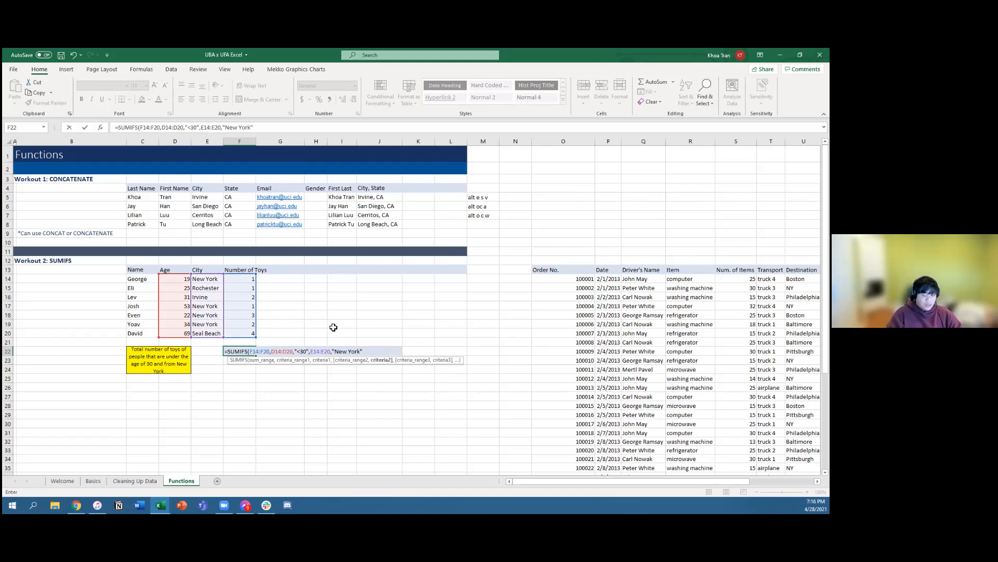
{"action": "type", "text": ")"}
{"action": "key", "text": "Return"}
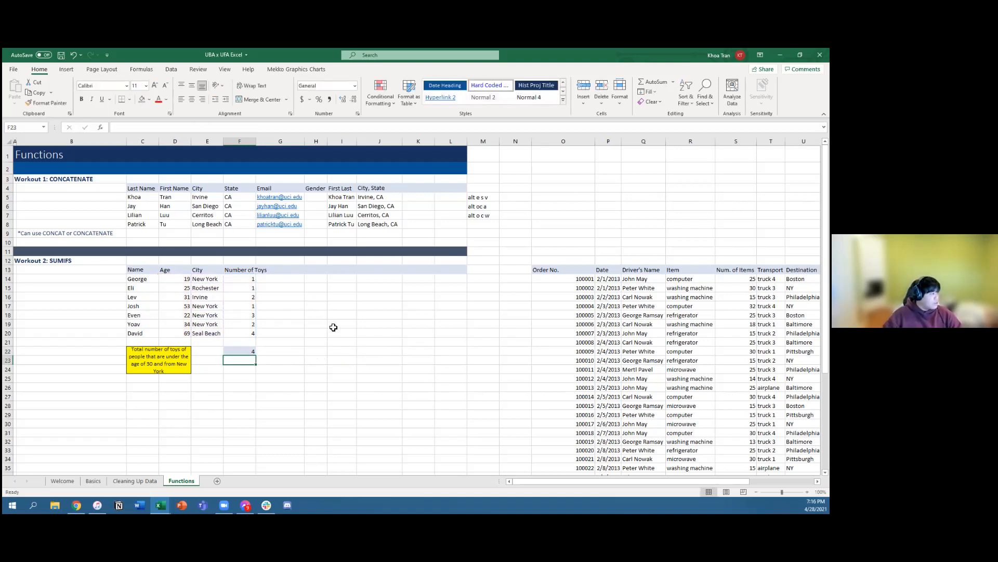
{"action": "left_click", "coordinate": [244, 349]}
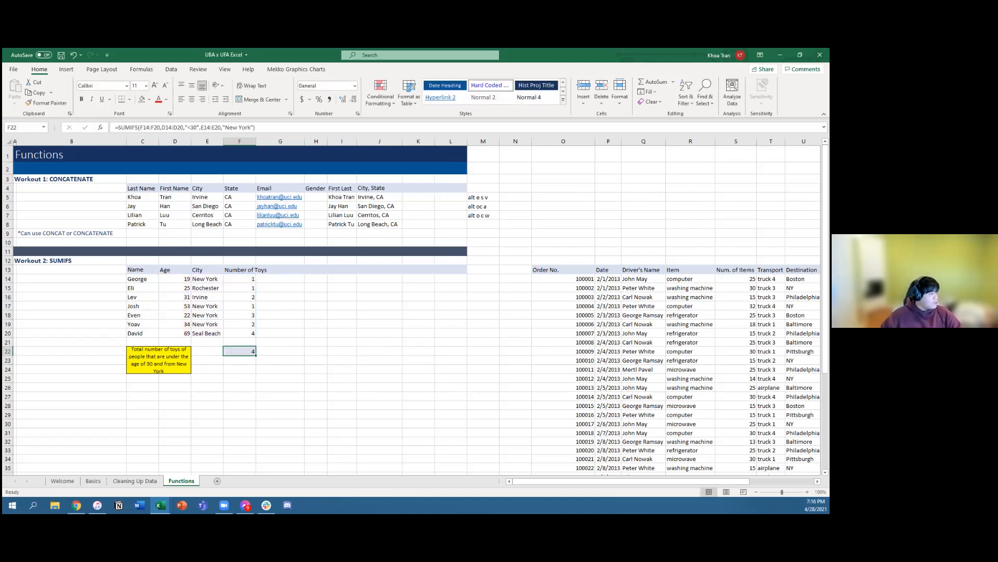
Step: Start a second SUMIFS formula in G22, again with F14:F20 as the sum range
{"action": "scroll", "coordinate": [638, 464], "scroll_direction": "up", "scroll_amount": 6, "text": "ctrl"}
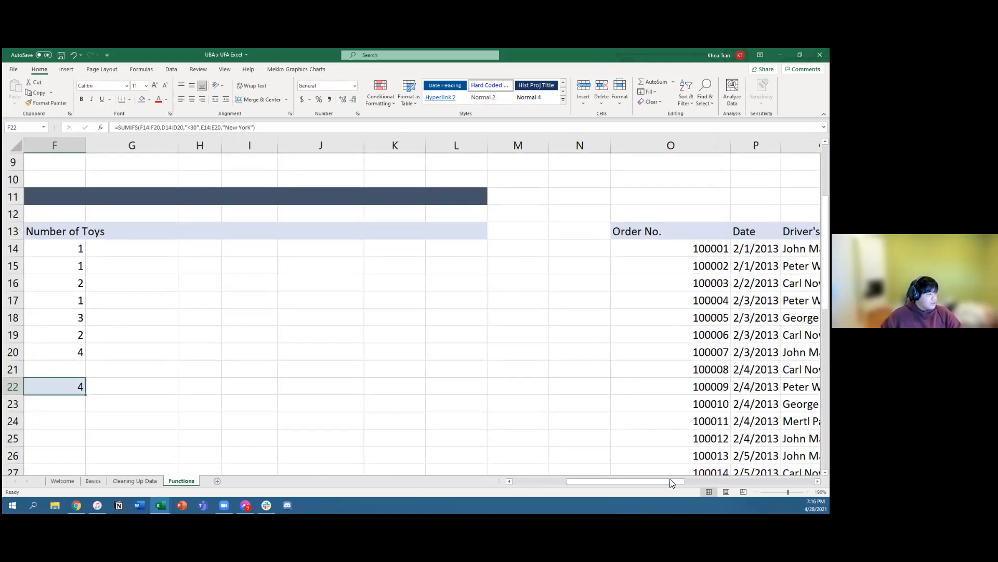
{"action": "scroll", "coordinate": [627, 481], "scroll_direction": "left", "scroll_amount": 3}
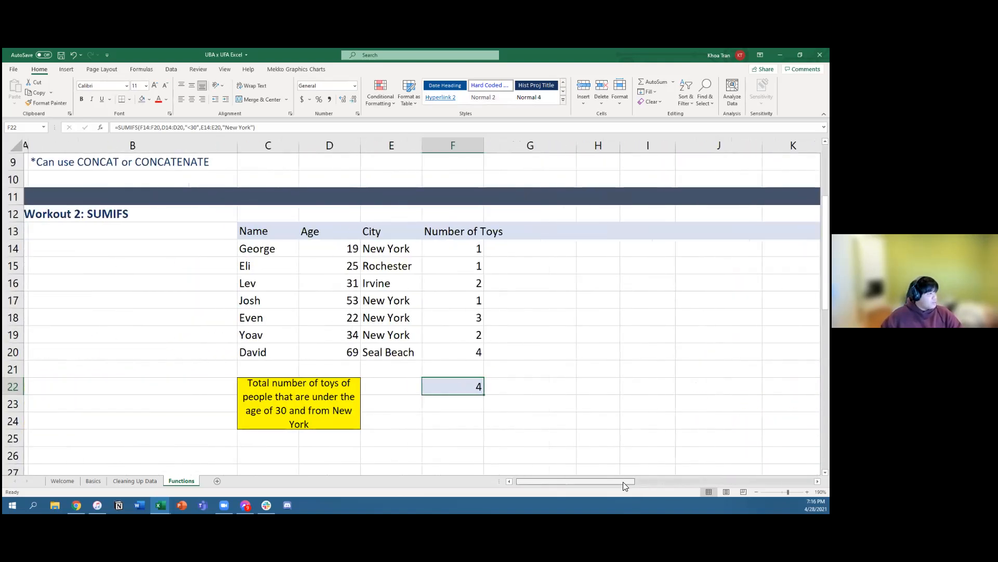
{"action": "scroll", "coordinate": [624, 483], "scroll_direction": "right", "scroll_amount": 2}
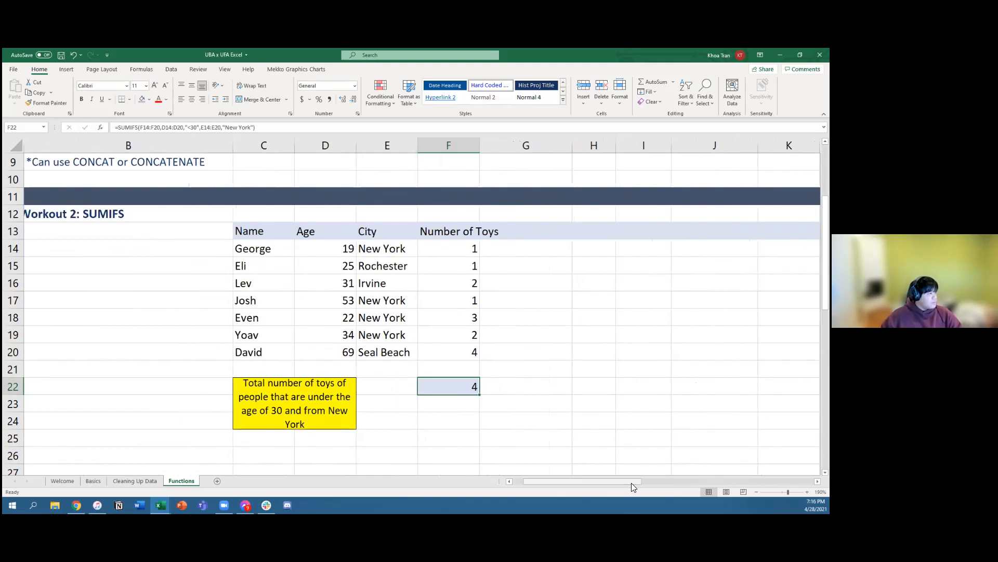
{"action": "left_click", "coordinate": [552, 390]}
{"action": "left_click", "coordinate": [457, 391]}
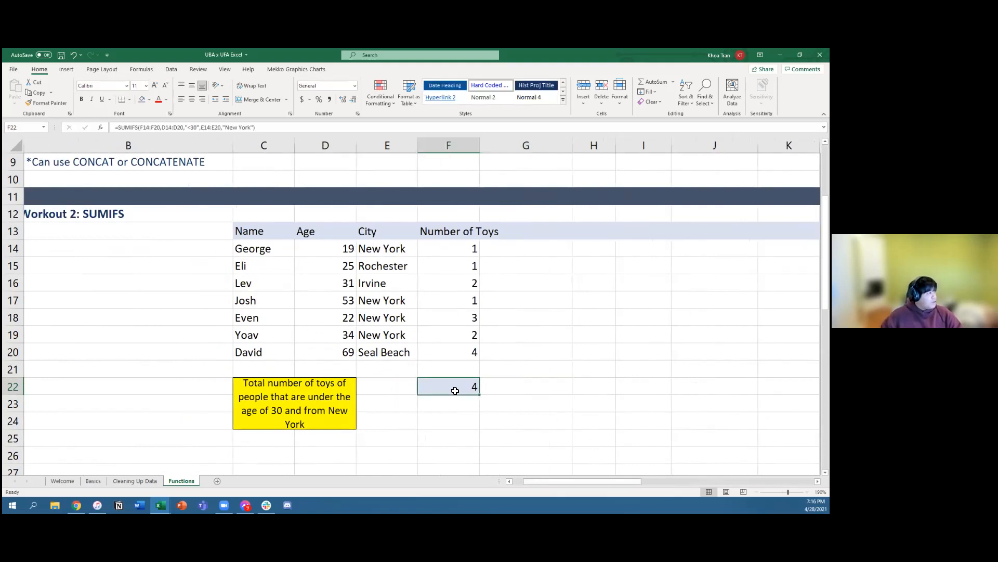
{"action": "left_click", "coordinate": [515, 388]}
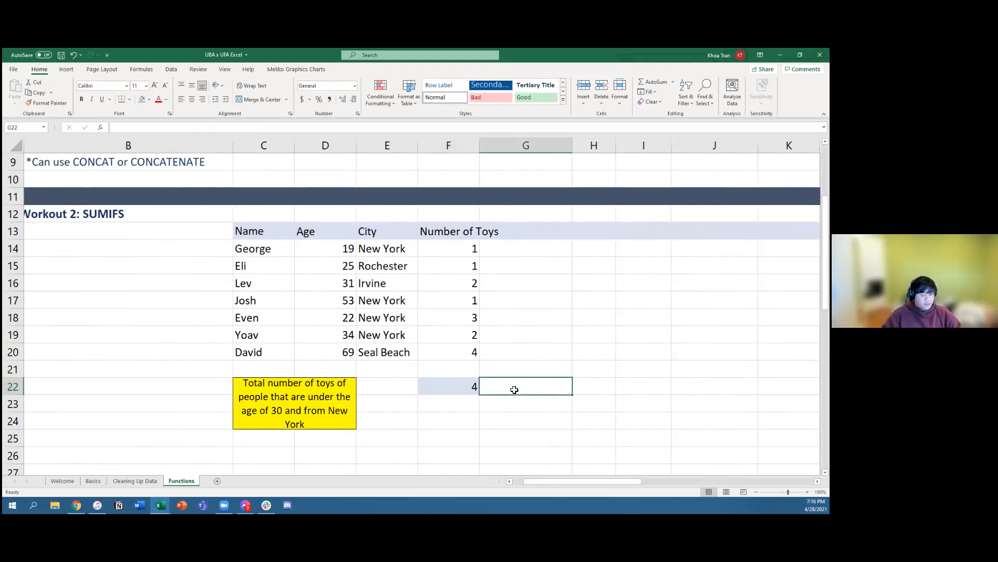
{"action": "type", "text": "=SUMIFS("}
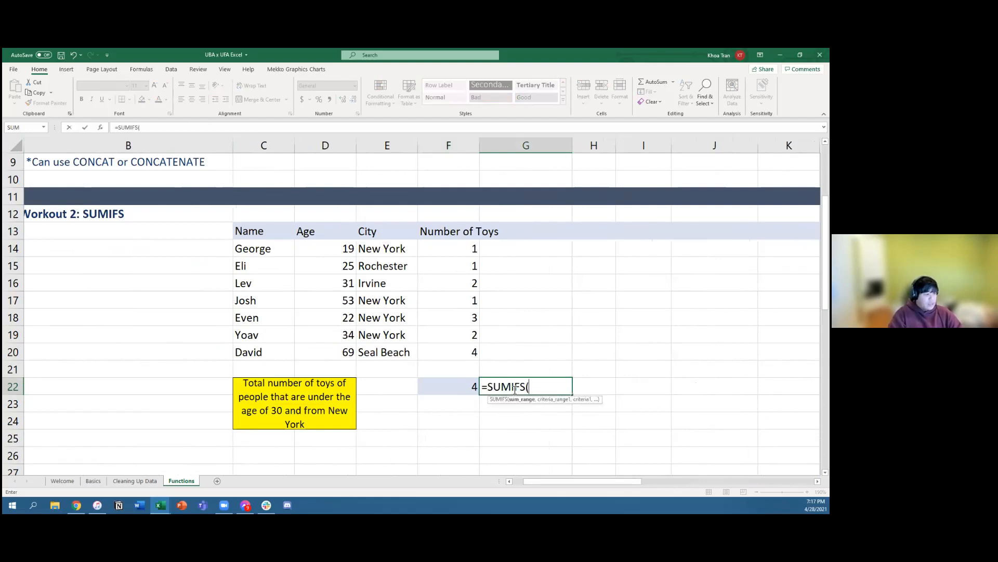
{"action": "key", "text": "Up"}
{"action": "key", "text": "Up"}
{"action": "key", "text": "Left"}
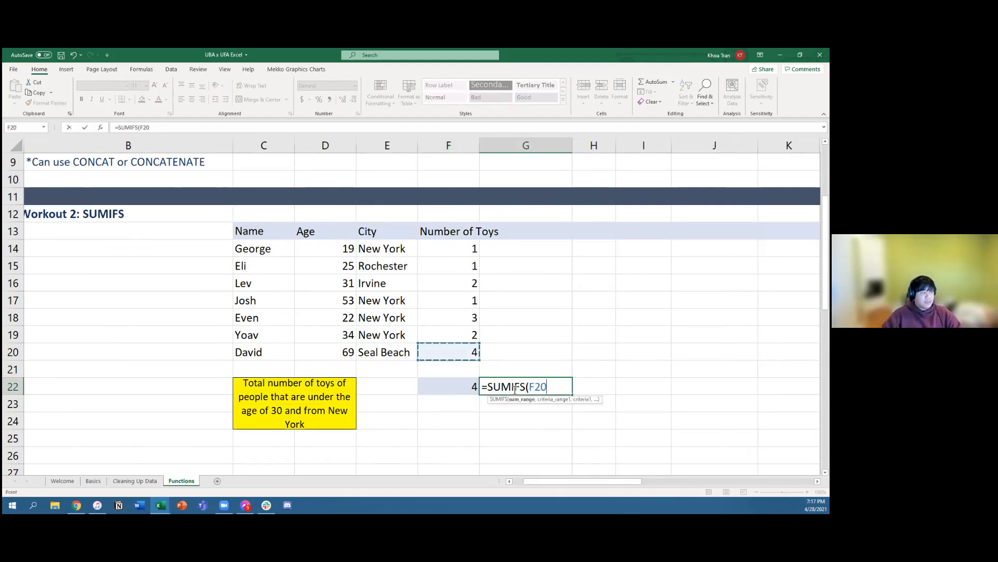
{"action": "key", "text": "shift+Up"}
{"action": "key", "text": "shift+Up"}
{"action": "key", "text": "shift+Up"}
{"action": "key", "text": "shift+Up"}
{"action": "key", "text": "shift+Up"}
{"action": "key", "text": "shift+Up"}
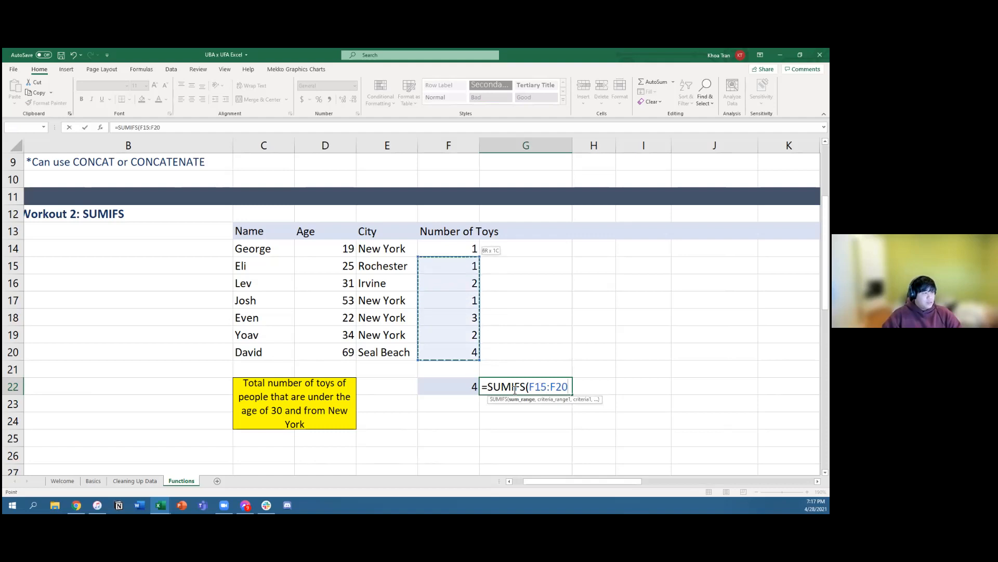
{"action": "type", "text": ","}
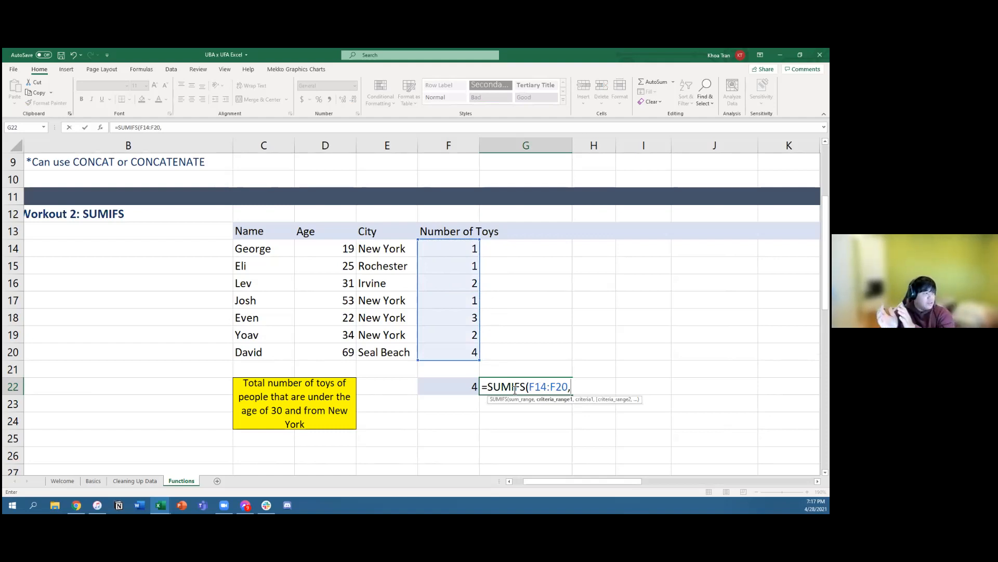
Step: Use the cities E14:E20 with the criterion "New York" as the first condition in the G22 formula
{"action": "key", "text": "Left"}
{"action": "key", "text": "Left"}
{"action": "key", "text": "Up"}
{"action": "key", "text": "Up"}
{"action": "key", "text": "Up"}
{"action": "key", "text": "Up"}
{"action": "key", "text": "Up"}
{"action": "key", "text": "Up"}
{"action": "key", "text": "Up"}
{"action": "key", "text": "Up"}
{"action": "key", "text": "shift+Down"}
{"action": "key", "text": "shift+Down"}
{"action": "key", "text": "shift+Down"}
{"action": "key", "text": "shift+Down"}
{"action": "key", "text": "shift+Down"}
{"action": "key", "text": "shift+Down"}
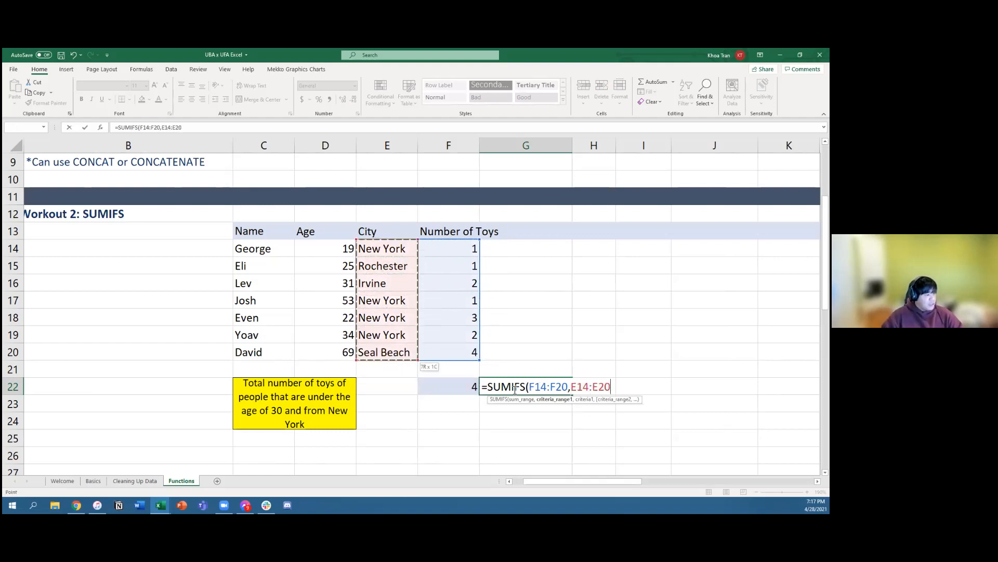
{"action": "type", "text": ",\"N"}
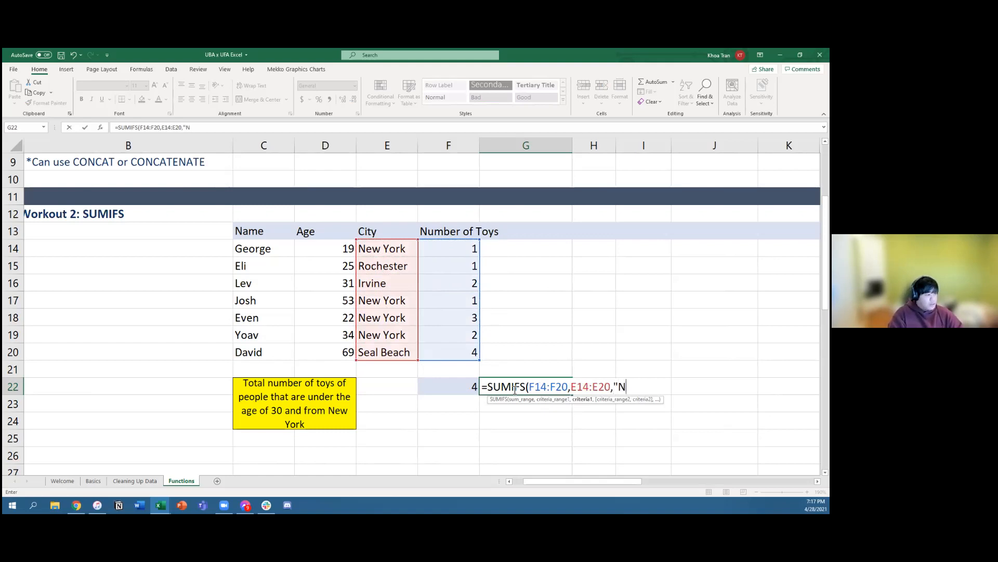
{"action": "type", "text": "ew York\","}
Step: Add the ages D14:D20 with the criterion "<30" as the second condition and complete the G22 formula
{"action": "key", "text": "Left"}
{"action": "key", "text": "Left"}
{"action": "key", "text": "Left"}
{"action": "key", "text": "Up"}
{"action": "key", "text": "Up"}
{"action": "key", "text": "shift+Up"}
{"action": "key", "text": "shift+Up"}
{"action": "key", "text": "shift+Up"}
{"action": "key", "text": "shift+Up"}
{"action": "key", "text": "shift+Up"}
{"action": "key", "text": "shift+Up"}
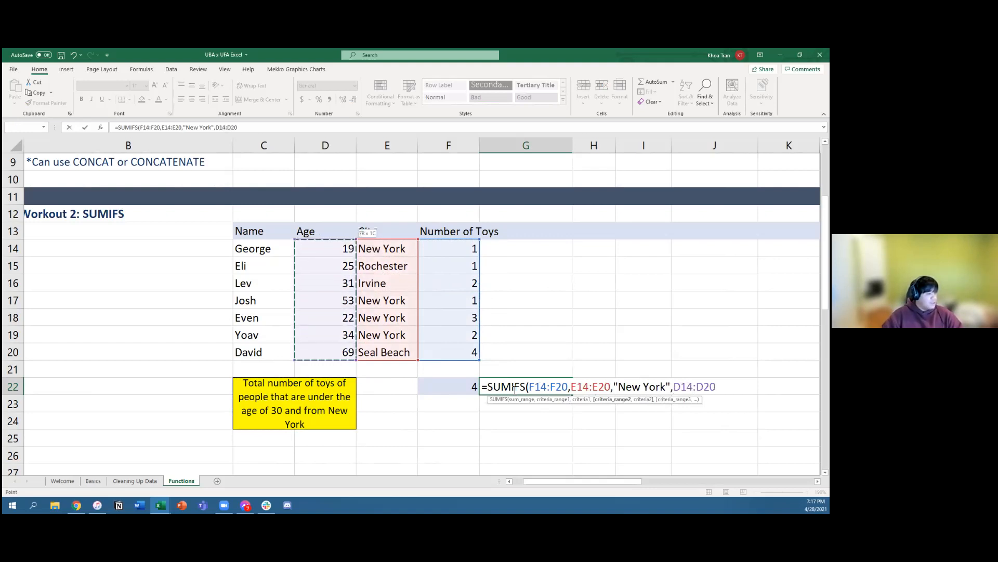
{"action": "type", "text": ",\"<"}
{"action": "type", "text": "30"}
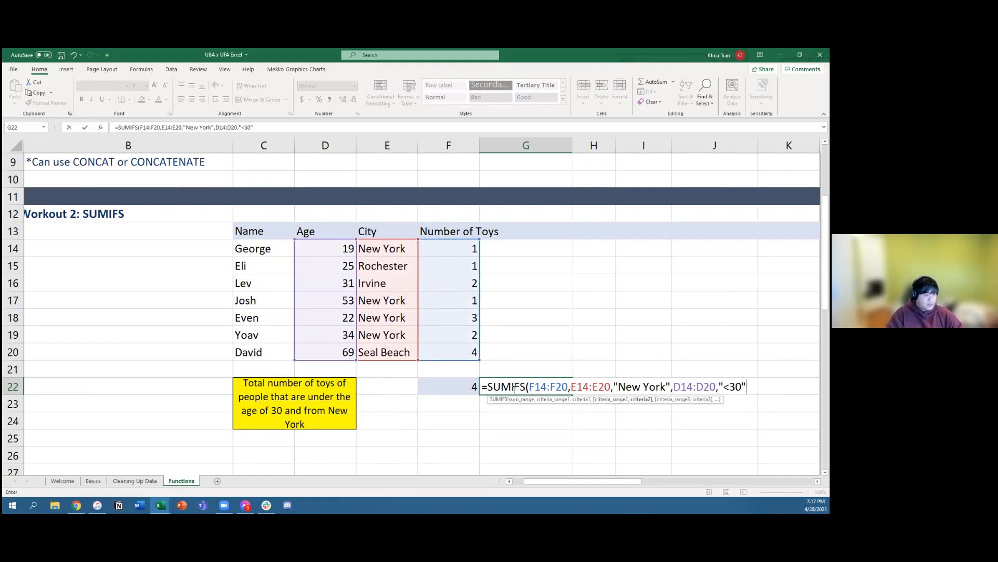
{"action": "type", "text": ")"}
{"action": "key", "text": "Return"}
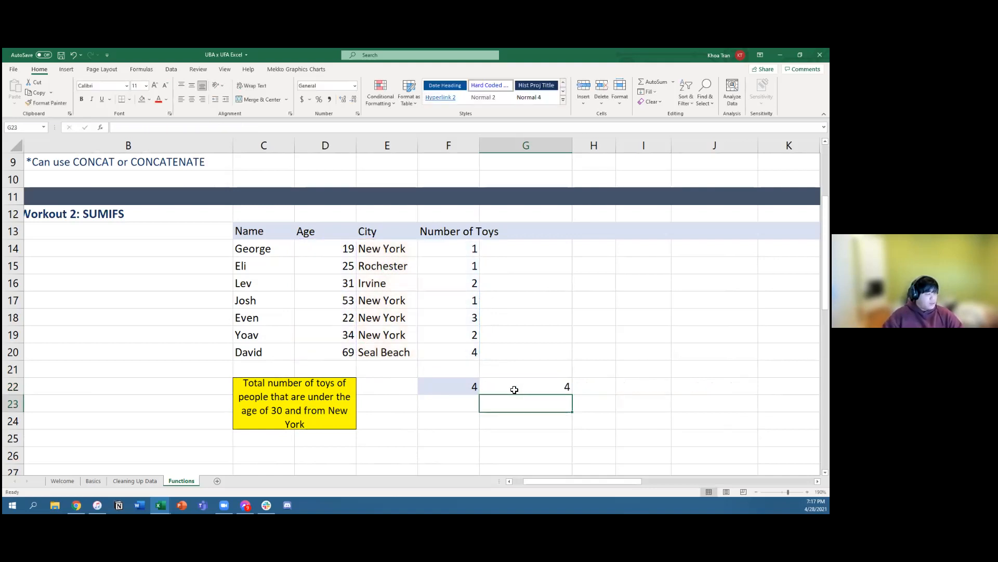
{"action": "left_click", "coordinate": [543, 389]}
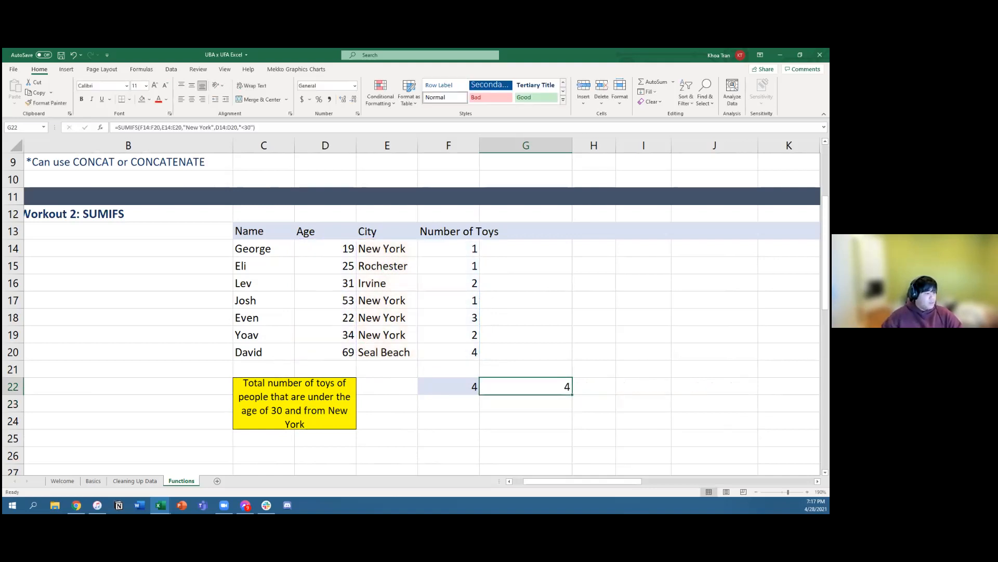
Step: Auto-fit the width of the Date column in the order table so the full dates show
{"action": "scroll", "coordinate": [422, 312], "scroll_direction": "down", "scroll_amount": 2}
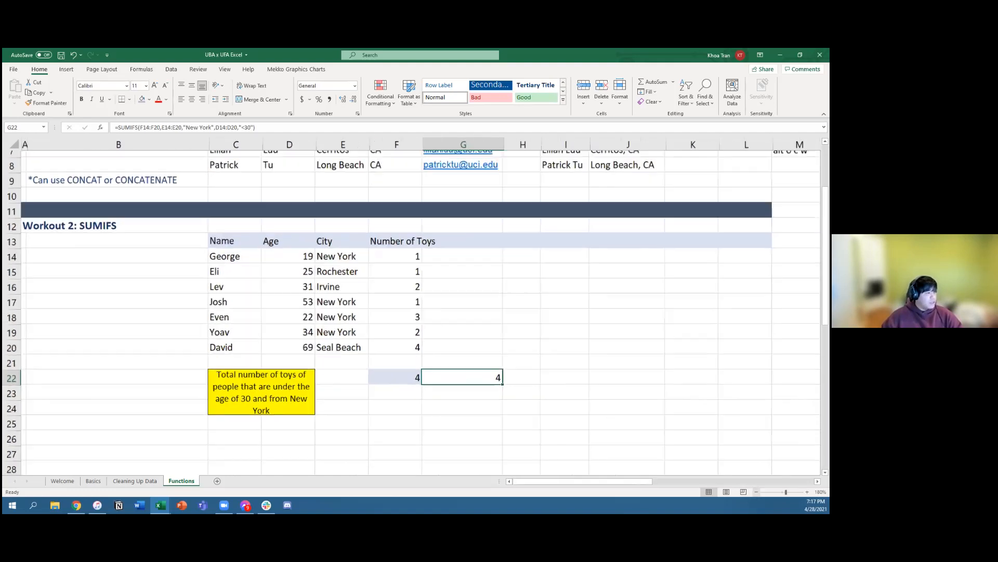
{"action": "scroll", "coordinate": [283, 341], "scroll_direction": "down", "scroll_amount": 5}
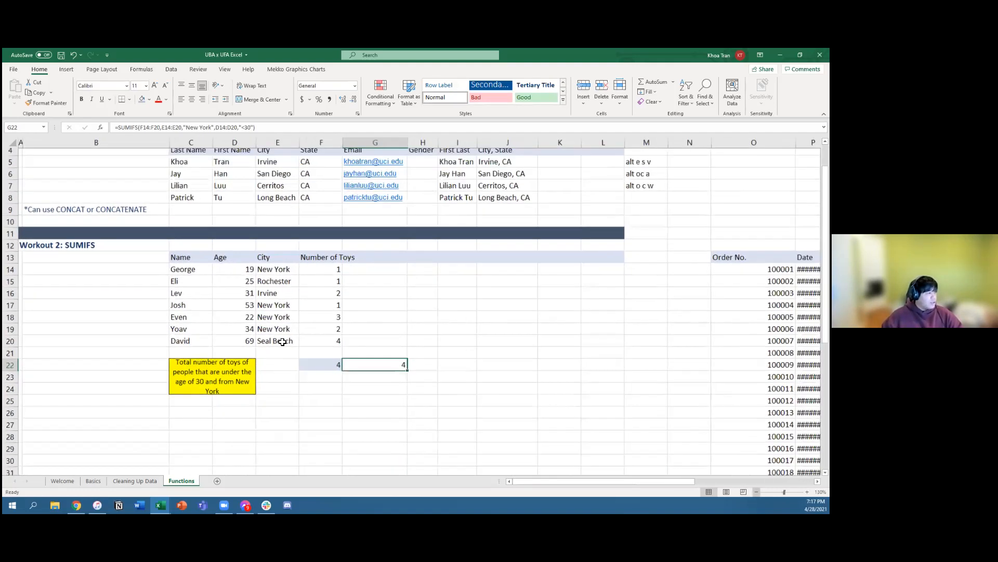
{"action": "scroll", "coordinate": [282, 342], "scroll_direction": "down", "scroll_amount": 2}
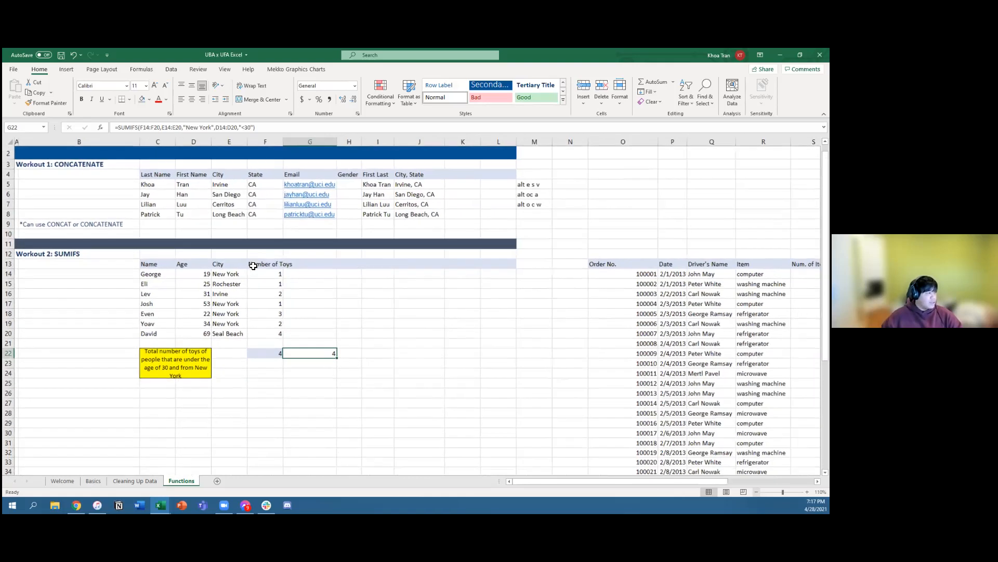
{"action": "scroll", "coordinate": [257, 299], "scroll_direction": "down", "scroll_amount": 2}
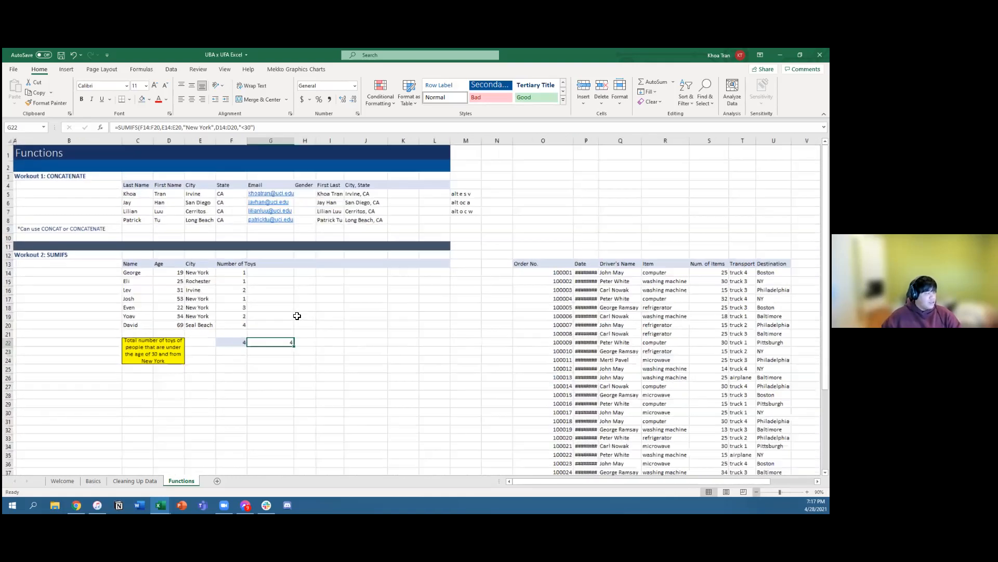
{"action": "left_click_drag", "start_coordinate": [255, 264], "coordinate": [254, 314]}
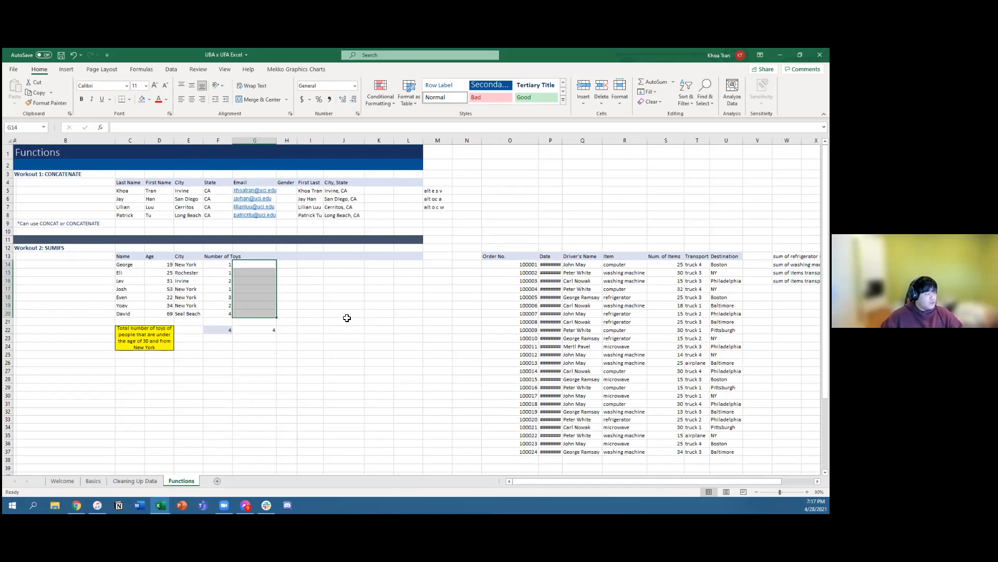
{"action": "left_click", "coordinate": [344, 315]}
{"action": "left_click", "coordinate": [283, 270]}
{"action": "left_click", "coordinate": [161, 273]}
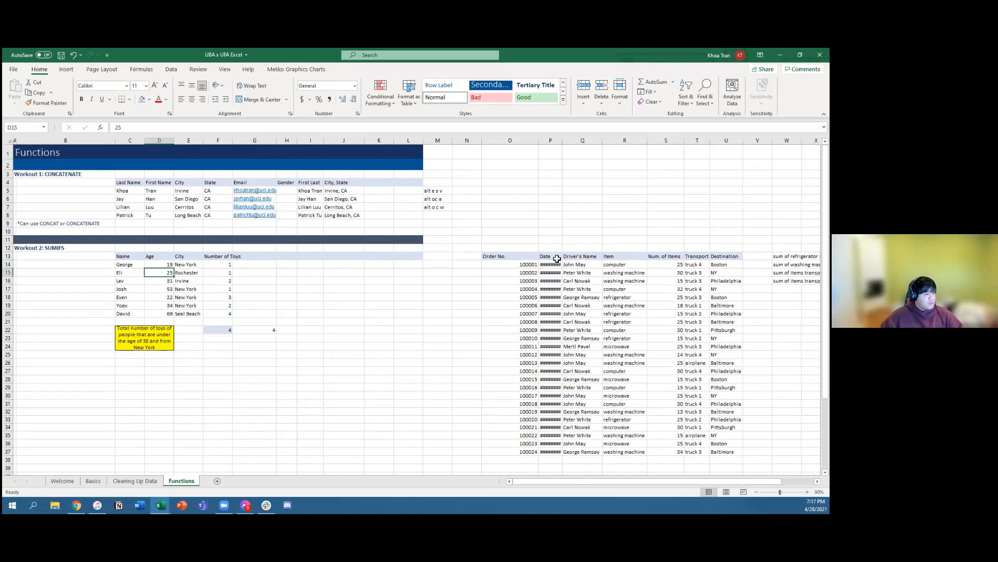
{"action": "double_click", "coordinate": [563, 140]}
{"action": "left_click", "coordinate": [522, 256]}
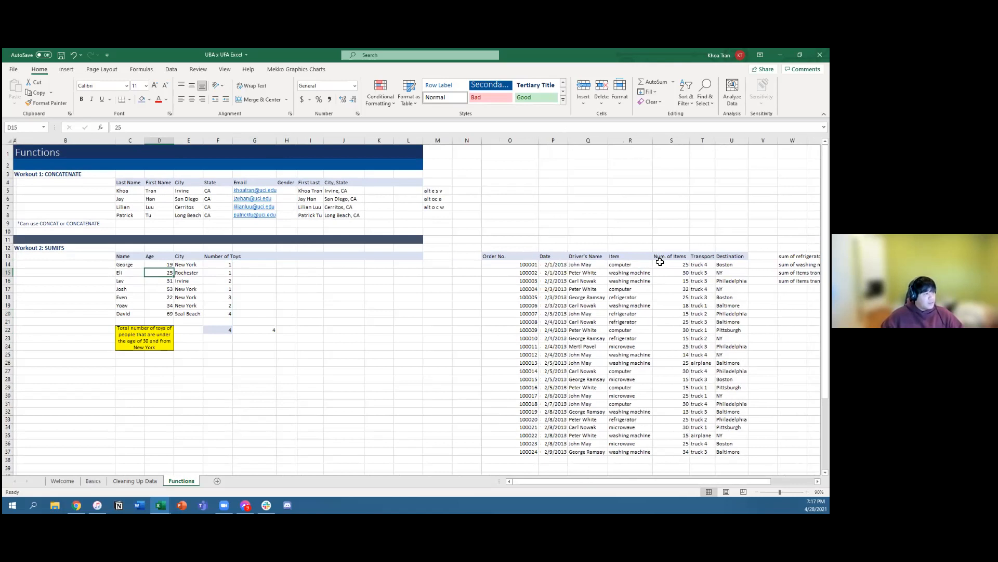
Step: Examine the order table's columns, its item entries and the list of requested item sums beside it
{"action": "left_click_drag", "start_coordinate": [600, 481], "coordinate": [637, 481]}
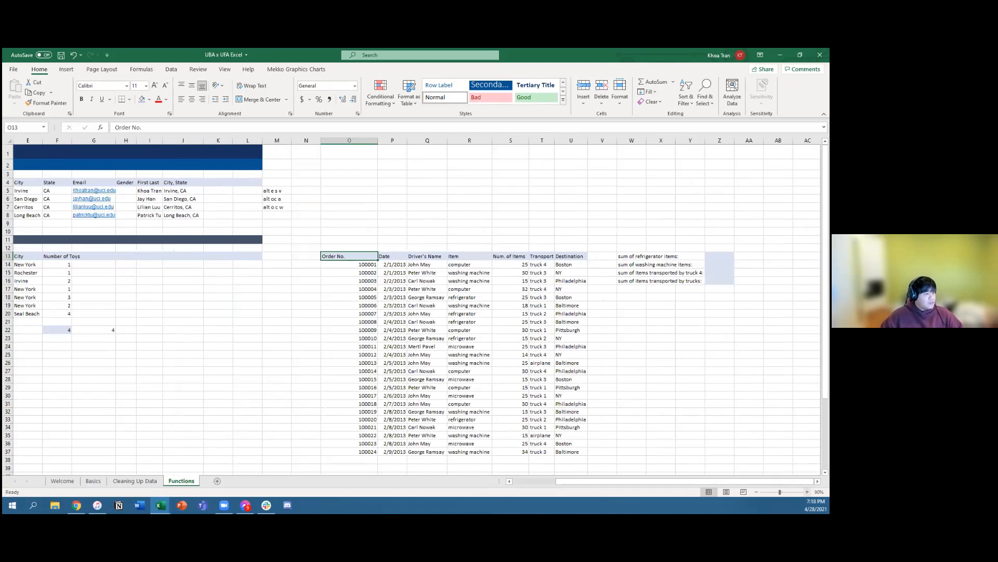
{"action": "scroll", "coordinate": [541, 273], "scroll_direction": "up", "scroll_amount": 3, "text": "ctrl"}
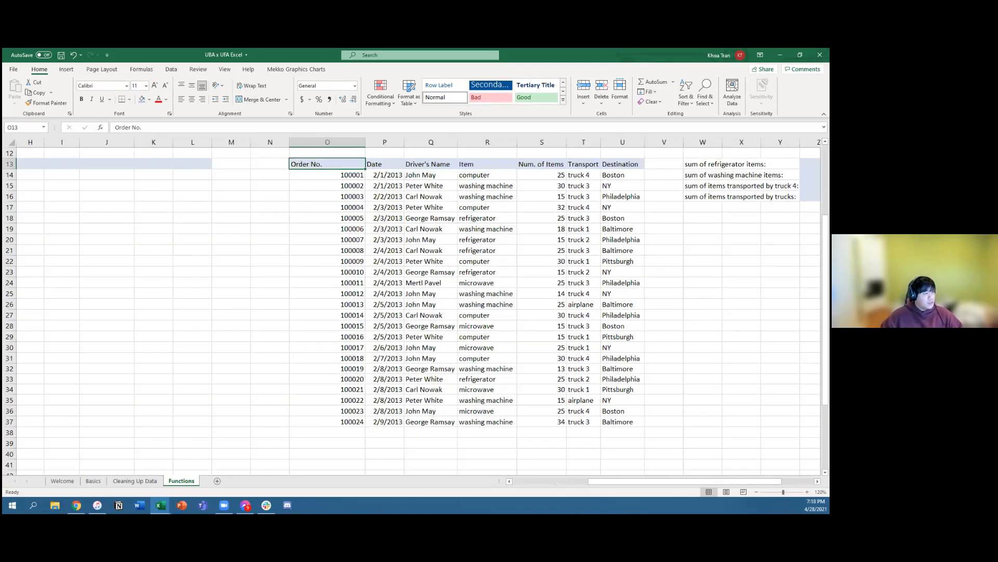
{"action": "left_click_drag", "start_coordinate": [668, 481], "coordinate": [675, 482]}
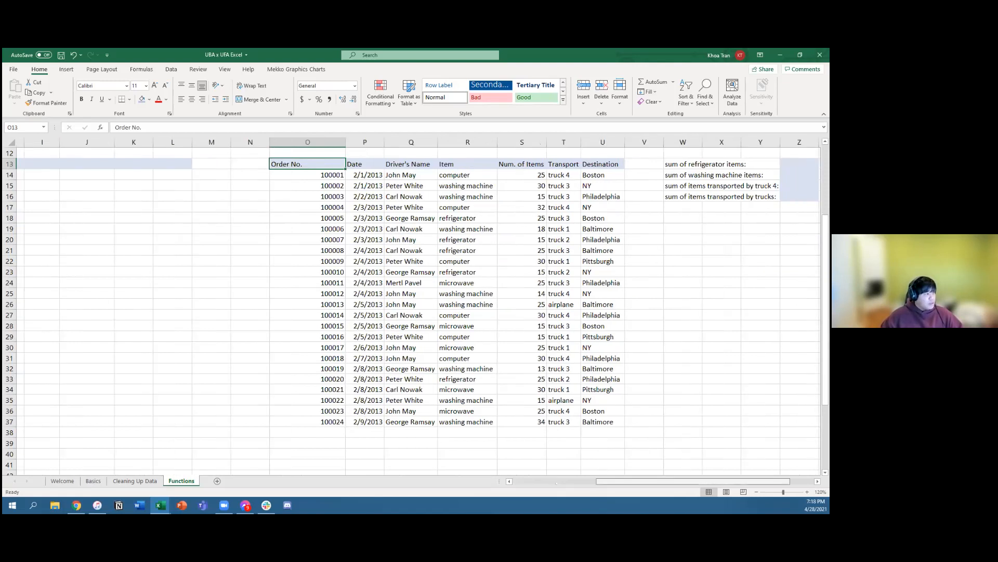
{"action": "scroll", "coordinate": [646, 432], "scroll_direction": "right", "scroll_amount": 1}
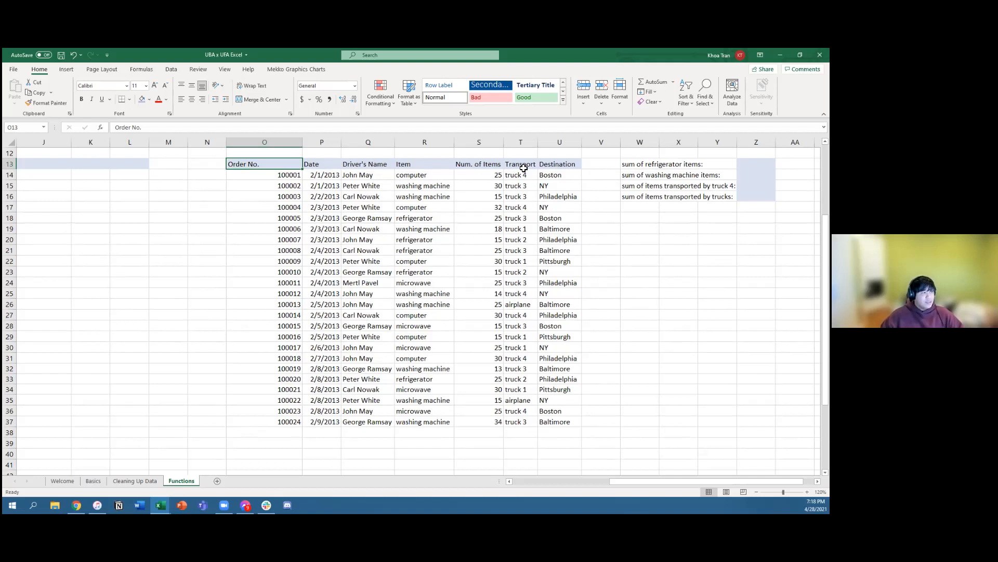
{"action": "left_click", "coordinate": [591, 172]}
{"action": "left_click", "coordinate": [406, 175]}
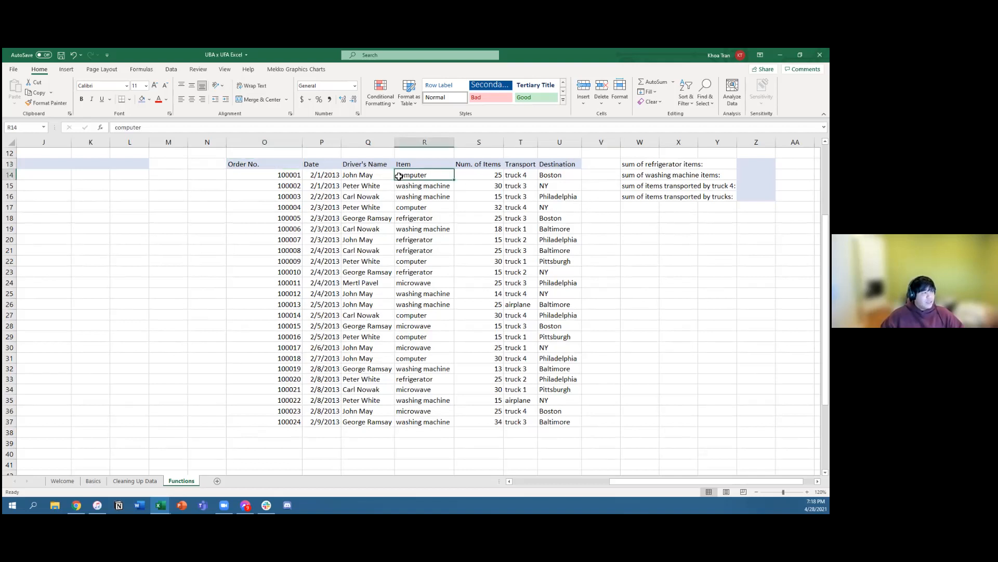
{"action": "left_click_drag", "start_coordinate": [411, 209], "coordinate": [418, 348]}
Step: Capitalize the first letter of the item in R24 so it reads "Microwave"
{"action": "double_click", "coordinate": [406, 284]}
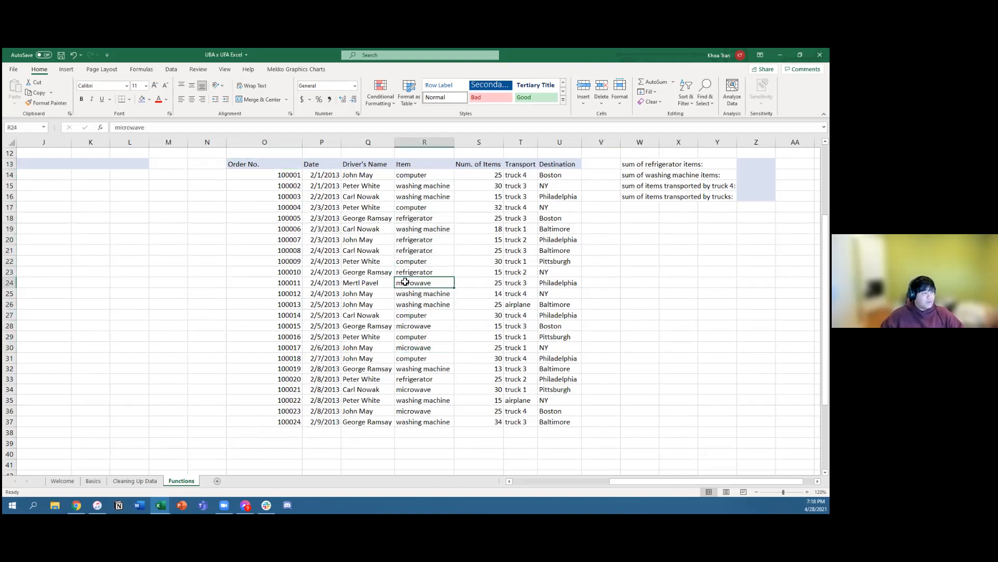
{"action": "key", "text": "BackSpace"}
{"action": "type", "text": "M"}
{"action": "key", "text": "Return"}
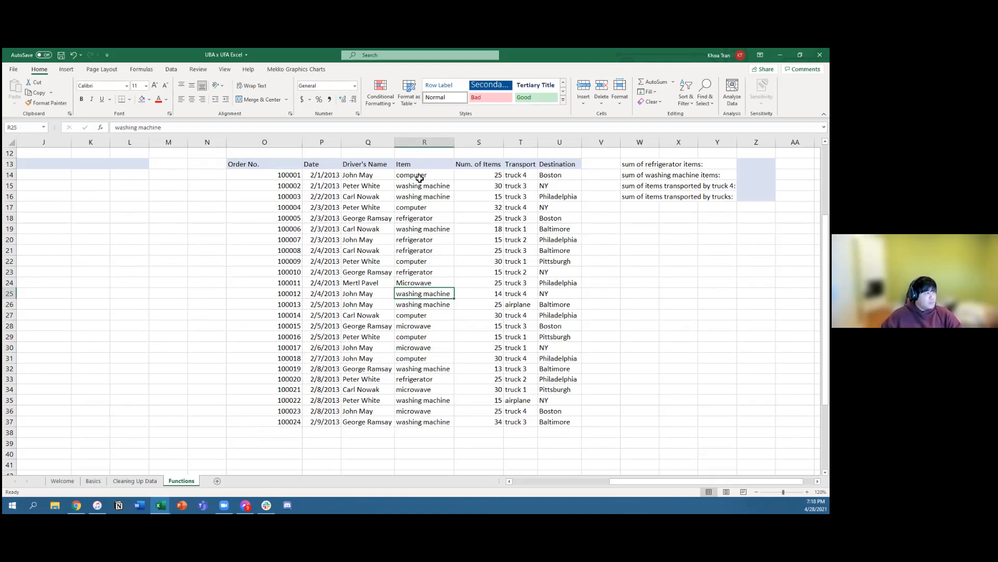
Step: Restore the lowercase first letter of the item in R24 so it reads "microwave"
{"action": "double_click", "coordinate": [406, 283]}
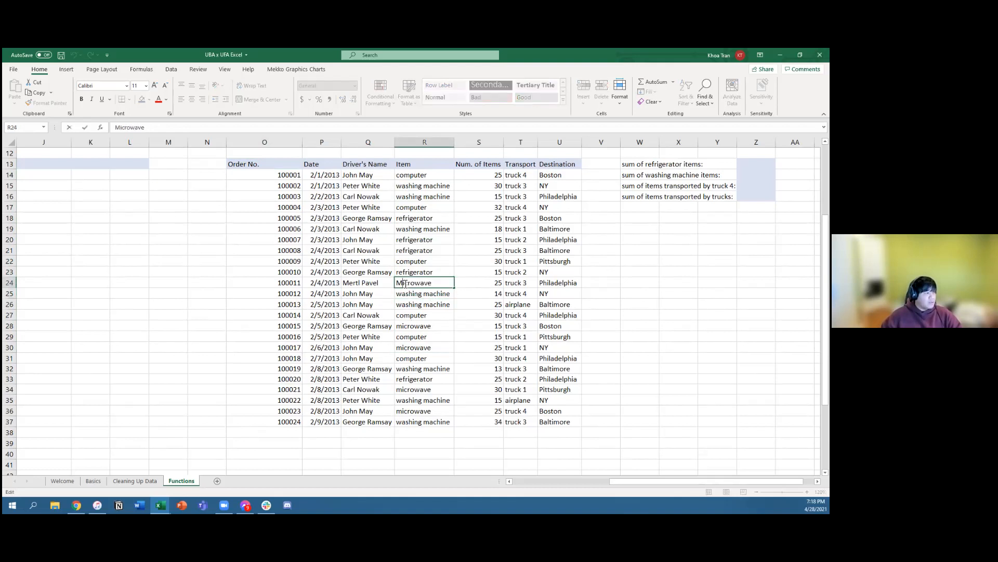
{"action": "key", "text": "BackSpace"}
{"action": "type", "text": "m"}
{"action": "key", "text": "Return"}
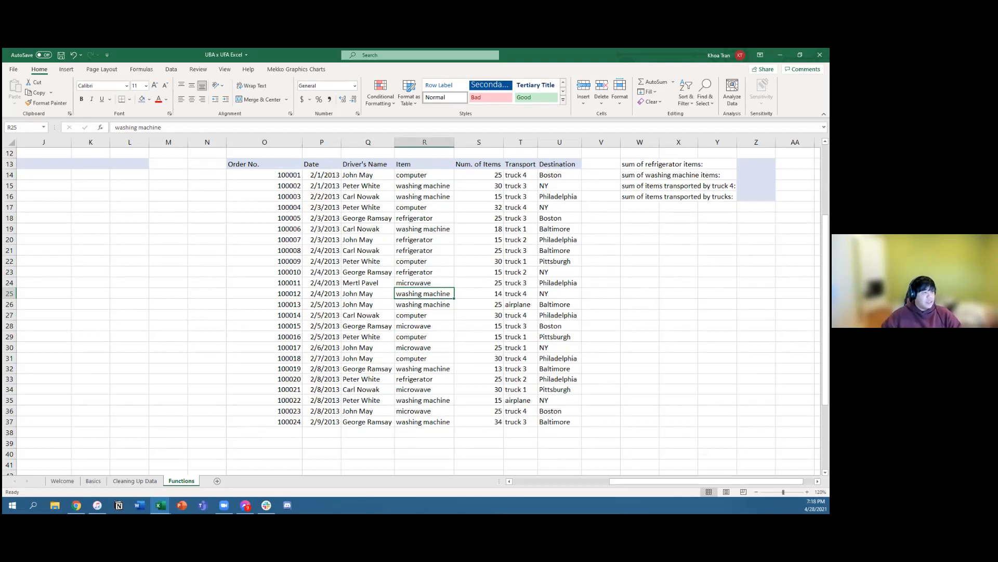
{"action": "scroll", "coordinate": [659, 245], "scroll_direction": "up", "scroll_amount": 2}
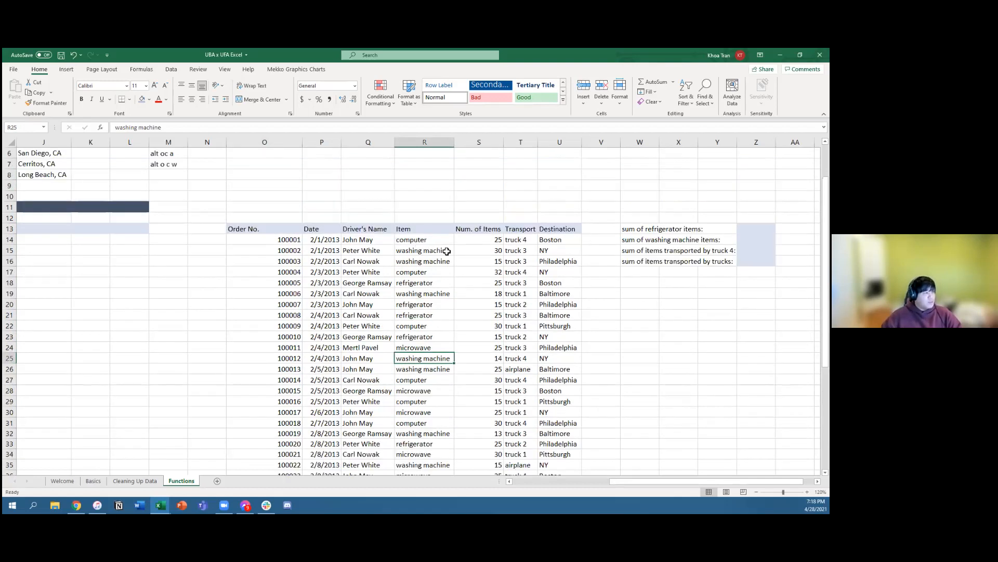
{"action": "left_click", "coordinate": [599, 243]}
{"action": "type", "text": "="}
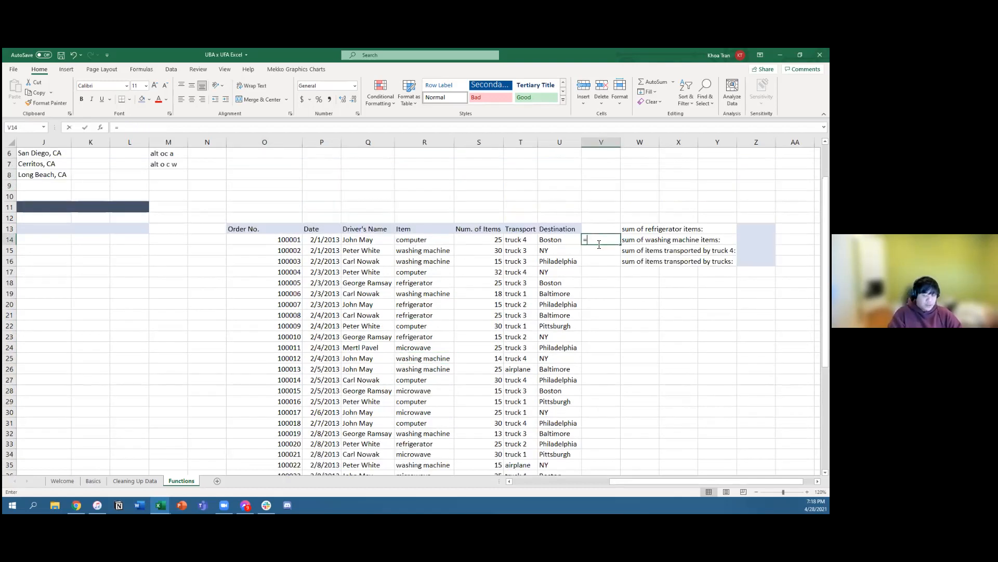
{"action": "type", "text": "PROP"}
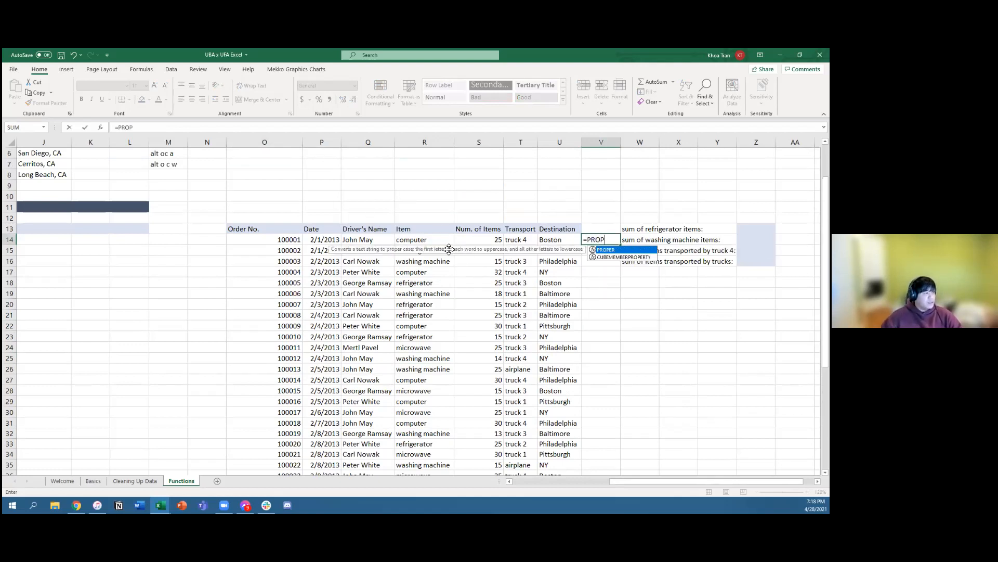
{"action": "left_click", "coordinate": [612, 352]}
{"action": "left_click", "coordinate": [600, 242]}
{"action": "key", "text": "Delete"}
Step: Start a SUMIFS formula in Z13 for the sum of refrigerator items
{"action": "key", "text": "Right"}
{"action": "key", "text": "Right"}
{"action": "key", "text": "Right"}
{"action": "key", "text": "Right"}
{"action": "key", "text": "Up"}
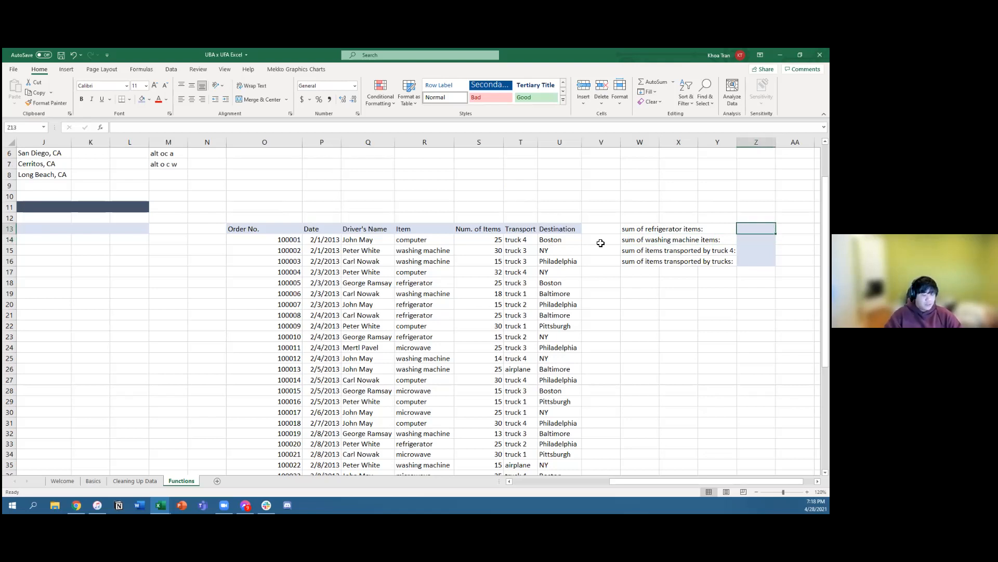
{"action": "type", "text": "="}
{"action": "left_click_drag", "start_coordinate": [624, 482], "coordinate": [642, 483]}
{"action": "type", "text": "SUMIFS("}
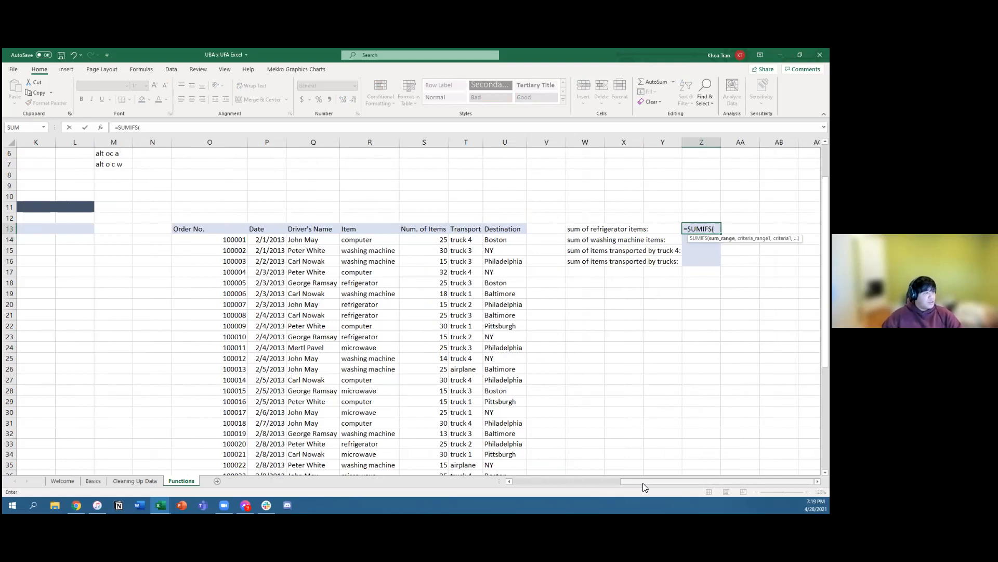
Step: Use the item quantities S14:S37 as the sum range of the Z13 formula
{"action": "key", "text": "Down"}
{"action": "key", "text": "Left"}
{"action": "key", "text": "Left"}
{"action": "key", "text": "Left"}
{"action": "key", "text": "Left"}
{"action": "key", "text": "Left"}
{"action": "key", "text": "Left"}
{"action": "key", "text": "Left"}
{"action": "key", "text": "Right"}
{"action": "key", "text": "Left"}
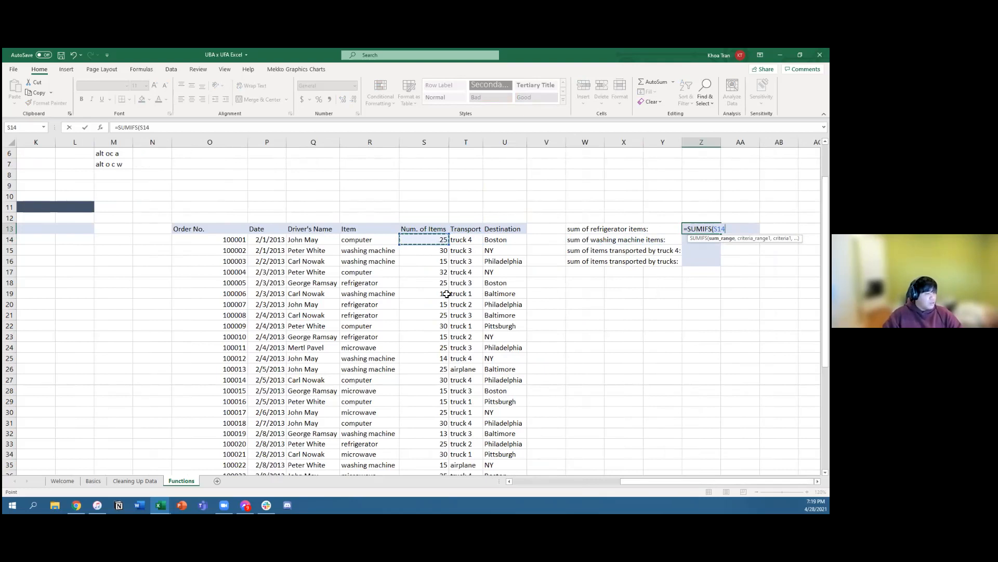
{"action": "key", "text": "shift+Down"}
{"action": "key", "text": "shift+Down"}
{"action": "key", "text": "shift+Up"}
{"action": "key", "text": "shift+Up"}
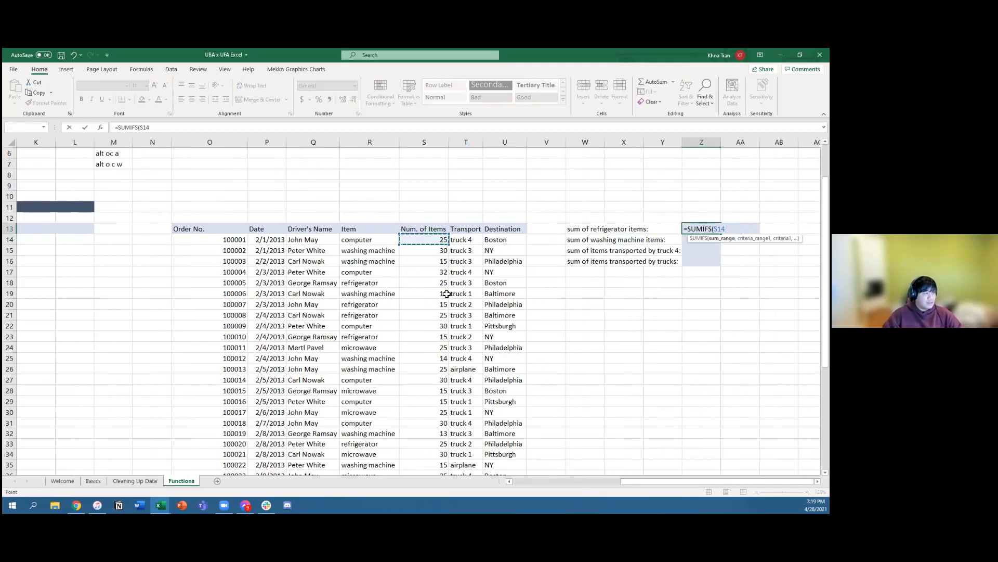
{"action": "key", "text": "ctrl+shift+Down"}
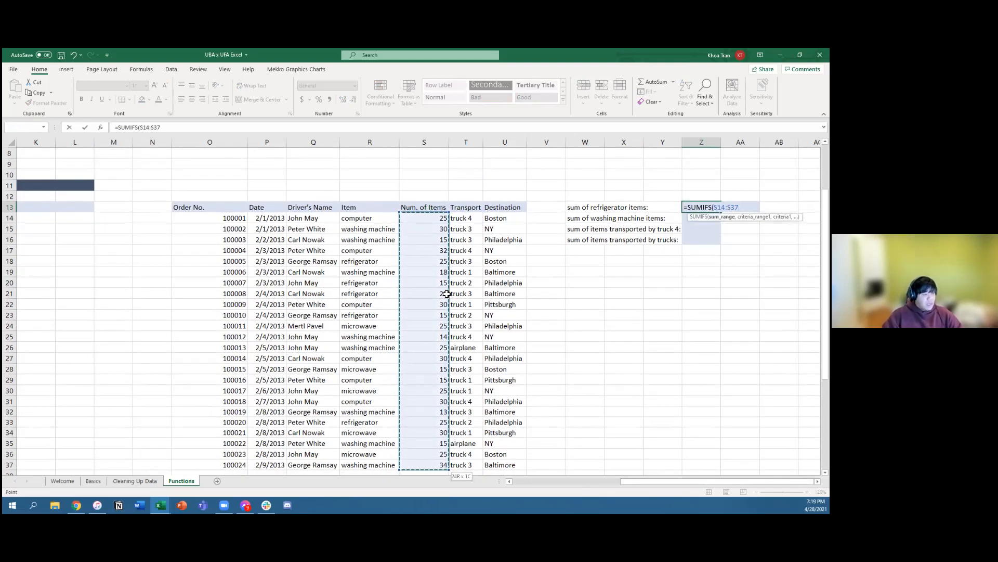
{"action": "type", "text": ","}
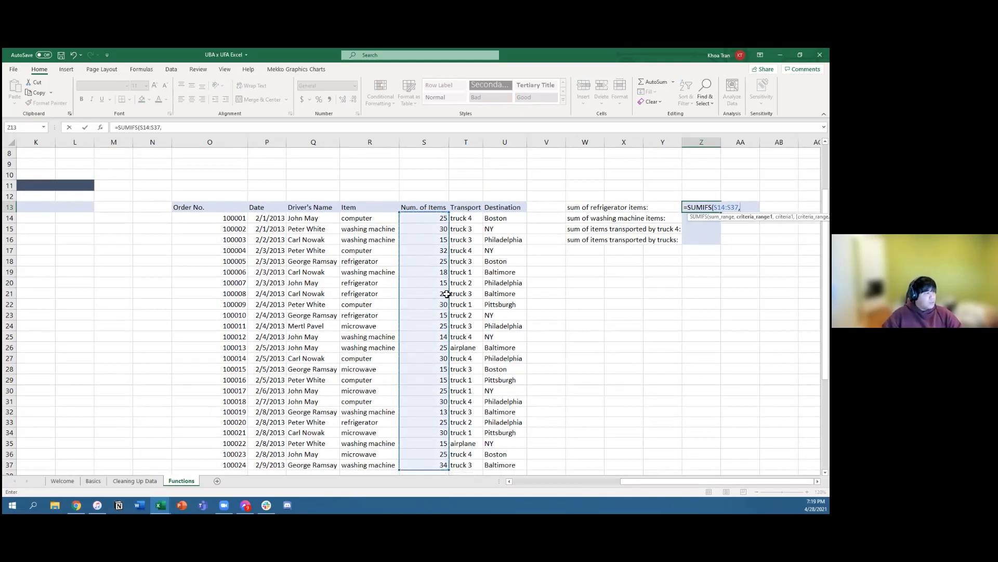
Step: Set the item names R14:R37 as the criteria range of the Z13 formula
{"action": "key", "text": "Left"}
{"action": "key", "text": "Left"}
{"action": "key", "text": "Left"}
{"action": "key", "text": "Left"}
{"action": "key", "text": "Left"}
{"action": "key", "text": "Left"}
{"action": "key", "text": "Left"}
{"action": "key", "text": "Left"}
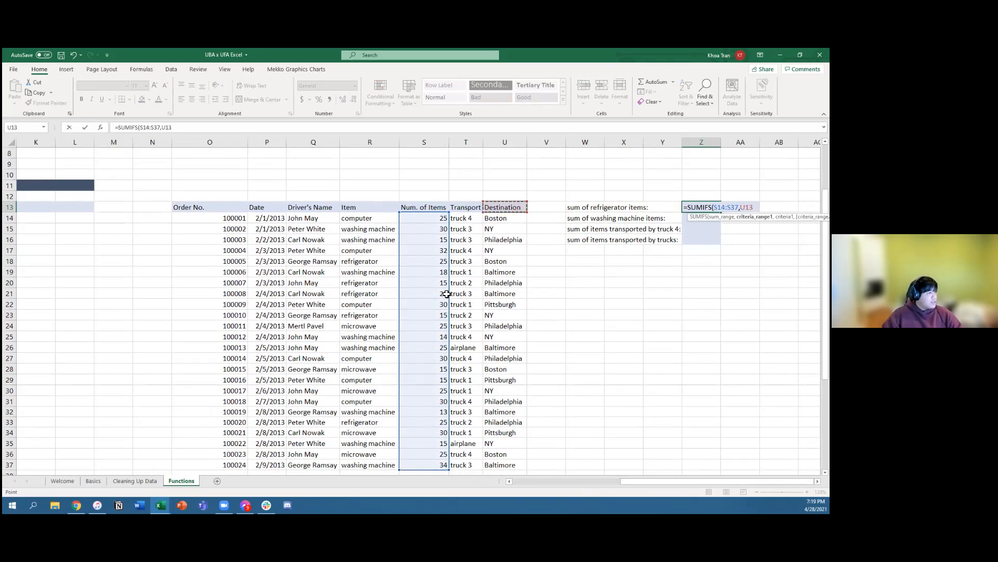
{"action": "key", "text": "Down"}
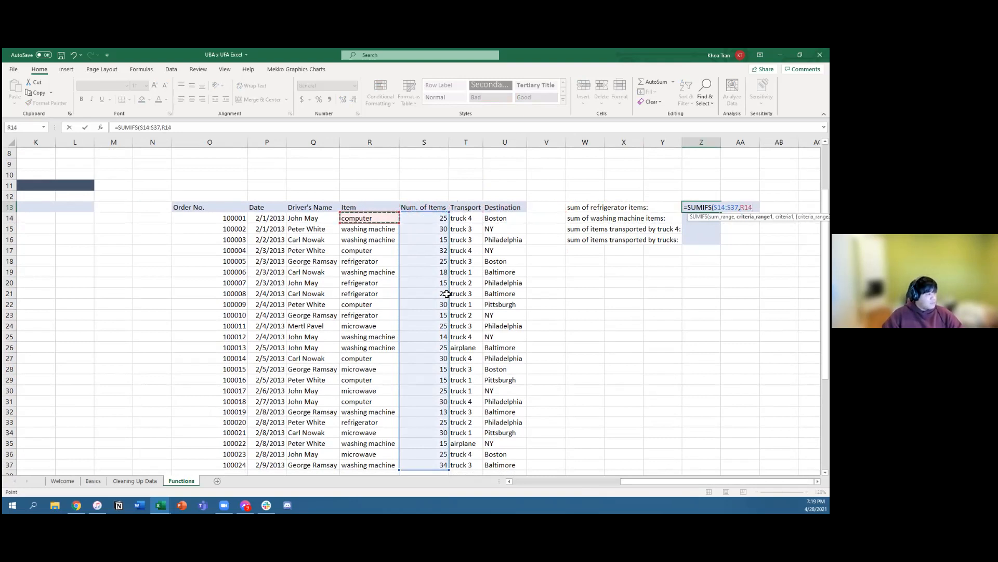
{"action": "key", "text": "ctrl+shift+Down"}
{"action": "type", "text": ",\""}
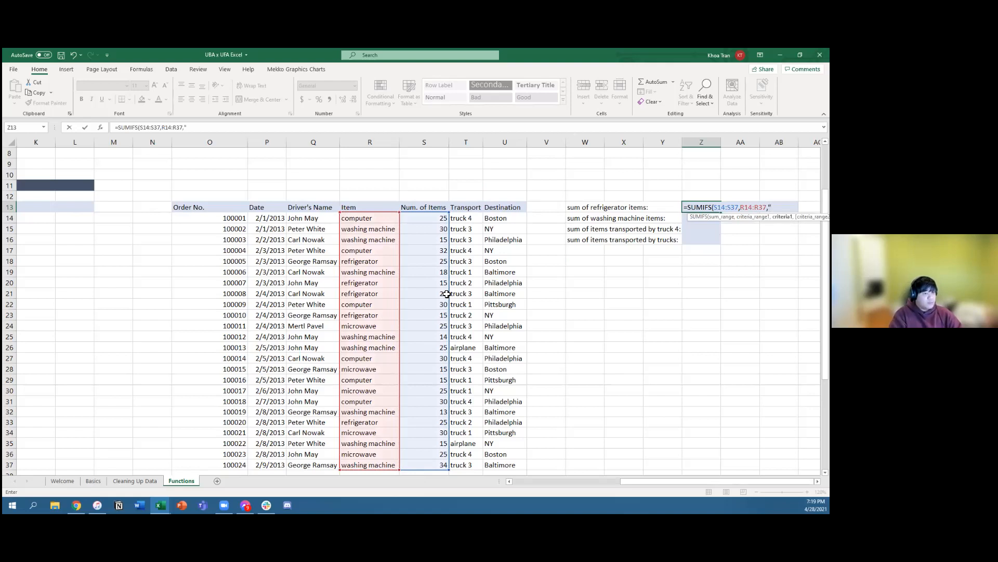
{"action": "type", "text": "refrigerator\")"}
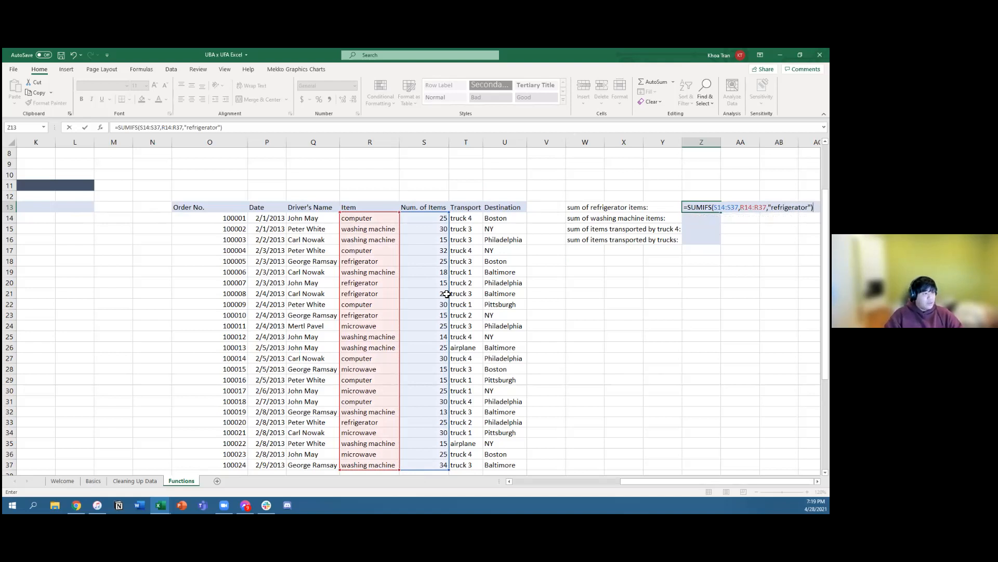
Step: Enter the criterion "refrigerator", complete the SUMIFS formula in Z13, and move to the washing machine total in Z14
{"action": "key", "text": "Return"}
{"action": "key", "text": "Up"}
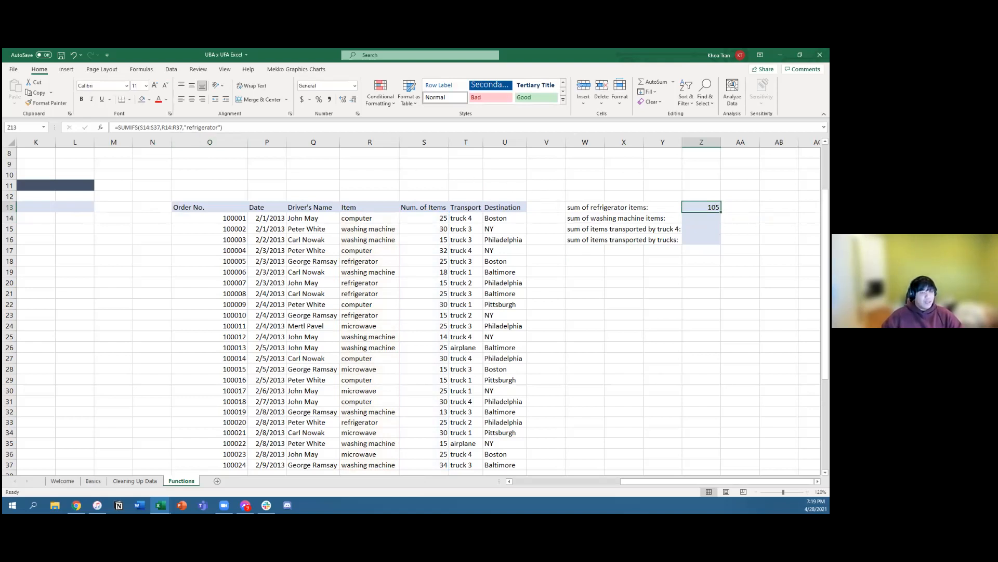
{"action": "key", "text": "Down"}
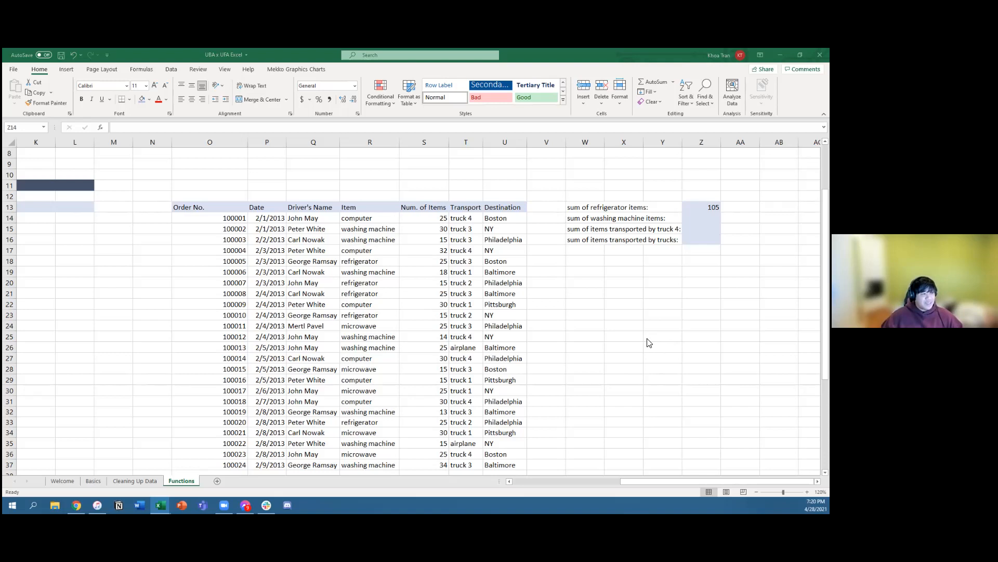
{"action": "scroll", "coordinate": [649, 343], "scroll_direction": "down", "scroll_amount": 1}
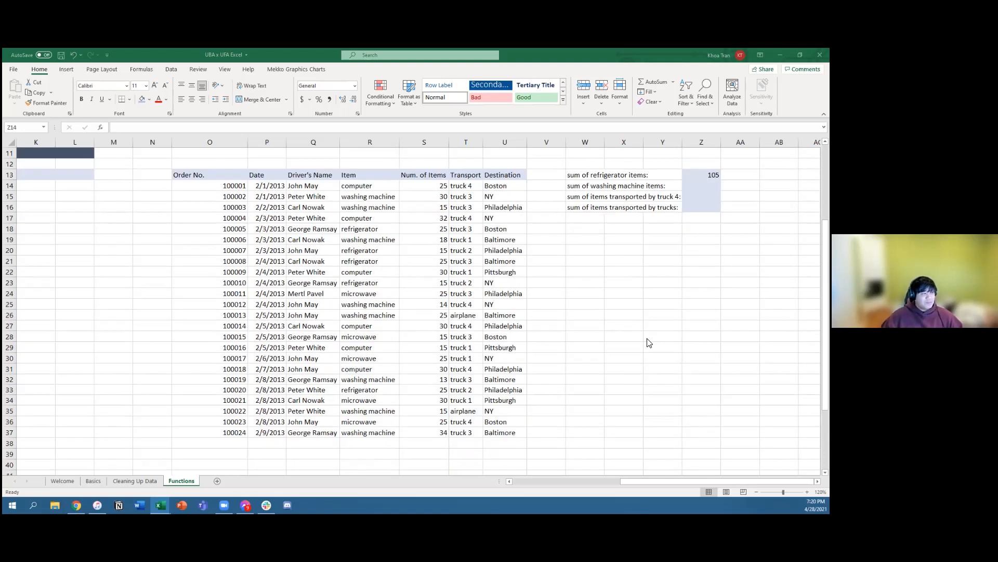
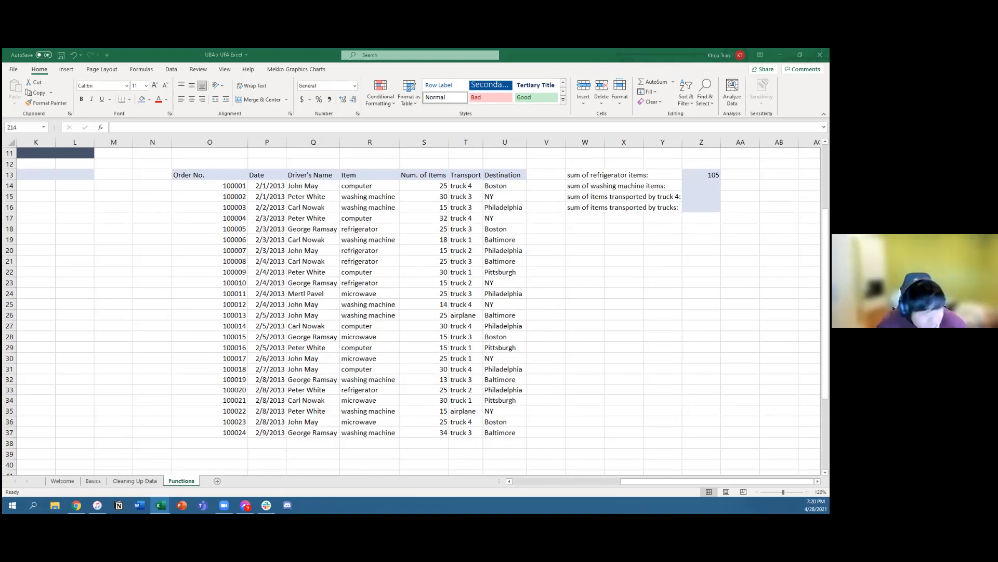
Step: Enter the SUMIFS text in Z14 with sum range S14:S37, criteria range R14:R37 and criterion "washing machine"
{"action": "key", "text": "alt+Tab"}
{"action": "type", "text": "SU"}
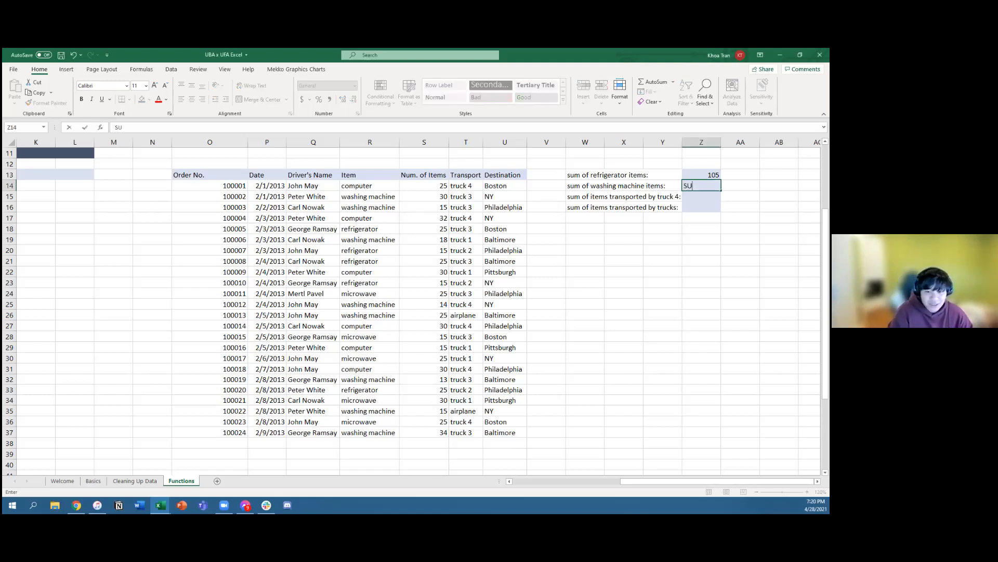
{"action": "type", "text": "MIFS(S14"}
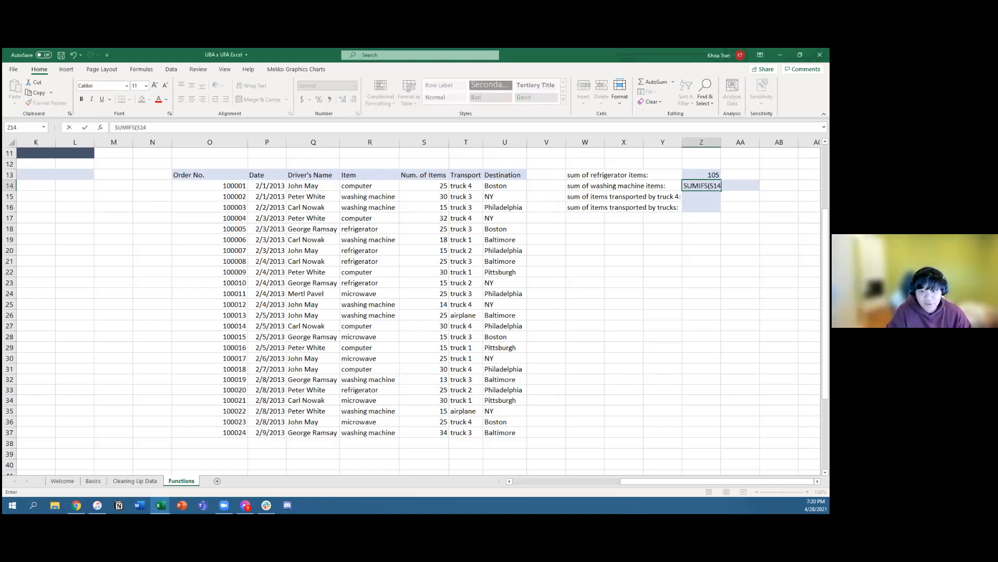
{"action": "type", "text": ":S37"}
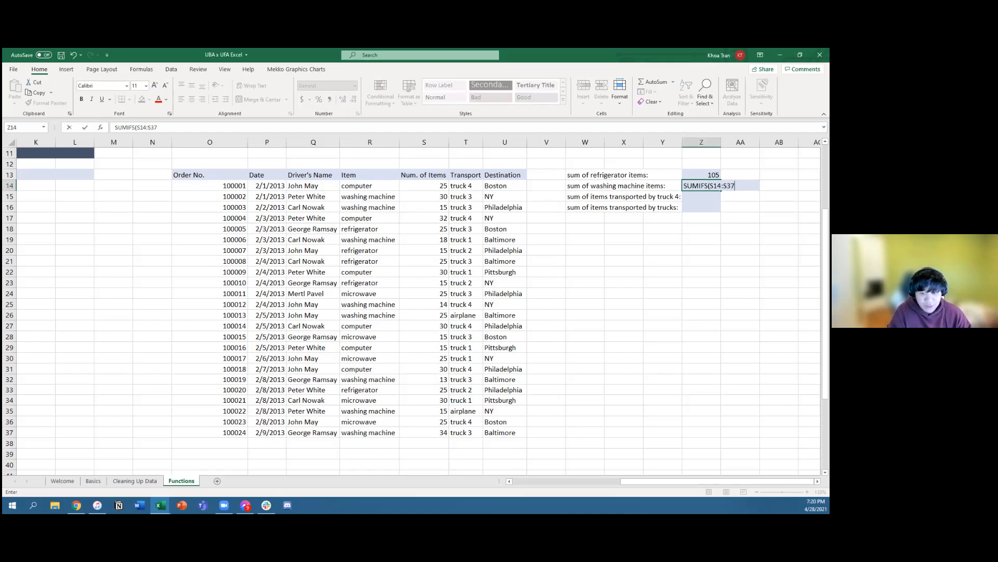
{"action": "type", "text": ",R14:"}
{"action": "type", "text": "37"}
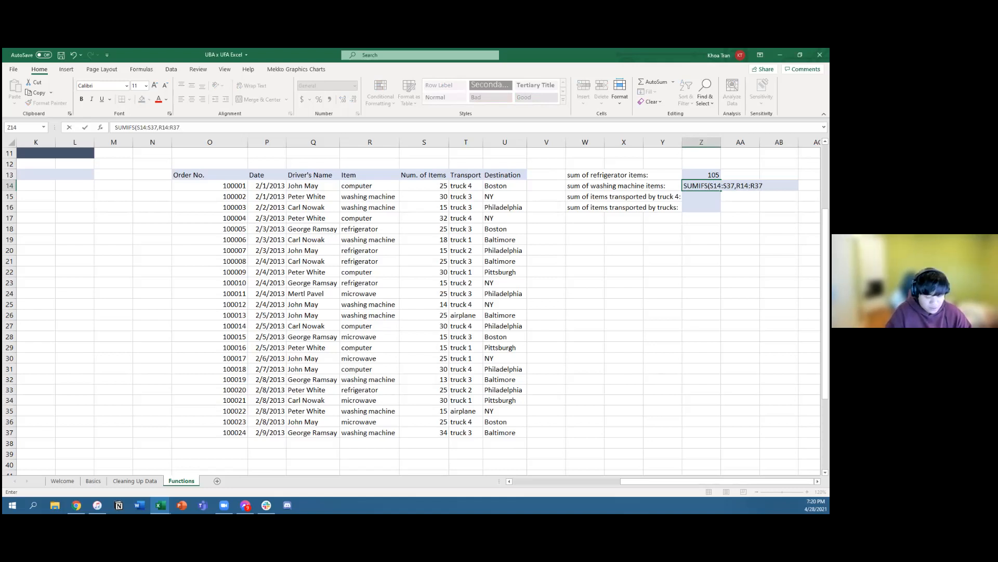
{"action": "type", "text": ",\"washing machine"}
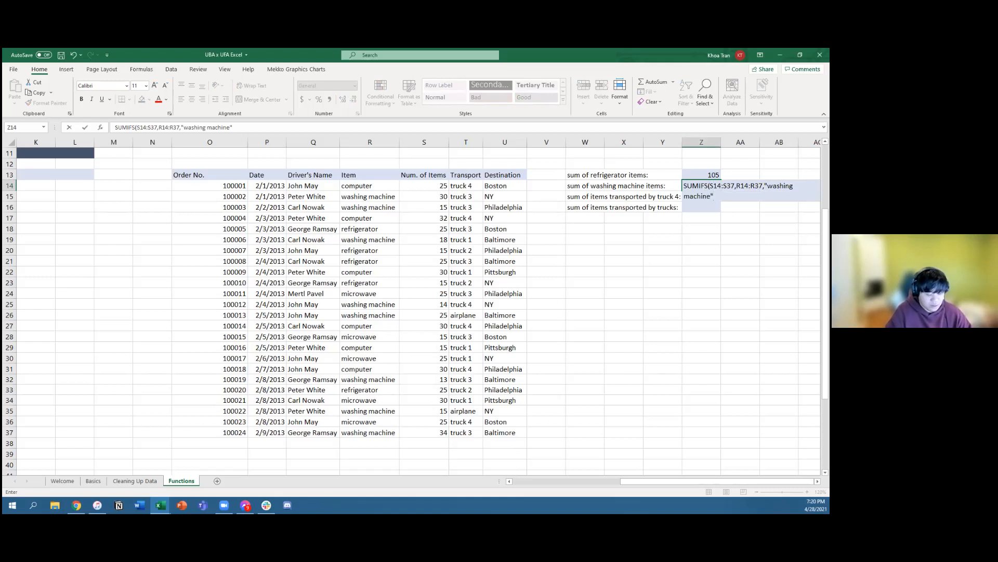
{"action": "type", "text": "\""}
{"action": "key", "text": "Return"}
Step: Add the missing equals sign at the start of the SUMIFS formula in Z14 and move to Z15
{"action": "key", "text": "Up"}
{"action": "left_click", "coordinate": [116, 127]}
{"action": "type", "text": "="}
{"action": "key", "text": "Return"}
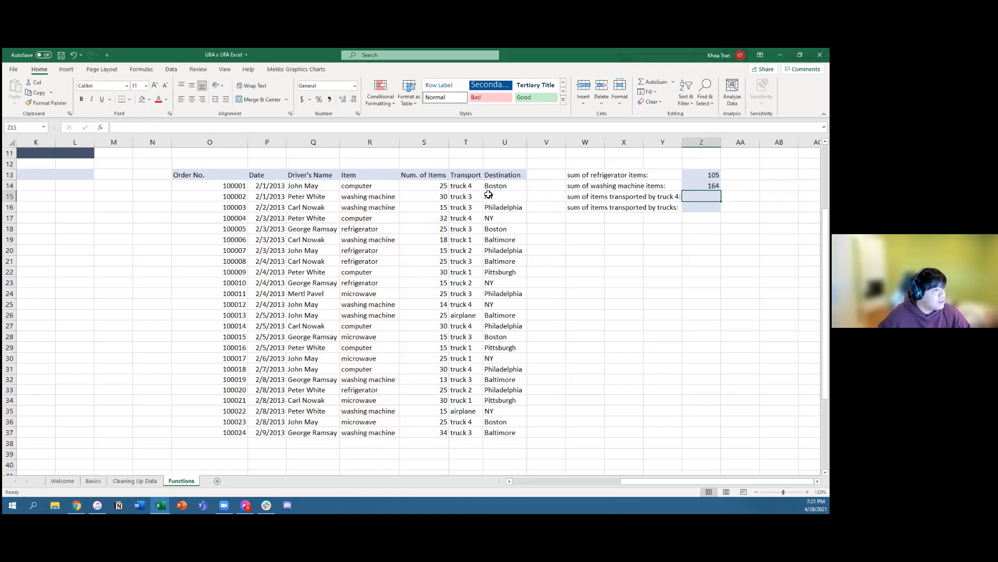
{"action": "key", "text": "Up"}
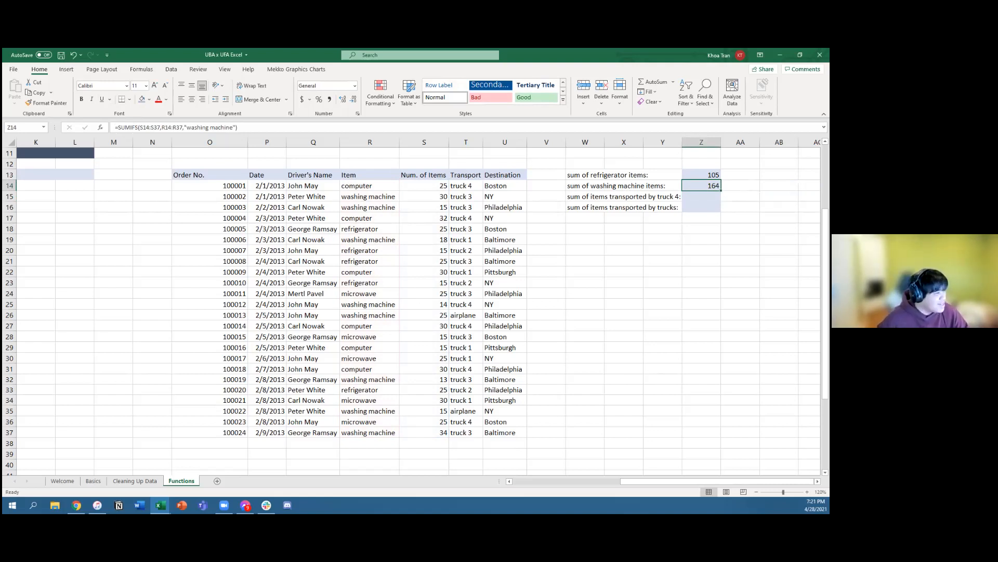
{"action": "key", "text": "Down"}
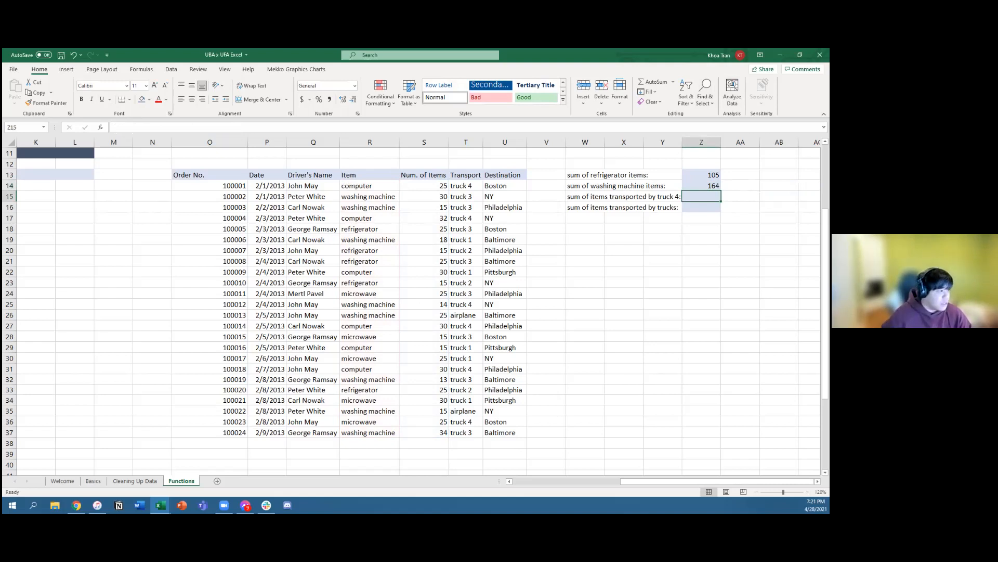
{"action": "left_click", "coordinate": [605, 198]}
{"action": "key", "text": "Down"}
{"action": "key", "text": "Down"}
{"action": "key", "text": "Up"}
{"action": "key", "text": "Up"}
{"action": "key", "text": "Right"}
{"action": "key", "text": "Right"}
{"action": "key", "text": "Right"}
{"action": "key", "text": "Left"}
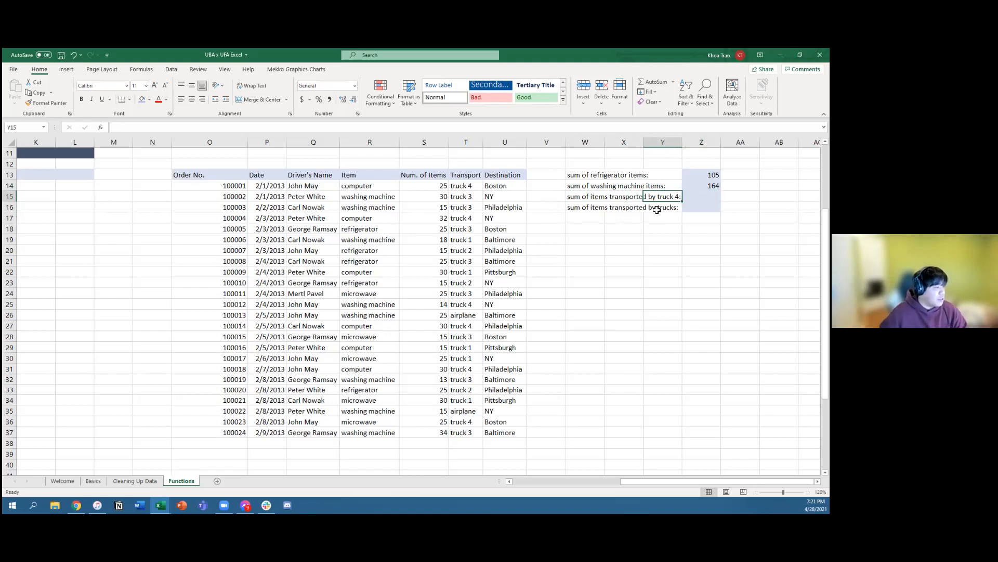
Step: Start a SUMIFS formula in Z15 for the truck 4 items, using the quantities S14:S37 as the sum range
{"action": "key", "text": "Right"}
{"action": "type", "text": "=SUMIFS("}
{"action": "key", "text": "Left"}
{"action": "key", "text": "Left"}
{"action": "key", "text": "Left"}
{"action": "key", "text": "Left"}
{"action": "key", "text": "Left"}
{"action": "key", "text": "Left"}
{"action": "key", "text": "Left"}
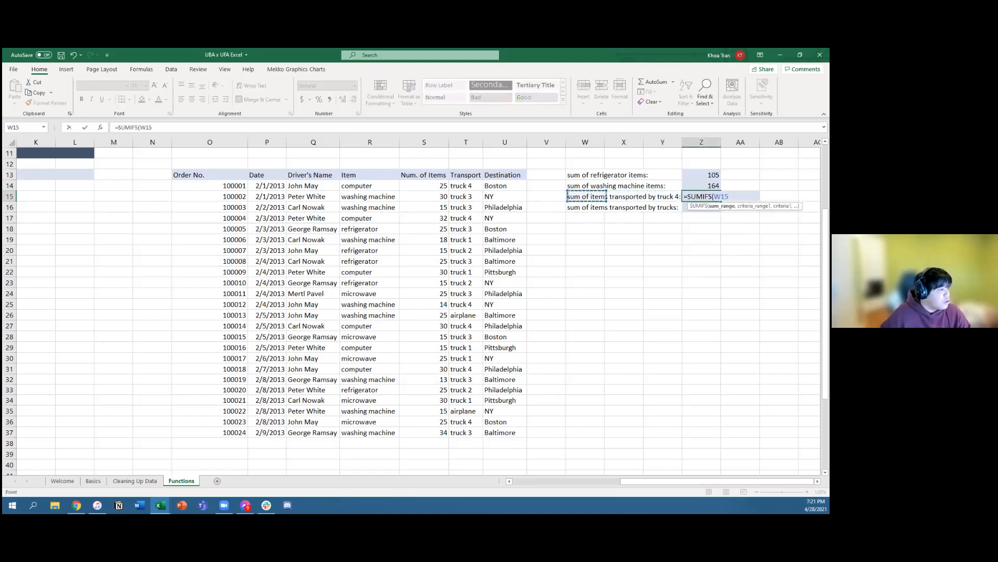
{"action": "key", "text": "Up"}
{"action": "key", "text": "ctrl+shift+Down"}
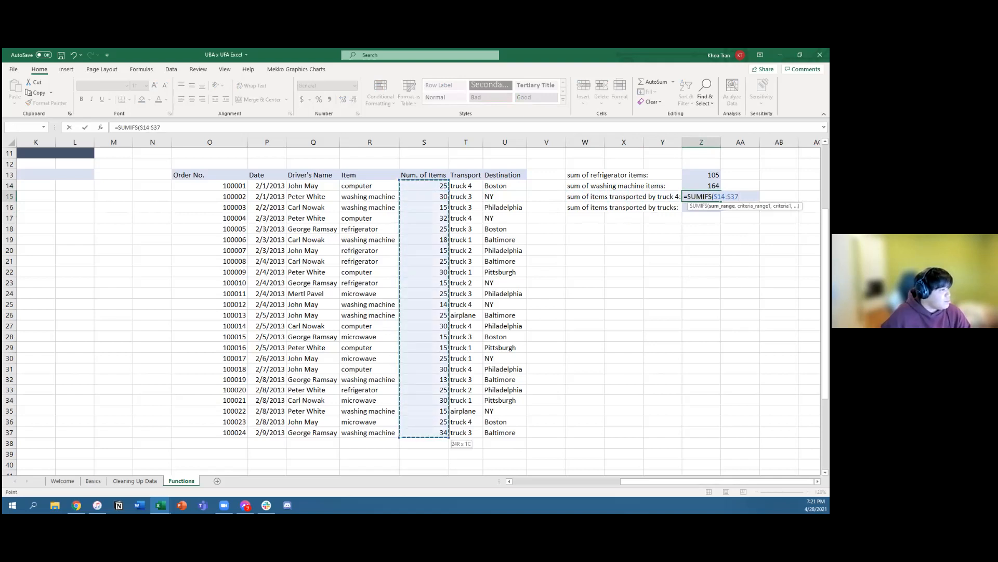
{"action": "type", "text": ","}
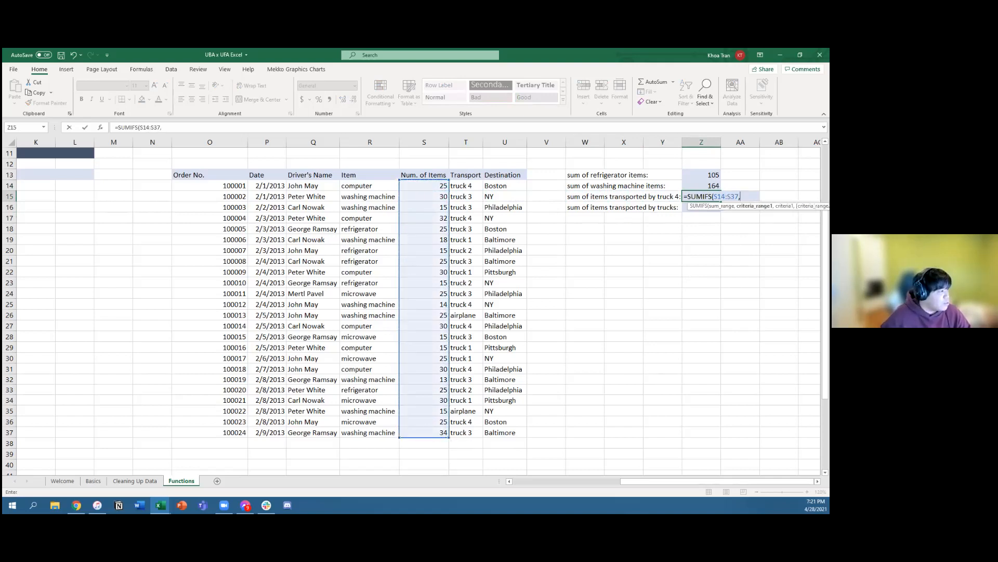
Step: Complete the Z15 formula with the transport entries T14:T37 as the criteria range and "truck 4" as the criterion
{"action": "key", "text": "Left"}
{"action": "key", "text": "Left"}
{"action": "key", "text": "Left"}
{"action": "key", "text": "Left"}
{"action": "key", "text": "Left"}
{"action": "key", "text": "Left"}
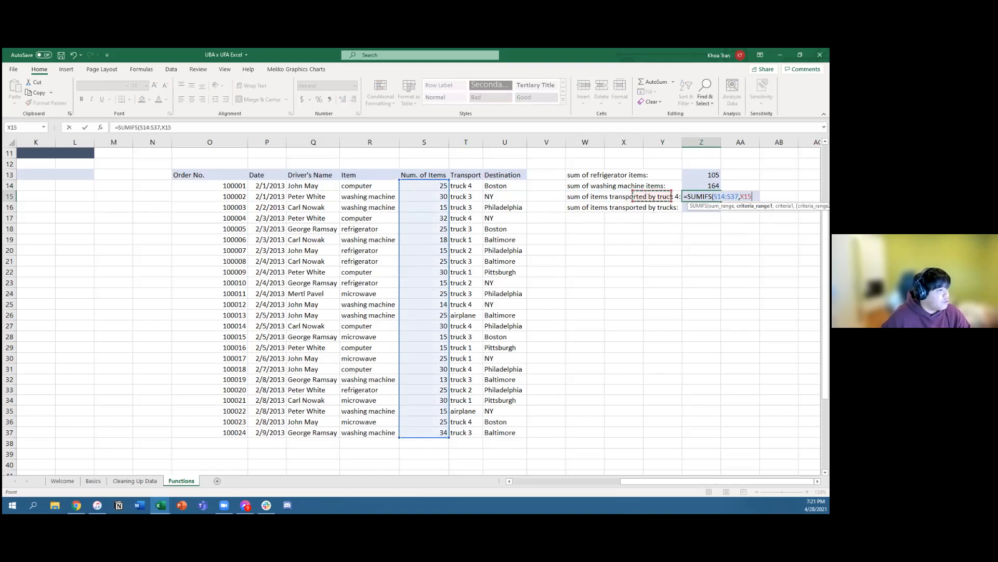
{"action": "key", "text": "Up"}
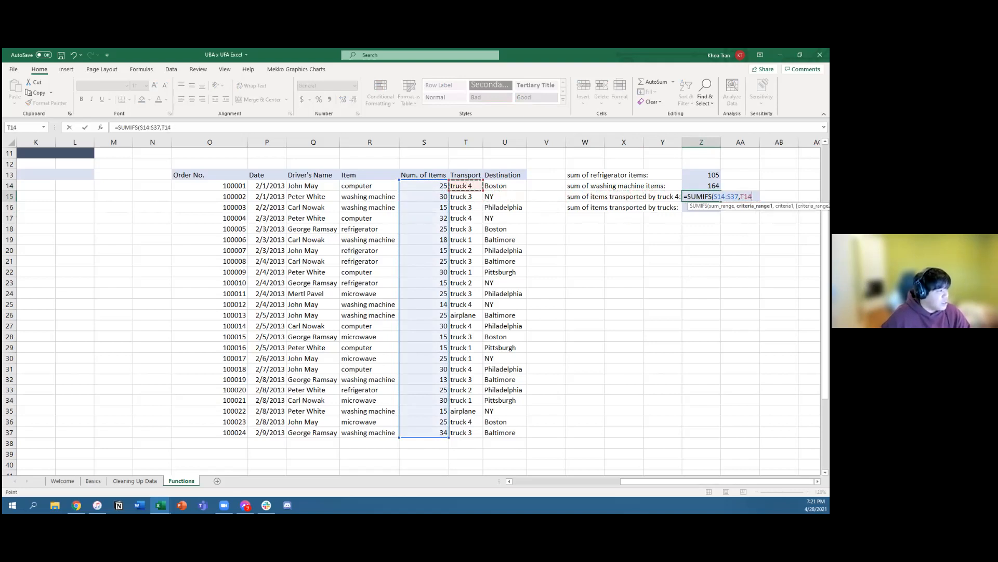
{"action": "key", "text": "ctrl+shift+Down"}
{"action": "type", "text": ",\"truck "}
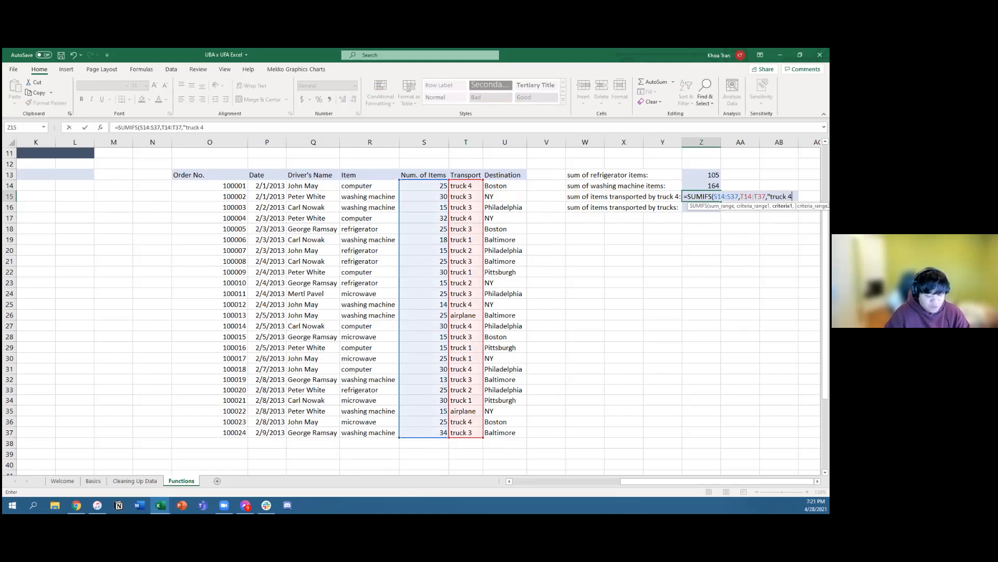
{"action": "type", "text": "4\")"}
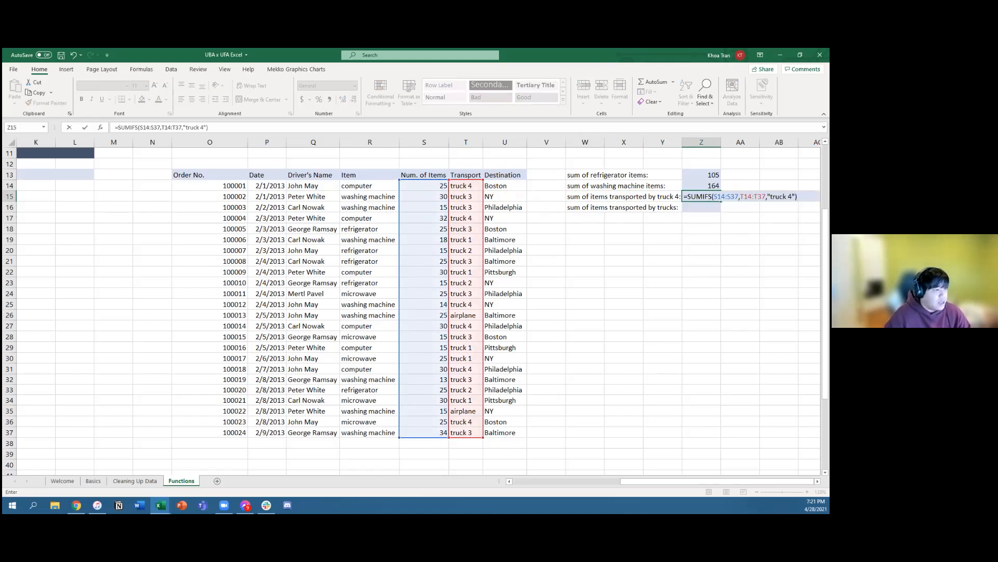
{"action": "key", "text": "Return"}
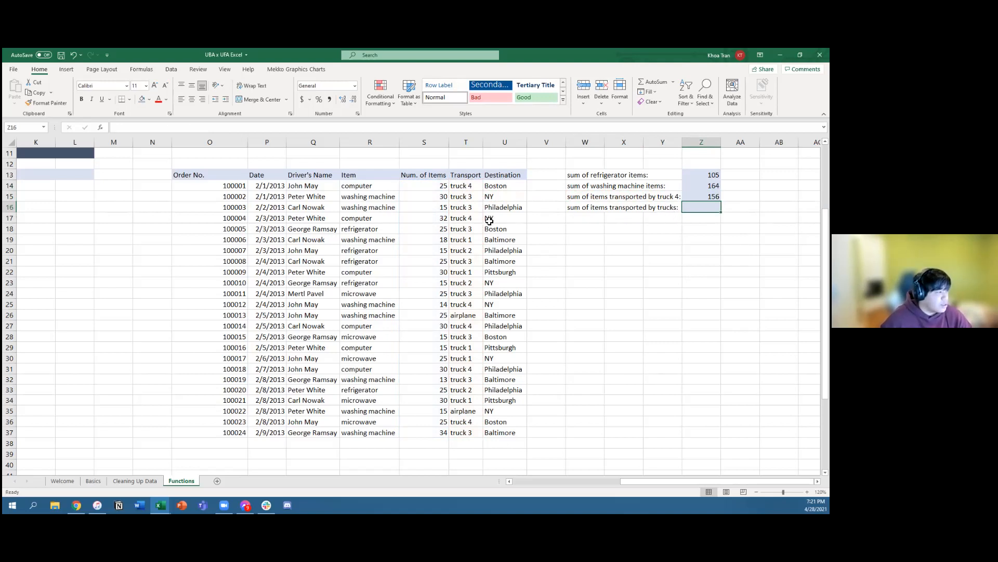
{"action": "left_click", "coordinate": [473, 315]}
{"action": "left_click", "coordinate": [467, 411]}
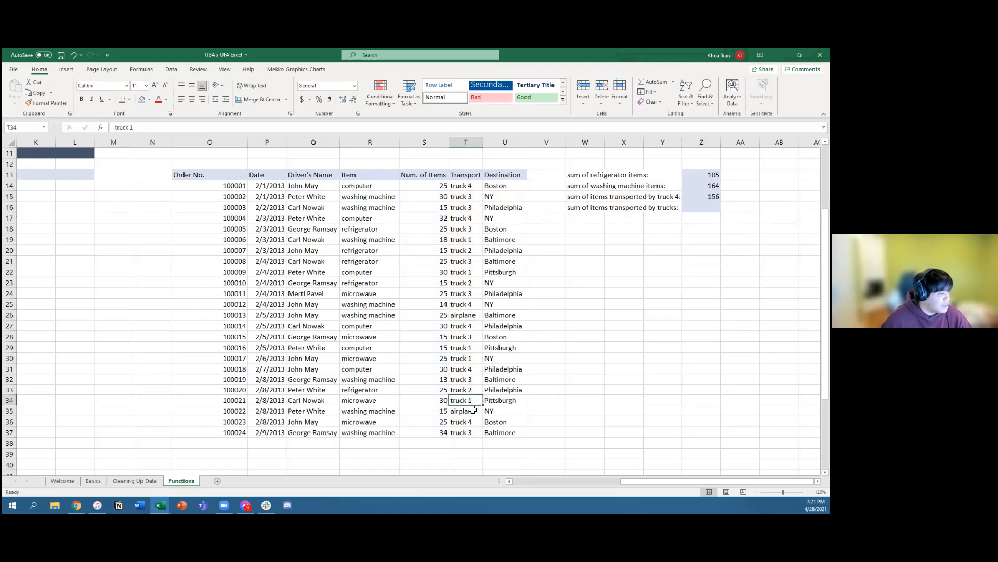
{"action": "left_click_drag", "start_coordinate": [467, 186], "coordinate": [468, 304]}
{"action": "left_click", "coordinate": [624, 282]}
Step: Start a SUMIFS formula in Z16 for items transported by trucks, using the quantities S14:S37 as the sum range
{"action": "left_click", "coordinate": [702, 207]}
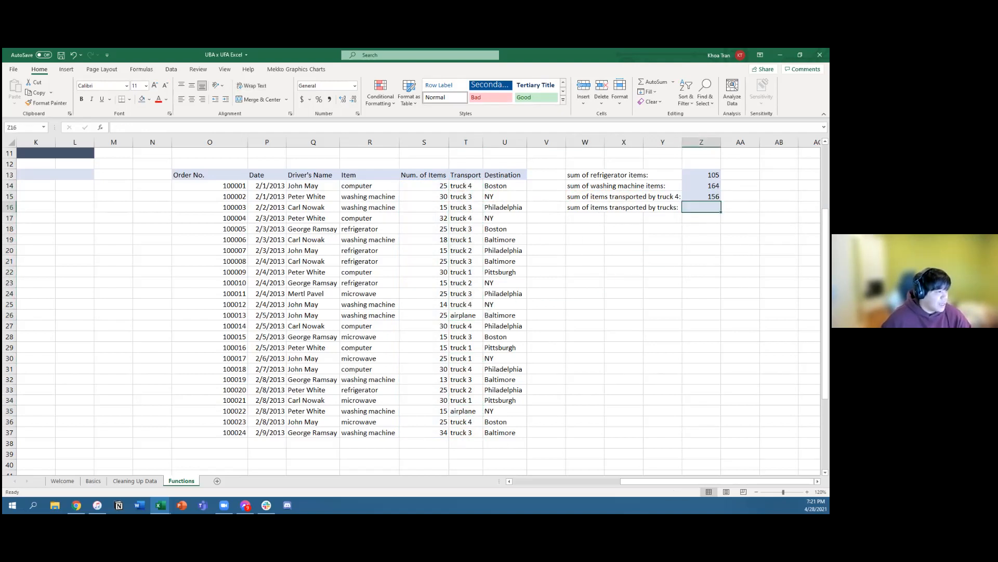
{"action": "type", "text": "=SUMIFS("}
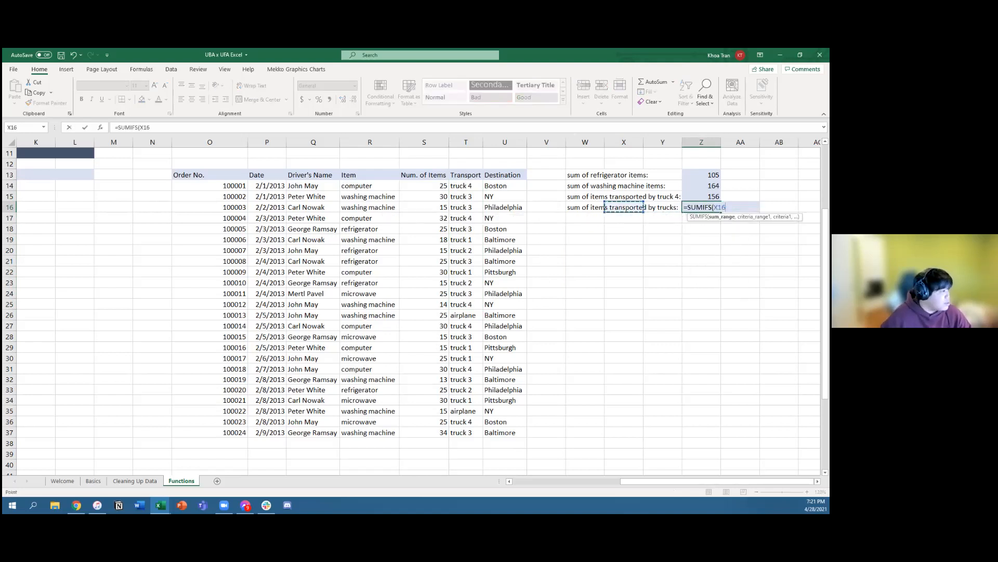
{"action": "left_click", "coordinate": [424, 186]}
{"action": "key", "text": "ctrl+shift+Down"}
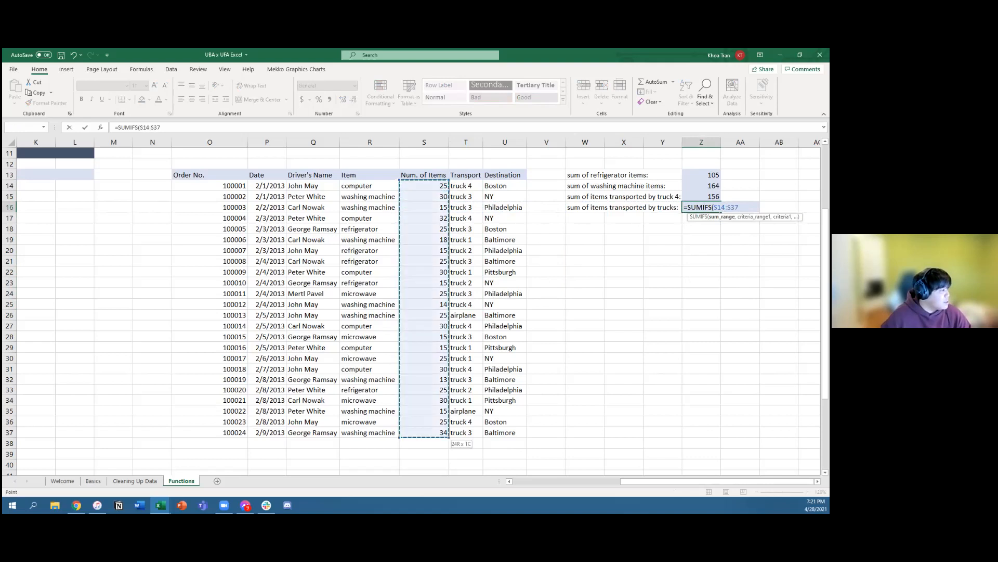
{"action": "type", "text": ","}
Step: Complete the Z16 formula with the transport entries T14:T37 as the criteria range and "truck" as the criterion
{"action": "key", "text": "Left"}
{"action": "key", "text": "Left"}
{"action": "key", "text": "Left"}
{"action": "key", "text": "Left"}
{"action": "key", "text": "Left"}
{"action": "key", "text": "Left"}
{"action": "key", "text": "Up"}
{"action": "key", "text": "Up"}
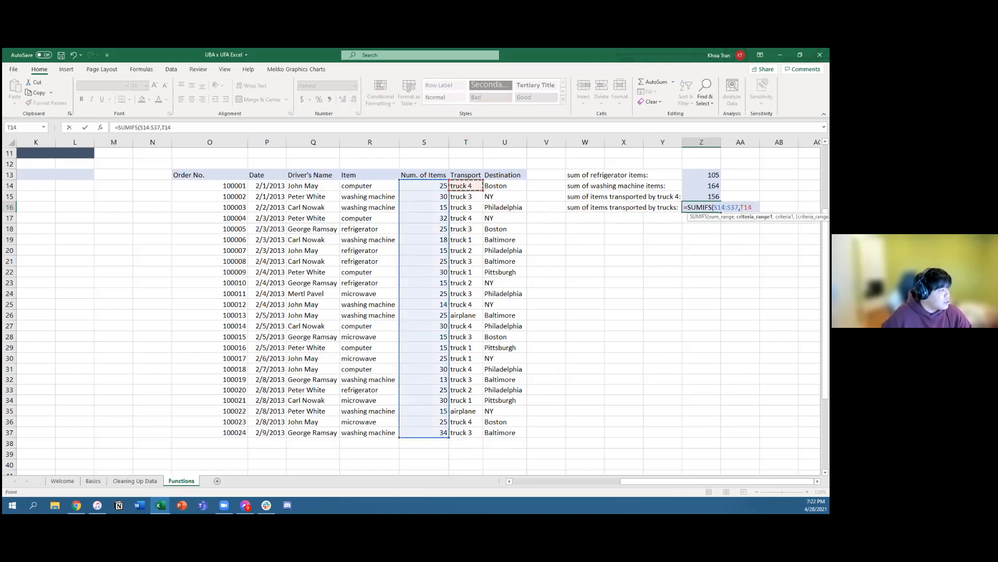
{"action": "key", "text": "ctrl+shift+Down"}
{"action": "type", "text": ",\"truck"}
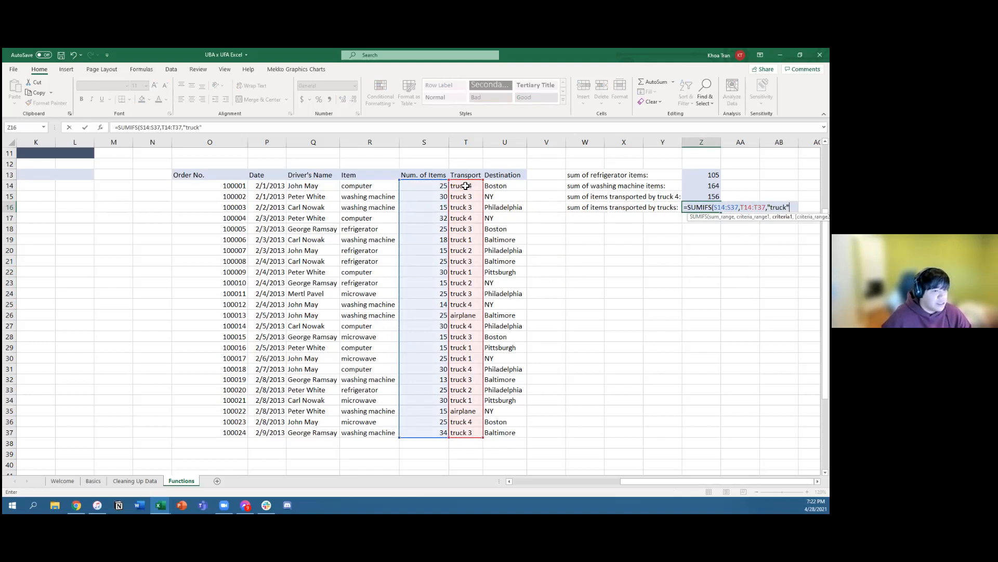
{"action": "type", "text": "\""}
{"action": "left_click", "coordinate": [645, 207]}
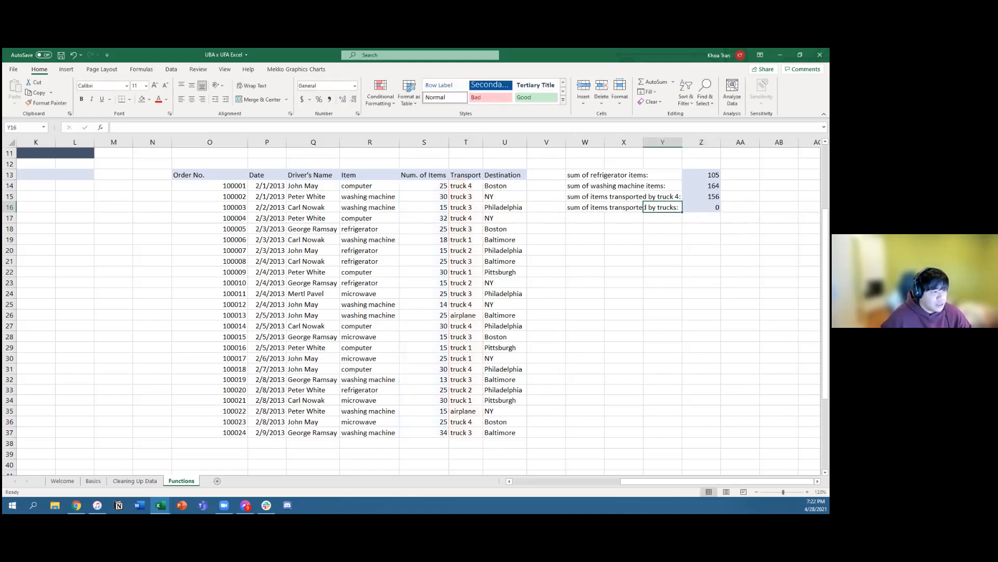
Step: Change the criterion in the Z16 formula to the wildcard "truck*" to match every truck
{"action": "key", "text": "Right"}
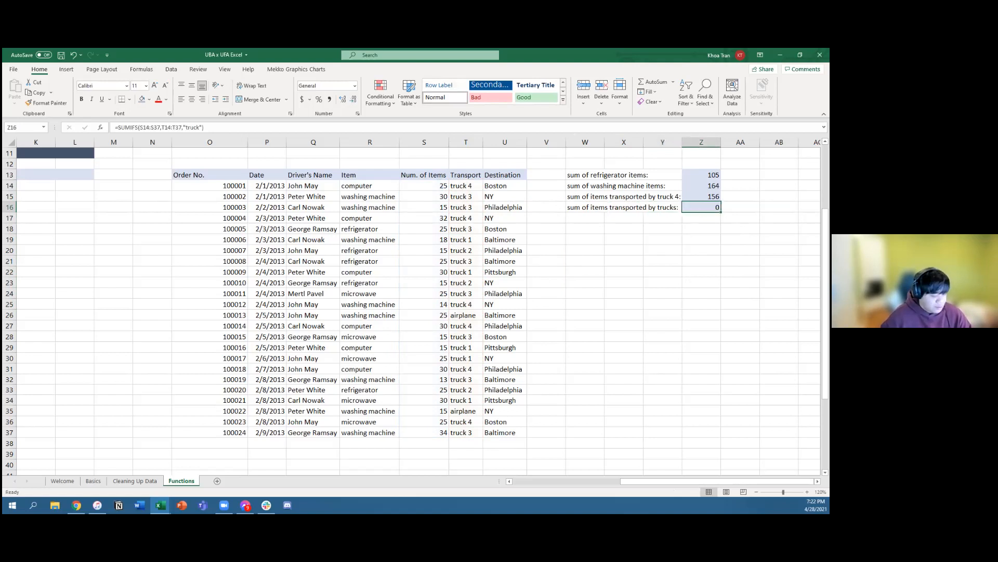
{"action": "key", "text": "F2"}
{"action": "key", "text": "Left"}
{"action": "key", "text": "Left"}
{"action": "type", "text": "*"}
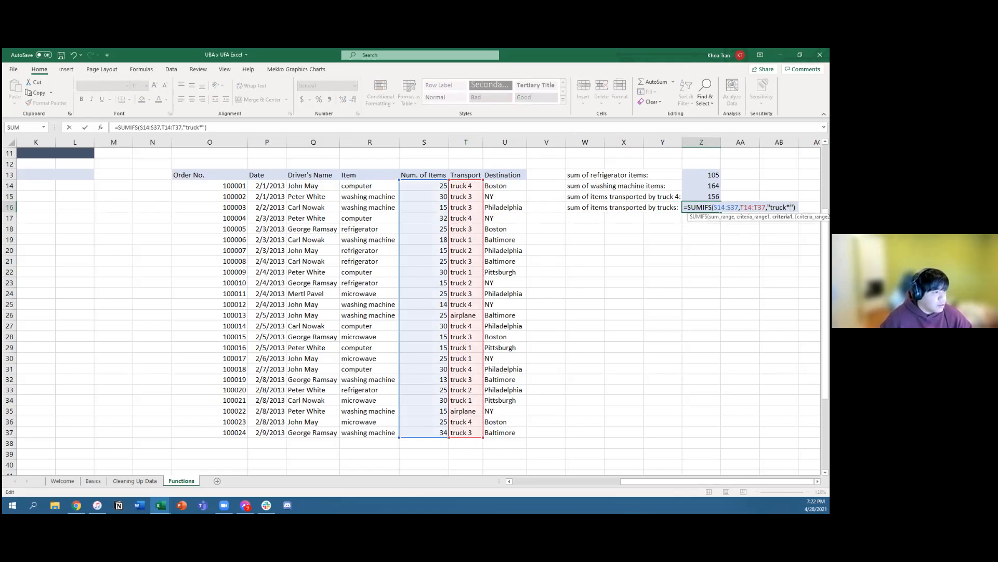
{"action": "key", "text": "Return"}
{"action": "key", "text": "Down"}
{"action": "key", "text": "Down"}
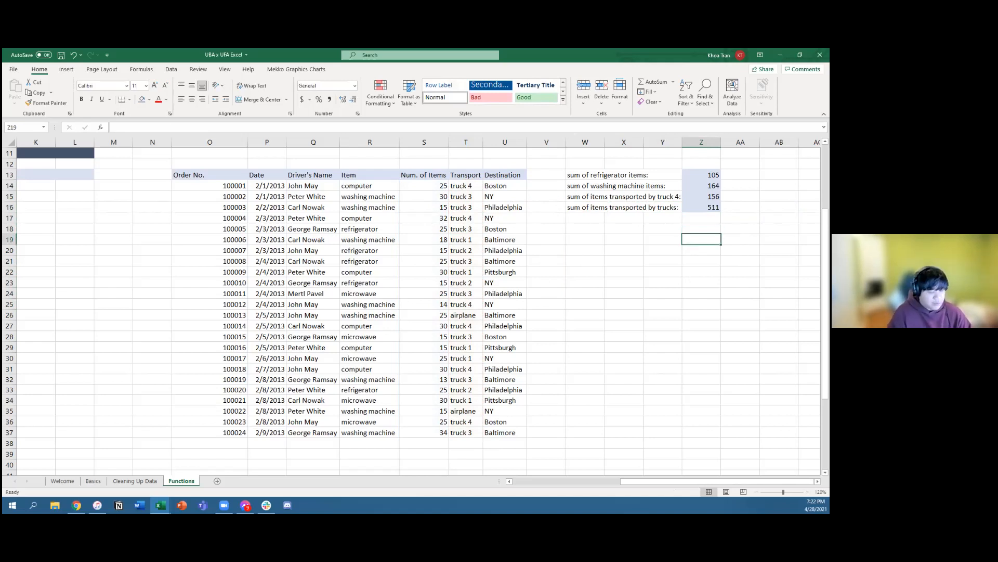
{"action": "type", "text": "find Big"}
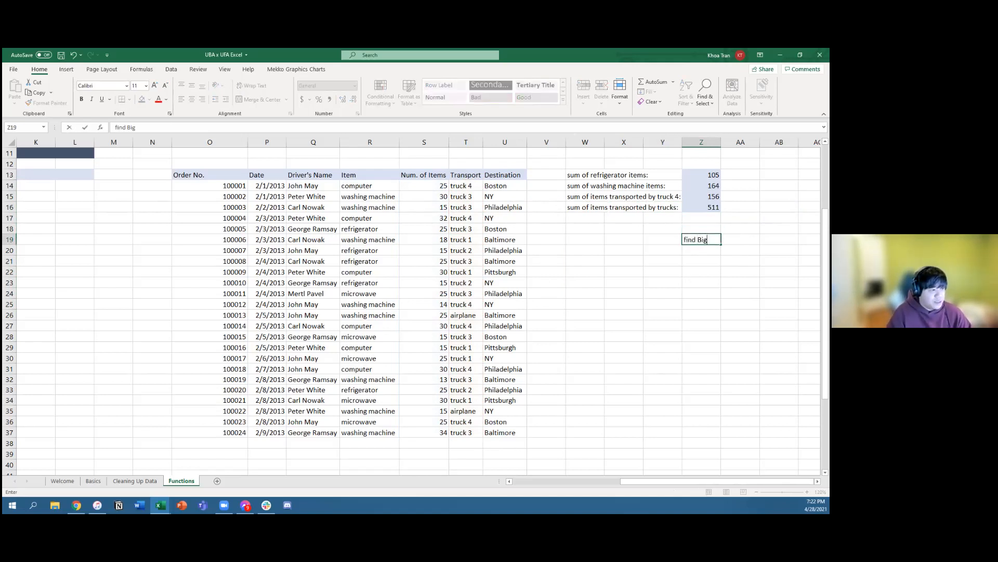
{"action": "key", "text": "BackSpace"}
{"action": "type", "text": "big B"}
{"action": "key", "text": "BackSpace"}
{"action": "key", "text": "BackSpace"}
{"action": "key", "text": "BackSpace"}
{"action": "key", "text": "BackSpace"}
{"action": "key", "text": "BackSpace"}
{"action": "key", "text": "BackSpace"}
{"action": "key", "text": "BackSpace"}
{"action": "key", "text": "BackSpace"}
{"action": "key", "text": "Return"}
{"action": "key", "text": "Up"}
{"action": "key", "text": "Up"}
{"action": "key", "text": "Up"}
{"action": "key", "text": "Up"}
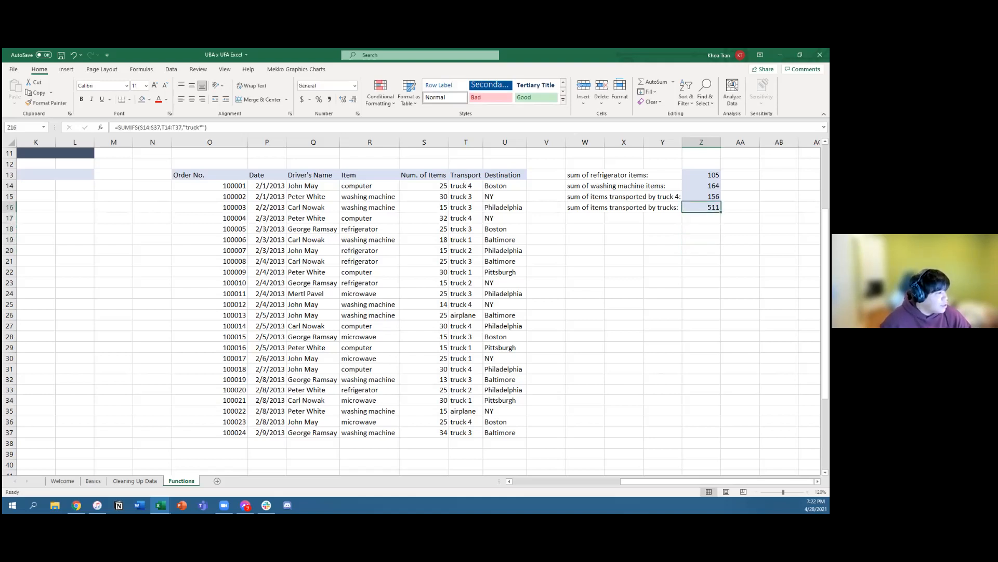
Step: Start another SUMIFS formula in Z17, below the trucks total, with the quantities S14:S37 as the sum range
{"action": "key", "text": "Down"}
{"action": "type", "text": "=SU"}
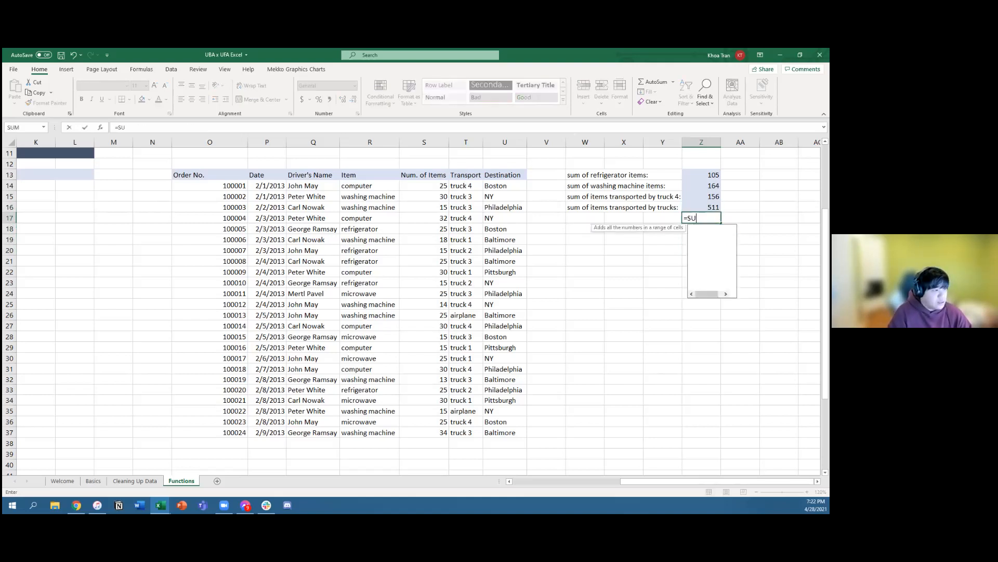
{"action": "type", "text": "MIFS("}
{"action": "key", "text": "Left"}
{"action": "key", "text": "Left"}
{"action": "key", "text": "Left"}
{"action": "key", "text": "Left"}
{"action": "key", "text": "Left"}
{"action": "key", "text": "Left"}
{"action": "key", "text": "Left"}
{"action": "key", "text": "Left"}
{"action": "key", "text": "Left"}
{"action": "key", "text": "Right"}
{"action": "key", "text": "Right"}
{"action": "key", "text": "Up"}
{"action": "key", "text": "Up"}
{"action": "key", "text": "Up"}
{"action": "key", "text": "ctrl+shift+Down"}
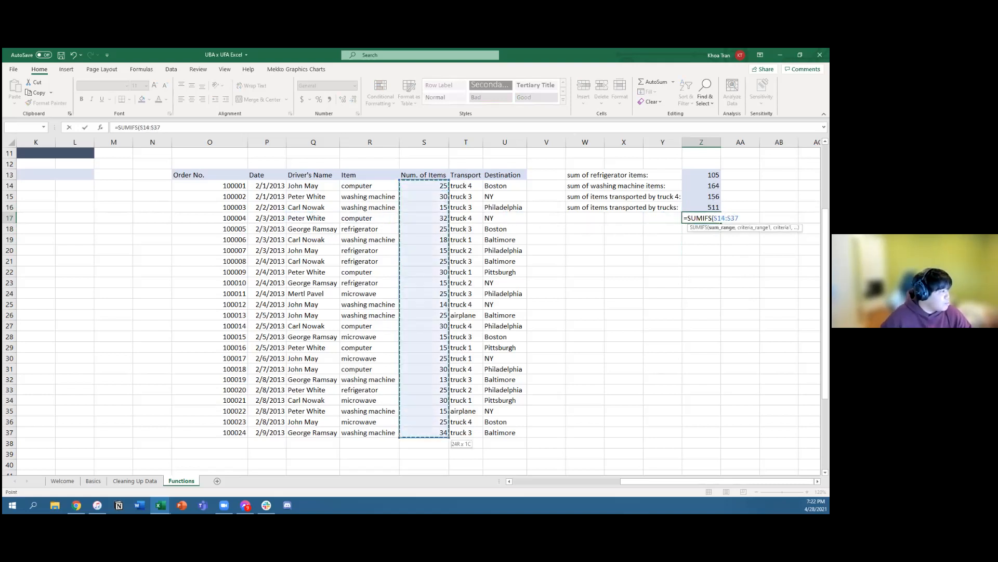
{"action": "type", "text": ","}
Step: Set the transport entries T14:T37 as the first criteria range of the Z17 formula and enter the criterion "truck*"
{"action": "key", "text": "Left"}
{"action": "key", "text": "Left"}
{"action": "key", "text": "Left"}
{"action": "key", "text": "Left"}
{"action": "key", "text": "Left"}
{"action": "key", "text": "Left"}
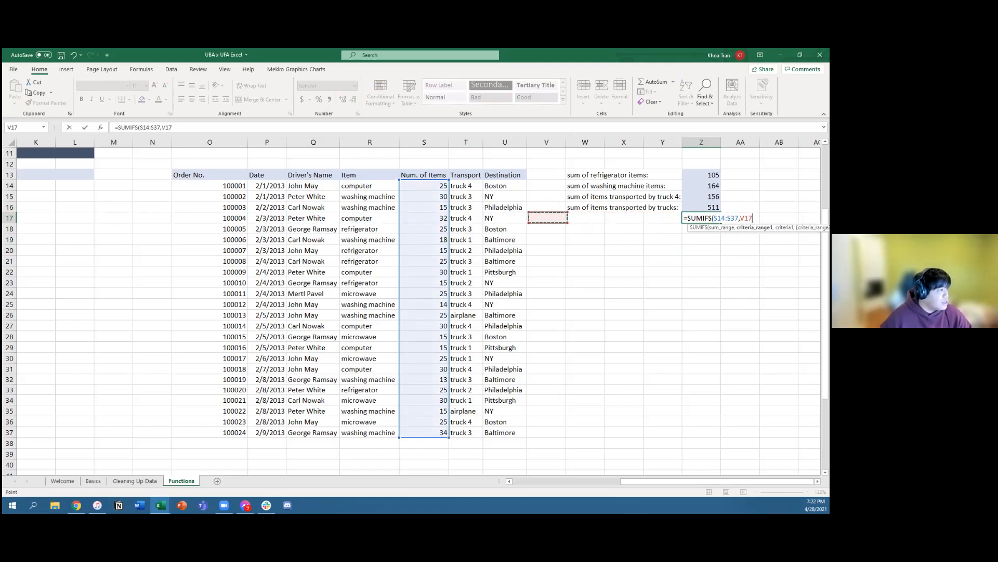
{"action": "key", "text": "Up"}
{"action": "key", "text": "Up"}
{"action": "key", "text": "Up"}
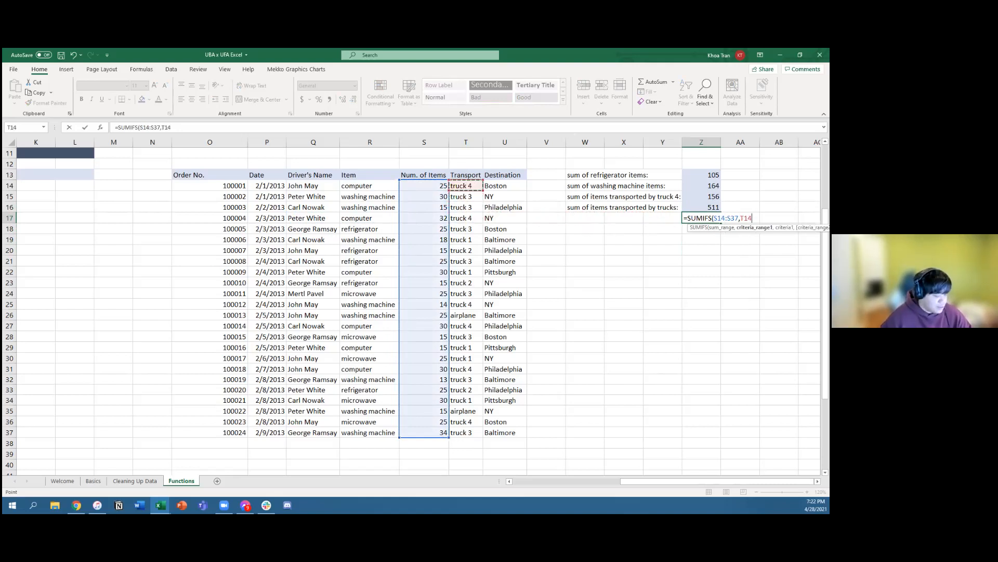
{"action": "key", "text": "ctrl+shift+Down"}
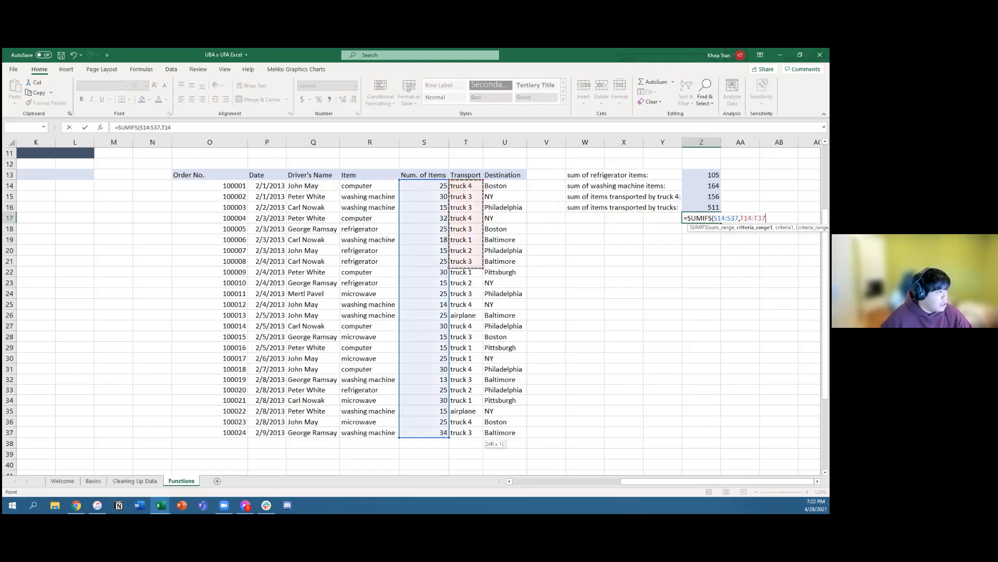
{"action": "type", "text": ",\"truck"}
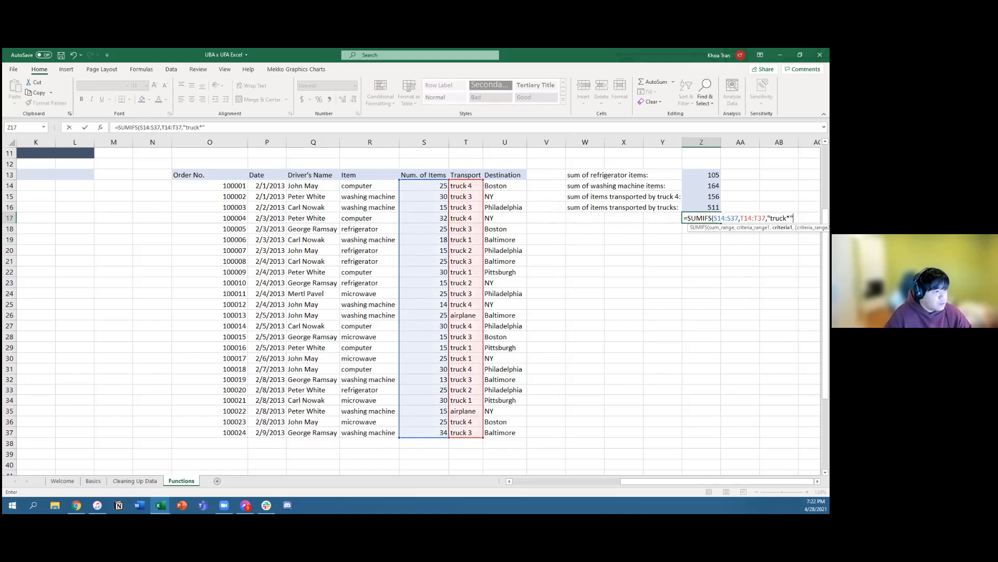
{"action": "type", "text": "*\")"}
Step: Finish and enter the Z17 SUMIFS formula with the transport criterion "truck*"
{"action": "key", "text": "Return"}
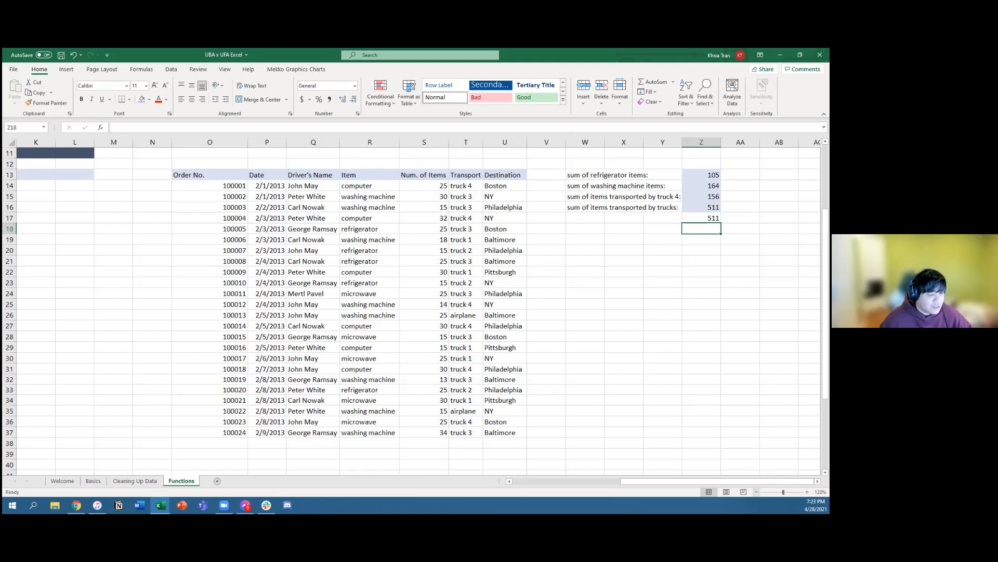
{"action": "left_click", "coordinate": [757, 491]}
{"action": "left_click", "coordinate": [757, 491]}
{"action": "left_click", "coordinate": [757, 491]}
{"action": "left_click", "coordinate": [756, 492]}
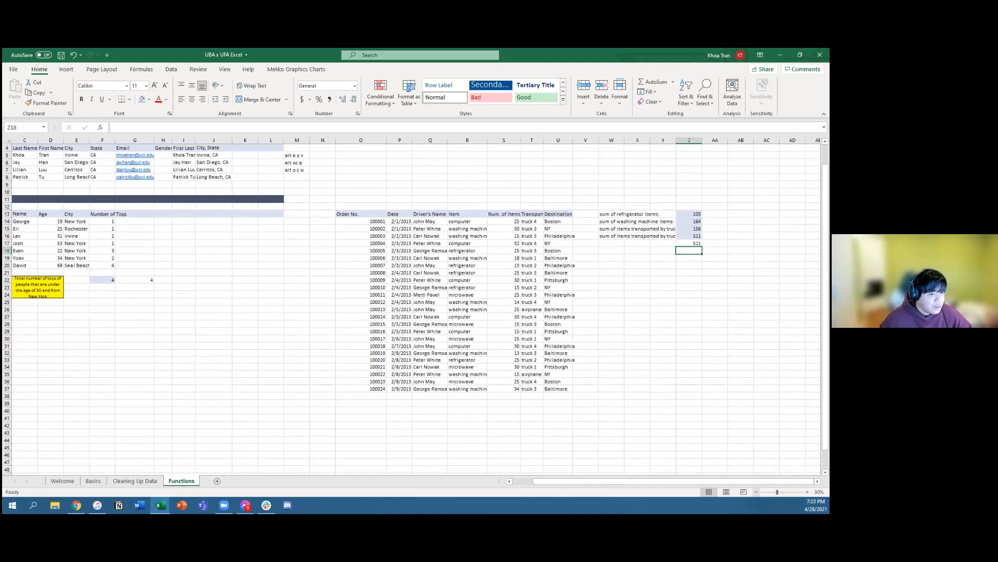
{"action": "left_click", "coordinate": [757, 491]}
{"action": "scroll", "coordinate": [447, 349], "scroll_direction": "up", "scroll_amount": 1}
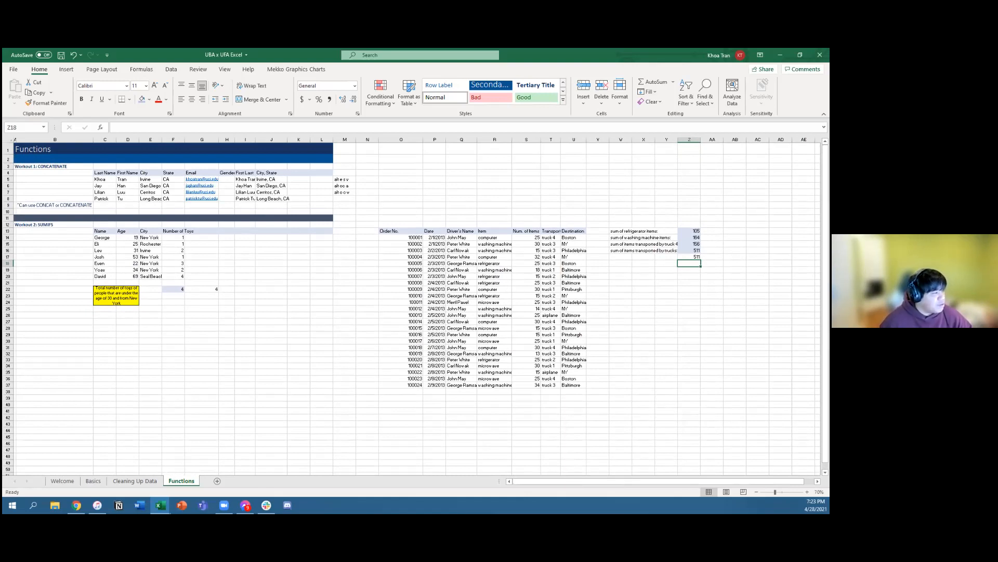
Step: Switch to the Basics sheet and examine the Graham Ltd Year 2 figures in the Formula movements workout
{"action": "left_click", "coordinate": [61, 480]}
{"action": "left_click", "coordinate": [93, 480]}
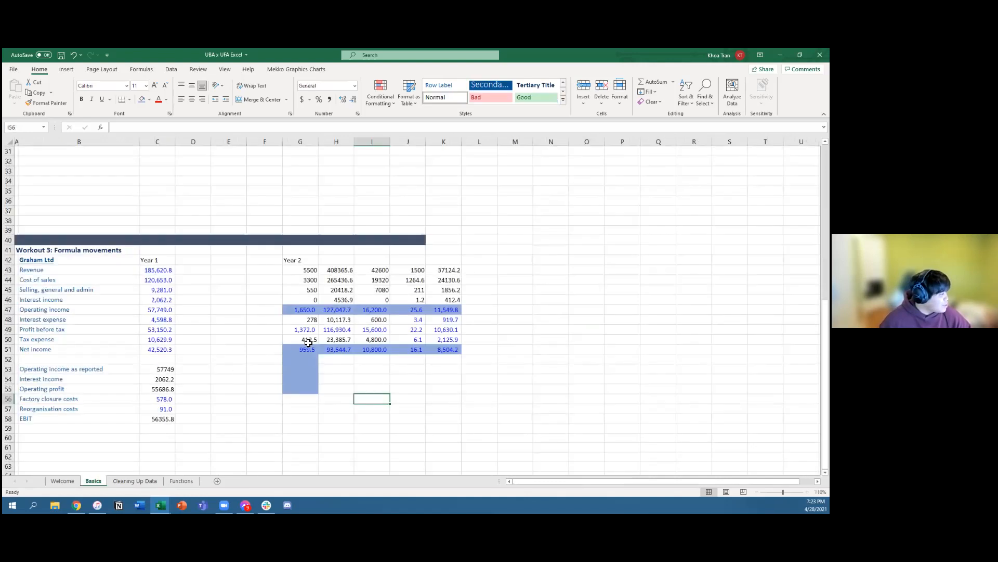
{"action": "left_click", "coordinate": [315, 358]}
{"action": "left_click", "coordinate": [349, 351]}
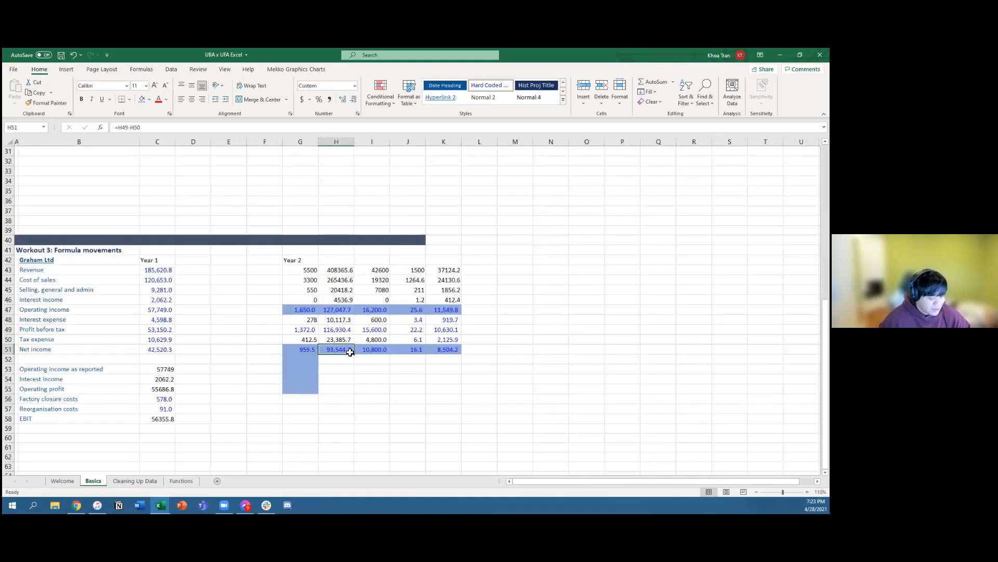
{"action": "key", "text": "ctrl+Down"}
{"action": "key", "text": "Left"}
{"action": "key", "text": "Left"}
{"action": "scroll", "coordinate": [319, 345], "scroll_direction": "up", "scroll_amount": 20}
{"action": "scroll", "coordinate": [318, 344], "scroll_direction": "up", "scroll_amount": 10}
{"action": "key", "text": "ctrl+Up"}
{"action": "key", "text": "ctrl+Left"}
{"action": "key", "text": "Down"}
{"action": "key", "text": "Down"}
Step: Copy the Year 2 net income formula in H51 down through H54
{"action": "left_click", "coordinate": [326, 429]}
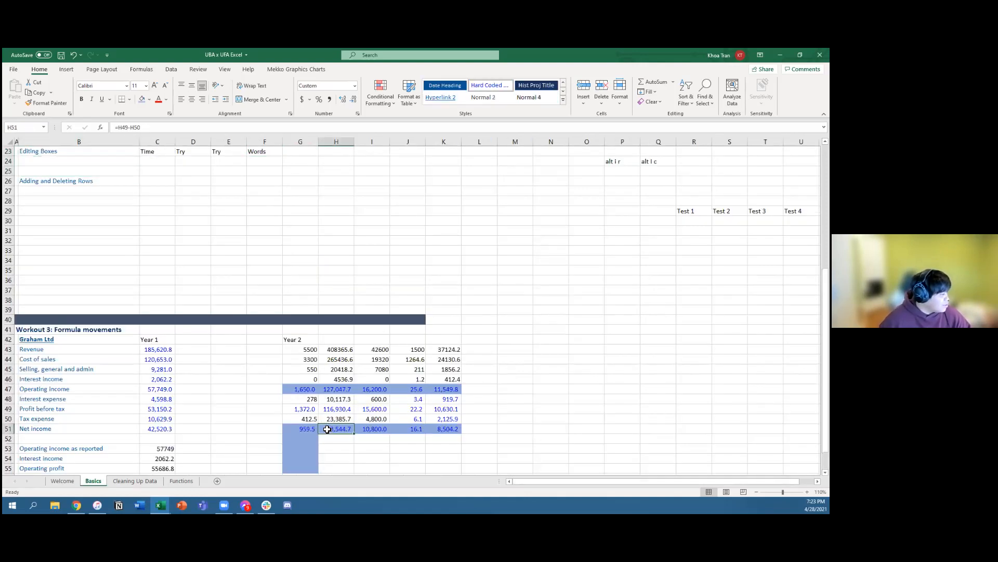
{"action": "key", "text": "ctrl+c"}
{"action": "key", "text": "shift+Down"}
{"action": "key", "text": "shift+Down"}
{"action": "key", "text": "shift+Down"}
{"action": "key", "text": "ctrl+v"}
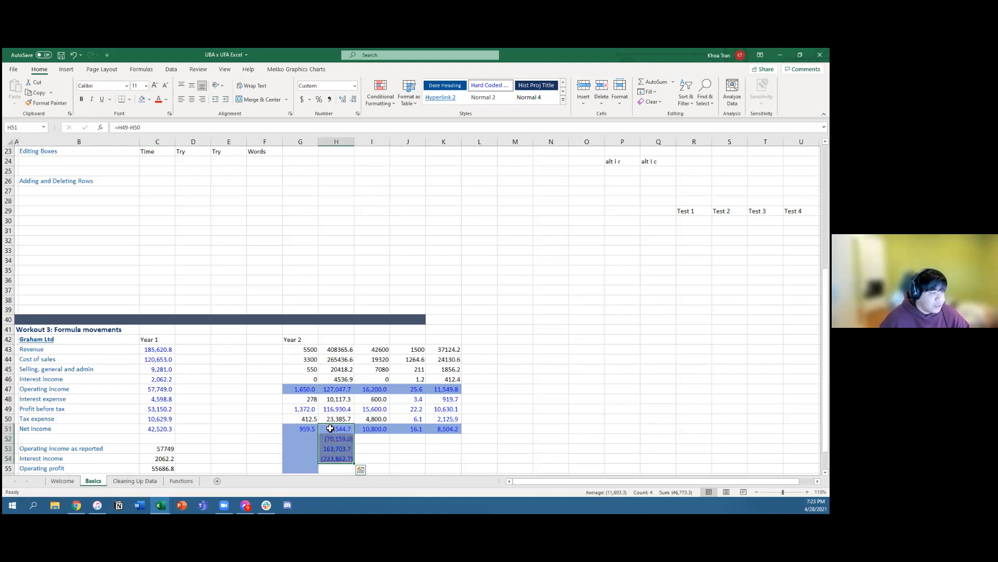
Step: Switch to the Cleaning Up Data sheet, select city cell G14, and display the shortcut hints for the Home commands
{"action": "left_click", "coordinate": [756, 491]}
{"action": "scroll", "coordinate": [320, 369], "scroll_direction": "down", "scroll_amount": 3}
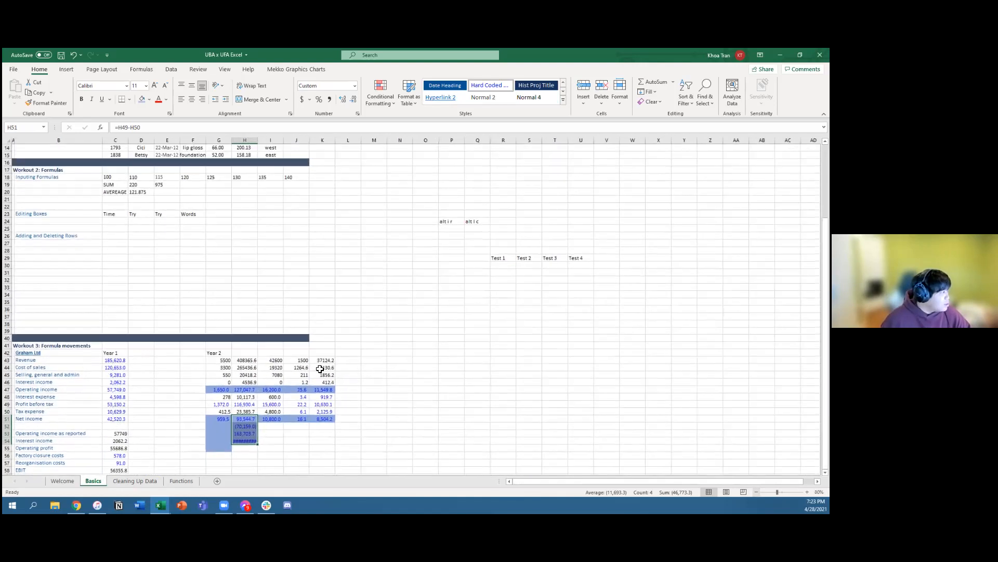
{"action": "scroll", "coordinate": [320, 369], "scroll_direction": "up", "scroll_amount": 3}
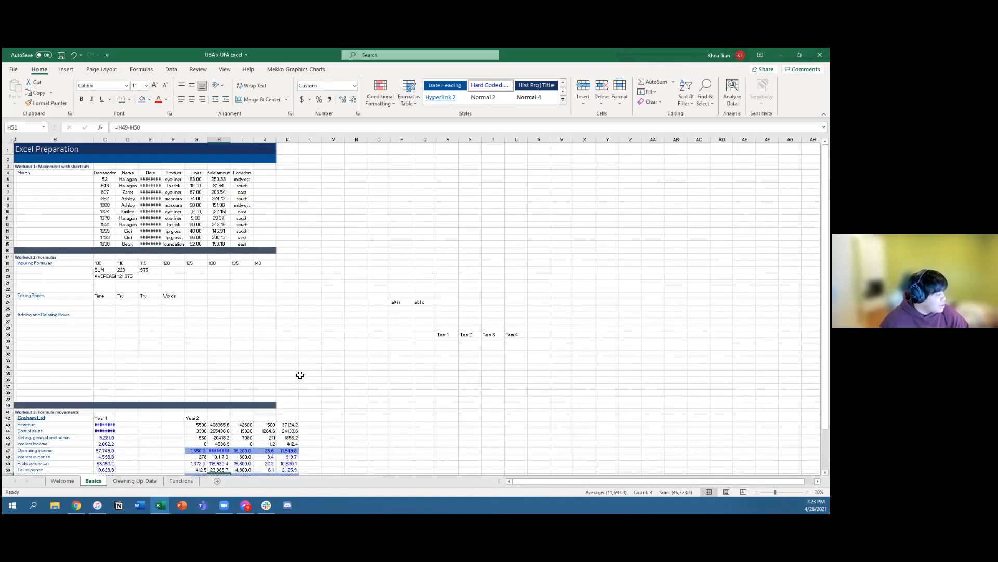
{"action": "left_click", "coordinate": [143, 483]}
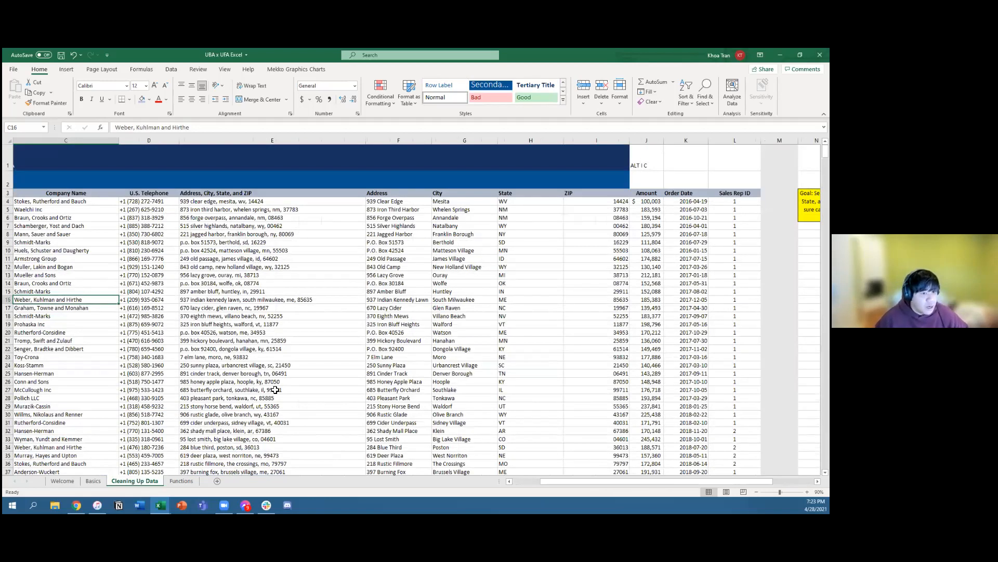
{"action": "left_click", "coordinate": [454, 282]}
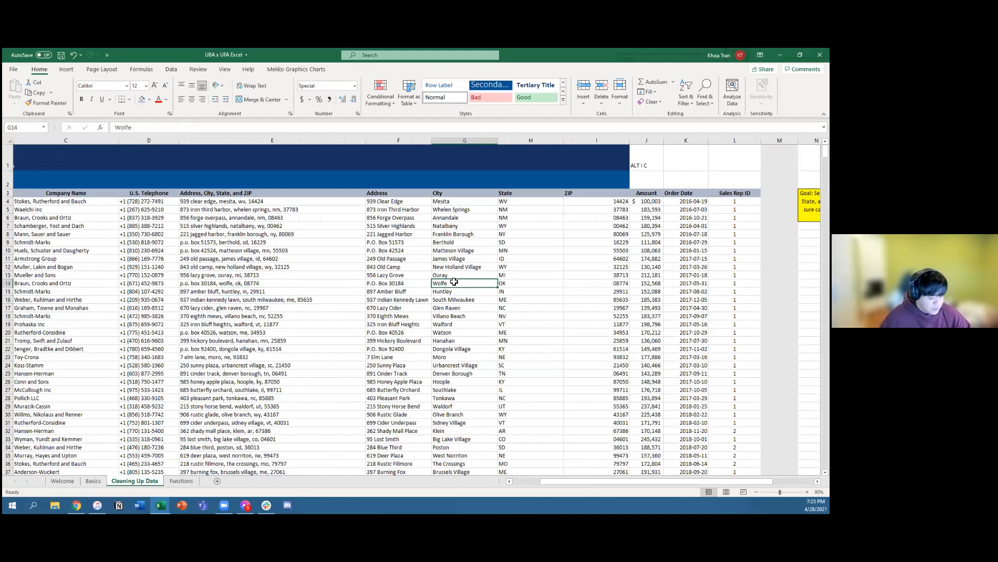
{"action": "key", "text": "alt"}
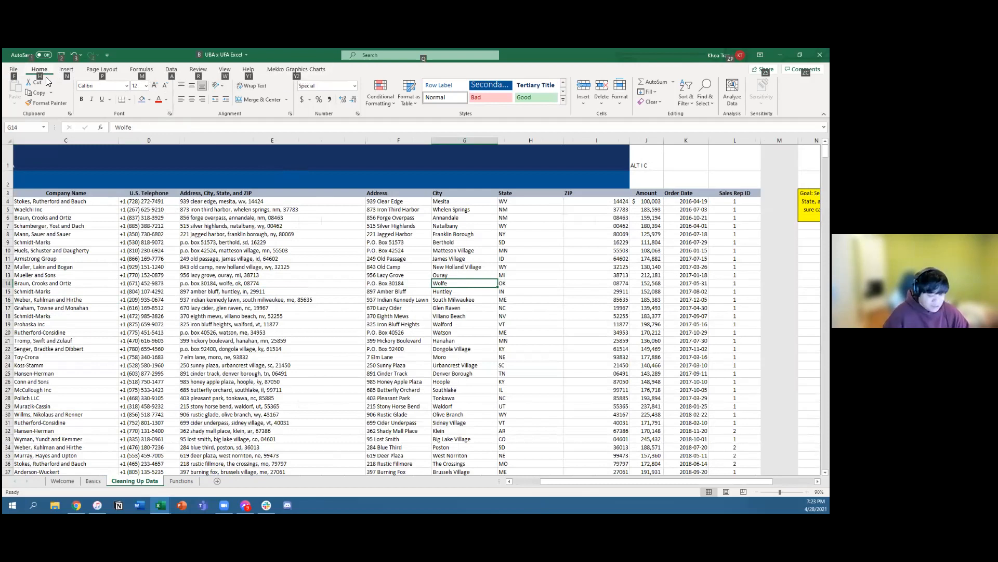
{"action": "key", "text": "h"}
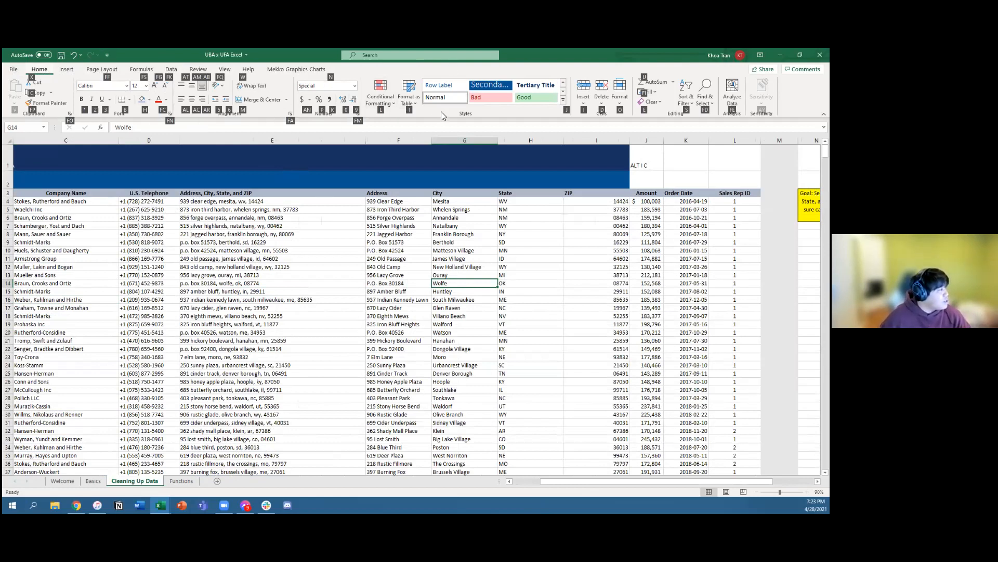
{"action": "key", "text": "Escape"}
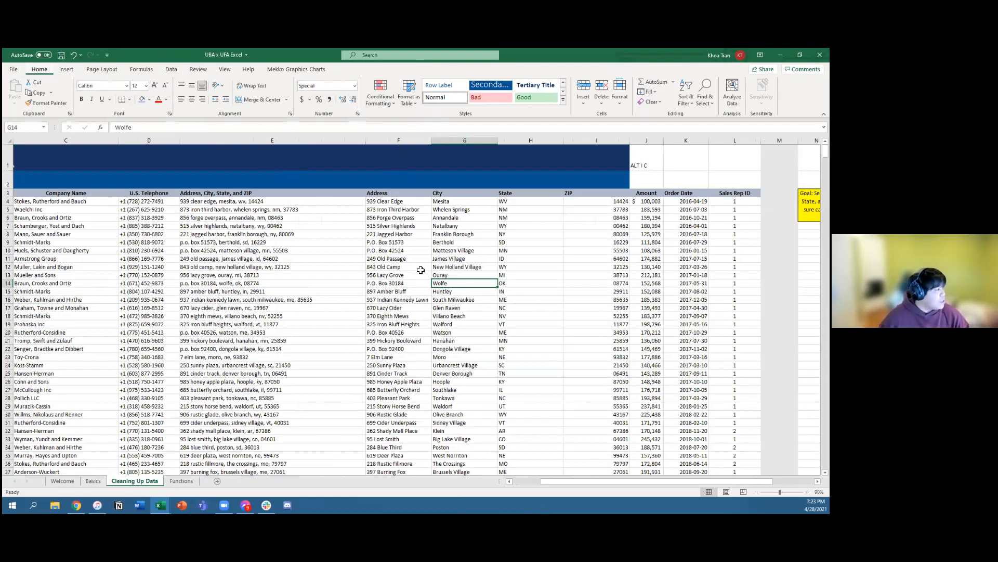
Step: Fill the city cell G11 with a light gold theme color using the ribbon shortcut sequence
{"action": "left_click", "coordinate": [462, 241]}
{"action": "left_click", "coordinate": [445, 258]}
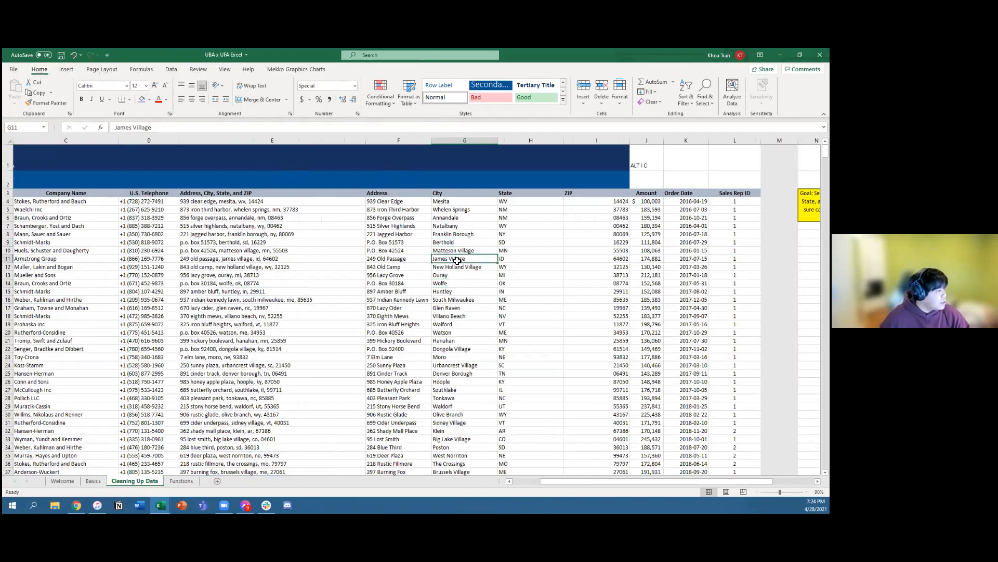
{"action": "key", "text": "alt"}
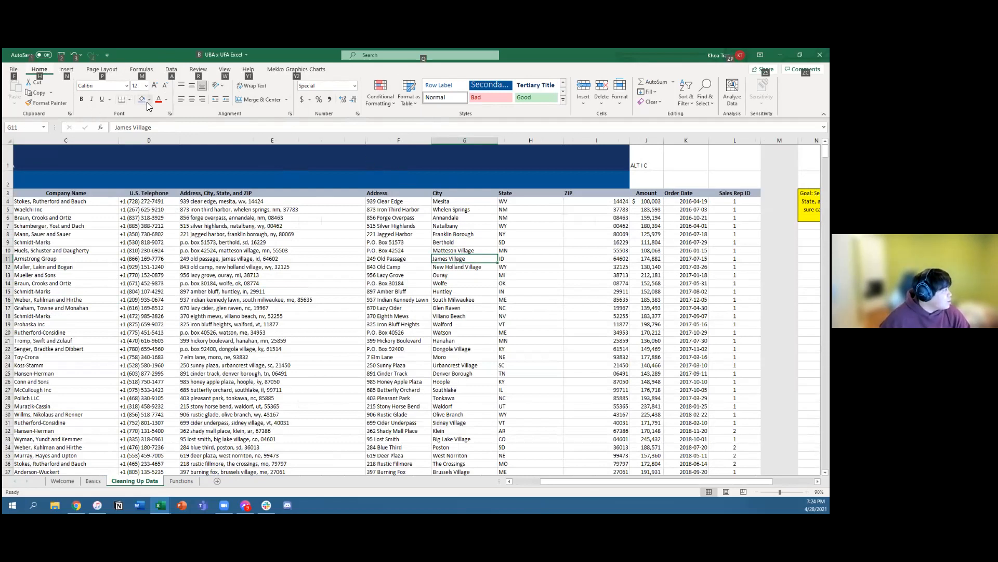
{"action": "key", "text": "h"}
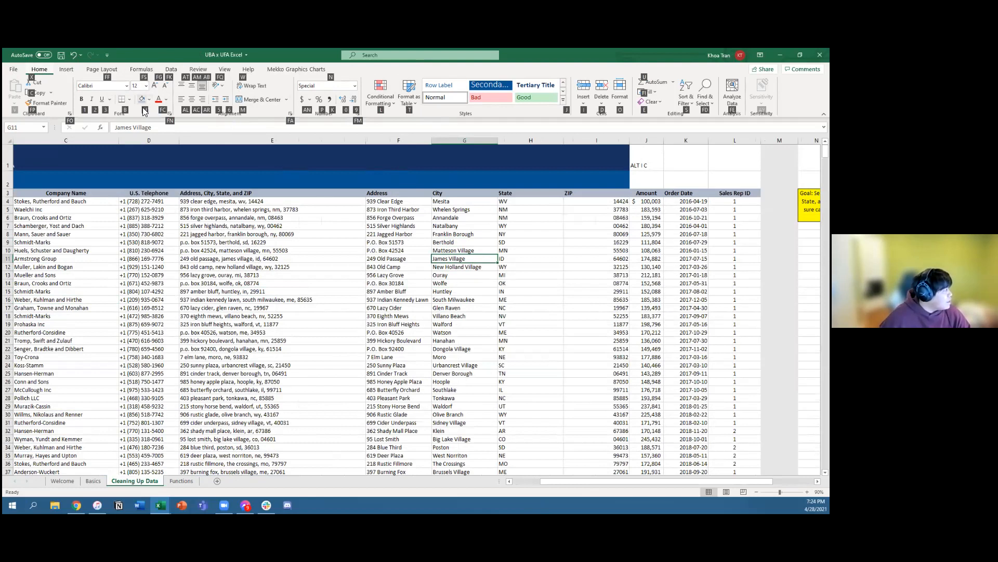
{"action": "key", "text": "h"}
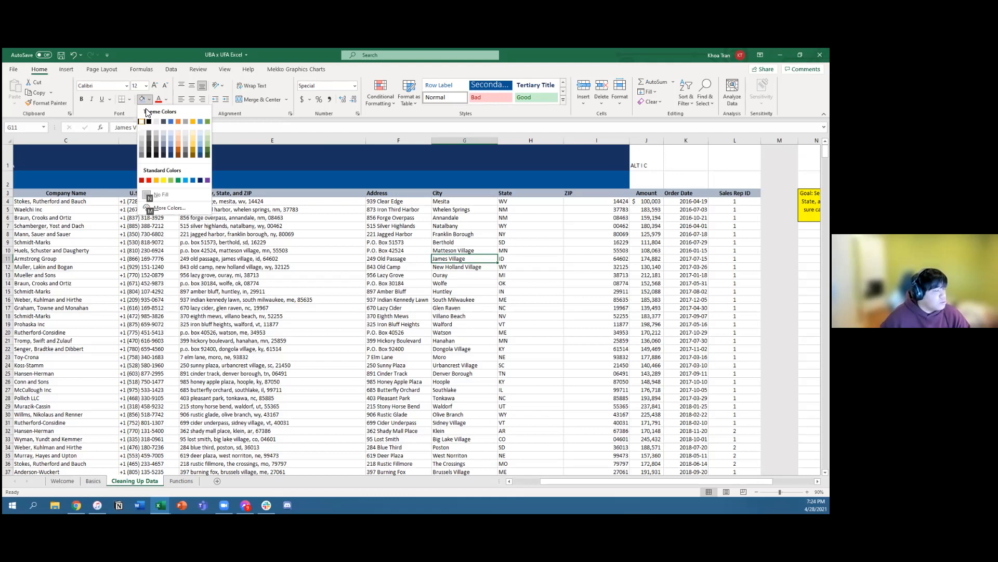
{"action": "key", "text": "Down"}
{"action": "key", "text": "Down"}
{"action": "key", "text": "Down"}
{"action": "key", "text": "Right"}
{"action": "key", "text": "Right"}
{"action": "key", "text": "Right"}
{"action": "key", "text": "Right"}
{"action": "key", "text": "Right"}
{"action": "key", "text": "Right"}
{"action": "key", "text": "Right"}
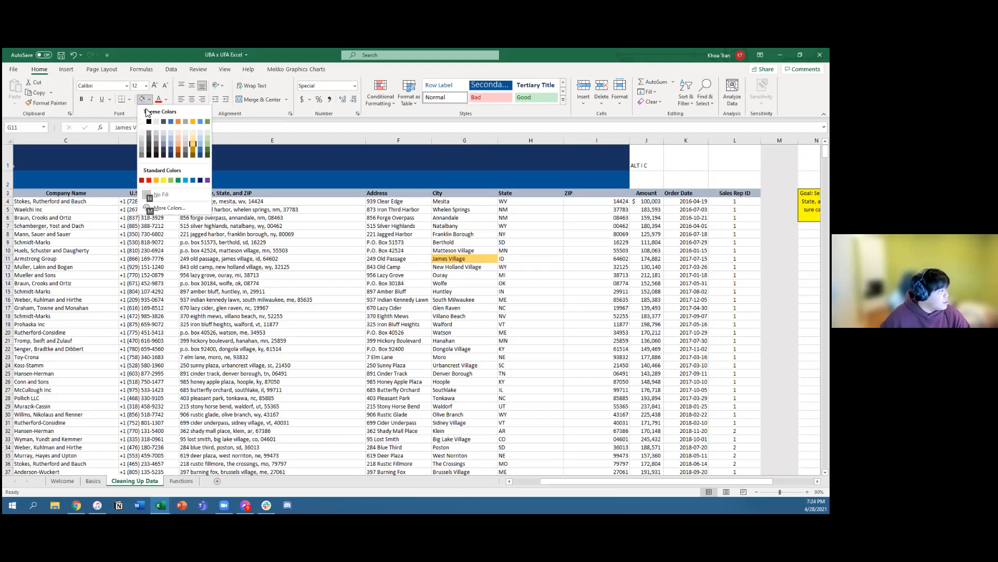
{"action": "key", "text": "Return"}
{"action": "key", "text": "Down"}
{"action": "key", "text": "Up"}
{"action": "key", "text": "Up"}
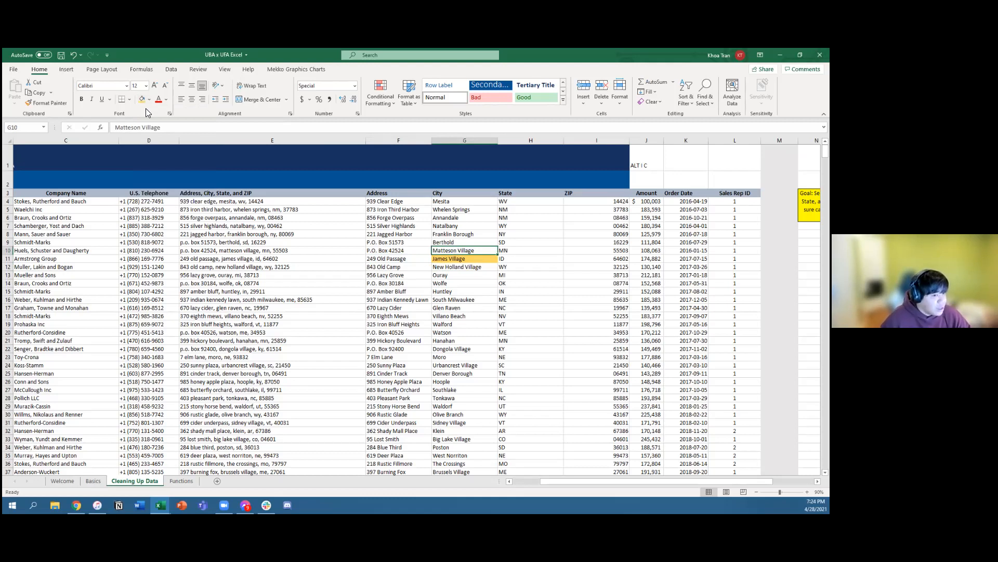
{"action": "key", "text": "Down"}
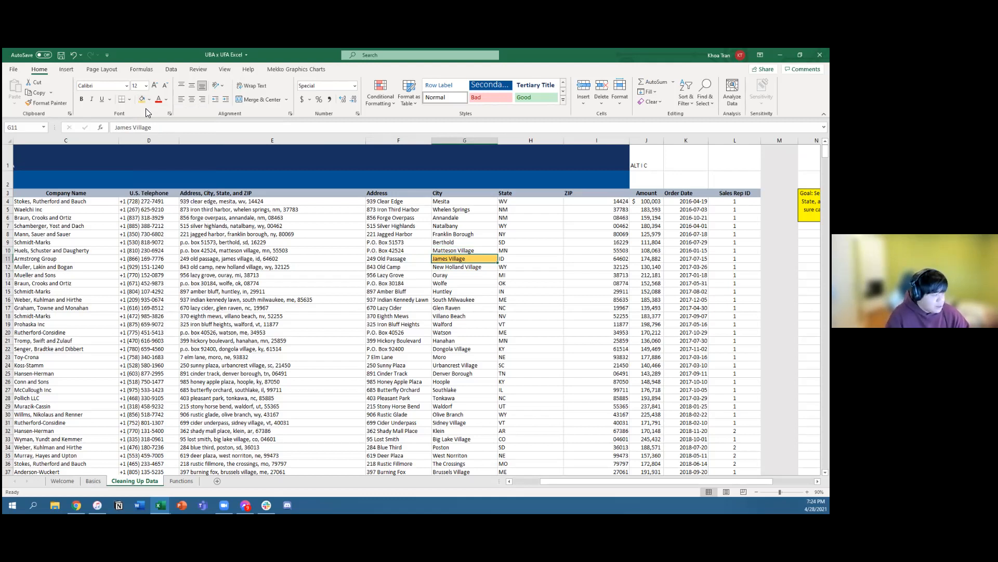
Step: Clear the fill from city cell G11, undo the removal, and set the cell to No Fill again
{"action": "key", "text": "alt+h"}
{"action": "key", "text": "h"}
{"action": "key", "text": "n"}
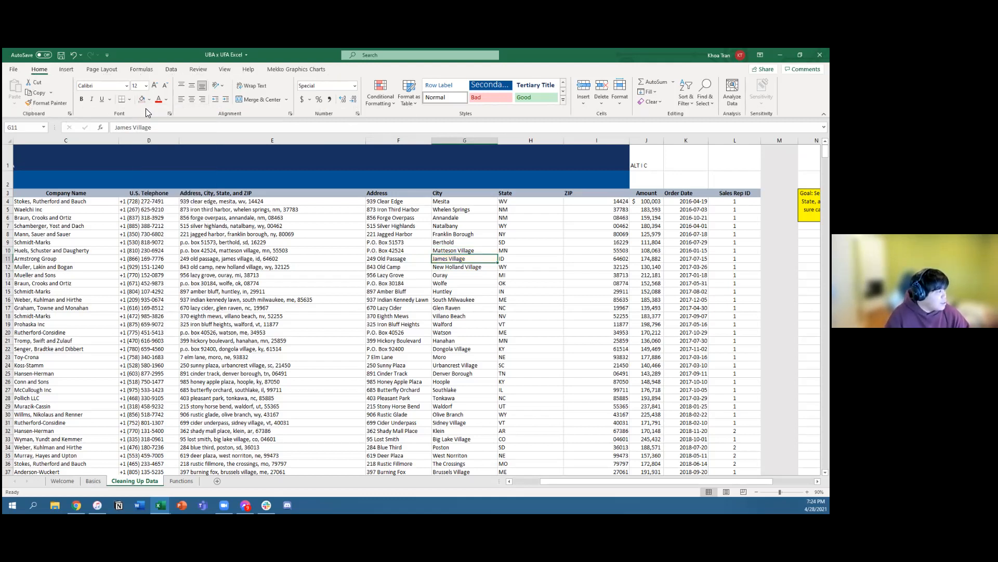
{"action": "key", "text": "ctrl+z"}
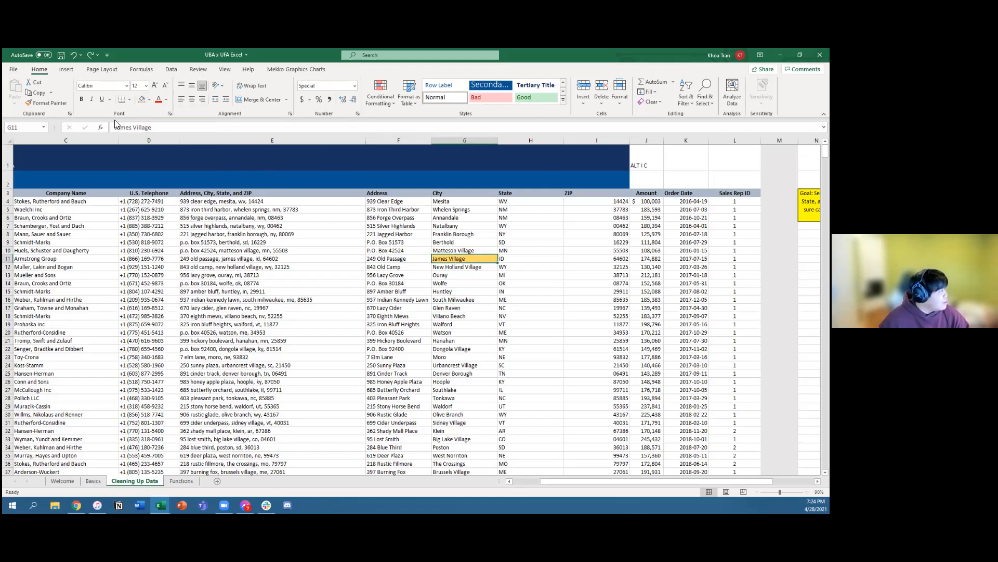
{"action": "left_click", "coordinate": [149, 99]}
{"action": "left_click", "coordinate": [162, 194]}
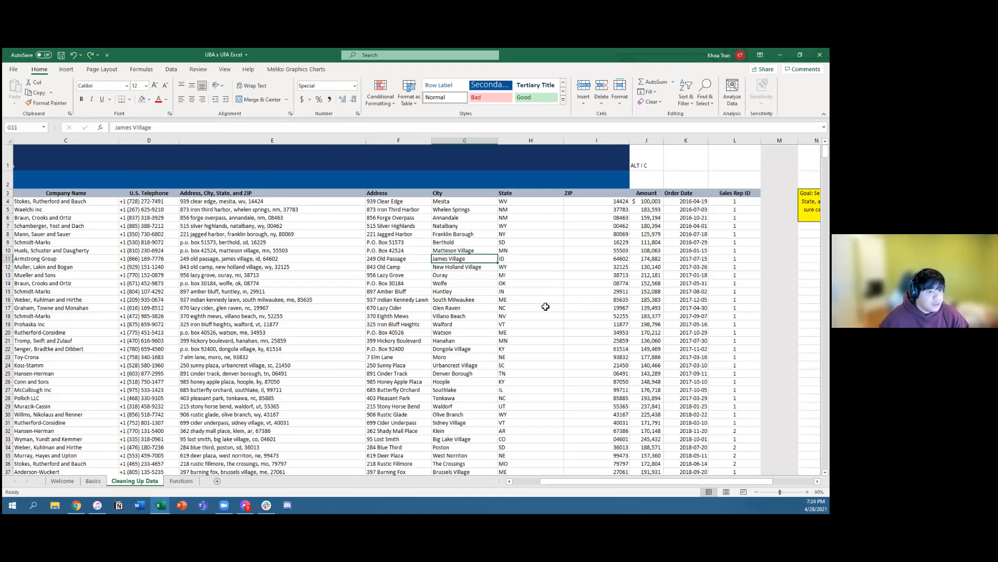
Step: Return to the Functions sheet and reopen the Z17 SUMIFS formula to examine its ranges and "truck*" wildcard criterion
{"action": "left_click", "coordinate": [475, 301]}
{"action": "left_click", "coordinate": [468, 340]}
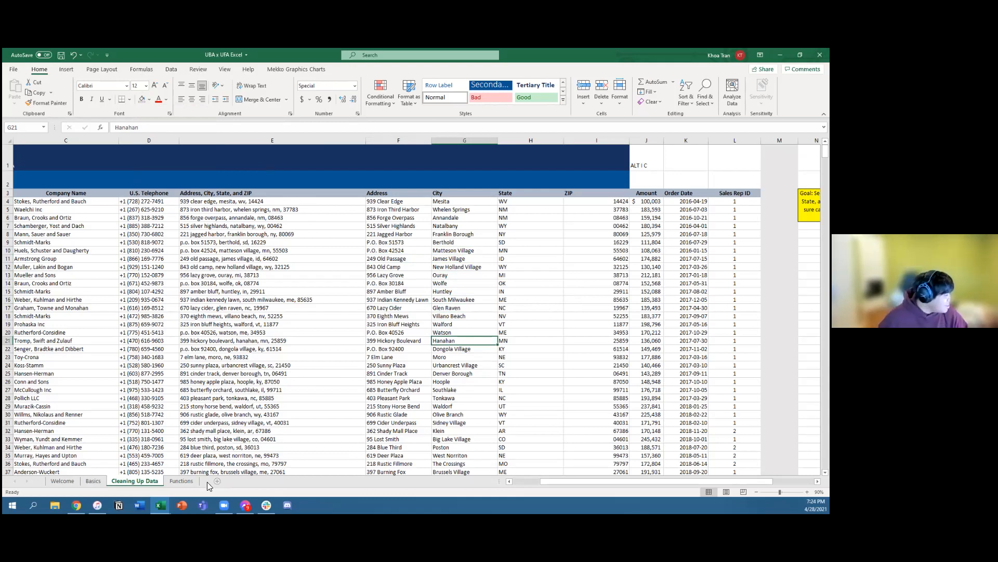
{"action": "left_click", "coordinate": [175, 485]}
{"action": "key", "text": "Up"}
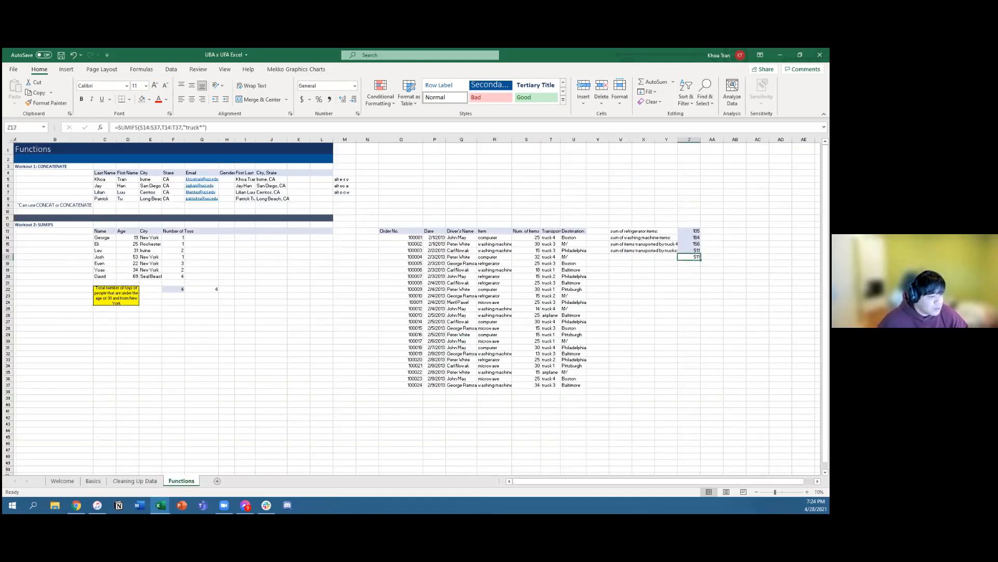
{"action": "scroll", "coordinate": [559, 296], "scroll_direction": "up", "scroll_amount": 5}
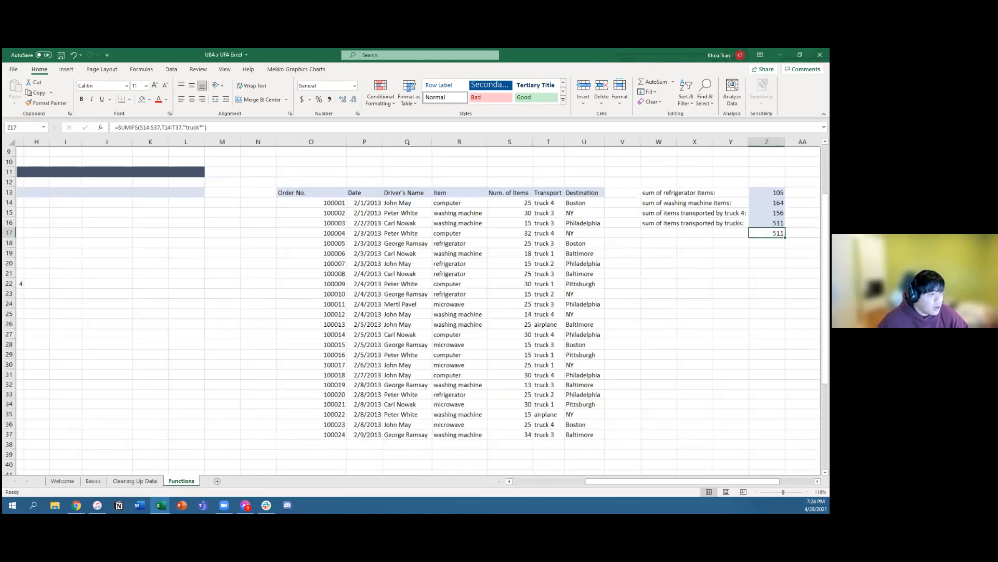
{"action": "left_click_drag", "start_coordinate": [710, 481], "coordinate": [733, 481]}
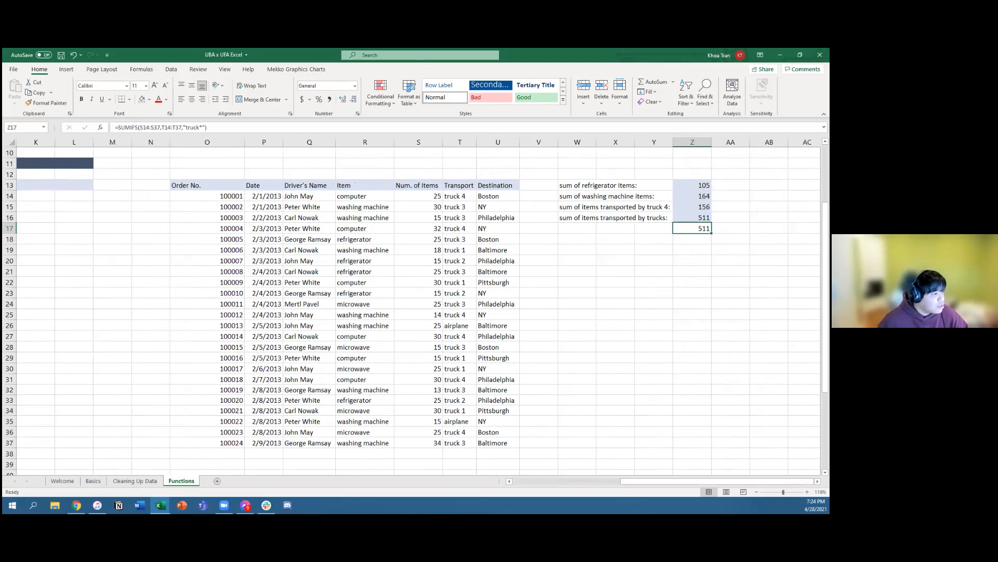
{"action": "key", "text": "F2"}
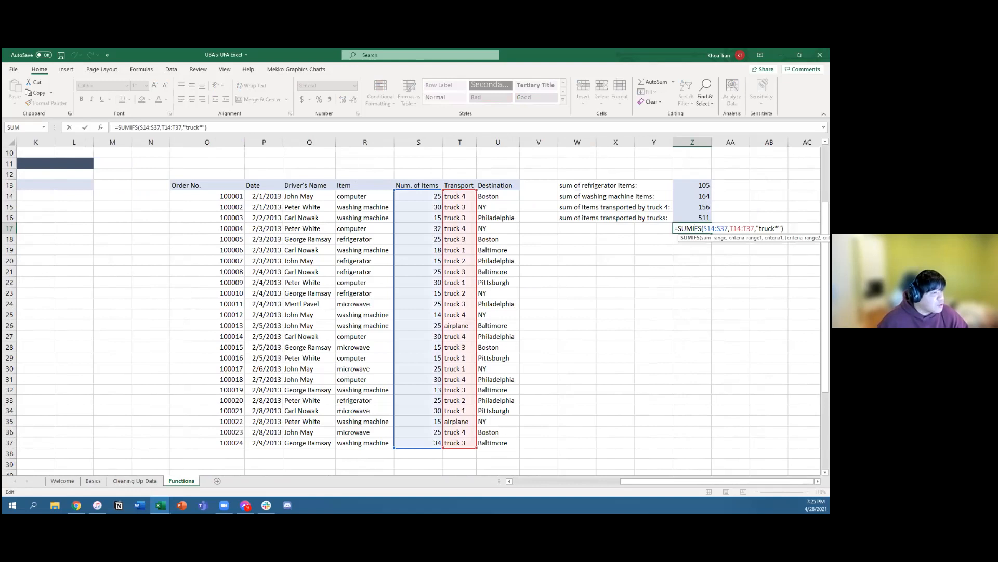
{"action": "left_click", "coordinate": [776, 228]}
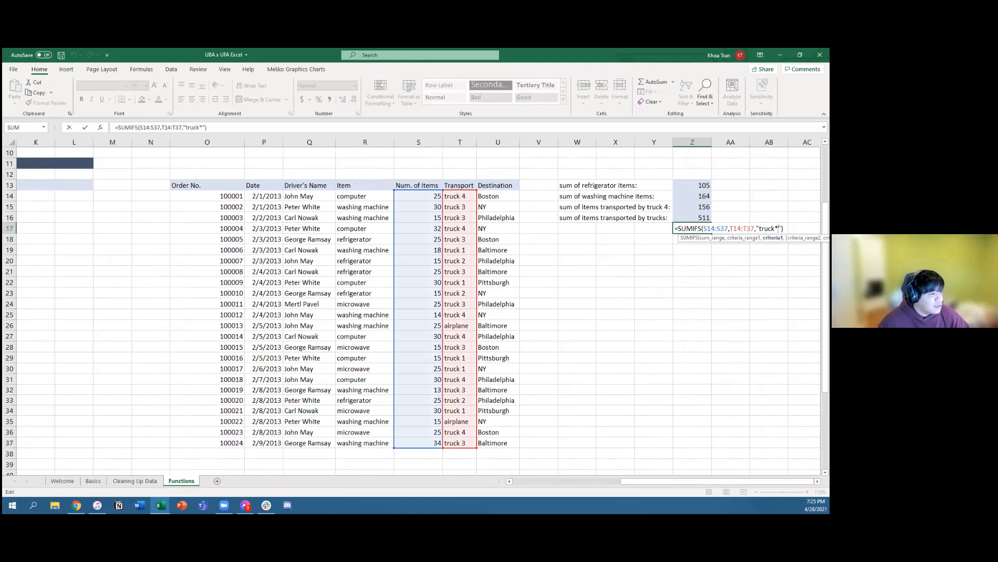
{"action": "left_click", "coordinate": [731, 303]}
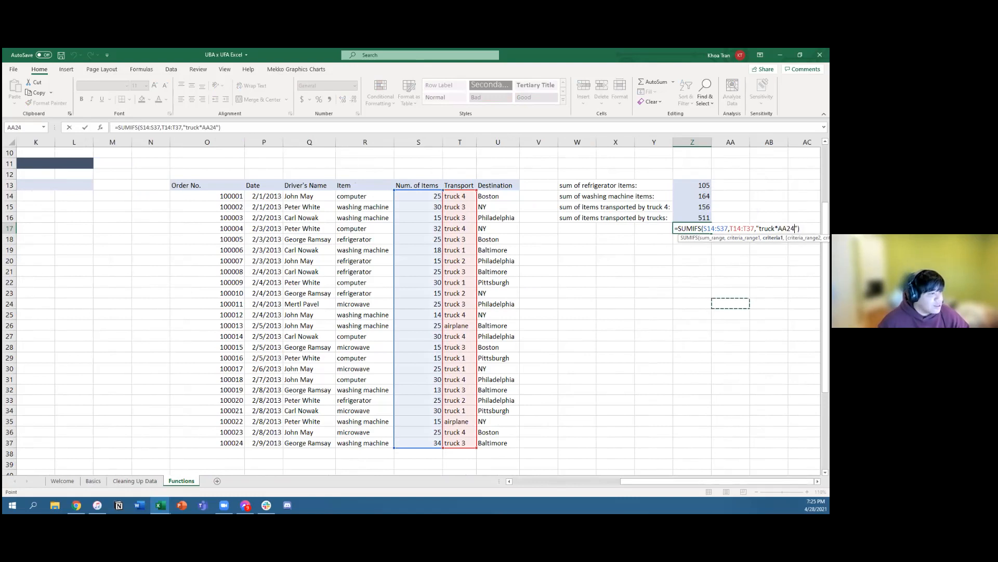
{"action": "key", "text": "BackSpace"}
{"action": "key", "text": "BackSpace"}
{"action": "key", "text": "BackSpace"}
{"action": "key", "text": "BackSpace"}
{"action": "key", "text": "Return"}
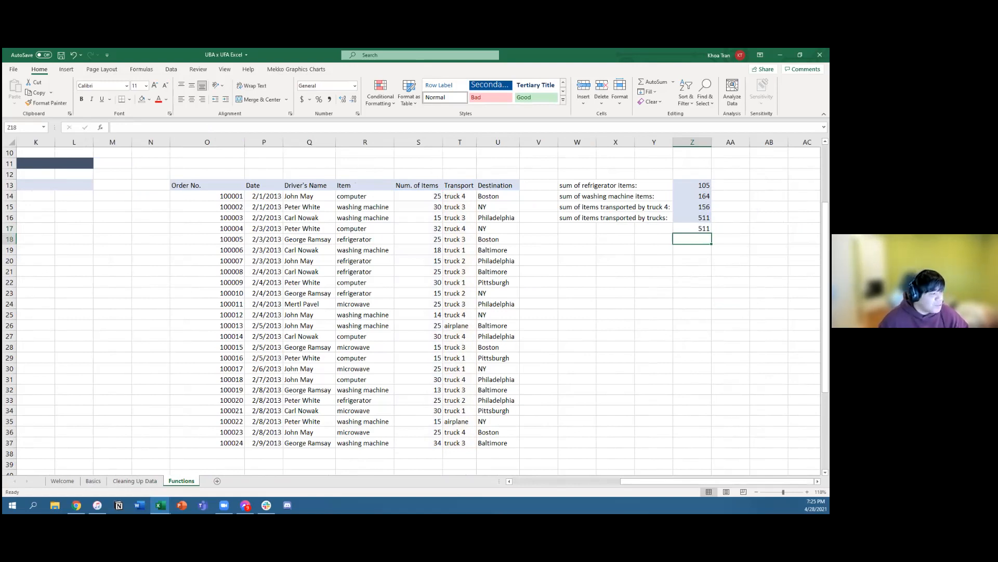
Step: Bring the toys table of the Workout 2 SUMIFS exercise back into view
{"action": "scroll", "coordinate": [423, 312], "scroll_direction": "left", "scroll_amount": 2}
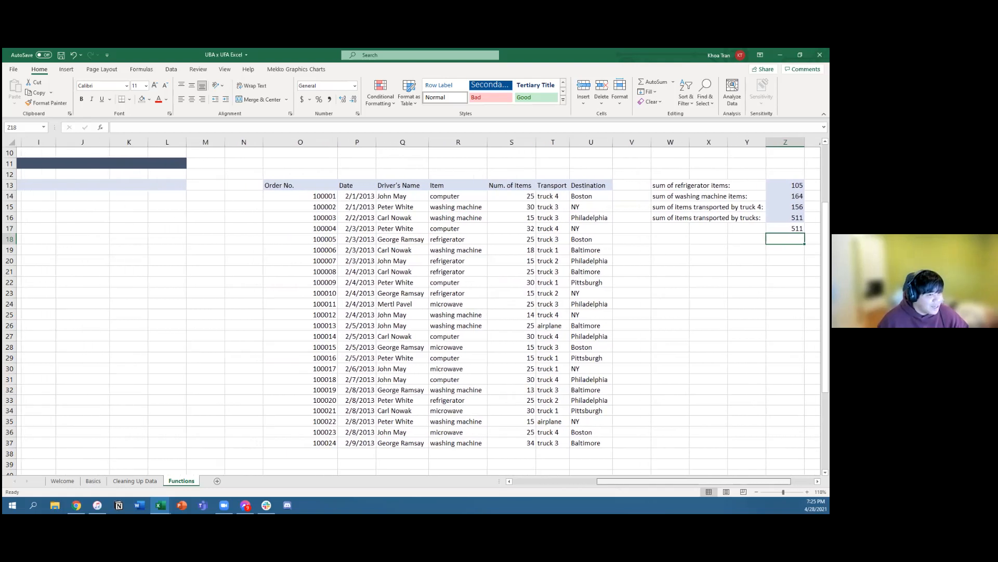
{"action": "scroll", "coordinate": [654, 484], "scroll_direction": "left", "scroll_amount": 10}
{"action": "left_click_drag", "start_coordinate": [654, 484], "coordinate": [651, 485]}
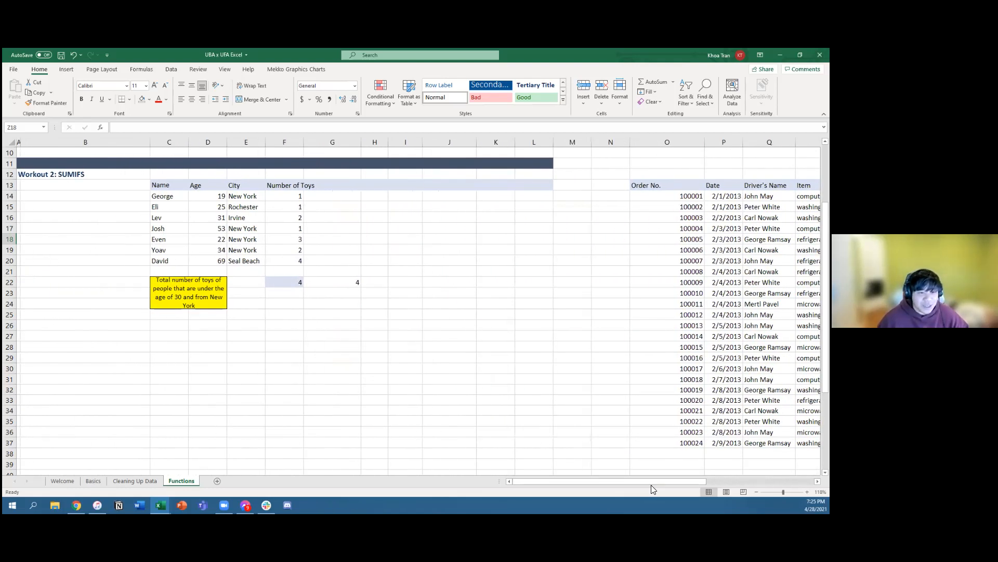